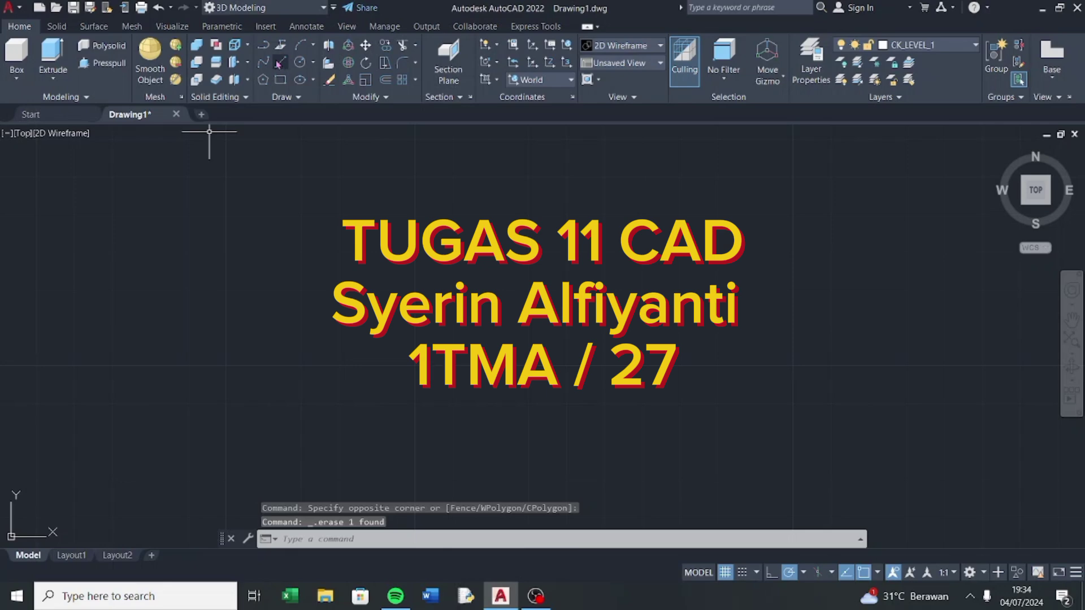
Step: Draw the 64-unit vertical left edge of the block profile
click(279, 62)
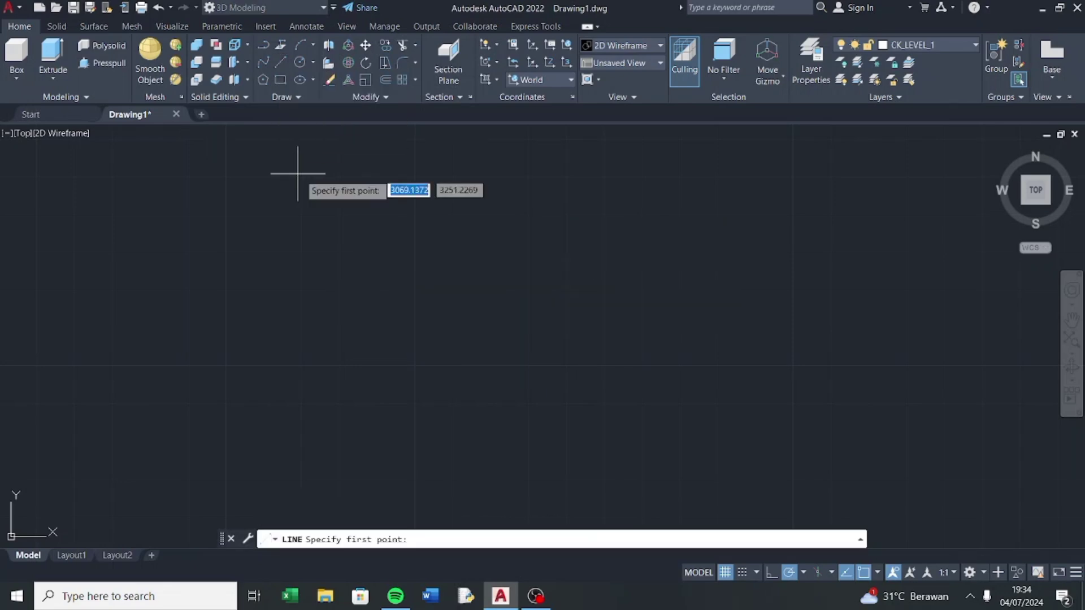
click(299, 175)
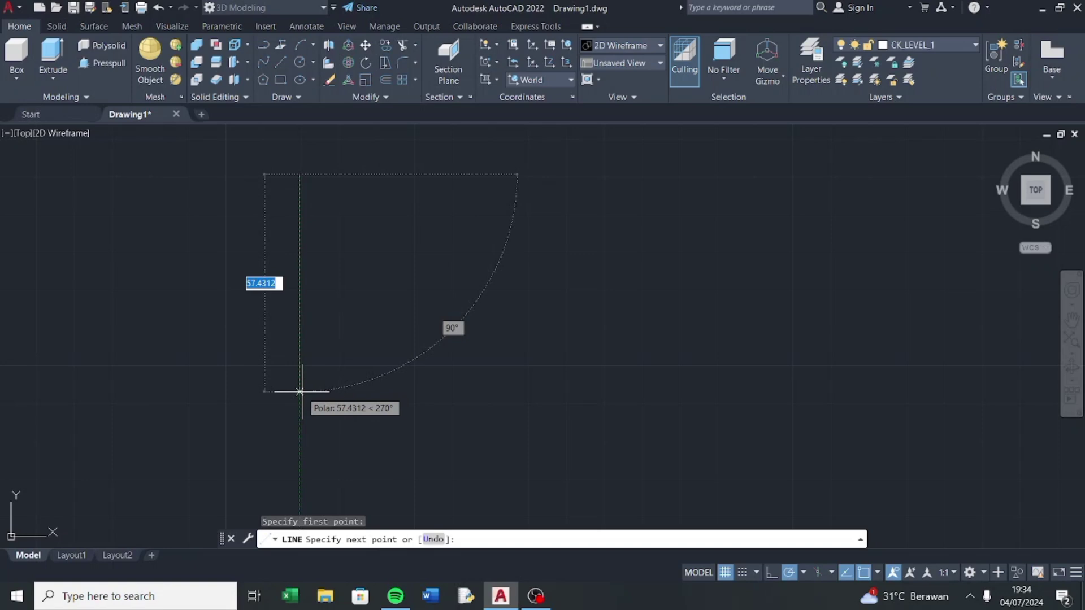
text(64)
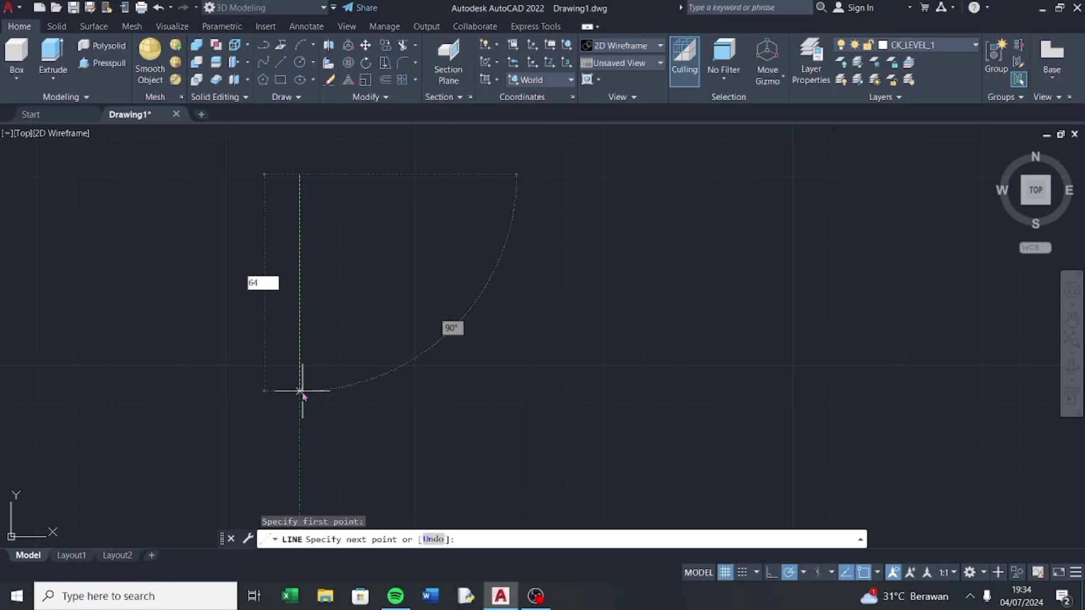
key(Return)
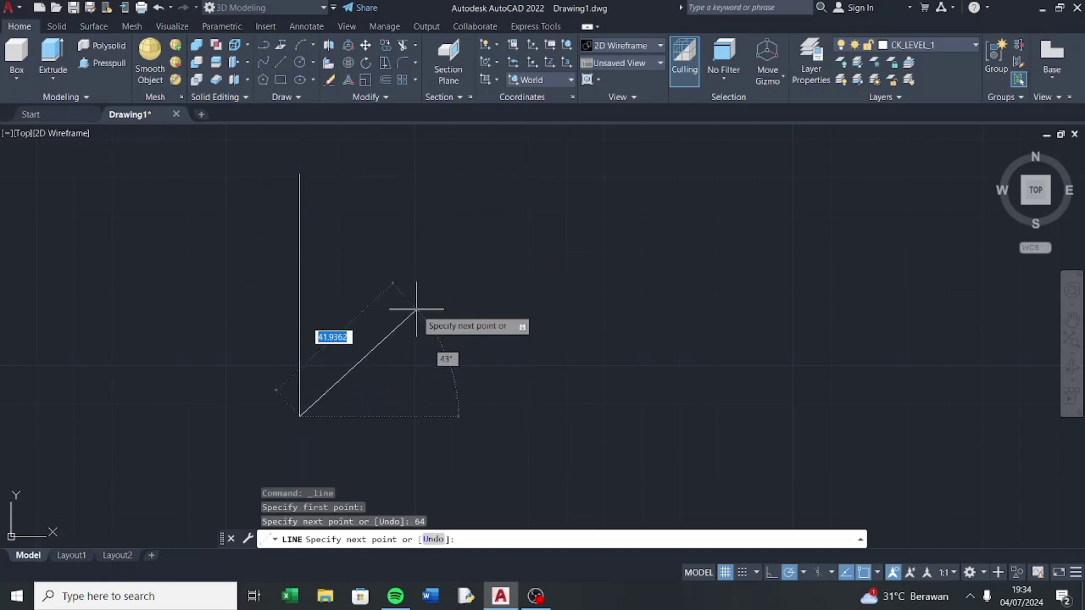
key(Escape)
Step: Draw a 9-unit horizontal bottom edge from the vertical line's lower end
key(Return)
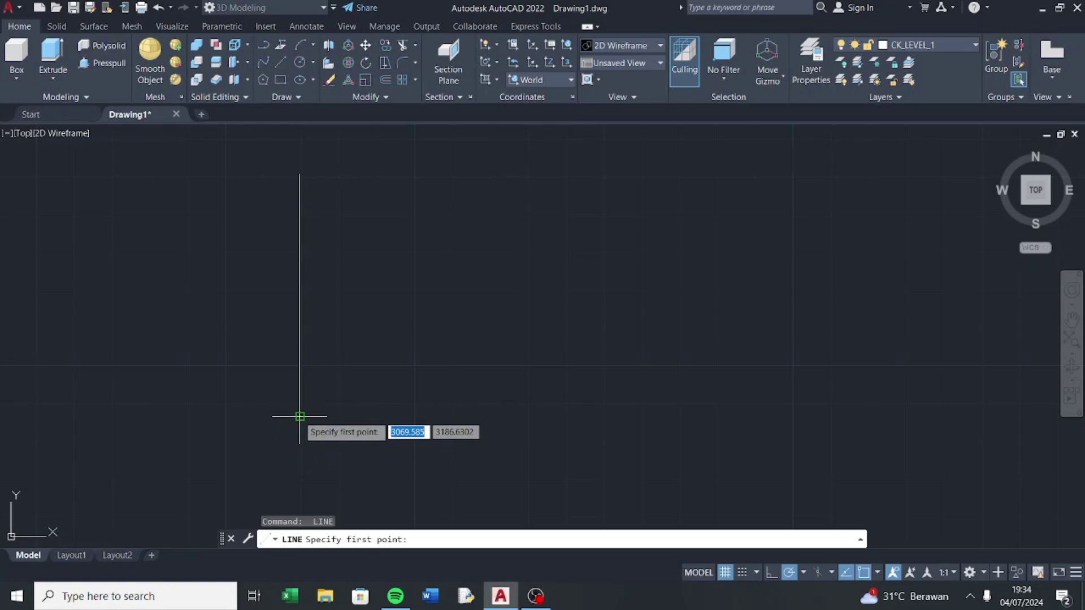
click(299, 416)
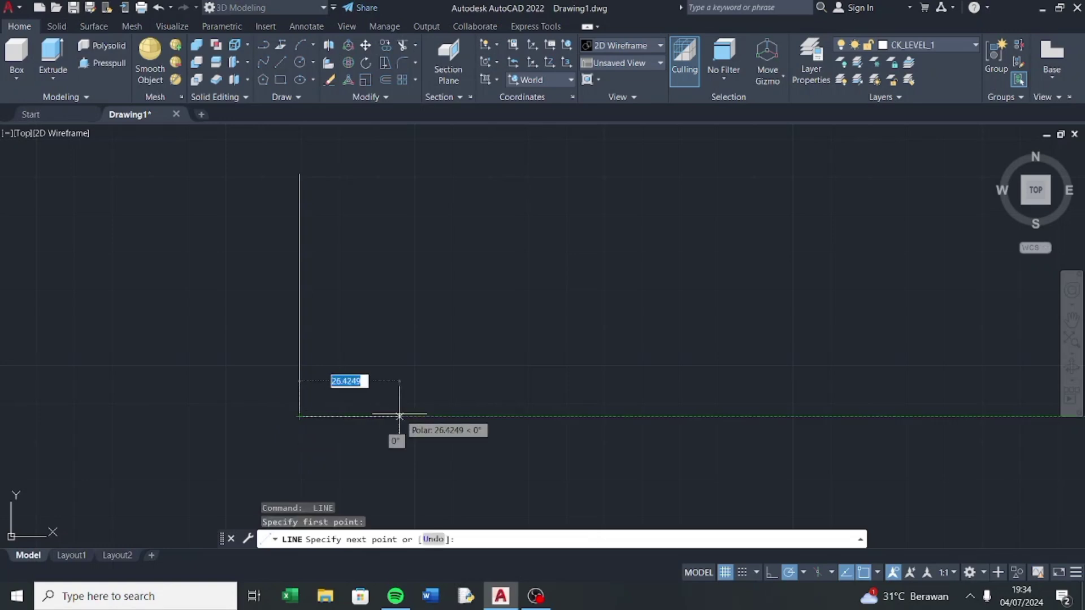
text(9)
key(Return)
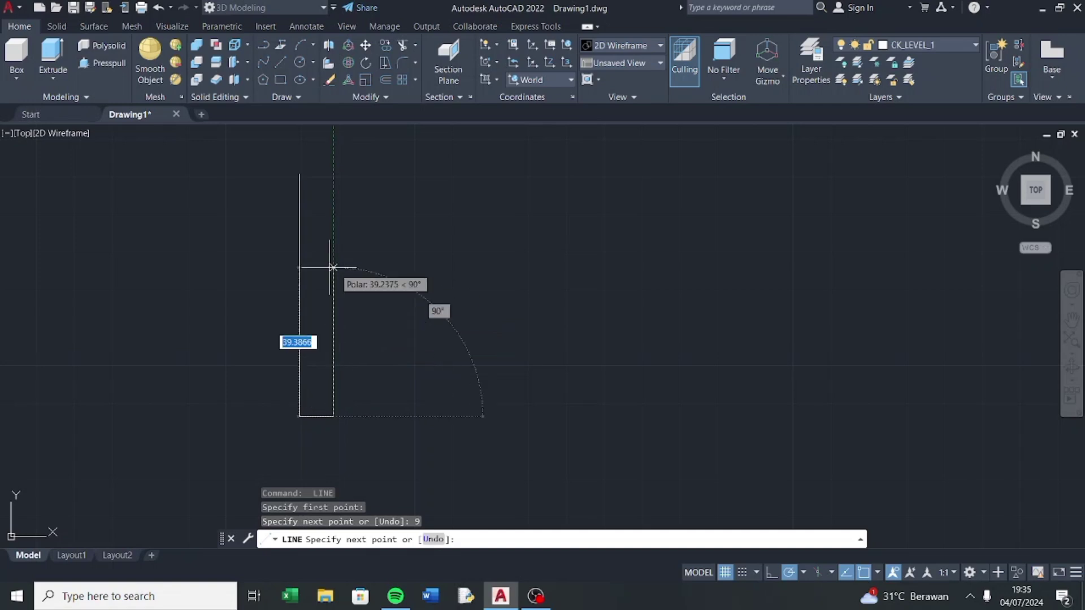
Step: Finish the short rise, then draw 9 units right and 2 up from the step corner
click(334, 387)
key(Escape)
click(516, 343)
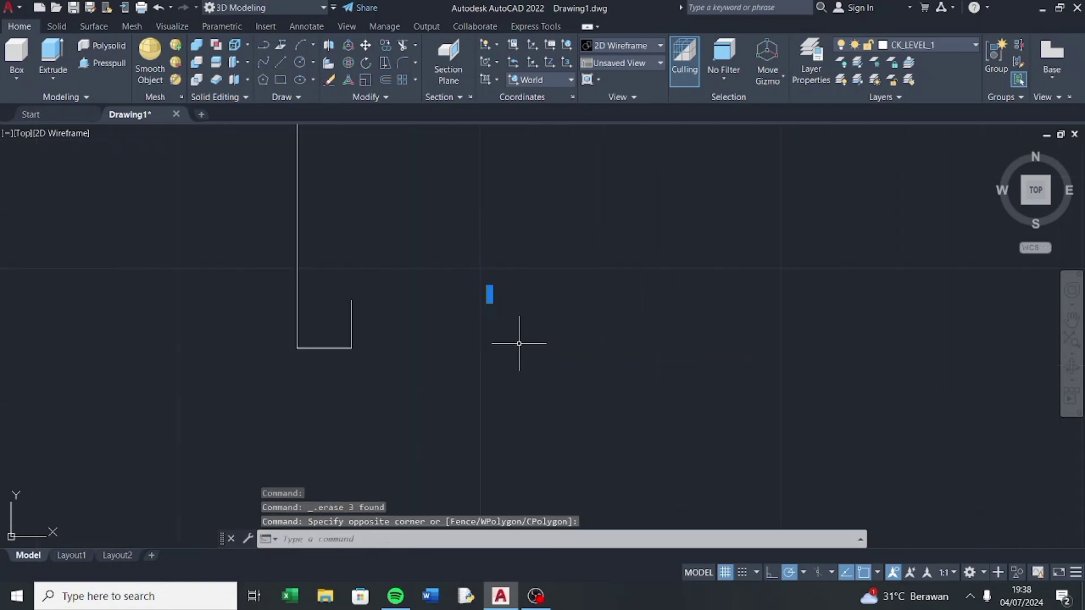
key(Escape)
key(Return)
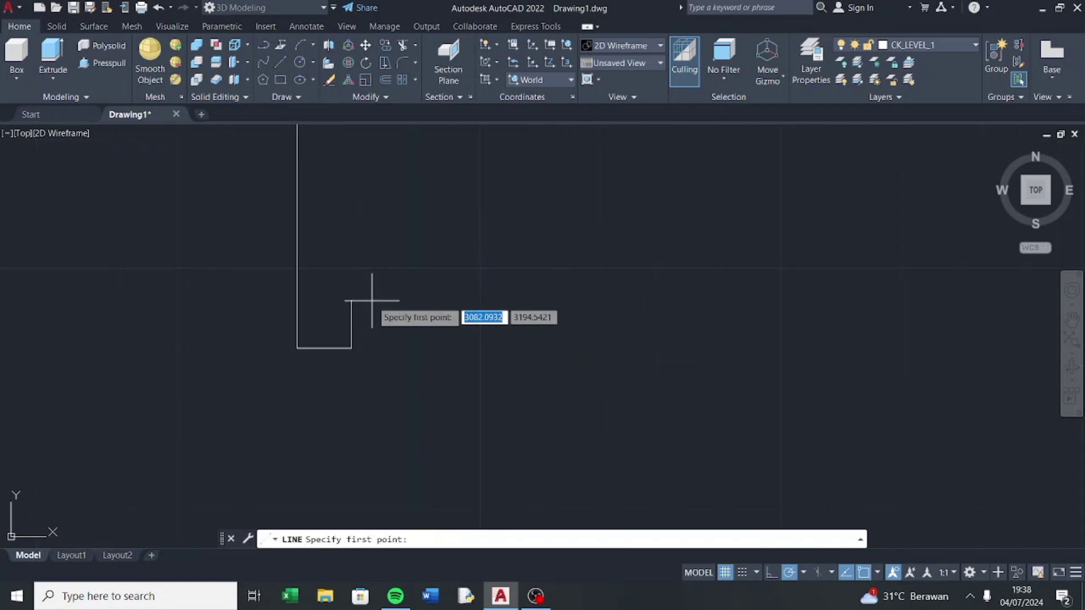
click(350, 300)
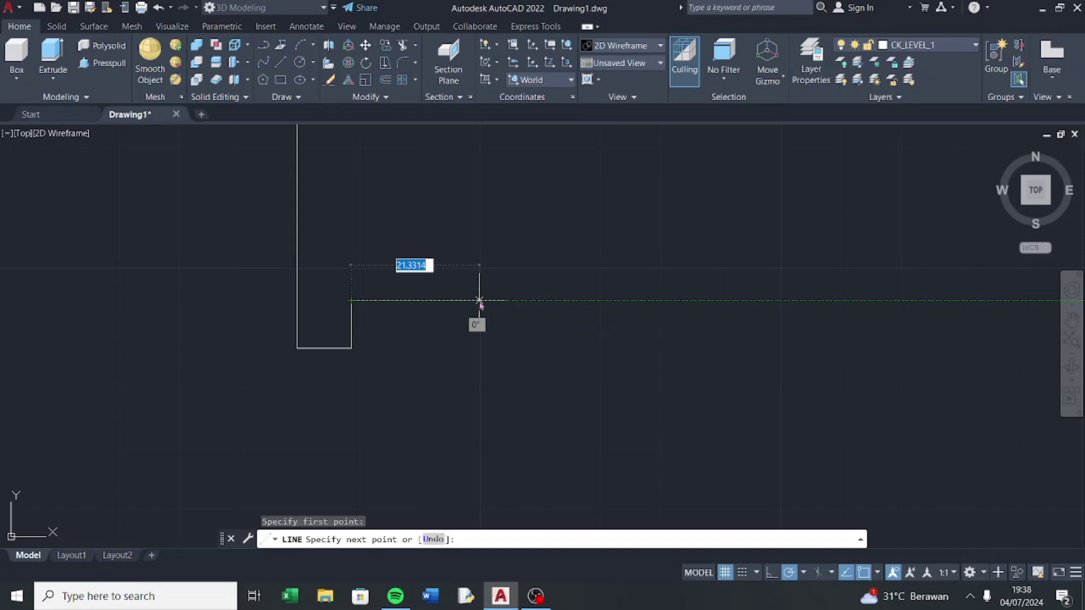
text(9)
key(Return)
text(2)
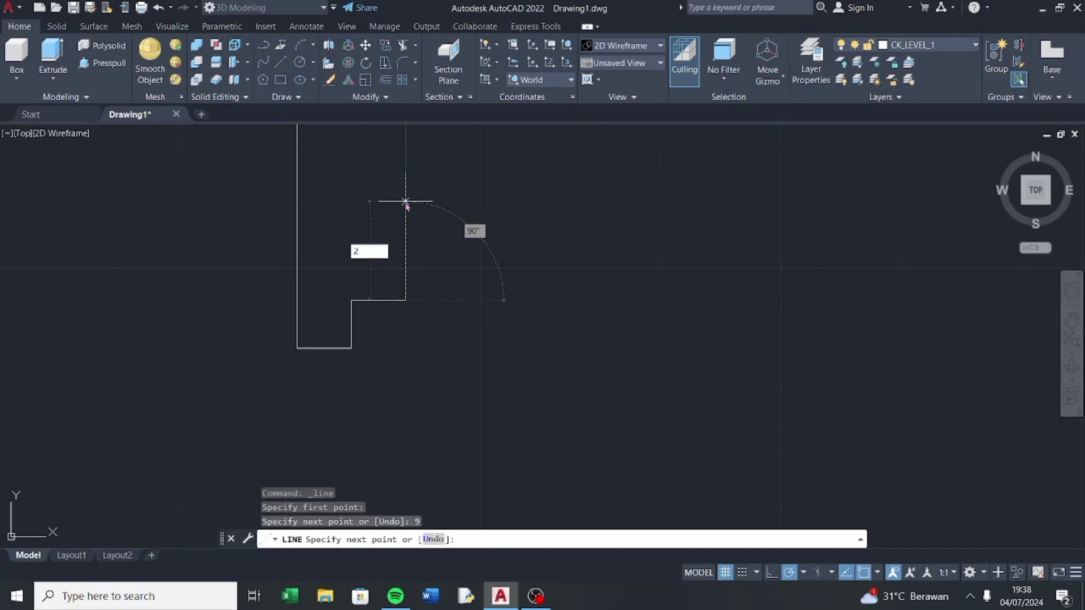
key(Return)
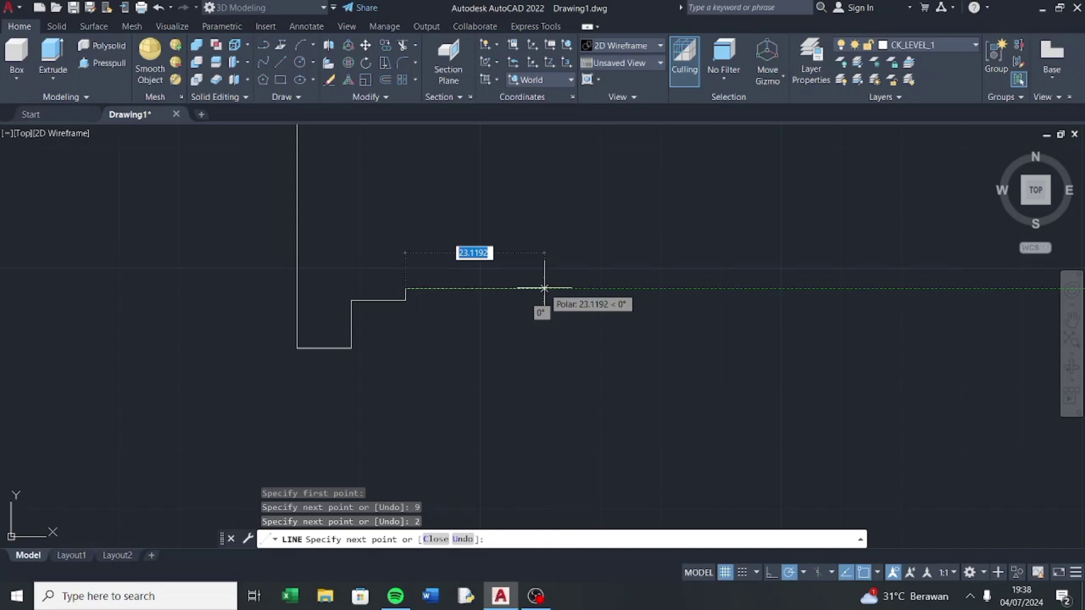
Step: Continue with a 14-unit horizontal step and a 32-unit right side
text(14)
key(Return)
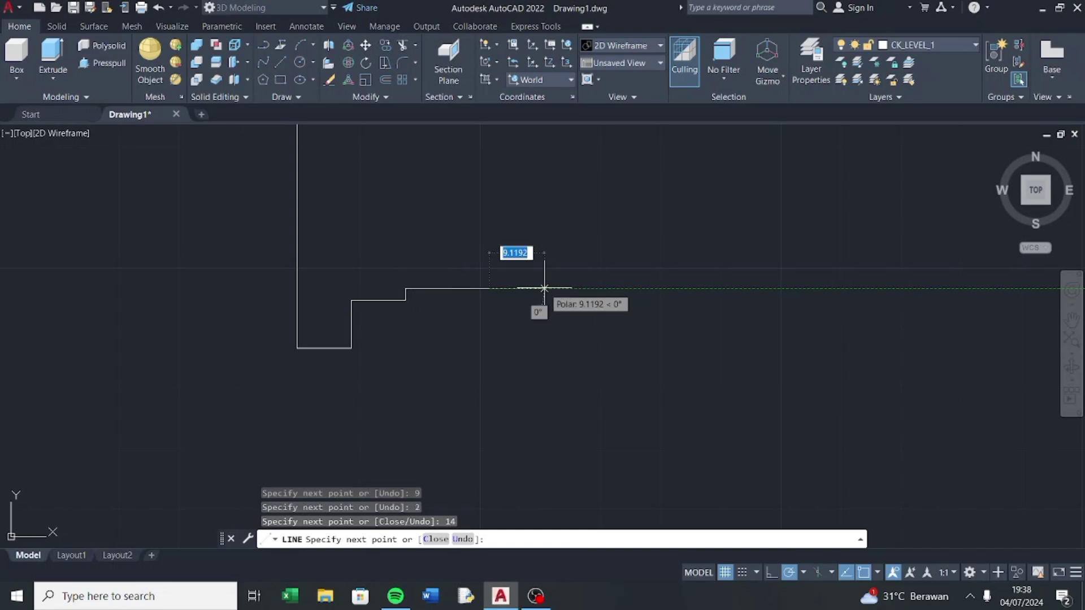
scroll(489, 195, down, 2)
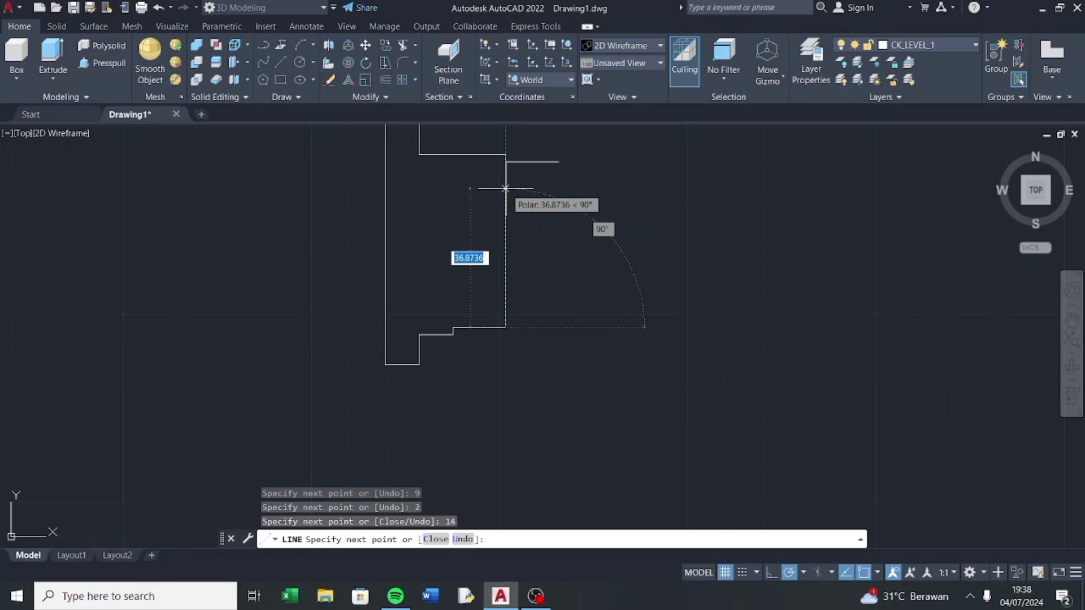
text(32)
key(Return)
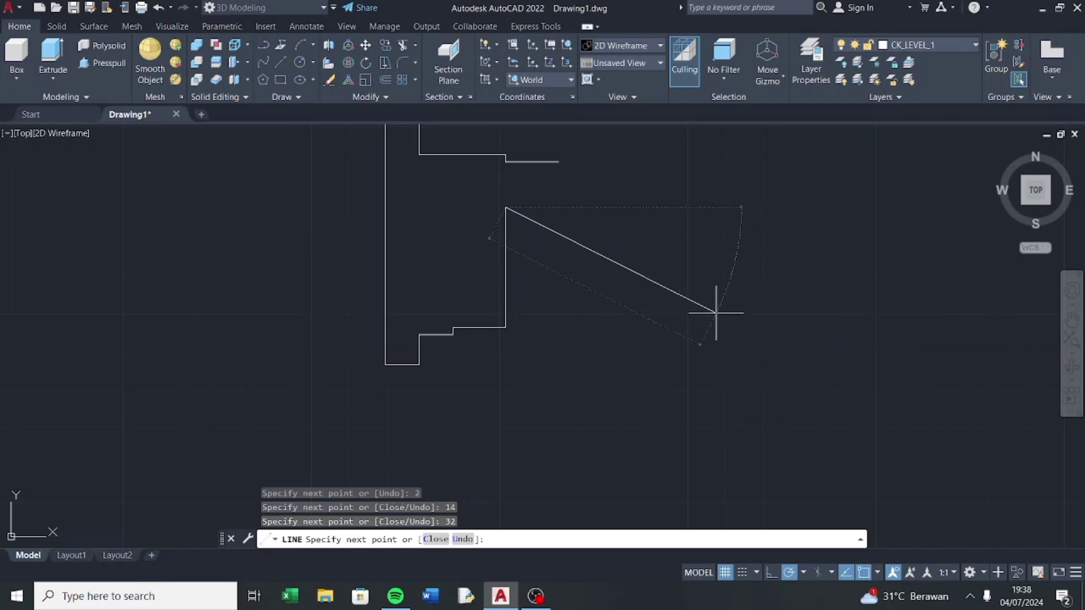
key(Escape)
scroll(584, 220, down, 2)
scroll(565, 209, up, 2)
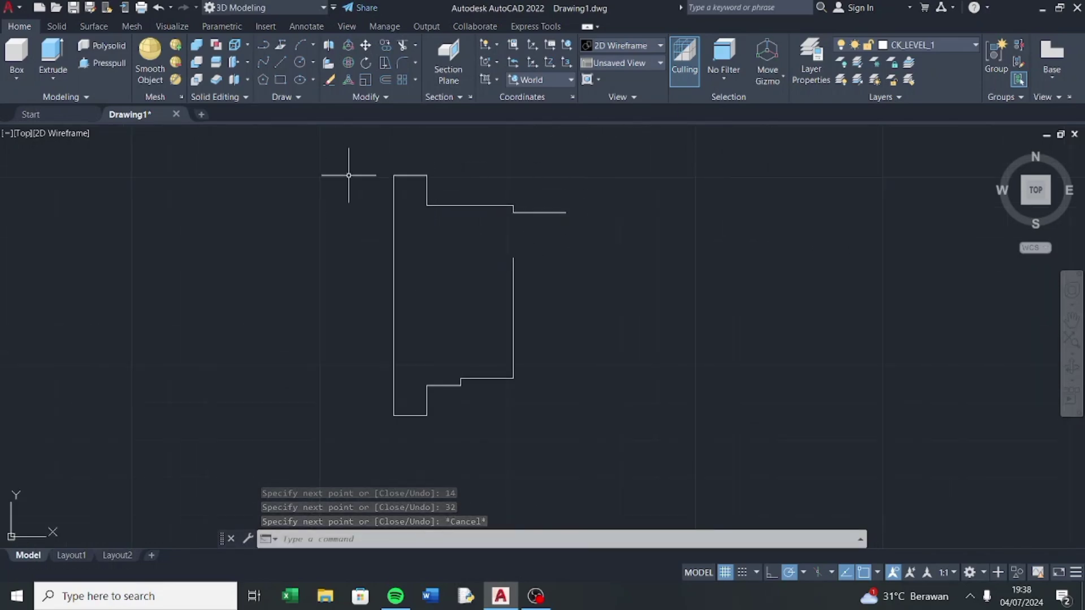
click(377, 145)
Step: Erase the top step segments and select the lower stepped edge
click(561, 215)
key(Delete)
click(358, 334)
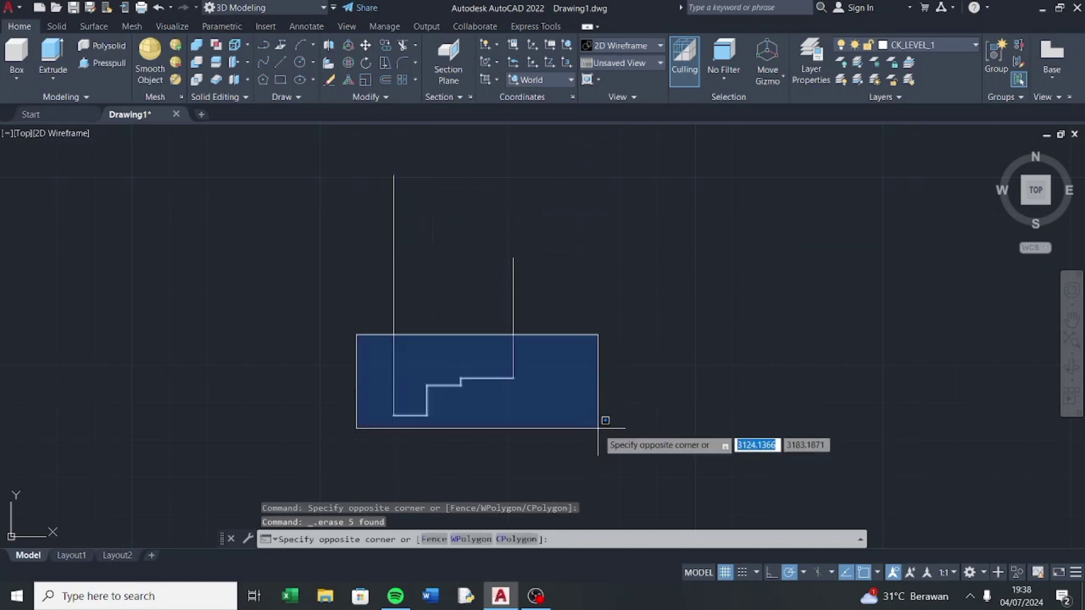
click(608, 429)
right_click(523, 392)
click(571, 439)
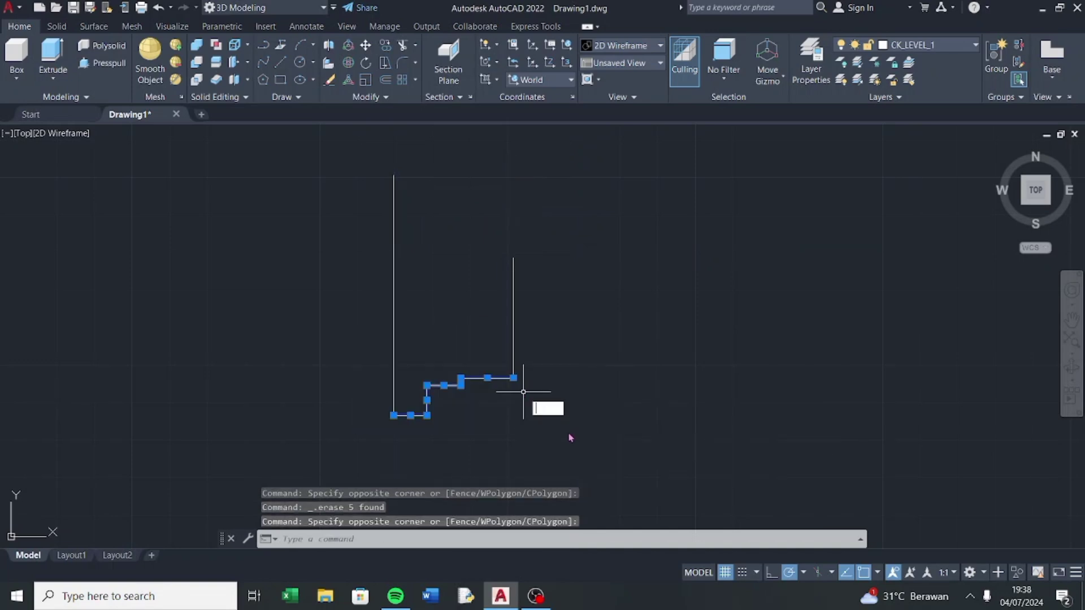
Step: Mirror the lower steps about the left edge's mid-height, keeping the originals
text(mi)
key(Return)
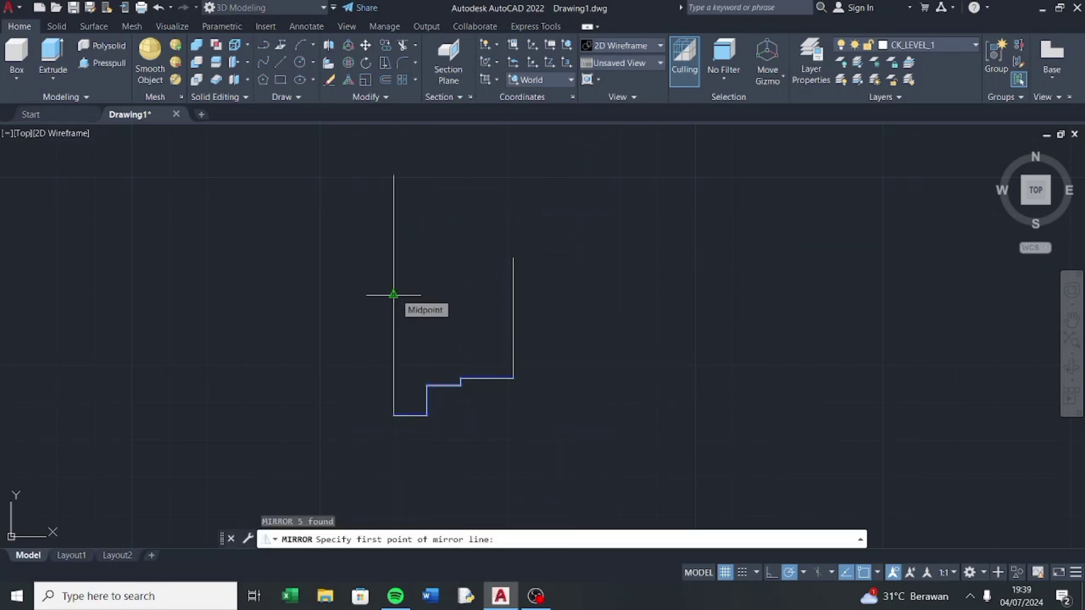
click(394, 294)
click(484, 294)
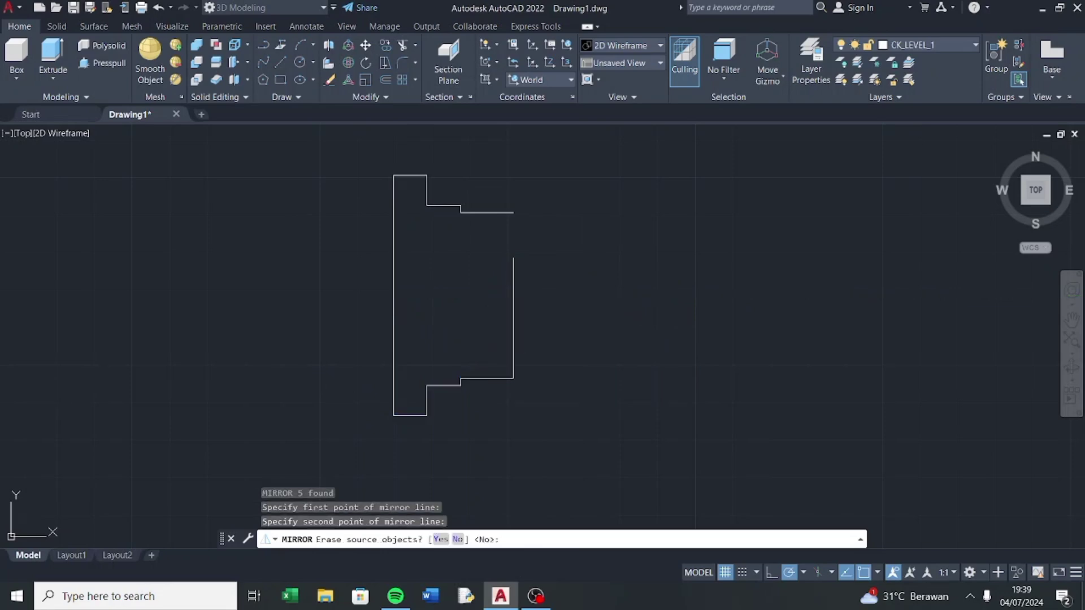
key(Return)
Step: Draw a full-height line at the right end, then delete it as a duplicate
text(l)
key(Return)
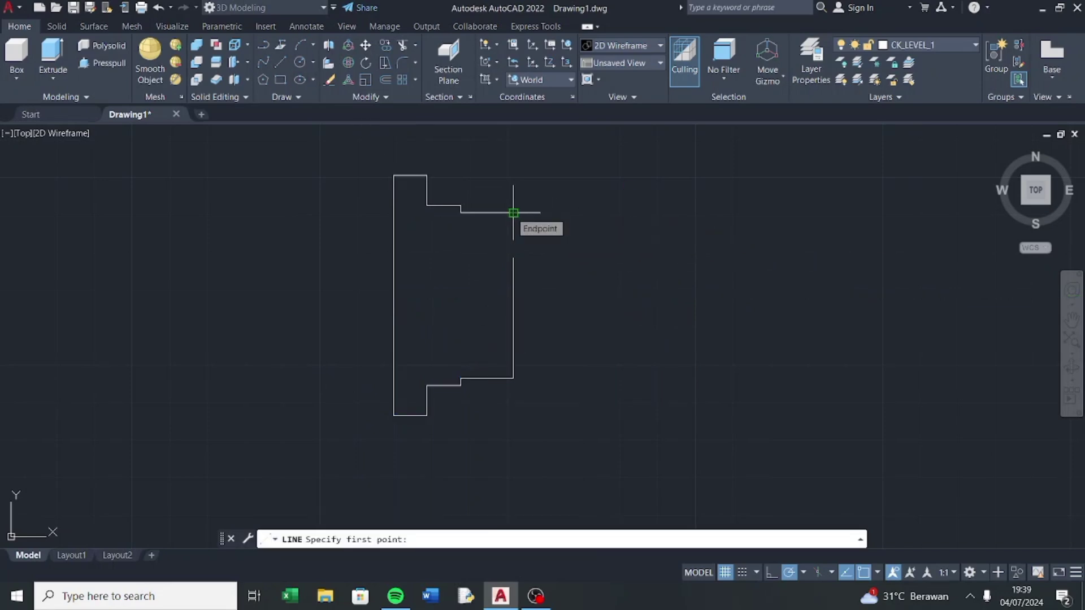
click(512, 213)
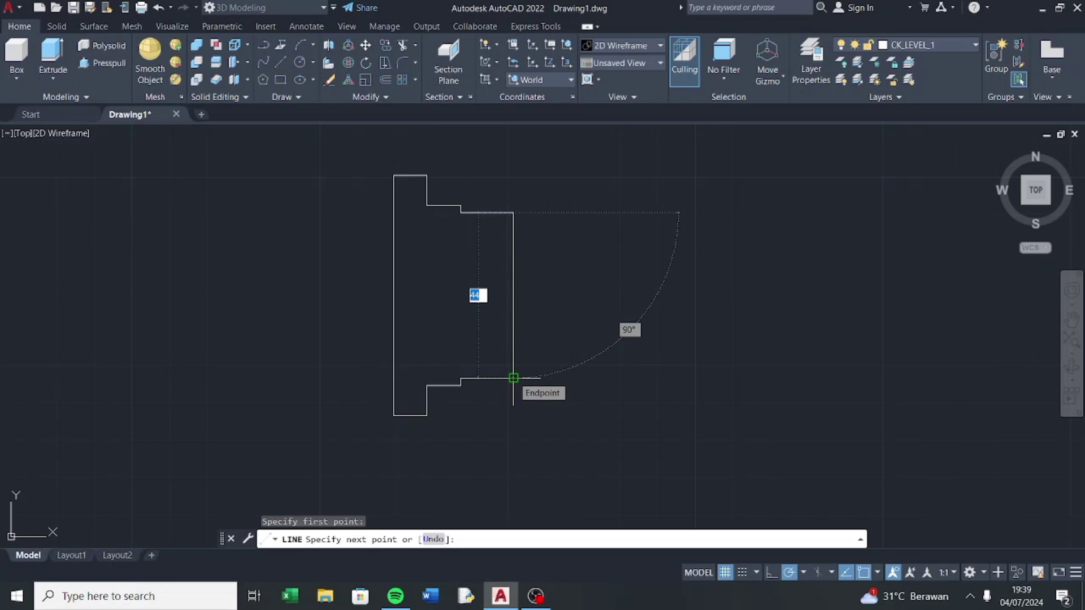
click(513, 377)
key(Escape)
click(514, 331)
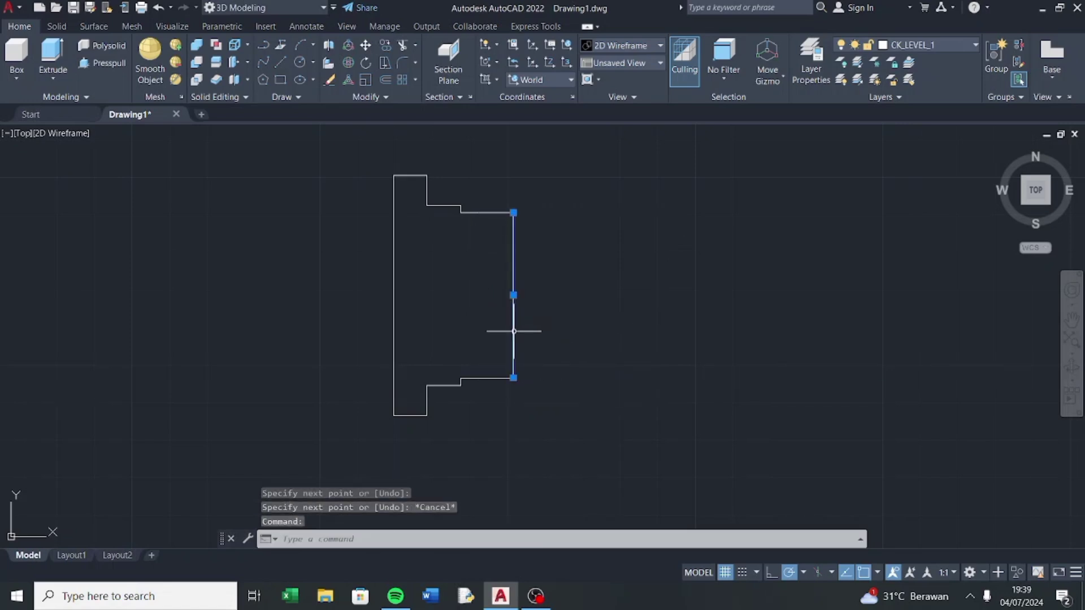
key(Delete)
Step: Extend the right vertical edge up to the top step
click(513, 331)
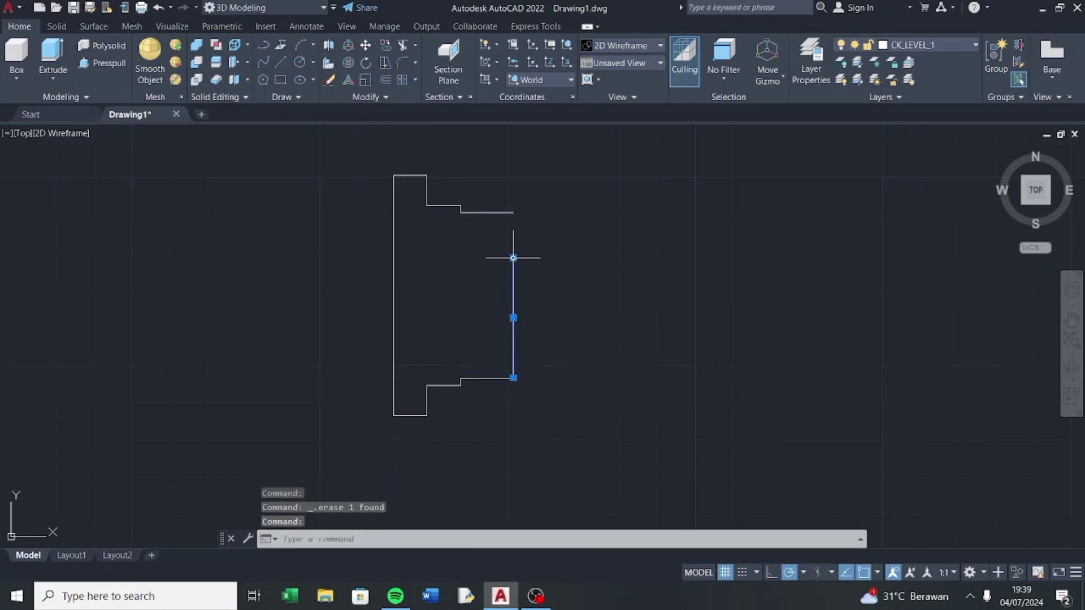
click(414, 46)
click(407, 66)
click(513, 305)
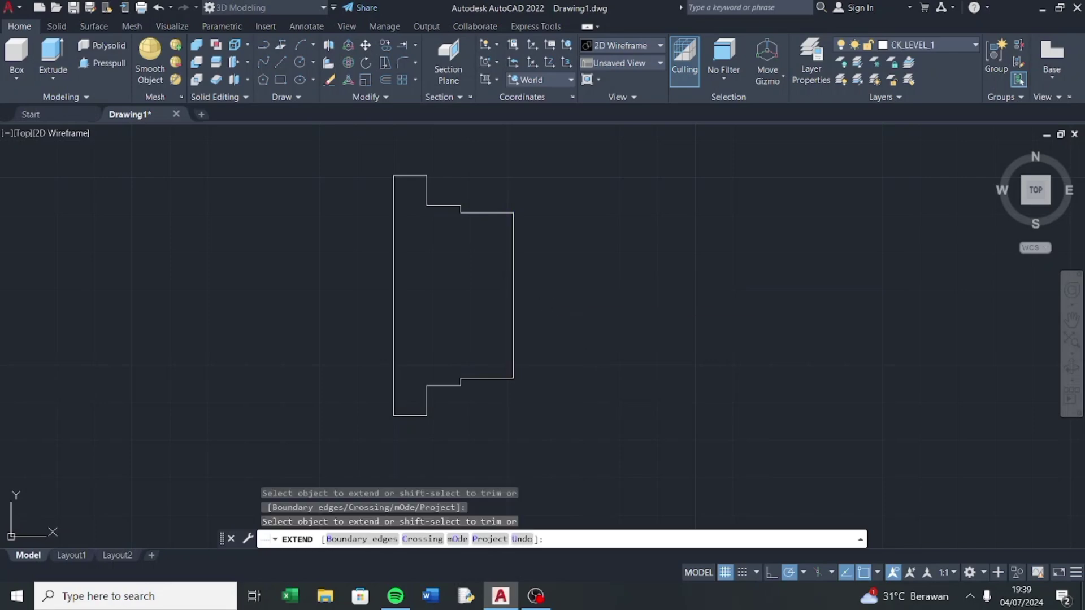
key(Escape)
Step: Mirror the whole half outline about its right edge, keeping the original half
click(315, 150)
click(543, 462)
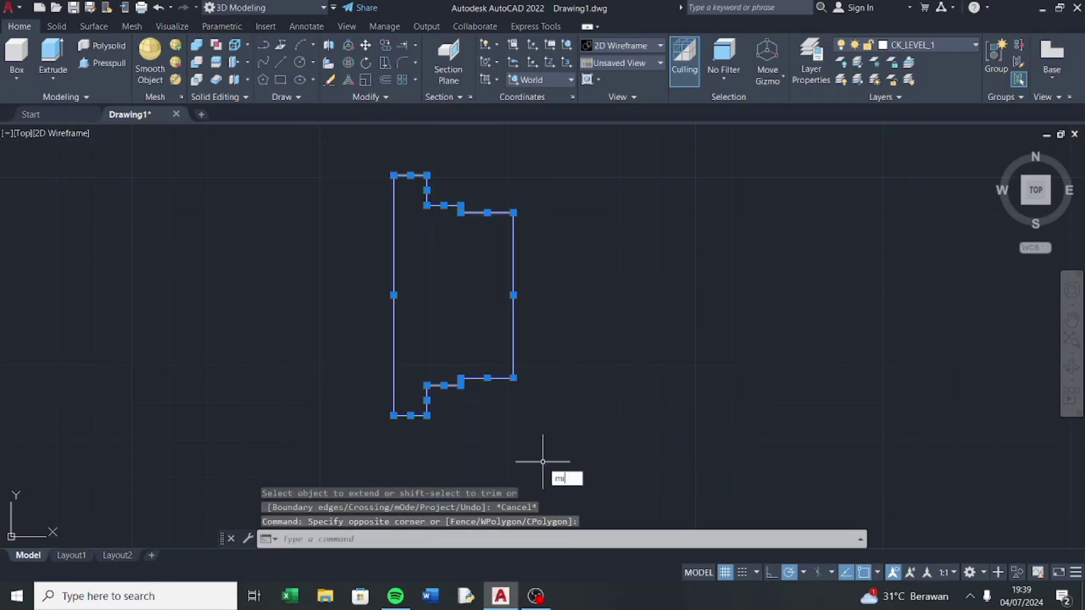
key(Return)
click(514, 378)
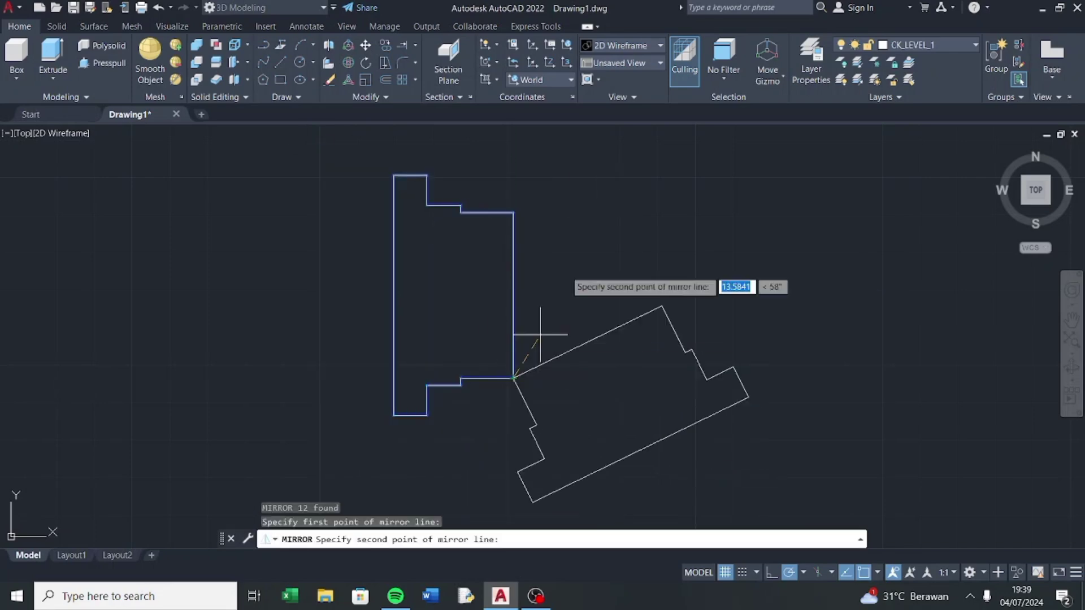
click(513, 149)
text(N)
key(Return)
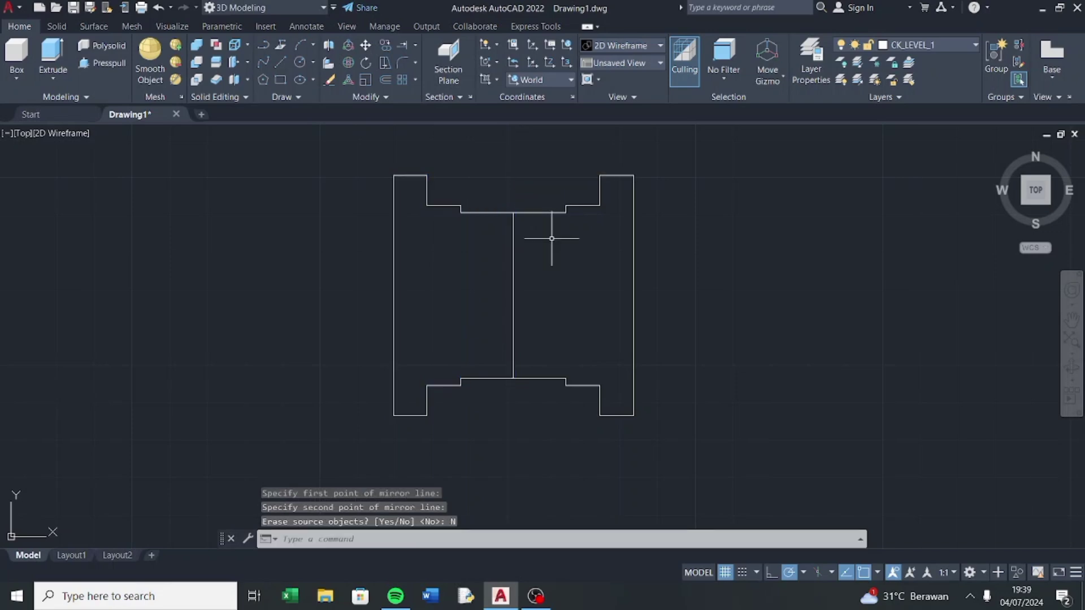
click(513, 261)
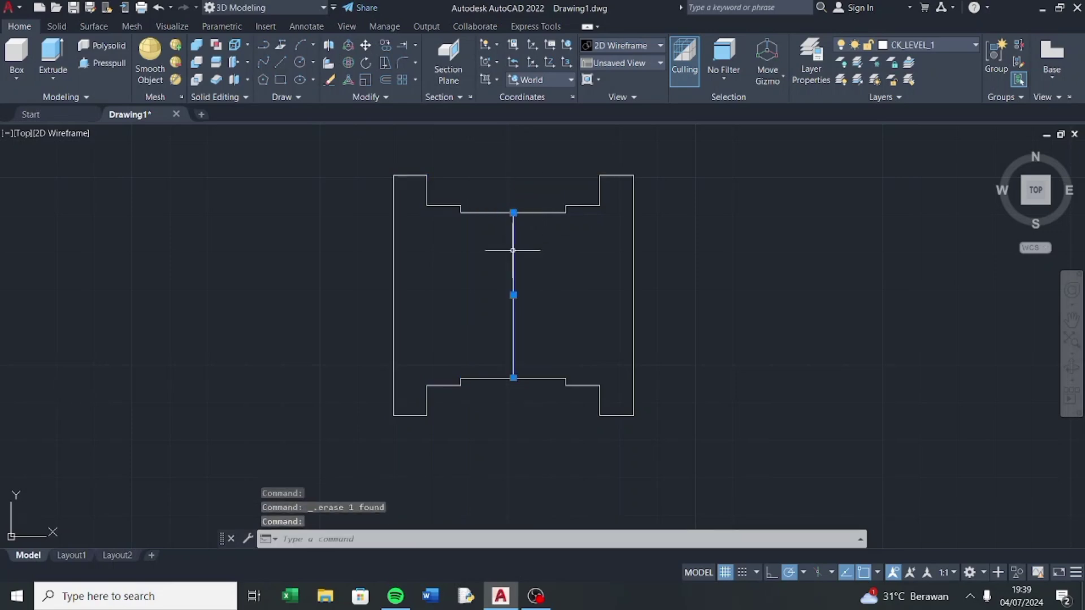
Step: Delete the leftover centre line and draw a horizontal line across the block at 15
key(Delete)
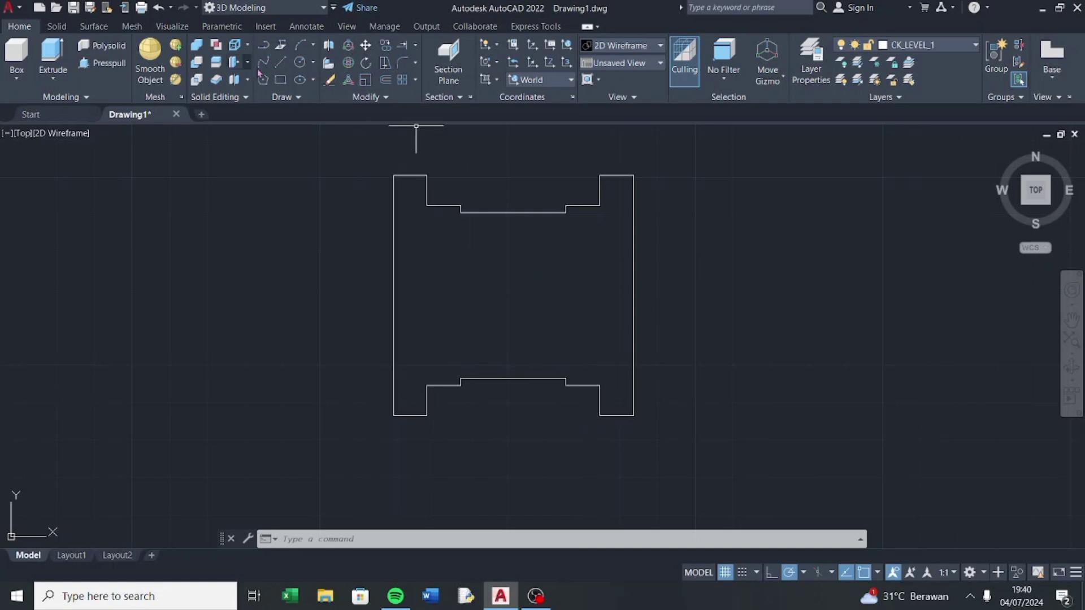
click(280, 63)
click(394, 295)
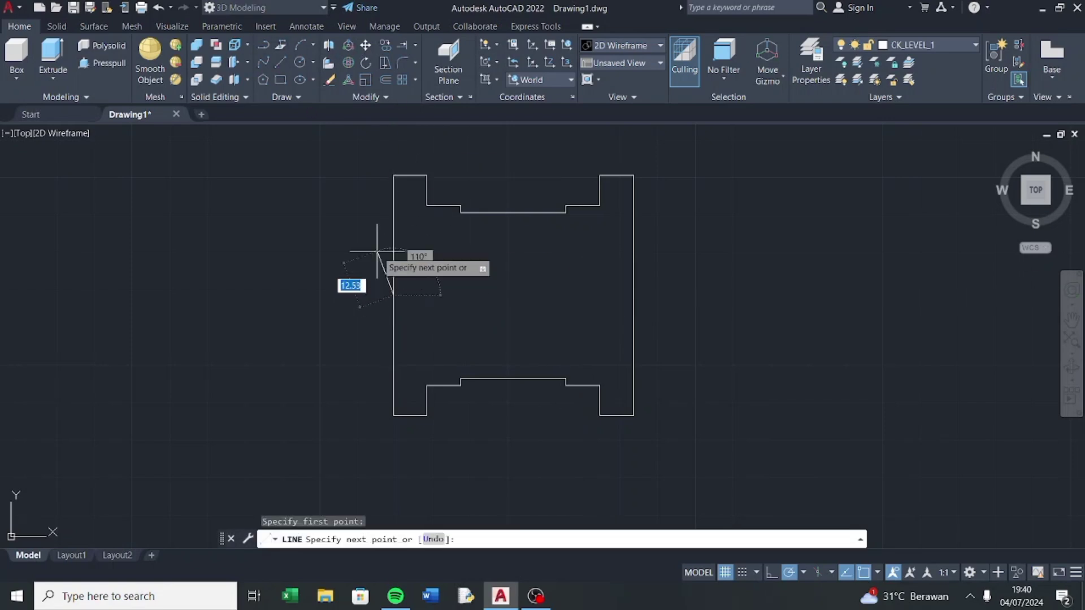
text(15)
key(Return)
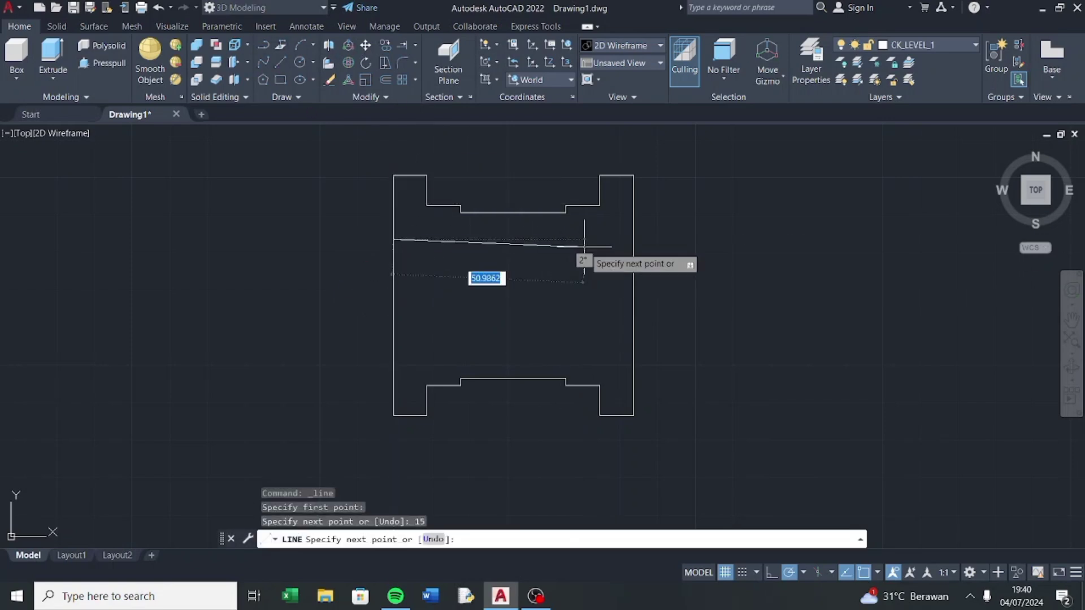
click(633, 240)
key(Escape)
Step: Mirror that line about the right edge's mid-height, keeping the original
drag(613, 234, 608, 261)
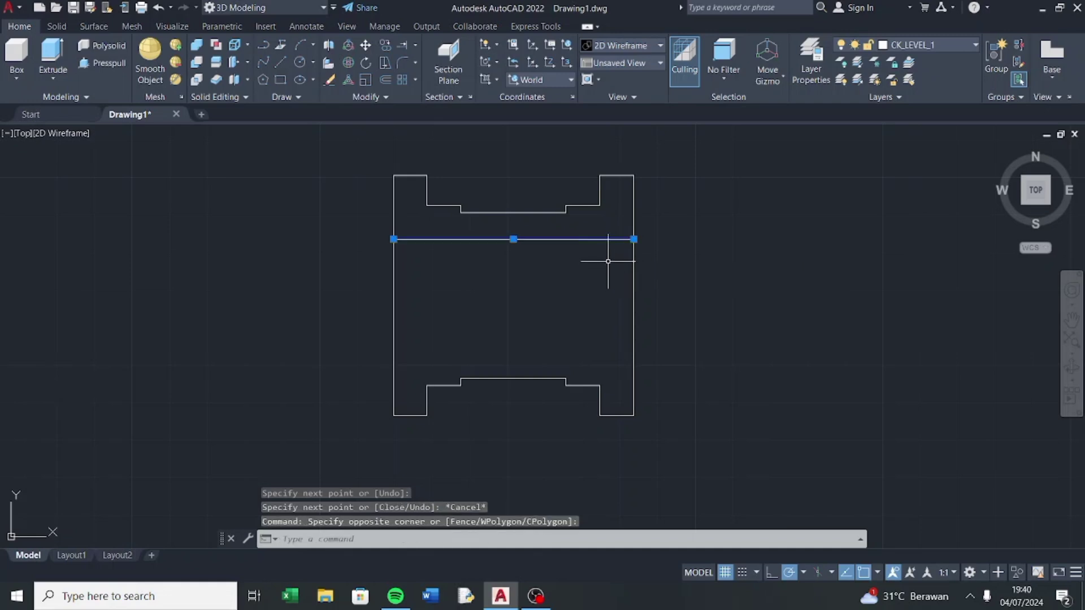
text(mi)
key(Return)
click(633, 295)
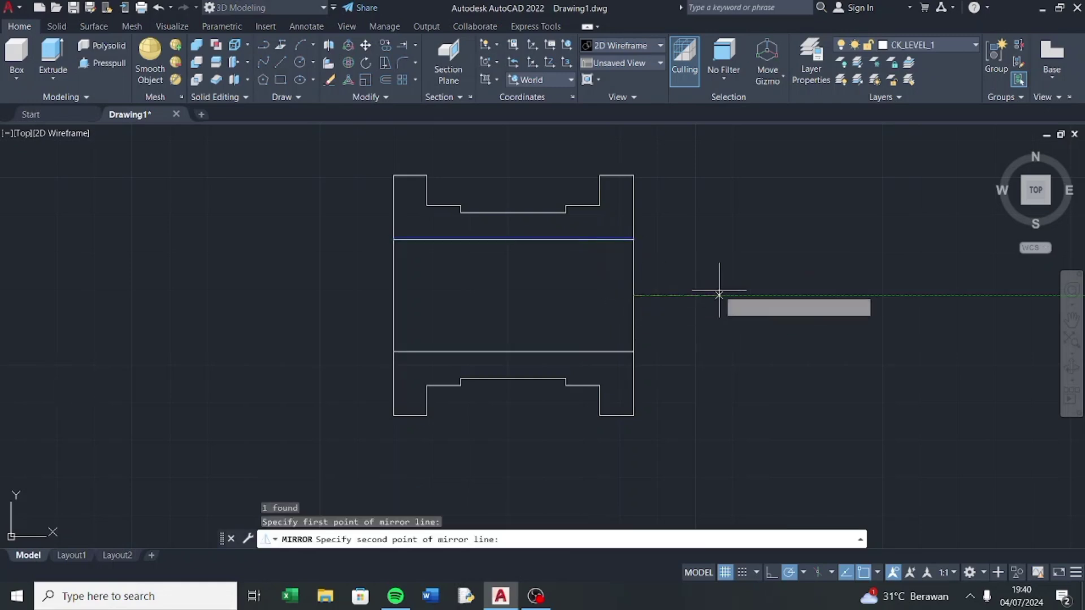
click(723, 295)
click(738, 340)
text(Di)
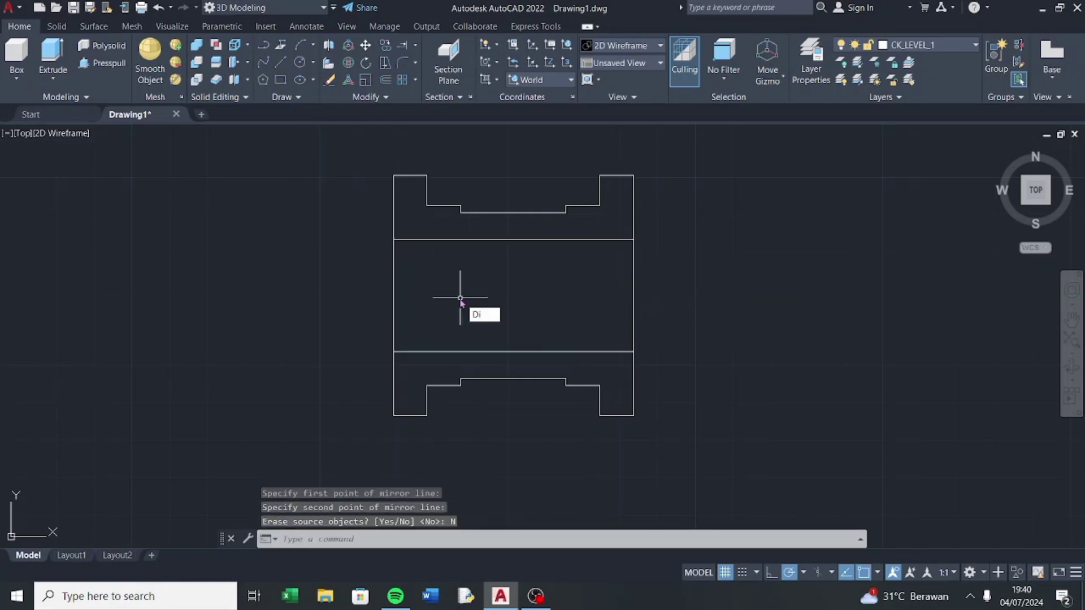
text(m)
key(Return)
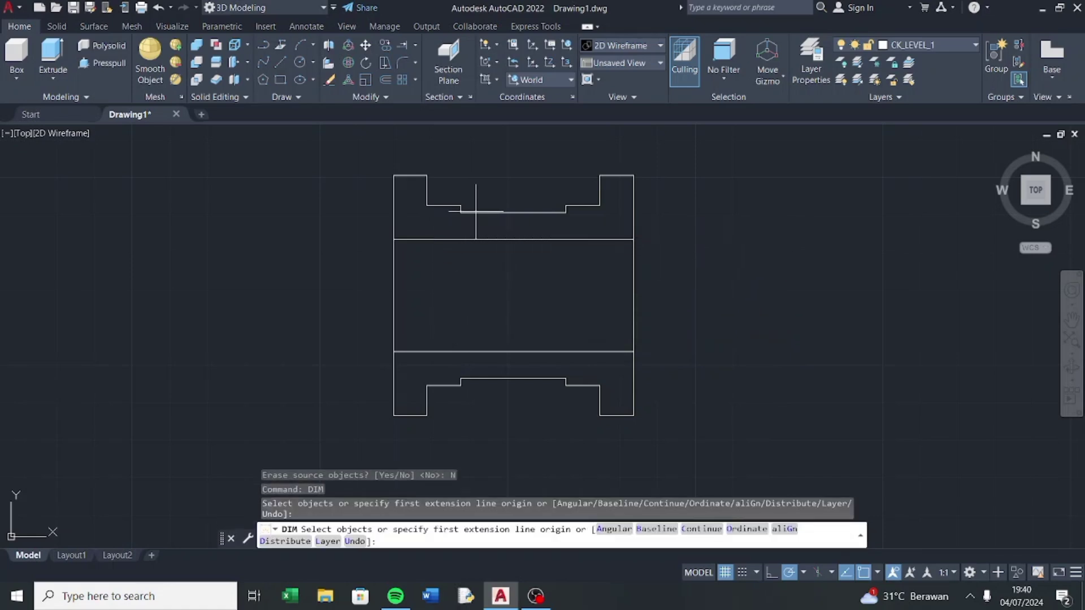
key(Return)
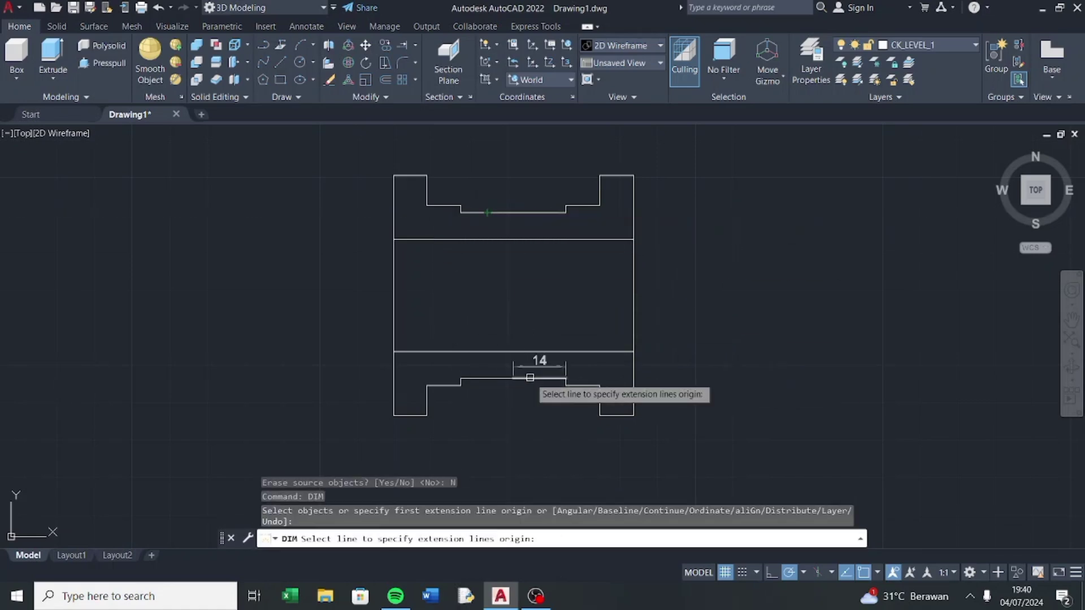
key(Return)
click(426, 385)
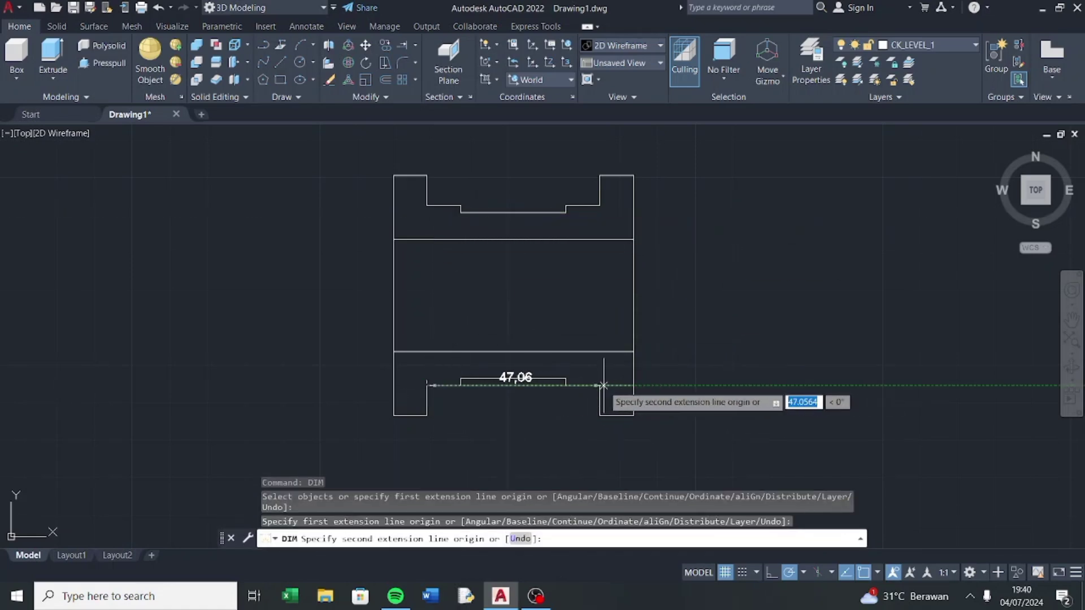
click(601, 385)
key(Escape)
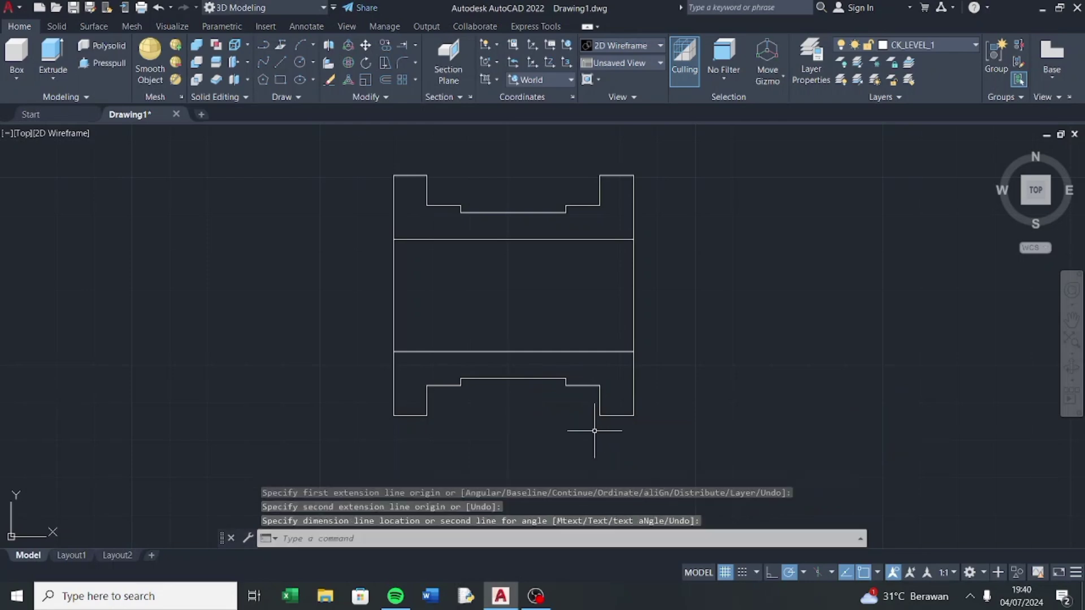
key(Return)
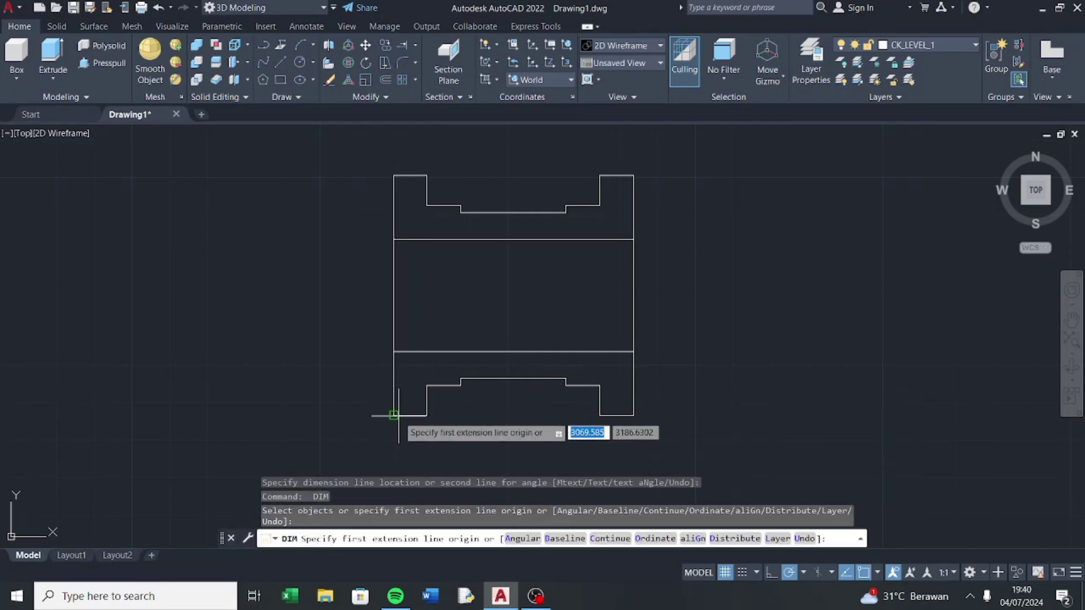
key(Escape)
scroll(375, 411, down, 4)
scroll(476, 430, up, 5)
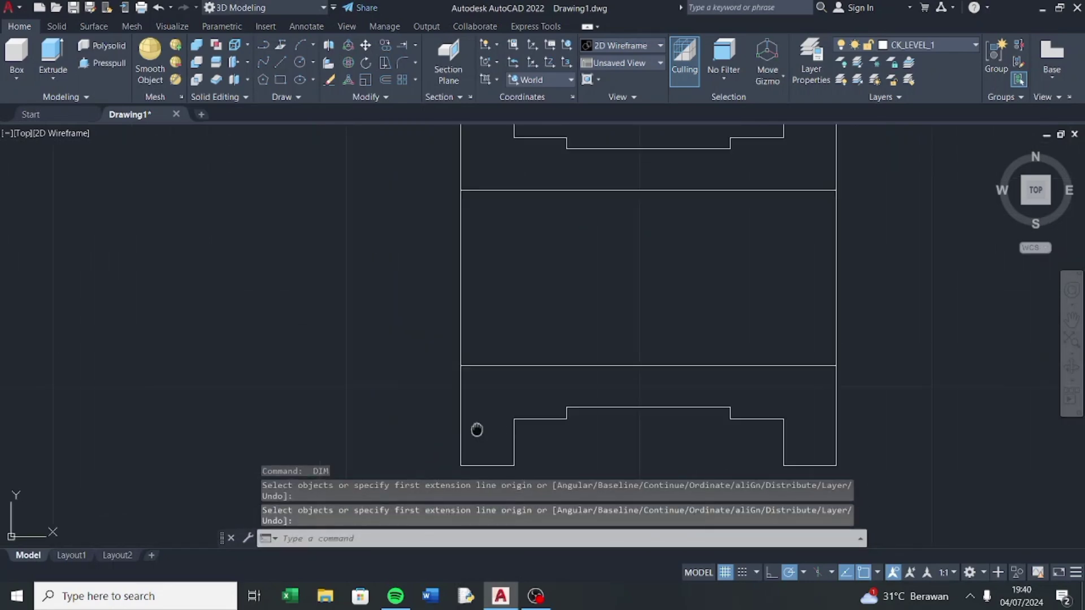
scroll(448, 388, up, 7)
key(Return)
click(252, 386)
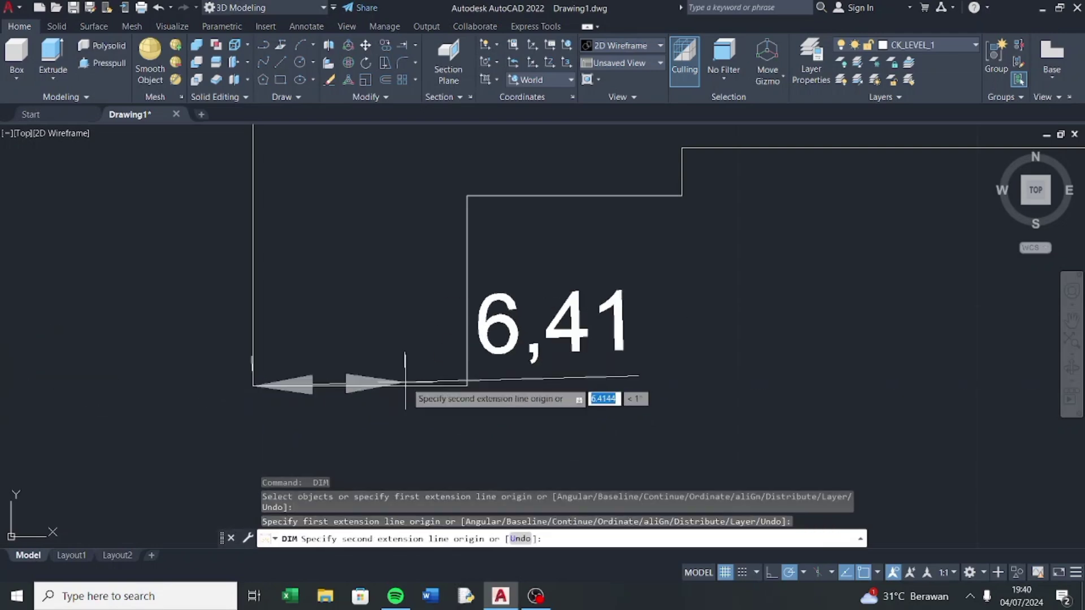
key(Escape)
scroll(431, 411, down, 6)
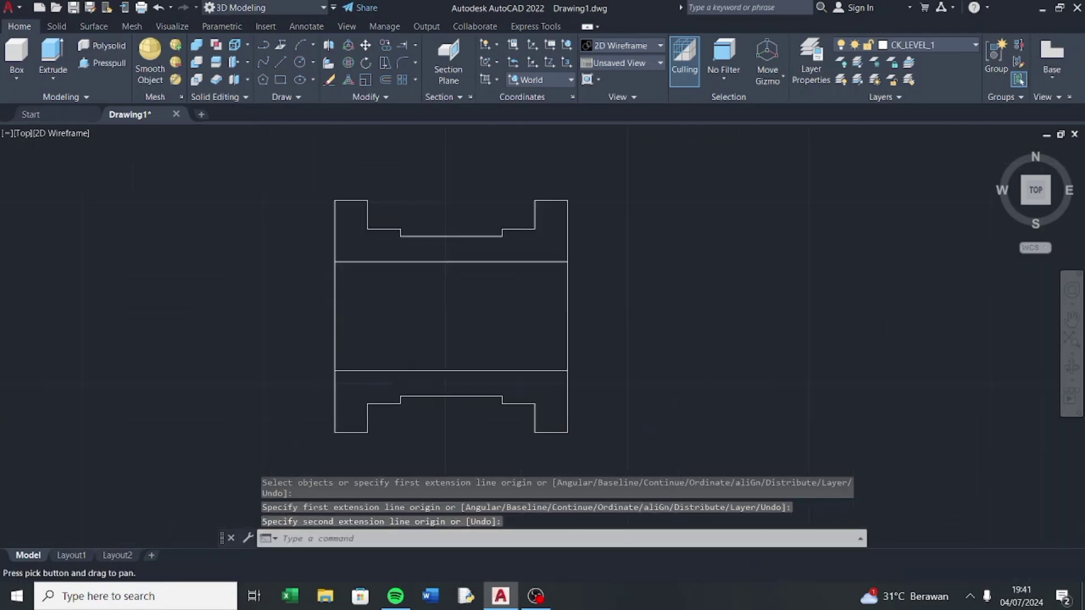
scroll(637, 322, up, 6)
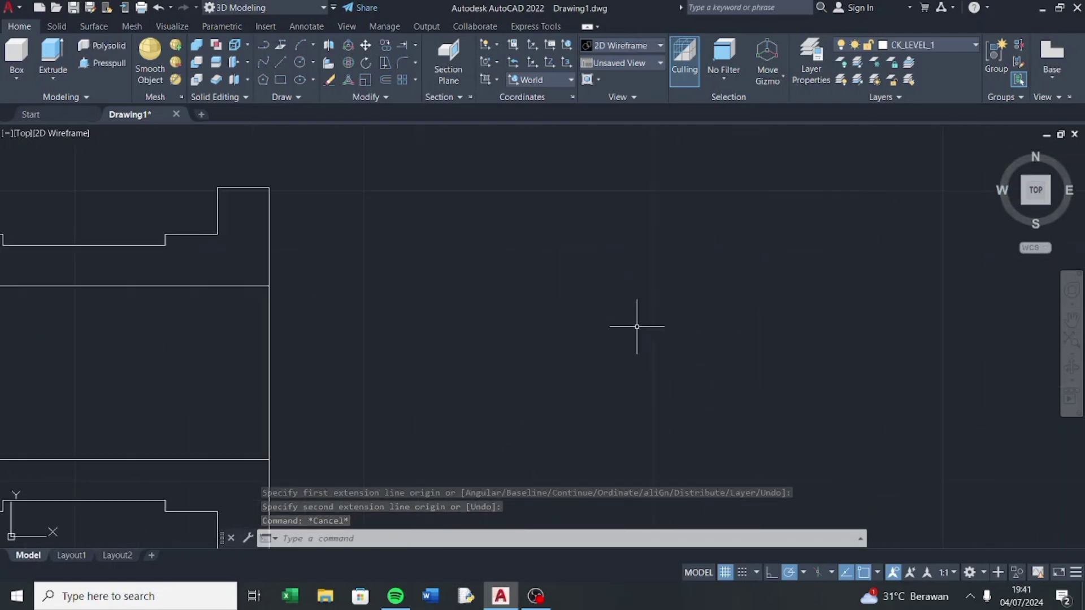
scroll(668, 225, down, 3)
click(658, 237)
key(Escape)
key(Return)
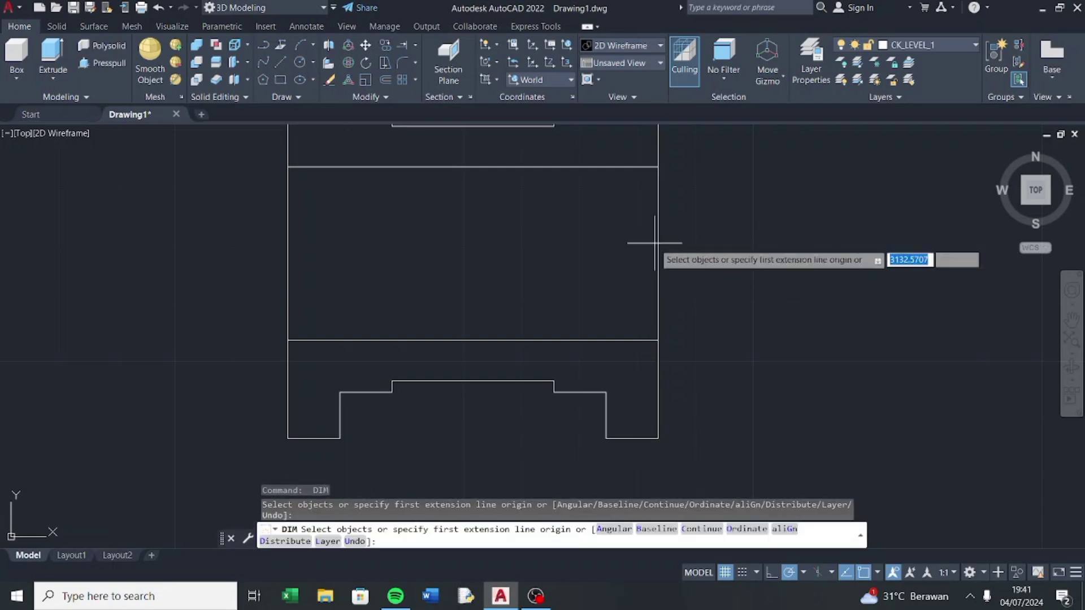
key(Escape)
text(lin)
key(Return)
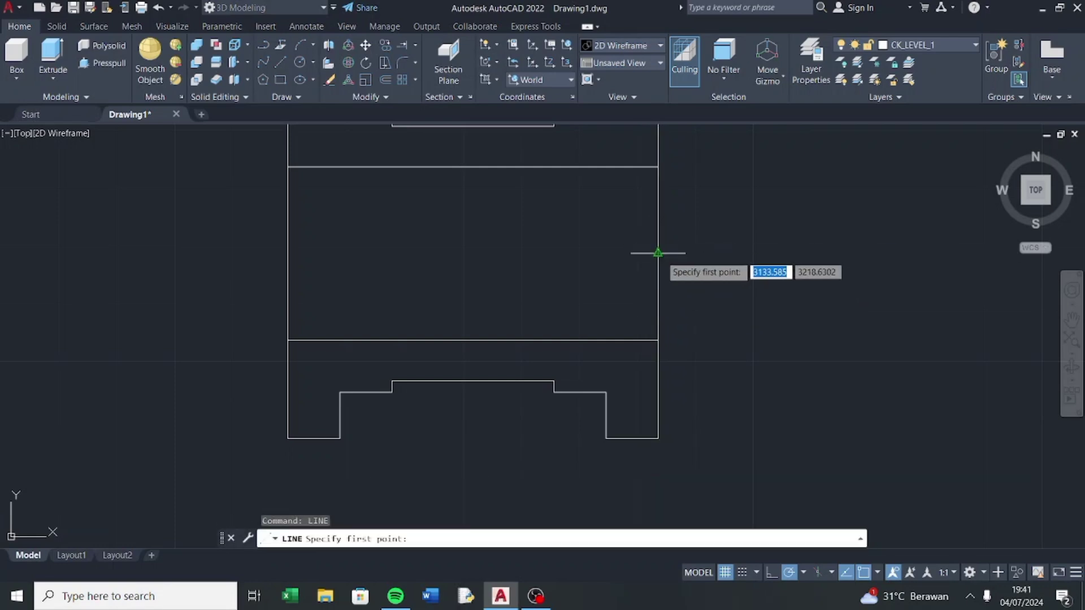
Step: Draw a short horizontal axis line rightward from the right edge's midpoint
click(658, 252)
click(723, 265)
scroll(703, 202, down, 3)
key(Escape)
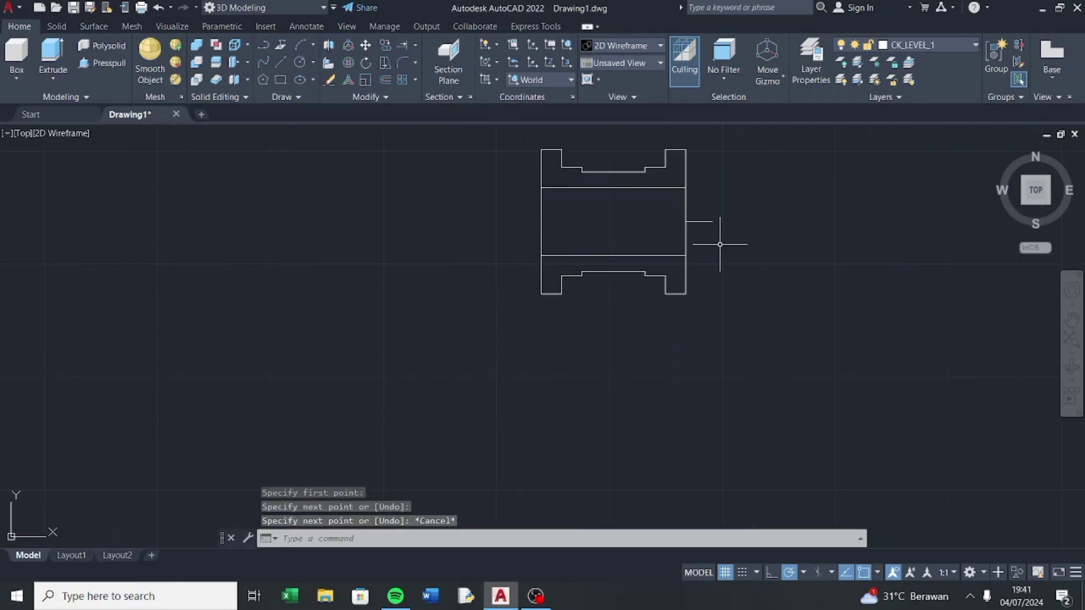
Step: Trim away the middle band's side edges with a fence
text(tr)
key(Return)
drag(717, 244, 534, 243)
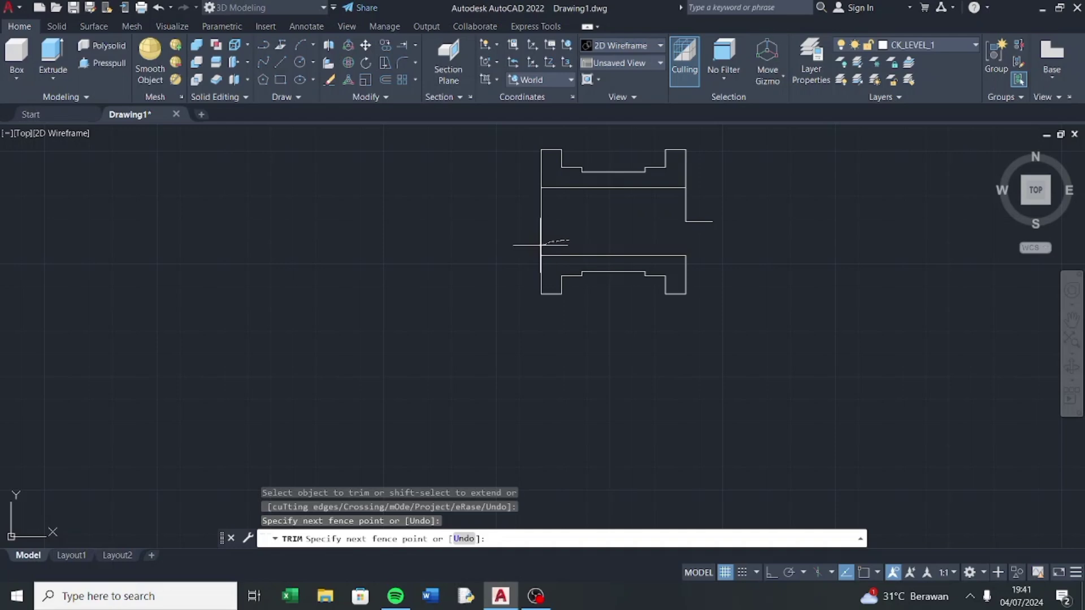
key(Escape)
Step: Join the lower stepped profile's pieces into one polyline
click(670, 243)
click(671, 350)
text(JOIN)
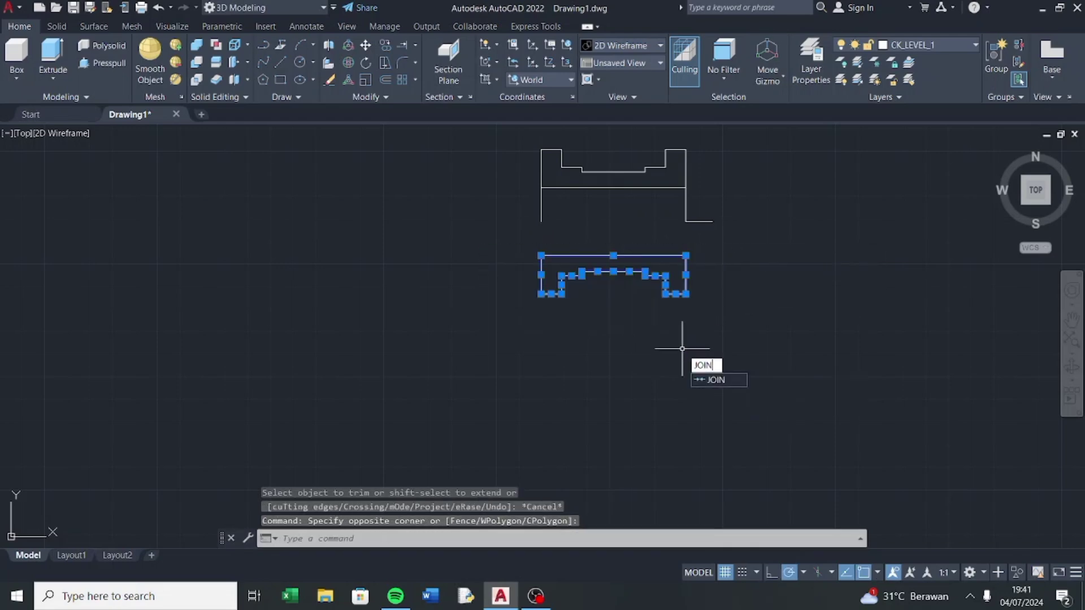
key(Return)
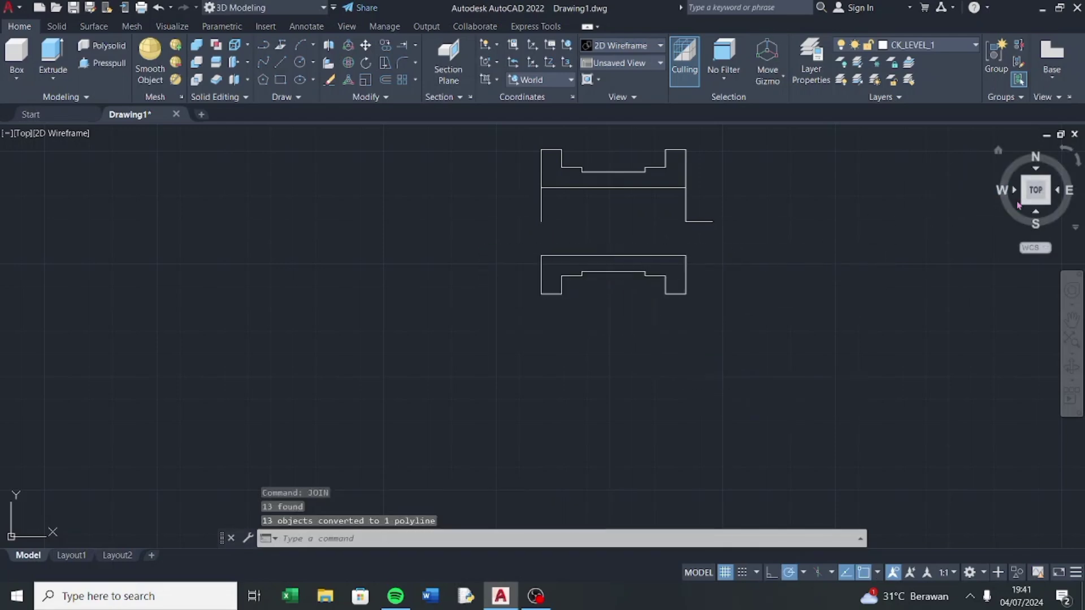
click(1016, 190)
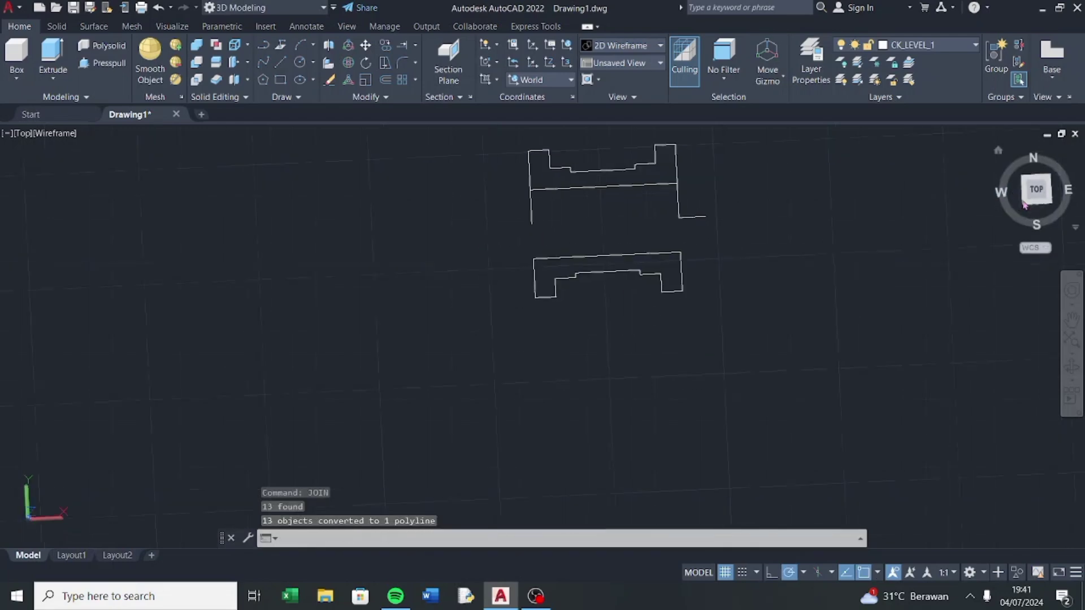
Step: Switch to a southwest isometric view and select the lower polyline profile
click(1050, 180)
click(613, 349)
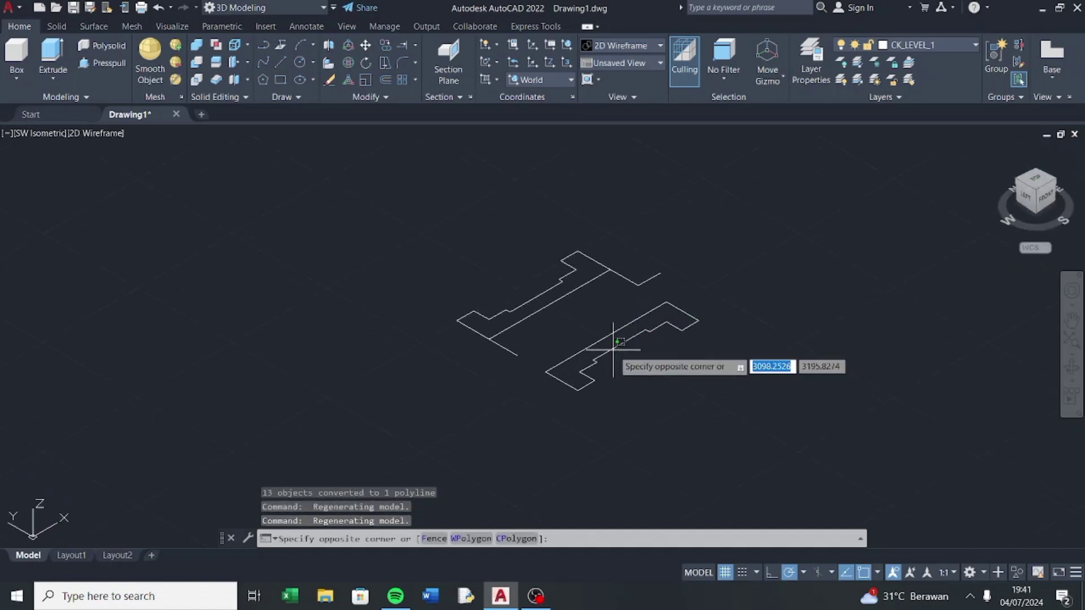
click(606, 377)
text(M)
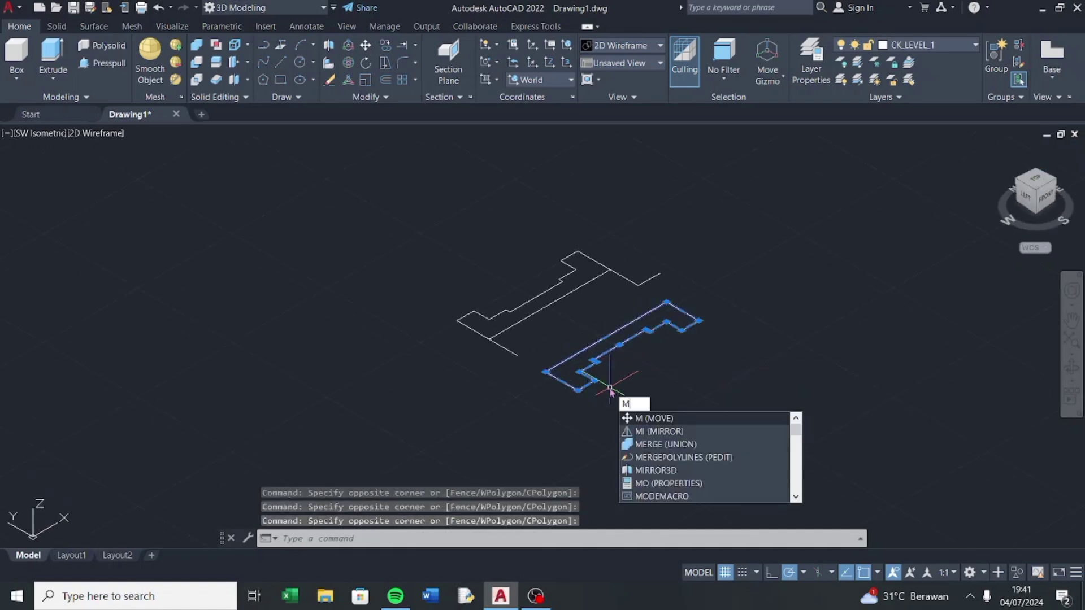
key(BackSpace)
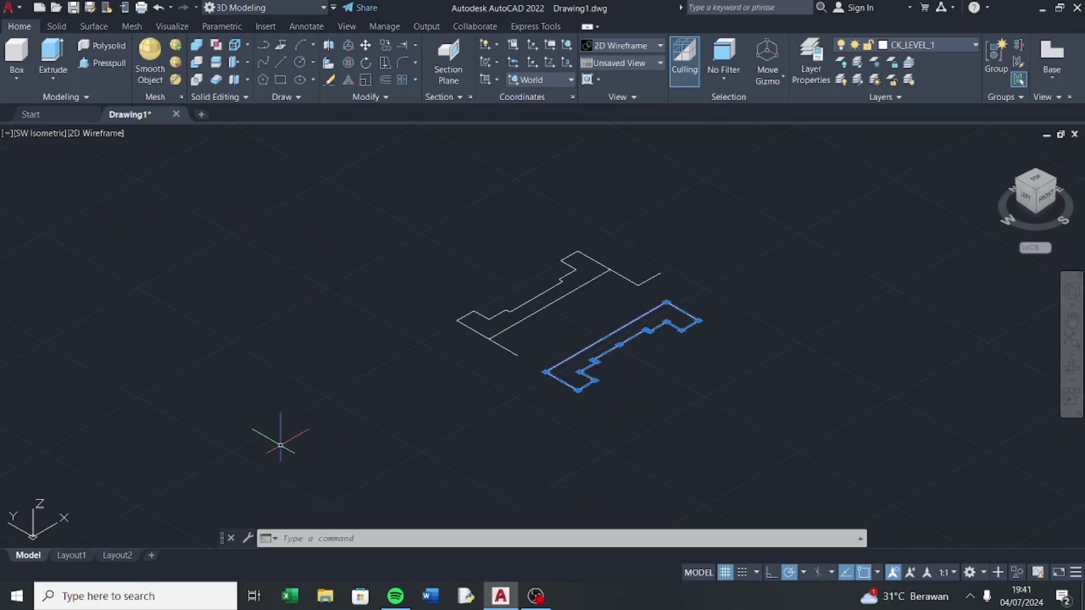
click(57, 26)
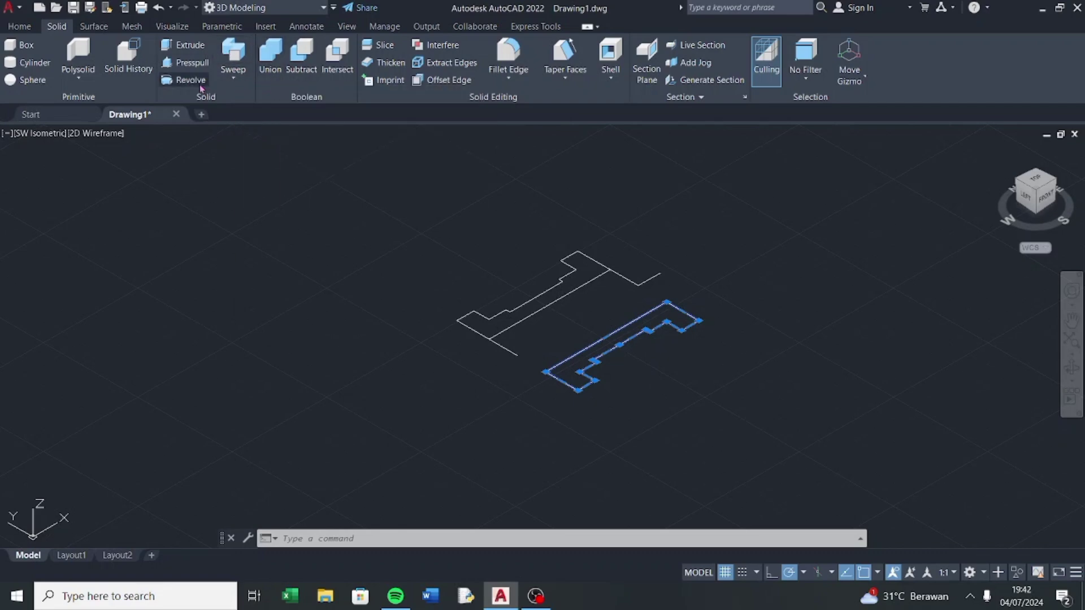
Step: Revolve the lower profile 360° about the short axis line into a spool solid
text(rev)
key(Return)
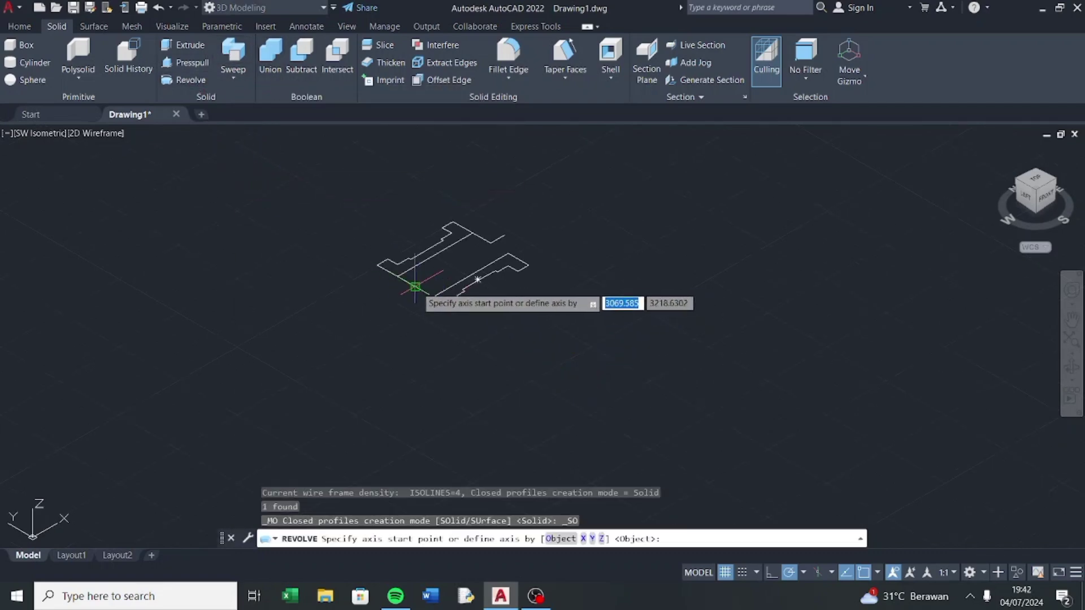
click(424, 286)
click(426, 304)
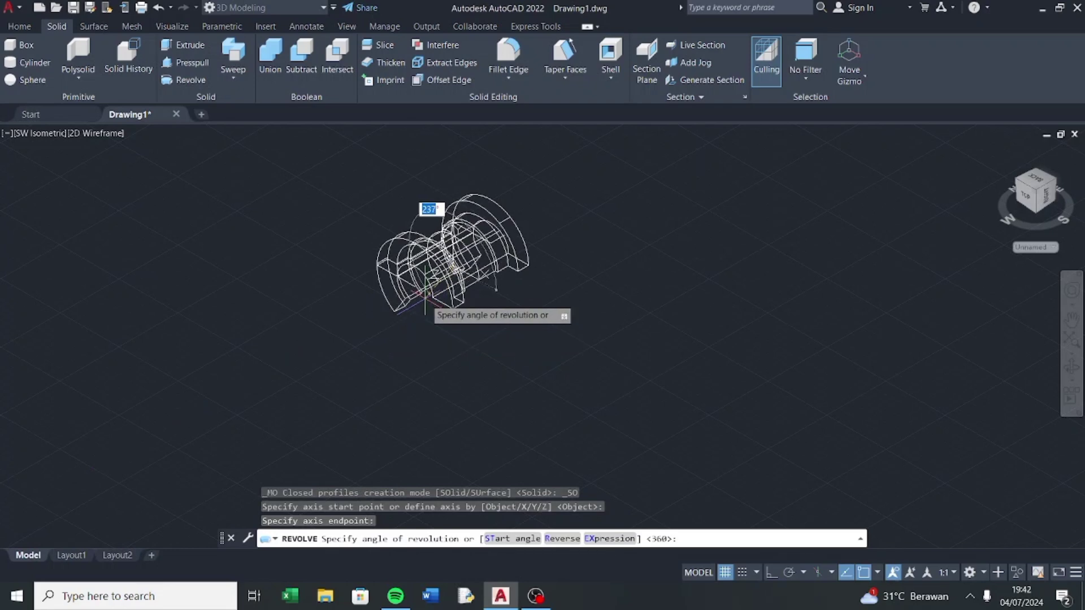
key(Down)
key(Return)
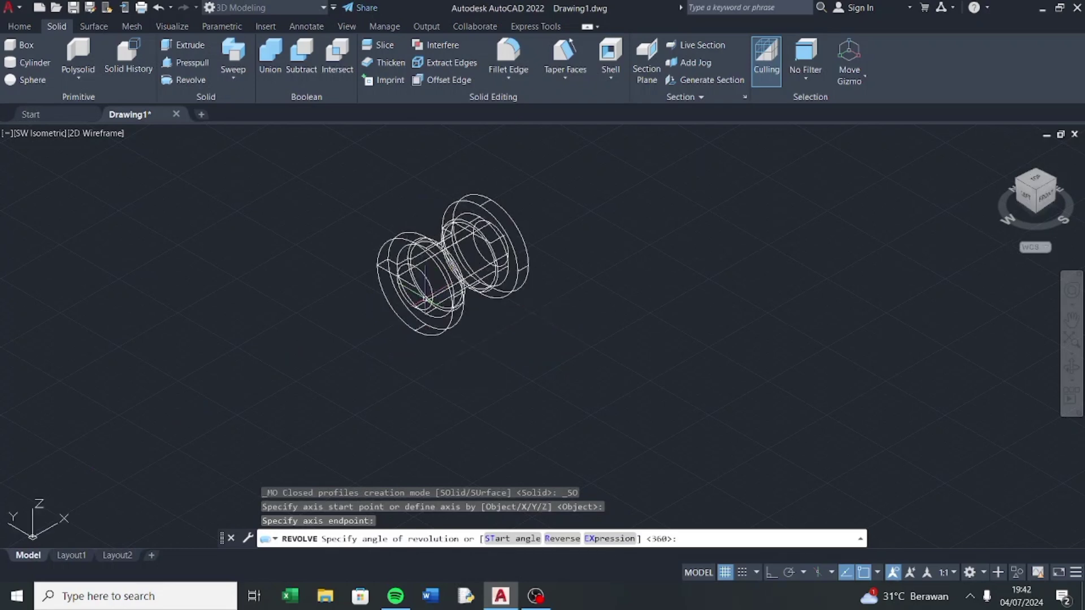
right_click(417, 299)
click(650, 203)
key(Escape)
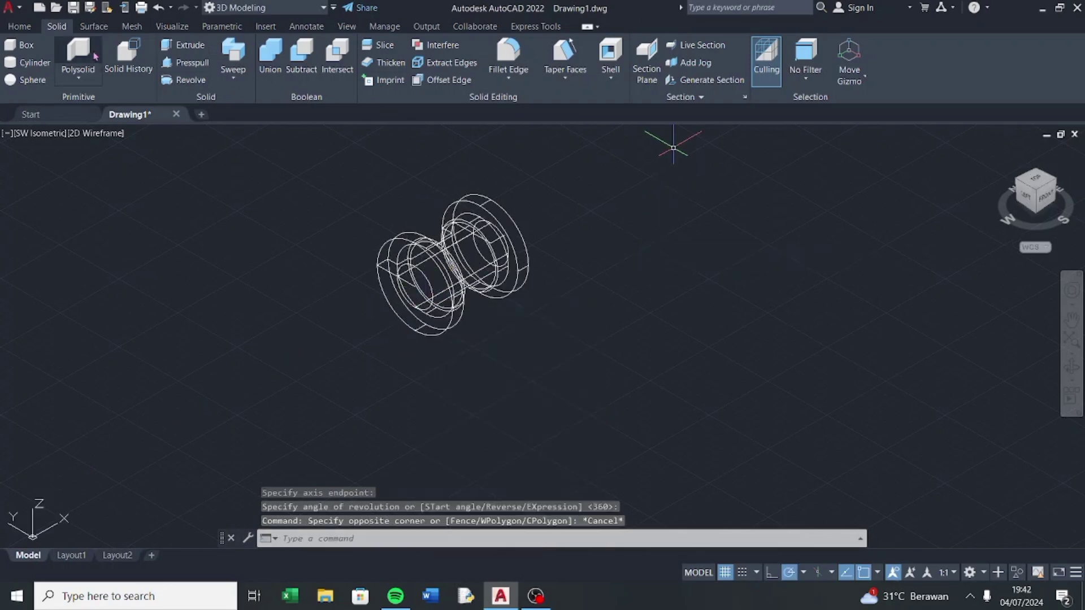
click(19, 26)
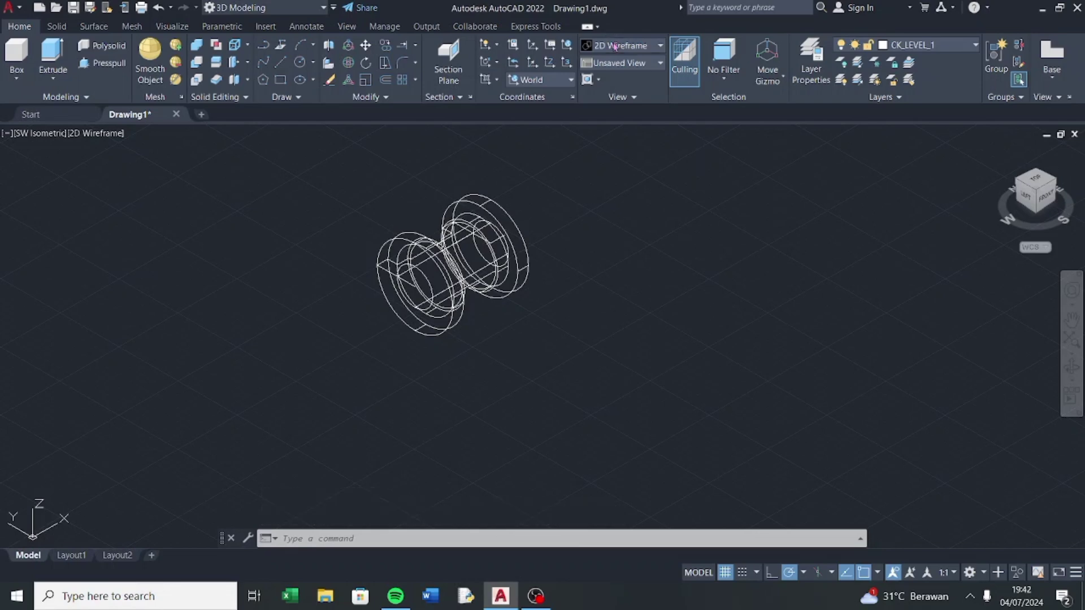
Step: Set the visual style to gray shading and pan the model into view
click(658, 45)
click(786, 122)
scroll(469, 377, down, 2)
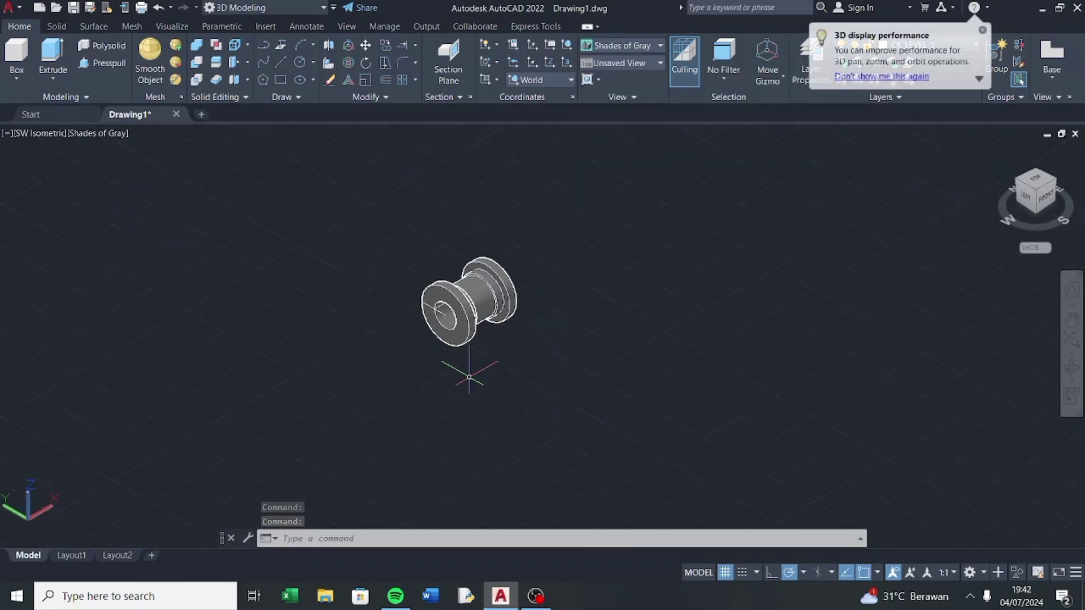
scroll(567, 287, up, 3)
mouse_move(512, 325)
middle_down()
mouse_move(693, 283)
mouse_move(611, 316)
middle_up()
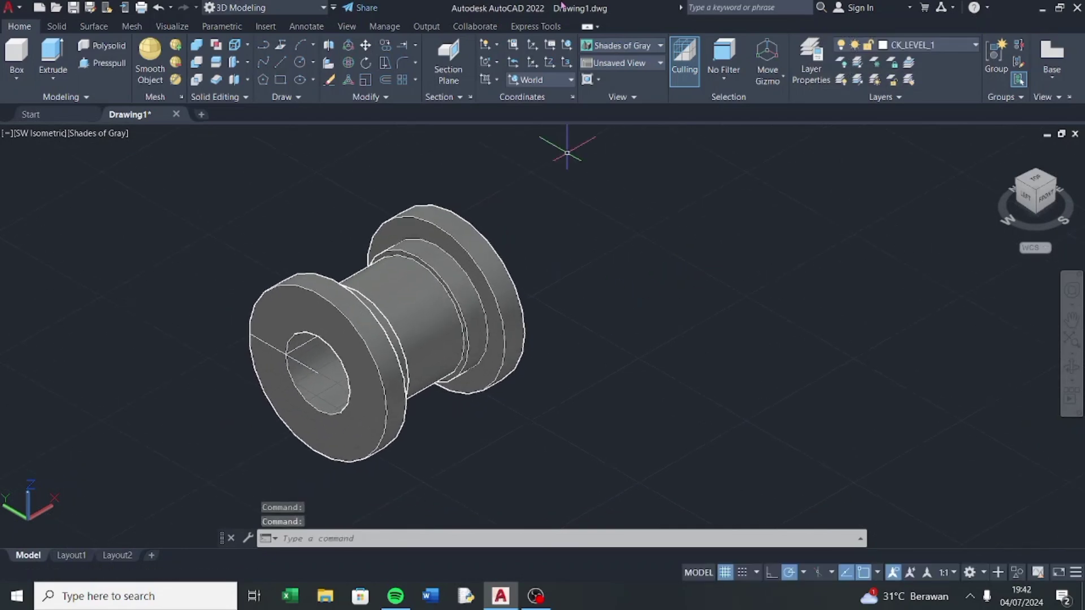
Step: Erase the spool solid by mistake, then restore it with undo
click(333, 346)
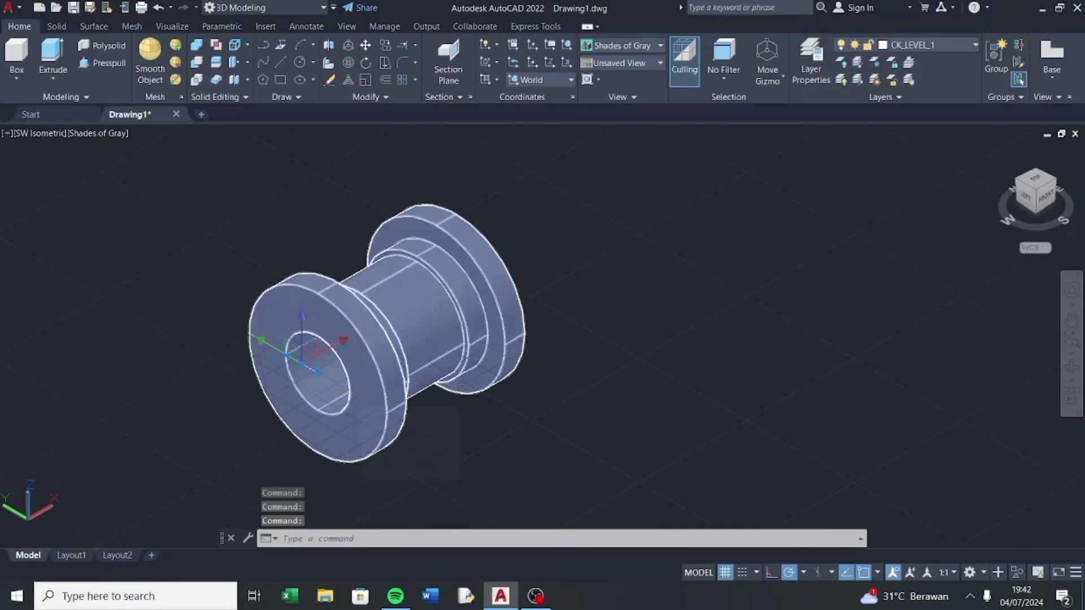
key(Delete)
click(424, 330)
key(Delete)
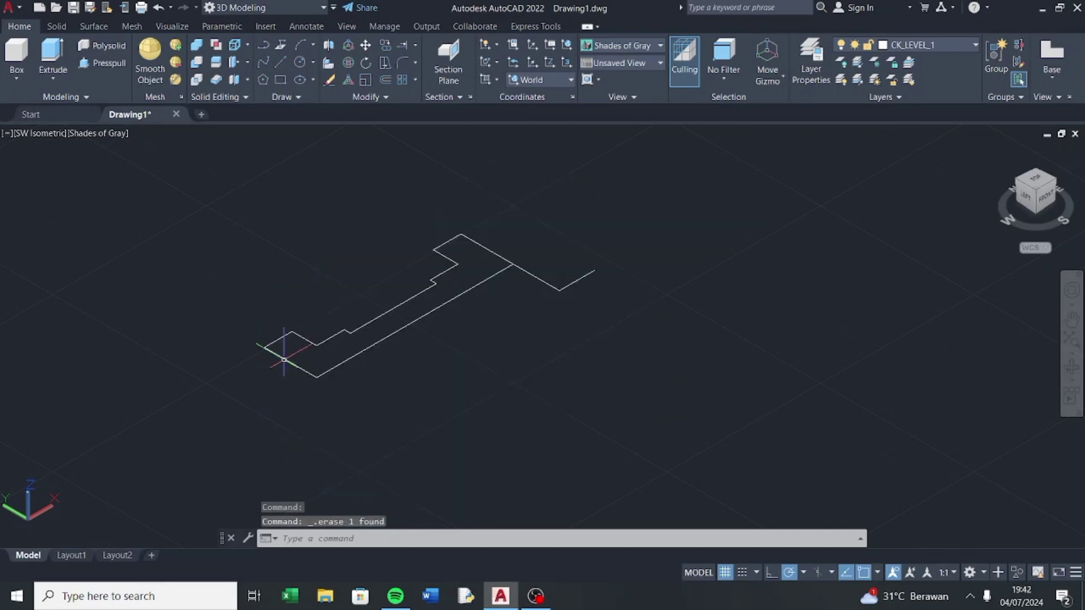
click(161, 8)
Step: Clear the selection and view the restored spool from directly above
scroll(327, 302, up, 1)
scroll(690, 431, up, 5)
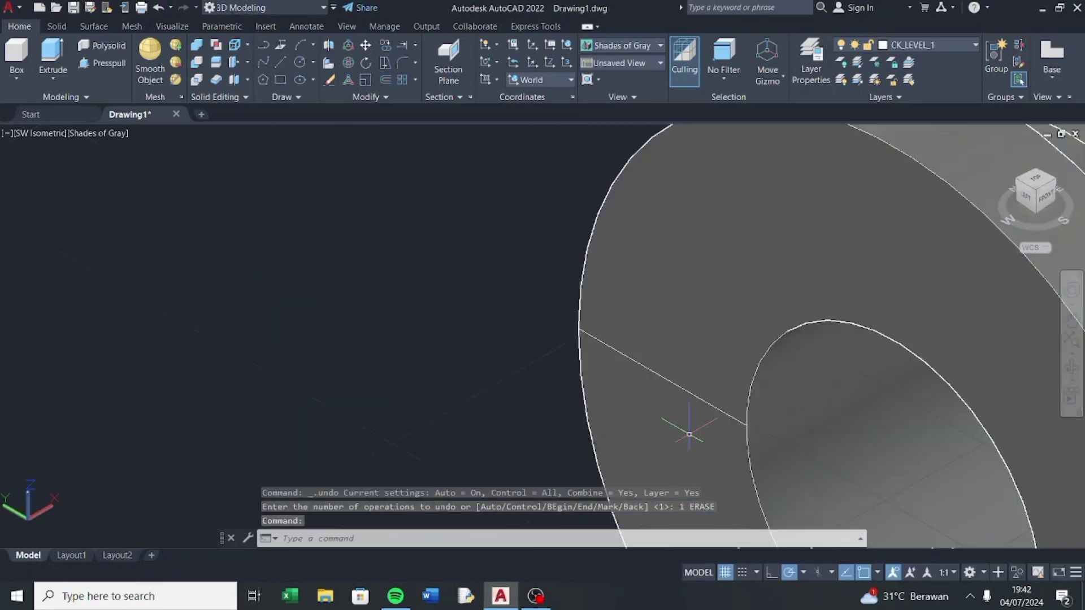
scroll(710, 410, up, 2)
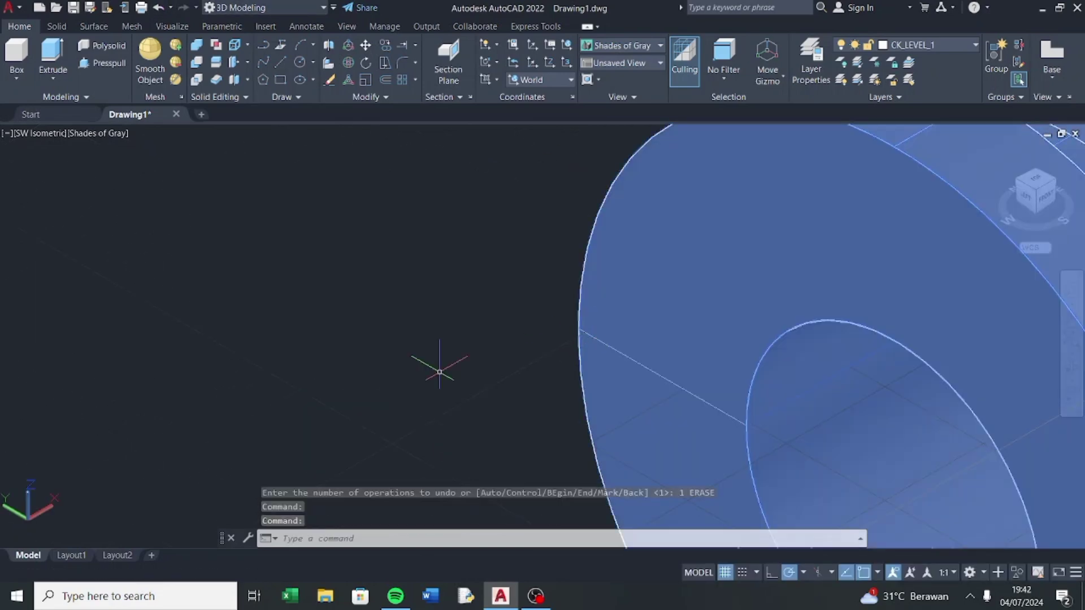
key(Escape)
scroll(394, 307, down, 6)
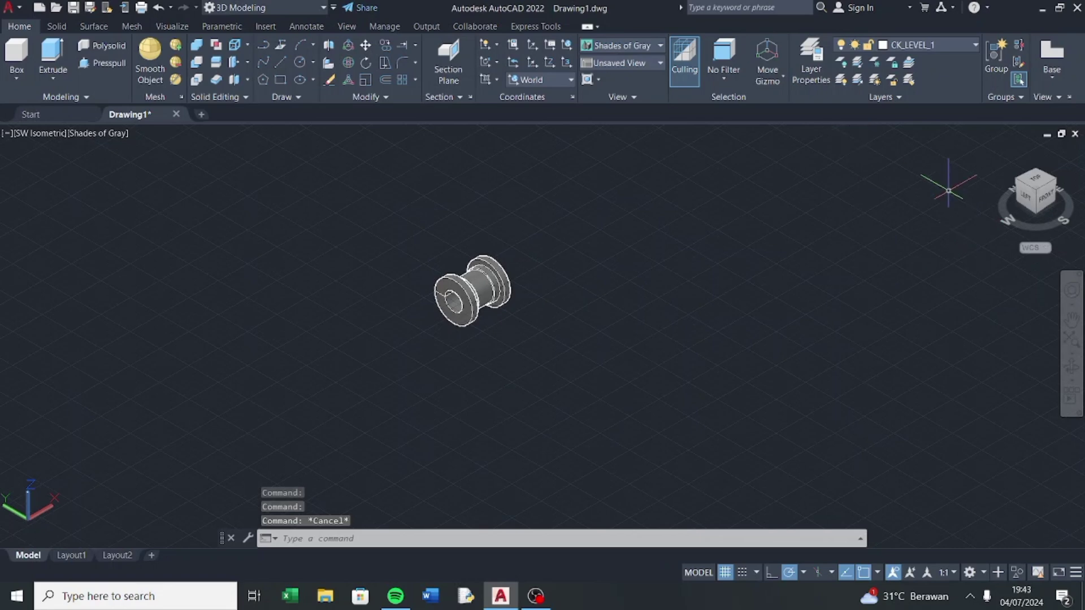
click(1033, 180)
scroll(455, 329, down, 4)
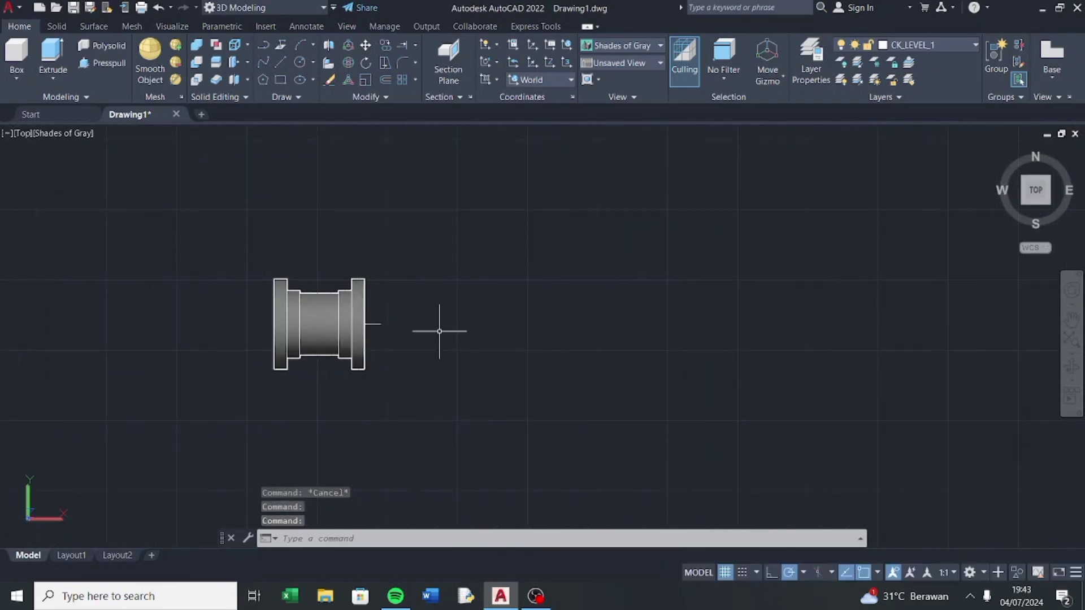
Step: Draw a 208-unit horizontal base line
click(280, 62)
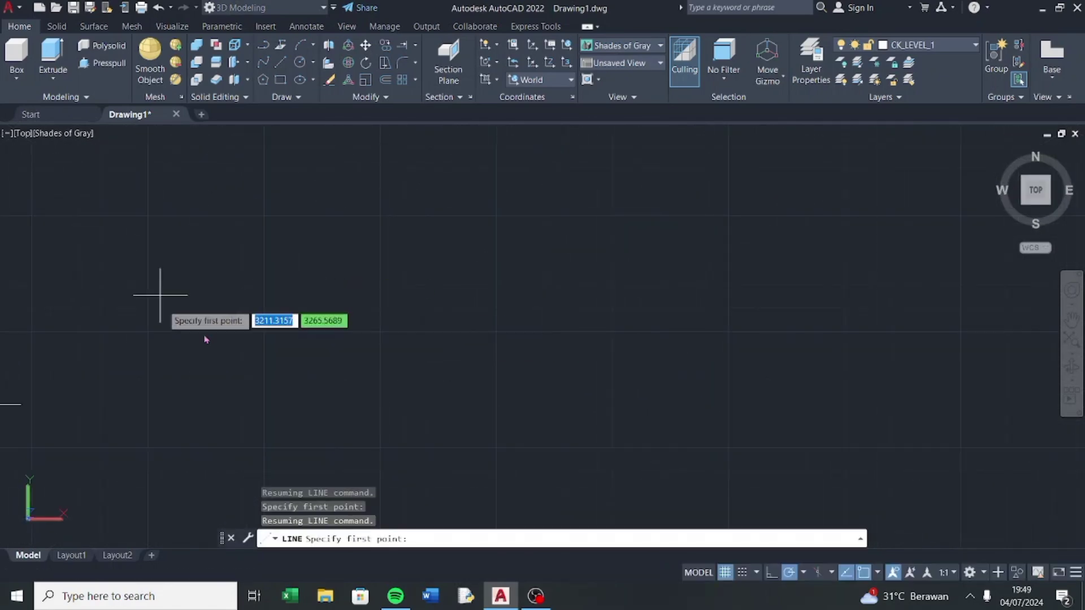
click(261, 351)
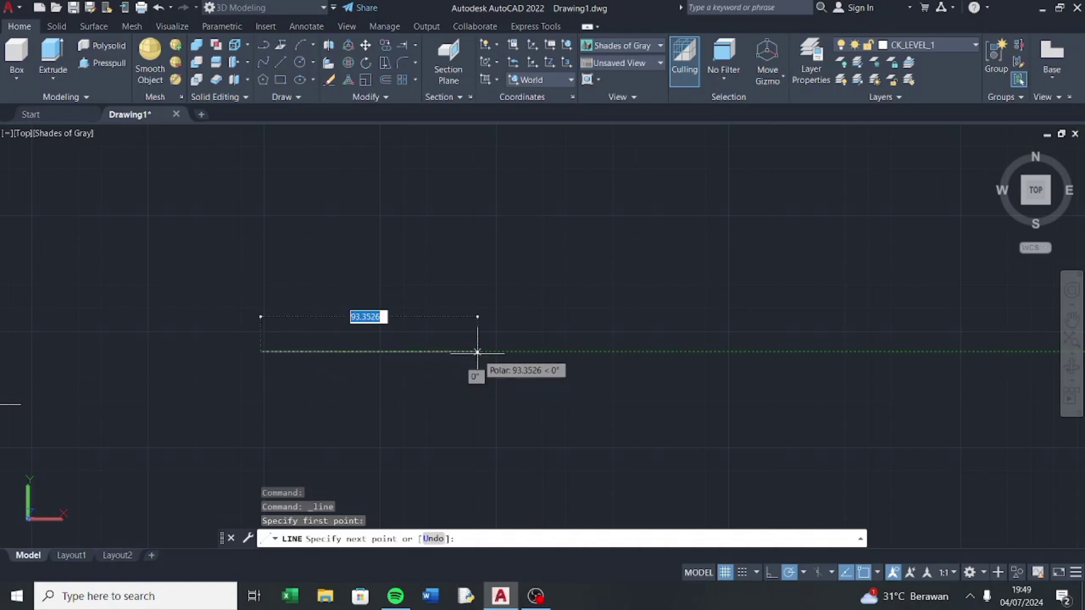
text(208)
key(Return)
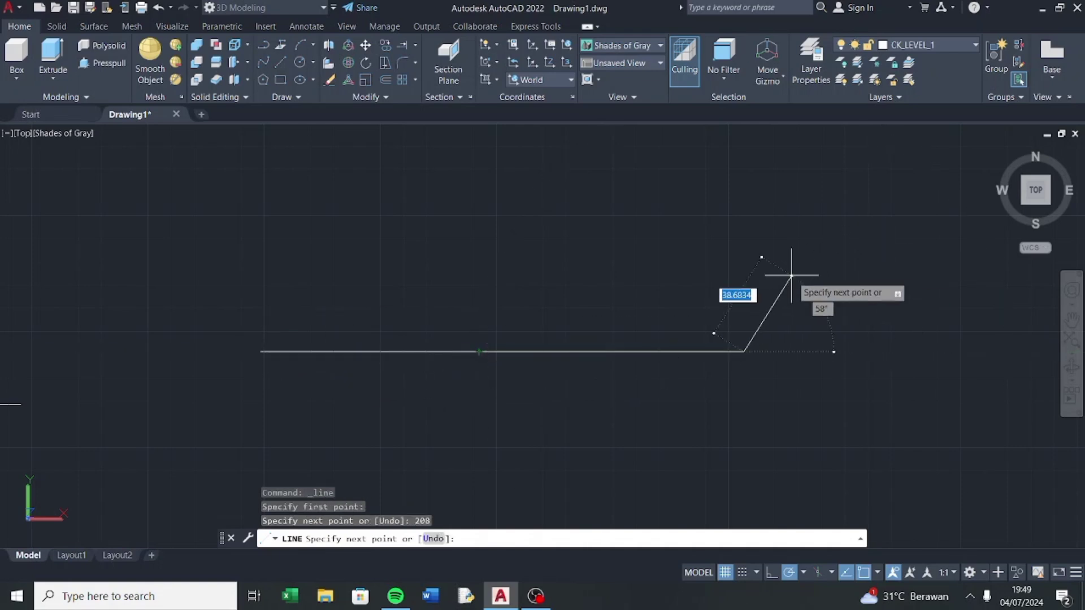
key(Return)
Step: Draw a 14-unit vertical line up from the base line's right end
key(Return)
scroll(744, 381, up, 4)
key(Escape)
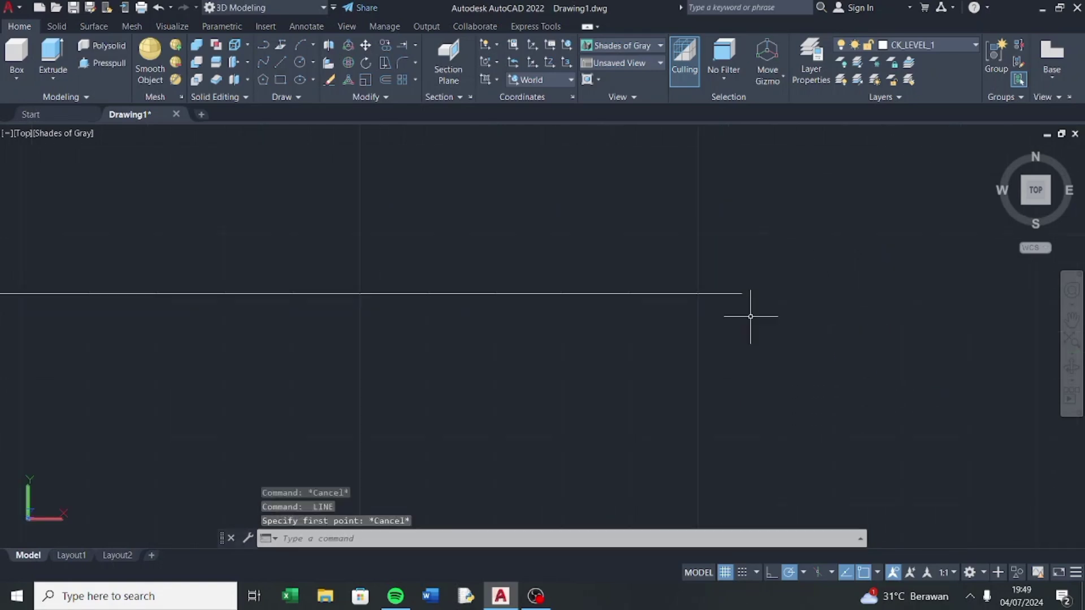
key(Return)
click(742, 293)
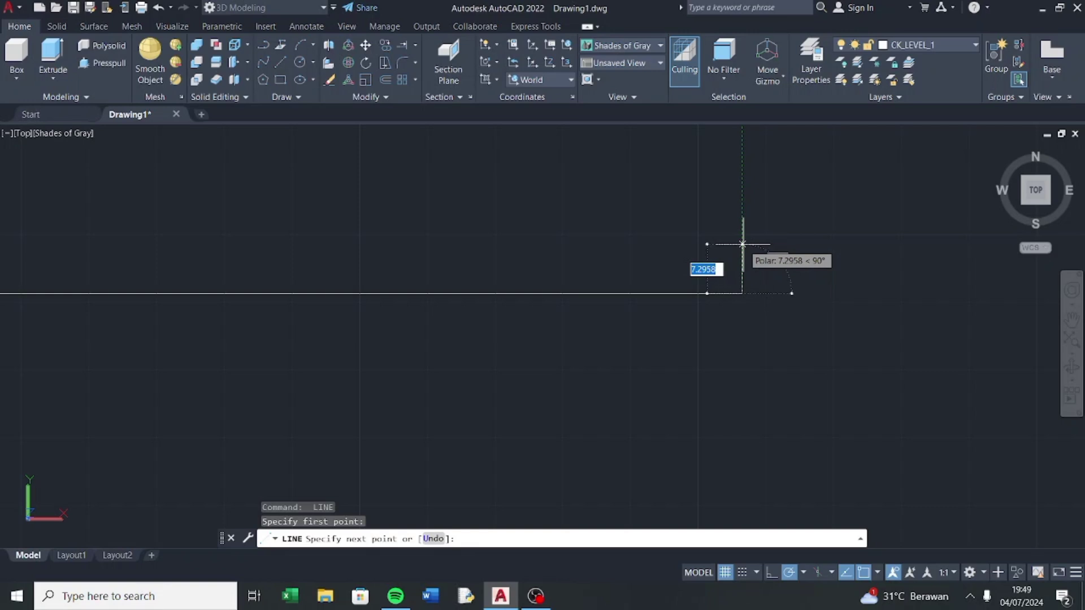
text(14)
key(Return)
key(Escape)
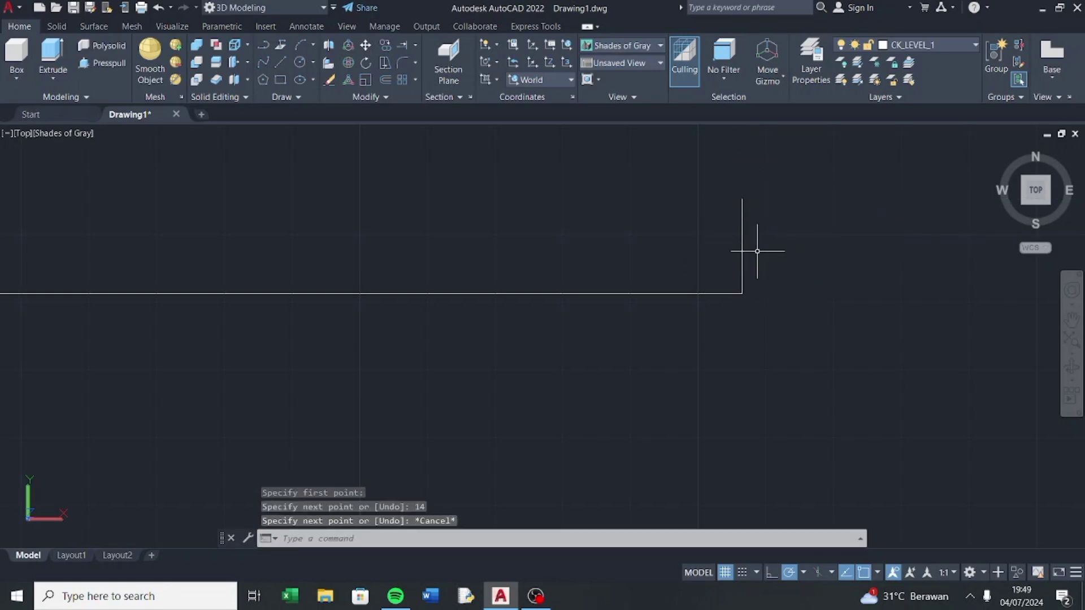
Step: Place a horizontal construction line (XLINE) through the vertical line's top point
text(xline)
key(Return)
click(742, 198)
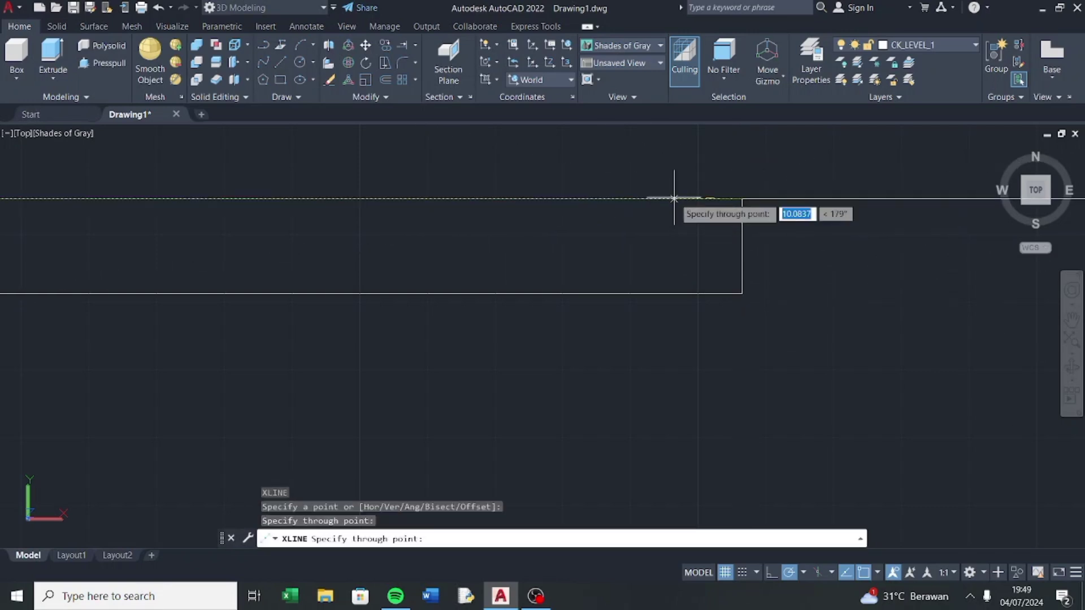
click(674, 198)
key(Escape)
Step: Draw a slanted line at 105° from the base line's right end
text(line)
key(Return)
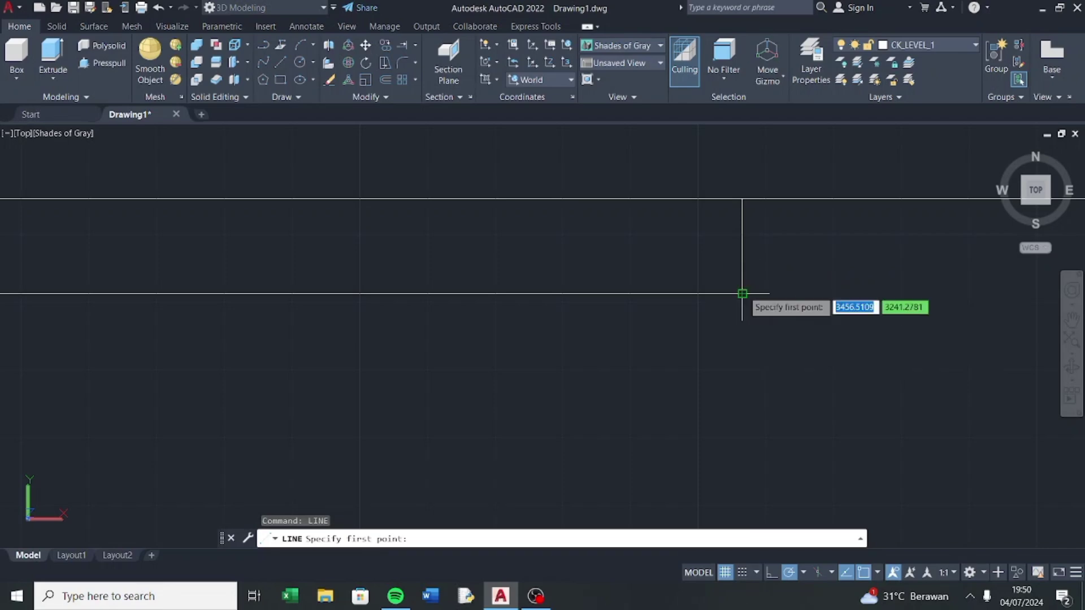
click(742, 293)
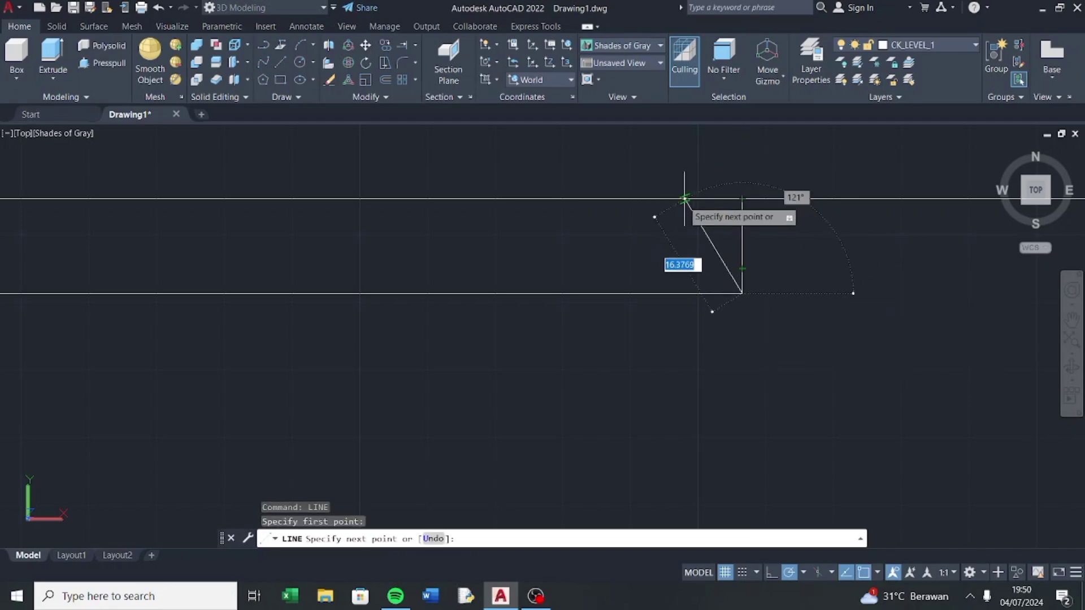
key(Tab)
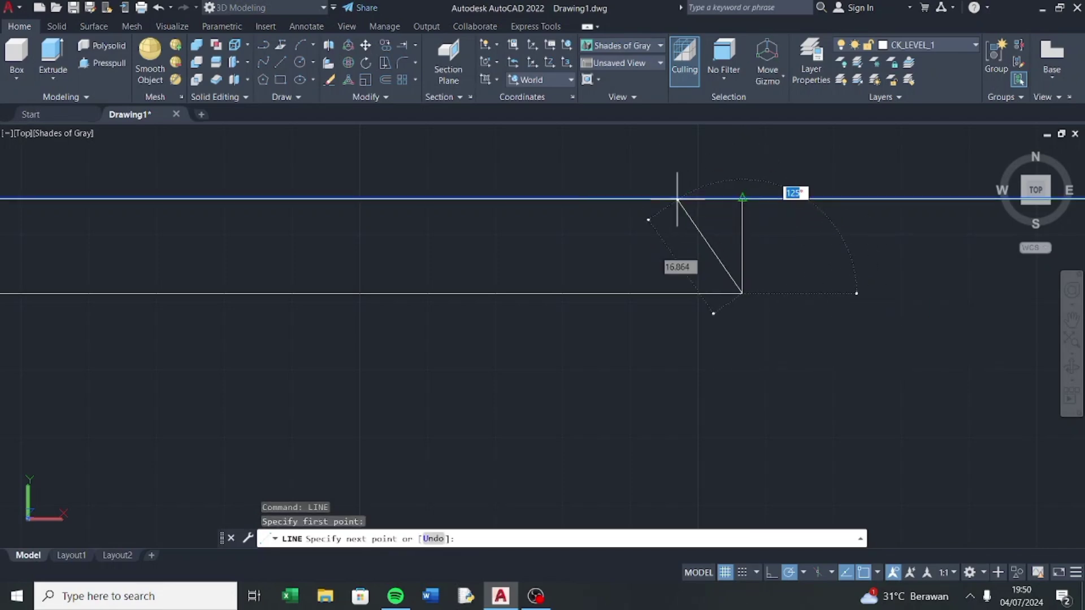
text(105)
key(Return)
key(Escape)
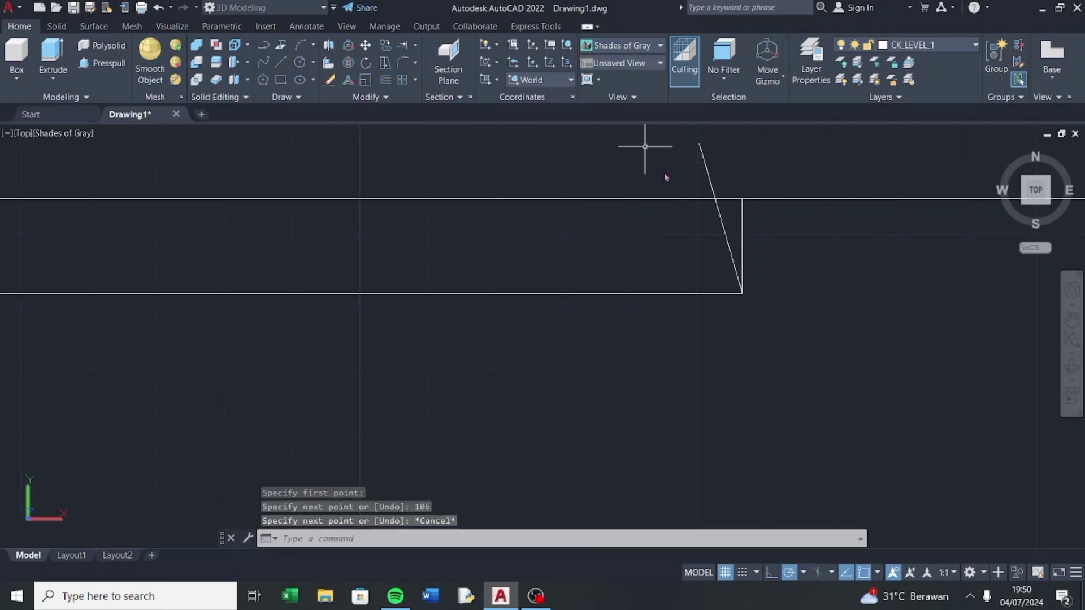
scroll(637, 235, down, 2)
Step: Mirror the short slanted edge about the strip's middle, keeping the original
text(tr)
key(Return)
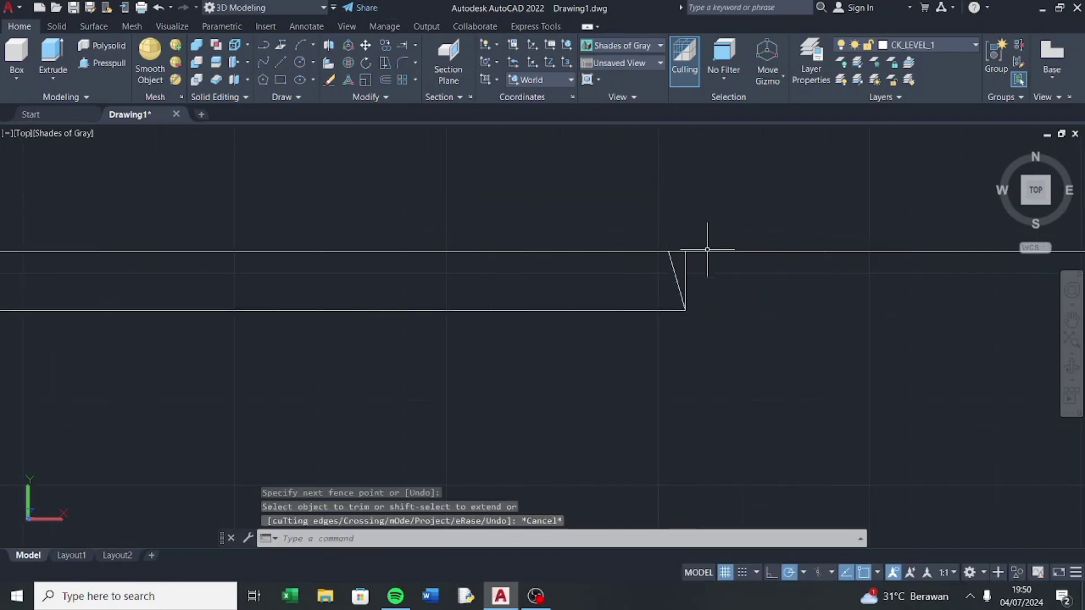
scroll(708, 243, up, 5)
scroll(666, 249, down, 3)
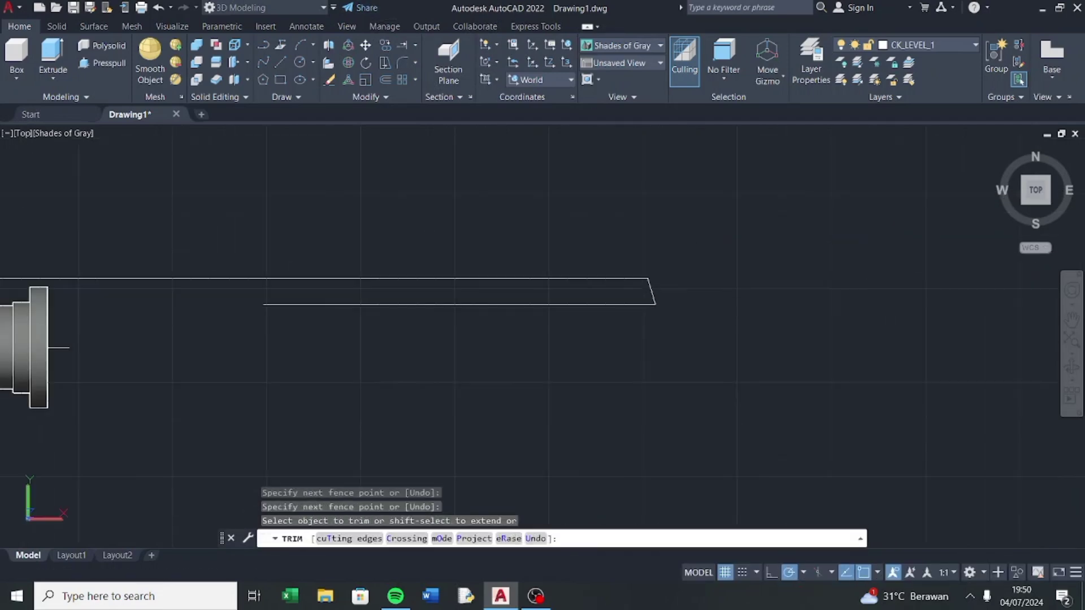
scroll(661, 283, down, 2)
key(Escape)
click(771, 272)
text(i)
key(Return)
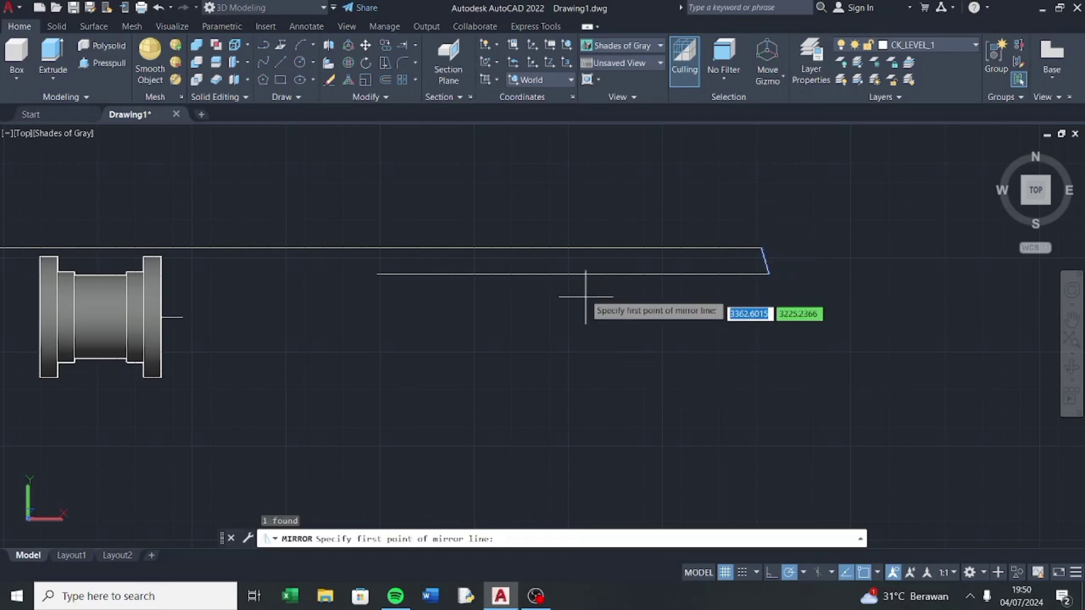
click(572, 309)
key(Return)
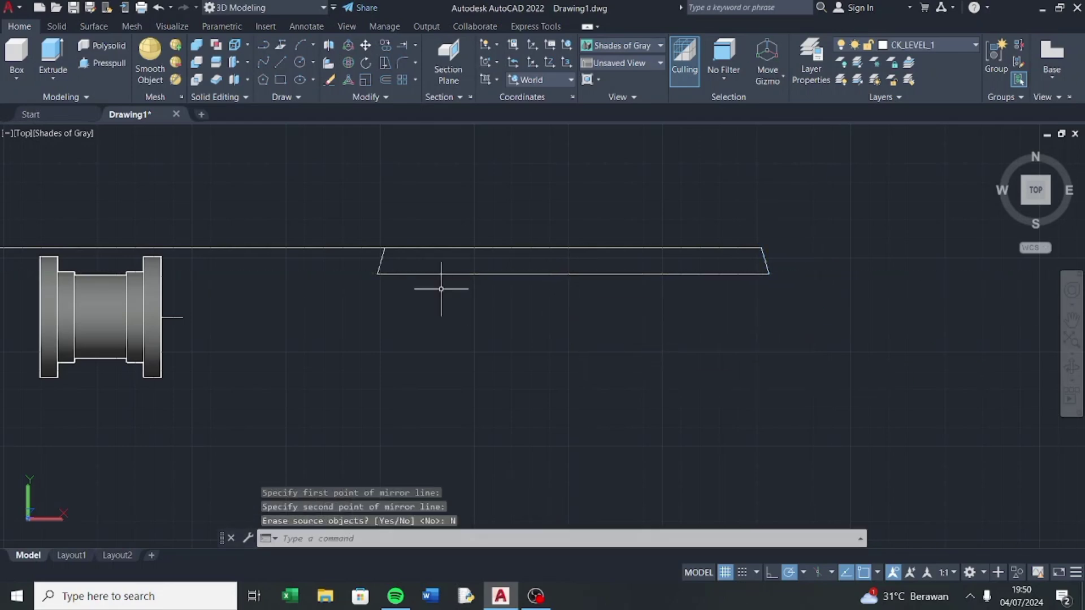
Step: Trim off the construction line's leftover left extension
text(tr)
key(Return)
drag(363, 259, 475, 259)
key(Escape)
scroll(475, 259, down, 3)
scroll(471, 291, up, 4)
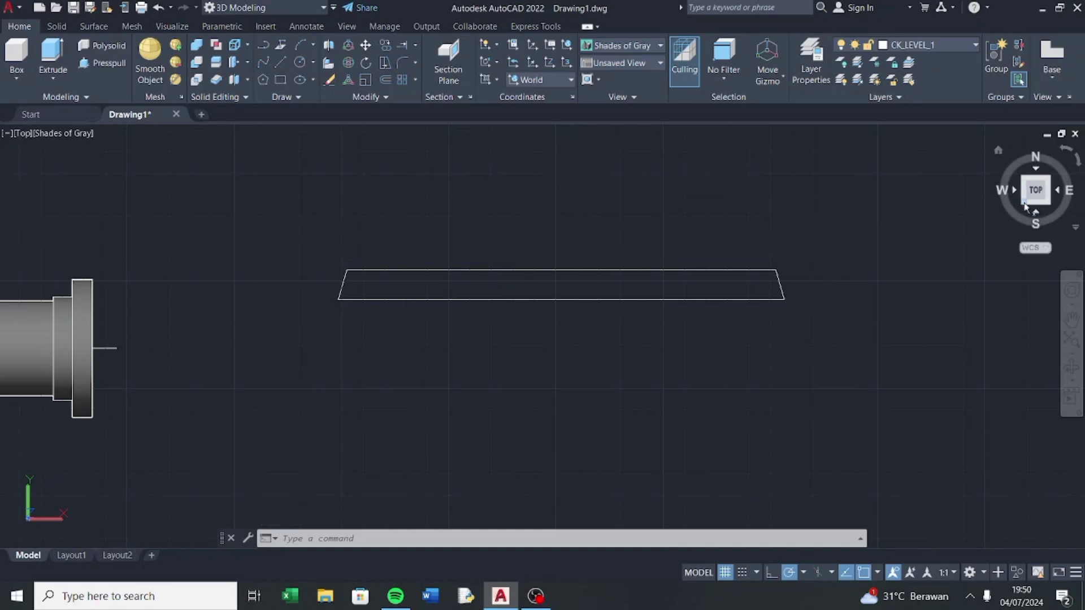
Step: Recentre the strip and start a line on its top edge
mouse_move(853, 301)
middle_down()
mouse_move(710, 375)
mouse_move(816, 336)
middle_up()
text(line)
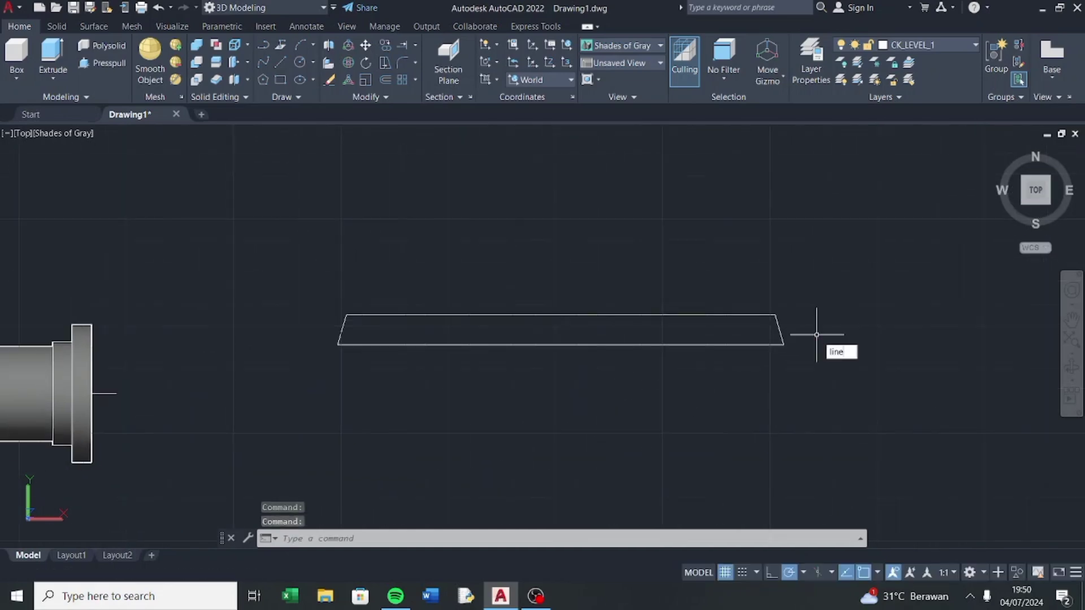
key(Return)
click(559, 315)
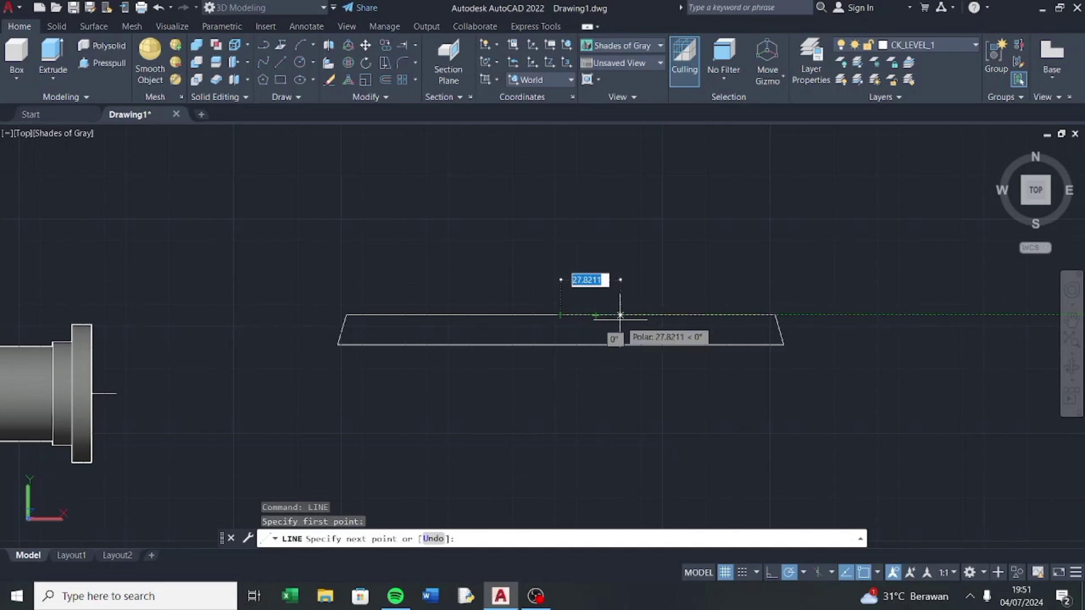
Step: Draw a 54-unit upright 50 units along the top edge and mirror it across the centre
text(50)
key(Return)
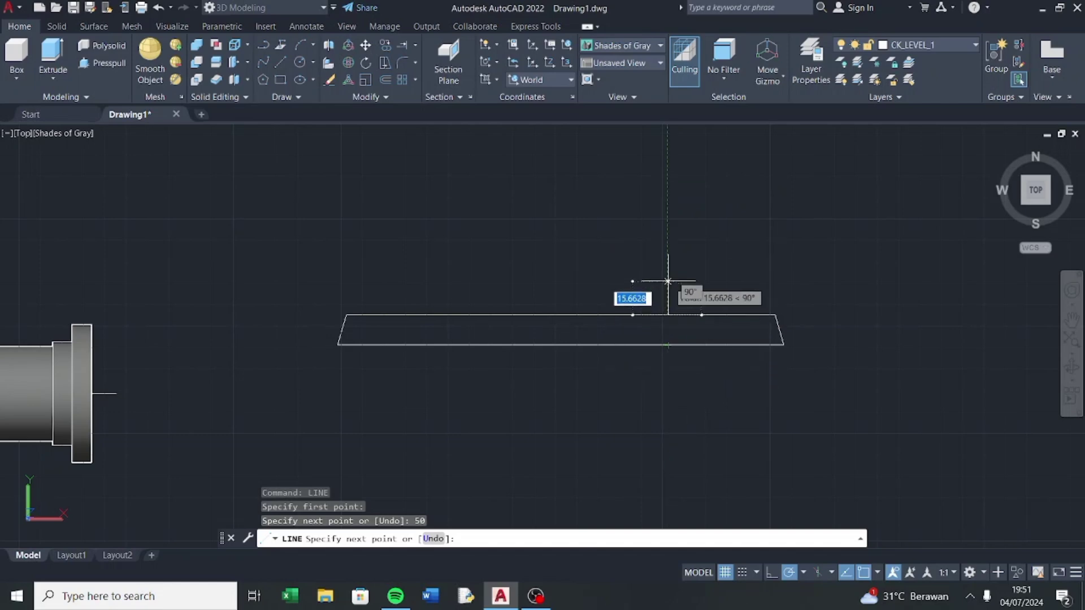
key(Escape)
drag(695, 221, 637, 248)
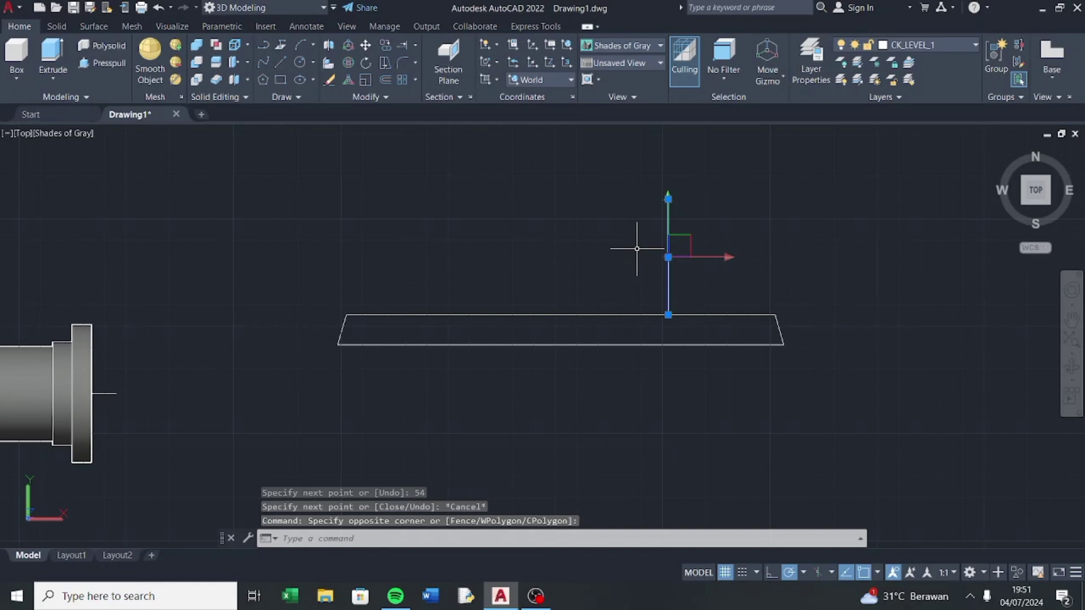
text(mi)
key(Return)
click(560, 314)
click(562, 266)
key(Return)
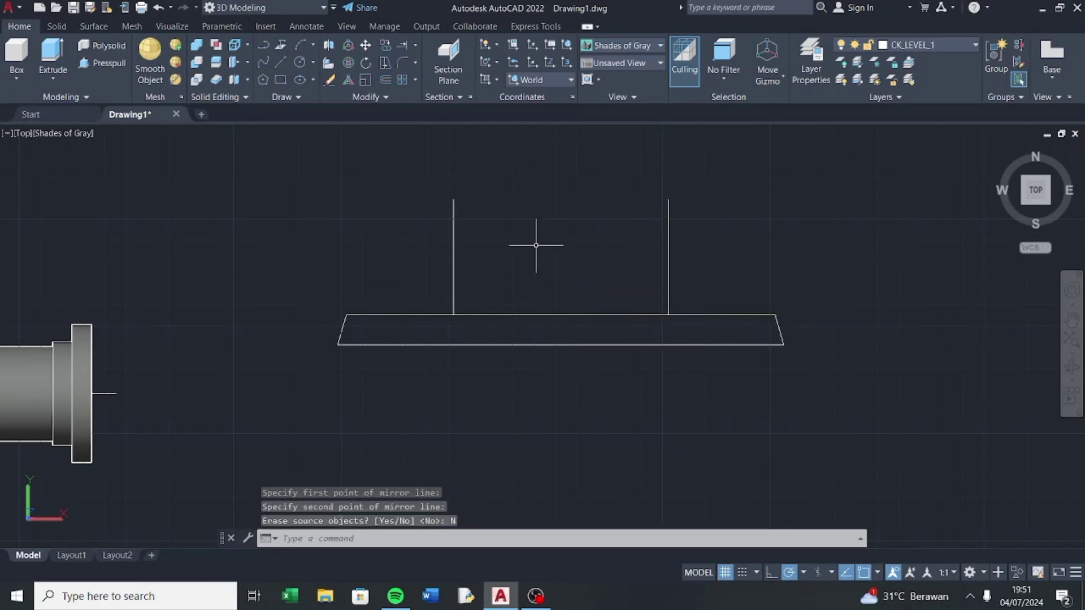
key(Return)
key(Escape)
Step: Join the two uprights' tops with a line and zoom to extents
text(l)
key(Return)
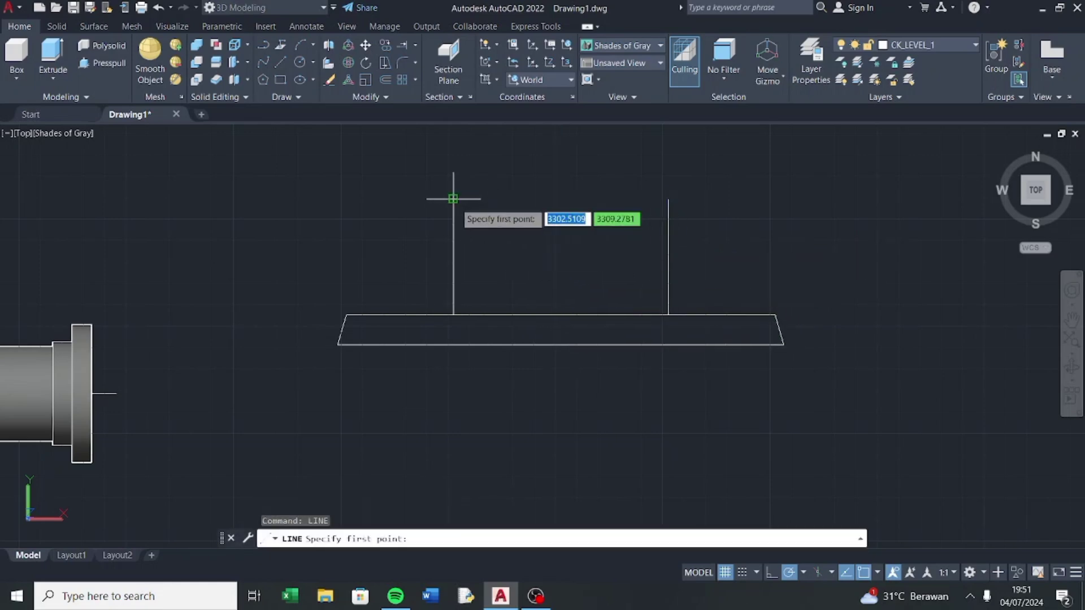
click(453, 199)
click(668, 198)
key(Escape)
scroll(714, 266, up, 3)
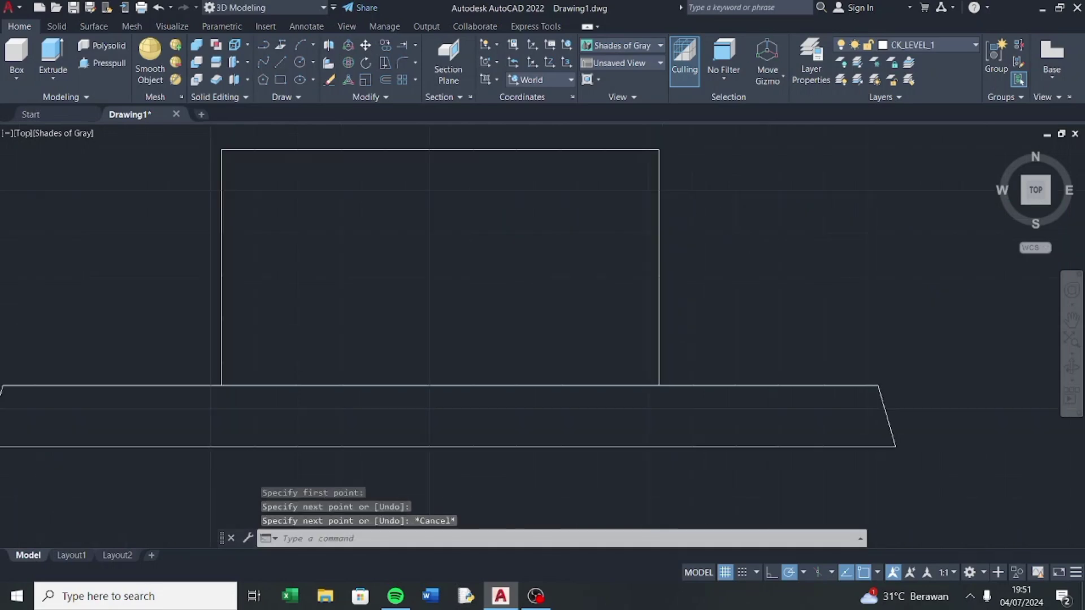
scroll(714, 266, down, 3)
middle_click(714, 266)
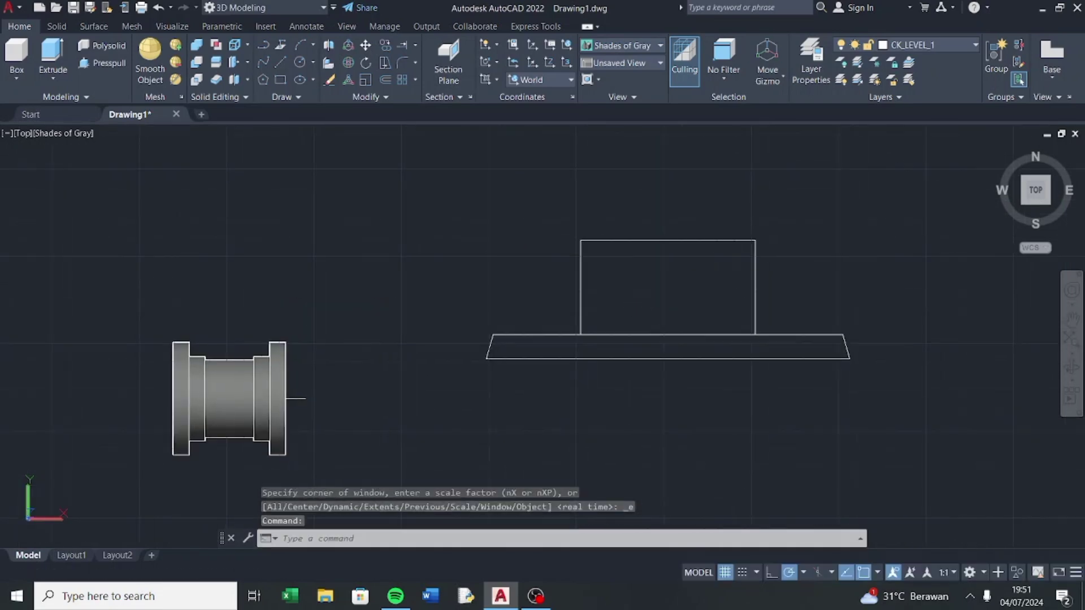
Step: In southwest isometric view, press-pull the rectangle and the strip into 46-unit solids
click(1024, 206)
key(Return)
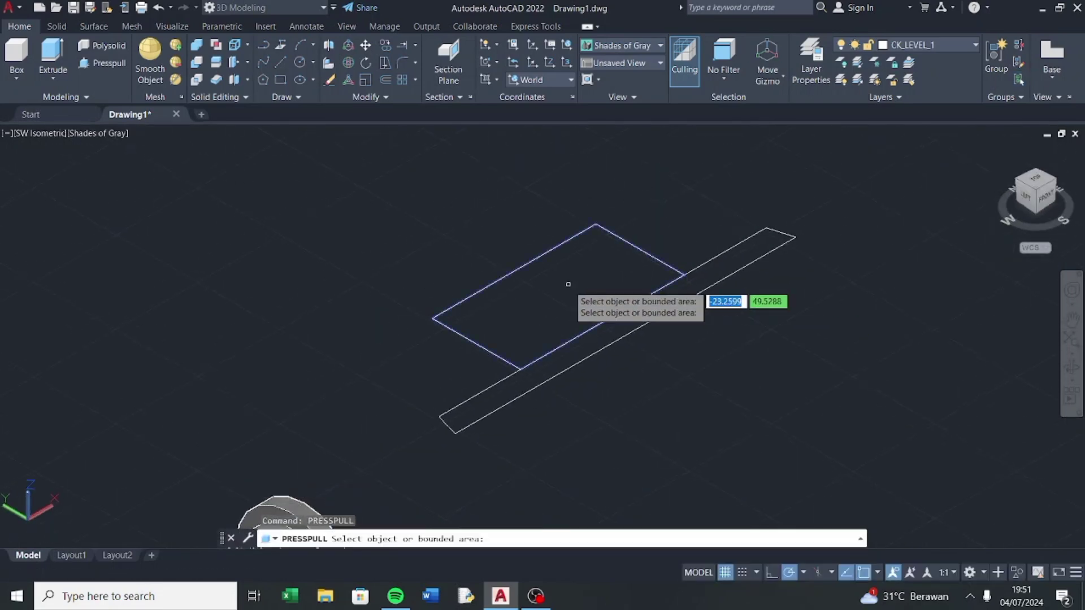
click(565, 283)
text(46)
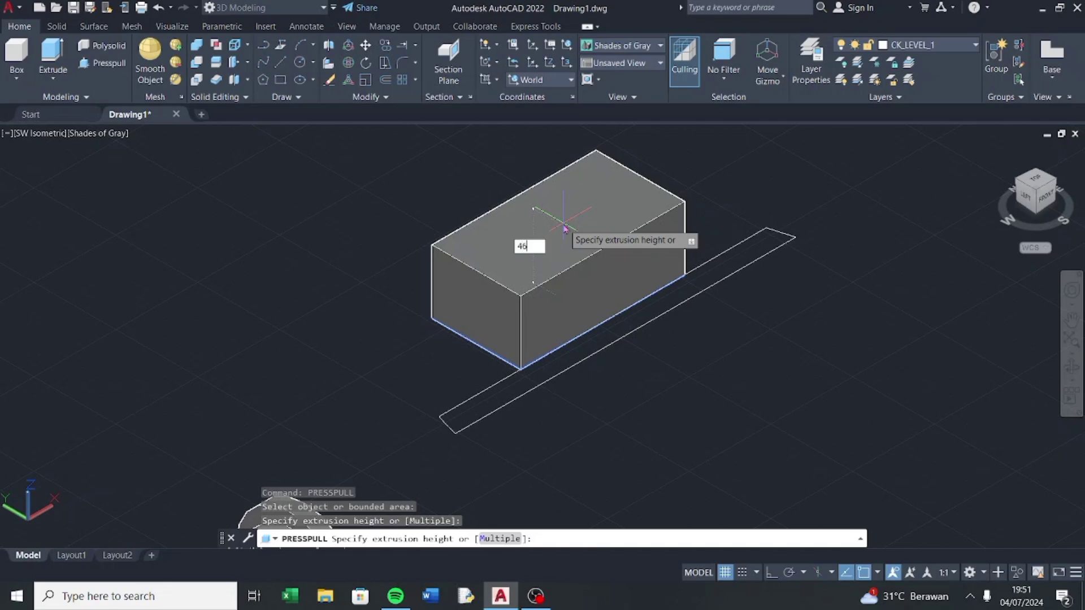
key(Return)
click(604, 327)
text(46)
key(Return)
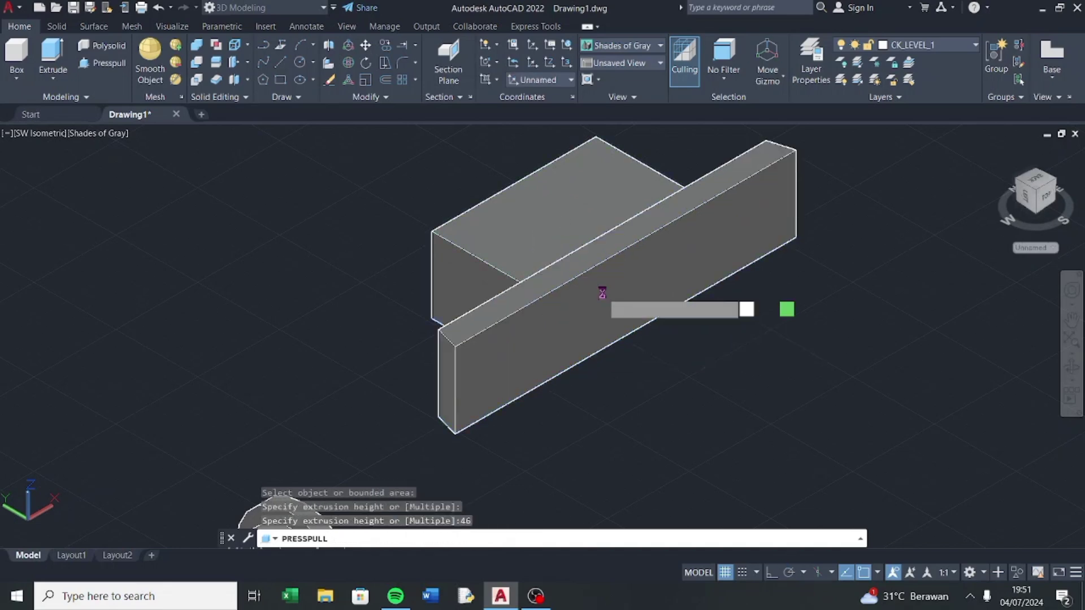
scroll(602, 292, down, 3)
key(Return)
scroll(565, 283, up, 1)
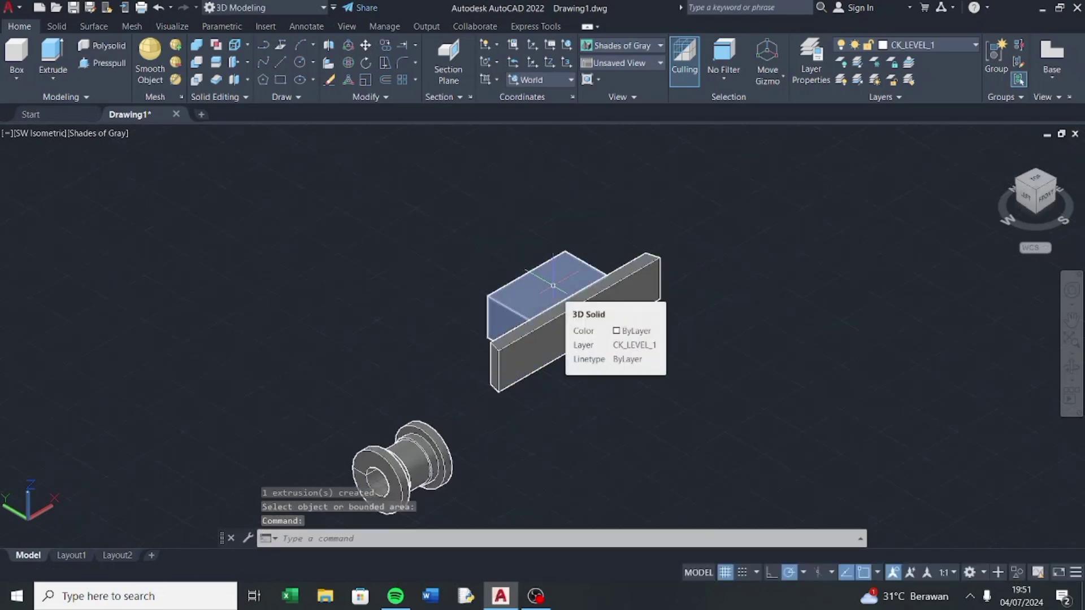
Step: Move both solids up-left off their outlines and switch to the top view
click(561, 306)
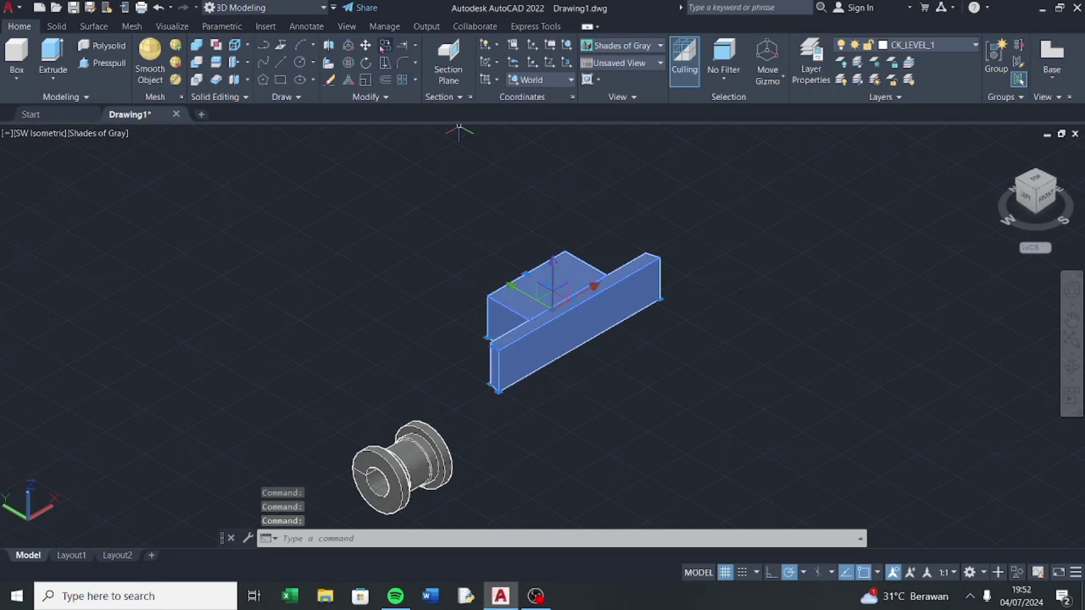
text(m)
key(Return)
click(492, 389)
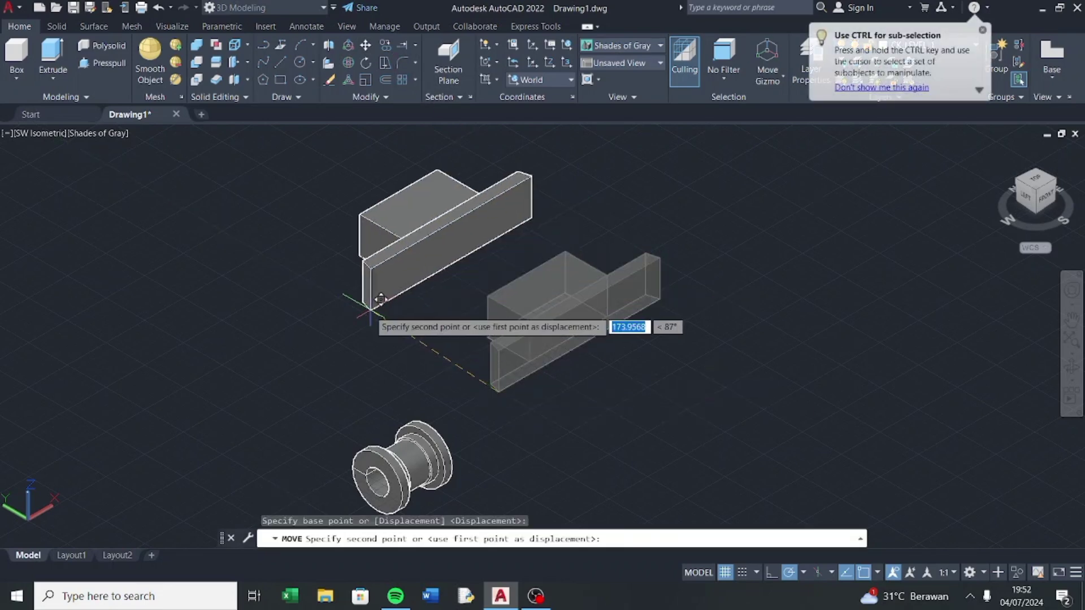
click(356, 312)
scroll(508, 322, up, 2)
scroll(523, 308, up, 1)
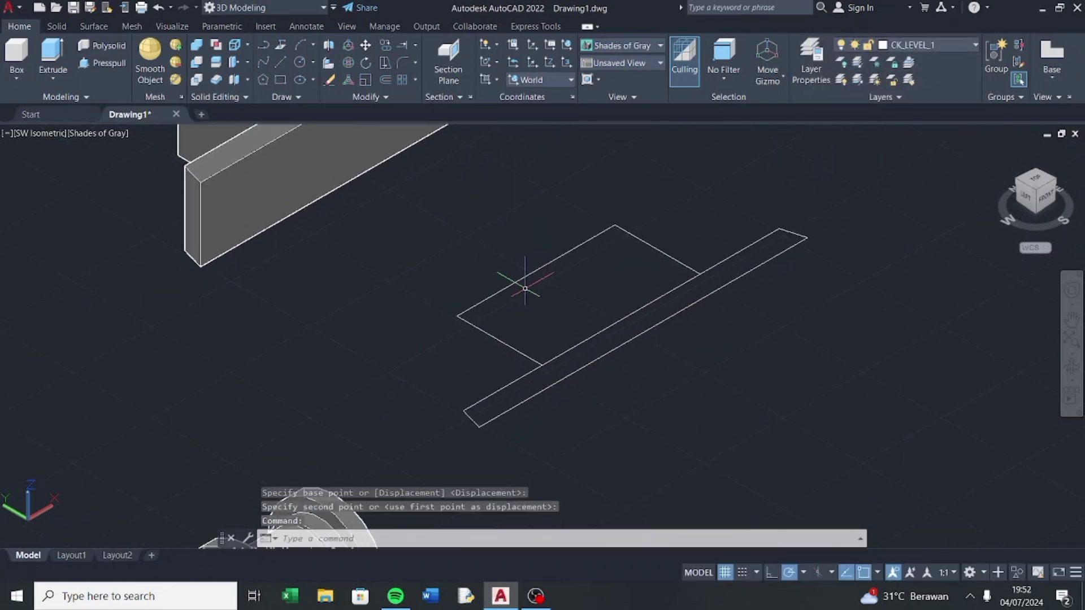
scroll(564, 367, up, 2)
scroll(576, 394, down, 3)
click(1034, 183)
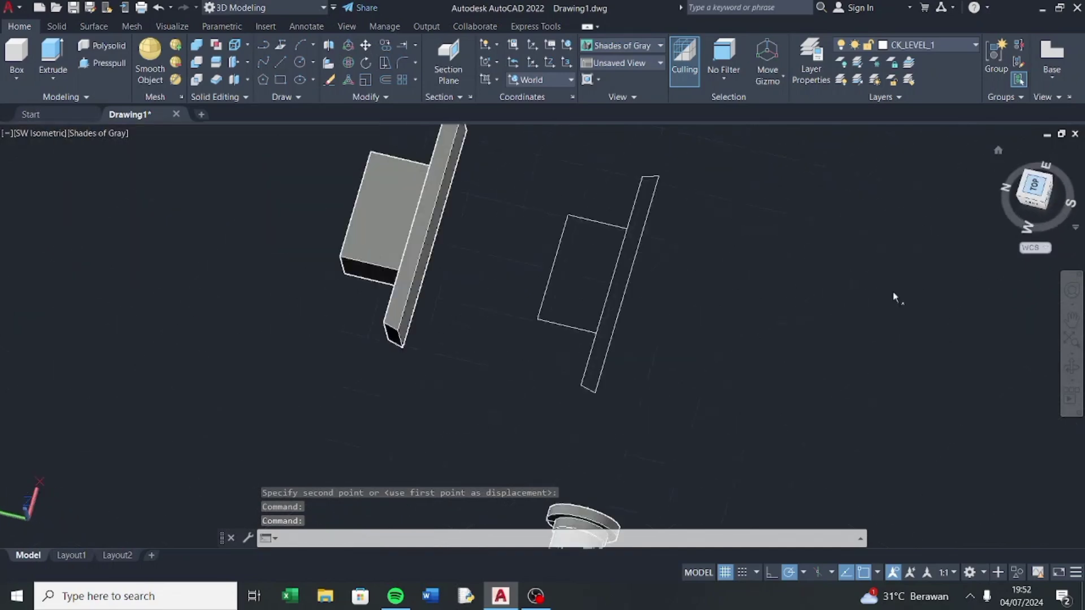
scroll(619, 339, up, 4)
text(line)
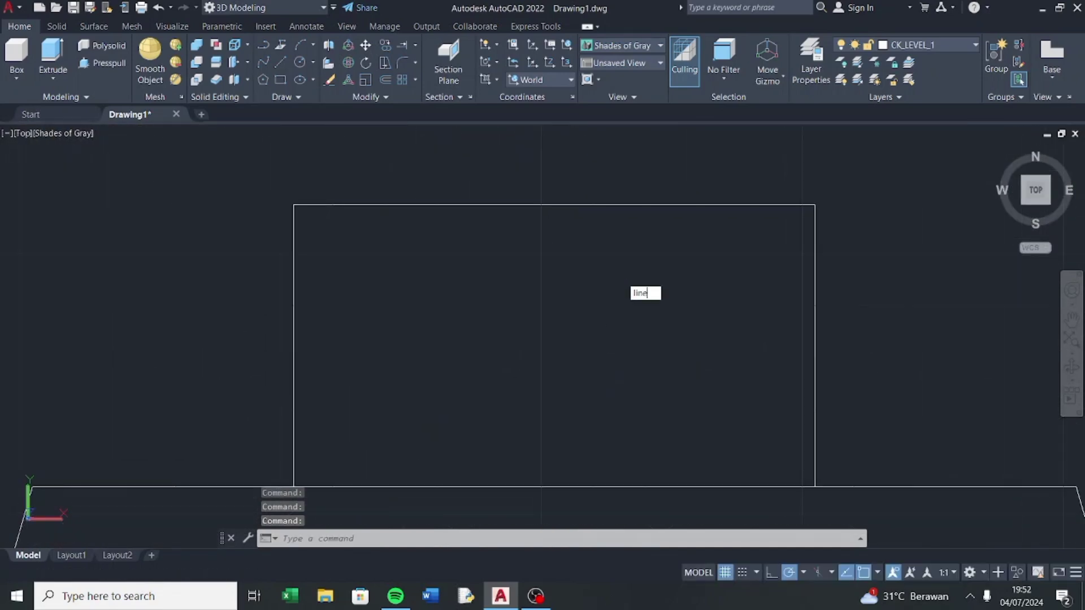
Step: Draw a 20-unit vertical guide from the top edge and a radius-24 circle at its end
key(Return)
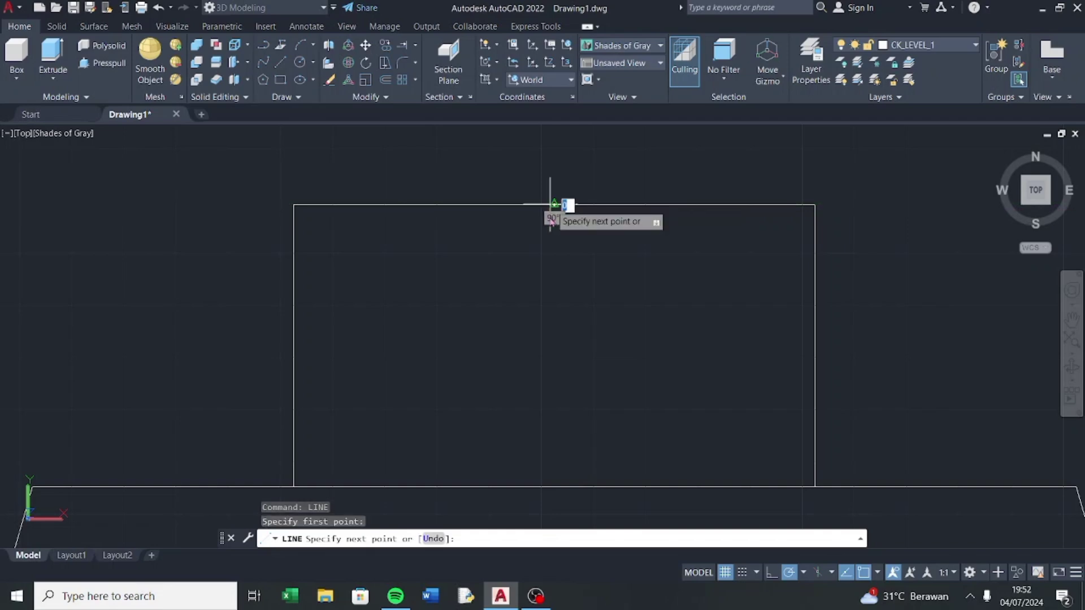
text(20)
key(Return)
key(Escape)
text(c)
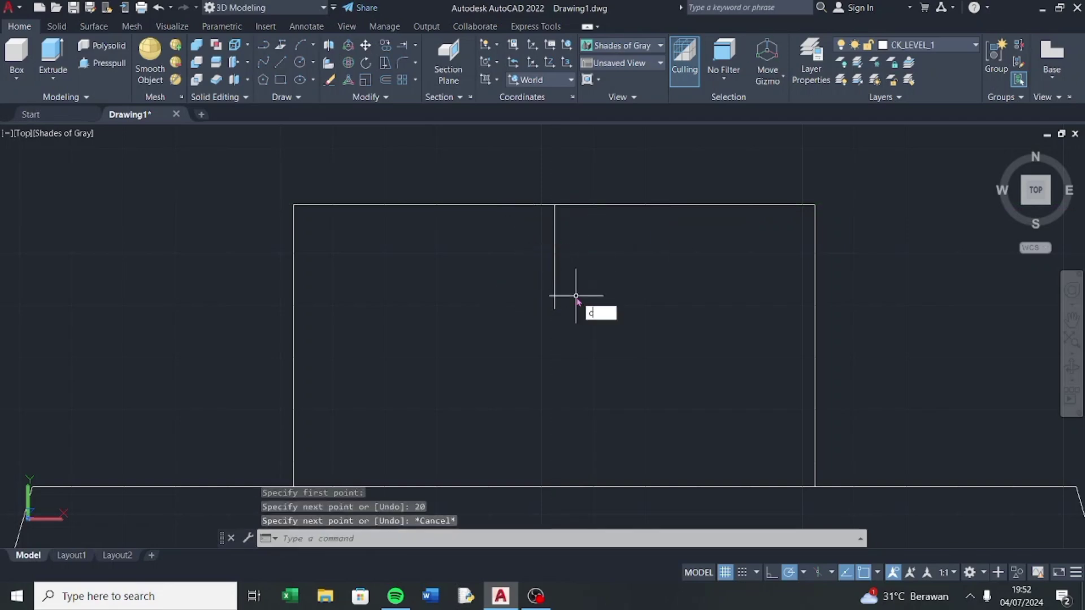
key(Return)
click(554, 309)
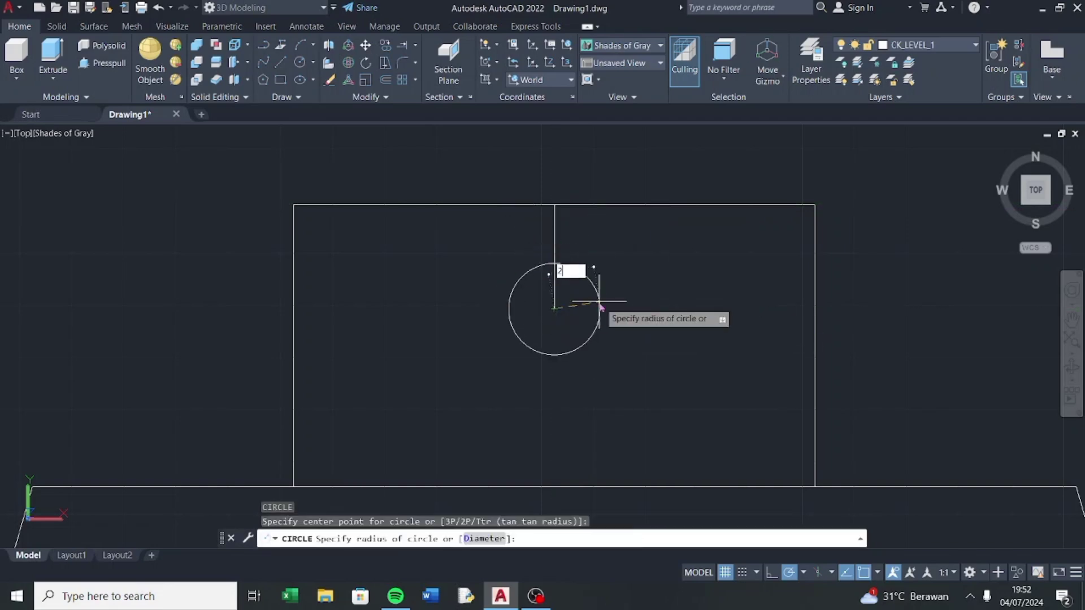
text(24)
key(Return)
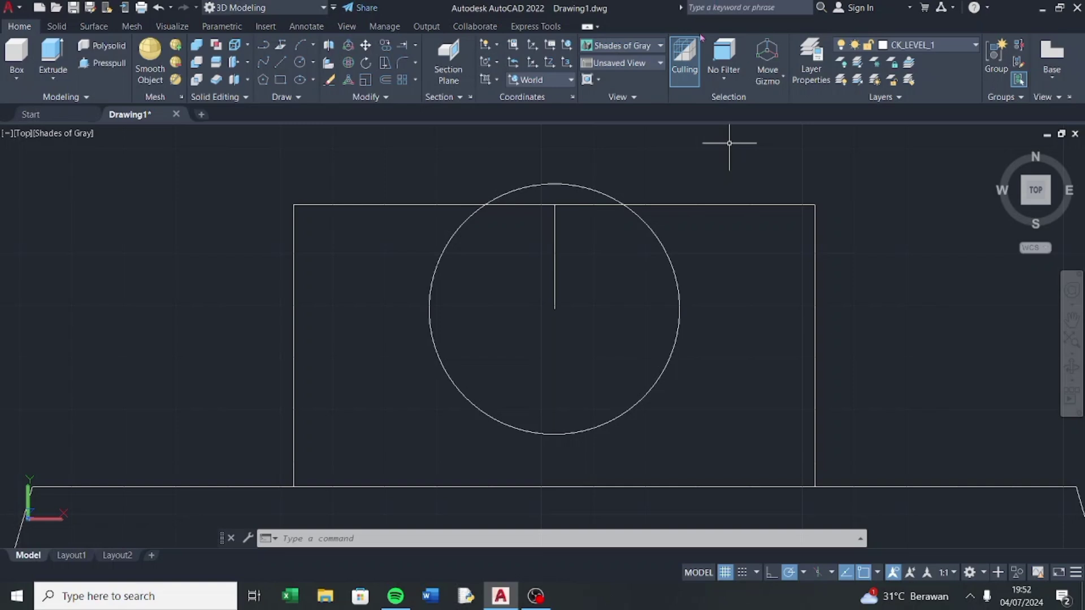
text(line)
Step: Draw the stepped notch line starting with a 28-unit segment
key(Return)
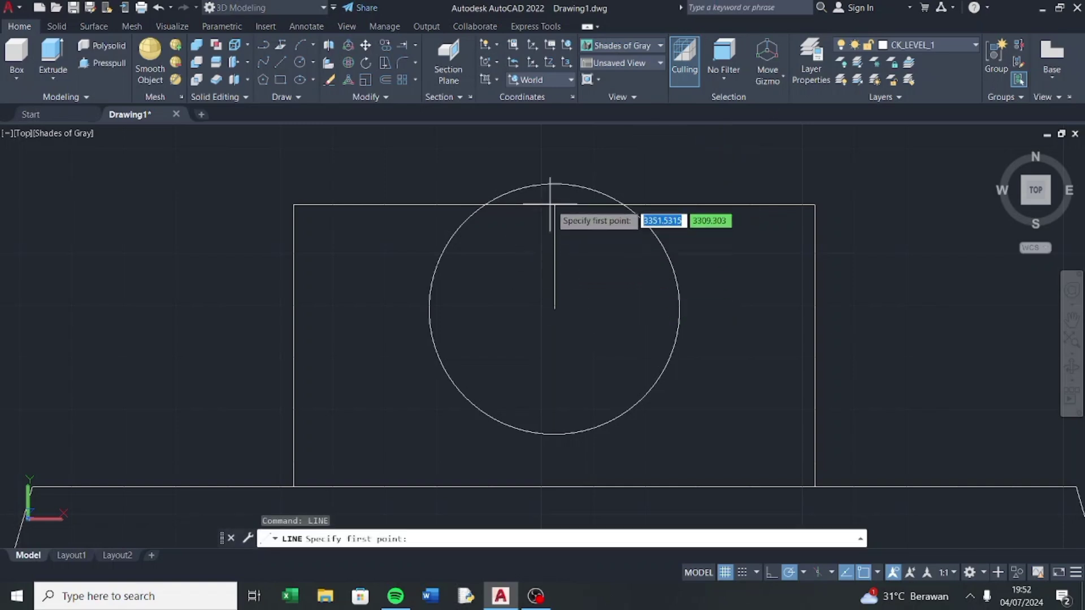
text(28)
key(Return)
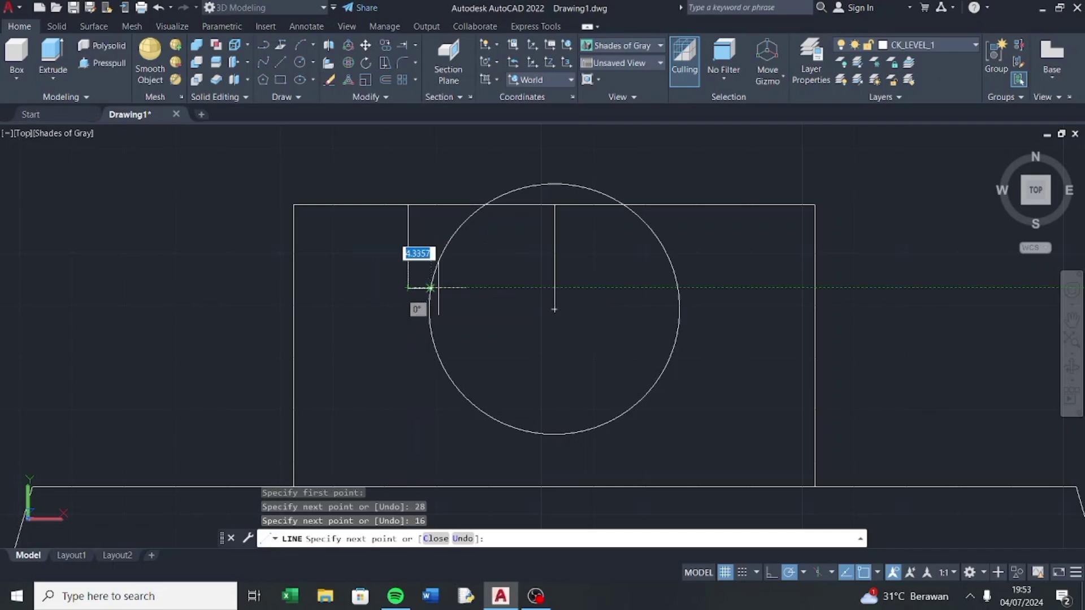
key(Escape)
scroll(508, 261, up, 1)
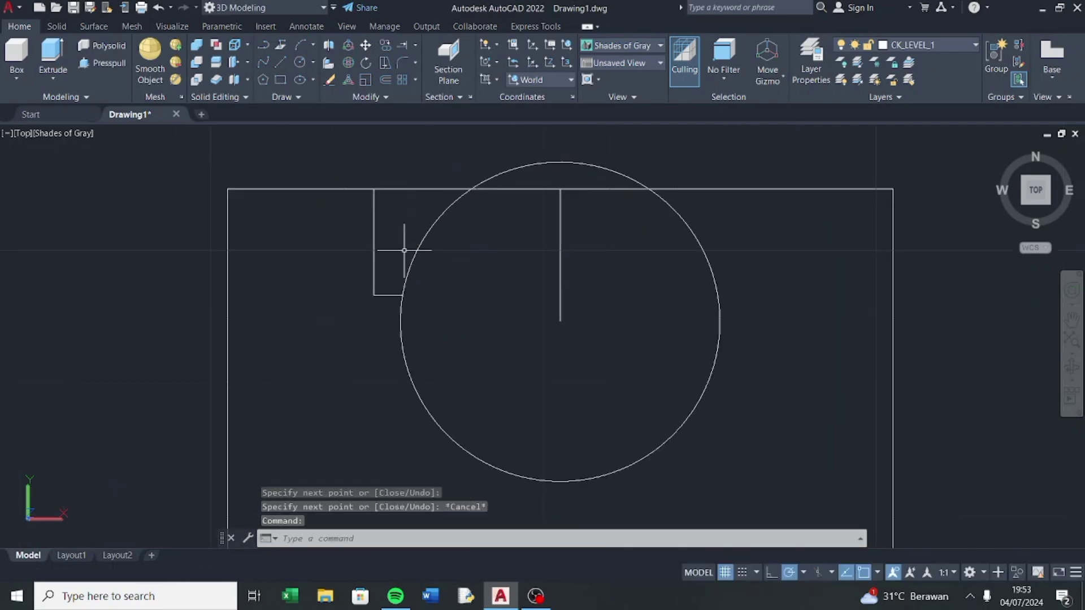
Step: Mirror the notch lines across the centre line, keeping the originals
click(402, 246)
key(Escape)
click(377, 272)
click(365, 312)
text(mi)
key(Return)
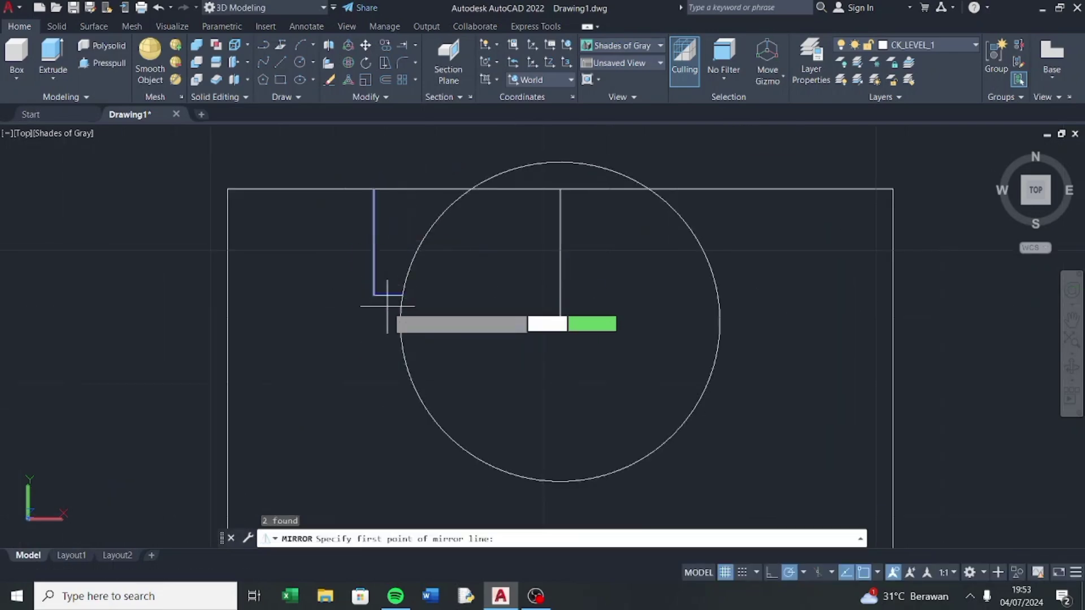
click(560, 319)
click(562, 265)
text(n)
key(Return)
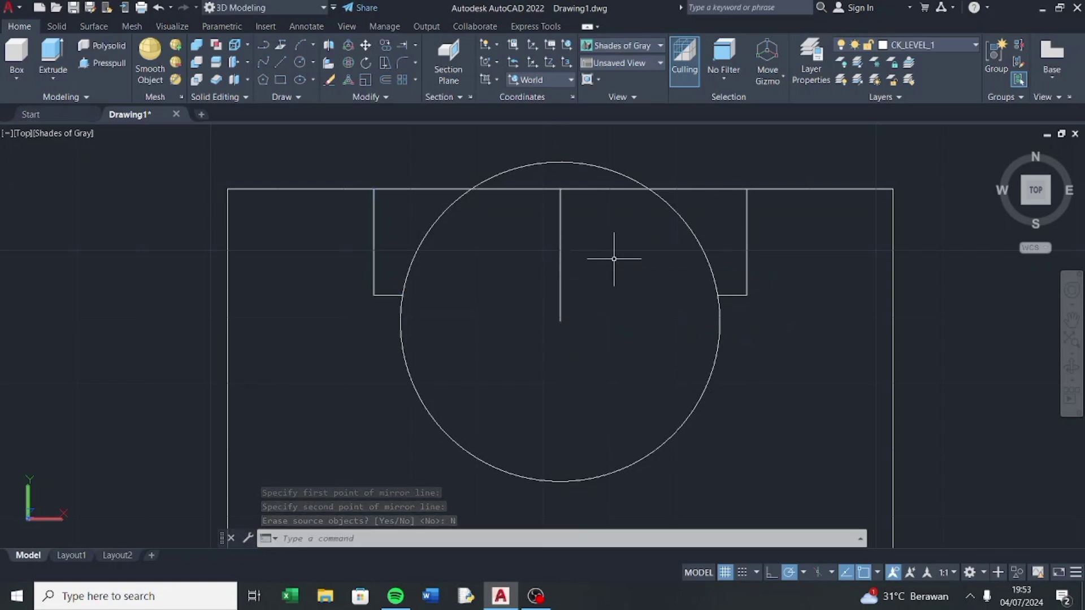
Step: Fence-trim the upper arc and the centre guide line
text(tr)
key(Return)
mouse_move(658, 242)
mouse_down()
mouse_move(702, 235)
mouse_move(536, 252)
mouse_up()
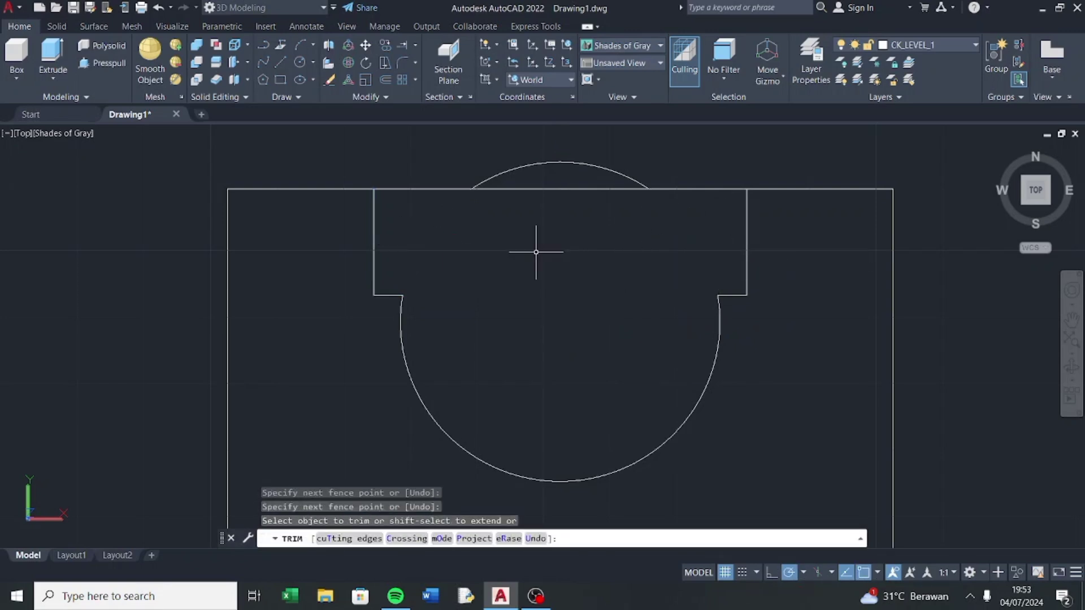
scroll(536, 252, down, 2)
key(Escape)
key(Escape)
key(Escape)
Step: Orbit to a 3D view and press-pull the slot profile into a solid
drag(1029, 198, 1046, 194)
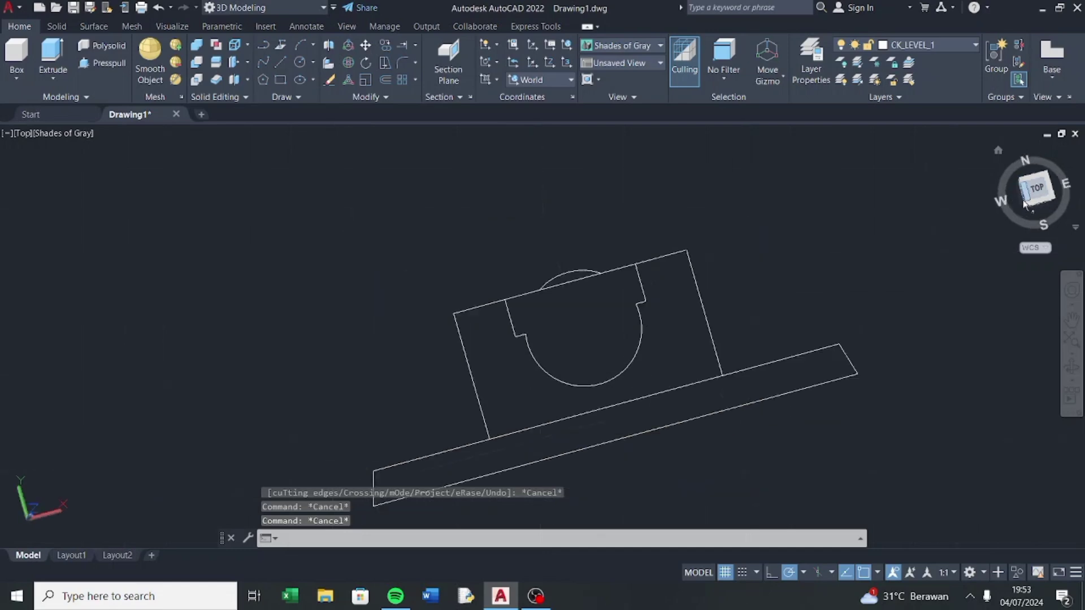
key(Return)
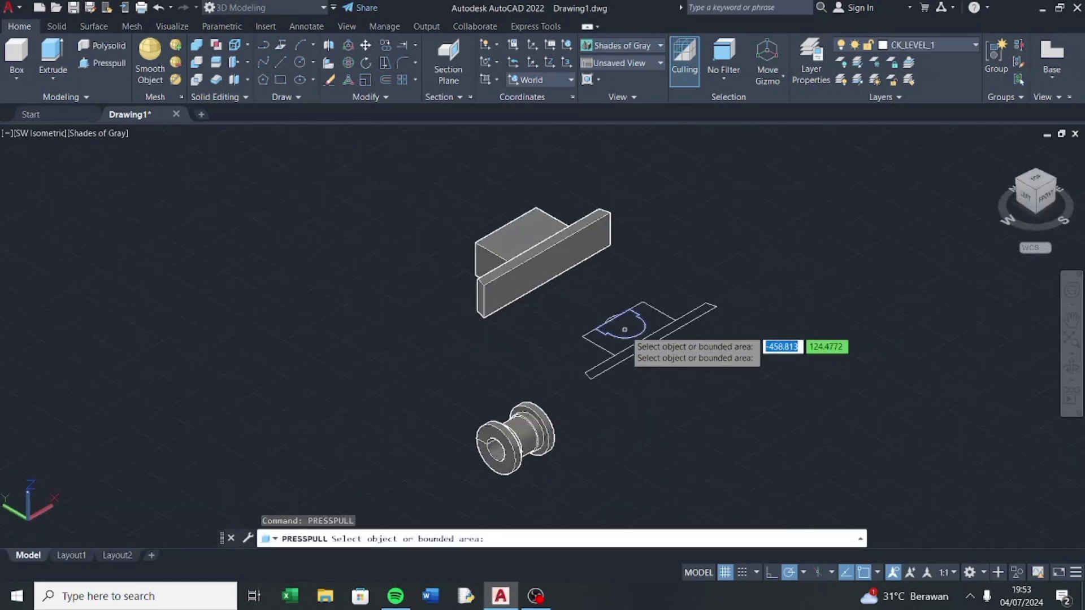
click(622, 329)
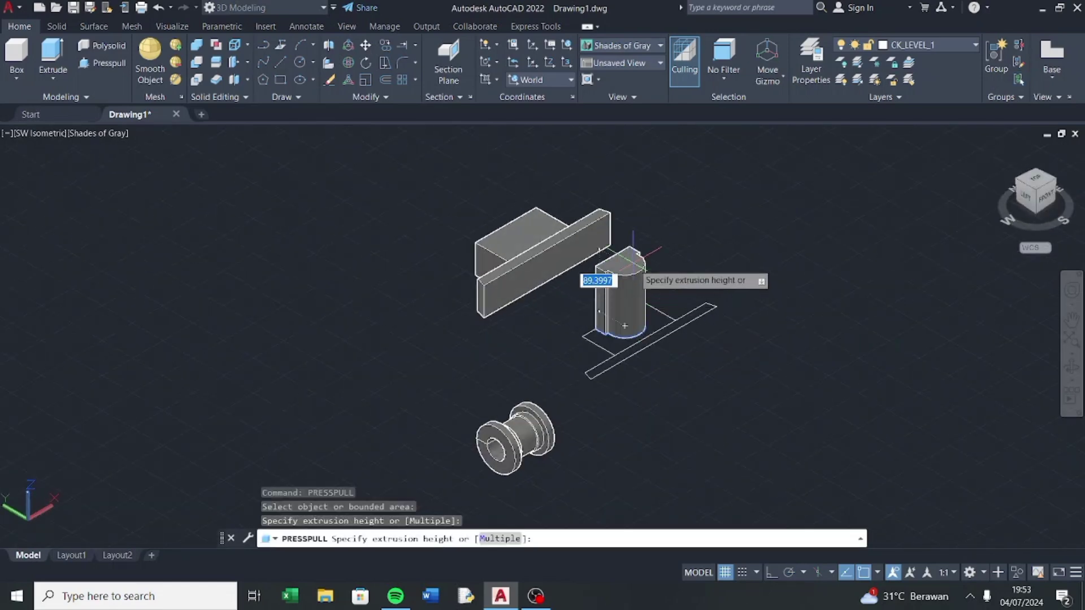
click(635, 269)
key(Return)
scroll(620, 292, up, 3)
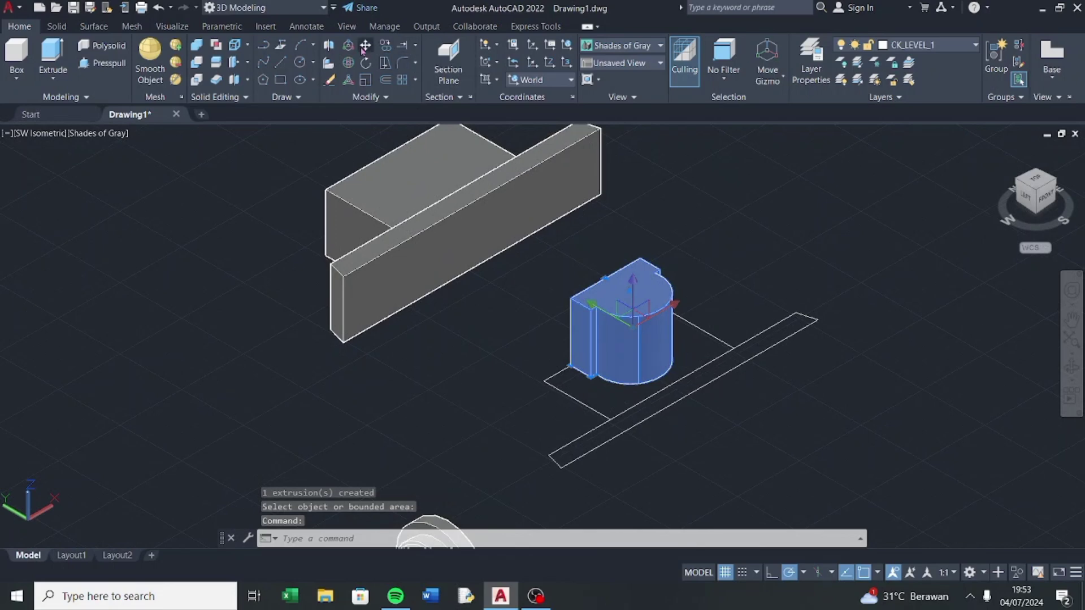
Step: Move the slot solid into the base block, flush with its top face
click(362, 49)
scroll(617, 268, up, 3)
click(629, 272)
scroll(474, 261, down, 3)
scroll(410, 260, down, 2)
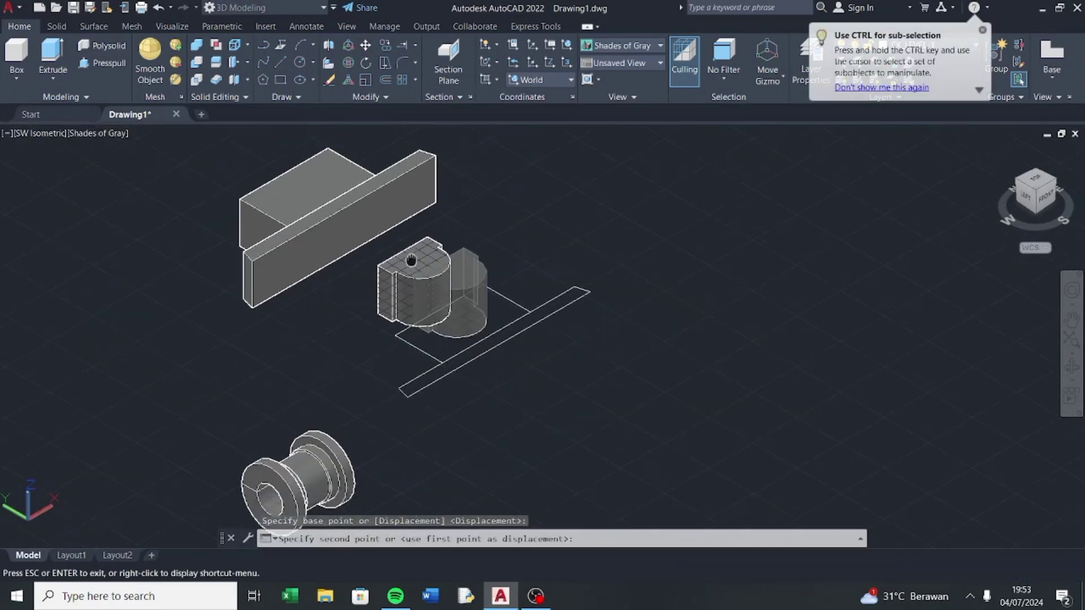
scroll(411, 260, up, 2)
scroll(429, 271, up, 3)
scroll(531, 305, up, 3)
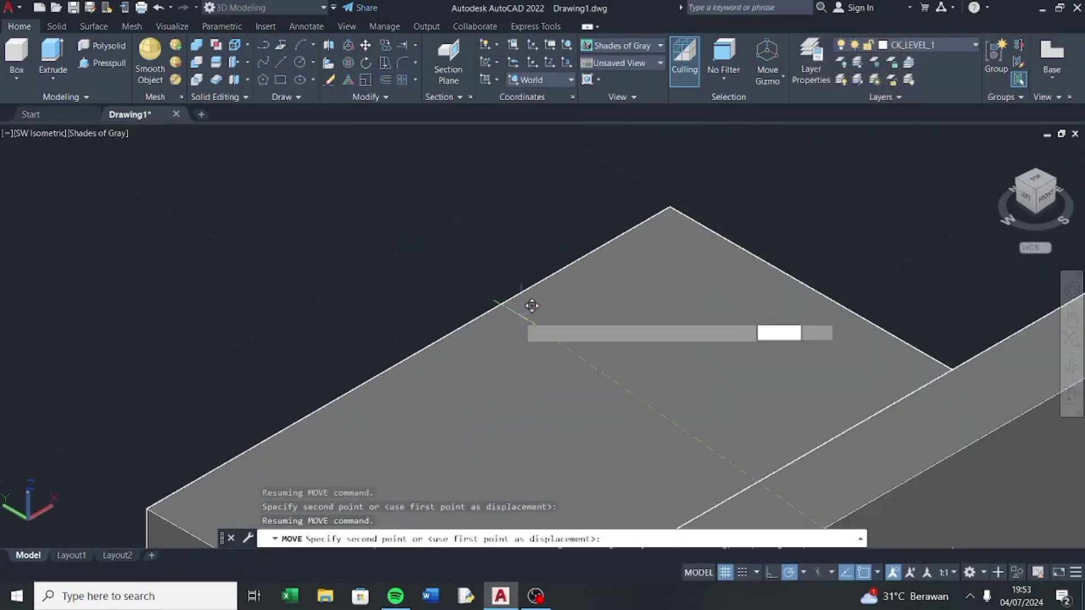
scroll(378, 357, down, 2)
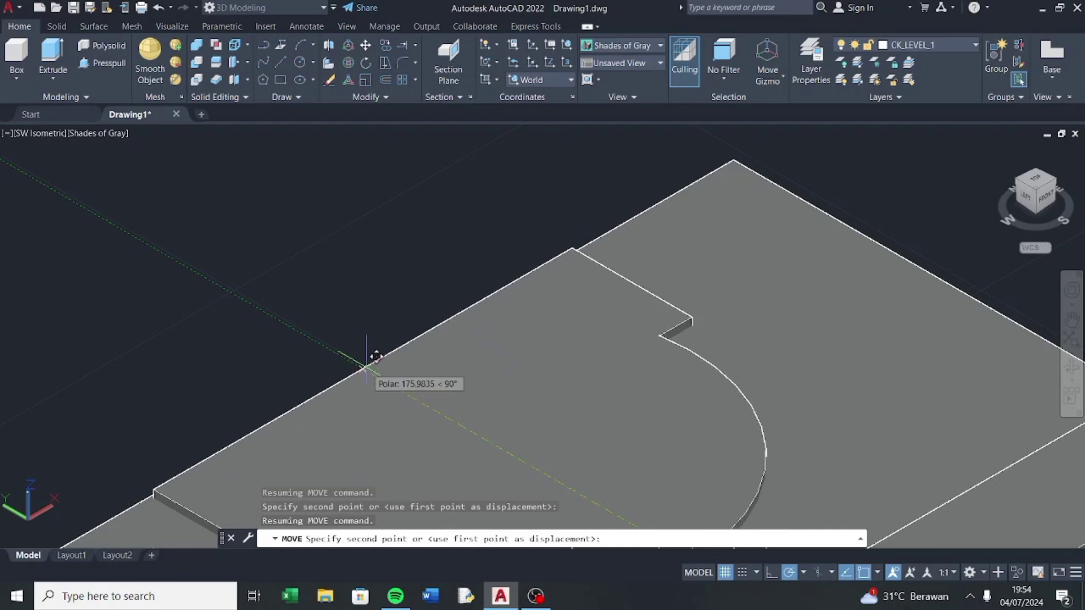
scroll(375, 356, up, 3)
scroll(496, 291, down, 3)
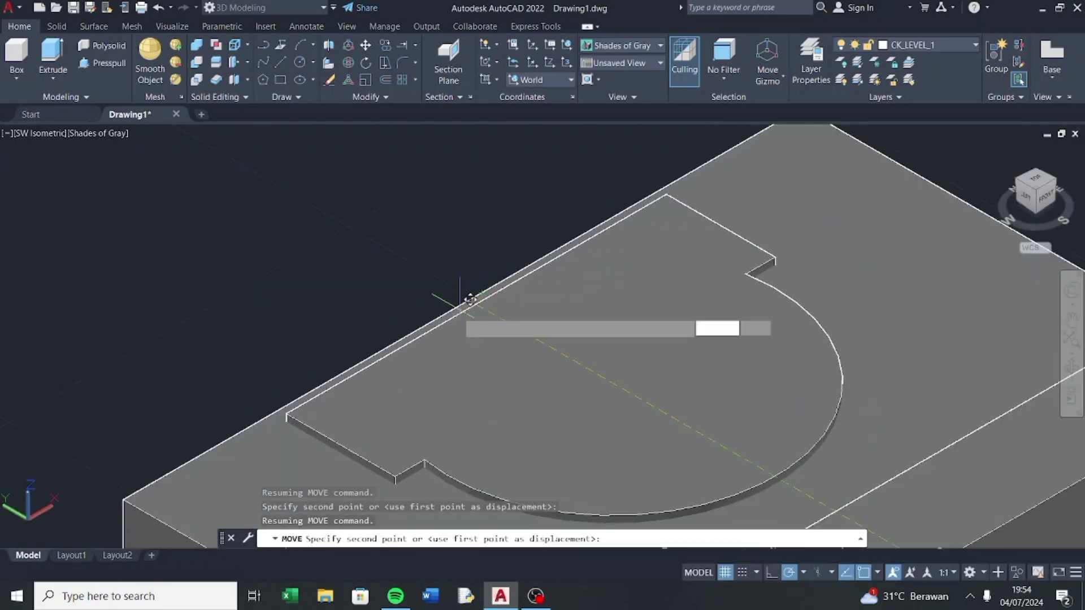
click(469, 296)
scroll(599, 310, down, 5)
Step: Begin a SU subtraction of the slot from the base block, picking both solids, then cancel it
scroll(599, 309, up, 1)
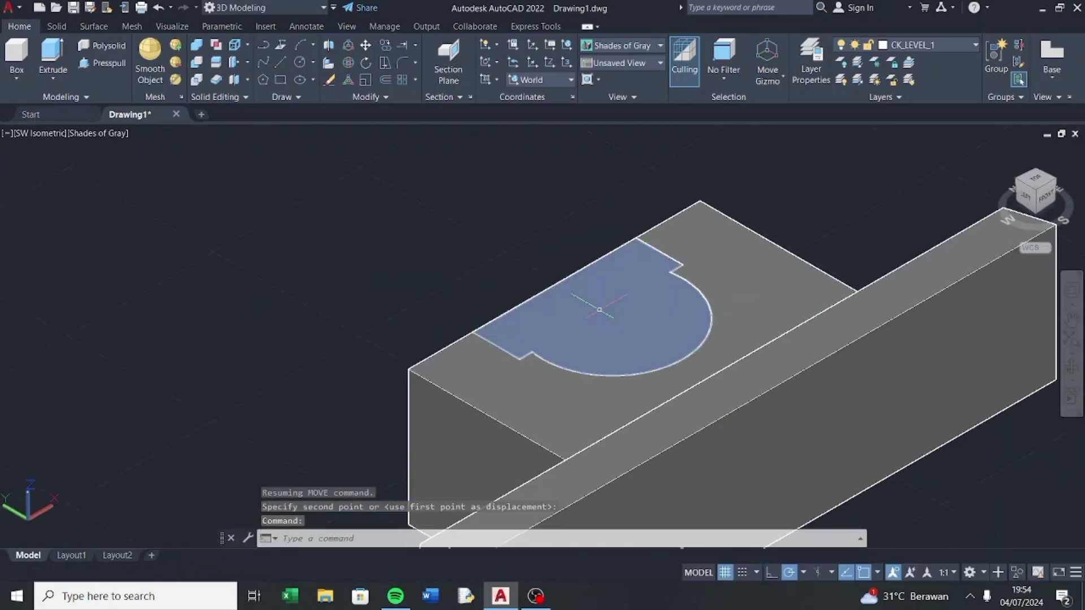
text(su)
key(Return)
click(732, 309)
key(Return)
key(Escape)
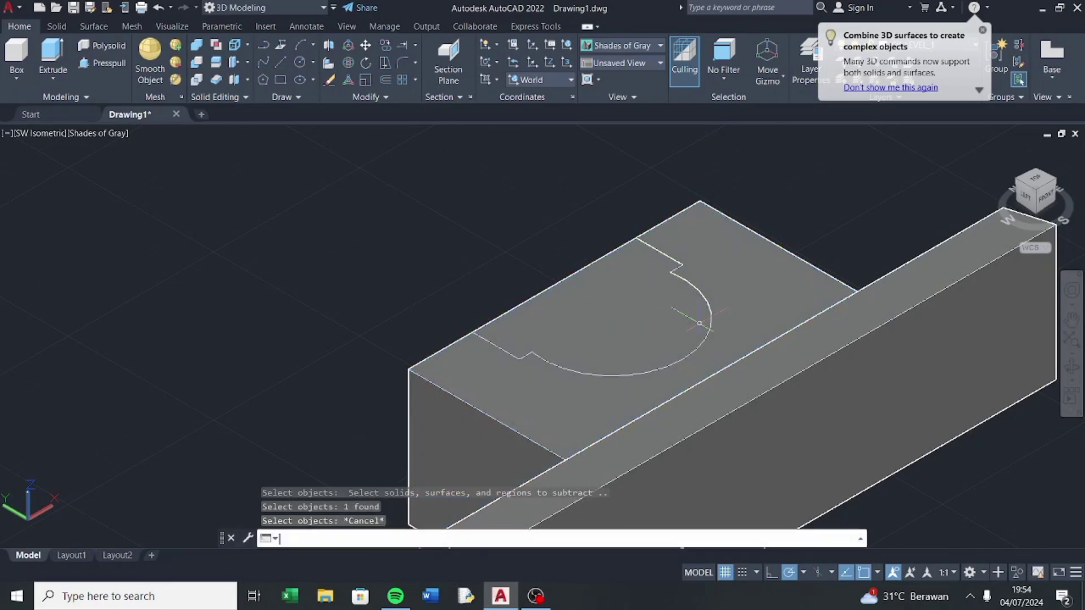
key(Return)
click(700, 322)
key(Return)
click(519, 319)
key(Escape)
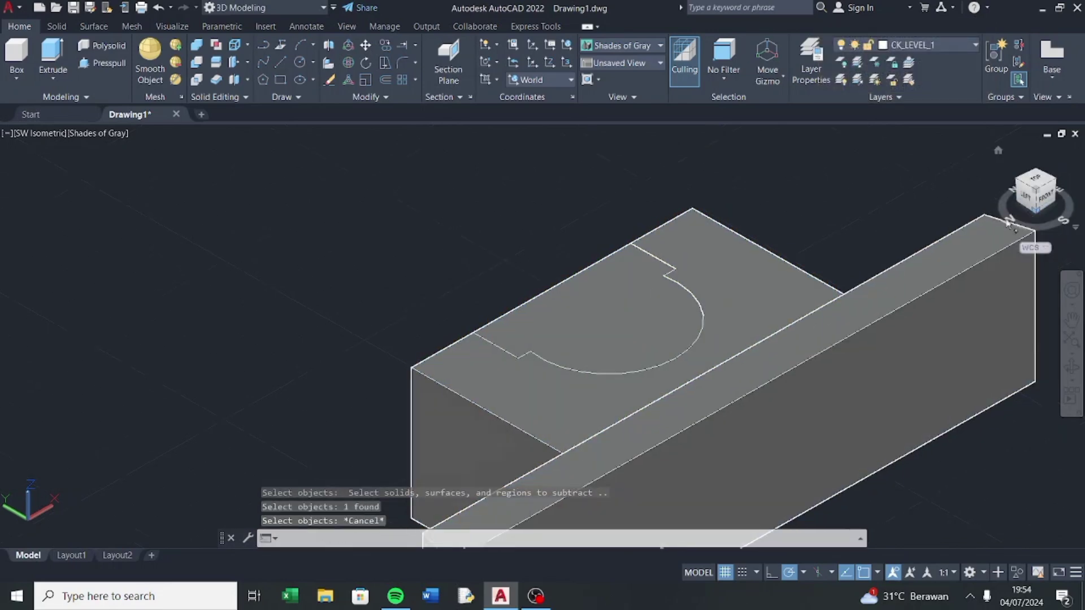
Step: Subtract the slot solid from the base block, then return to the Home view and pan
drag(1009, 225, 601, 335)
scroll(860, 342, up, 5)
key(Return)
click(650, 359)
key(Return)
click(460, 340)
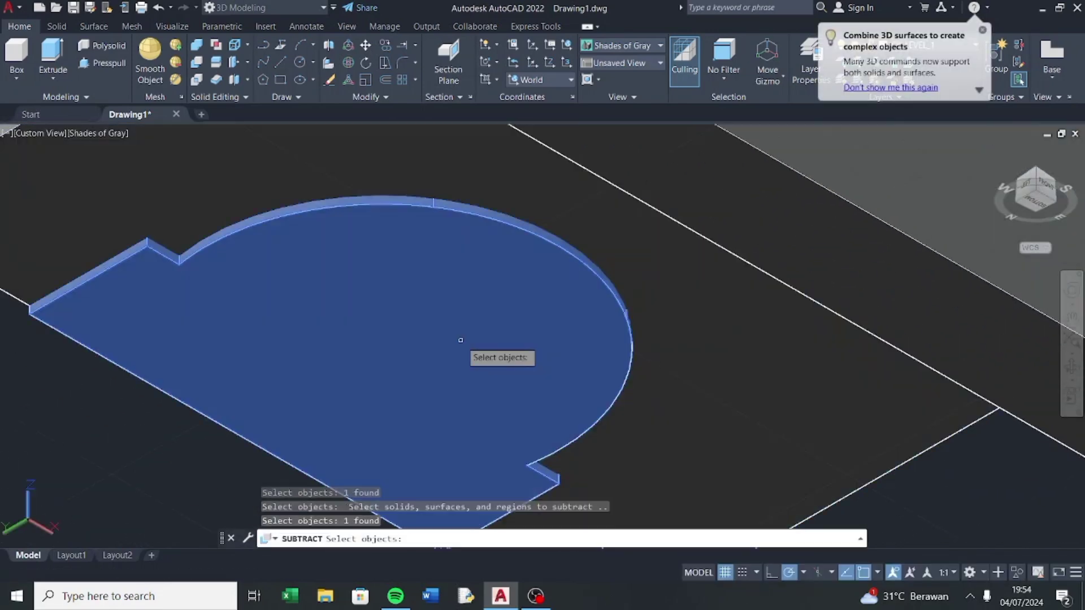
key(Return)
click(995, 217)
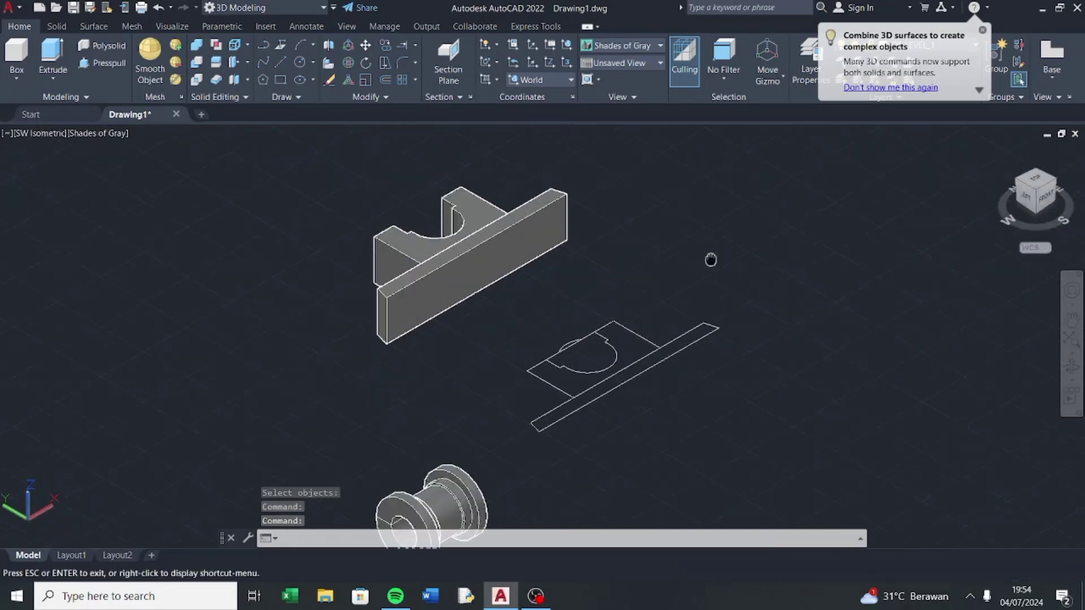
drag(710, 259, 838, 314)
key(Escape)
Step: Draw a radius-54 circle in empty space to the right of the parts
scroll(509, 226, down, 2)
text(c)
key(Return)
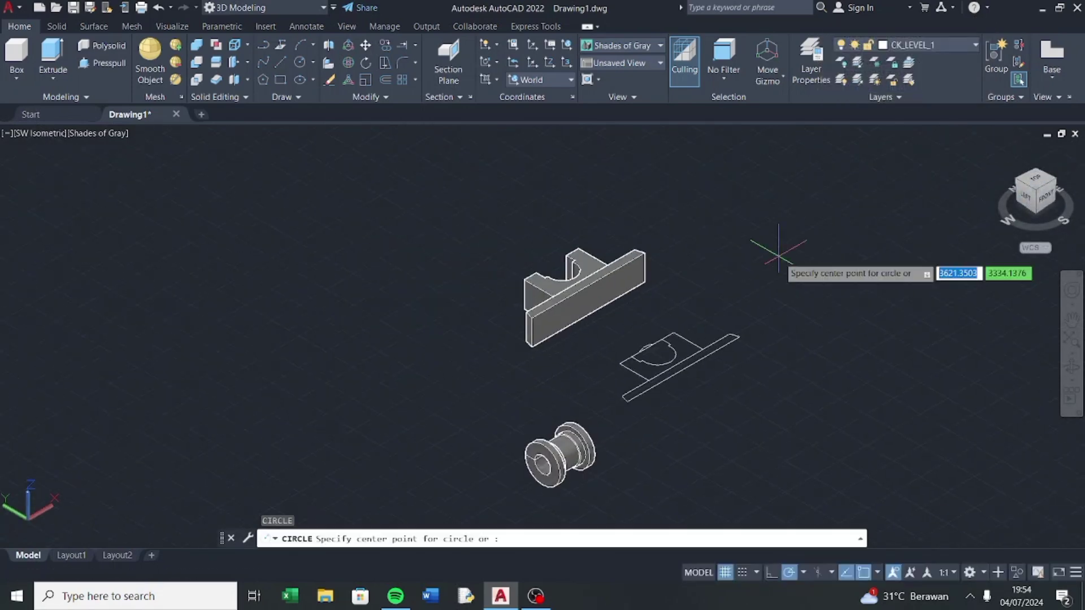
middle_drag(774, 241, 669, 363)
click(675, 362)
key(Return)
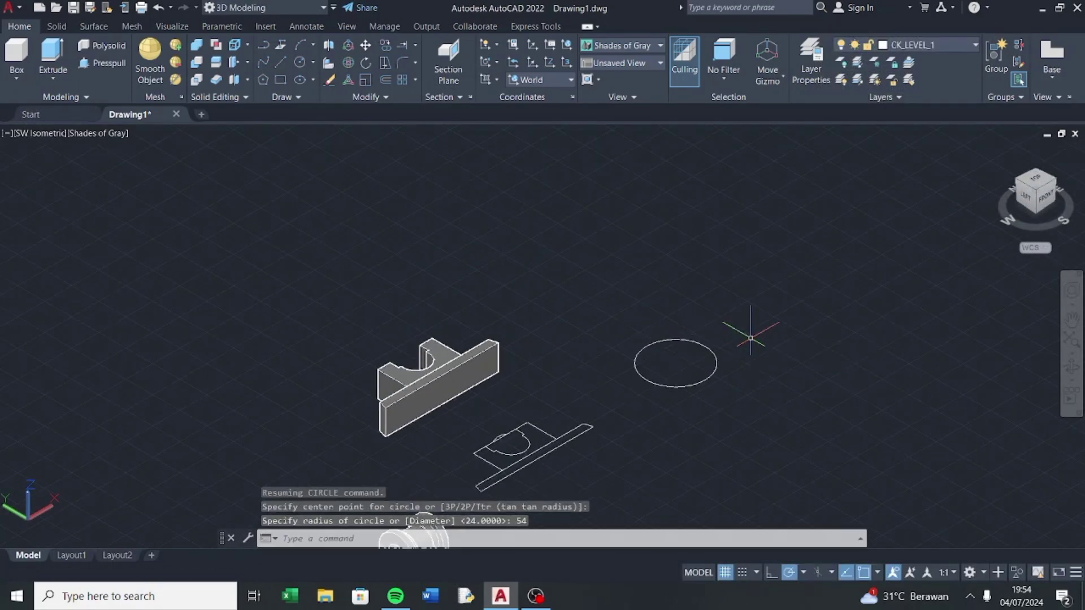
Step: Draw two joined lines inside the circle, one segment 23 units long
scroll(672, 359, up, 5)
text(l)
key(Return)
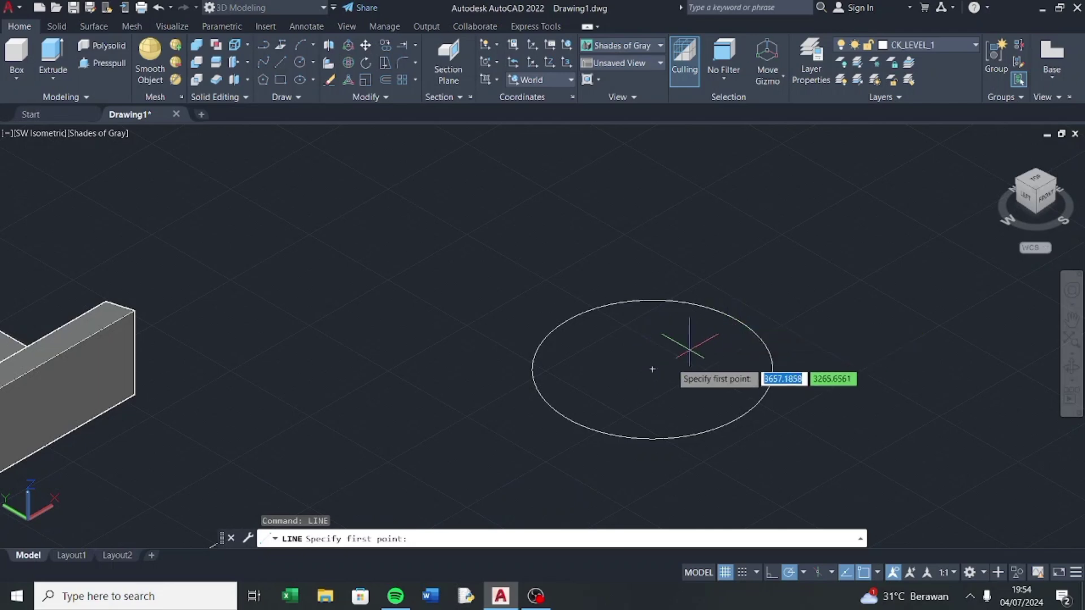
text(23)
key(Return)
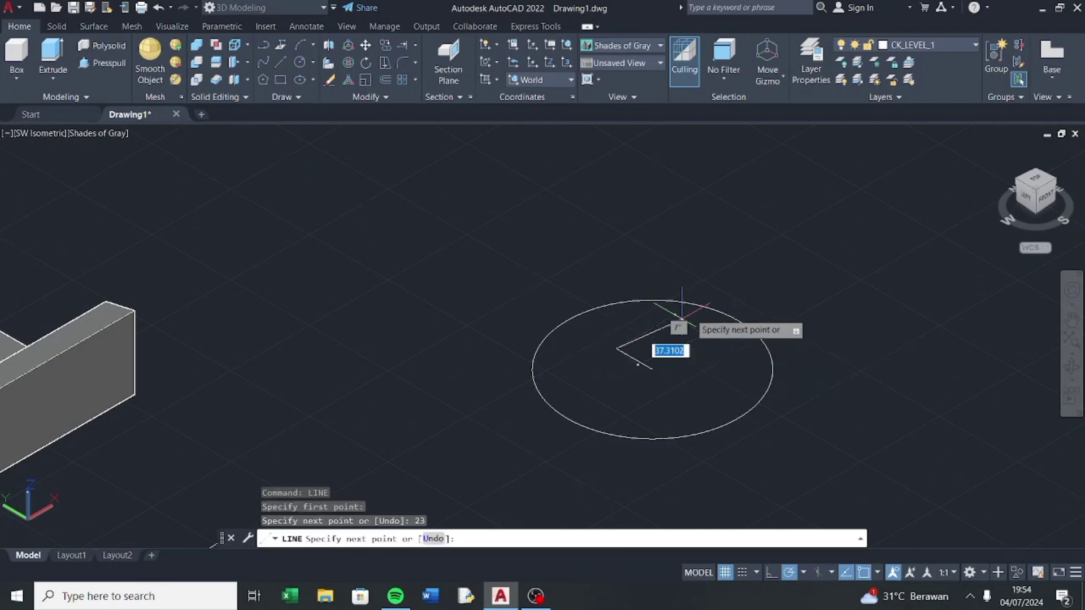
key(Escape)
scroll(673, 352, up, 5)
Step: Extend the upper line out to the circle's edge
text(ex)
key(Return)
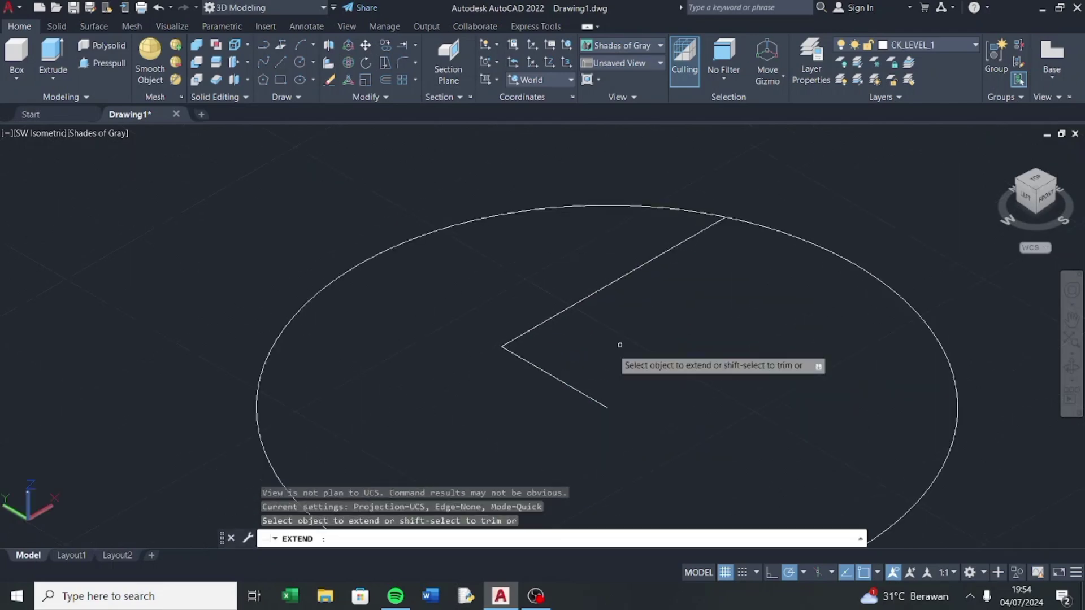
click(533, 327)
key(Escape)
Step: Mirror the long line about the short line's endpoint, keeping the original line
click(575, 284)
text(mi)
key(Return)
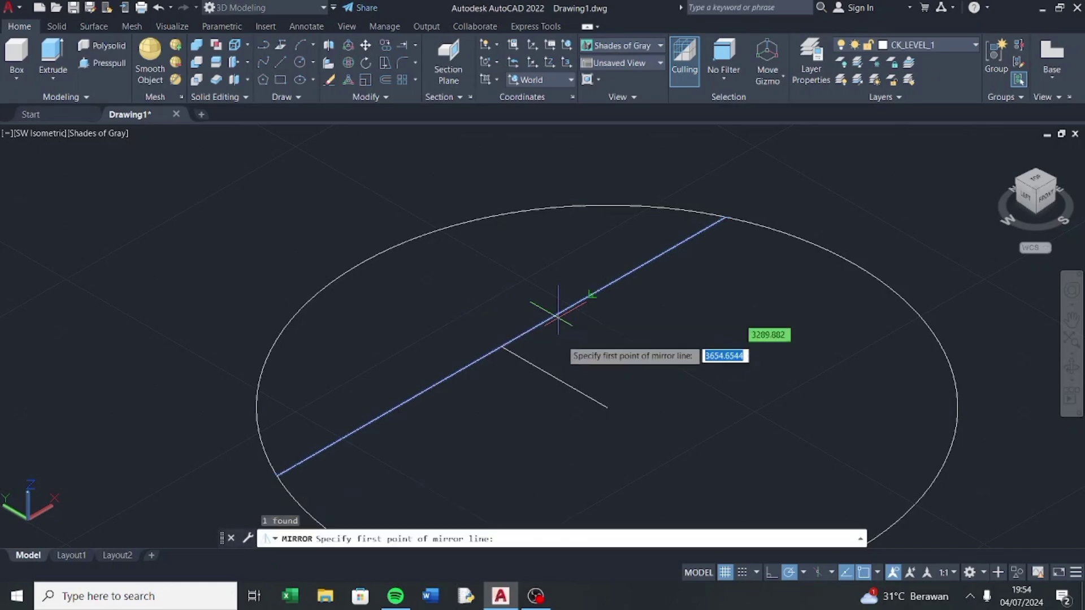
click(607, 407)
key(Return)
scroll(634, 381, down, 3)
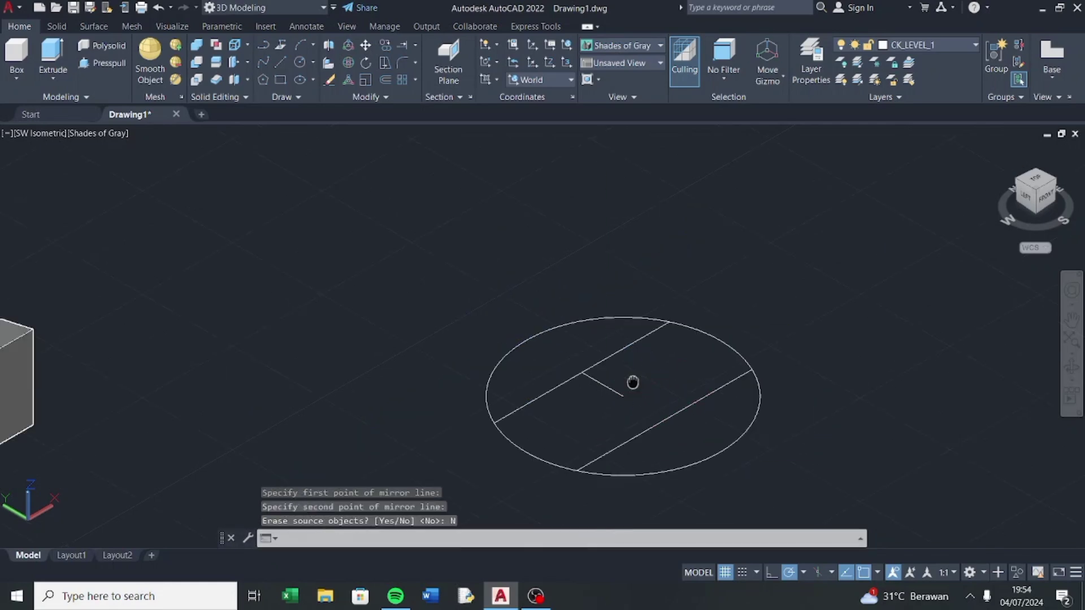
Step: Delete the short helper line, leaving two parallel chords across the circle
drag(853, 344, 604, 409)
drag(833, 395, 601, 398)
key(Delete)
text(SPULL)
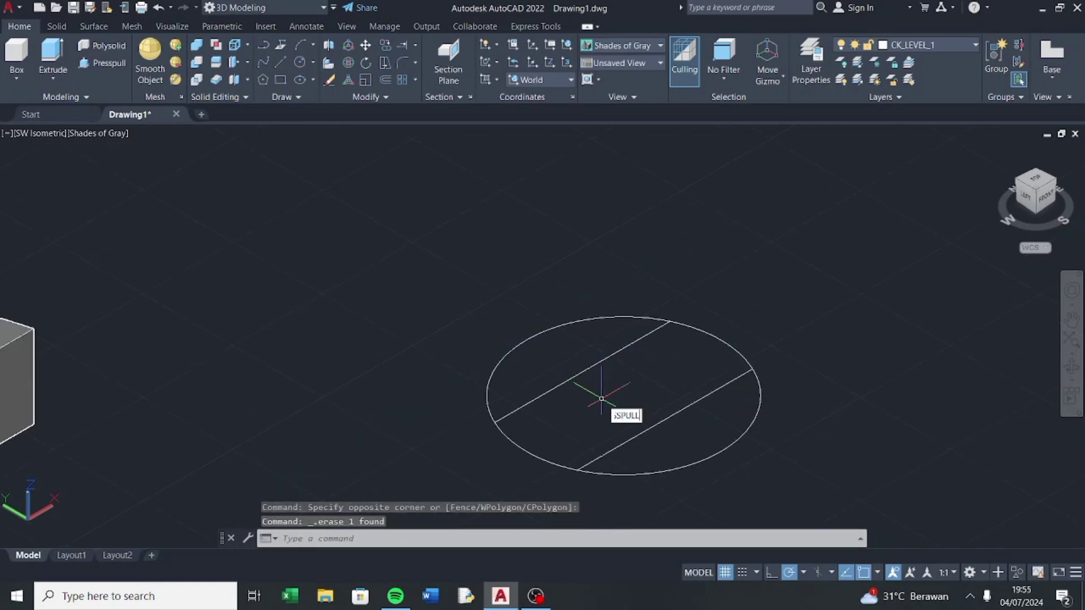
key(Return)
scroll(627, 407, down, 3)
Step: Press-pull the band between the two chords 54 units into a solid
click(610, 373)
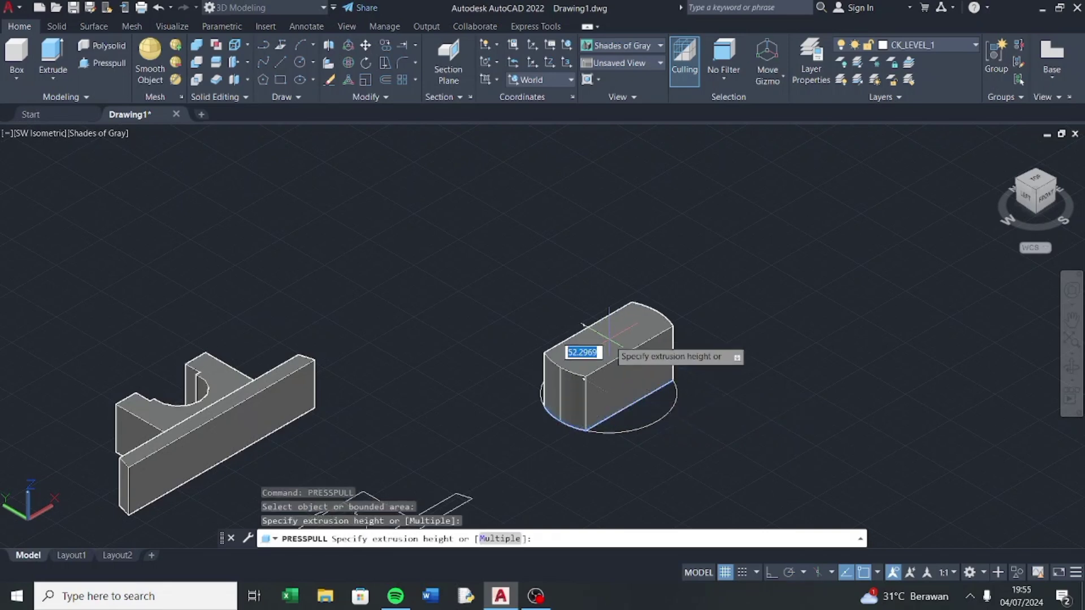
text(54)
key(Return)
key(Return)
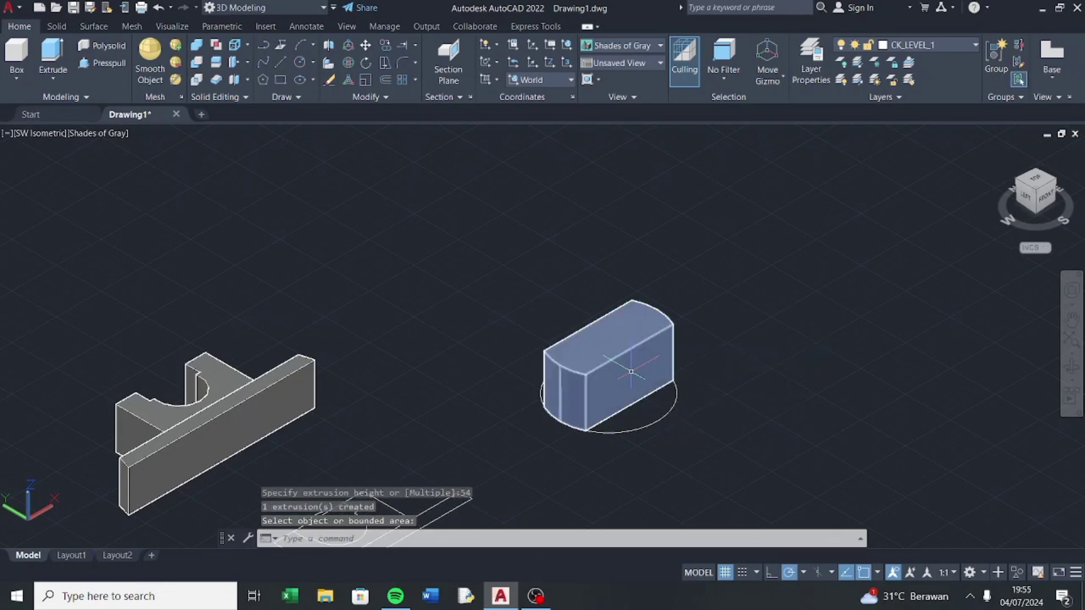
Step: Rotate the bearing bracket 90° upright using the Rotate Gizmo
key(Return)
click(214, 407)
click(783, 76)
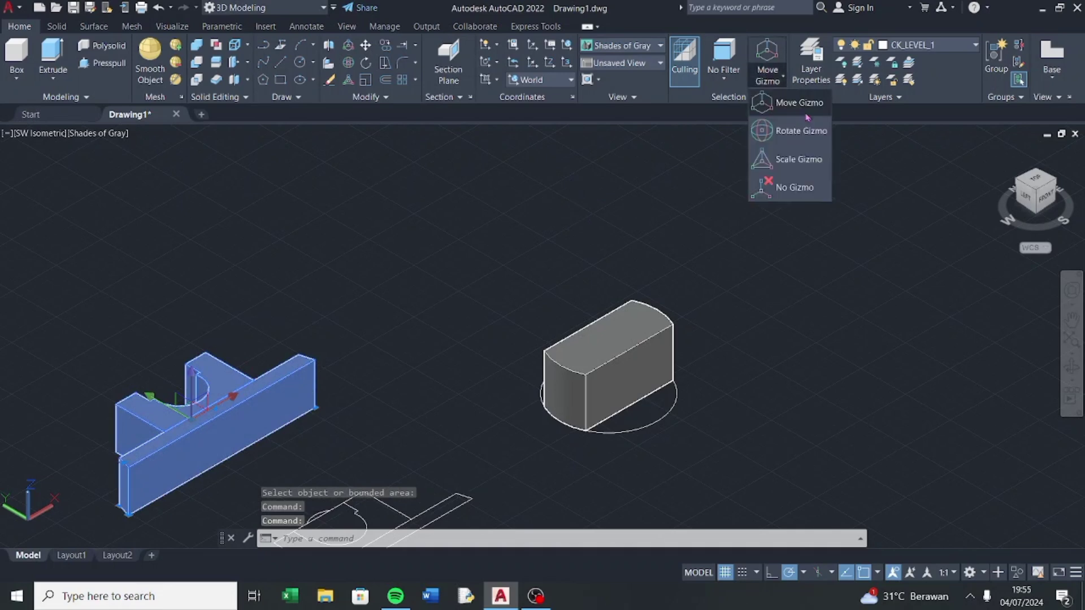
click(791, 128)
click(167, 390)
text(90)
key(Return)
key(Escape)
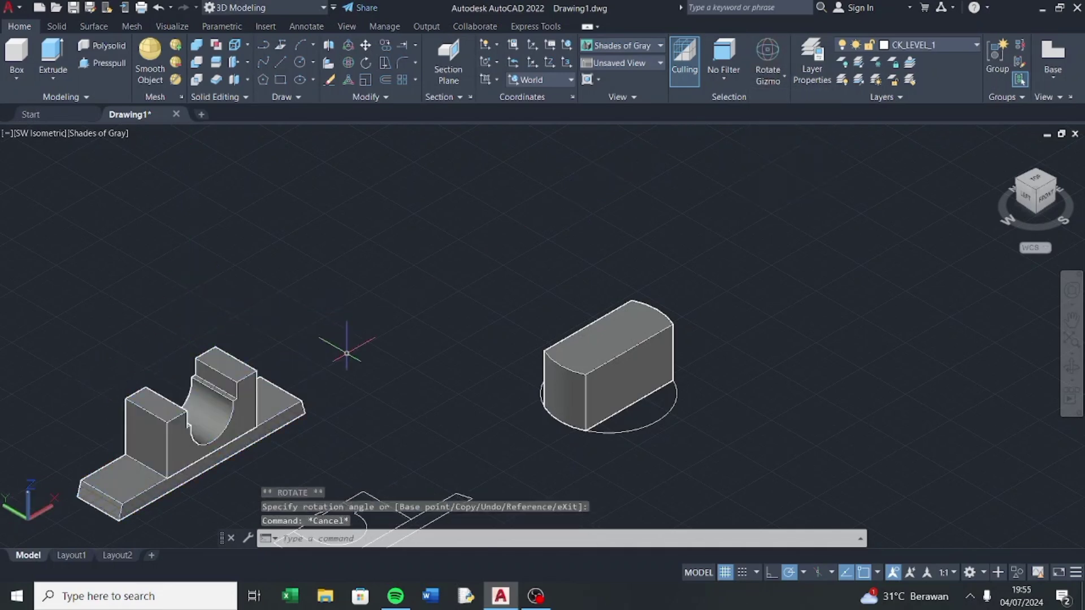
middle_drag(351, 362, 491, 243)
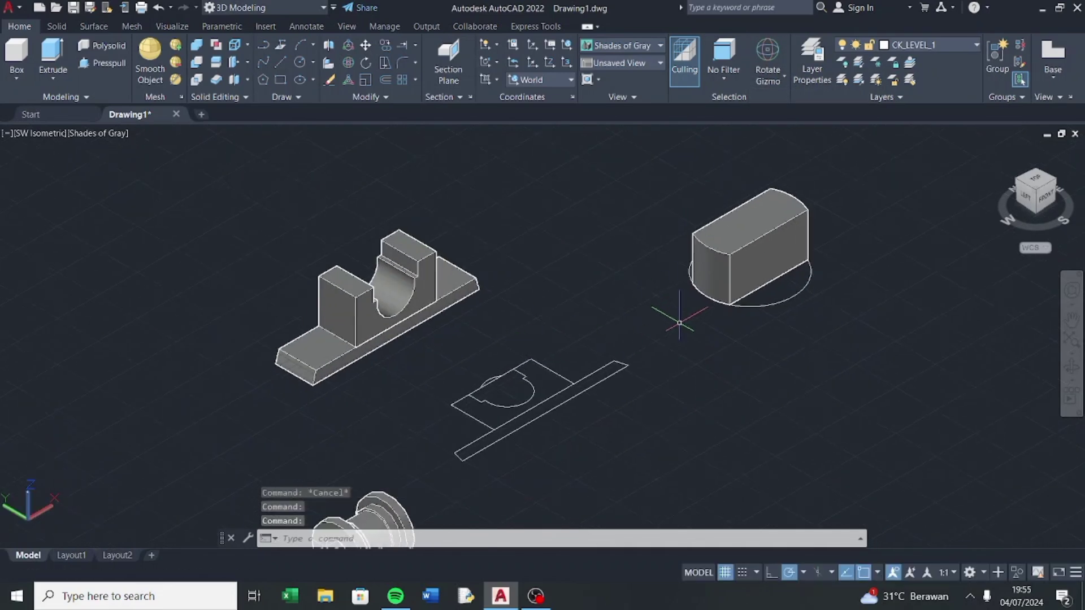
Step: Zoom in and start a line at the bracket's upper corner, then cancel it
scroll(621, 226, up, 2)
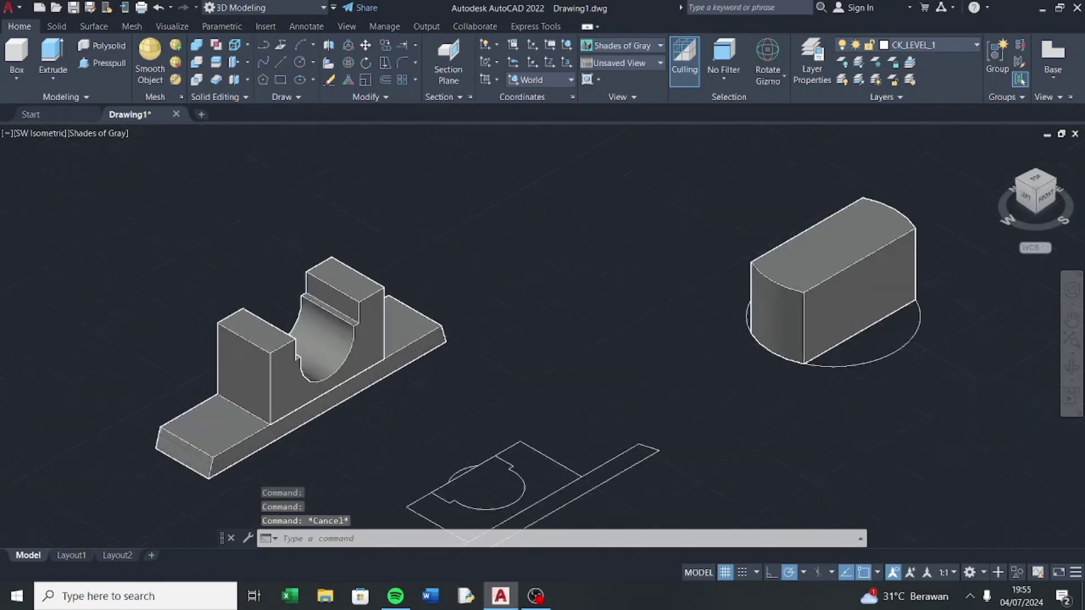
scroll(679, 253, up, 2)
scroll(679, 252, up, 2)
key(Return)
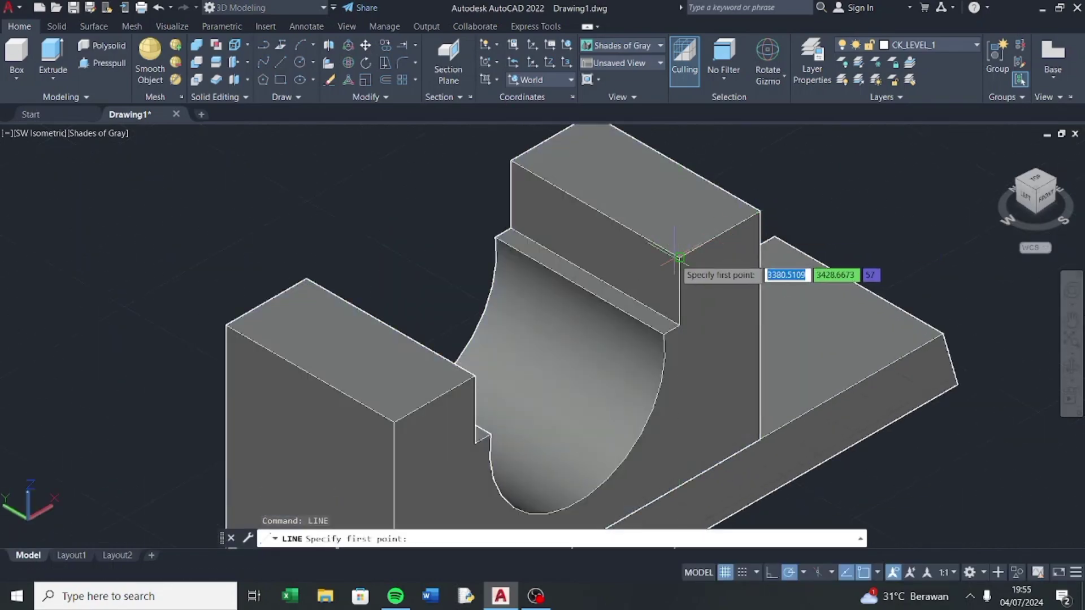
click(679, 259)
key(Escape)
scroll(475, 375, down, 5)
Step: Start moving the rounded extruded solid, using its corner as the base point
click(787, 328)
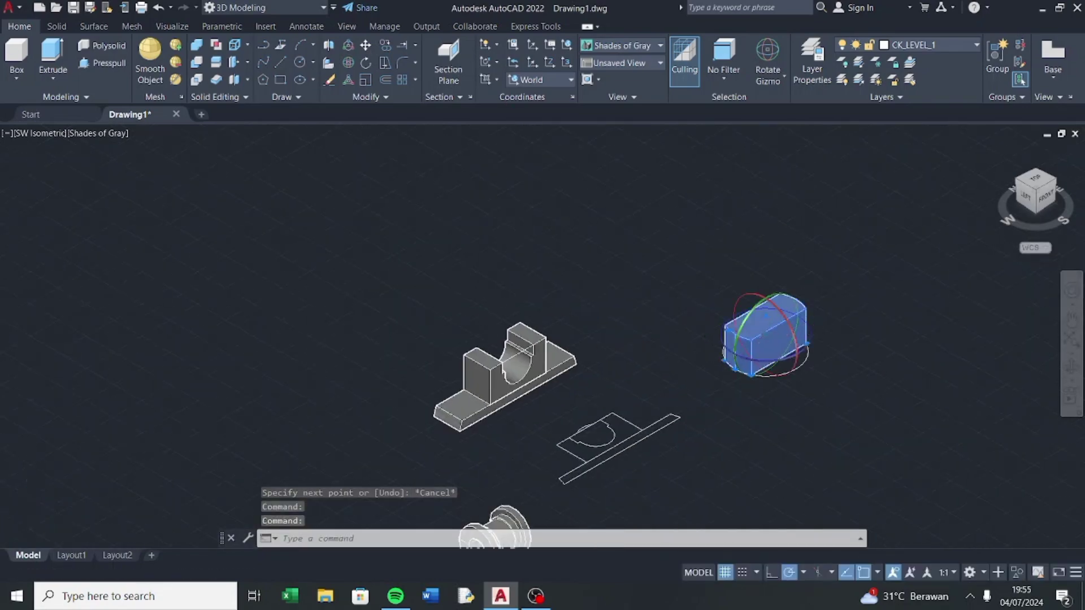
scroll(799, 351, up, 3)
text(m)
key(Return)
scroll(870, 280, up, 4)
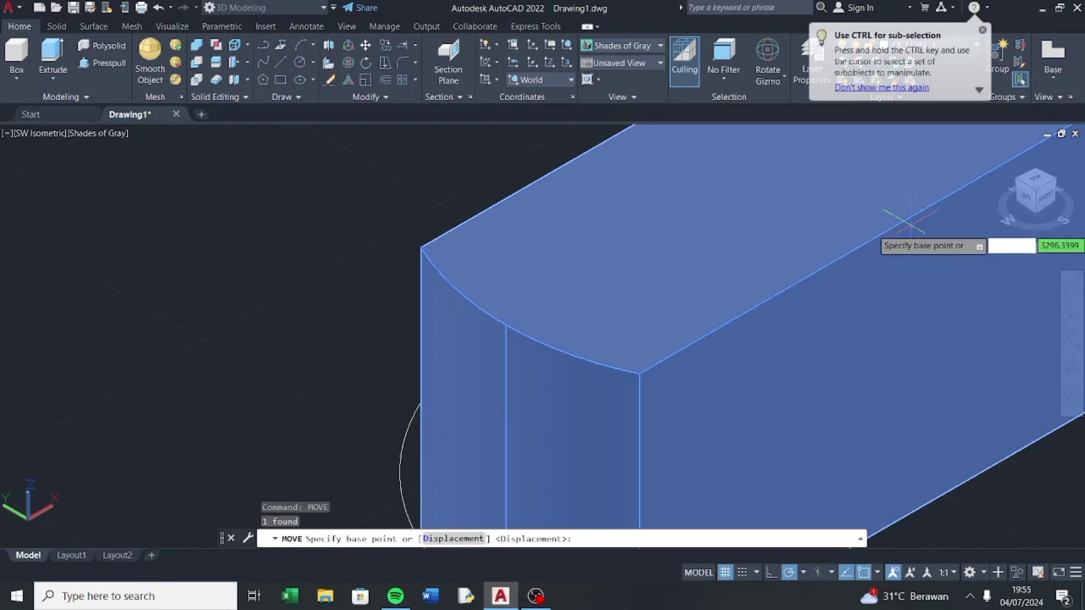
middle_drag(908, 223, 718, 254)
click(820, 255)
Step: Drop the rounded solid onto the bracket's matching corner, over the bearing slot
scroll(820, 254, down, 5)
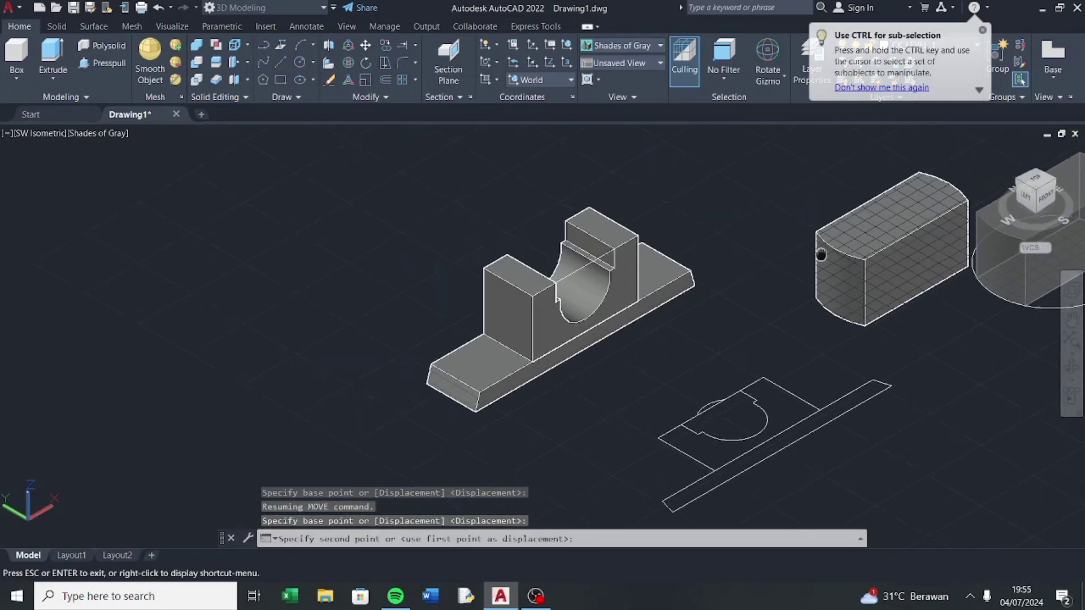
scroll(690, 230, up, 5)
scroll(581, 238, up, 2)
scroll(574, 241, up, 2)
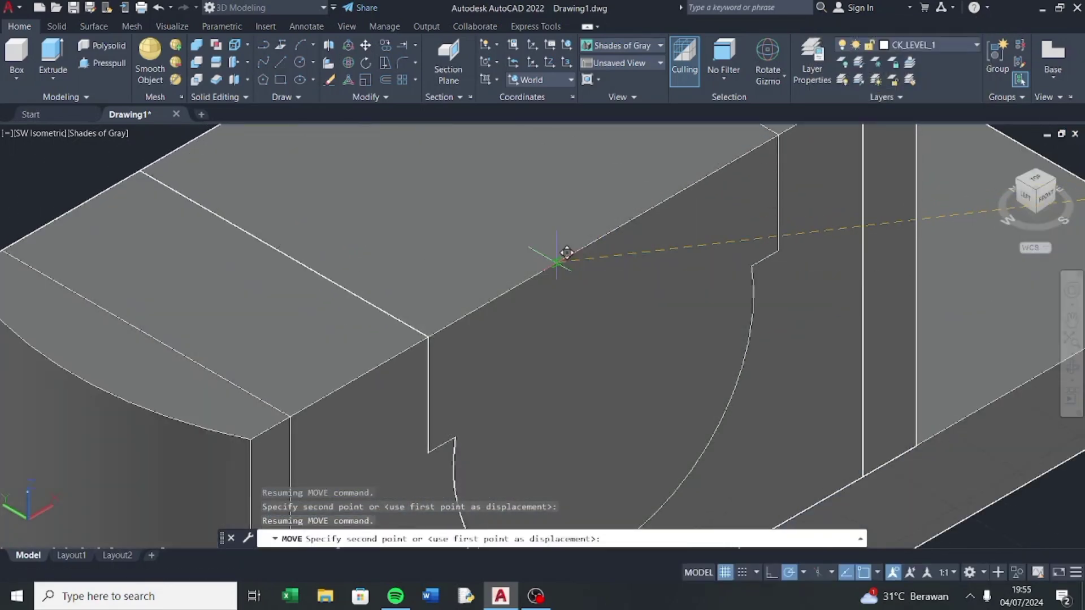
scroll(566, 253, up, 3)
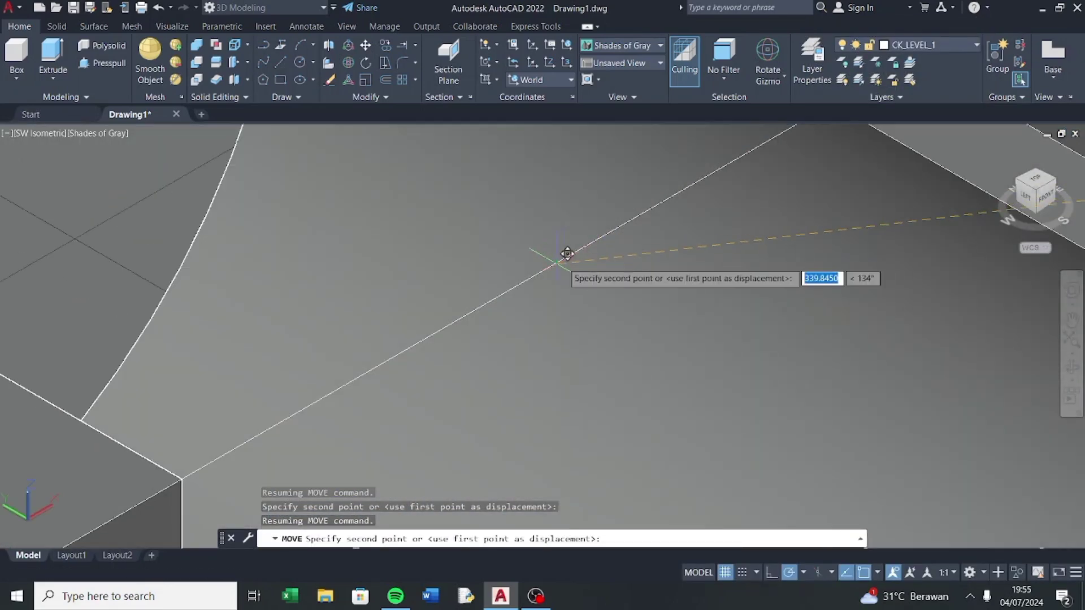
scroll(706, 172, down, 3)
click(702, 175)
scroll(706, 226, down, 5)
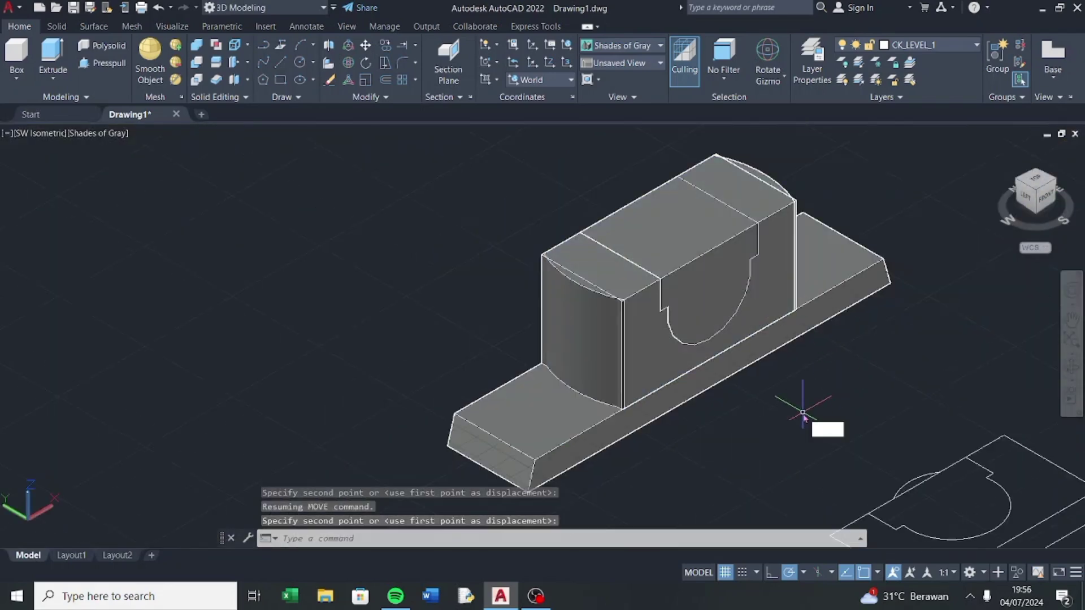
key(Escape)
scroll(802, 412, up, 2)
scroll(654, 339, down, 4)
Step: Union the bracket and the rounded solid into a single solid
text(uni)
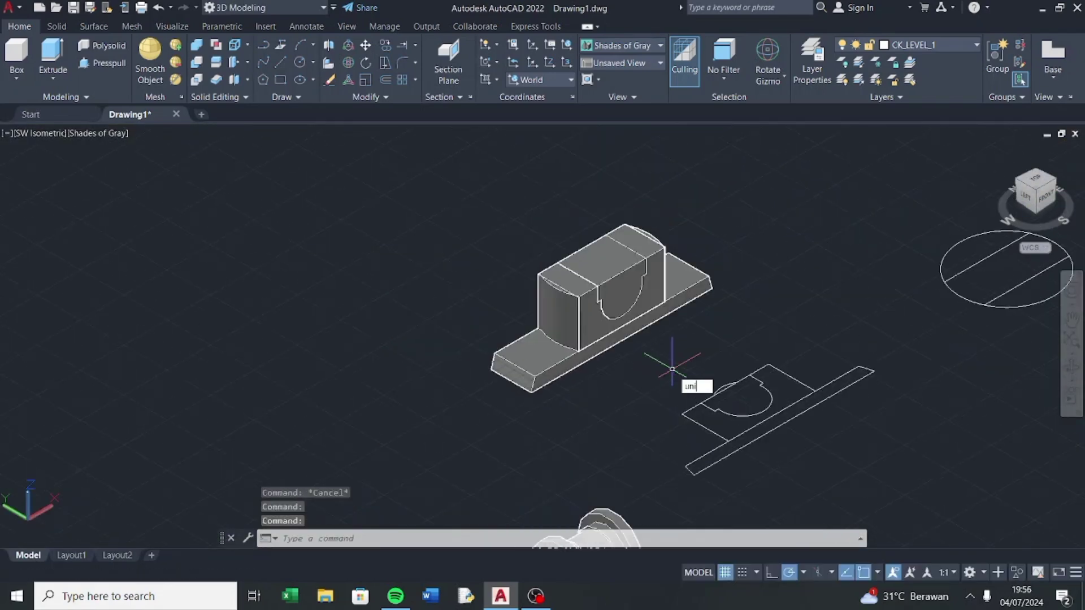
key(Return)
scroll(544, 249, up, 4)
click(544, 249)
click(440, 226)
key(Return)
scroll(508, 367, up, 5)
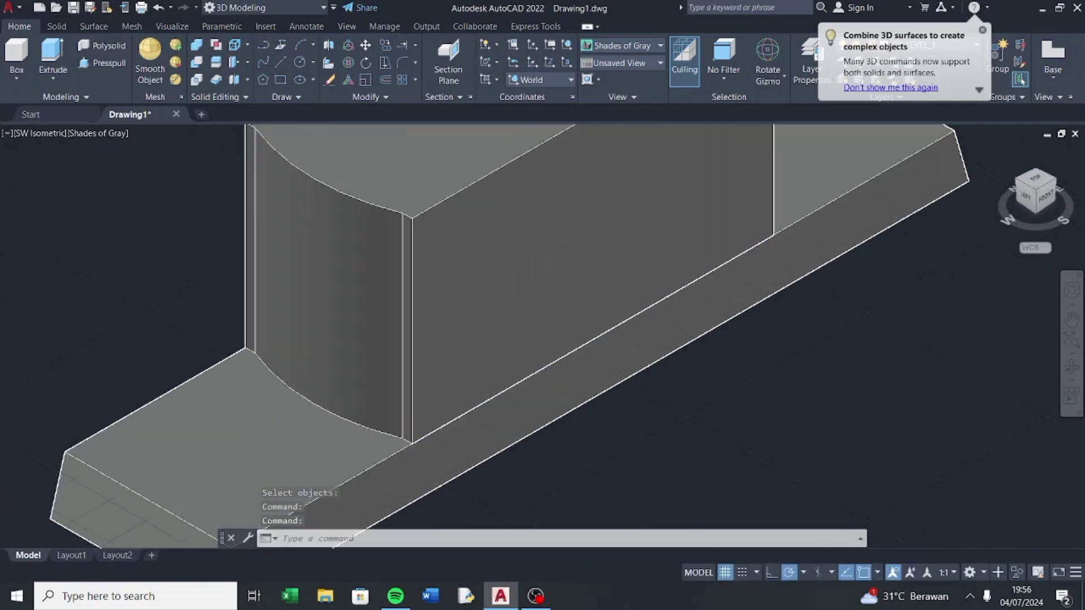
Step: Pan toward the flat sketch and switch to the Top view
middle_drag(525, 395, 530, 417)
scroll(590, 299, down, 3)
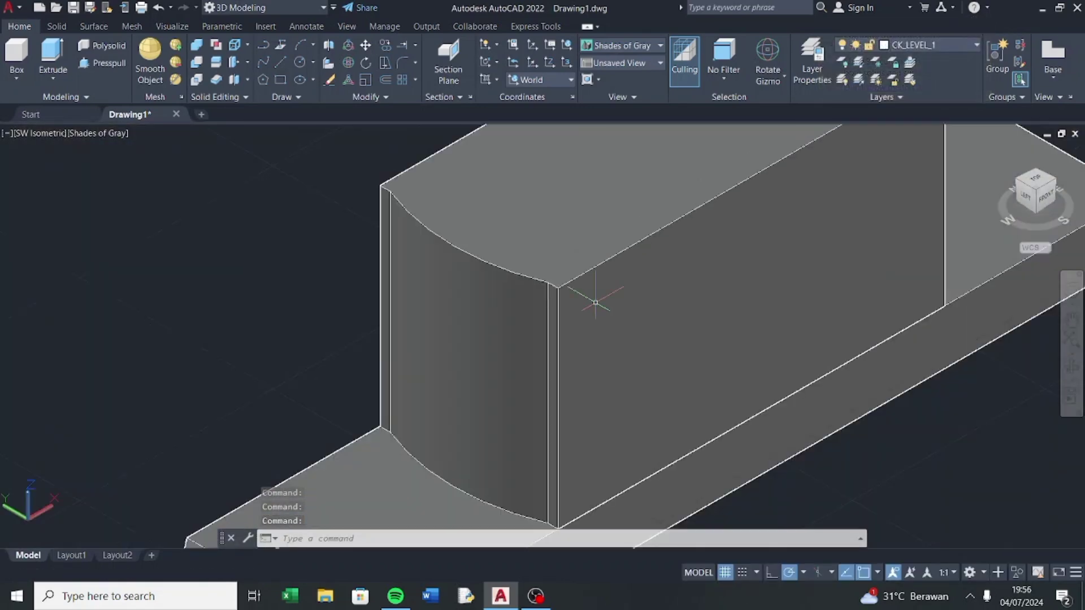
scroll(595, 305, down, 5)
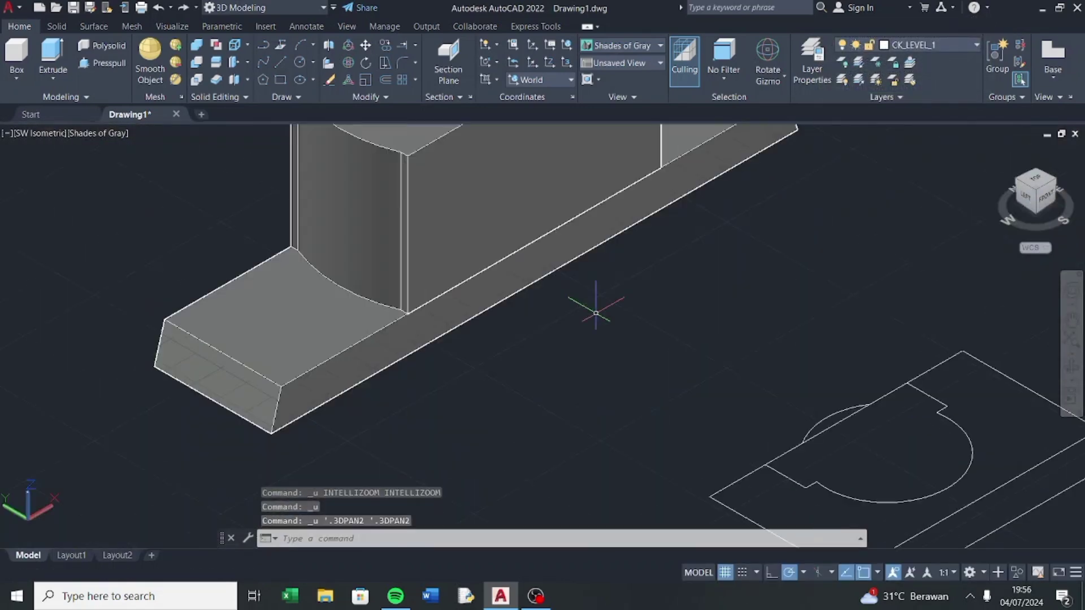
scroll(595, 310, down, 2)
scroll(595, 311, up, 5)
middle_drag(501, 249, 496, 402)
click(496, 242)
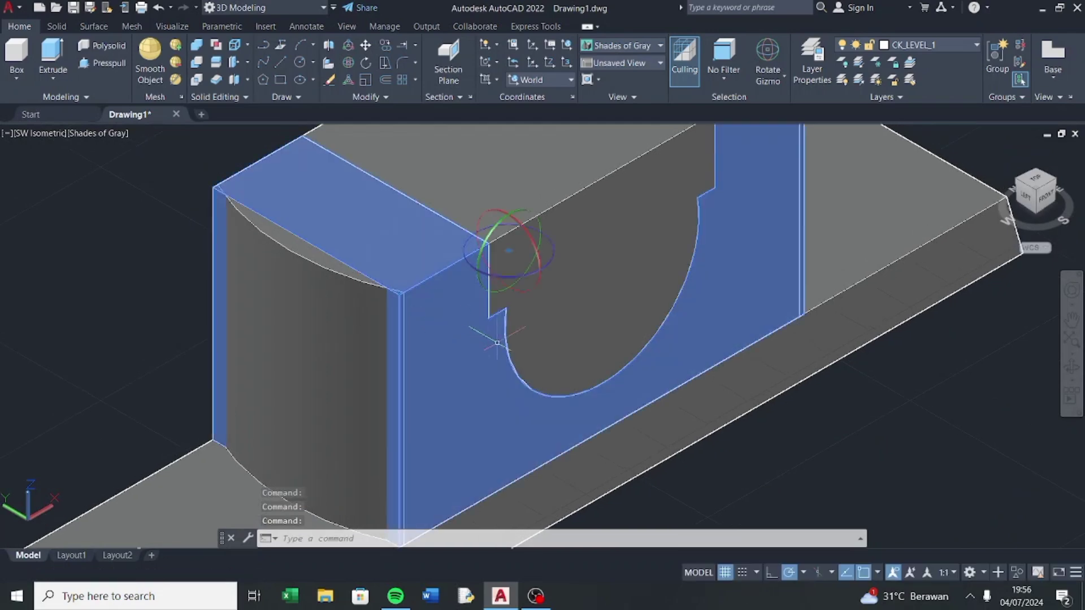
scroll(437, 277, down, 2)
middle_drag(437, 277, 418, 290)
scroll(419, 290, up, 3)
middle_drag(416, 370, 314, 237)
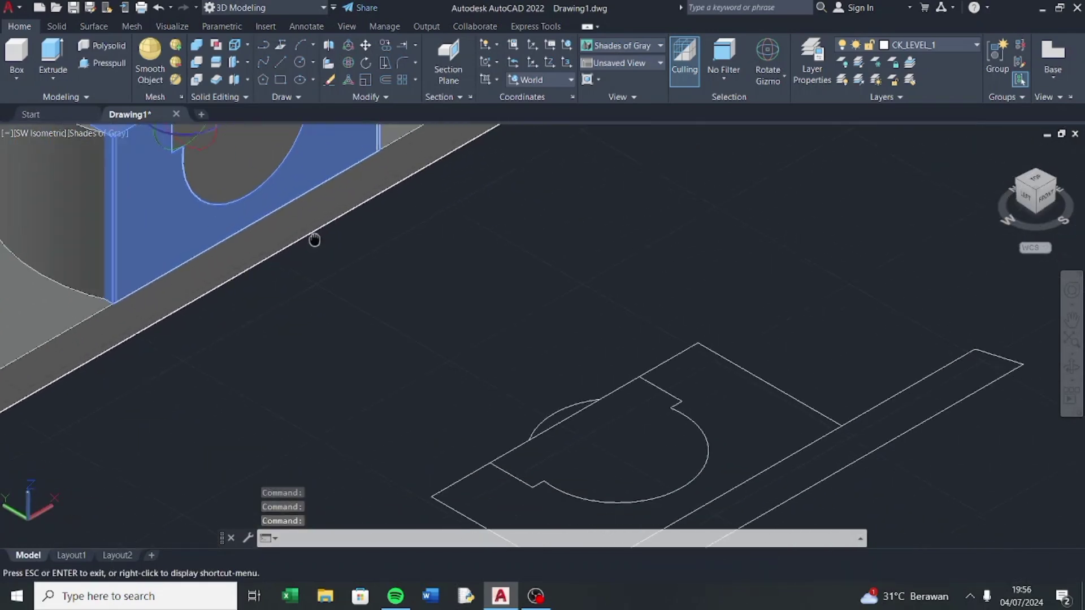
scroll(315, 237, down, 4)
click(1034, 180)
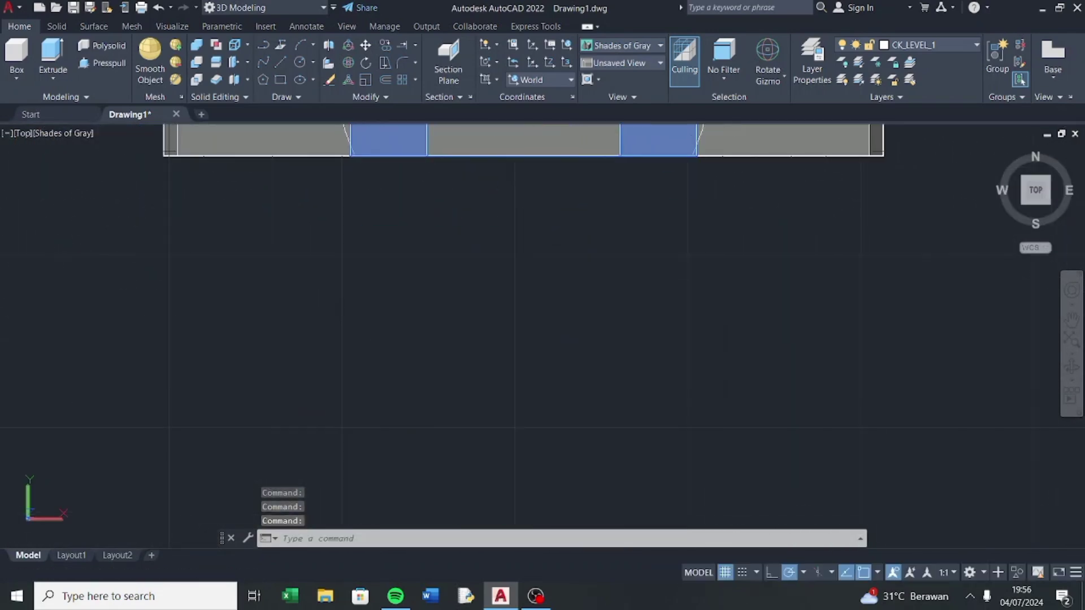
Step: Draw a 15-unit vertical line on the block outline
scroll(603, 282, up, 5)
scroll(812, 137, down, 1)
text(l)
key(Return)
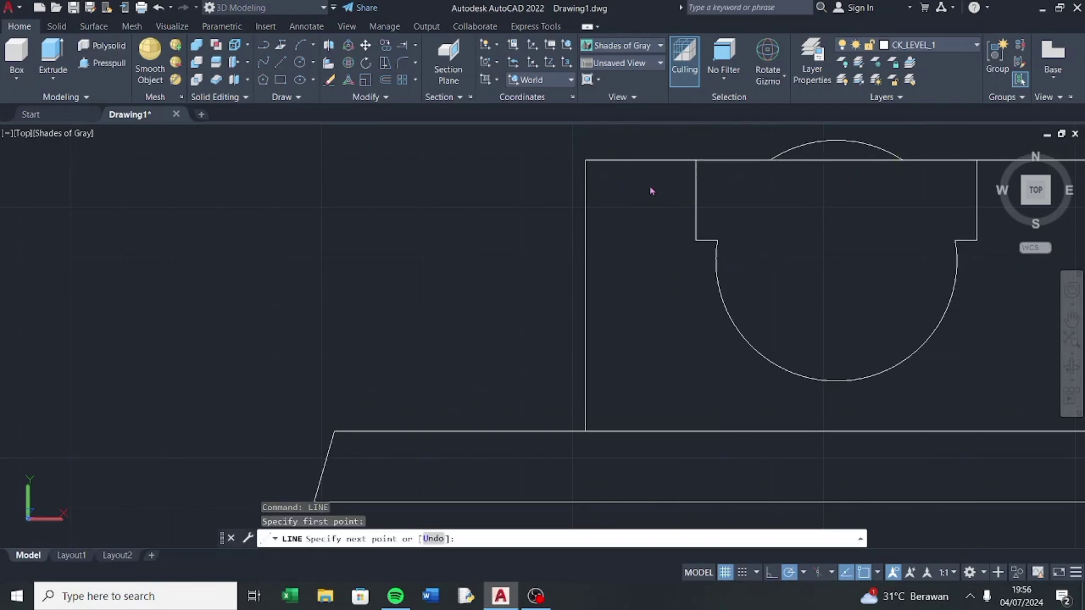
text(15)
key(Return)
key(Escape)
Step: Mirror the 15-unit vertical line across the outline, keeping the original
drag(626, 382, 606, 407)
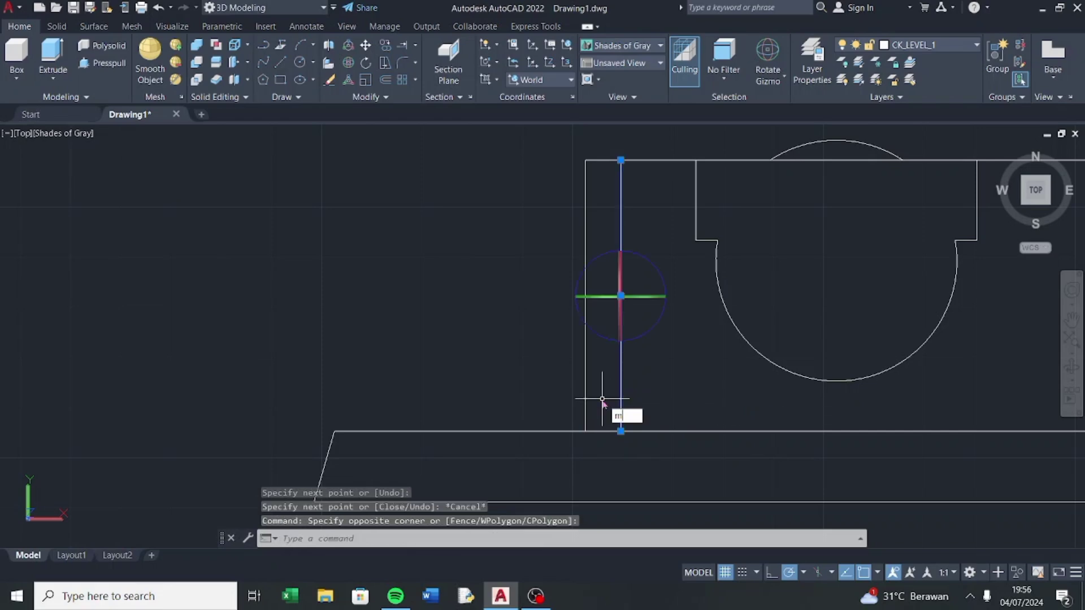
text(mi)
key(Return)
click(835, 261)
click(850, 334)
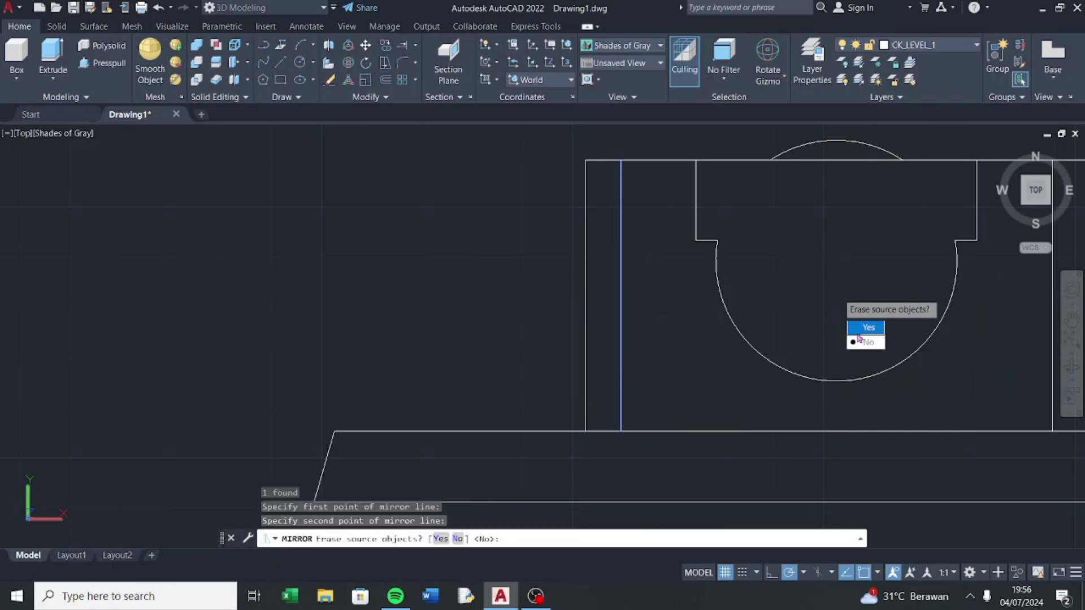
key(Return)
scroll(903, 254, down, 5)
Step: Copy the notch and half-circle outline to the left, then erase the originals from the block
click(742, 231)
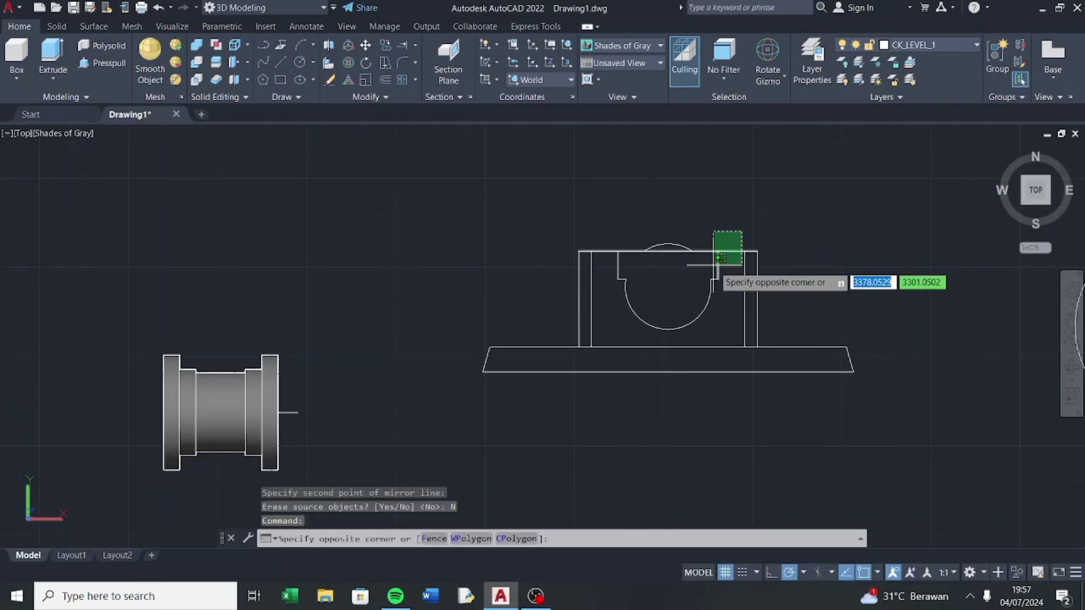
click(715, 263)
scroll(699, 304, up, 2)
click(739, 254)
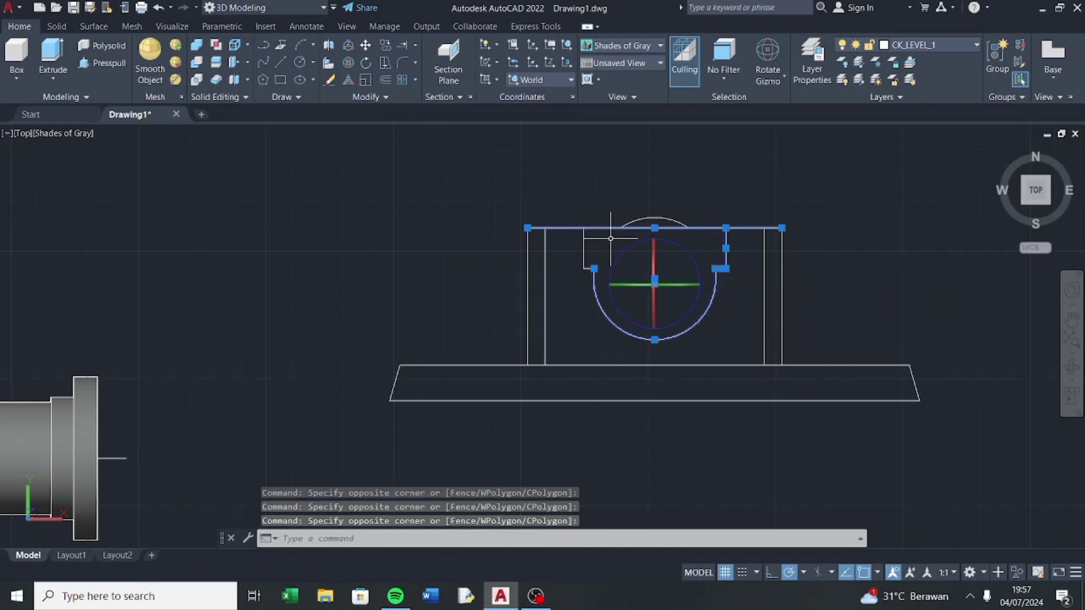
click(627, 238)
click(576, 277)
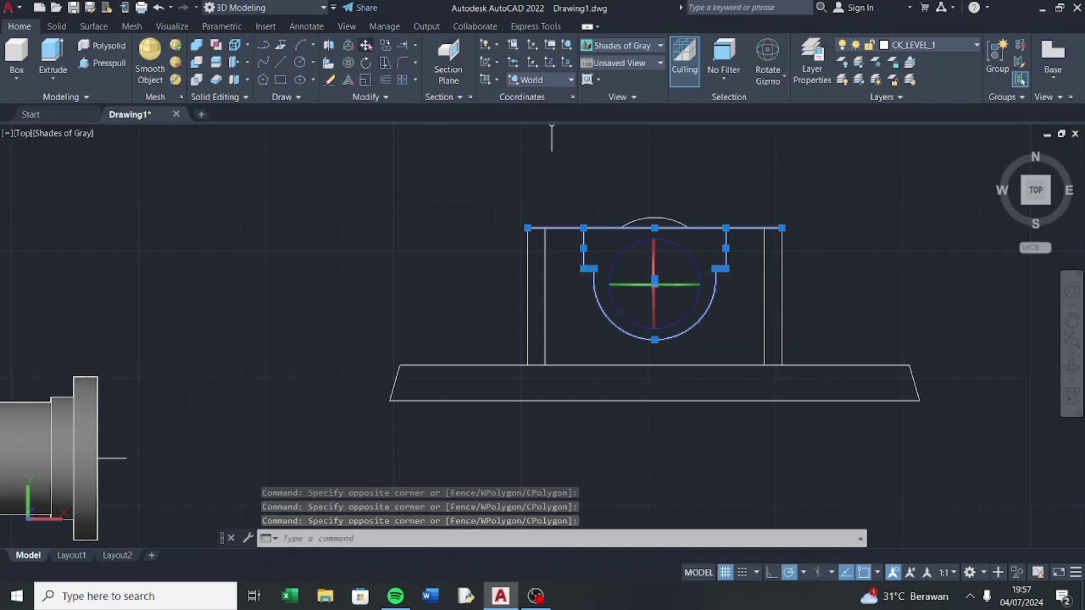
text(co)
key(Return)
click(583, 268)
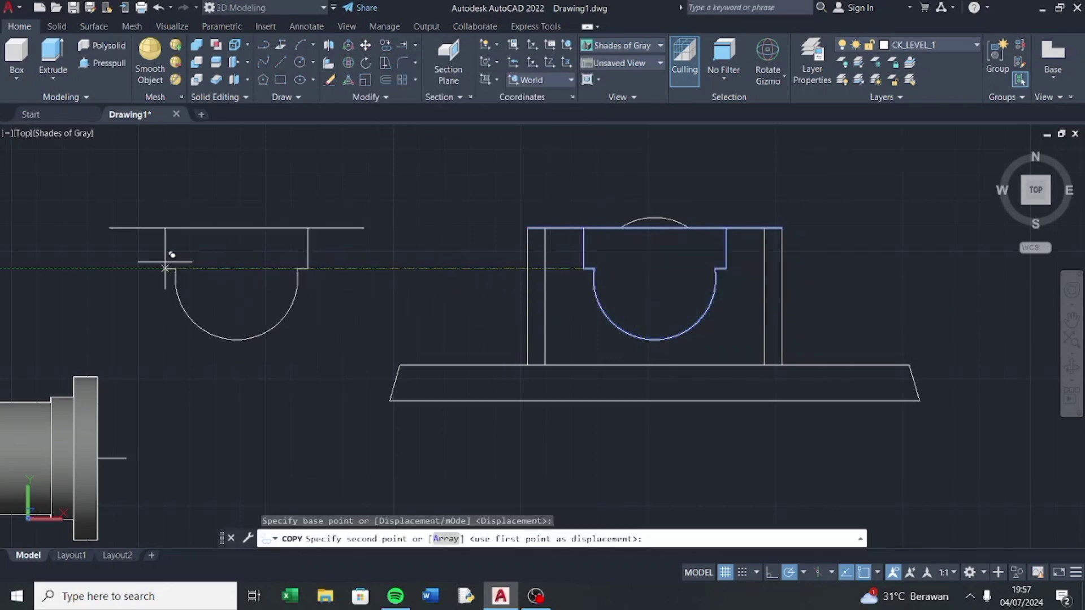
click(129, 267)
key(Escape)
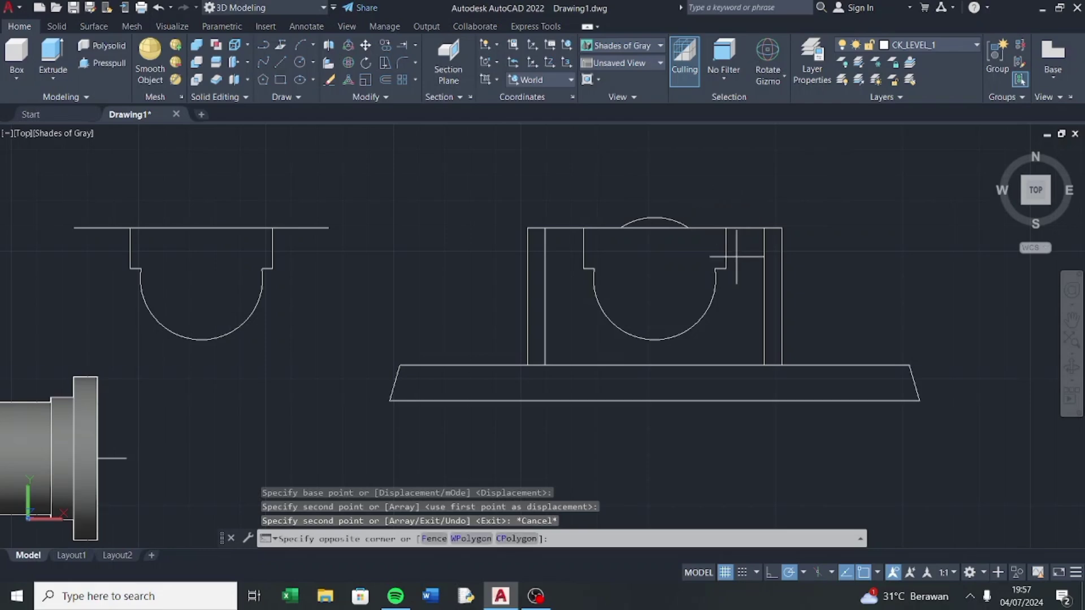
click(587, 318)
key(Delete)
Step: Switch to SW Isometric and press-pull the rectangle into a 54-unit-tall box
click(1029, 197)
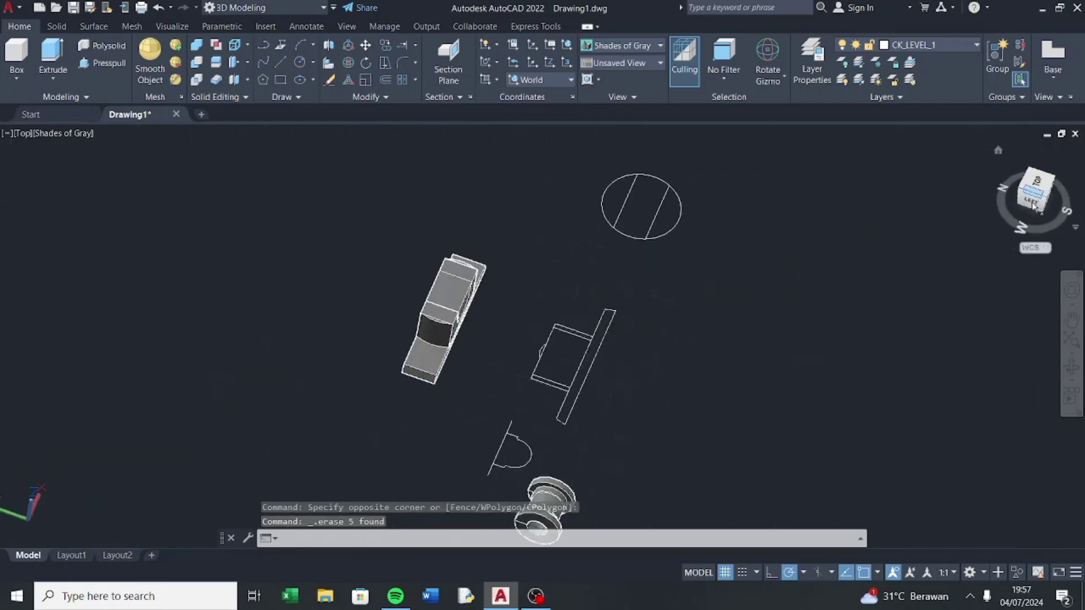
scroll(635, 332, up, 5)
click(616, 354)
key(Escape)
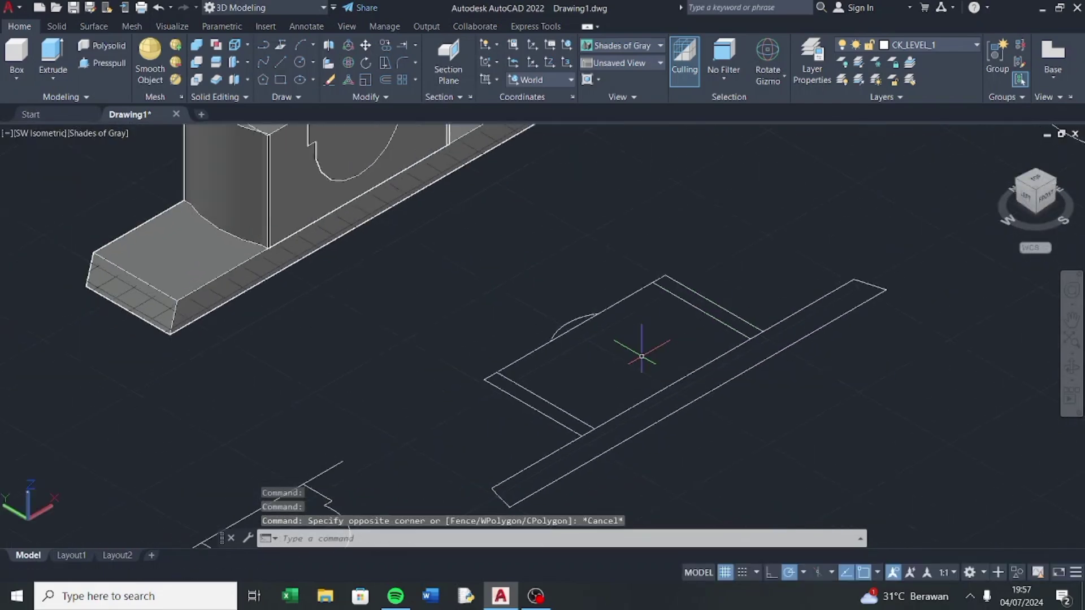
text(pre)
key(Return)
click(642, 357)
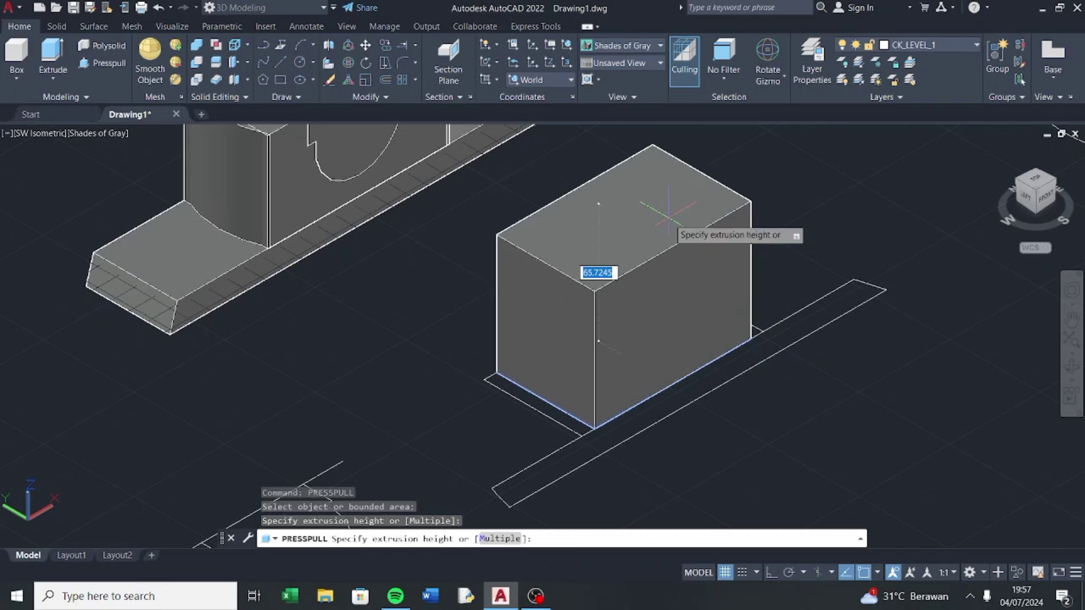
text(54)
key(Return)
Step: Start a rotation of the new box, cancel it, and select the notched left piece
scroll(668, 219, down, 4)
click(589, 282)
click(576, 249)
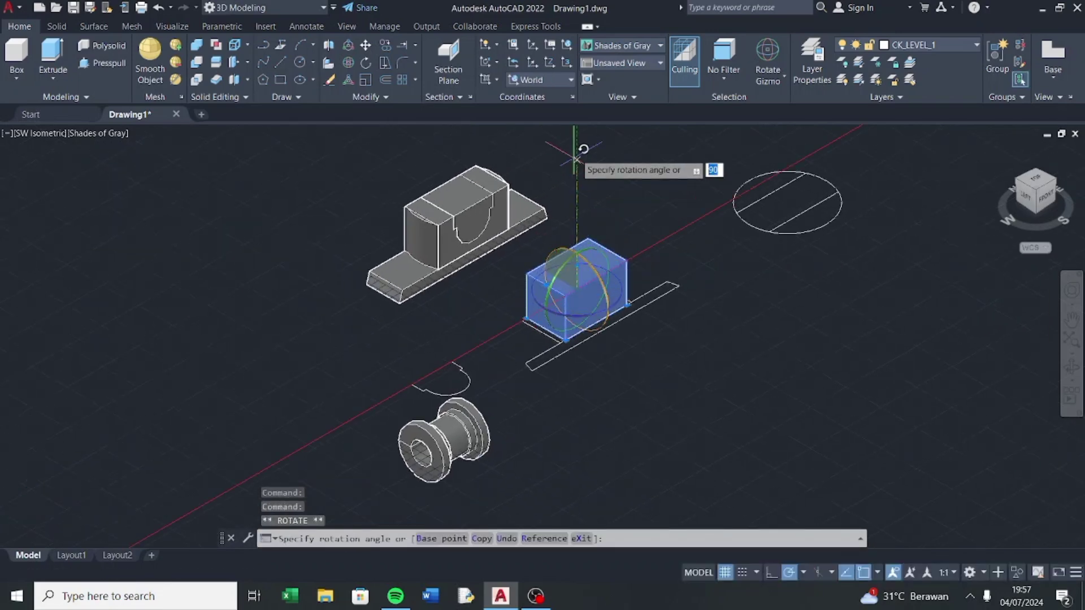
key(Escape)
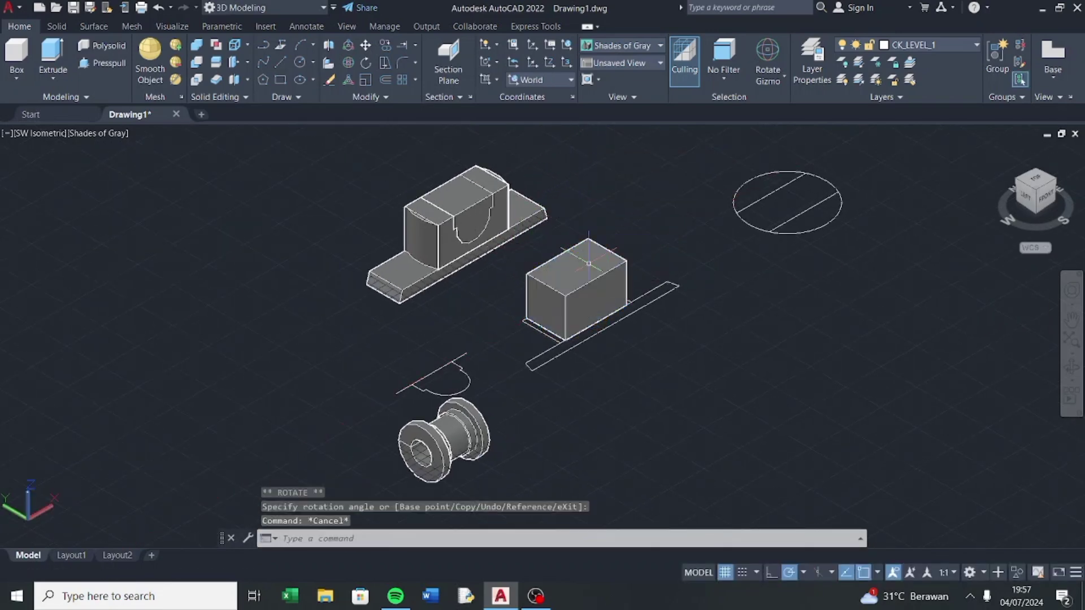
scroll(581, 254, up, 5)
scroll(571, 243, down, 2)
click(328, 239)
Step: Erase the notched piece and bring the 54-unit box into view
key(Delete)
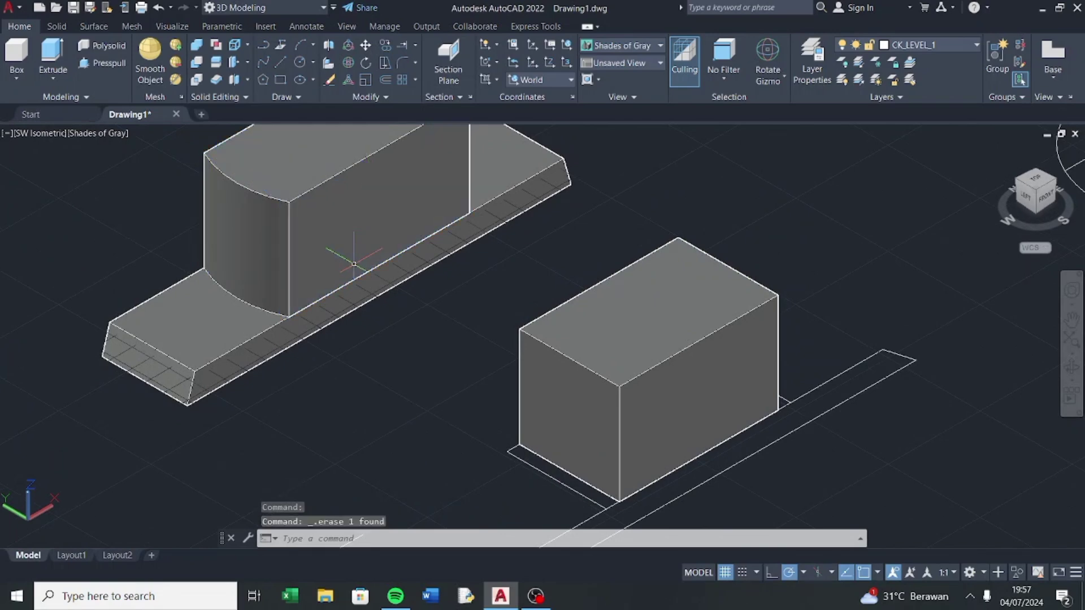
click(622, 351)
scroll(621, 351, up, 2)
middle_drag(573, 181, 405, 170)
Step: Start moving the box from a base point, then cancel the move
text(m)
key(Return)
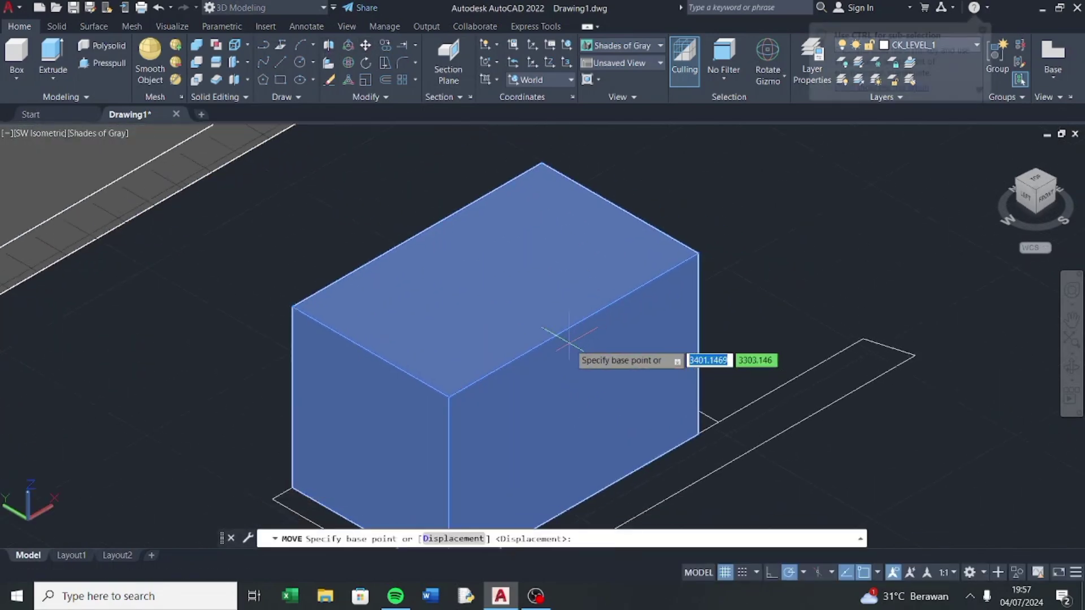
scroll(591, 286, up, 5)
click(582, 285)
scroll(411, 247, down, 5)
scroll(446, 252, up, 3)
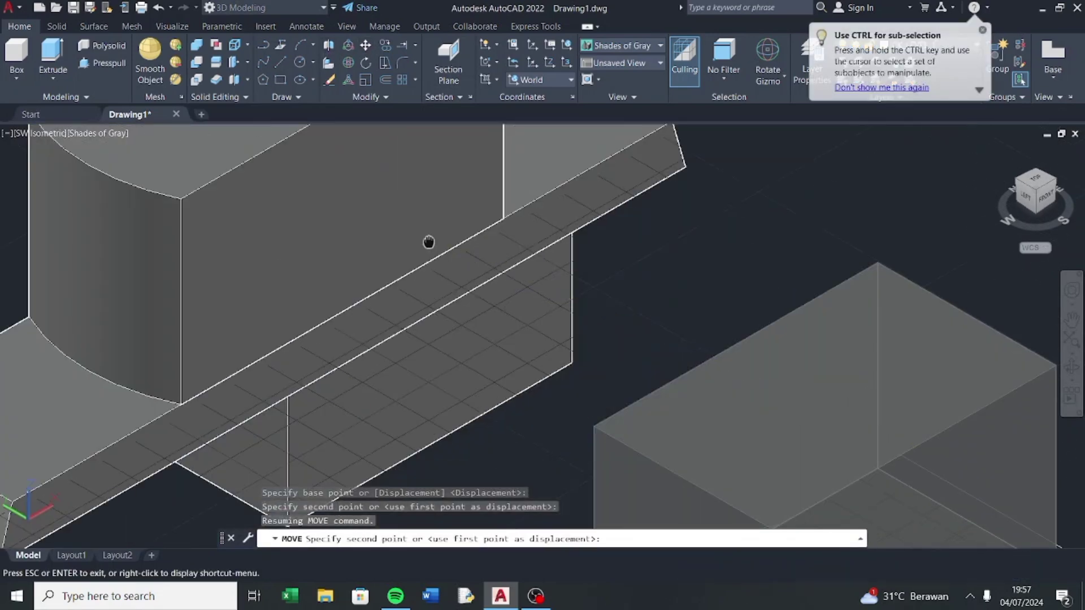
scroll(542, 312, up, 2)
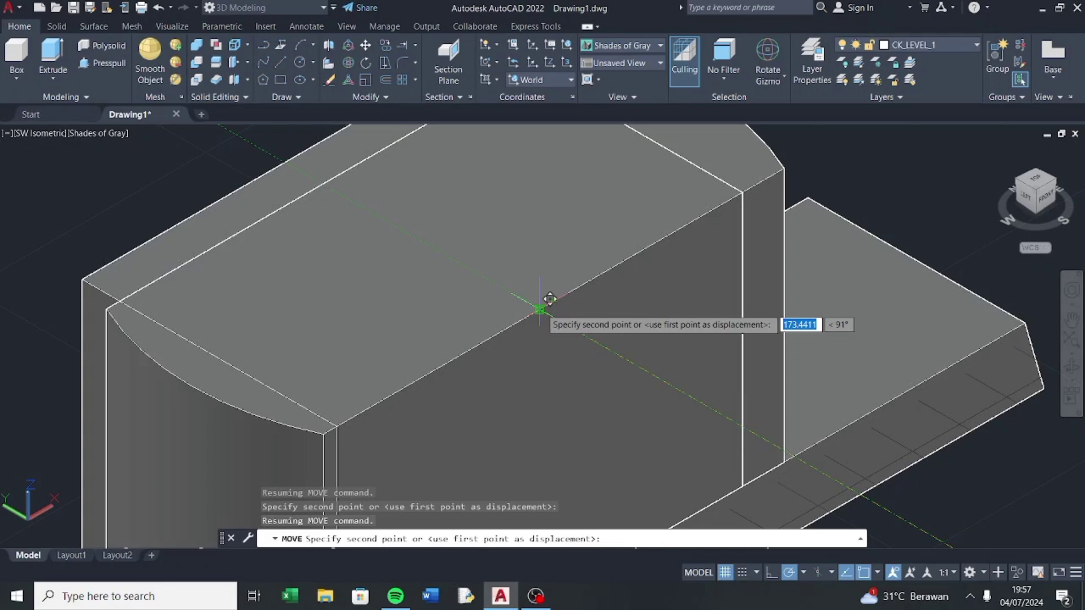
scroll(550, 298, down, 5)
key(Escape)
Step: Delete the 54-unit box solid, leaving its rectangle outline
click(620, 361)
key(Delete)
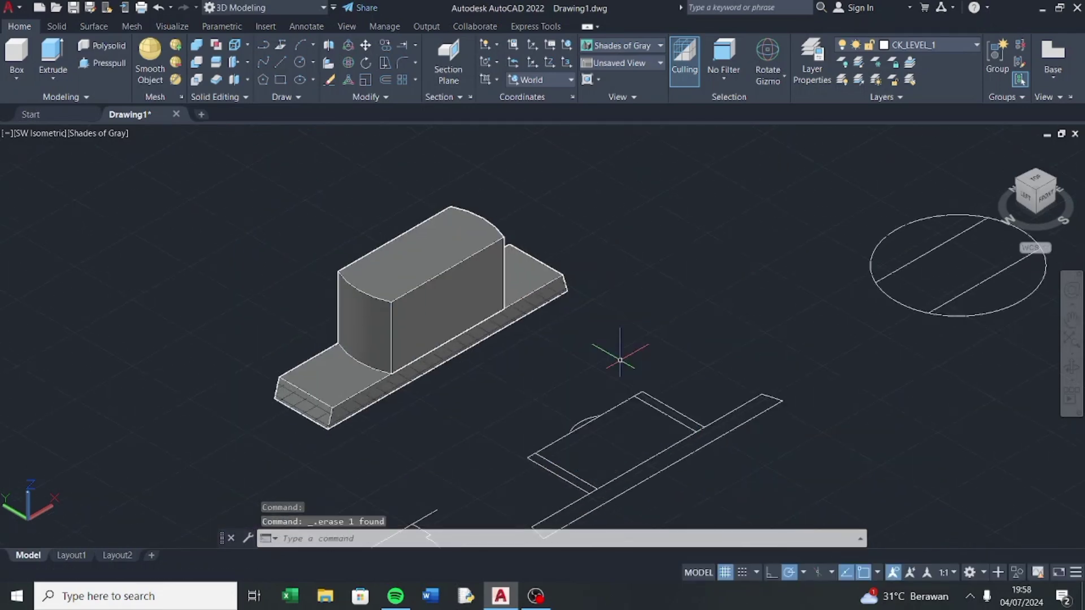
middle_drag(620, 360, 830, 194)
Step: Press-pull the notch-and-half-circle profile, then undo that extrusion
scroll(565, 429, up, 2)
text(presspull)
key(Return)
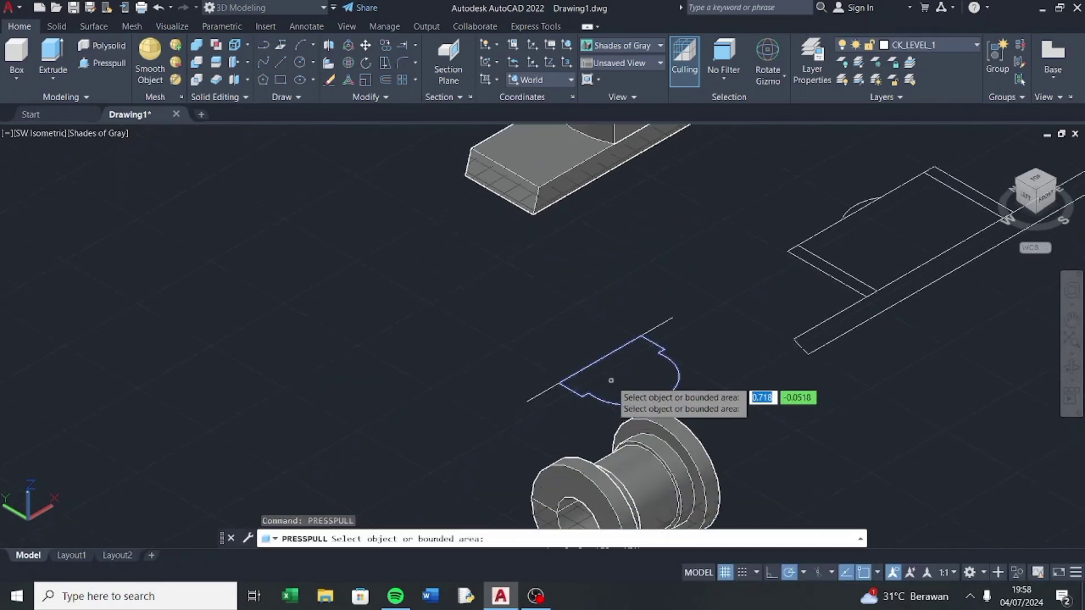
click(611, 380)
click(625, 274)
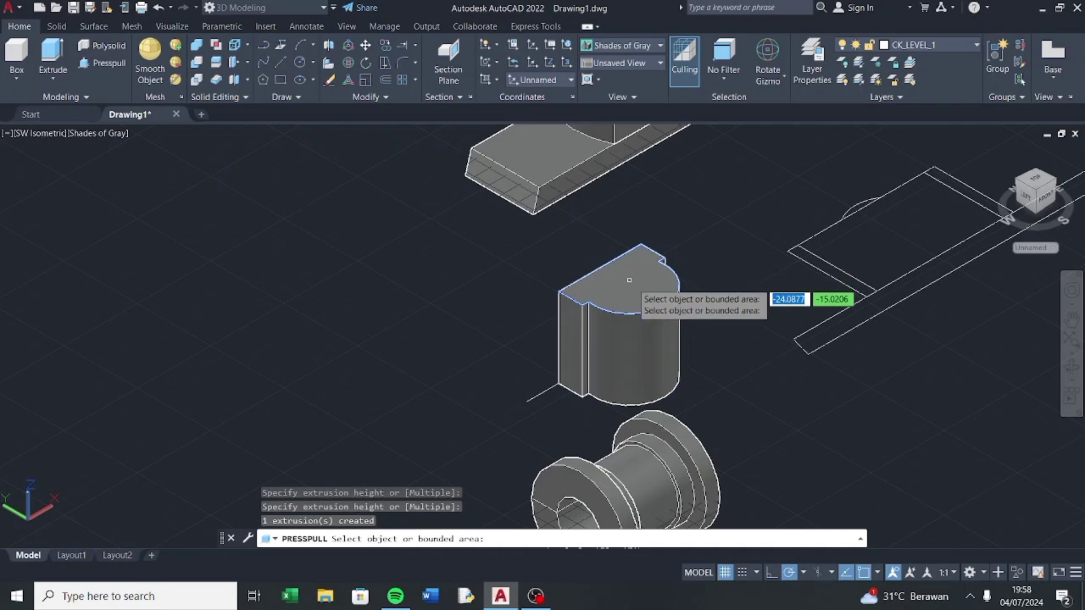
key(Return)
key(ctrl+z)
text(pre)
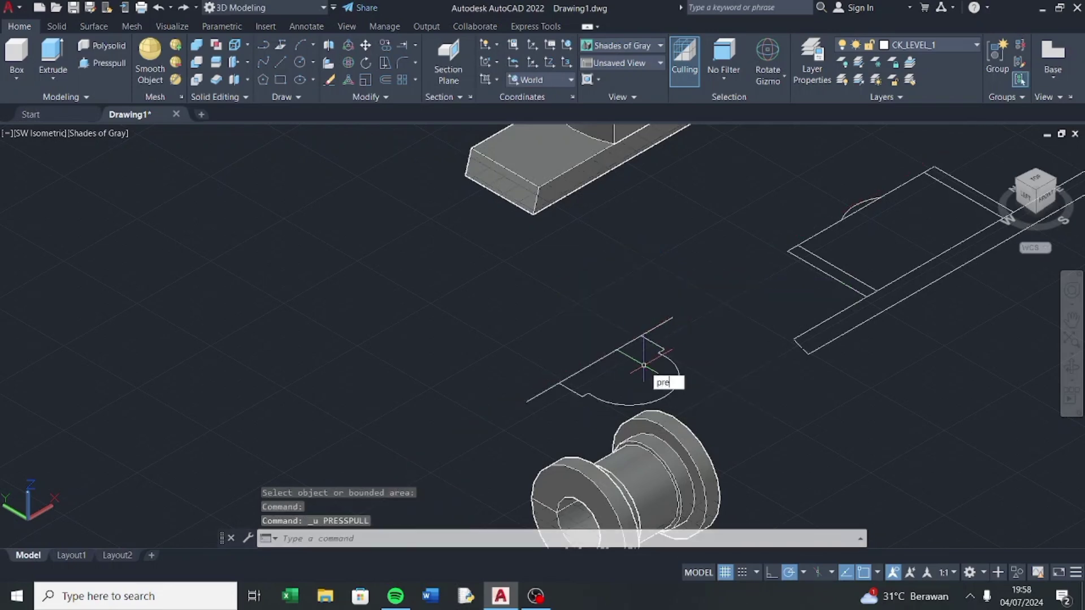
Step: Press-pull the notch profile again to a new height and select the resulting solid
key(Return)
click(622, 373)
click(588, 282)
scroll(749, 280, down, 2)
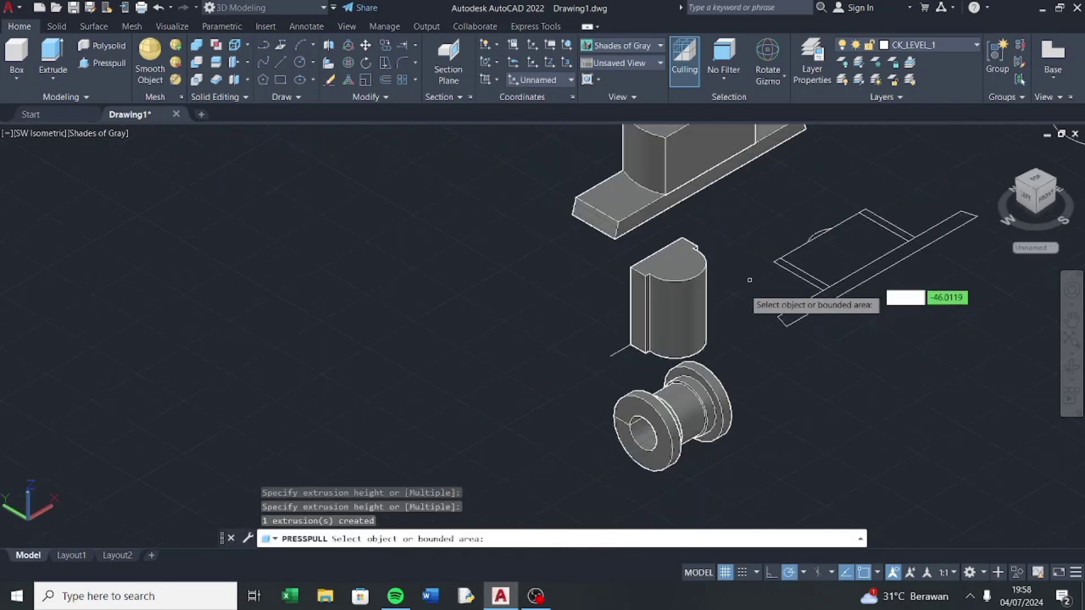
key(Escape)
middle_drag(749, 280, 698, 328)
click(621, 339)
click(627, 316)
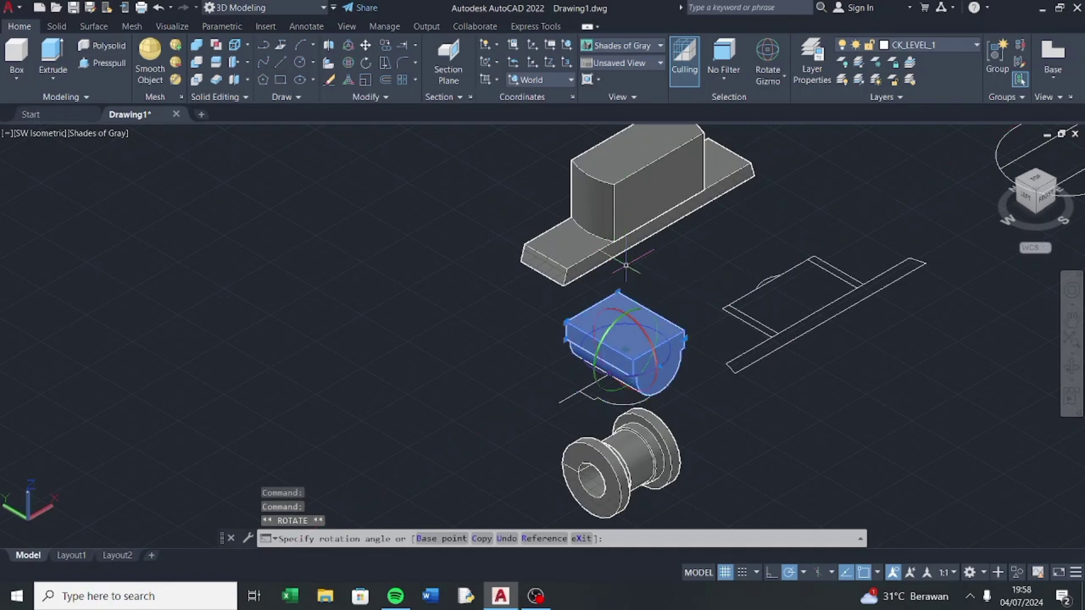
Step: Move the notch solid down into the top of the upright block
key(Escape)
click(365, 46)
scroll(621, 333, up, 5)
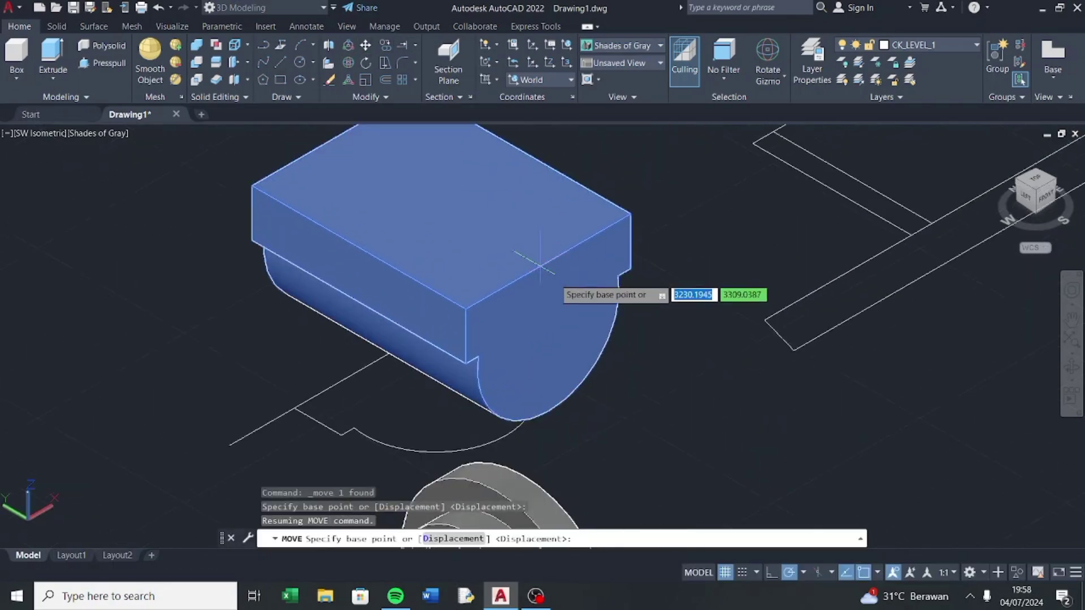
click(548, 249)
scroll(547, 217, down, 3)
scroll(542, 243, up, 3)
scroll(537, 260, up, 4)
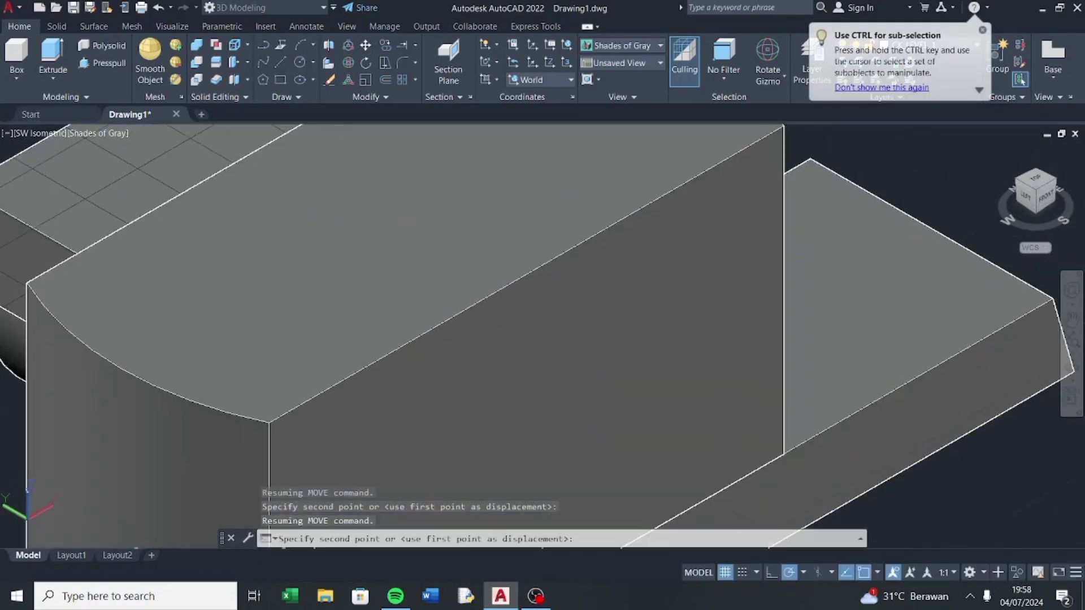
scroll(540, 265, down, 5)
click(632, 356)
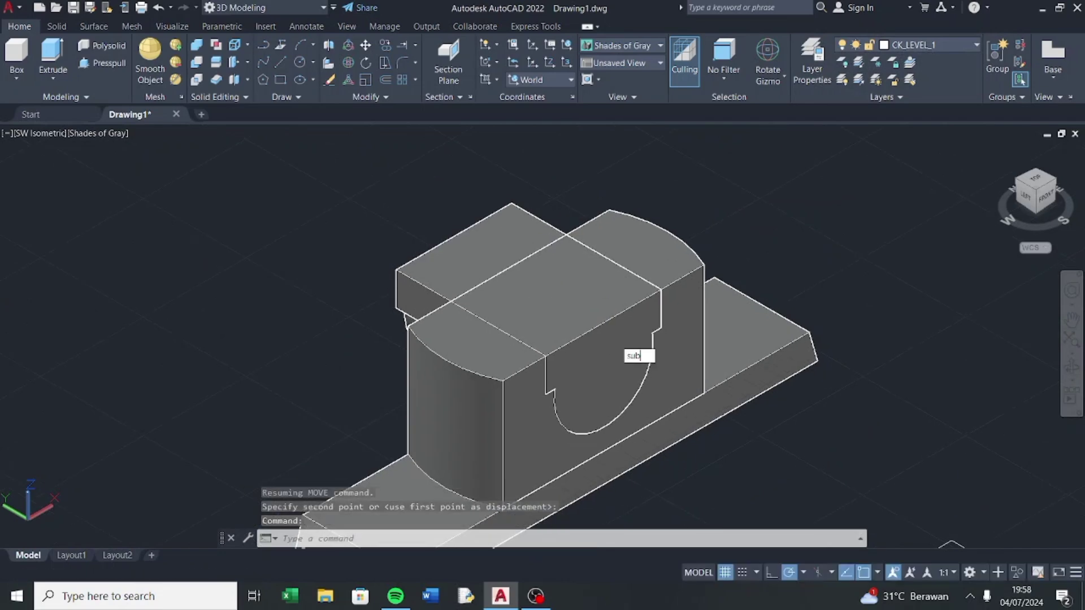
Step: Subtract the notch solid from the block to cut the half-round bearing slot
text(su)
key(Return)
click(497, 364)
click(497, 249)
key(Return)
scroll(508, 259, down, 3)
scroll(565, 271, up, 2)
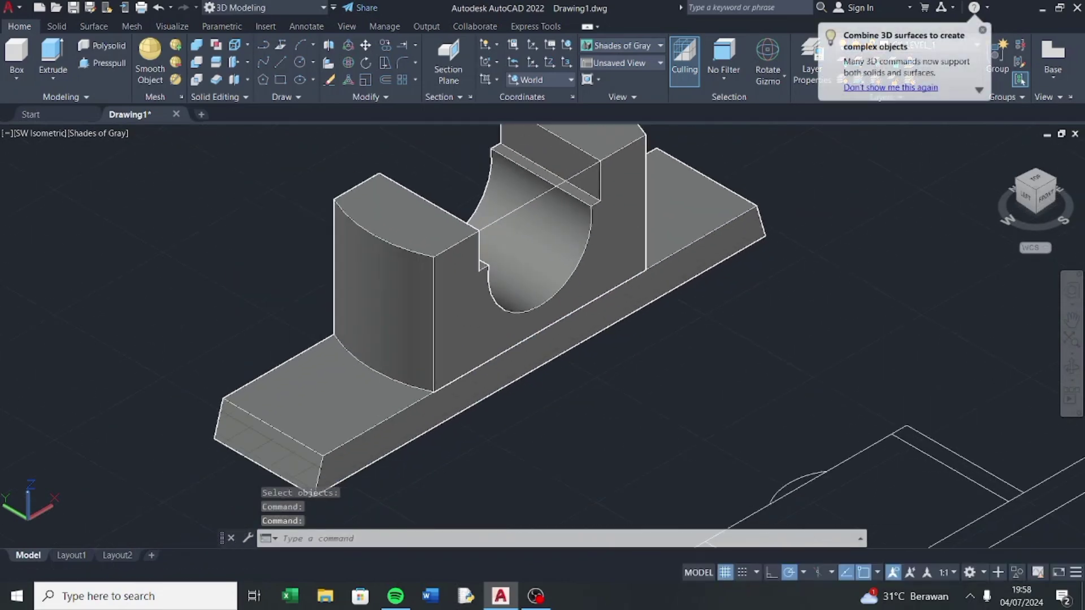
scroll(650, 277, down, 4)
key(Escape)
scroll(680, 278, up, 2)
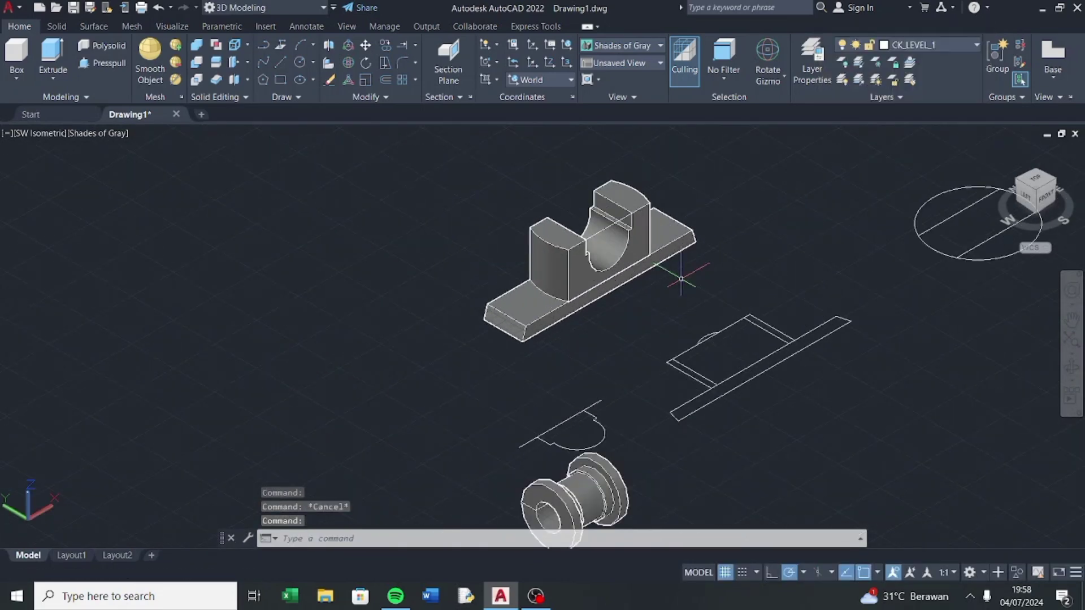
Step: Draw an 8-diameter circle and press-pull it 9 units into a cylinder
text(c)
key(Return)
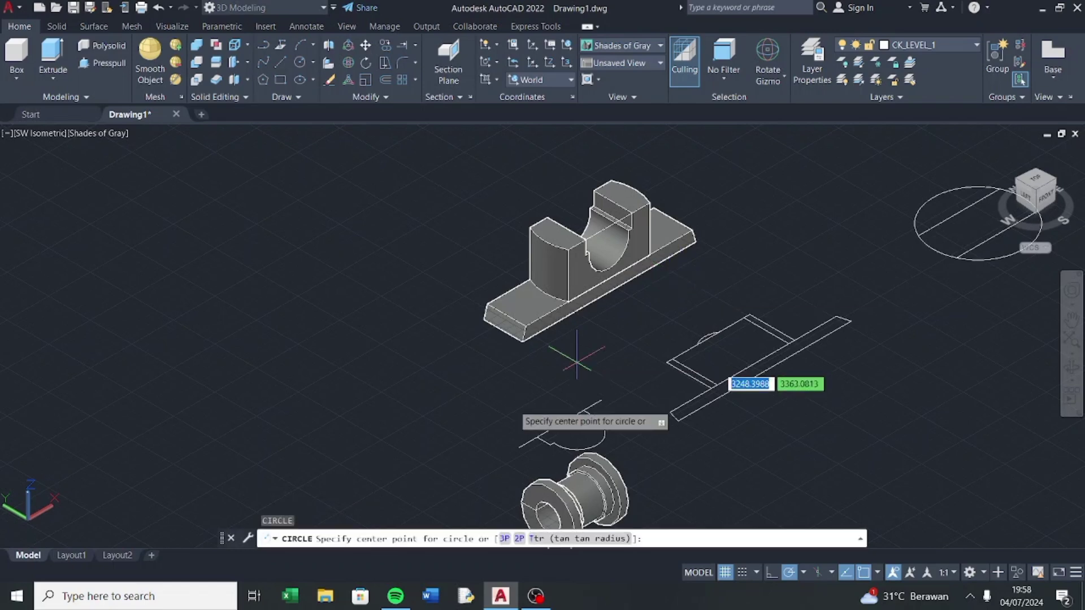
click(416, 403)
key(Return)
key(Return)
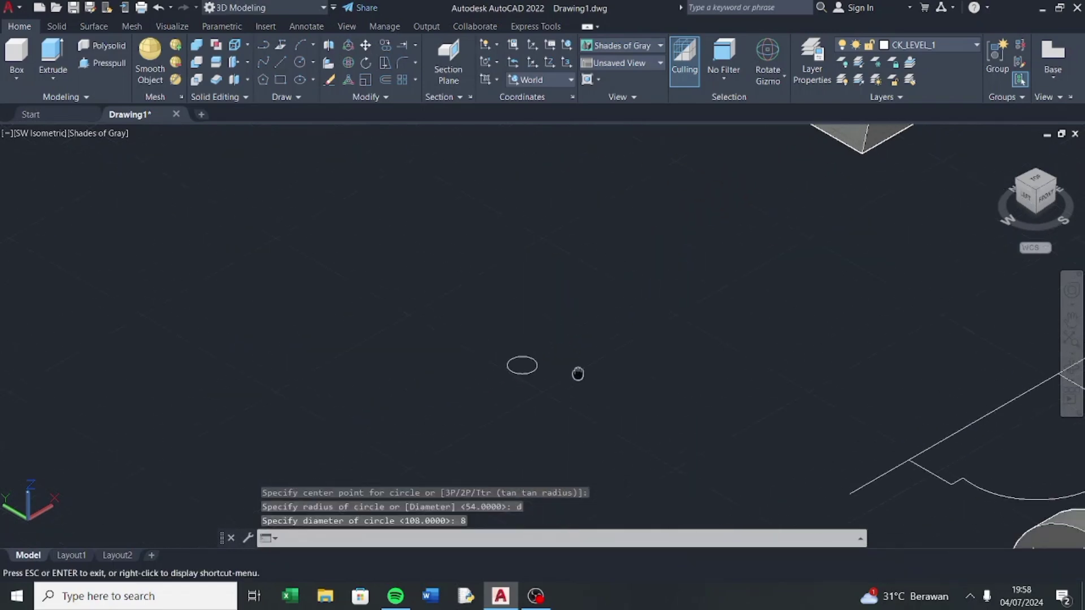
text(presspull)
key(Return)
click(502, 350)
text(9)
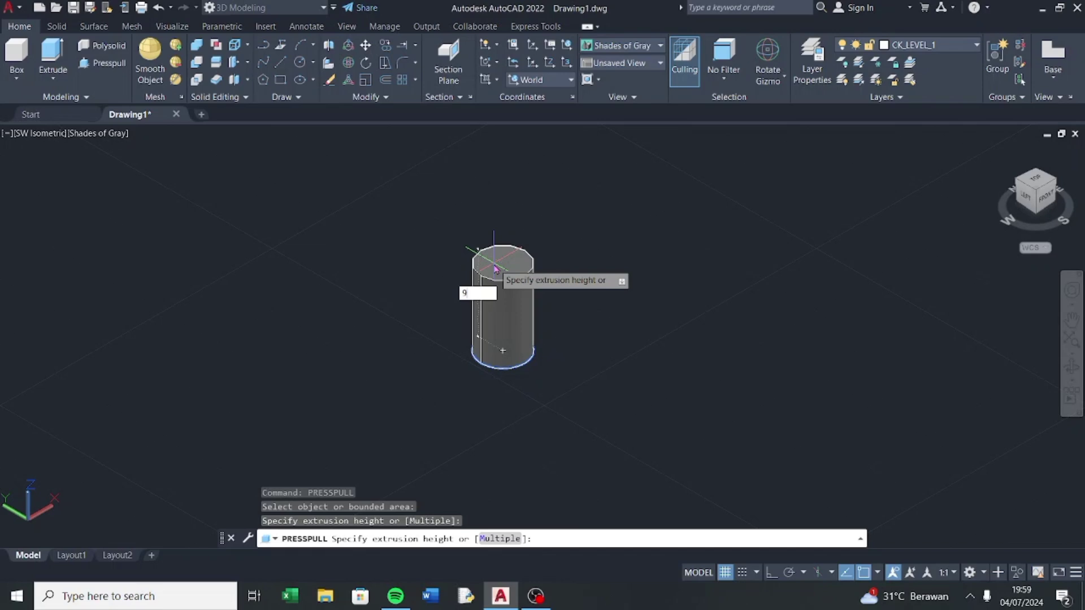
key(Return)
scroll(460, 355, down, 3)
key(Escape)
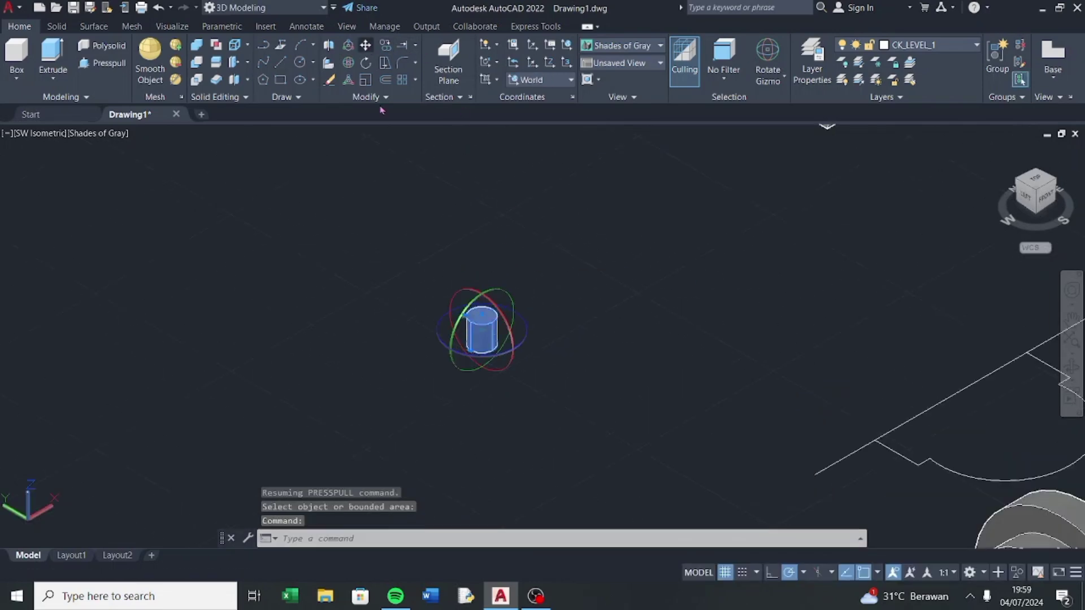
Step: Move the cylinder beneath the bearing bore
text(m)
key(Return)
scroll(483, 330, up, 3)
click(501, 311)
scroll(542, 477, down, 3)
scroll(480, 508, up, 5)
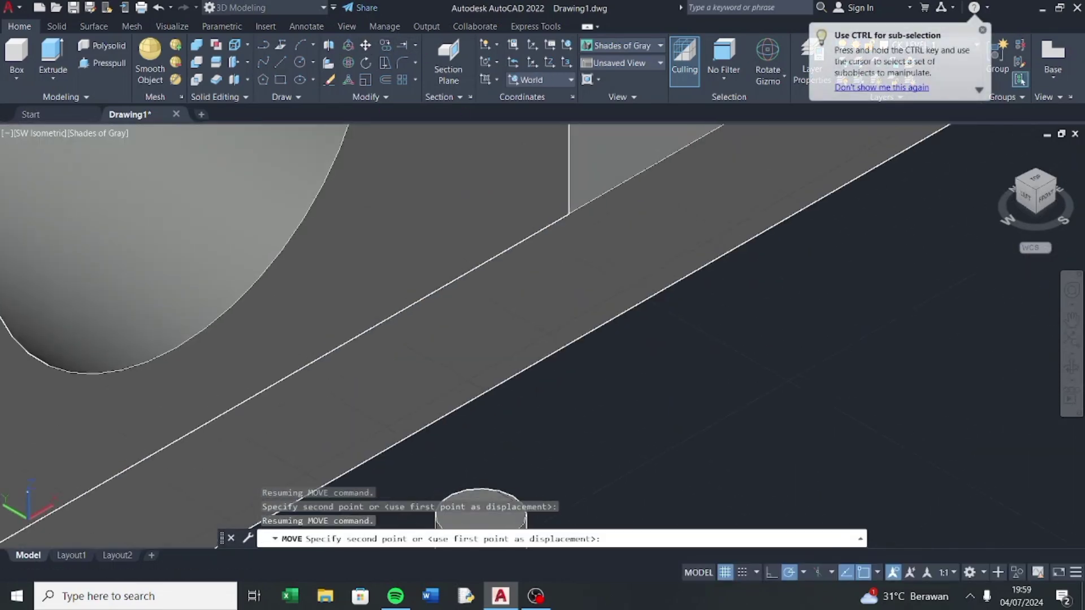
scroll(480, 509, down, 4)
click(560, 325)
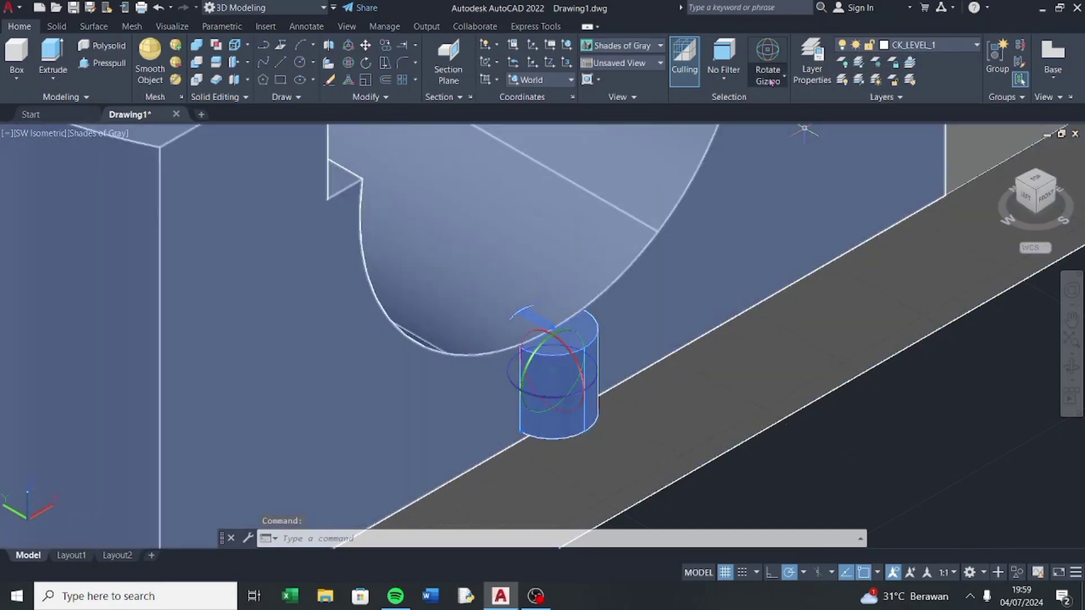
Step: Switch to the Move Gizmo, try stretching the cylinder by 1, then undo it
click(783, 81)
click(775, 104)
click(554, 336)
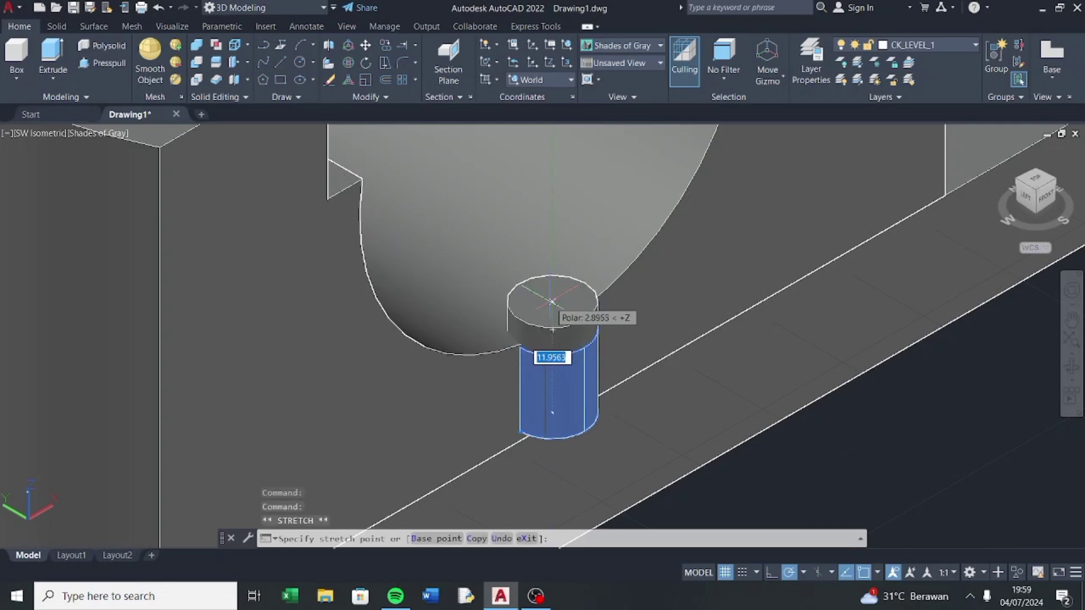
text(1)
key(Return)
key(Escape)
scroll(588, 250, down, 2)
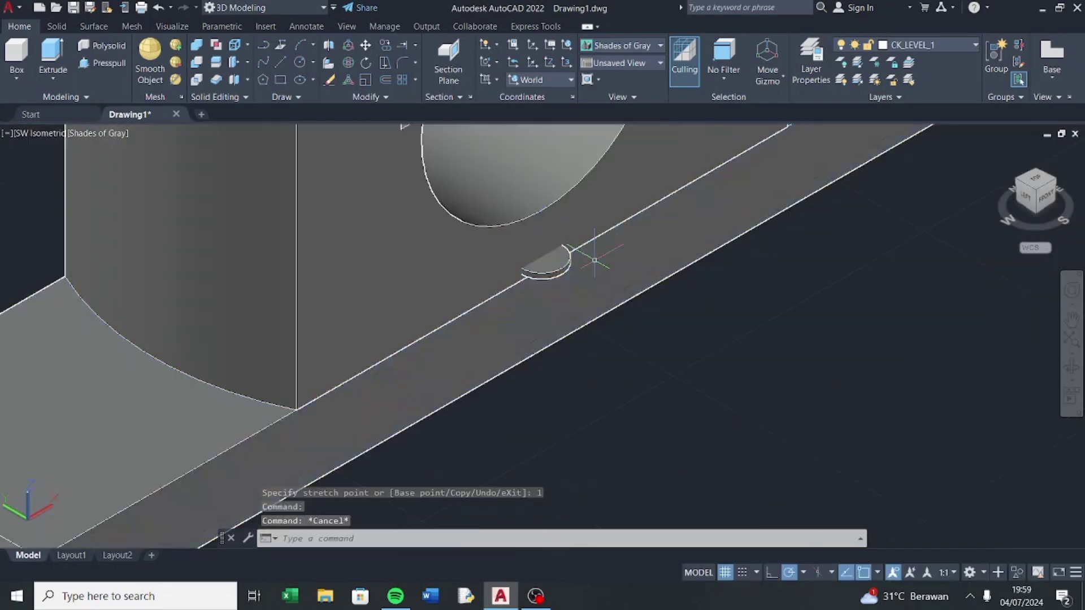
key(ctrl+z)
key(ctrl+z)
Step: Reposition the cylinder with the Move Gizmo so it sits at the bottom of the bore
click(577, 346)
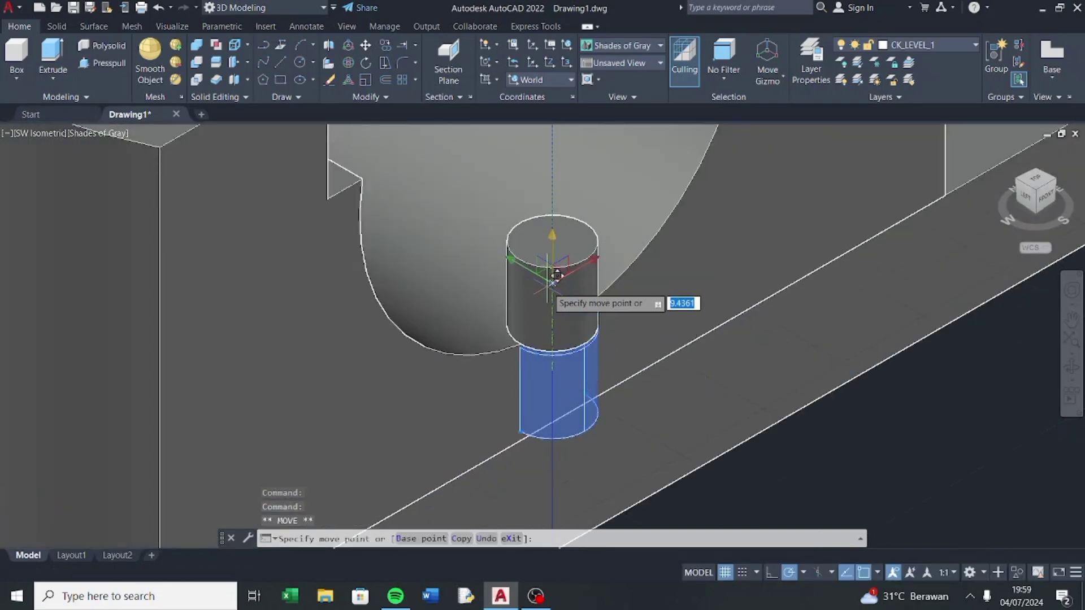
text(1)
key(Return)
key(Escape)
click(510, 342)
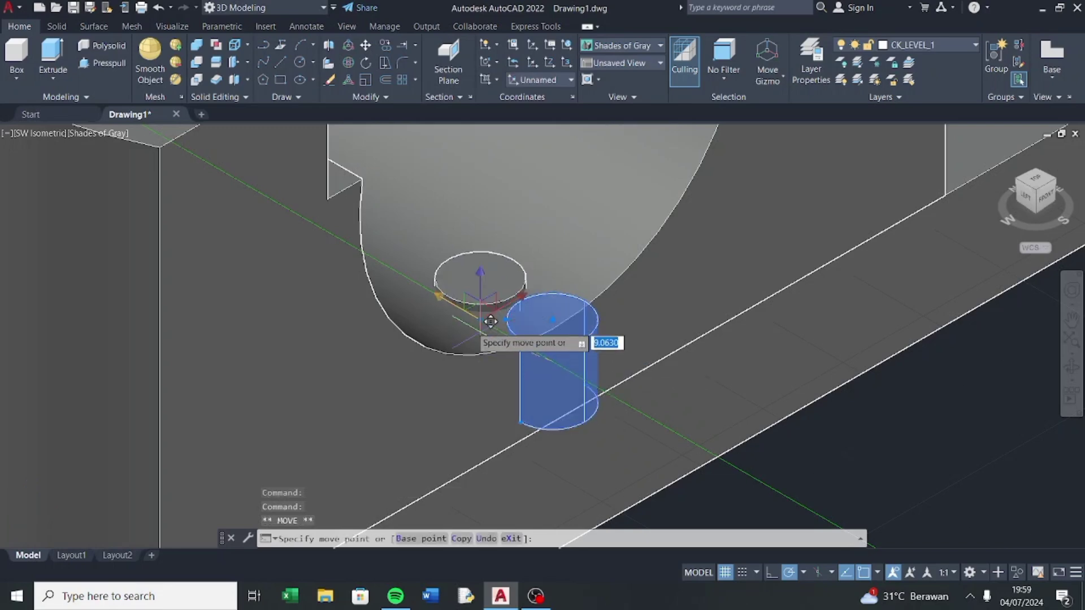
click(481, 316)
scroll(481, 315, down, 3)
scroll(486, 350, up, 2)
key(Escape)
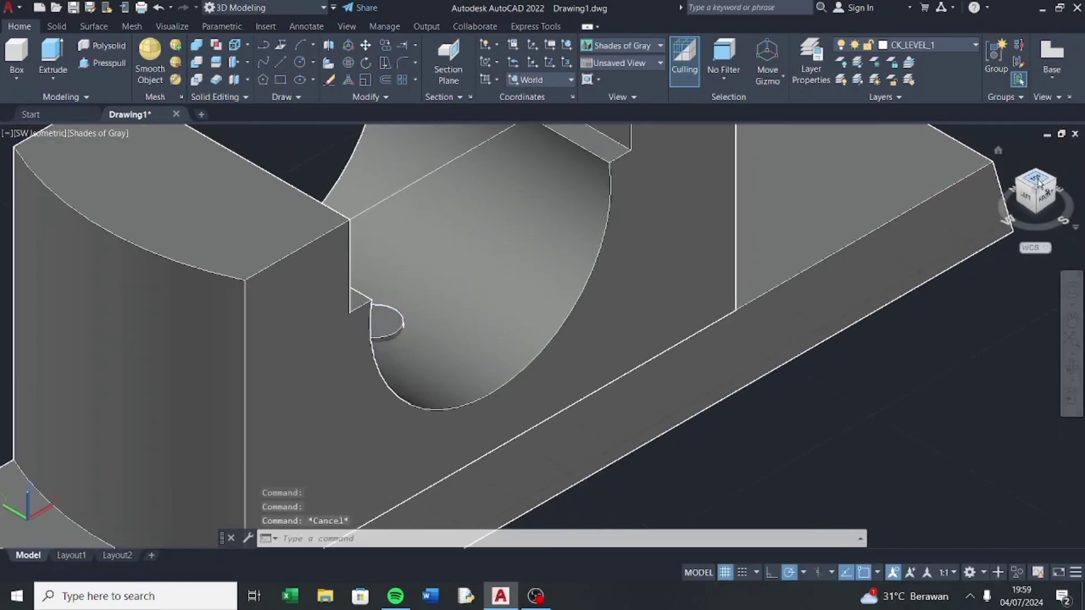
click(1039, 182)
Step: In Top view, subtract the small cylinder from the pillow block with SU
scroll(621, 503, up, 5)
middle_drag(693, 455, 777, 455)
text(su)
key(Return)
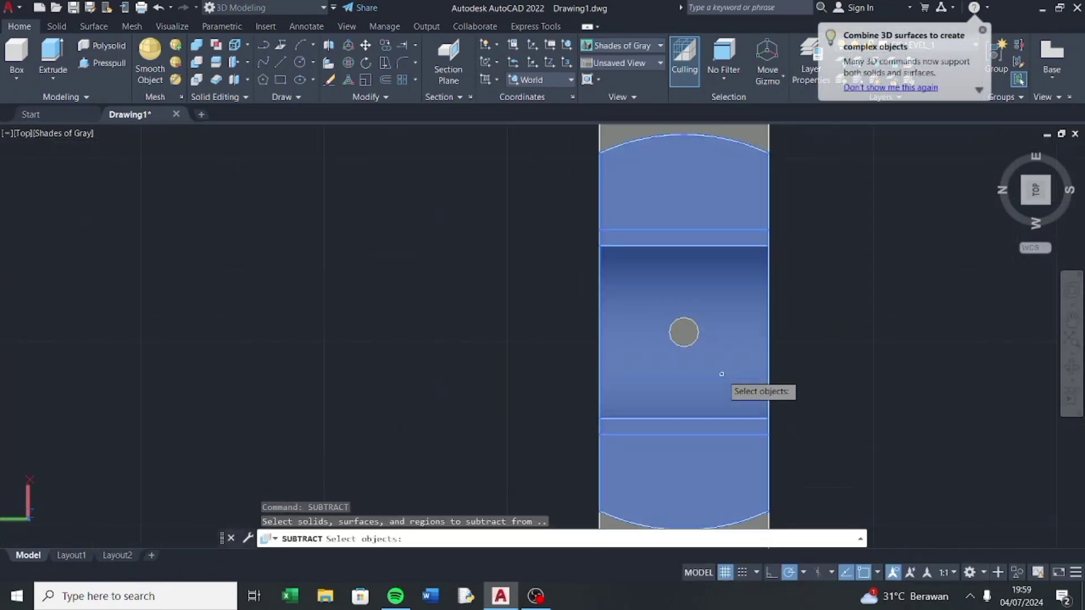
click(721, 374)
key(Return)
click(683, 332)
key(Return)
Step: Return to SW Isometric to inspect the new hole at the slot bottom
click(1048, 208)
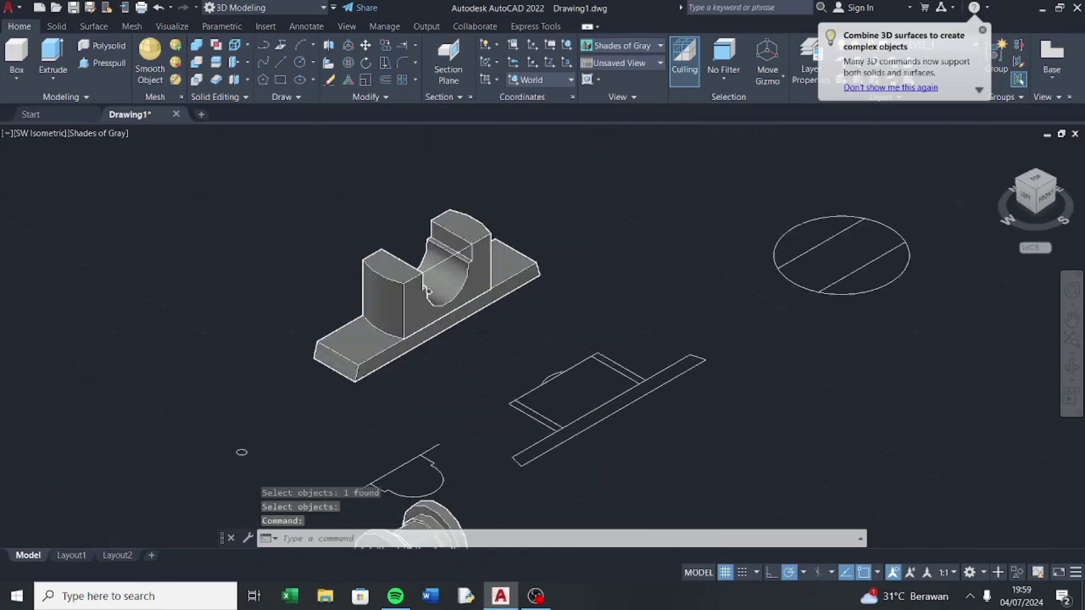
scroll(565, 395, up, 5)
scroll(621, 430, up, 3)
scroll(579, 381, down, 3)
key(Escape)
scroll(579, 380, down, 4)
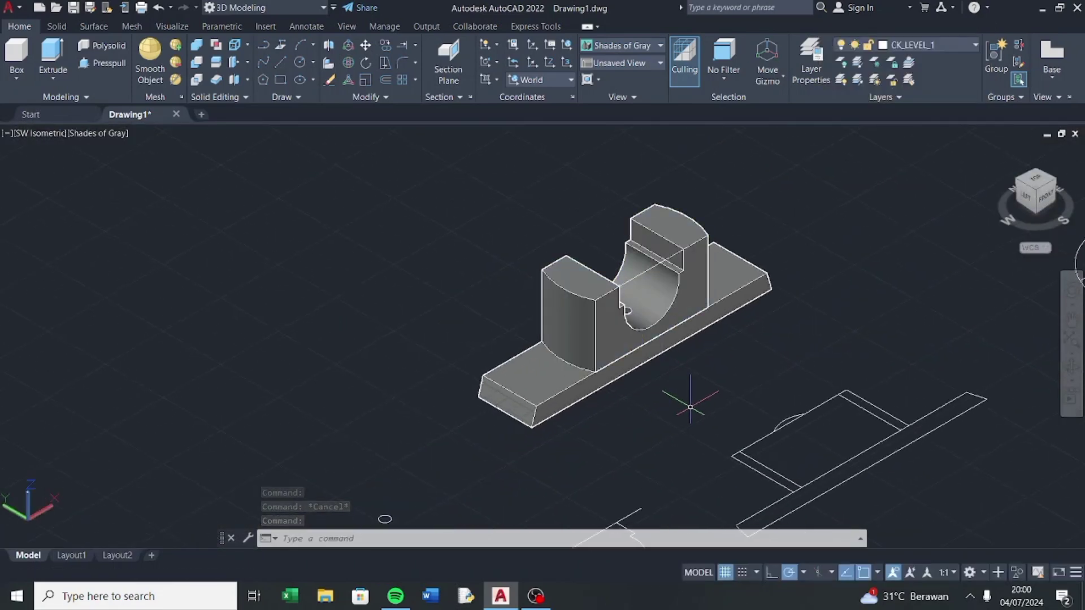
Step: Pan to empty space beside the part and cancel stray Extend and Tangent commands
key(Return)
scroll(701, 418, up, 2)
middle_drag(700, 418, 807, 295)
key(Escape)
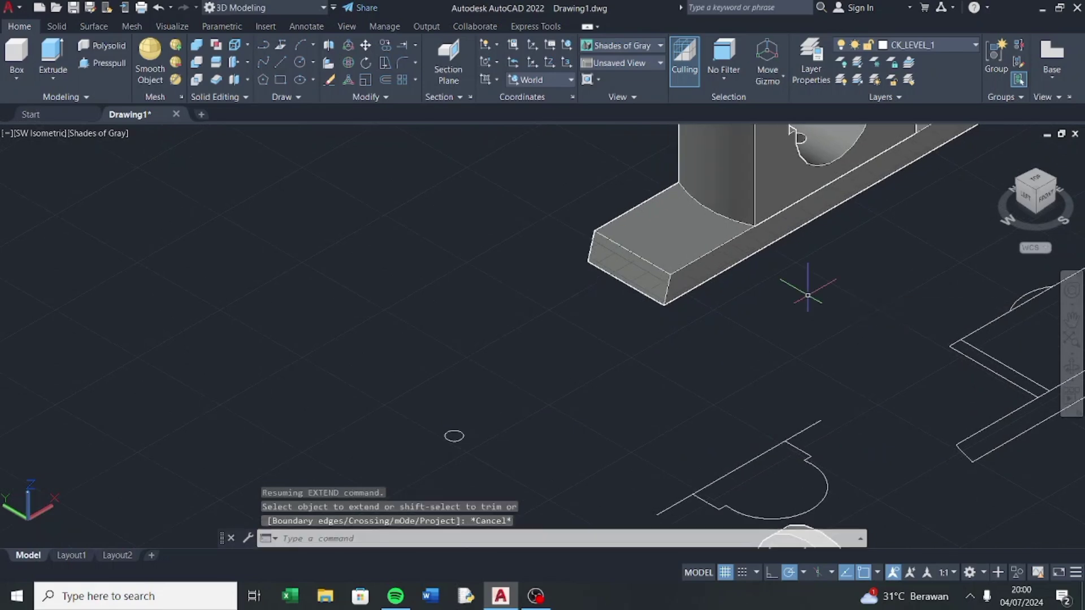
key(Return)
key(Escape)
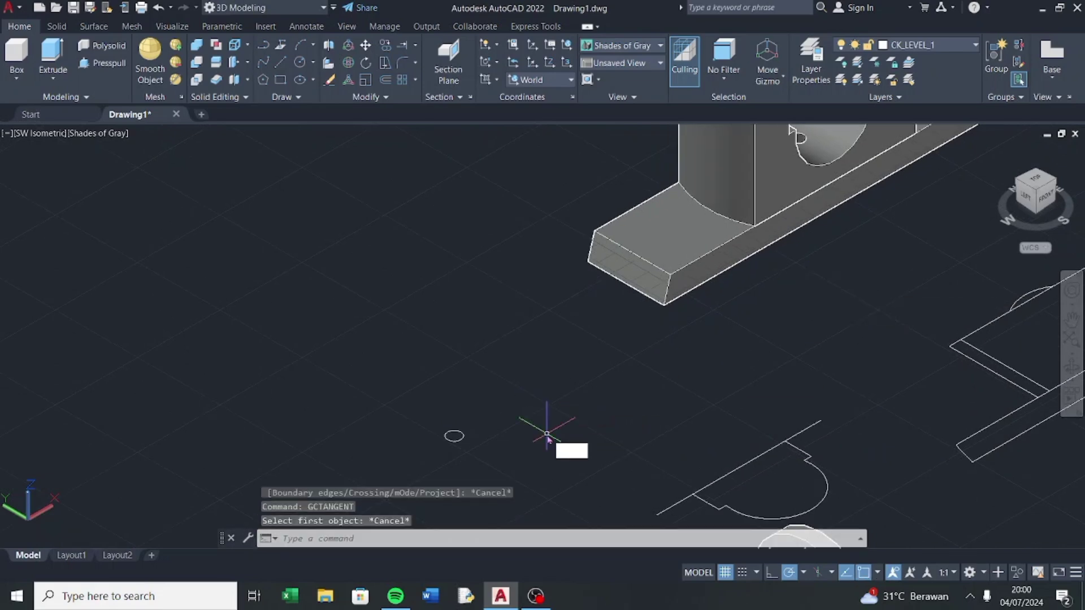
text(tan)
key(Escape)
Step: Draw a 28×28 square rectangle in the empty area
text(rec)
key(Return)
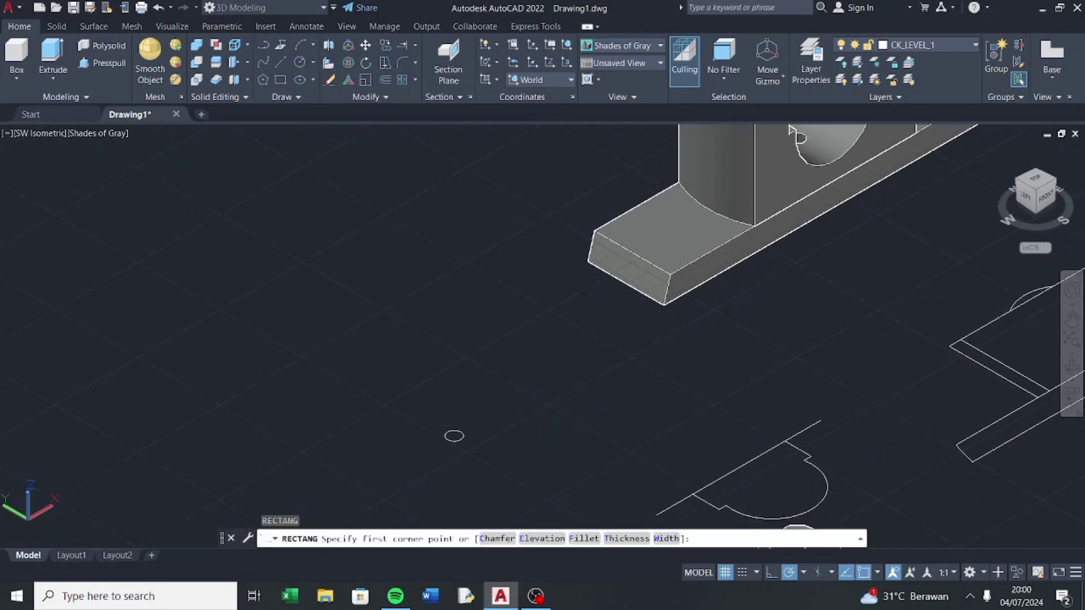
click(557, 430)
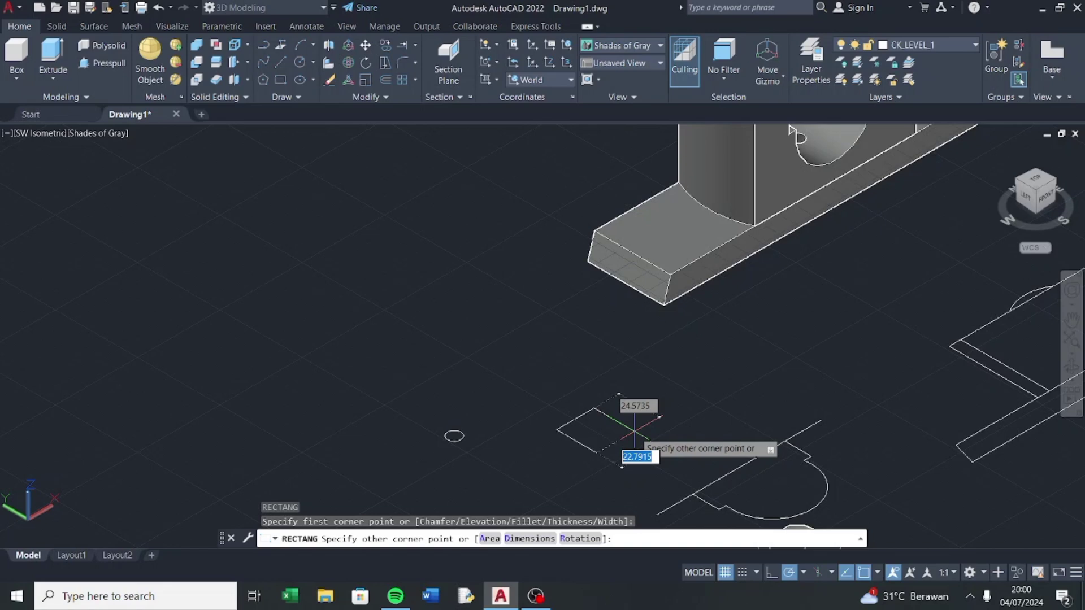
key(Return)
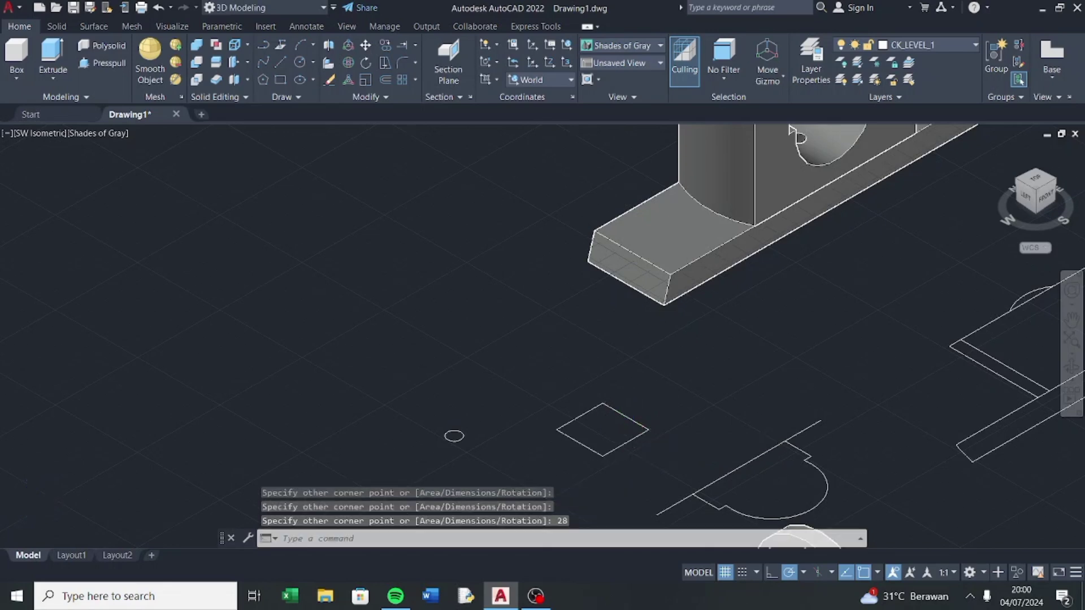
scroll(600, 509, up, 3)
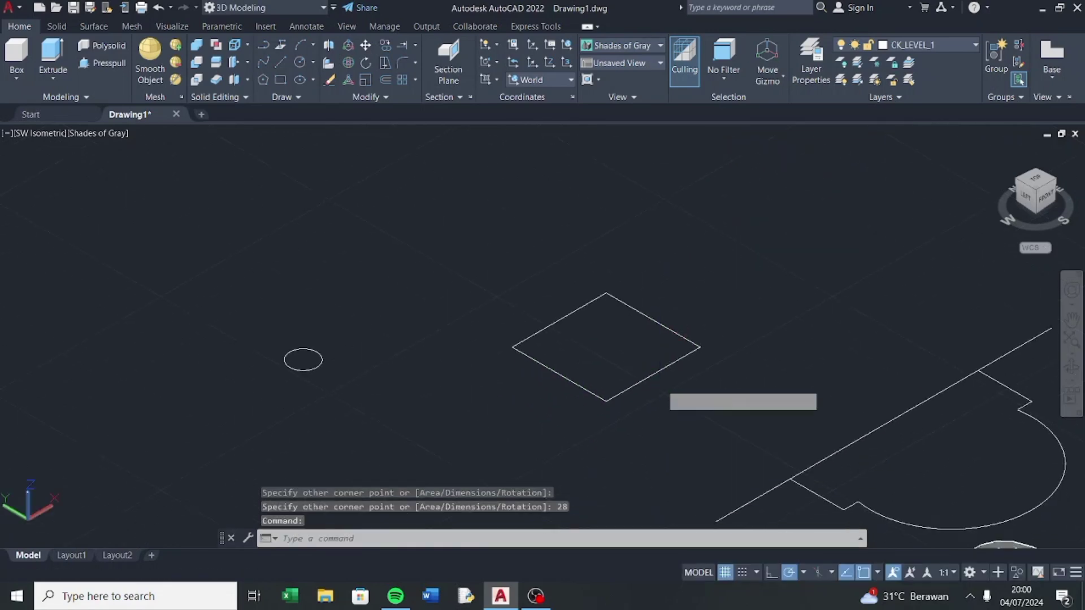
Step: Add a centred circle in the square and press-pull the area between them 10 units
text(c)
key(Return)
click(604, 346)
text(dd)
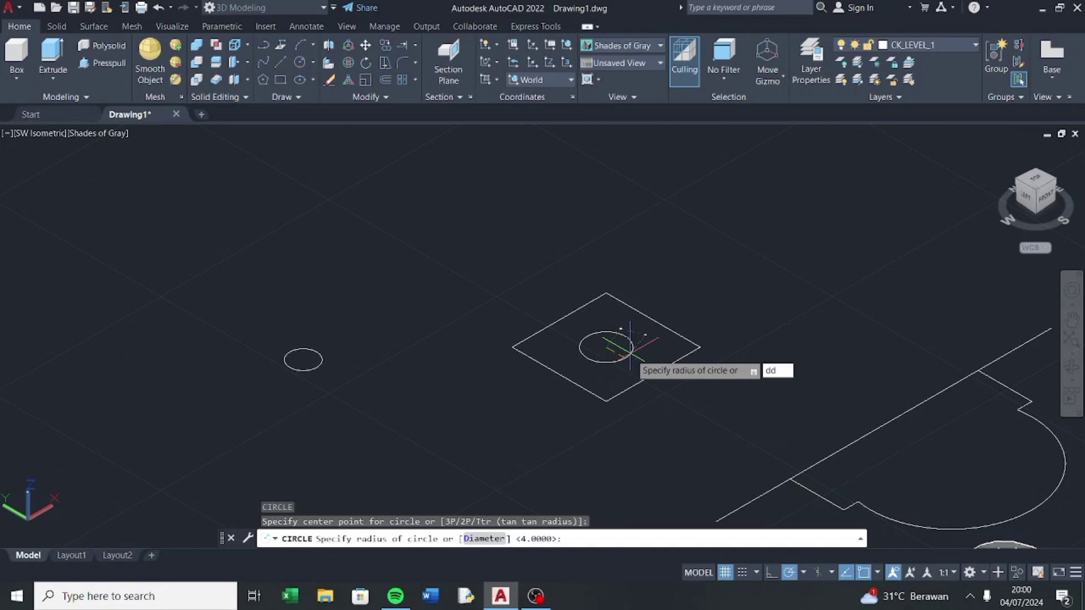
key(Return)
key(Return)
text(pp)
key(Return)
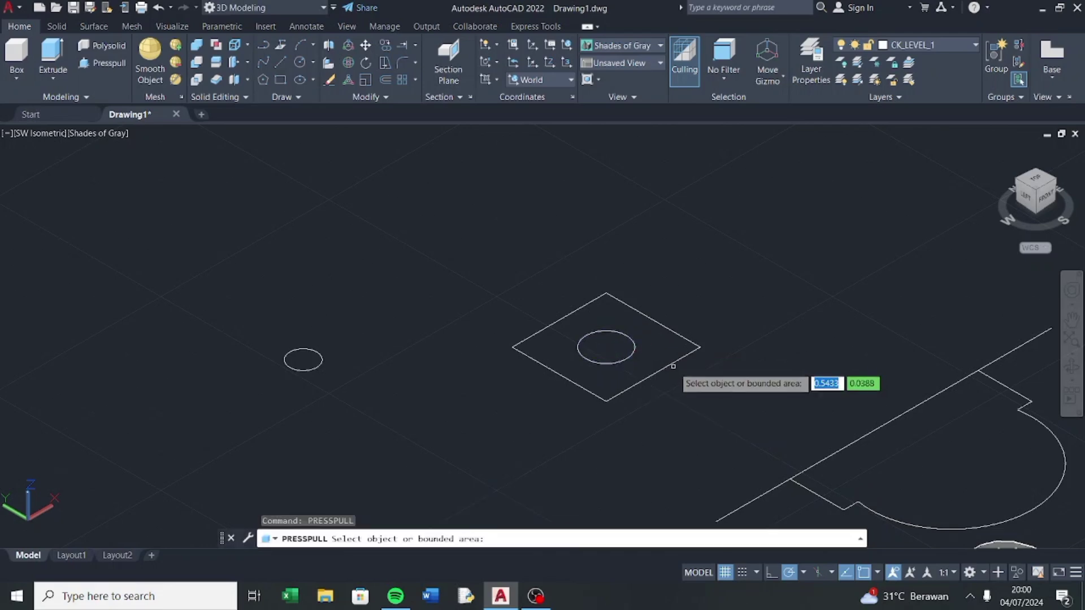
click(670, 361)
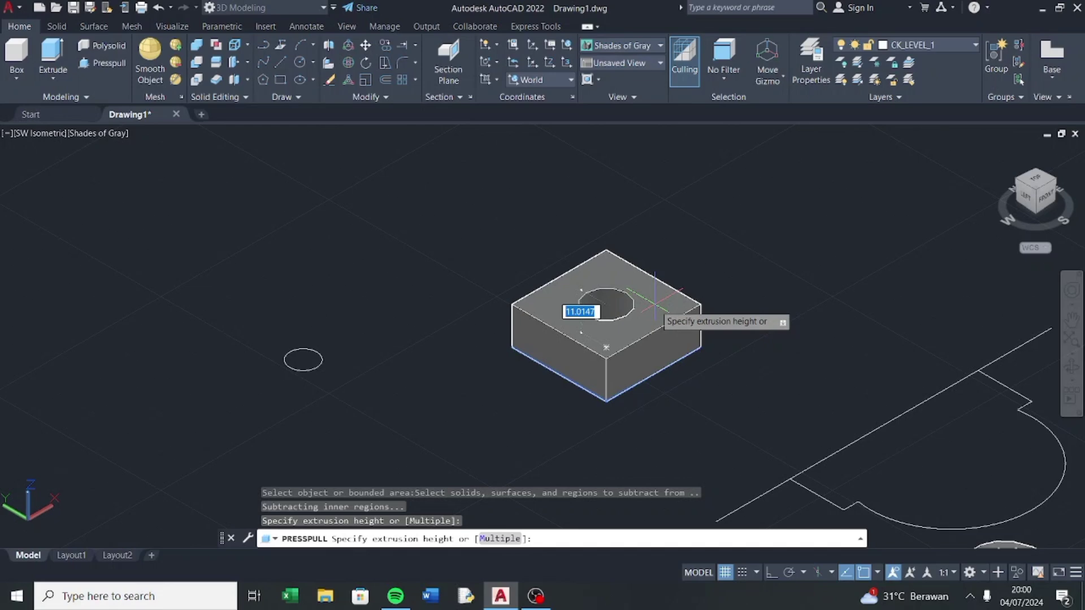
text(10)
key(Return)
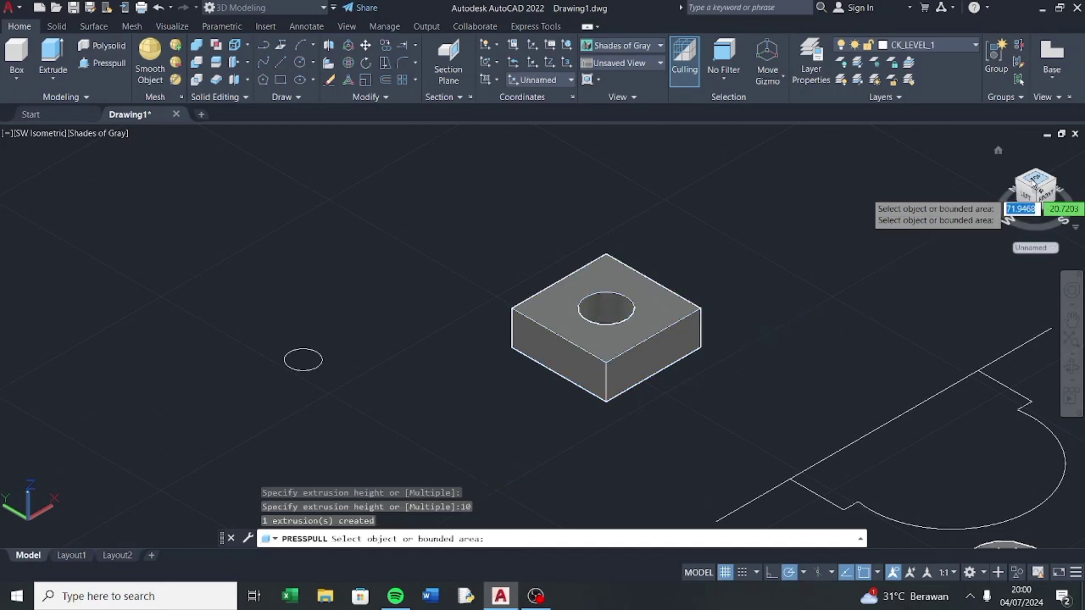
Step: From Top view, press-pull the circle in the square block's hole 70 units into a pin
click(1035, 184)
scroll(650, 316, up, 3)
scroll(666, 314, up, 3)
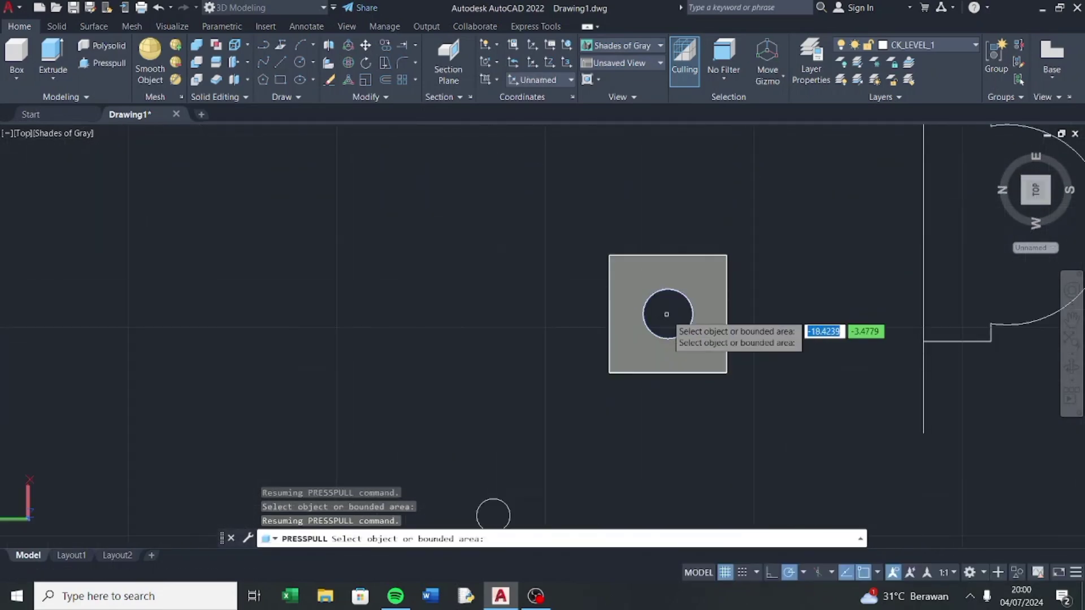
click(666, 314)
text(70)
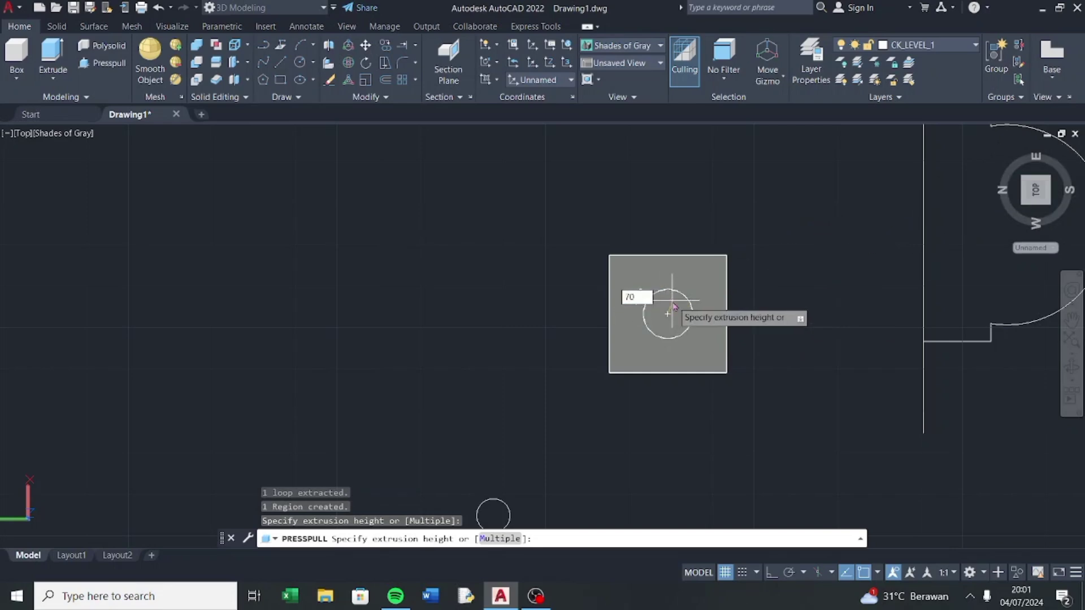
key(Return)
key(Return)
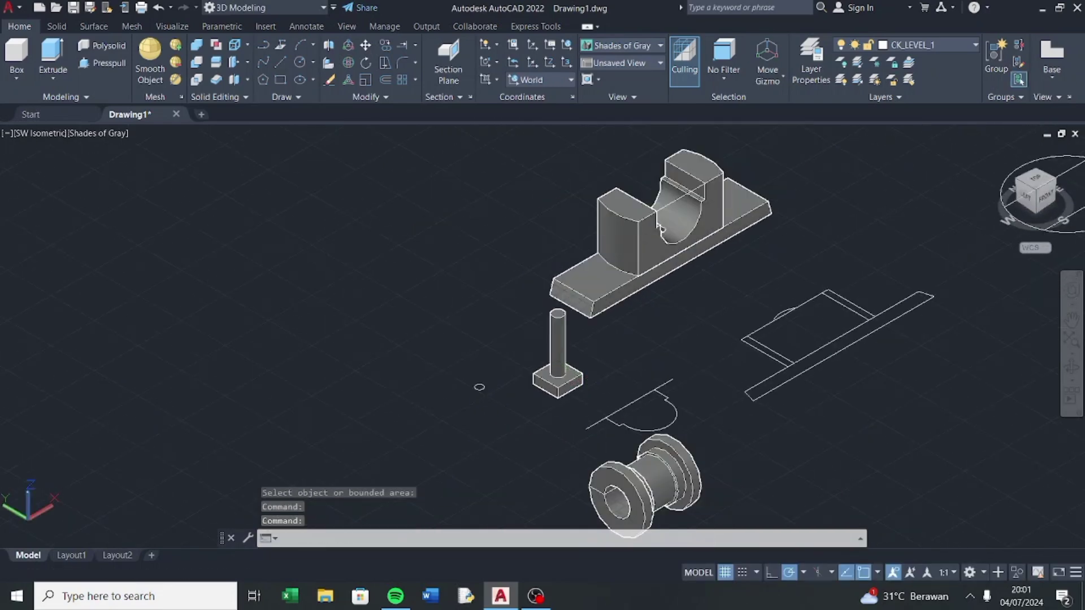
scroll(577, 357, up, 3)
Step: Move the pin cylinder 2 units down along its Z axis
click(541, 332)
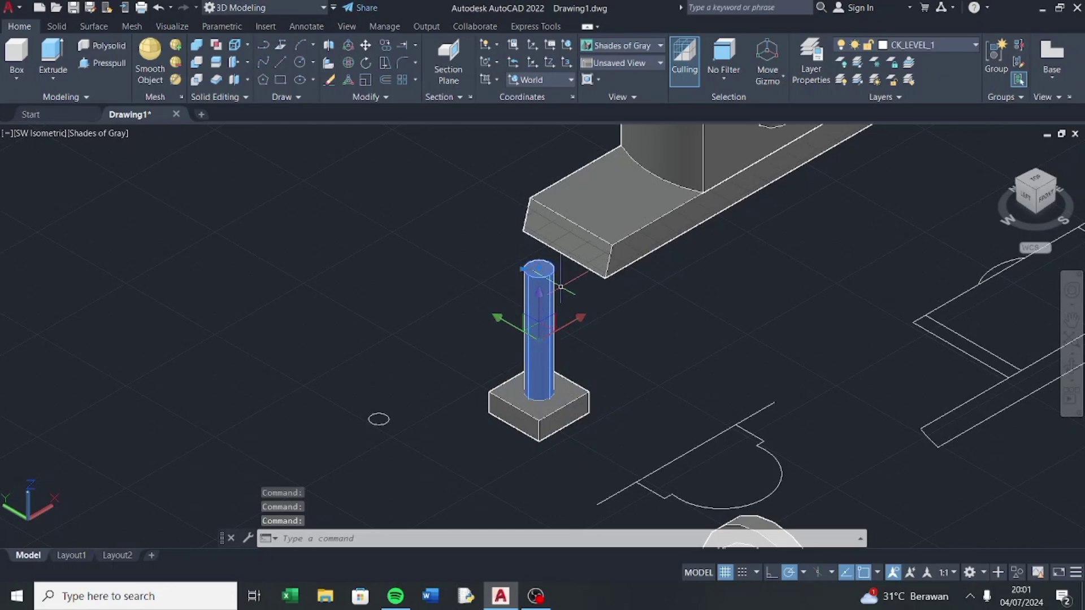
click(539, 324)
text(2)
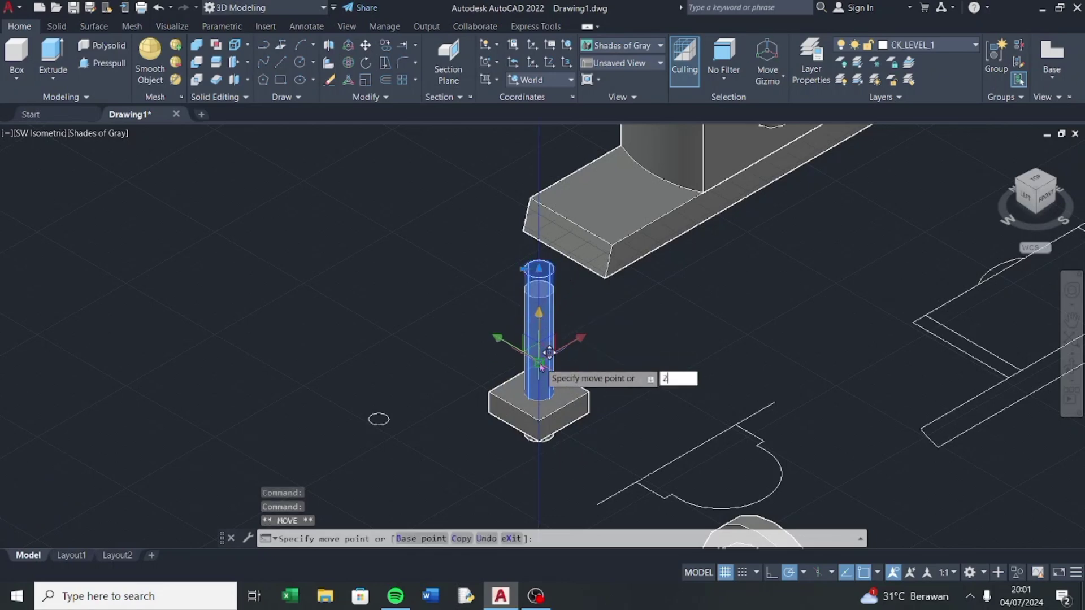
key(Return)
scroll(549, 352, up, 1)
key(Escape)
Step: Union the pin with its square base into one solid
text(uni)
key(Return)
click(522, 339)
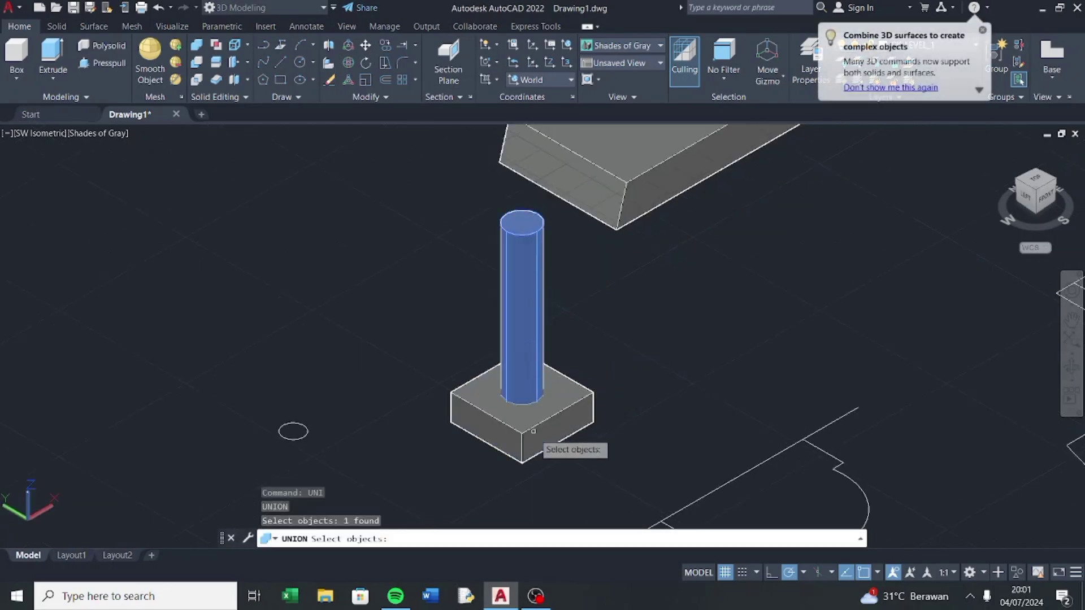
click(532, 431)
key(Return)
scroll(540, 385, down, 4)
scroll(672, 175, up, 4)
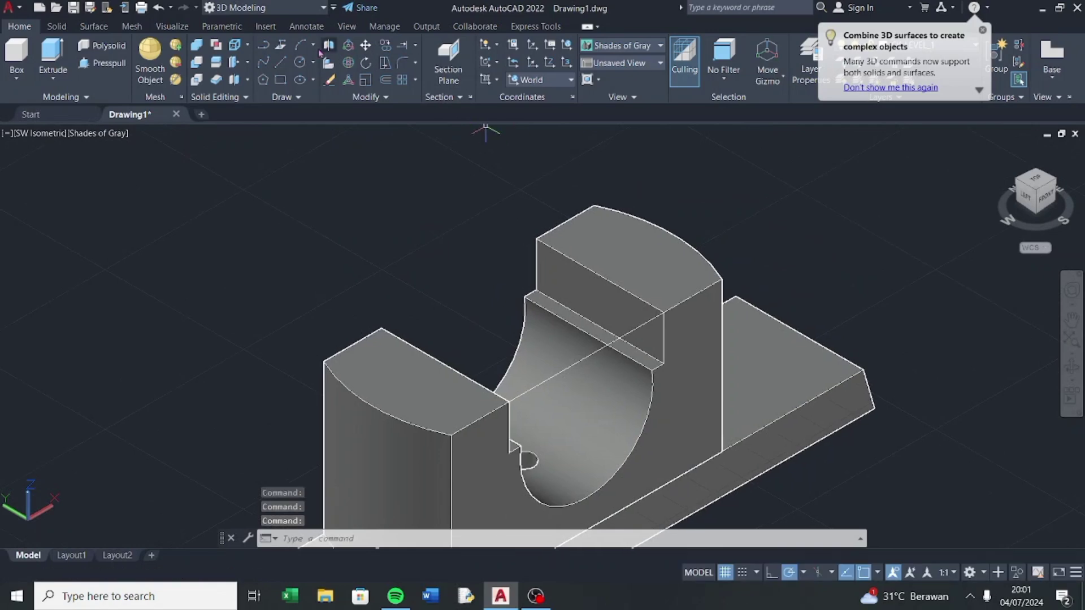
click(281, 62)
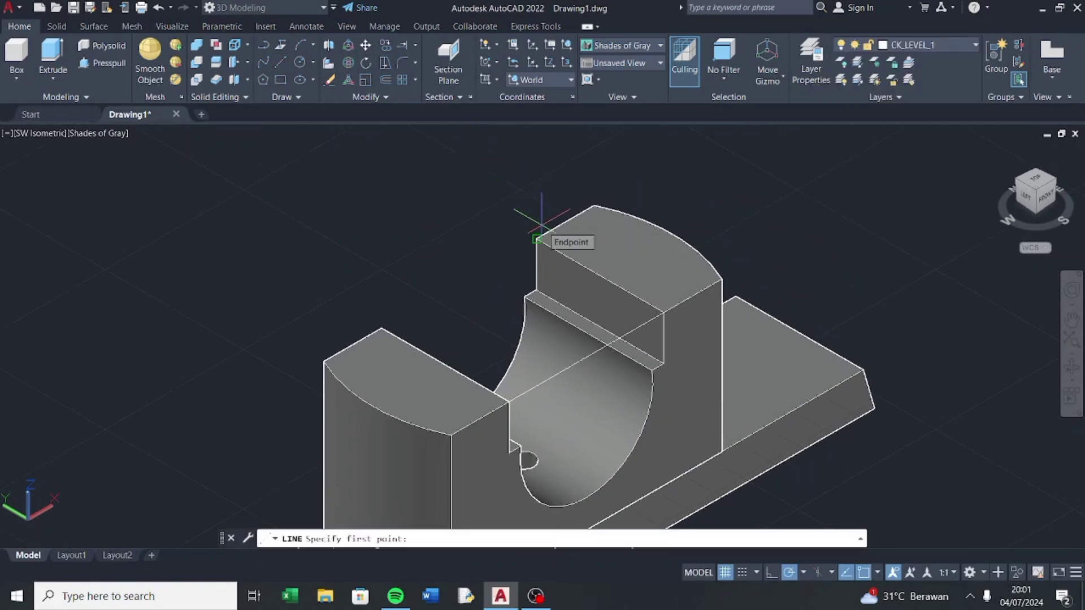
Step: Start trial lines at the bracket's top edge and bearing bore edge, cancelling both
scroll(574, 215, up, 3)
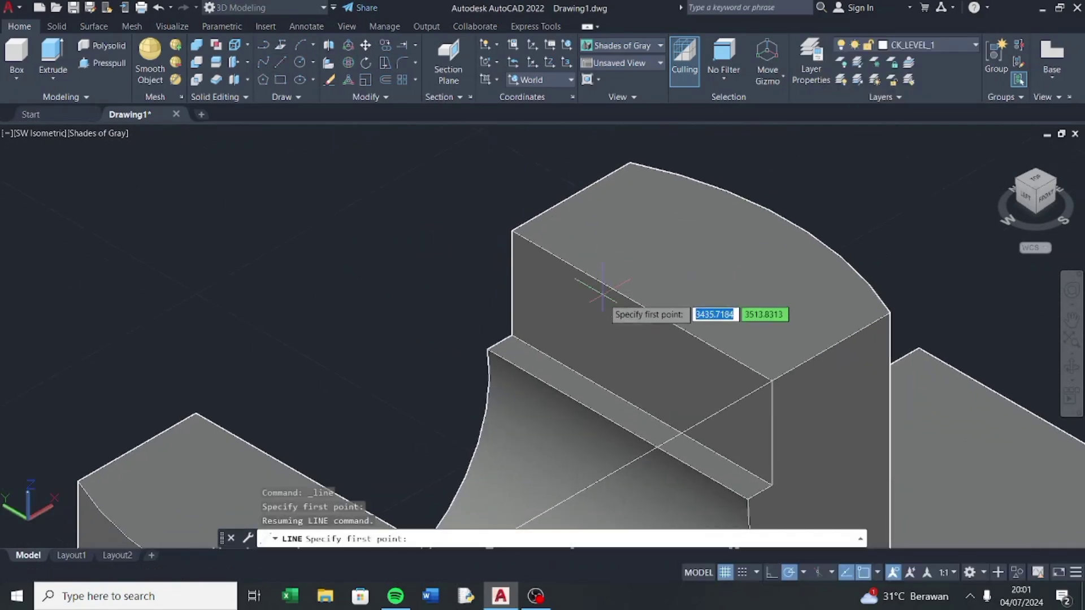
click(642, 306)
scroll(429, 395, up, 2)
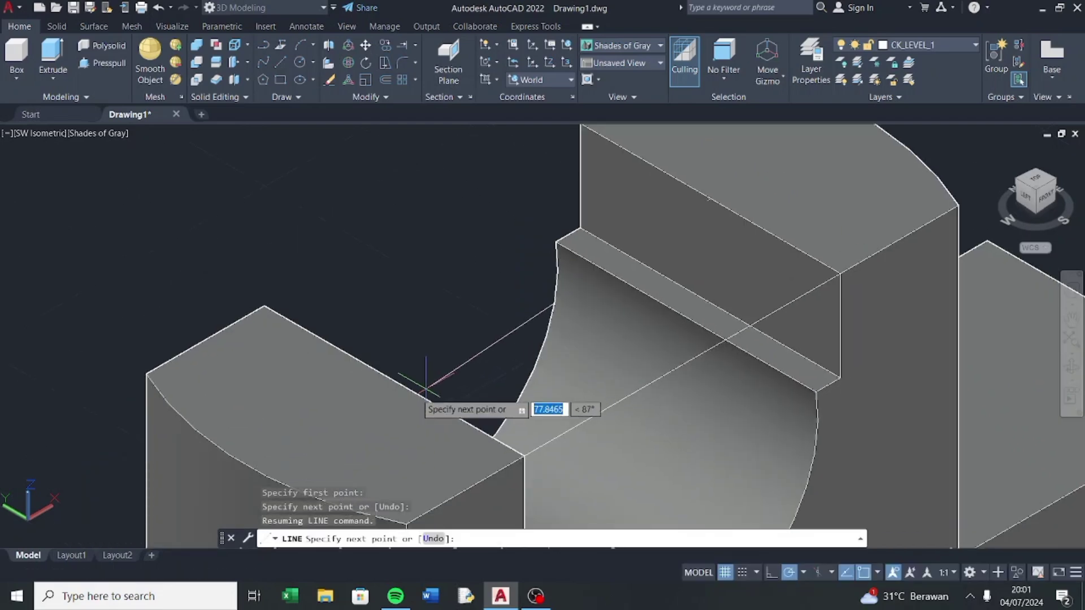
scroll(396, 384, up, 3)
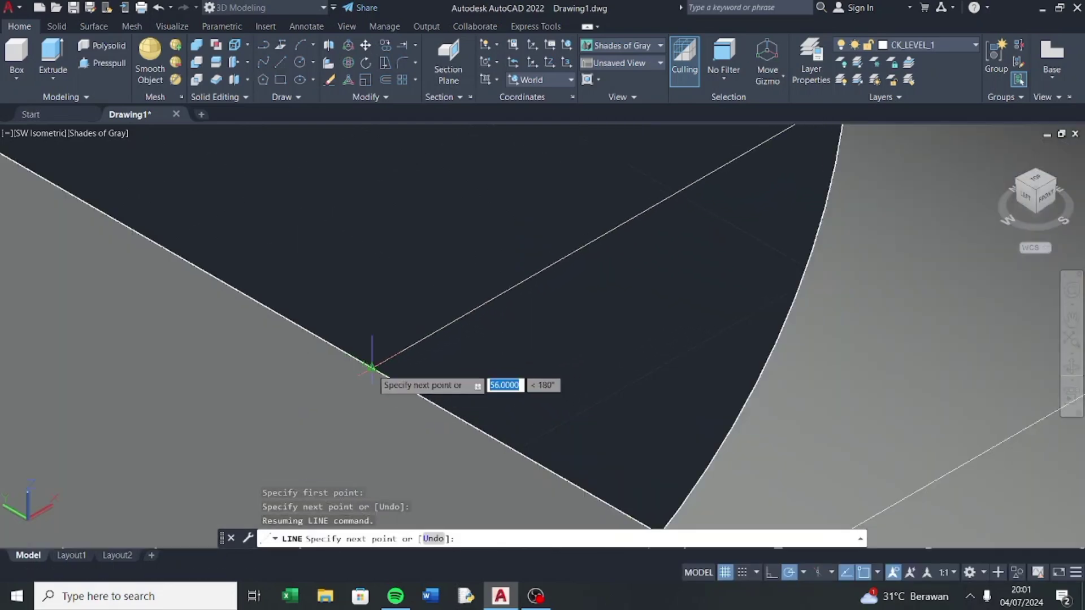
scroll(390, 379, down, 5)
key(Escape)
scroll(602, 311, up, 3)
key(Return)
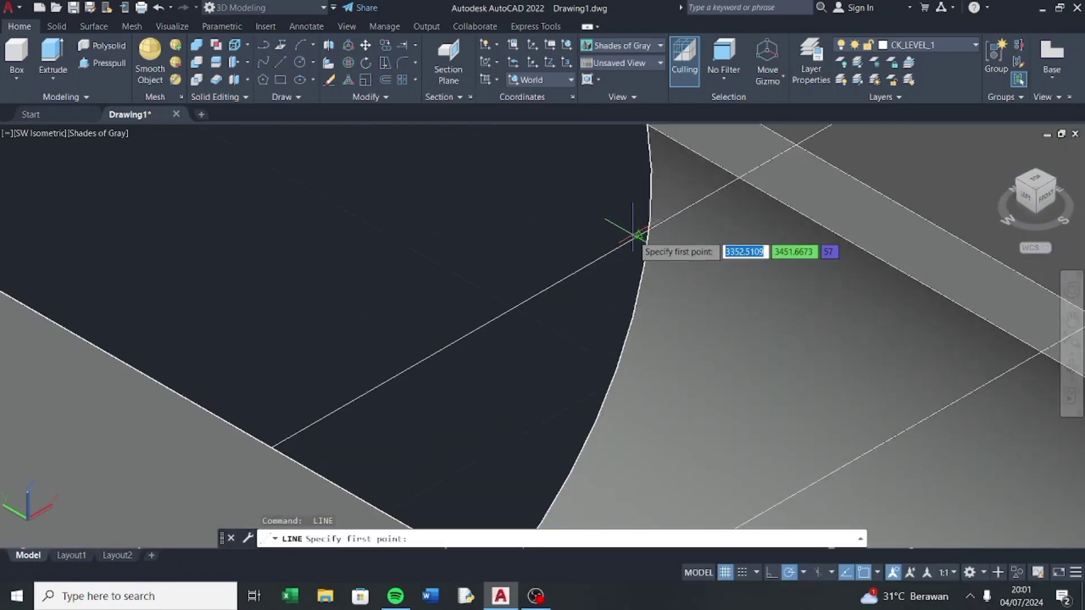
click(638, 235)
scroll(621, 249, down, 3)
scroll(592, 267, down, 1)
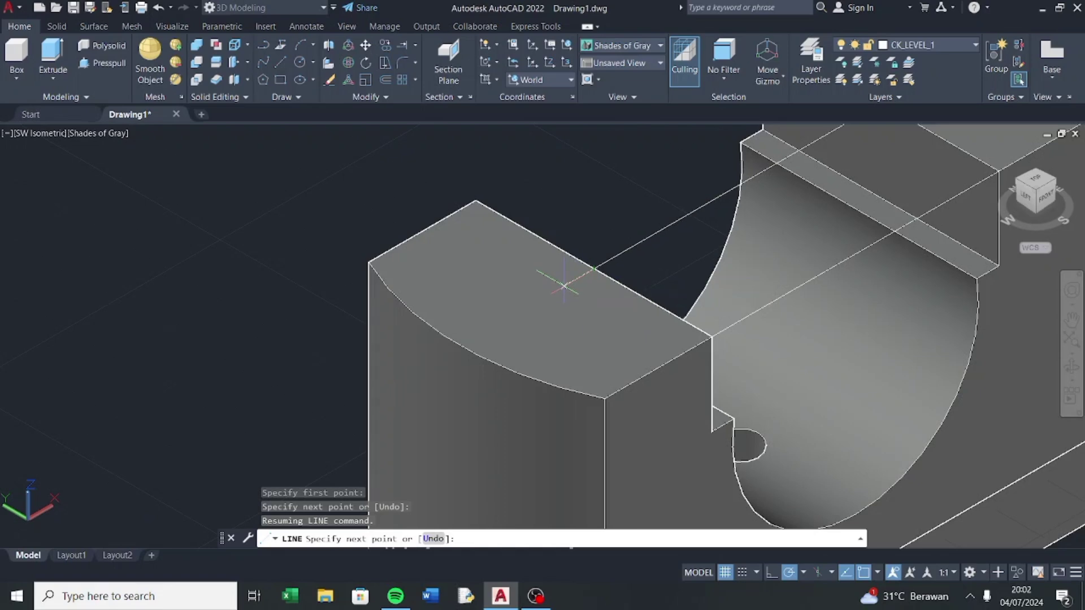
scroll(672, 309, down, 2)
text(39)
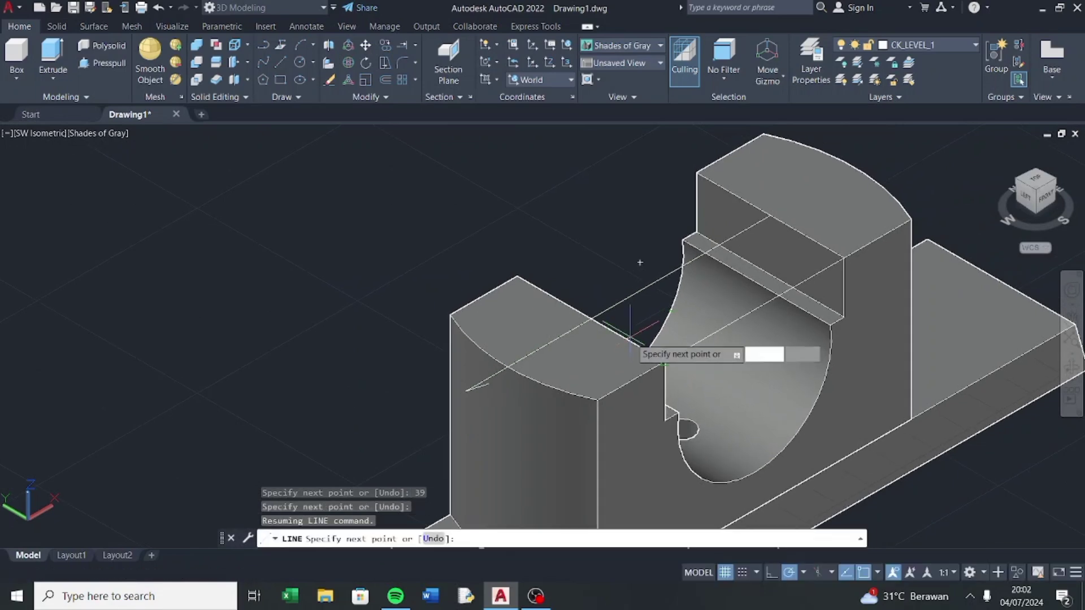
key(Escape)
scroll(441, 384, up, 4)
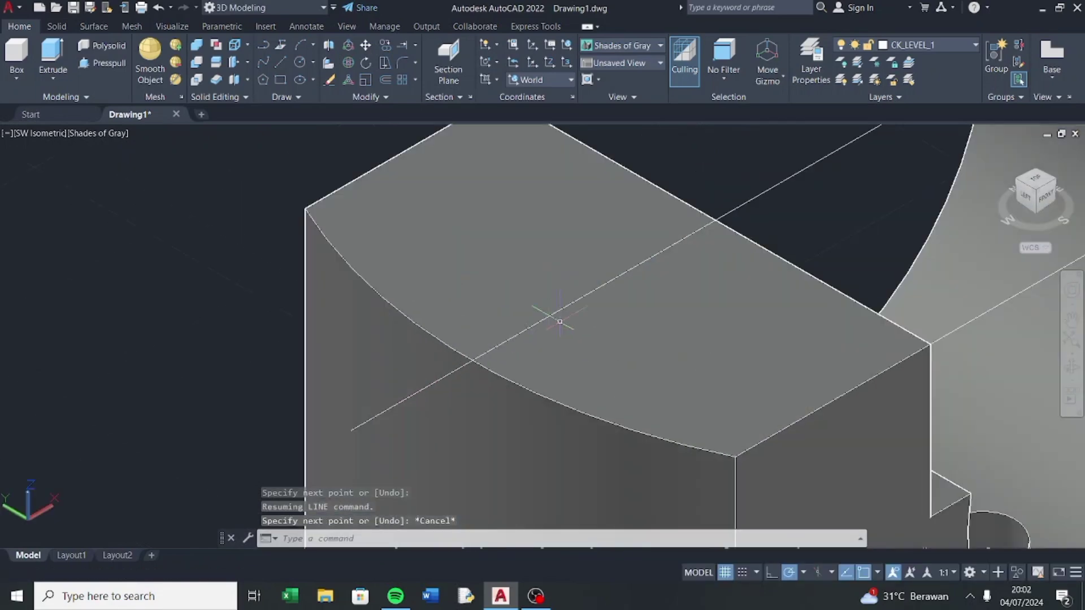
scroll(565, 339, down, 4)
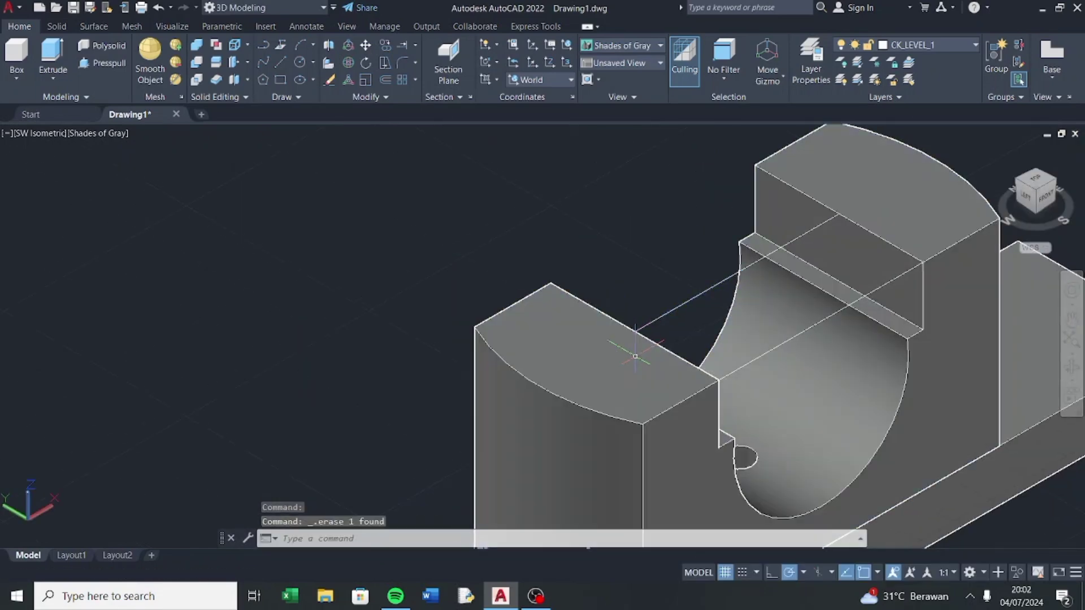
Step: Draw a 39-unit line starting on the bearing bore's edge
key(Delete)
scroll(771, 278, up, 3)
key(Escape)
text(l)
key(Return)
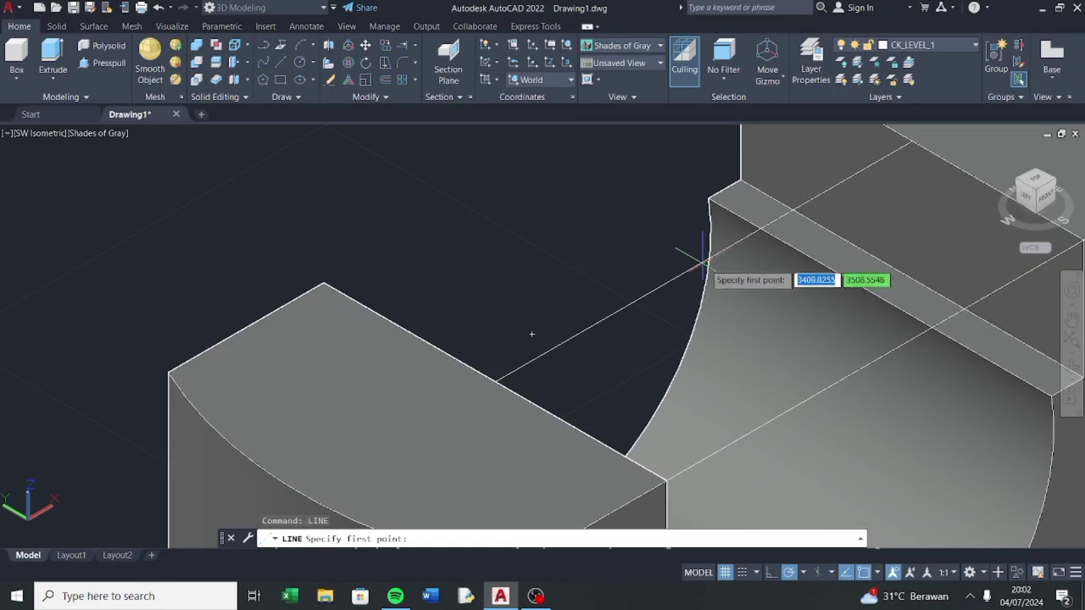
click(704, 263)
key(Return)
key(Escape)
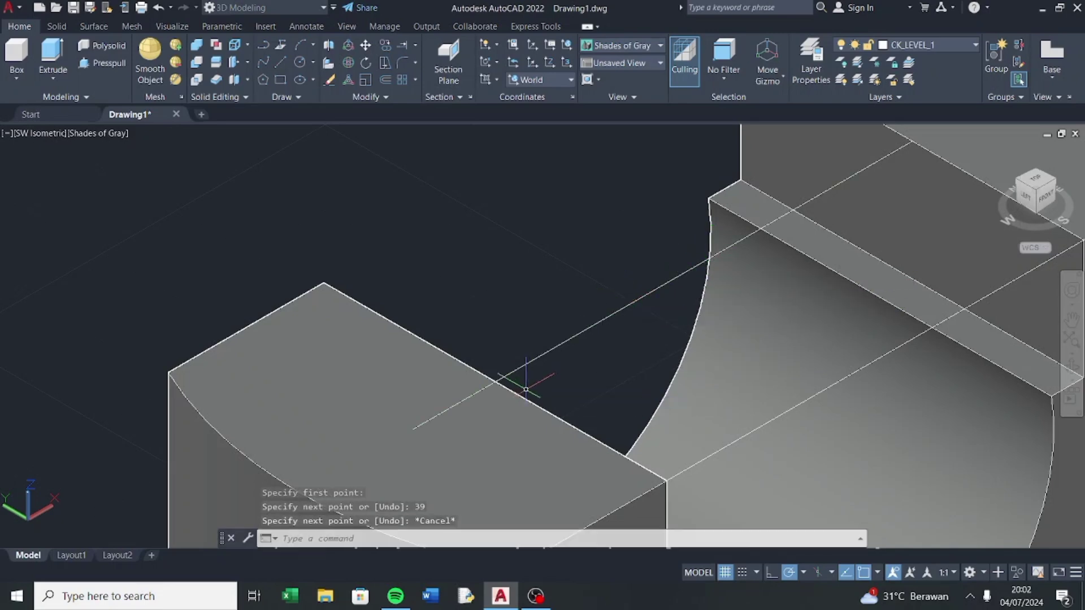
scroll(523, 368, down, 5)
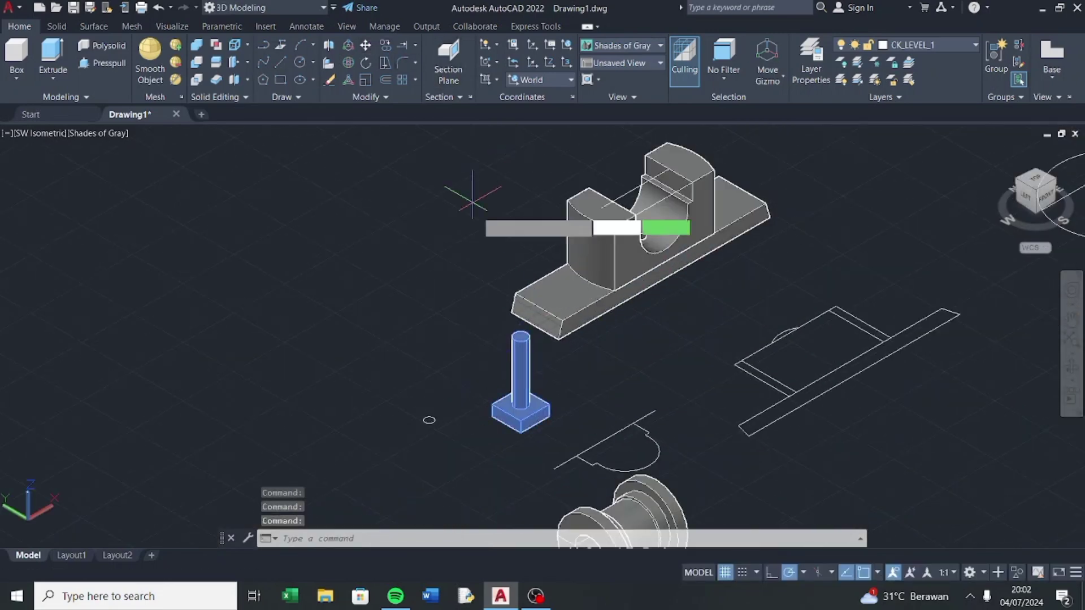
Step: Finish moving the pin from its top point onto the support
scroll(528, 356, up, 3)
click(532, 358)
scroll(669, 291, up, 2)
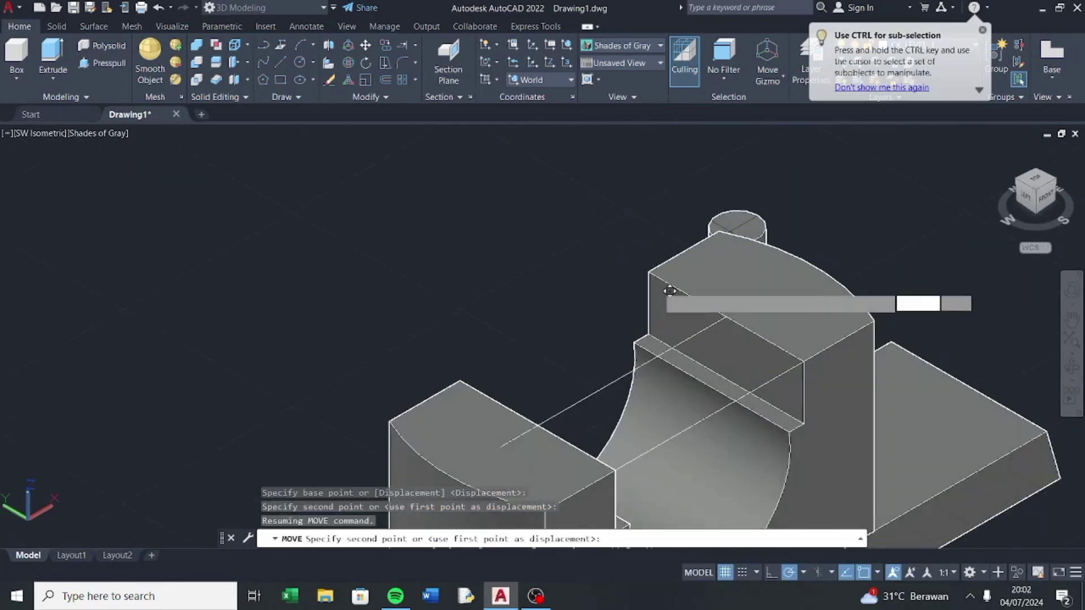
scroll(670, 290, down, 2)
middle_drag(569, 382, 650, 288)
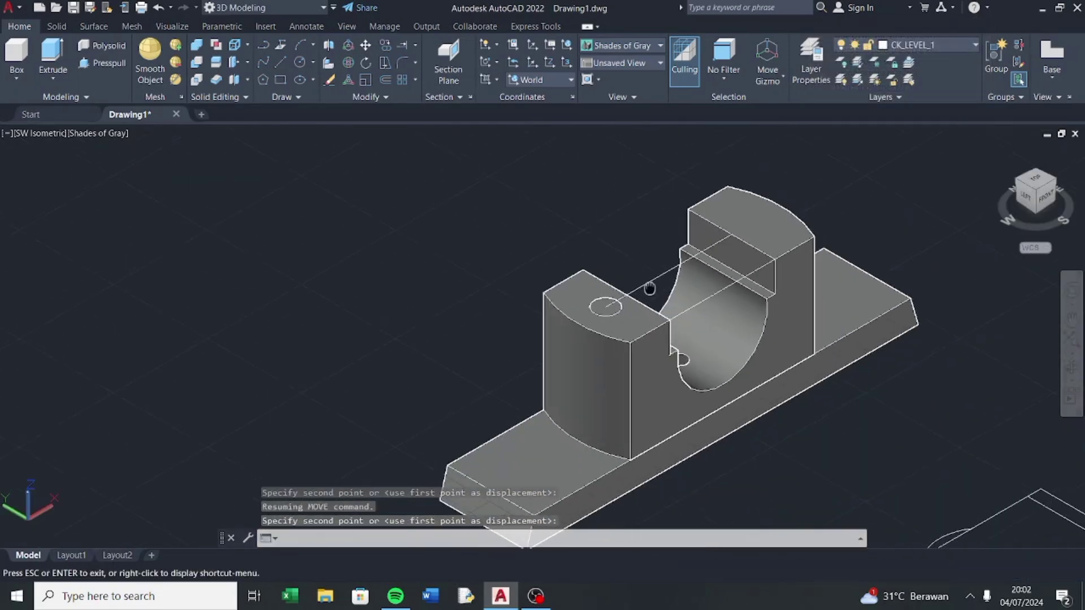
click(651, 289)
scroll(659, 266, up, 4)
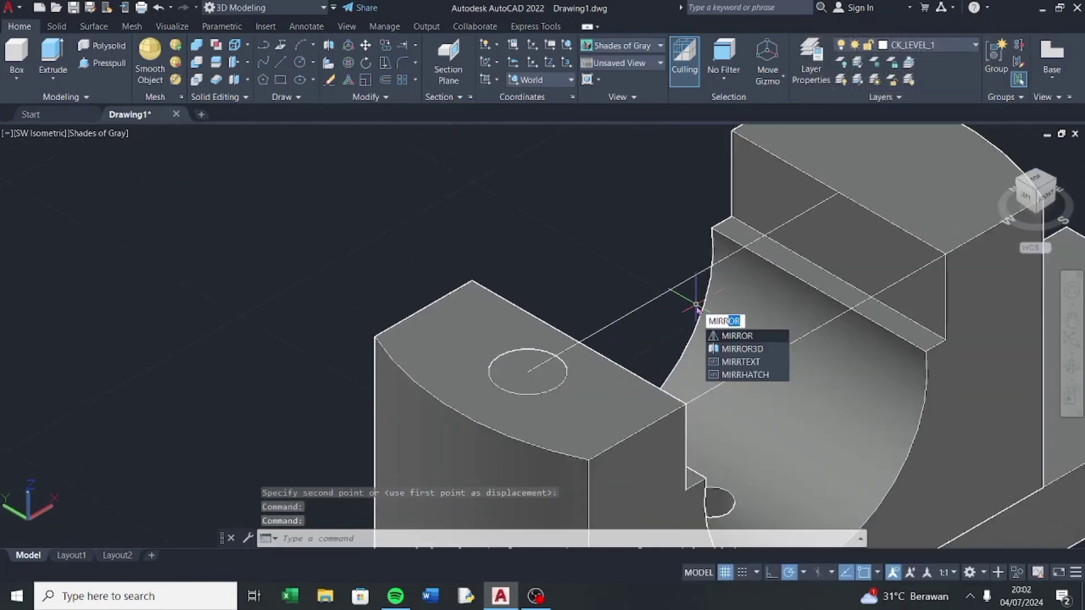
Step: Mirror the pin in 3D across the YZ plane onto the opposite support, keeping the original
key(Down)
key(Return)
key(Return)
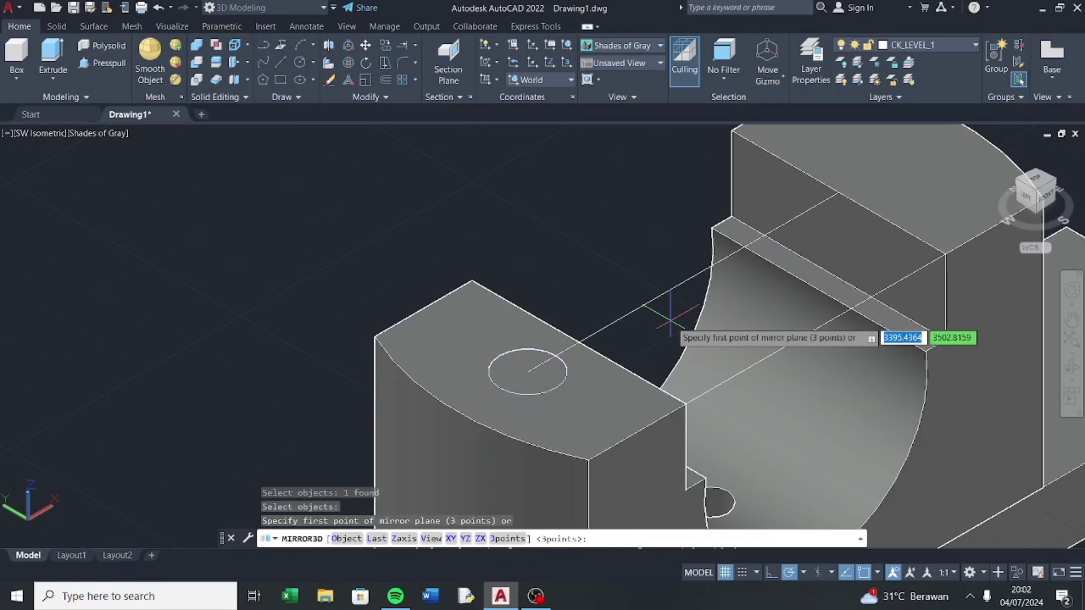
text(yz)
key(Return)
scroll(678, 289, up, 3)
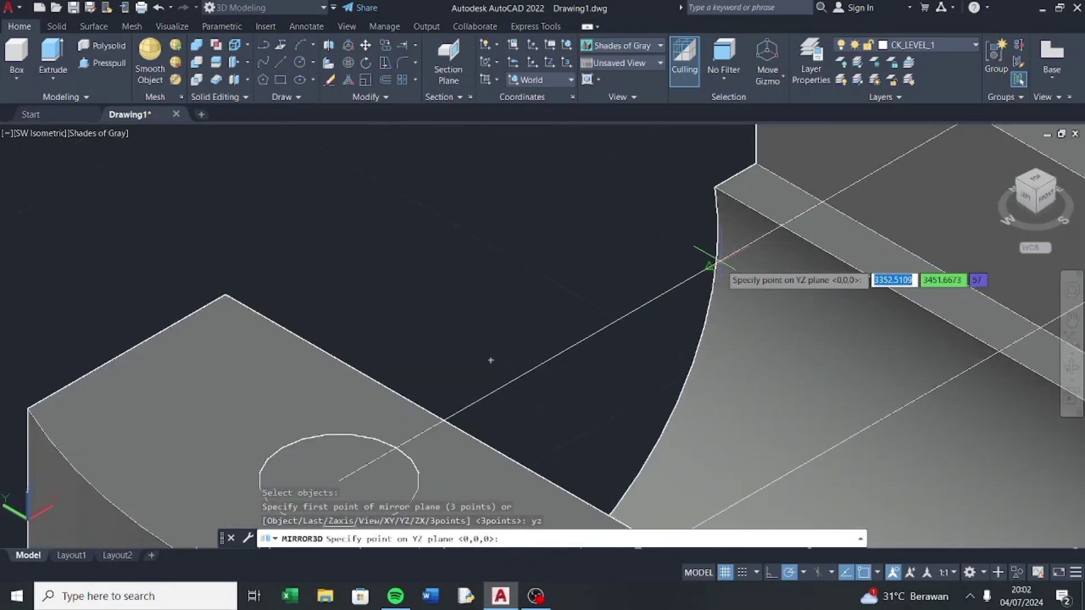
click(709, 266)
key(Return)
scroll(709, 267, down, 3)
scroll(791, 260, down, 1)
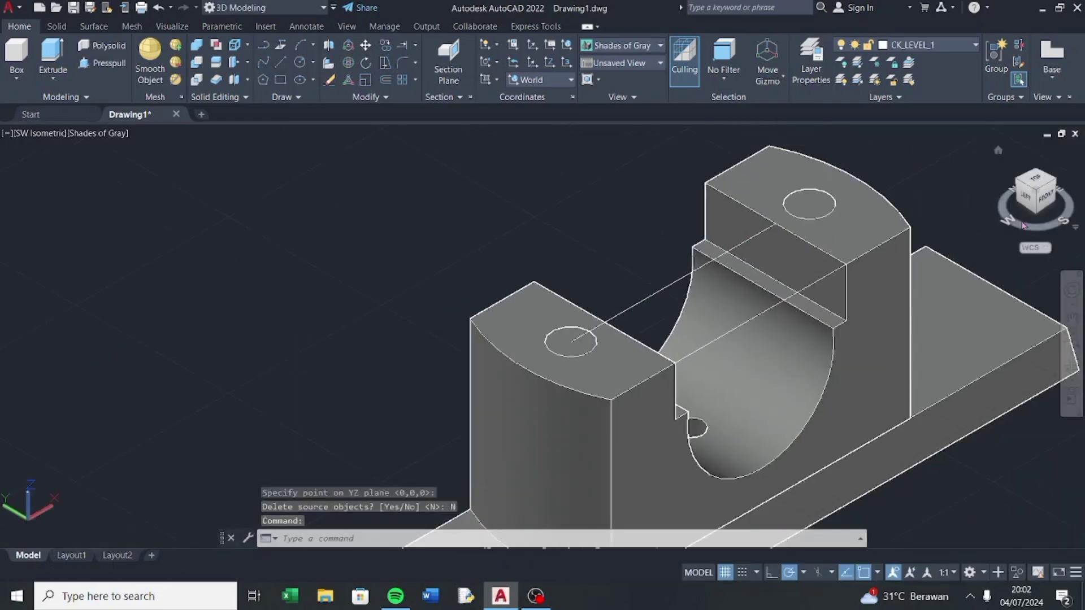
Step: Subtract the two square cutters from the base and support blocks
drag(1038, 213, 1045, 181)
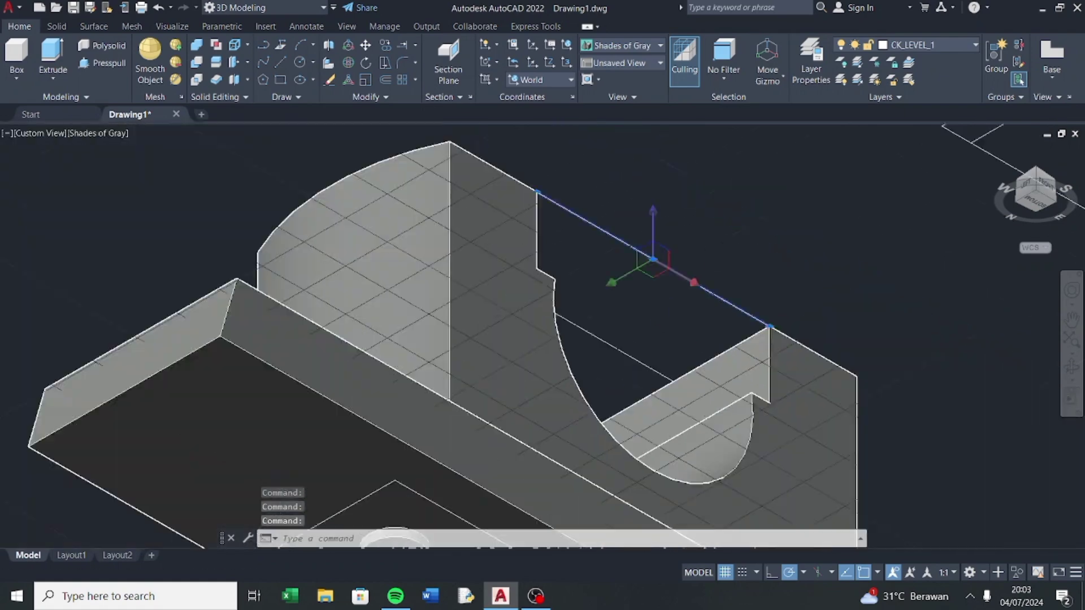
text(su)
key(Return)
click(593, 362)
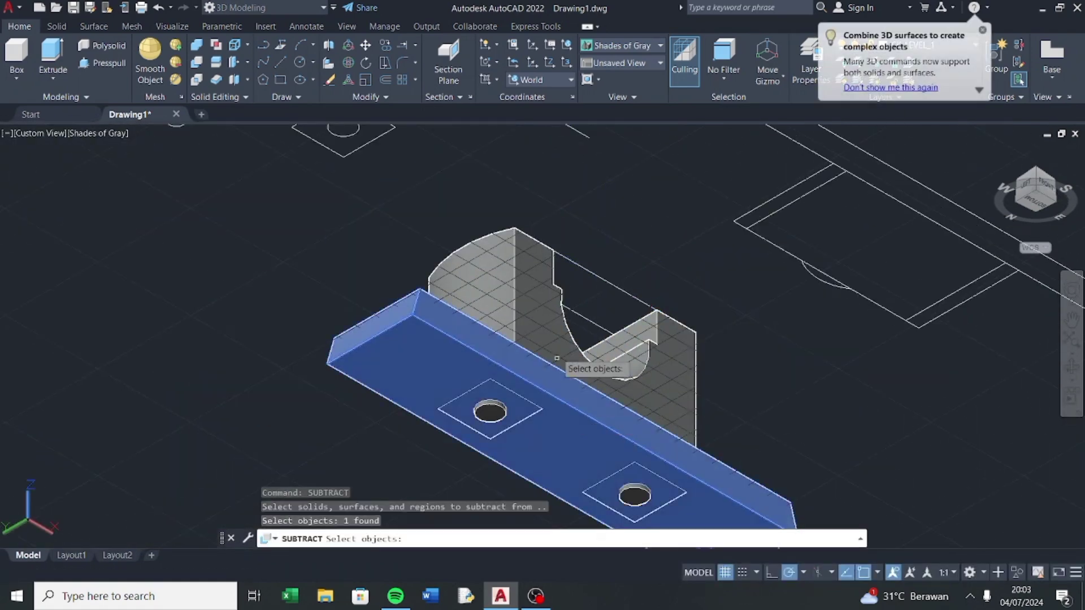
click(551, 347)
key(Return)
click(496, 418)
click(629, 491)
key(Return)
click(1012, 170)
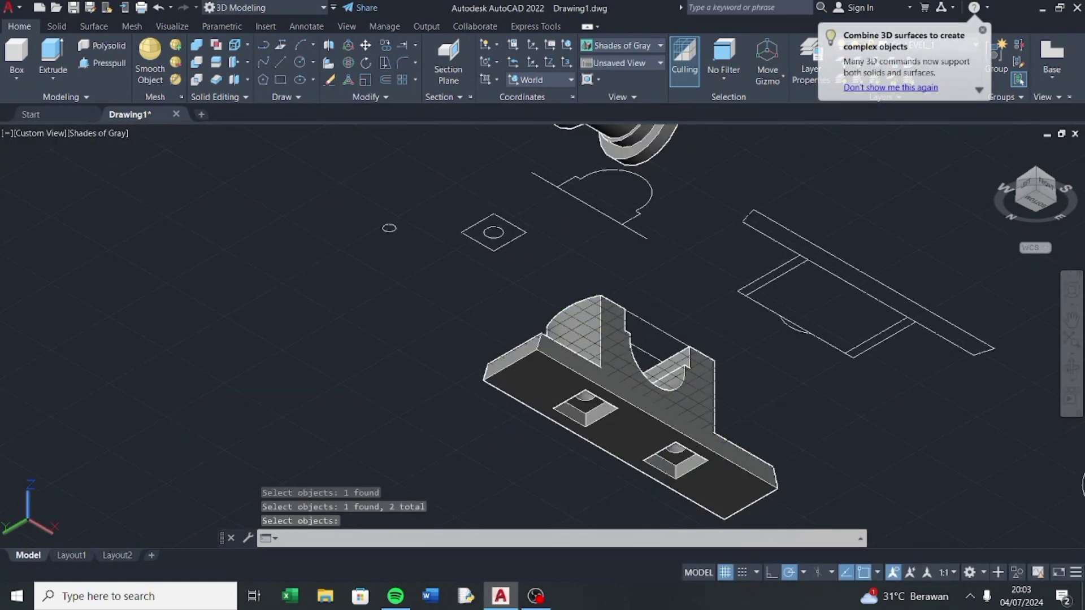
scroll(529, 368, up, 2)
Step: Draw a radius-6 circle in empty space and switch to Top view
scroll(641, 304, up, 2)
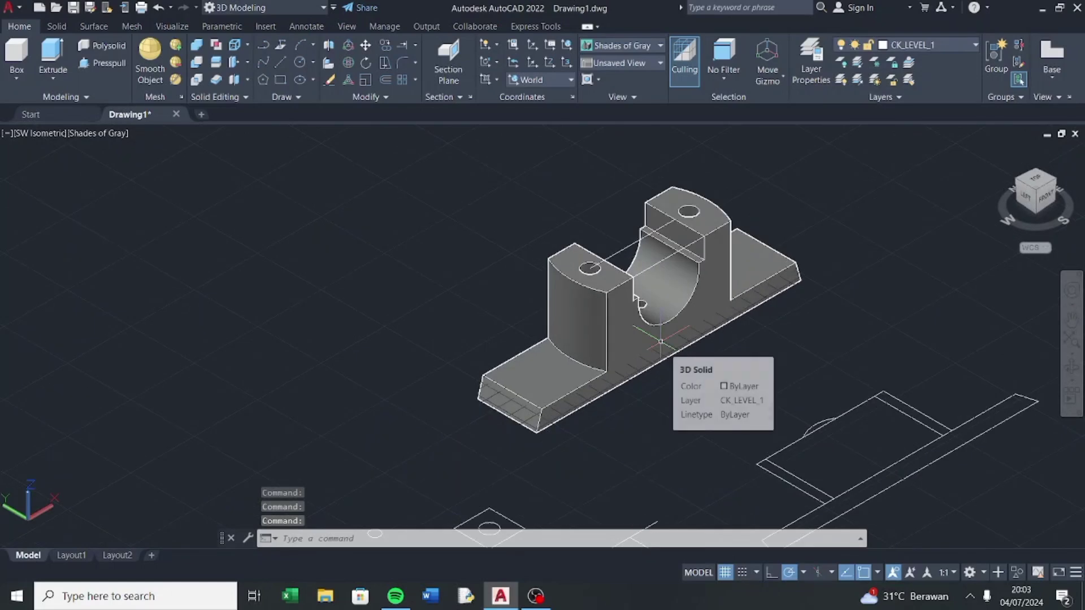
text(c)
key(Return)
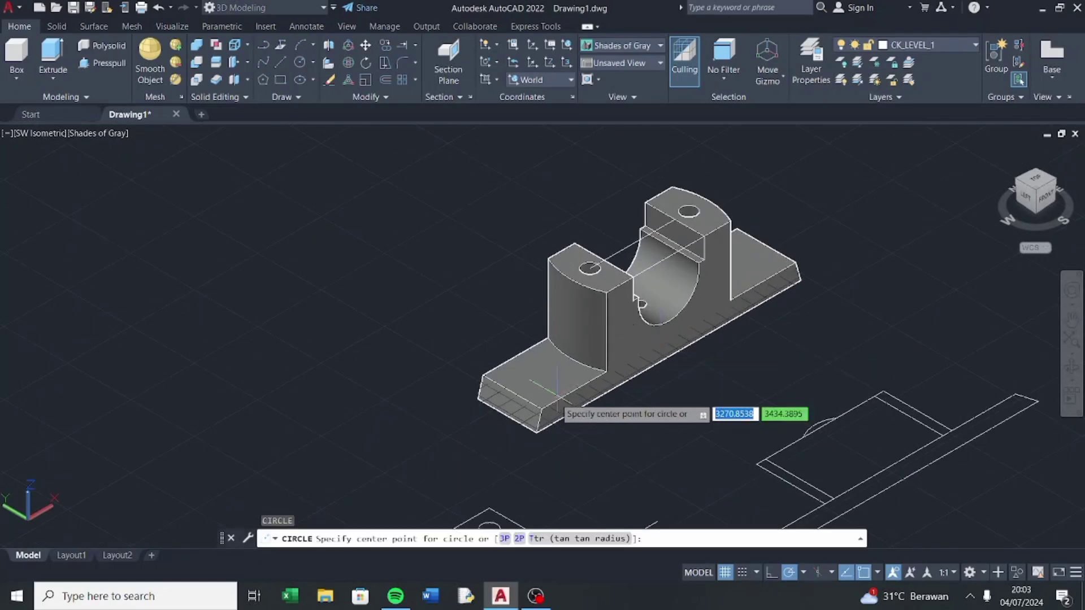
scroll(554, 395, down, 5)
click(499, 354)
text(6)
key(Return)
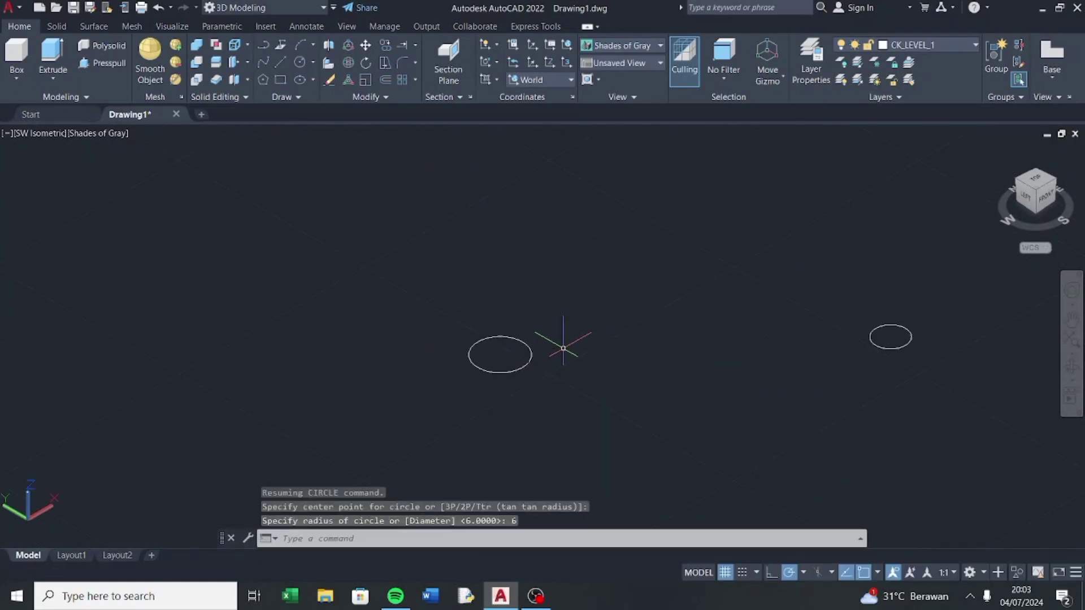
drag(582, 311, 430, 389)
click(1034, 180)
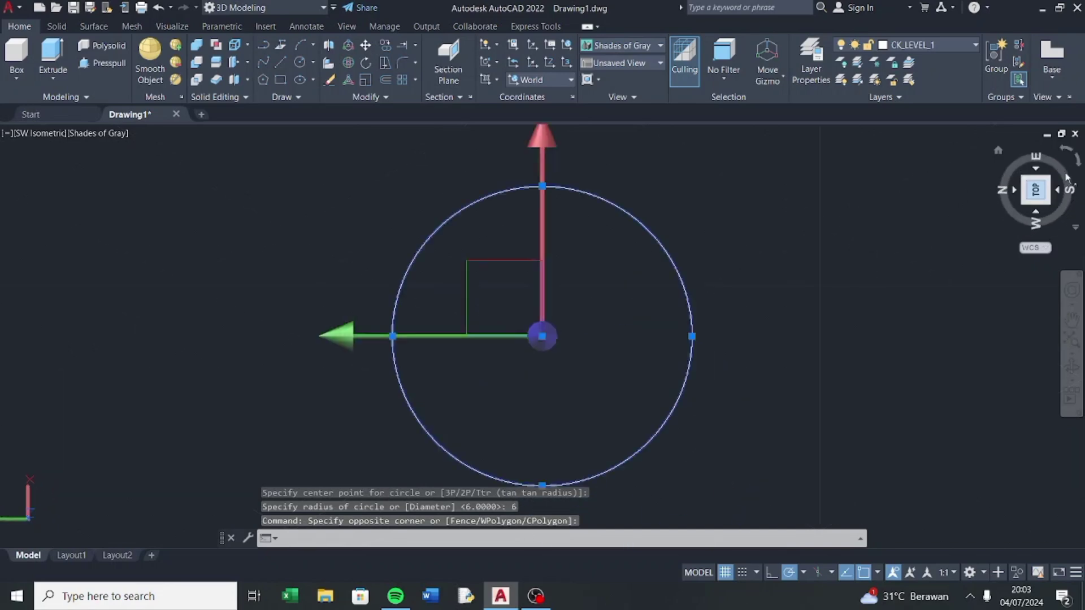
key(Escape)
Step: Draw a line from the circle's top quadrant
text(l)
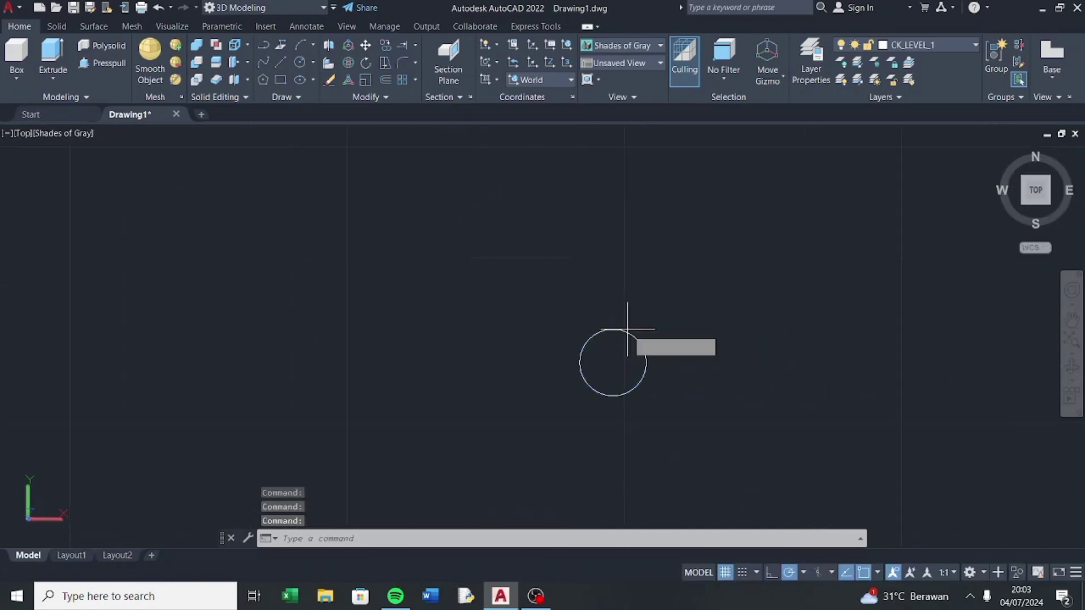
key(Return)
click(597, 329)
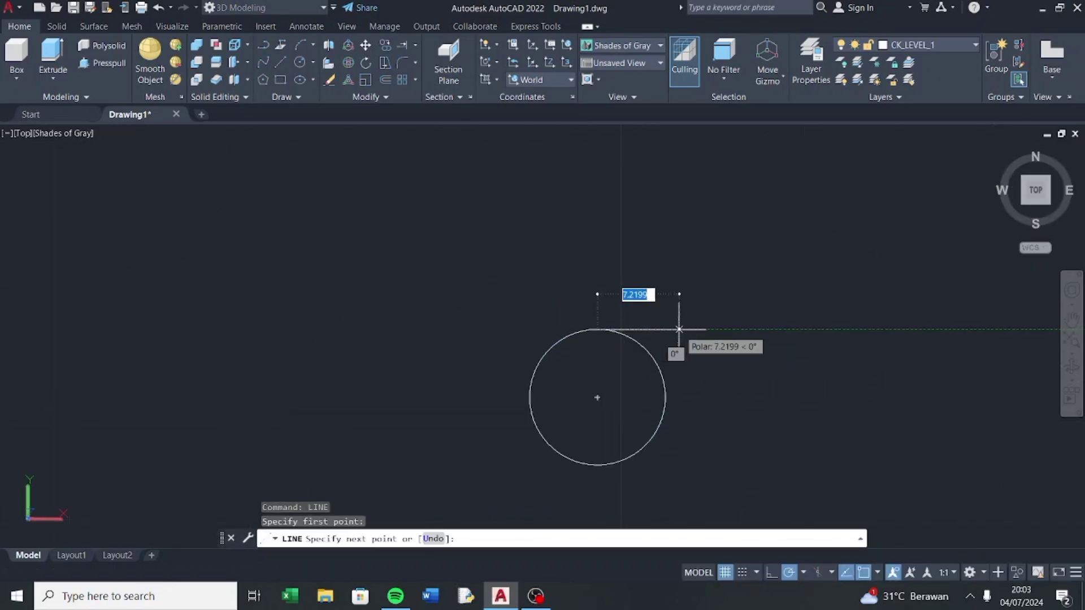
text(8)
key(Escape)
text(tr)
key(Return)
click(684, 350)
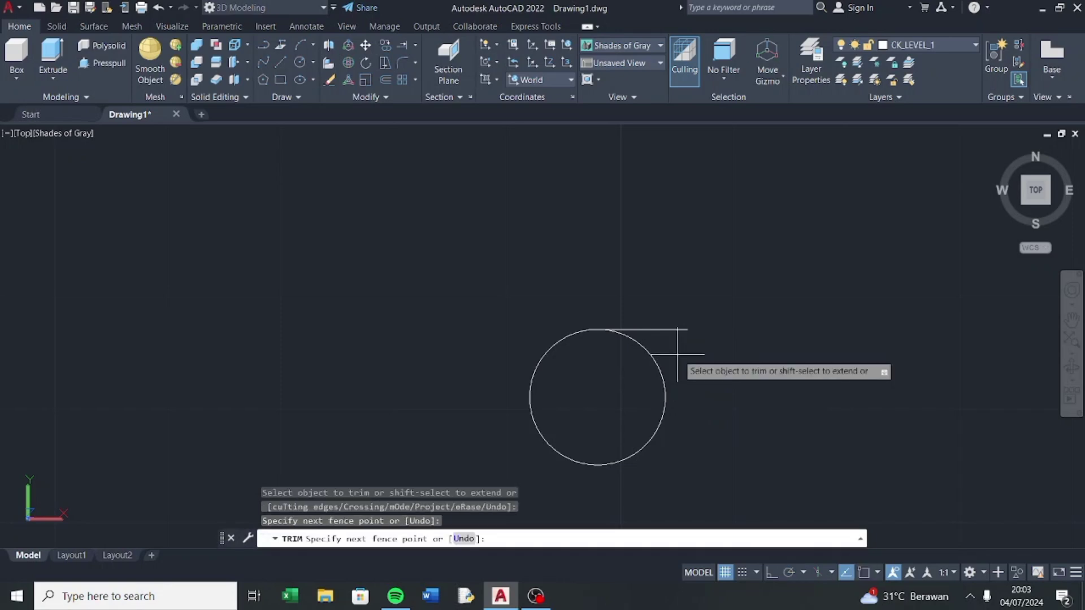
key(Escape)
Step: Draw an 8-unit line from the bottom quadrant and trim away the circle's right half
text(l)
key(Return)
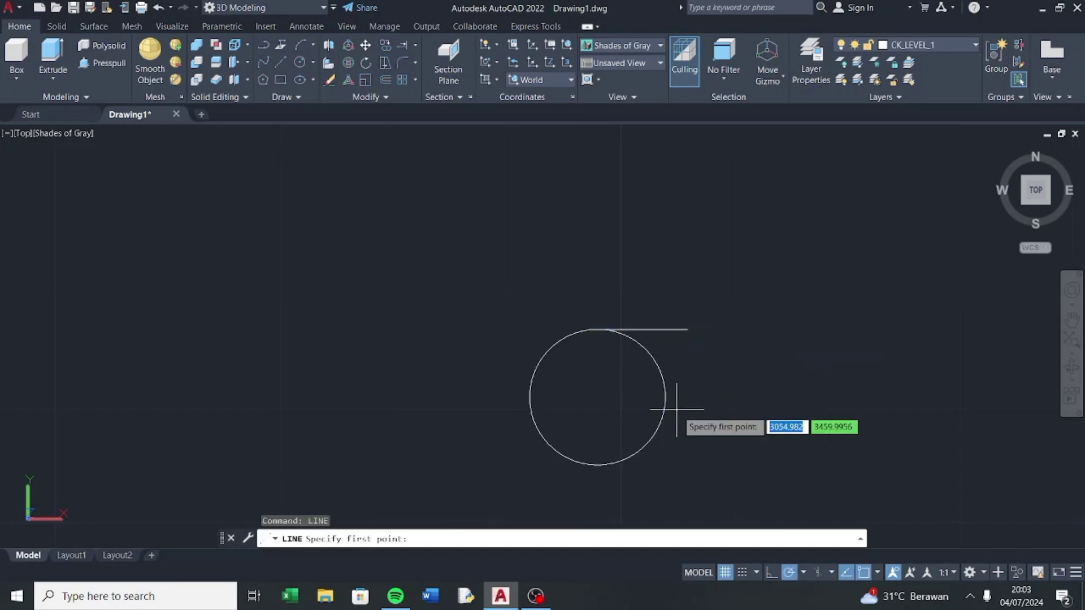
click(597, 465)
text(8.2683)
key(Return)
key(Escape)
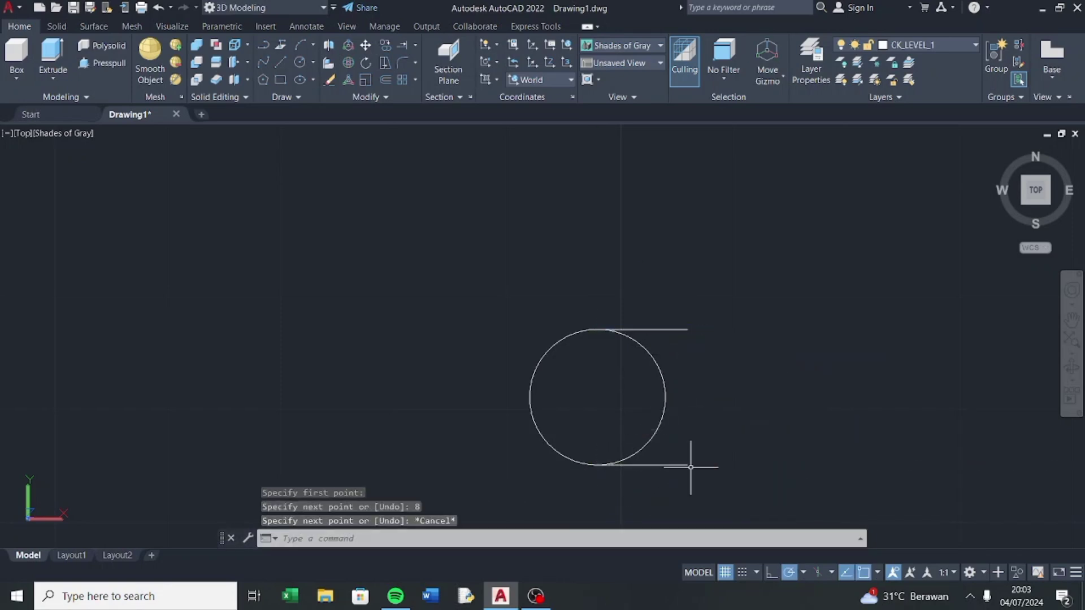
key(r)
key(Return)
click(664, 396)
key(Escape)
Step: Mirror the remaining arc, then undo because the original arc was deleted
click(582, 381)
click(516, 412)
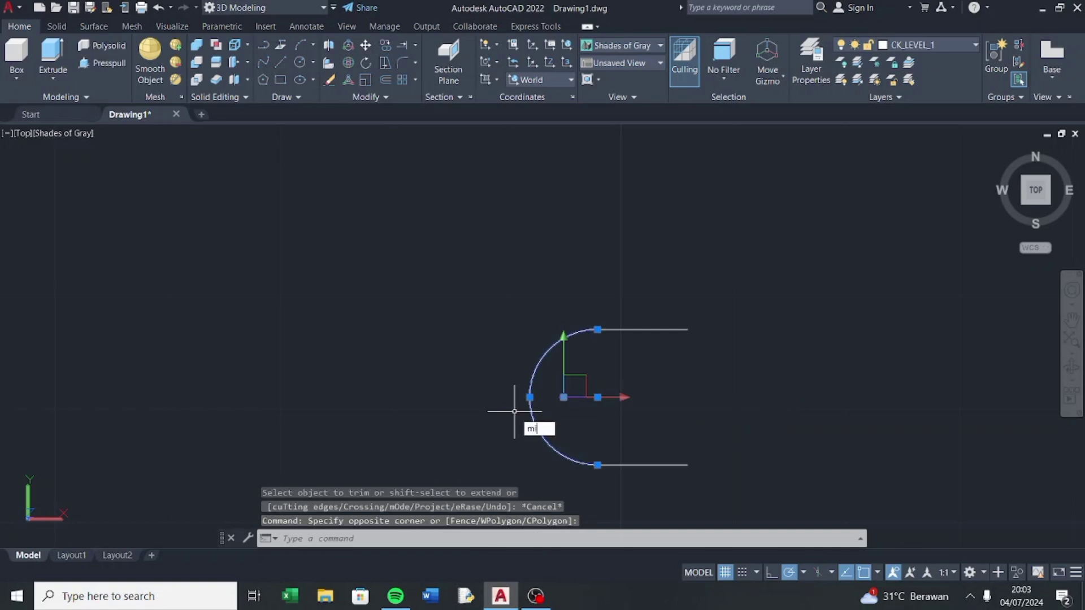
key(m)
key(i)
key(Return)
click(654, 325)
click(642, 271)
text(Y)
key(Return)
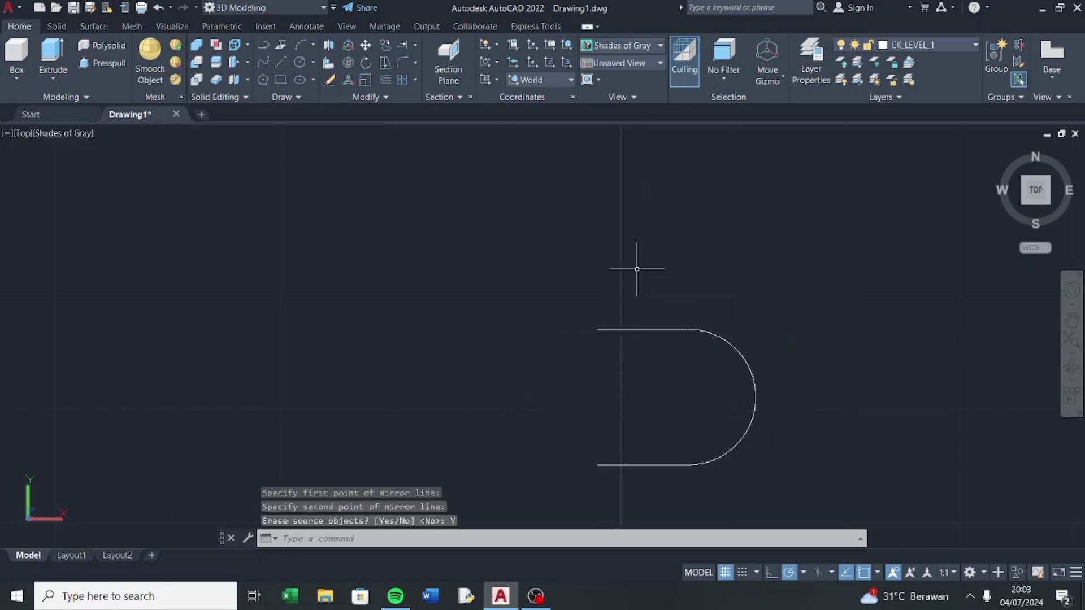
key(ctrl+z)
Step: Mirror the arc again, keeping the original, to close the obround outline
click(606, 393)
click(497, 443)
key(m)
key(i)
key(Return)
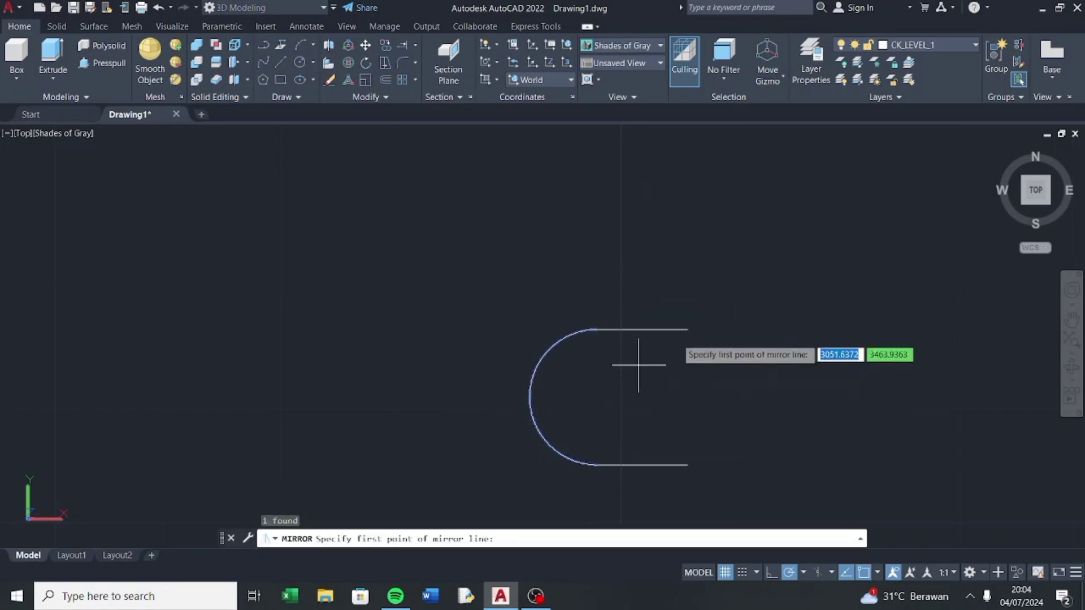
click(643, 329)
click(640, 302)
text(N)
key(Return)
text(pre)
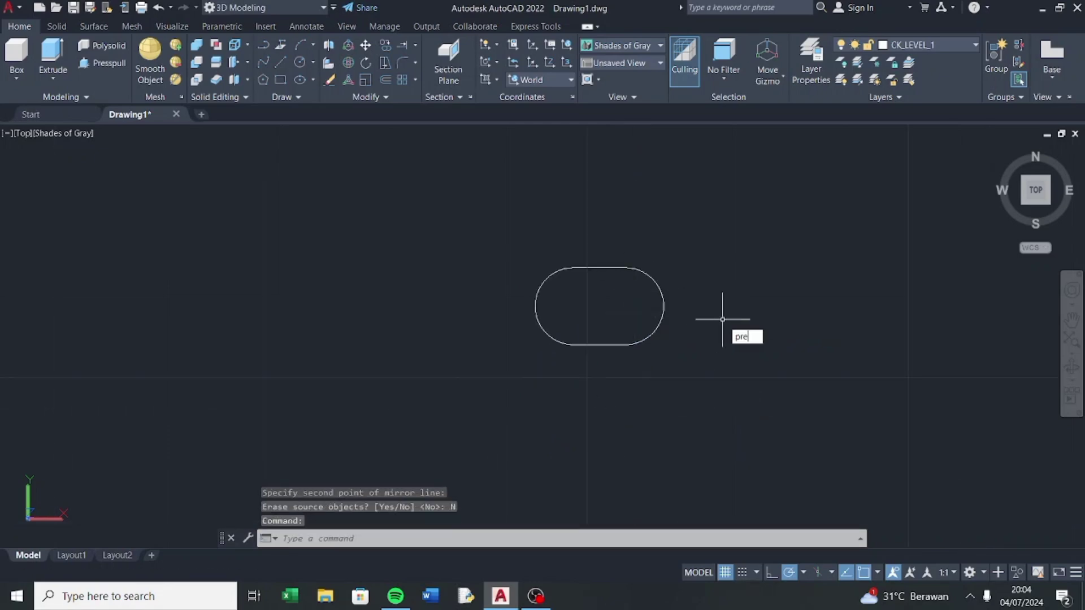
key(Return)
Step: In SW Isometric view, press-pull the slot outline 15 units into a solid
click(1022, 198)
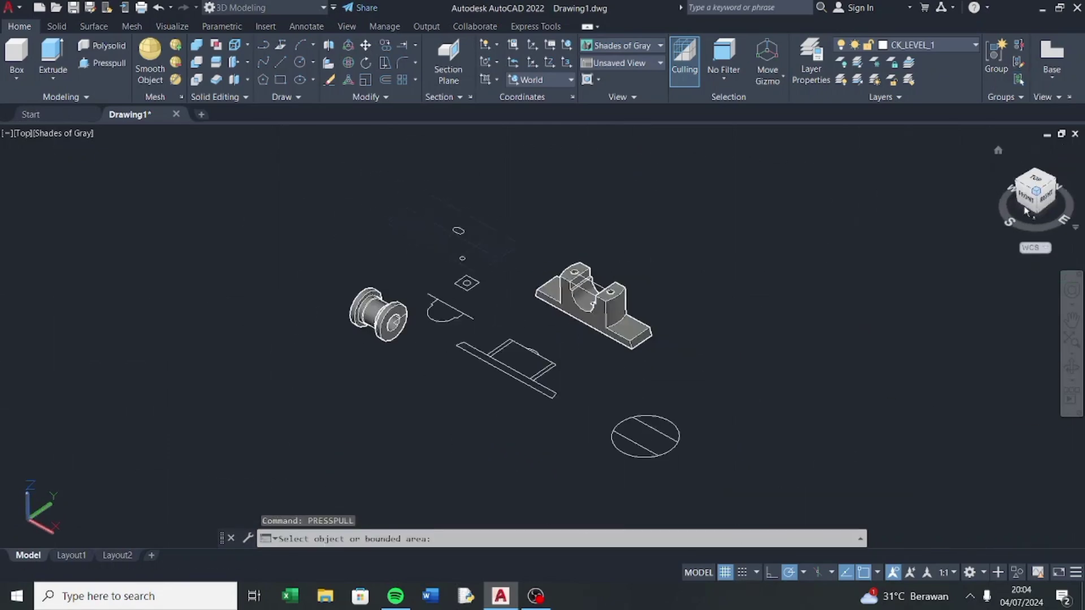
scroll(374, 402, up, 5)
click(374, 401)
text(15)
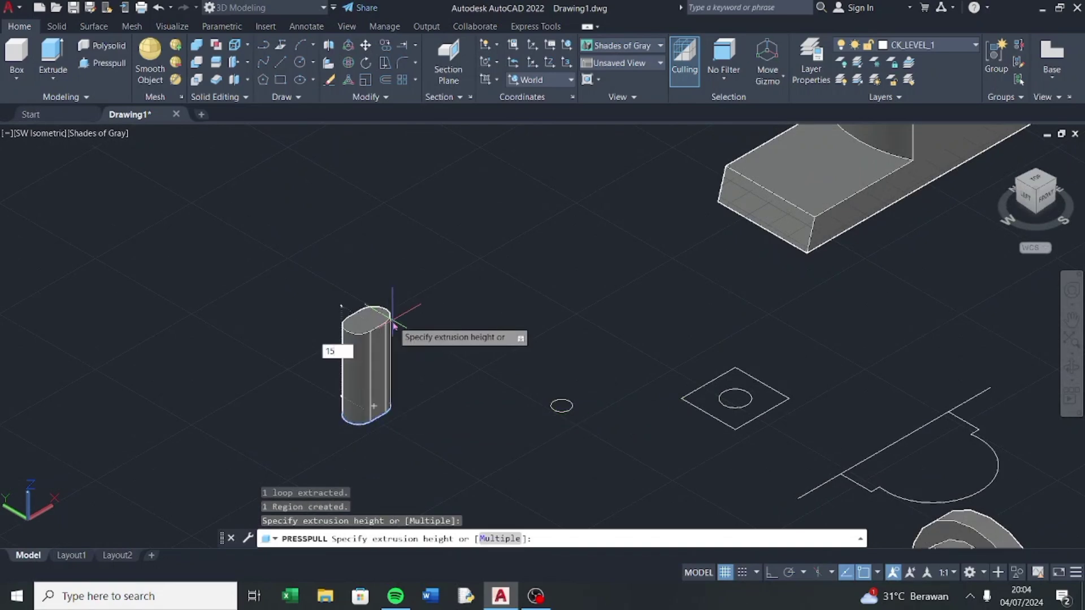
key(Return)
scroll(394, 325, up, 3)
Step: Start a line at a base block corner, then restart it on the base's front edge
key(Return)
click(367, 349)
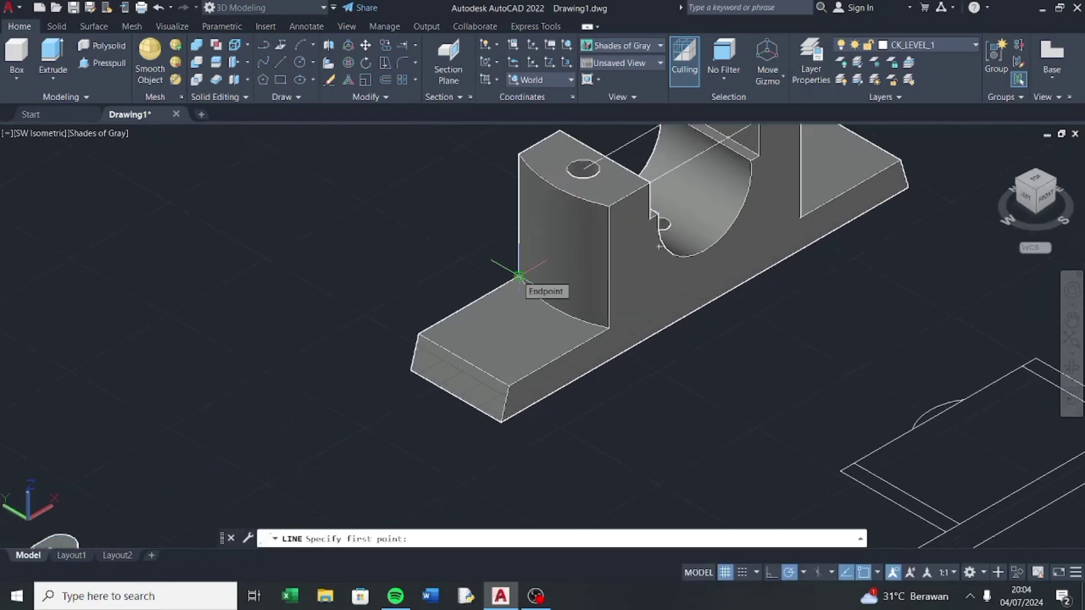
scroll(606, 325, up, 3)
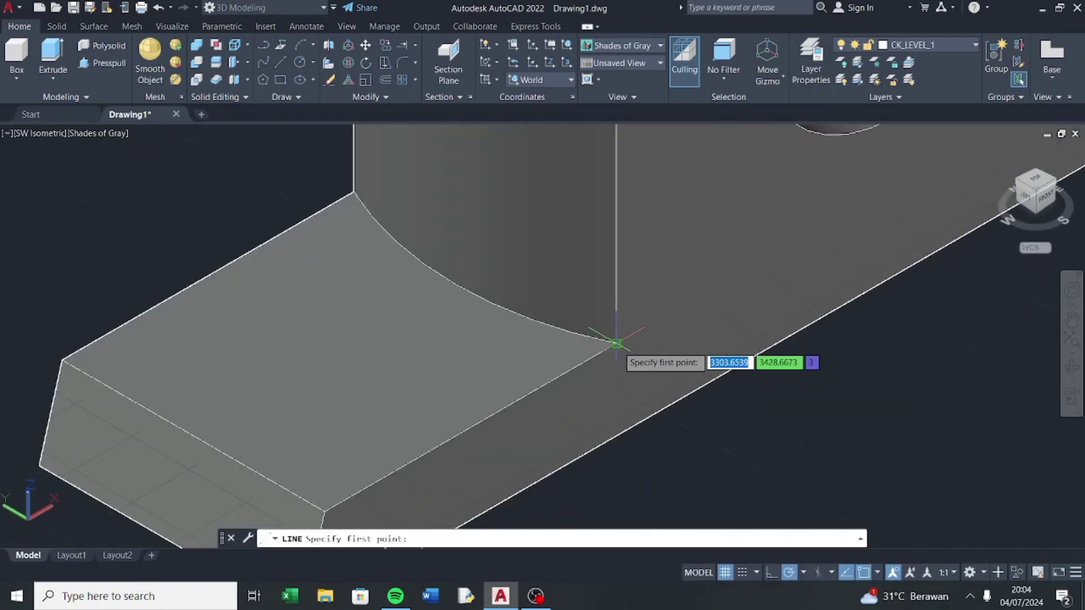
click(617, 344)
scroll(605, 450, down, 5)
scroll(605, 451, up, 3)
scroll(778, 215, up, 3)
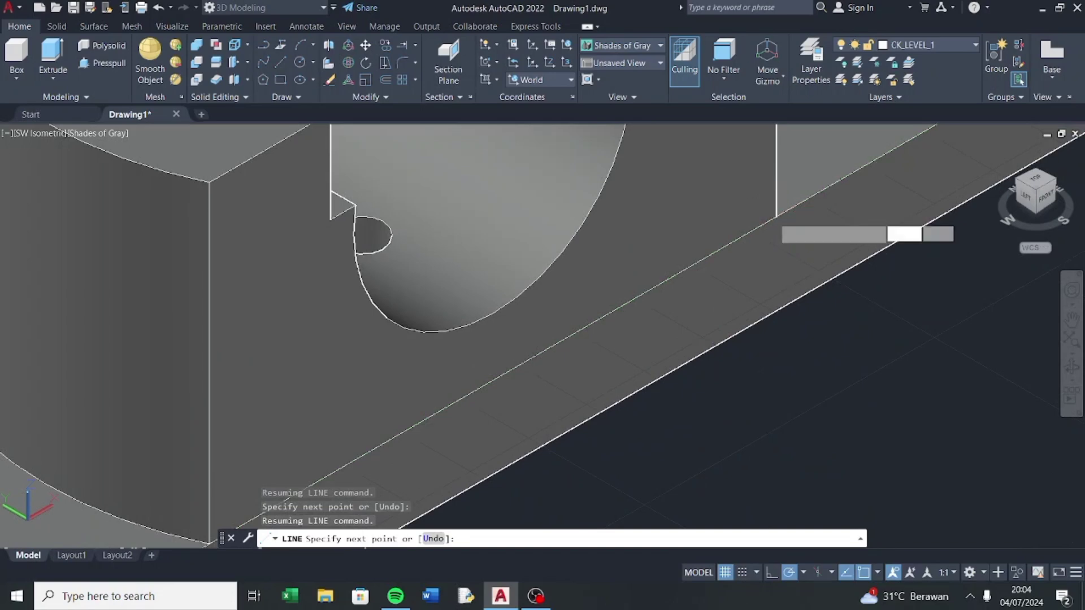
scroll(802, 334, down, 1)
key(Escape)
key(Return)
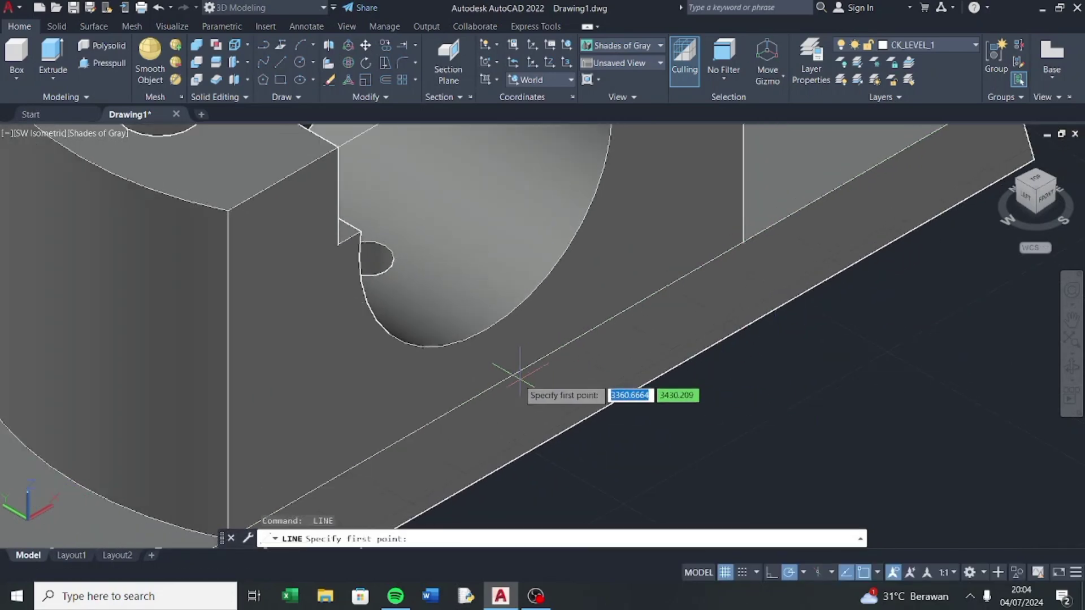
click(486, 390)
scroll(486, 390, down, 4)
scroll(460, 390, up, 2)
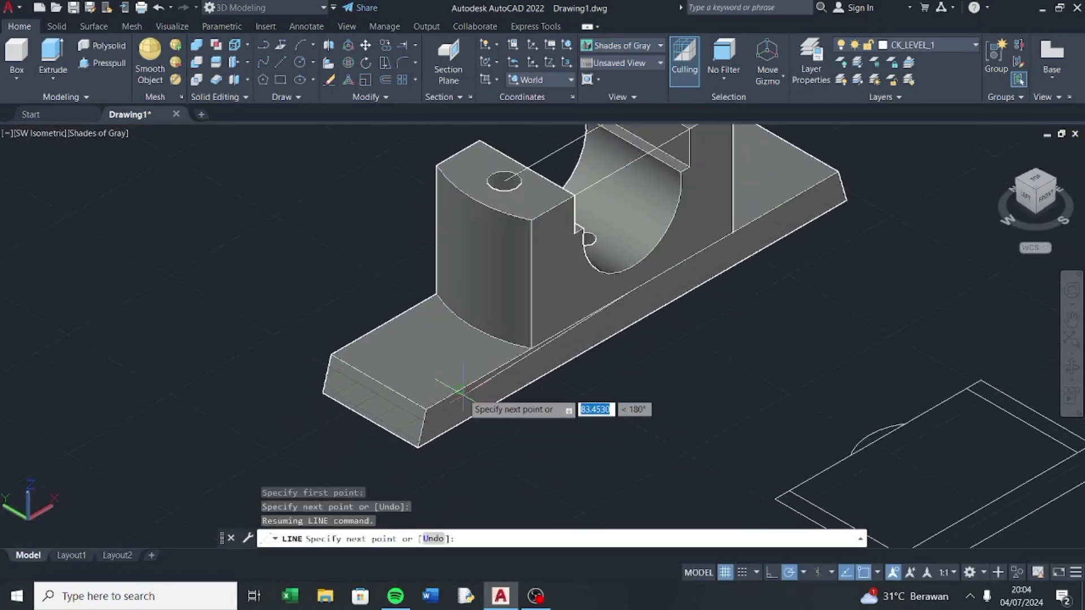
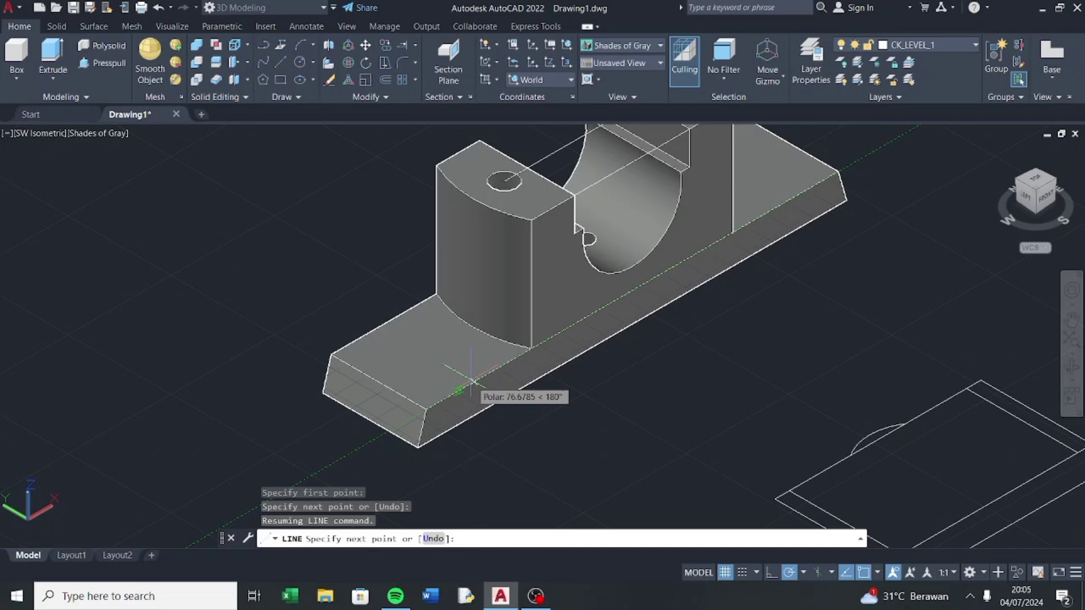
text(77)
Step: Finish the 77-unit guide line on the base plate
key(Return)
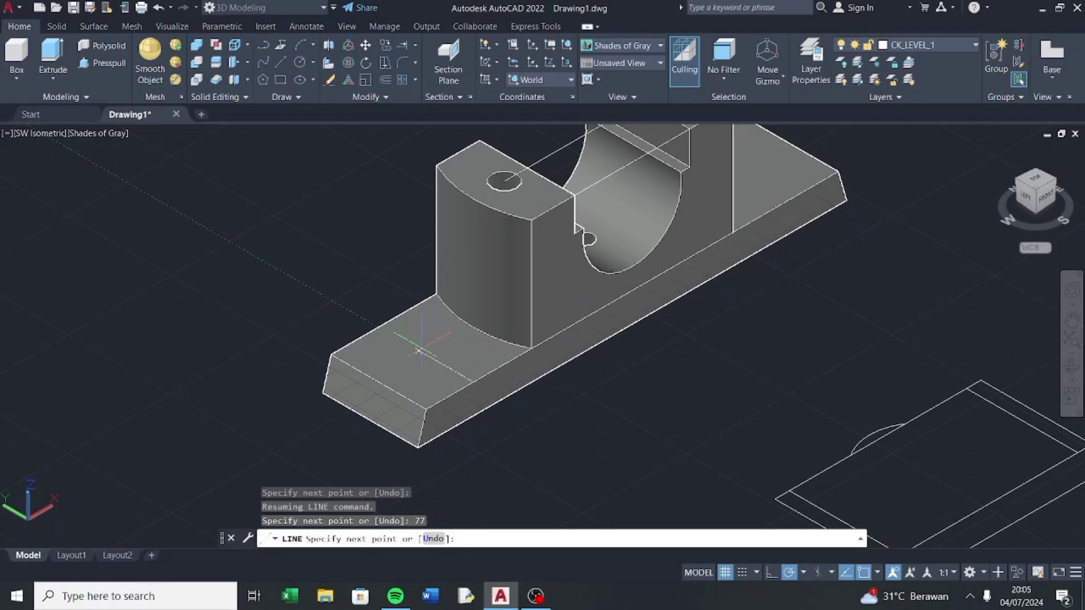
key(Escape)
scroll(502, 321, down, 4)
Step: Move the obround slot solid onto the left flange of the base
click(344, 381)
click(366, 45)
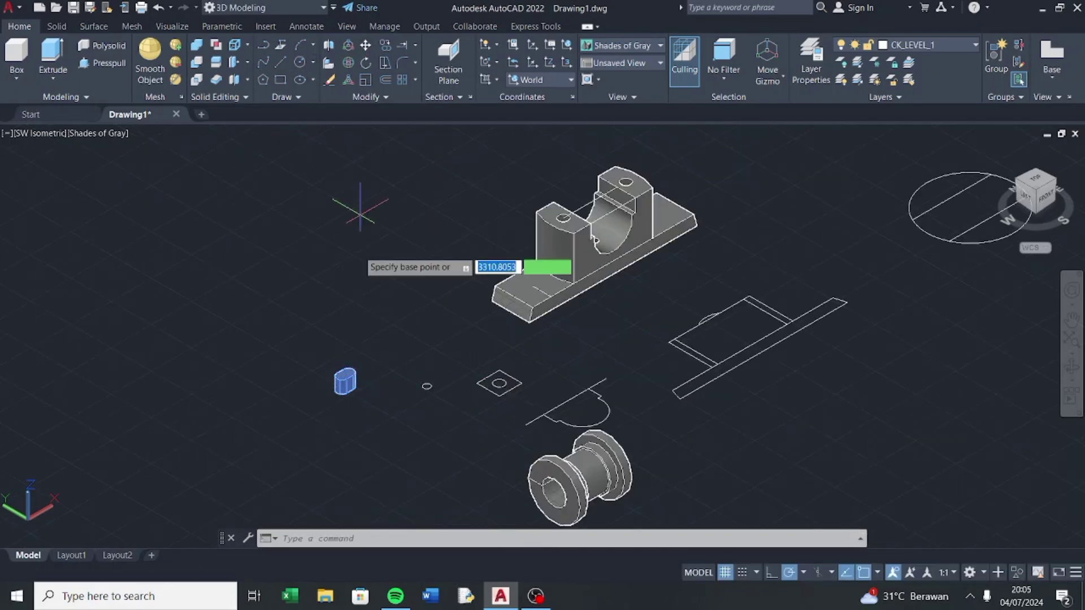
scroll(360, 214, up, 5)
click(380, 380)
scroll(551, 355, down, 3)
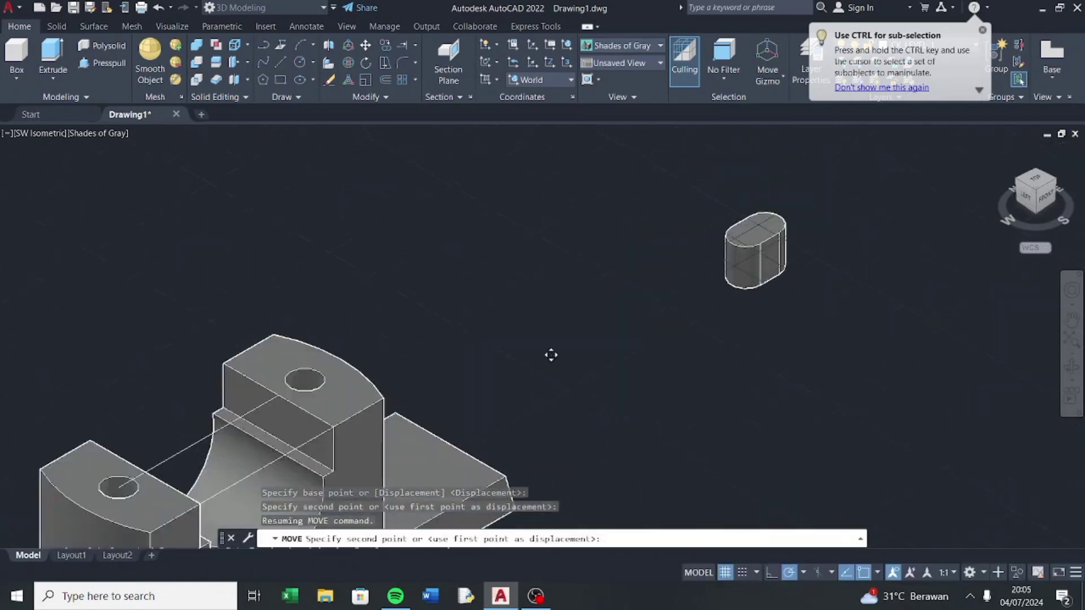
scroll(551, 355, up, 3)
scroll(630, 300, up, 3)
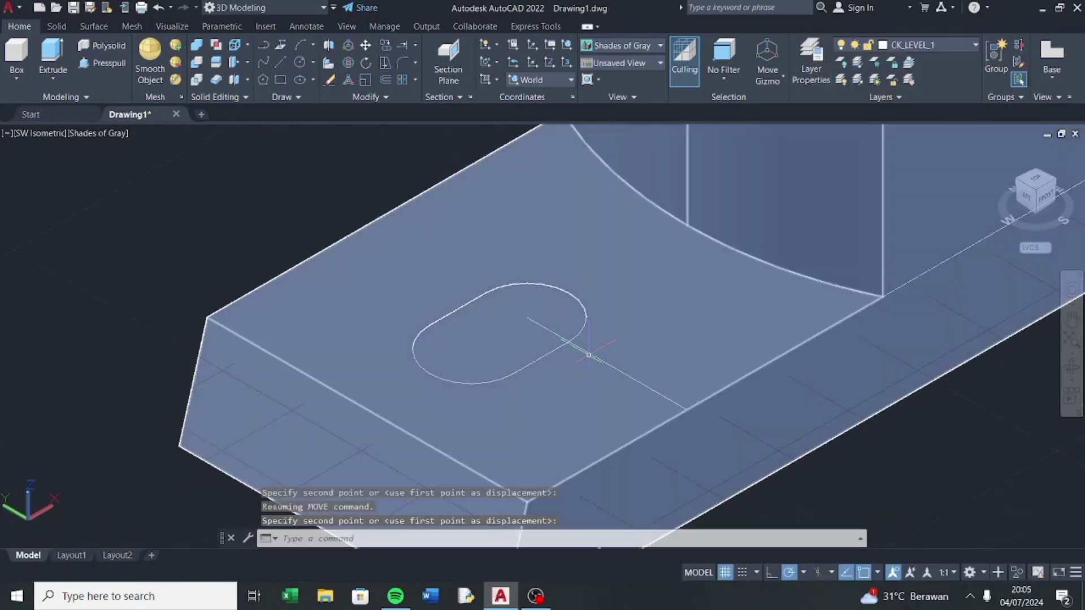
key(Escape)
key(Escape)
Step: Mirror the slot solid across the YZ plane through the base midpoint, keeping the original
click(475, 336)
text(mir)
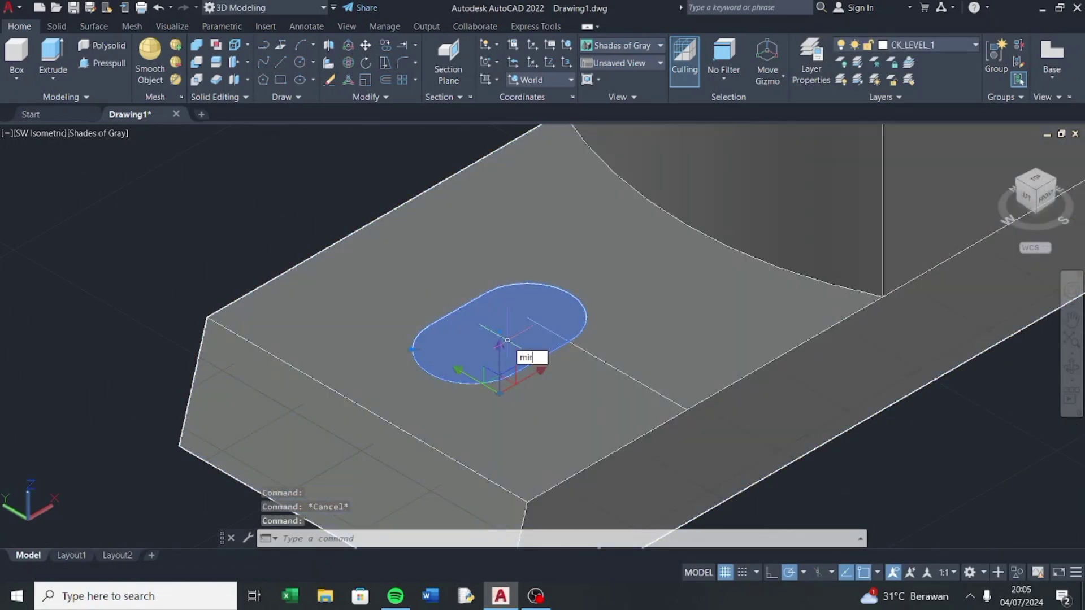
key(Return)
key(Escape)
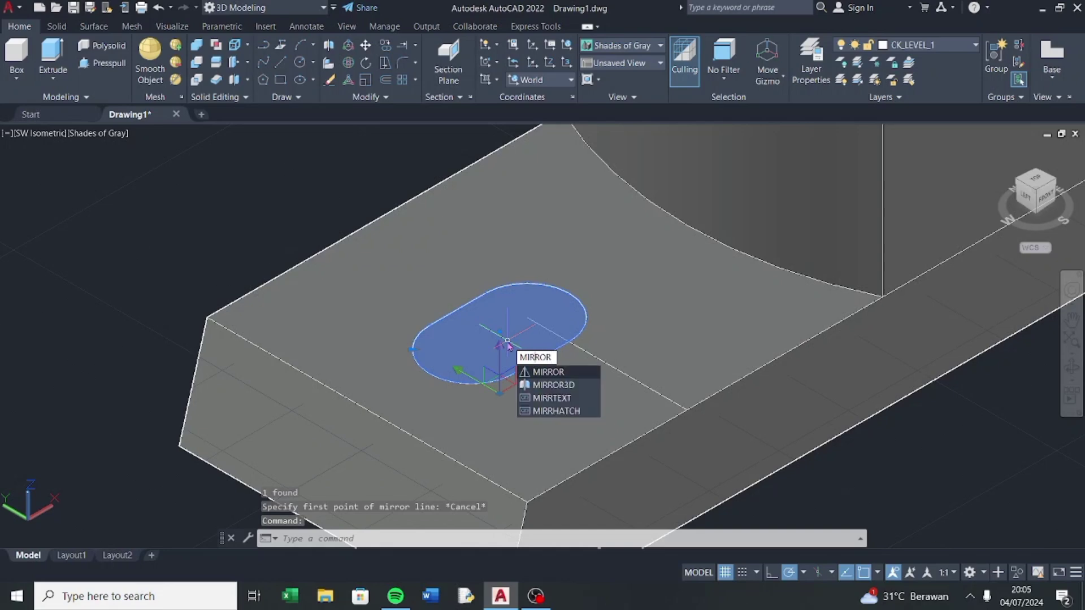
click(553, 384)
scroll(506, 343, down, 4)
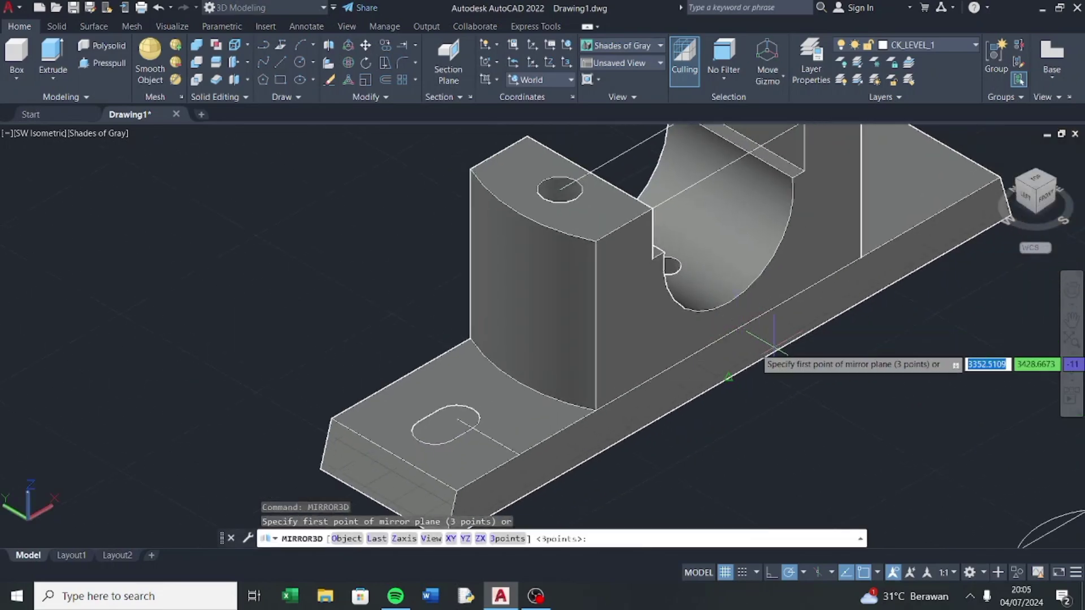
text(yz)
key(Return)
click(734, 384)
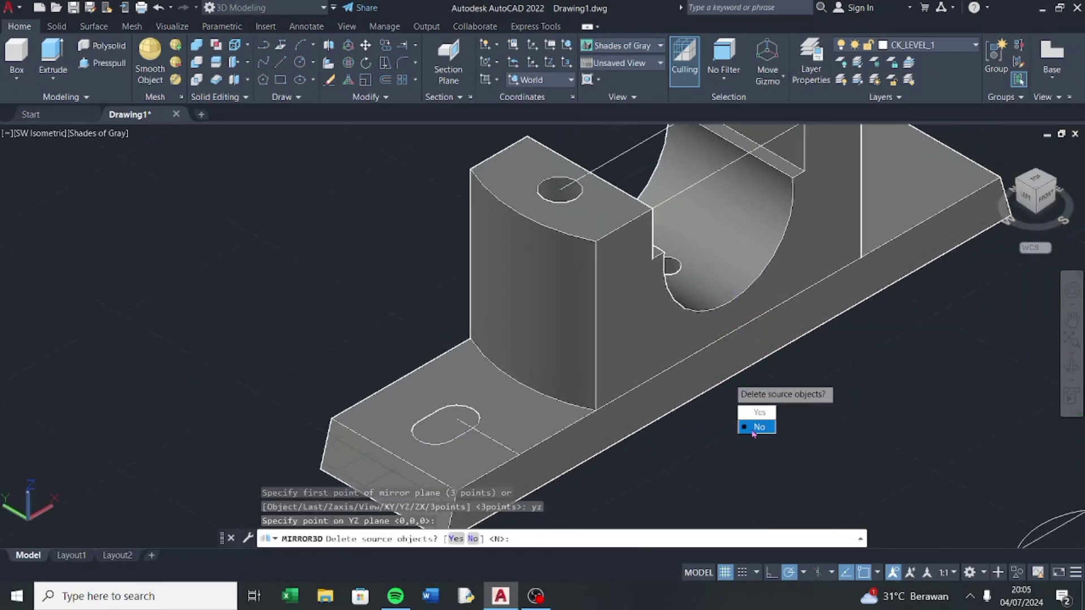
key(Return)
Step: Subtract both slot solids from the base to leave obround holes
shift+middle_drag(932, 223, 602, 423)
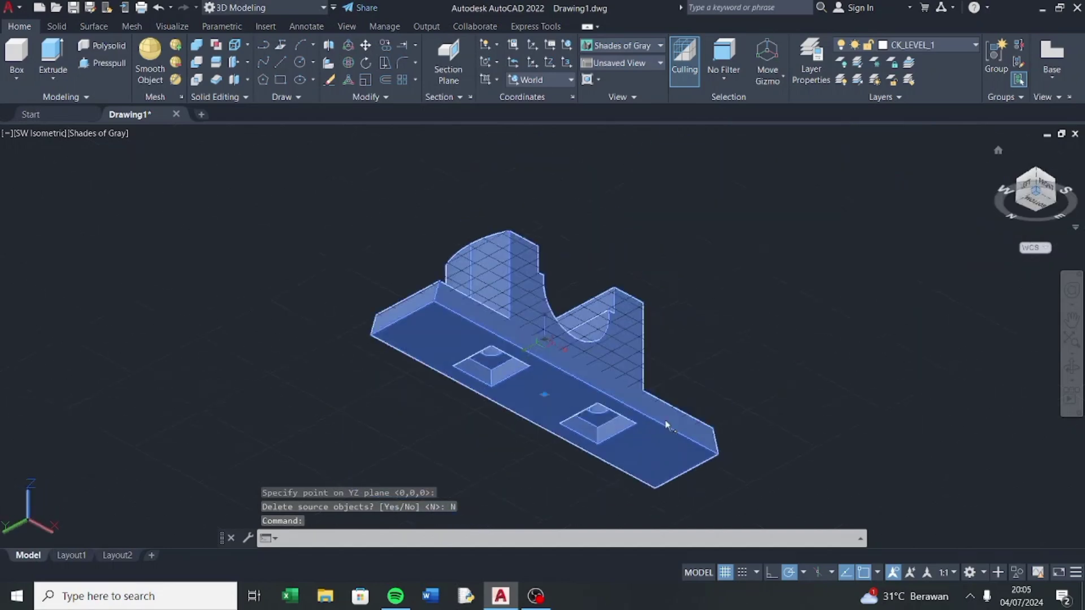
text(su)
key(Return)
click(635, 439)
key(Return)
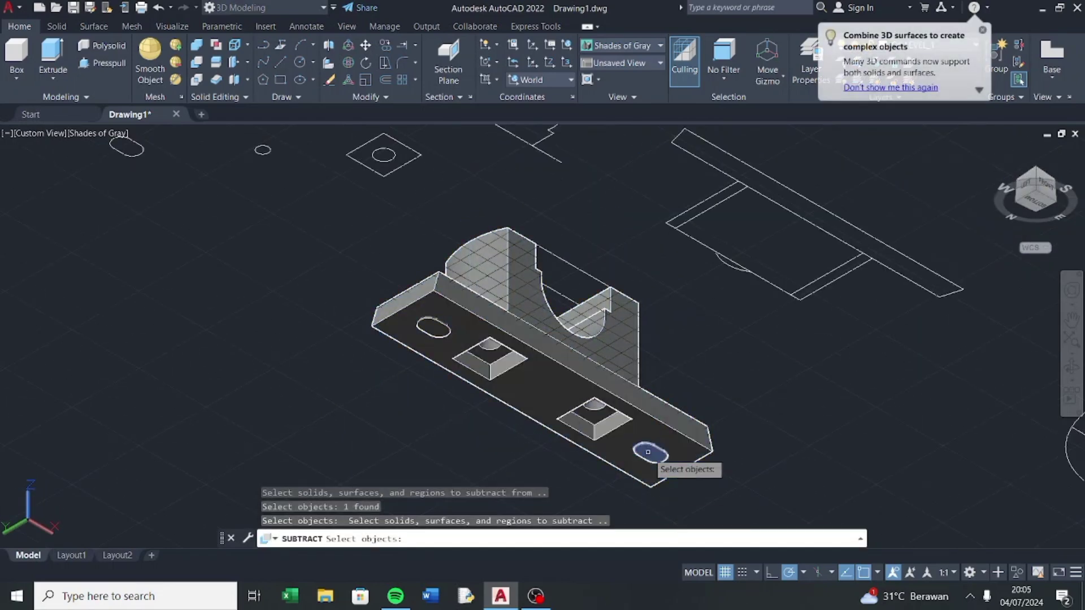
click(649, 451)
click(434, 328)
key(Return)
key(Escape)
click(1012, 170)
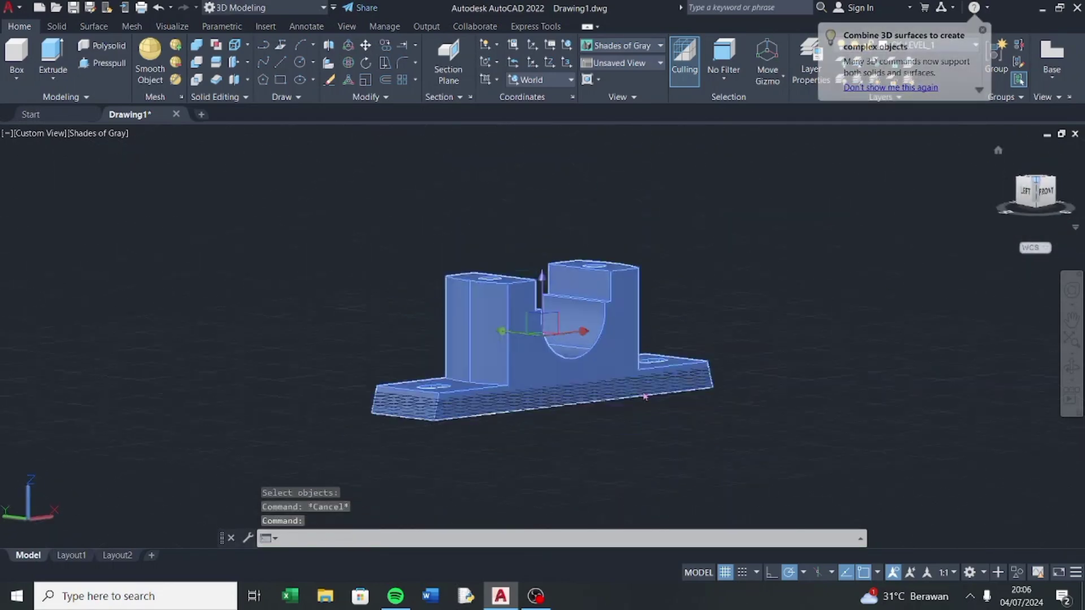
scroll(675, 380, up, 5)
scroll(675, 380, up, 2)
Step: Select the first slot hole's top rim edges for CHAMFEREDGE
text(chamferedge)
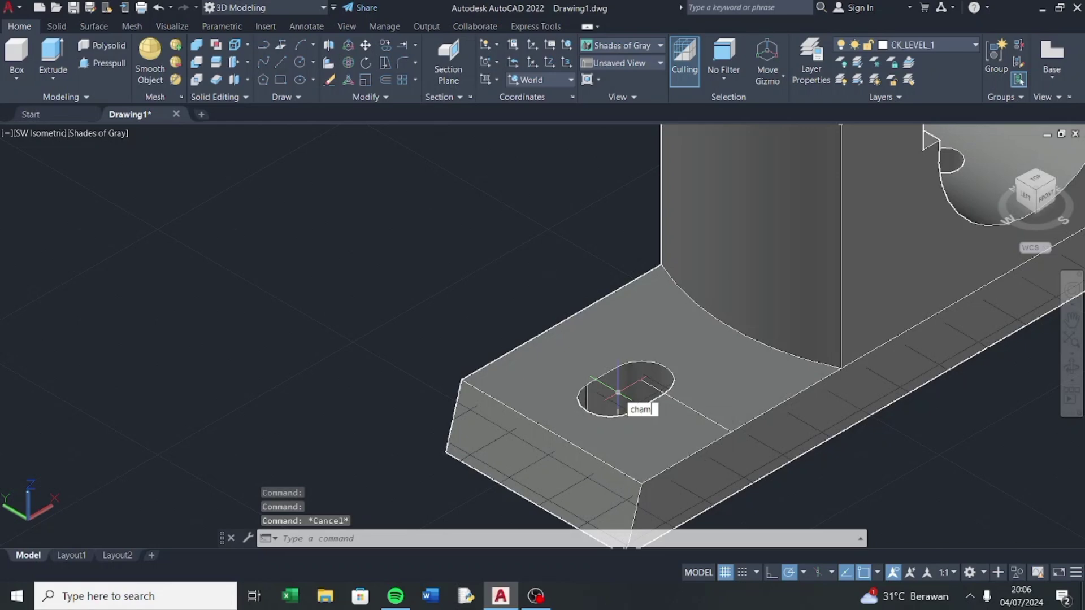
key(Return)
scroll(625, 385, up, 3)
click(600, 349)
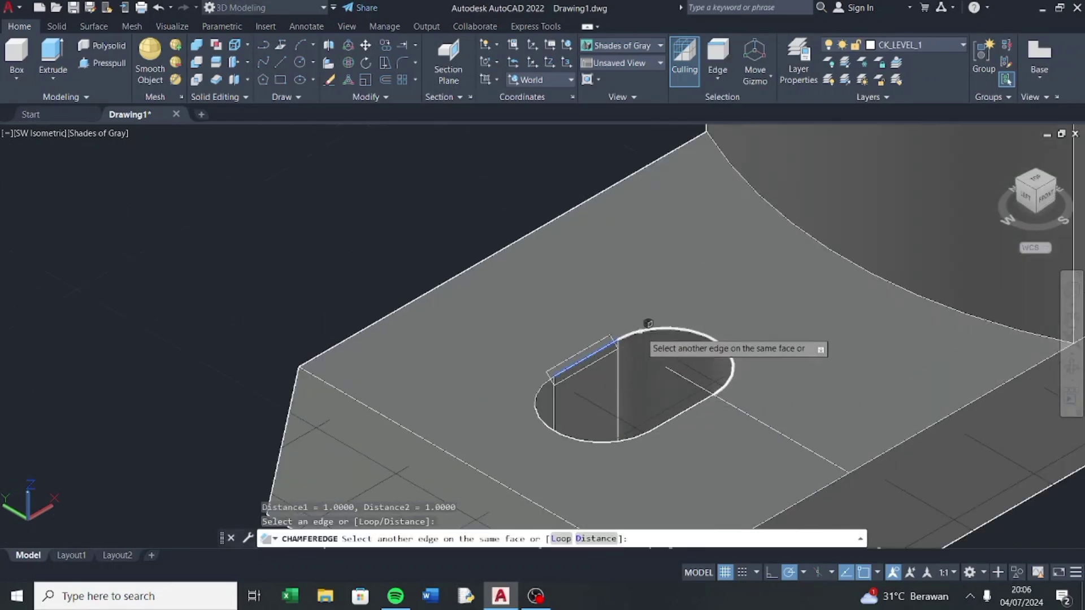
click(548, 404)
click(661, 436)
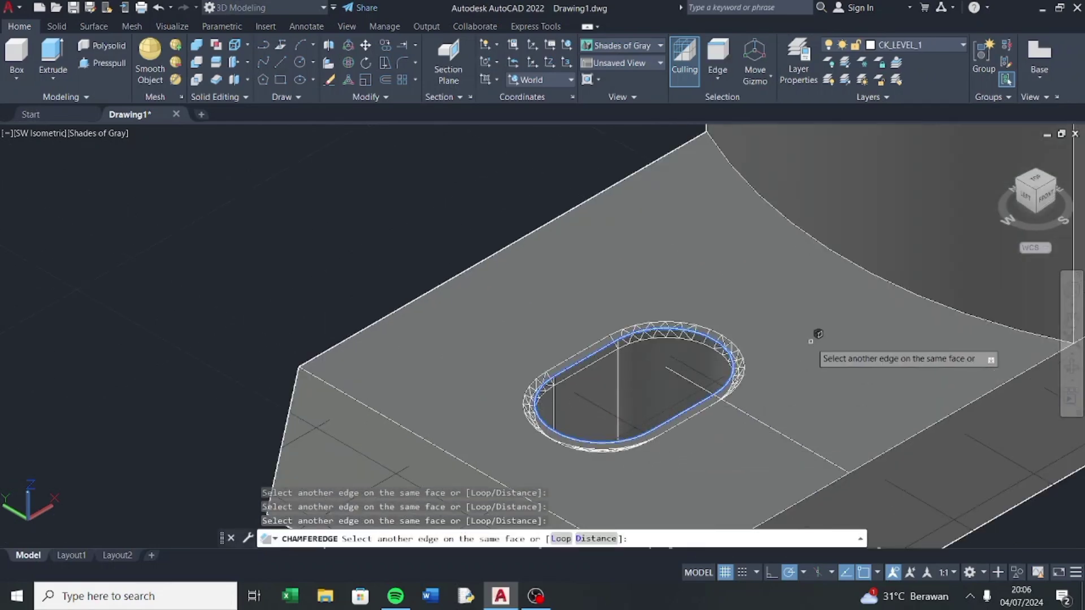
scroll(541, 459, down, 5)
scroll(541, 459, up, 5)
scroll(634, 388, up, 3)
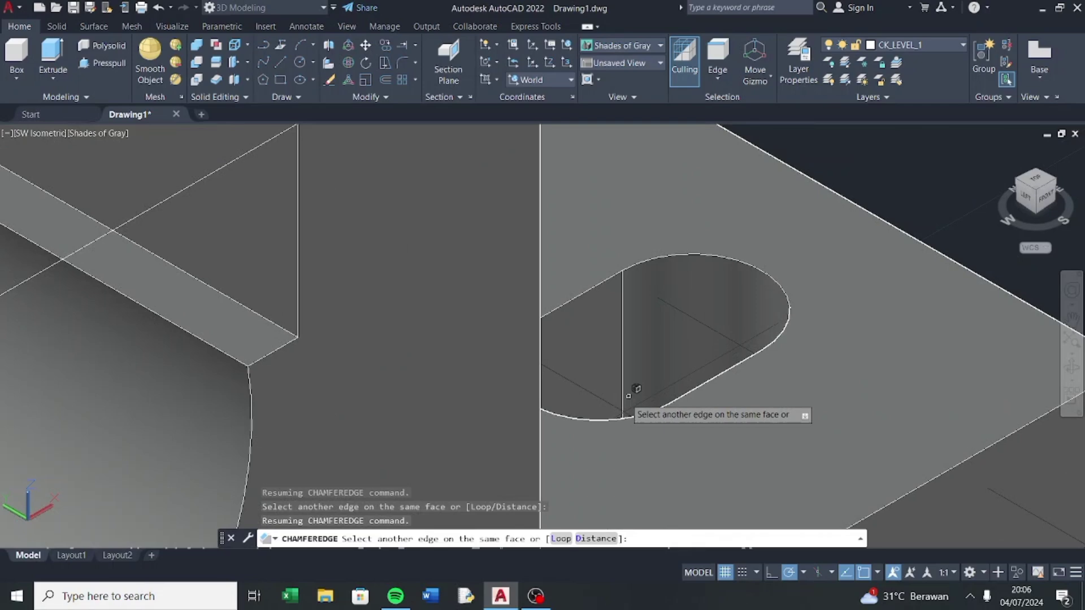
click(586, 417)
click(652, 261)
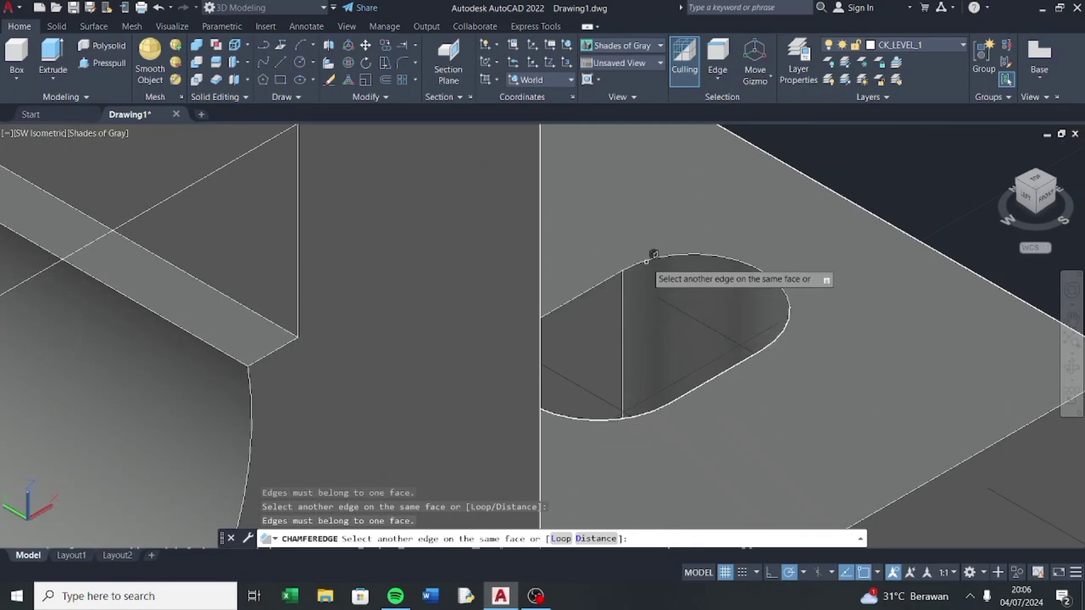
scroll(649, 260, down, 5)
middle_drag(650, 260, 785, 234)
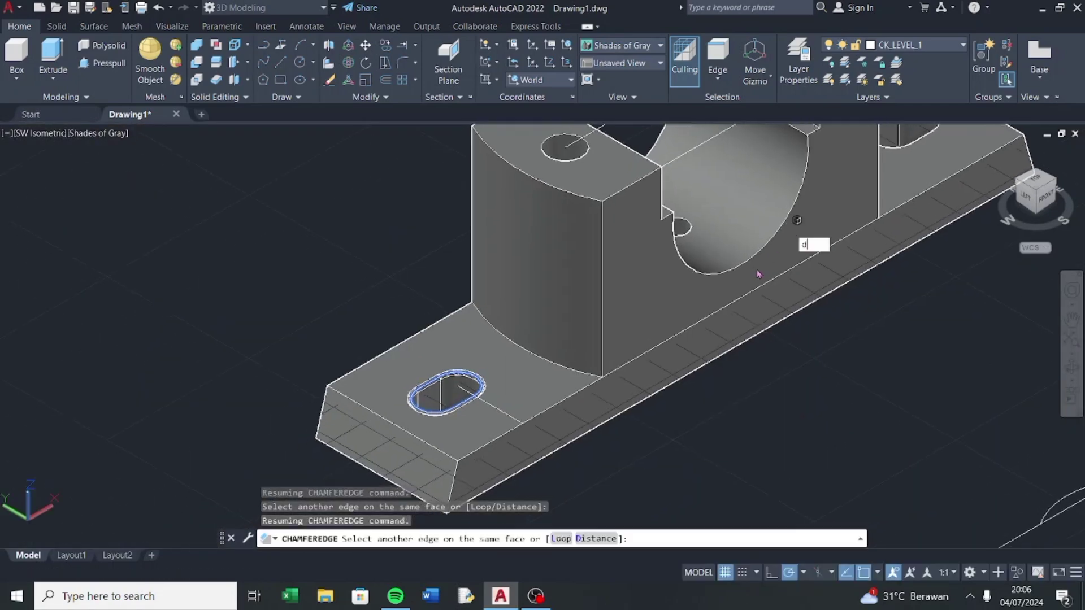
Step: Set both chamfer distances to 1 and apply the chamfer to the first slot rim
text(d)
key(Return)
key(Return)
key(Return)
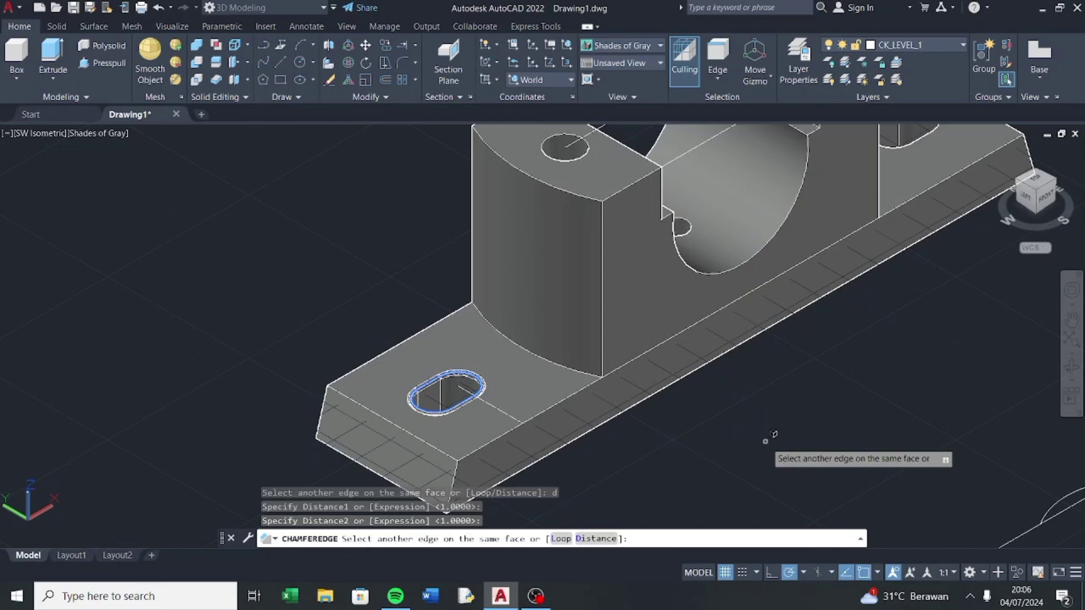
key(Return)
key(Return)
scroll(685, 326, up, 3)
scroll(685, 327, up, 3)
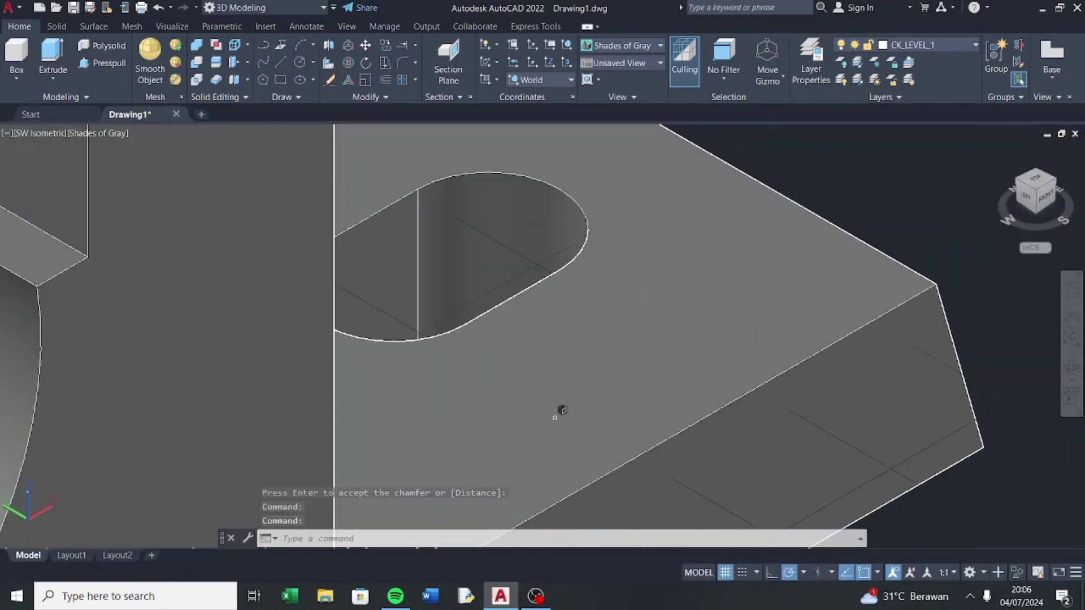
key(Return)
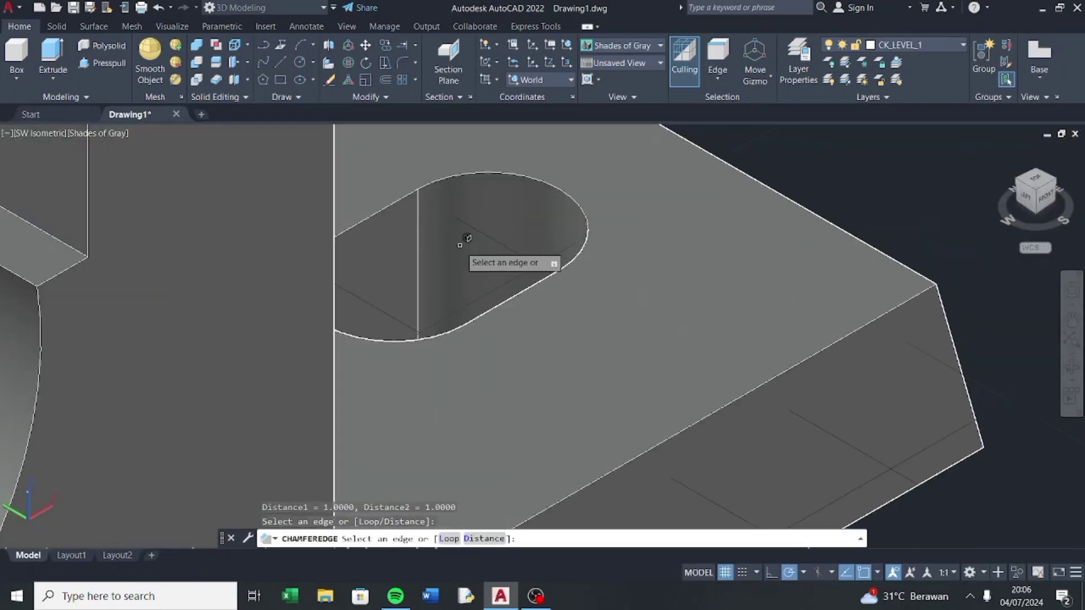
Step: Chamfer the other slot's rim by 1 using Loop edge selection
text(l)
key(Return)
click(418, 184)
click(449, 225)
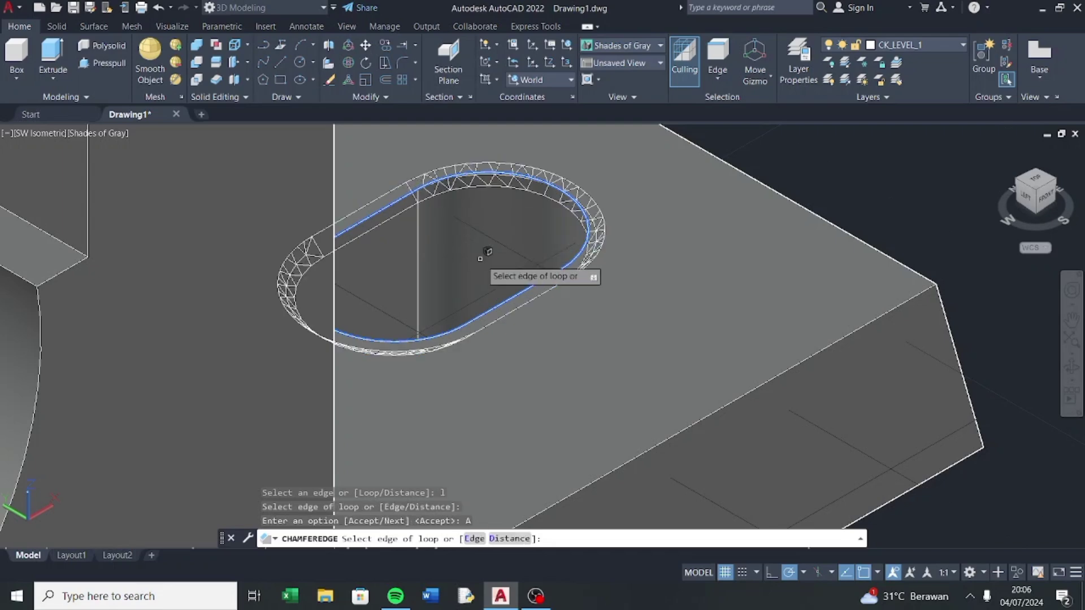
key(Return)
key(Return)
scroll(443, 187, down, 2)
key(Return)
scroll(638, 192, down, 6)
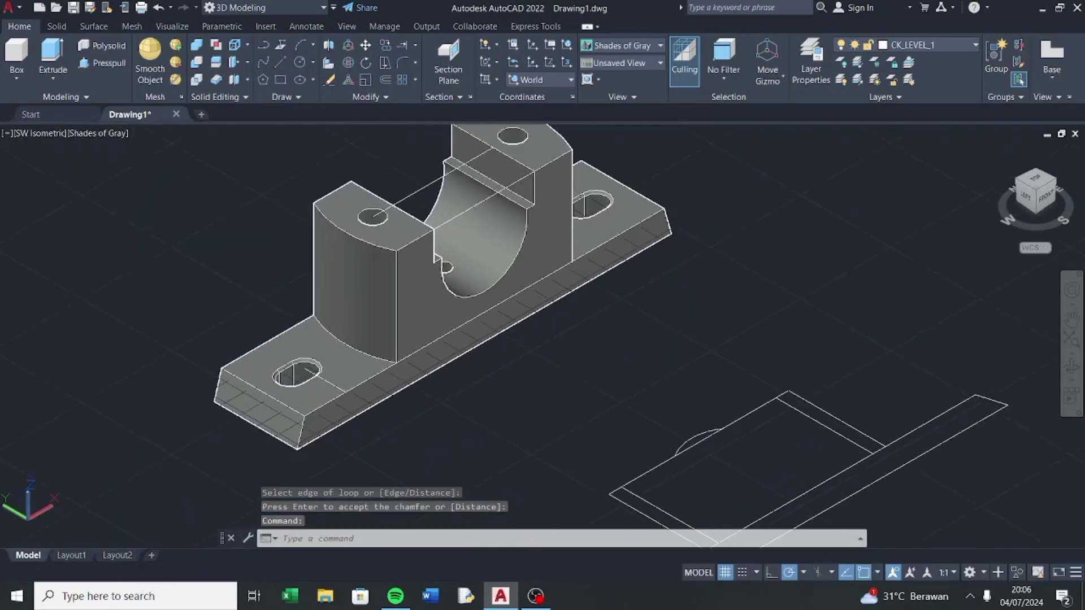
text(REDGE)
key(Return)
Step: Pick curved edges where the uprights meet the base, then cancel the chamfer
scroll(377, 297, up, 3)
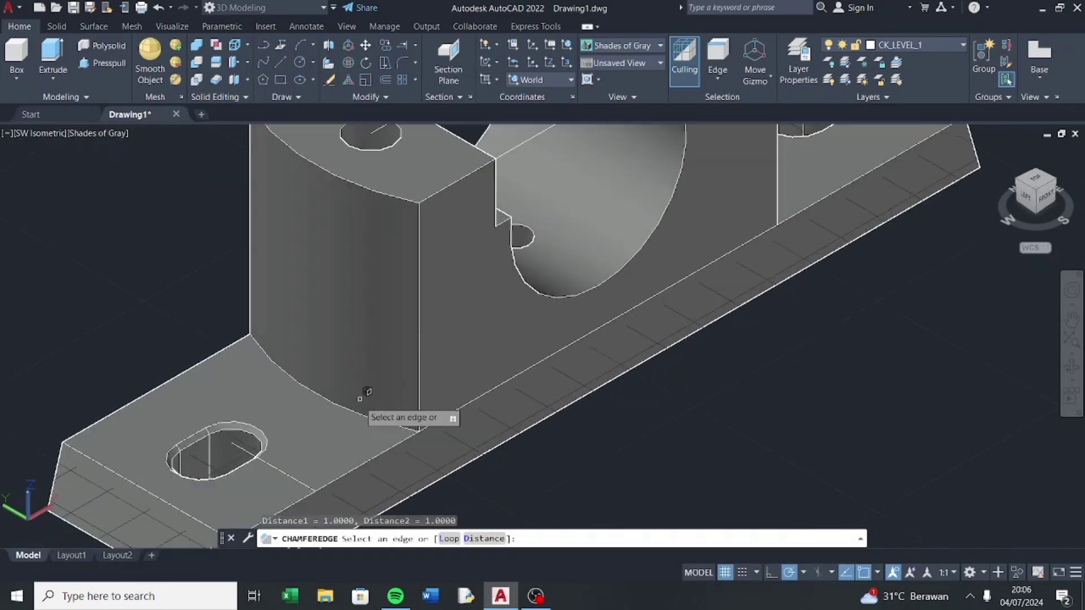
click(362, 404)
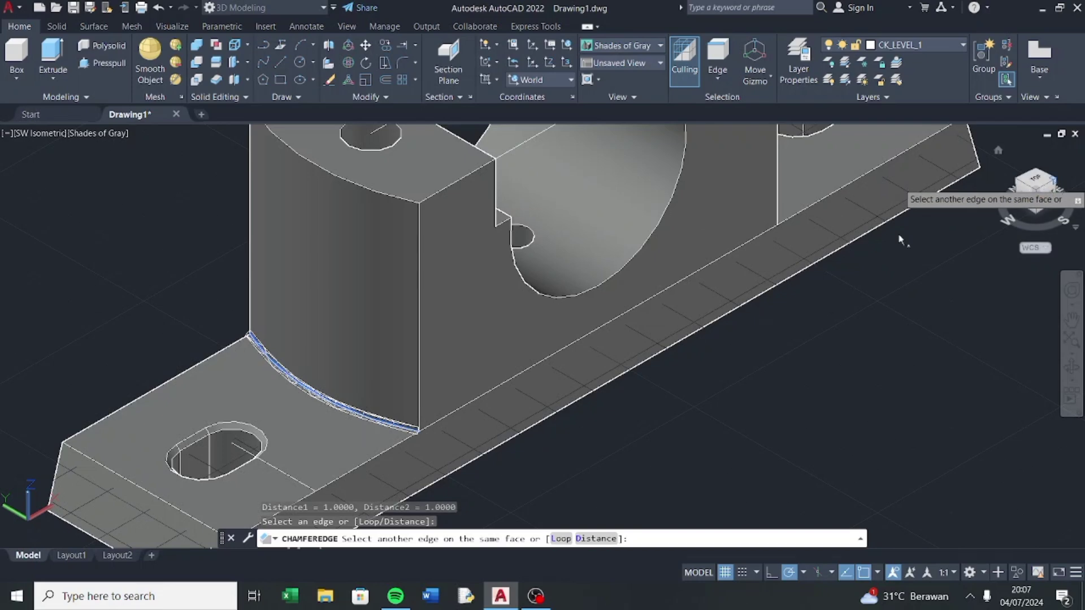
click(1060, 189)
scroll(572, 299, up, 8)
click(575, 299)
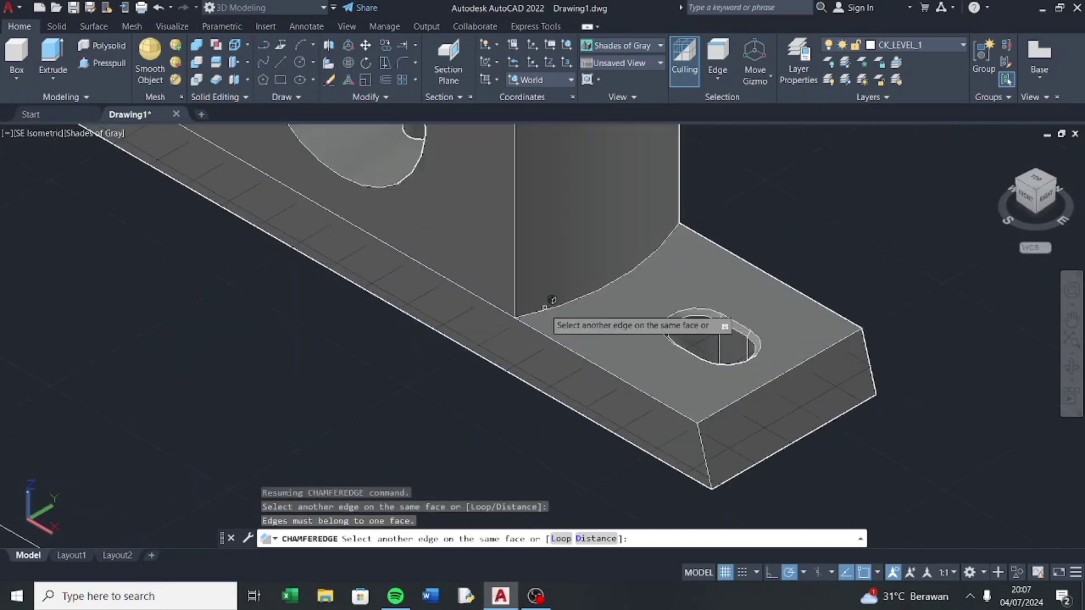
click(572, 299)
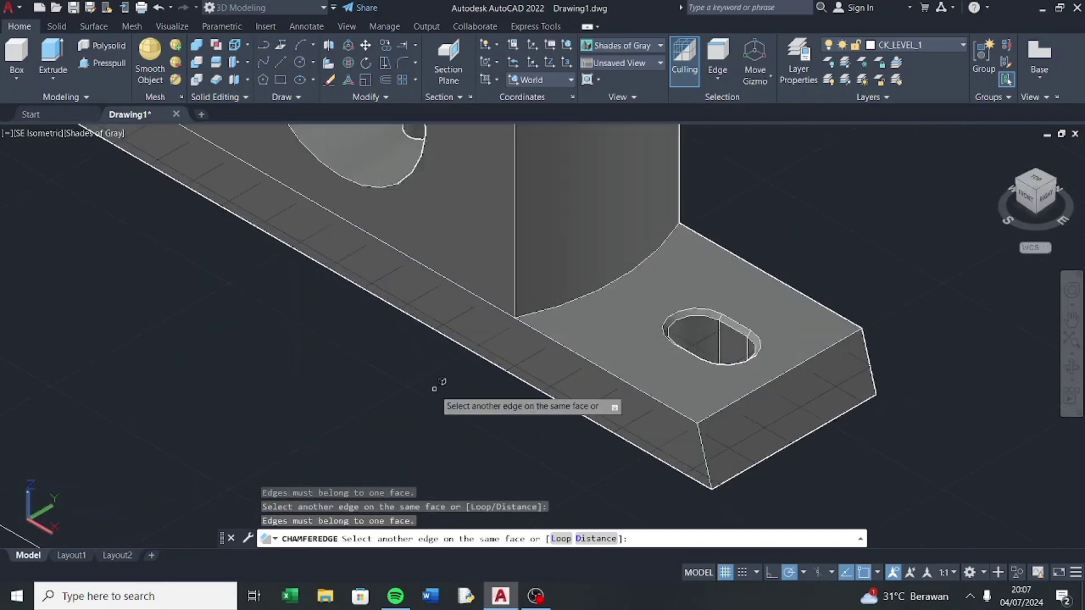
key(Escape)
Step: Start a radius-5 edge fillet on the curved base edge, then cancel it
text(fil)
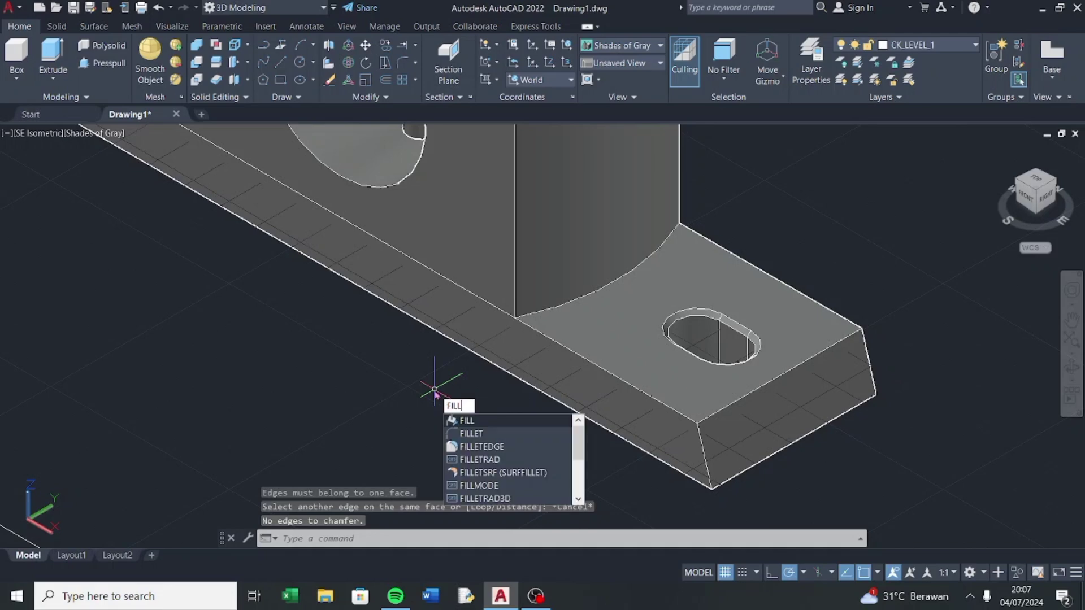
key(Down)
key(Down)
key(Return)
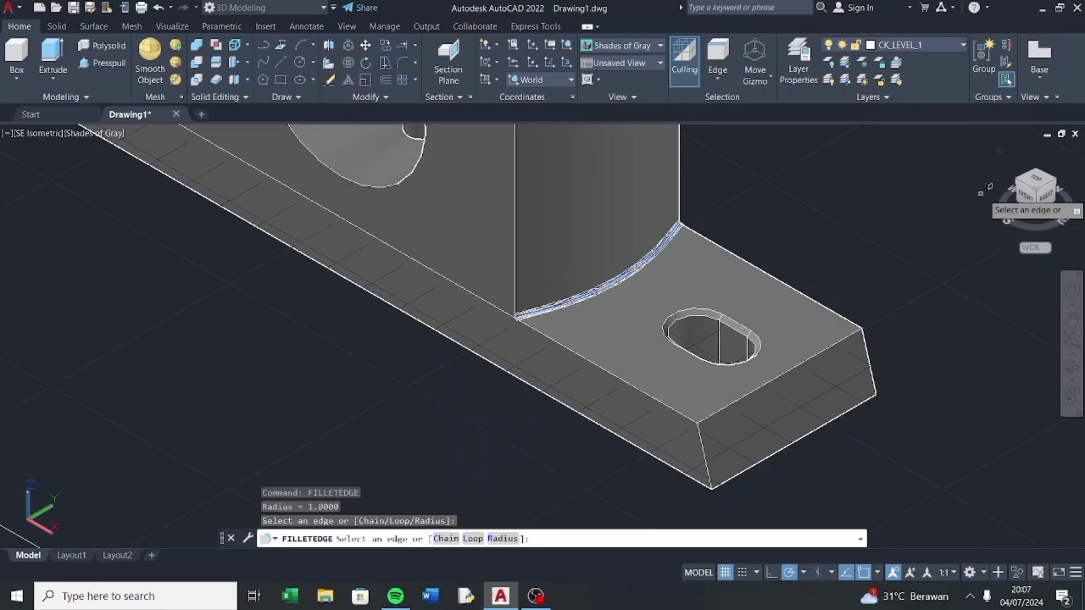
click(1017, 179)
click(524, 370)
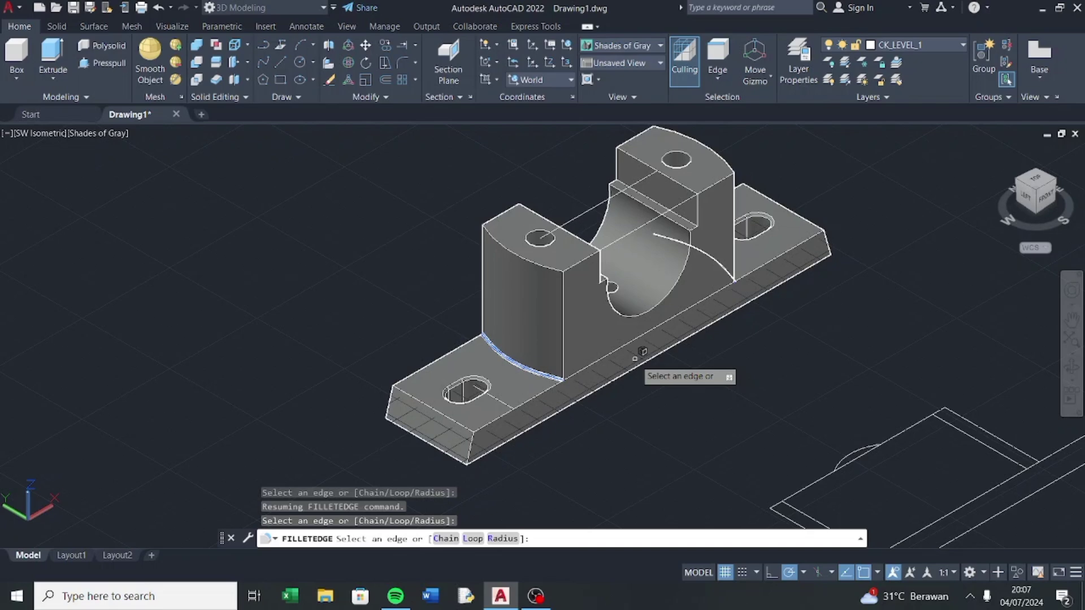
text(r)
key(Return)
text(5)
key(Return)
key(Return)
scroll(637, 355, down, 5)
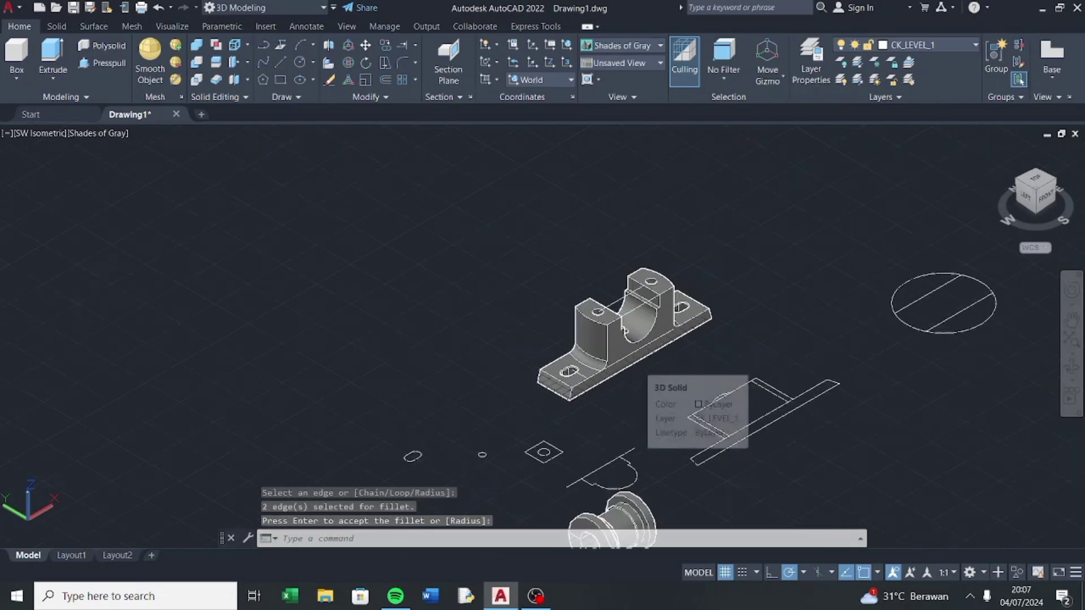
scroll(510, 192, down, 4)
key(Escape)
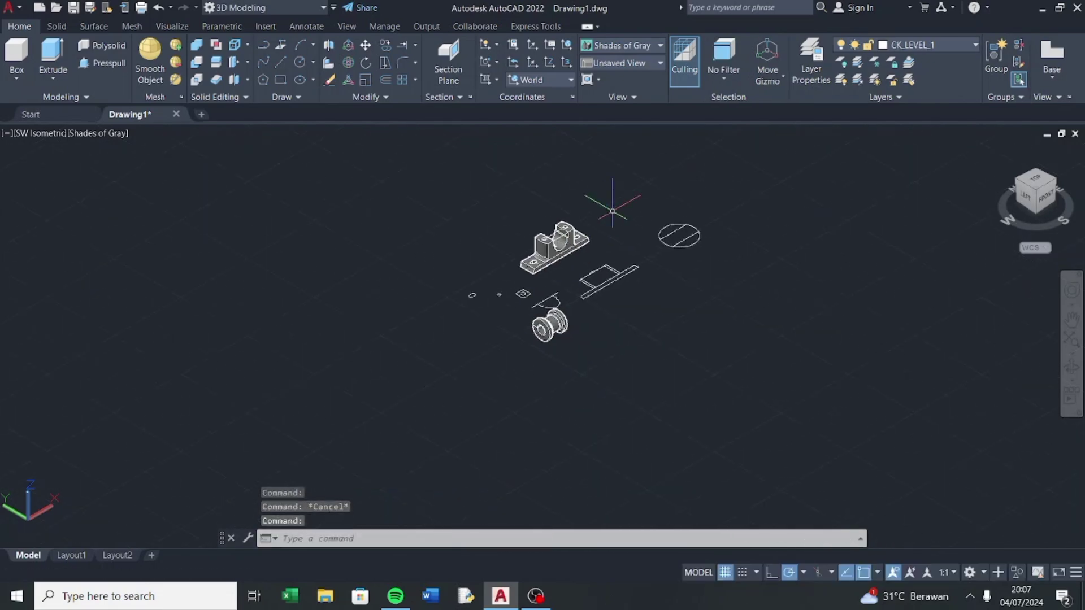
Step: View all parts from the top with north pointing up
click(535, 596)
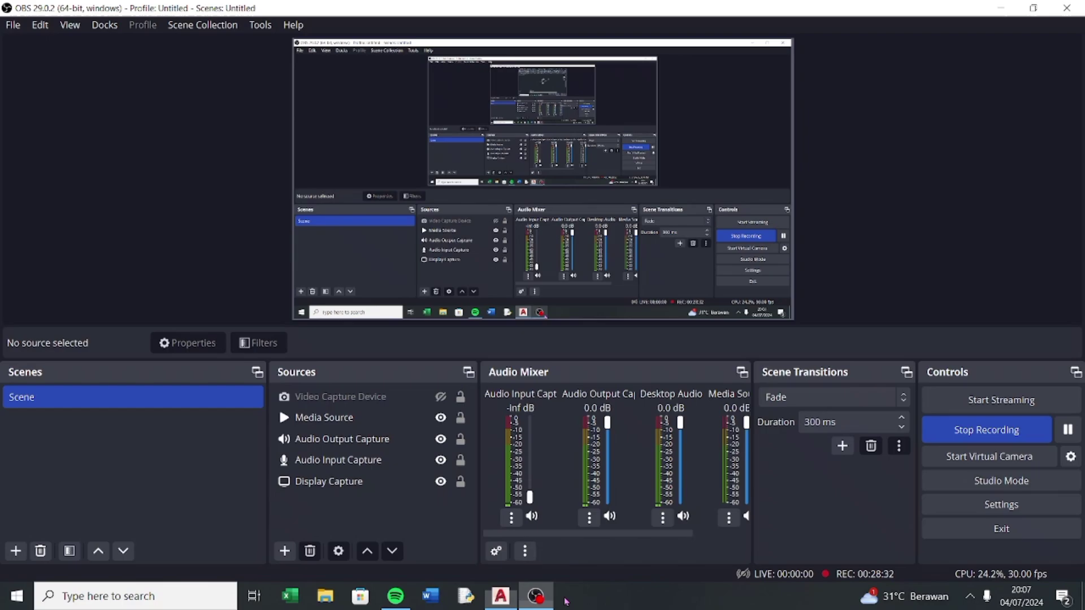
click(1067, 430)
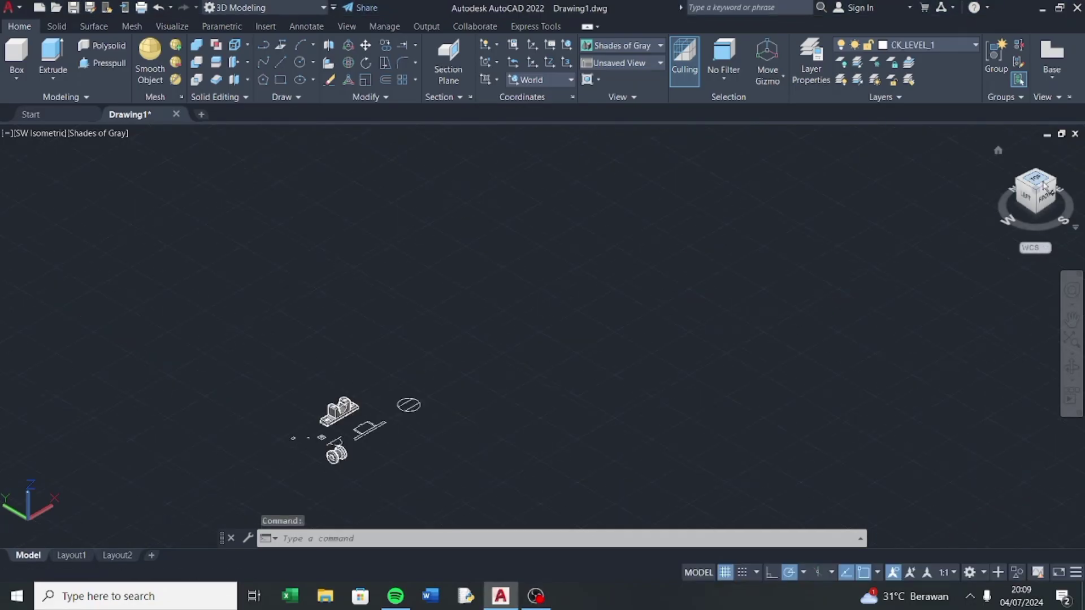
click(1055, 190)
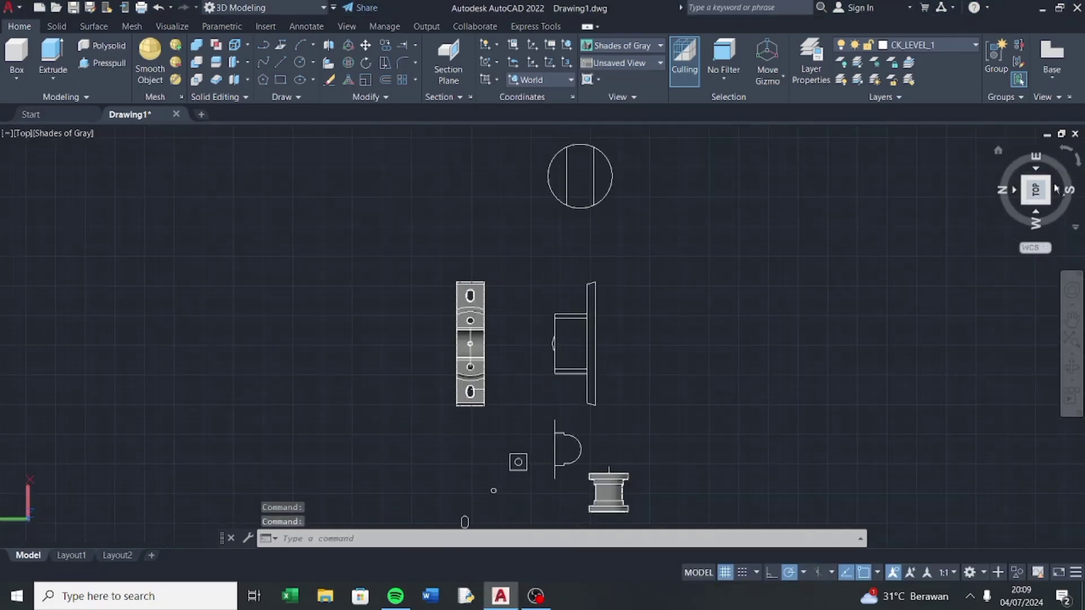
click(1067, 153)
Step: Pan to empty space beside the circle and cancel a stray line
scroll(741, 314, up, 3)
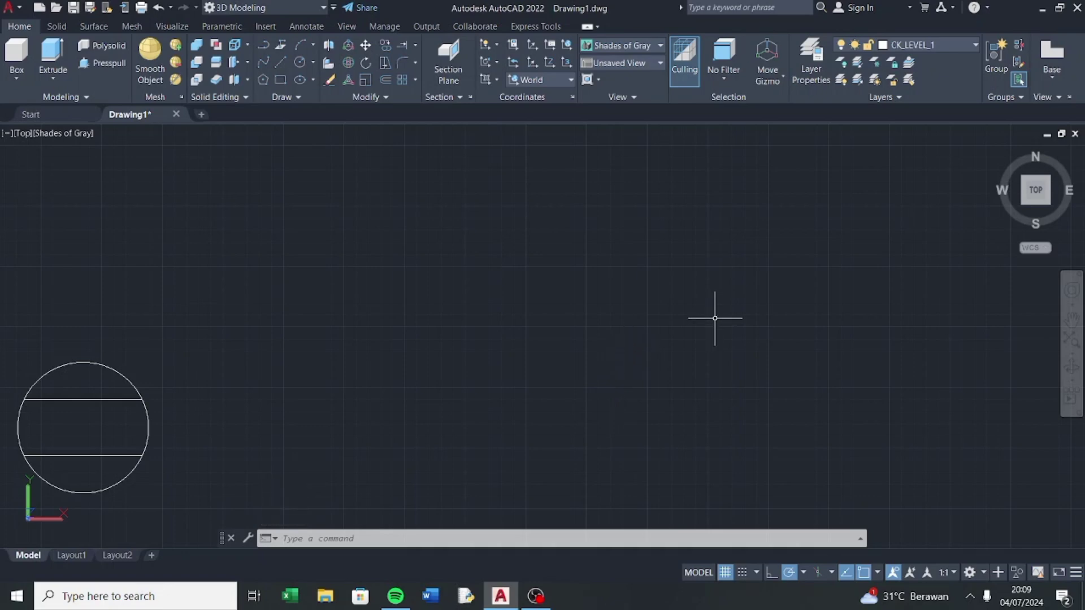
middle_drag(515, 460, 544, 445)
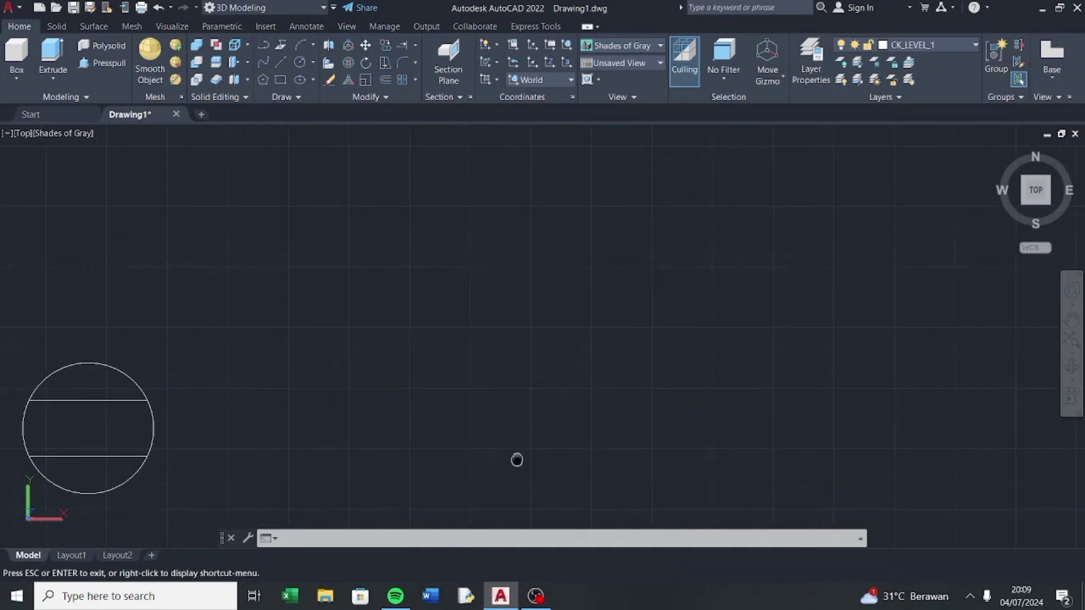
text(l)
key(Return)
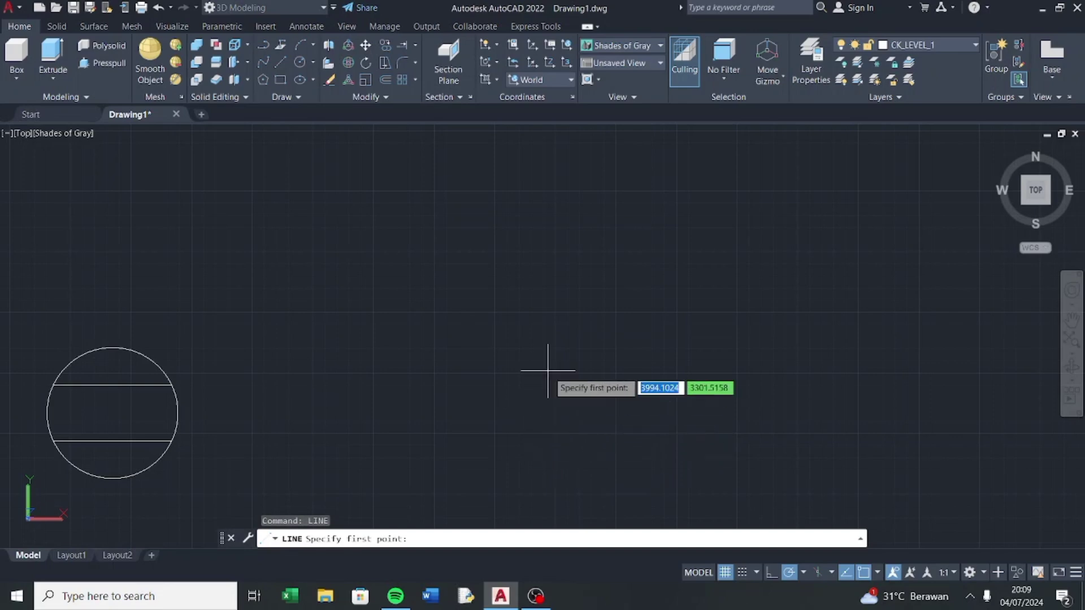
click(555, 385)
key(Escape)
scroll(556, 340, up, 5)
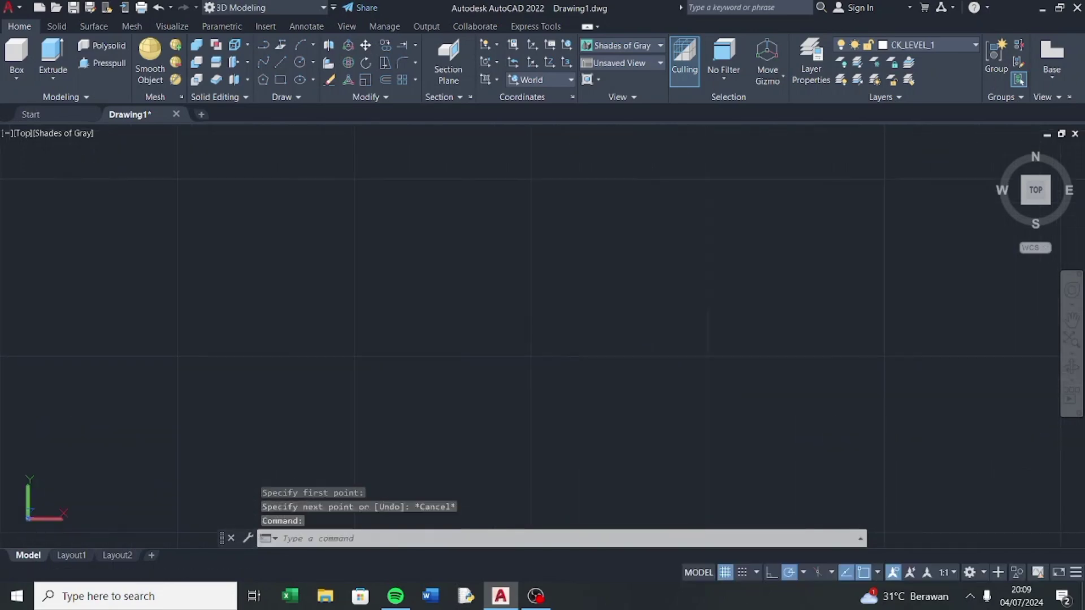
Step: Draw a short 8-unit vertical line beside the circle
text(l)
key(Return)
click(567, 347)
text(8)
key(Return)
key(Escape)
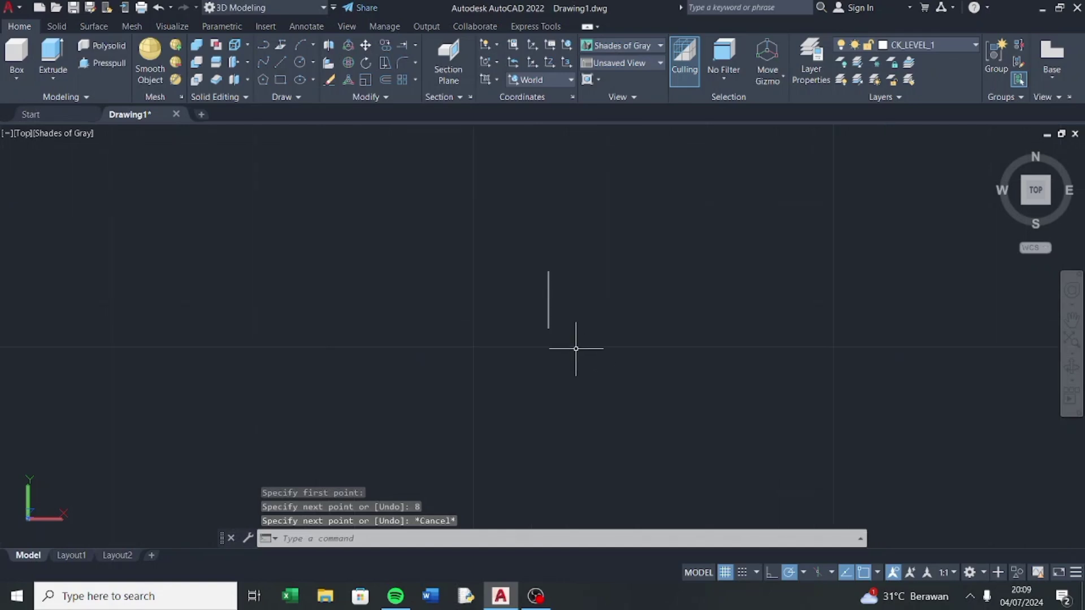
Step: Add a radius 24 circle centred on the short line's lower end
text(c)
key(Return)
click(548, 328)
text(24)
key(Return)
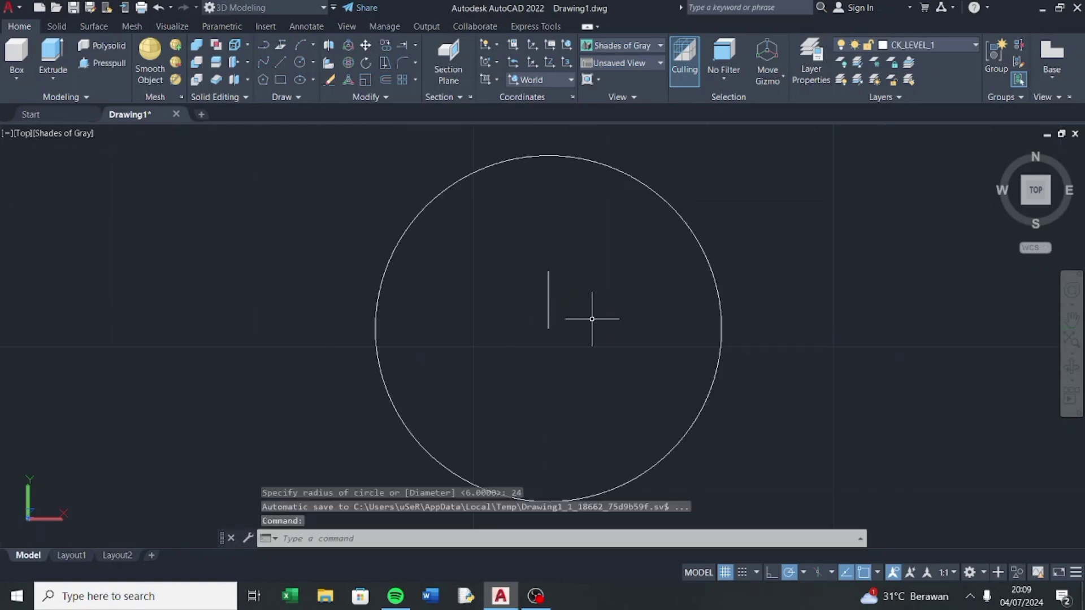
middle_drag(592, 319, 595, 354)
Step: Draw a stepped line from the short line's top to the circle, adding 5 and 16-unit segments
text(l)
key(Return)
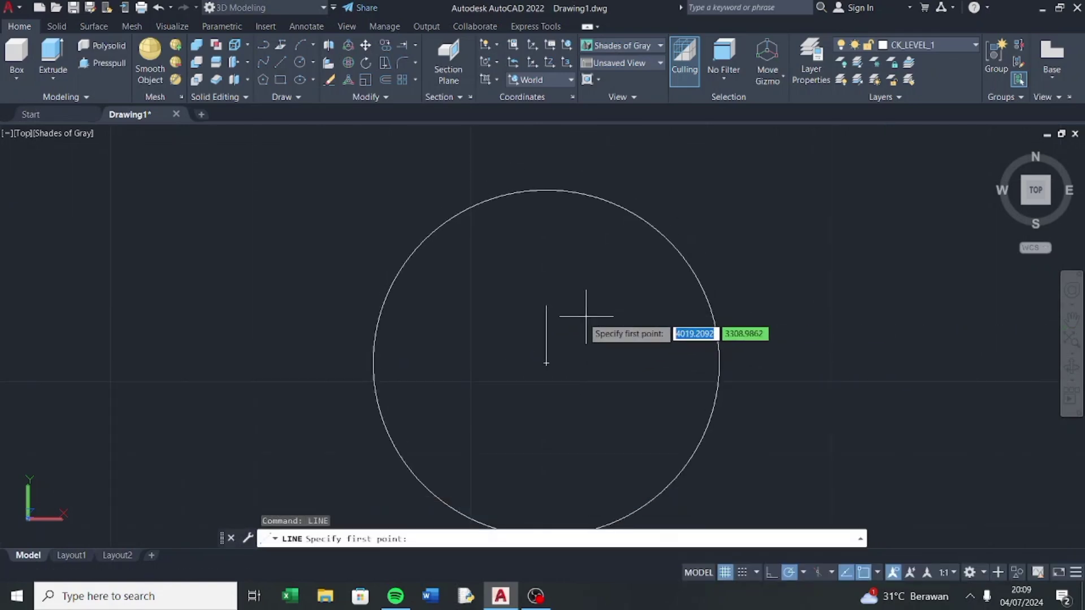
click(545, 306)
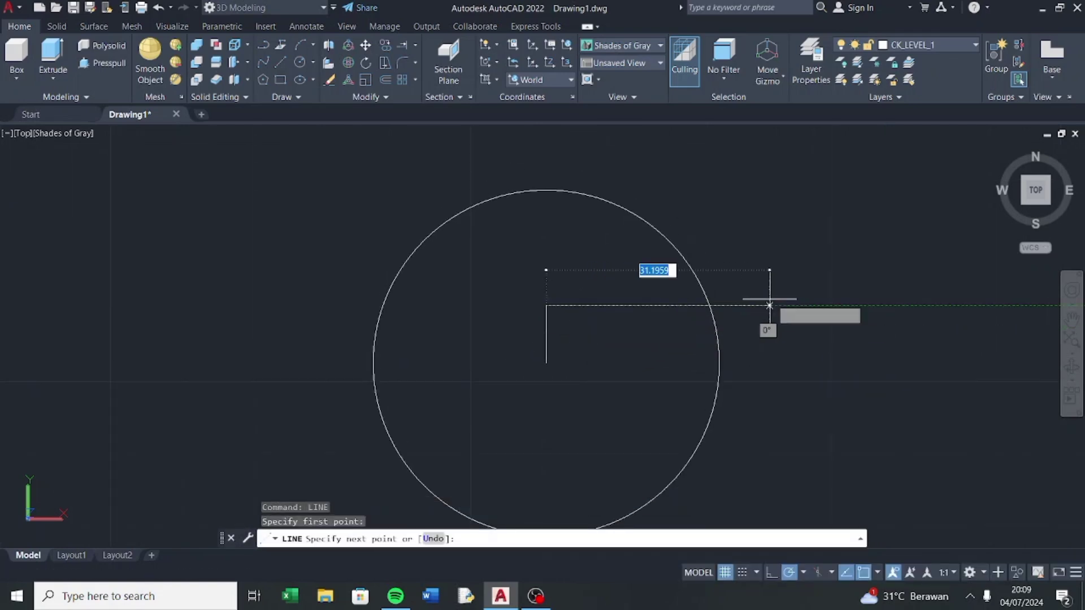
click(711, 306)
text(5)
key(Return)
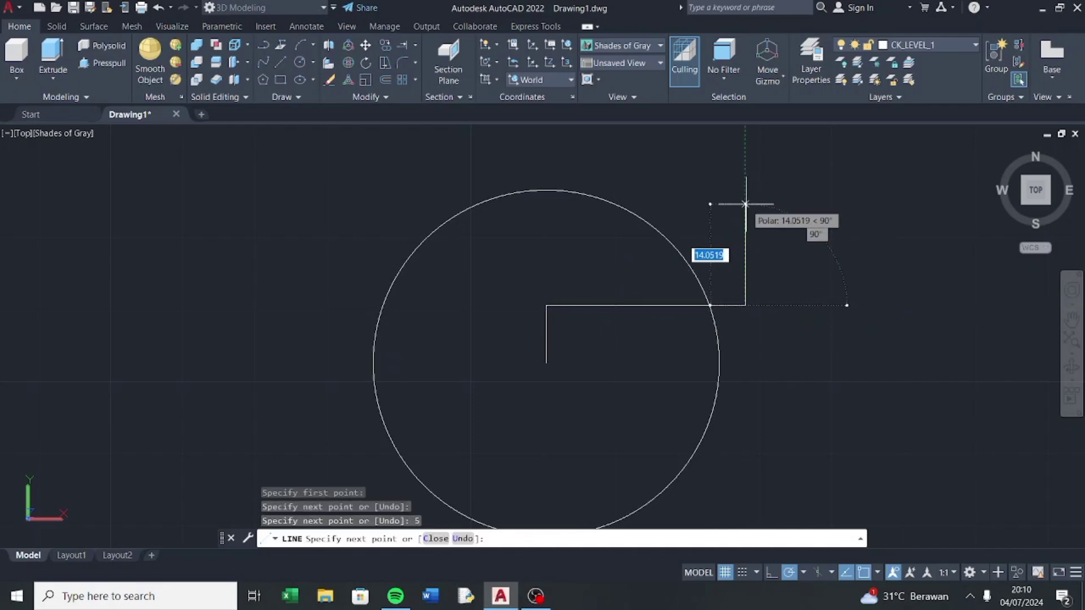
text(16)
key(Return)
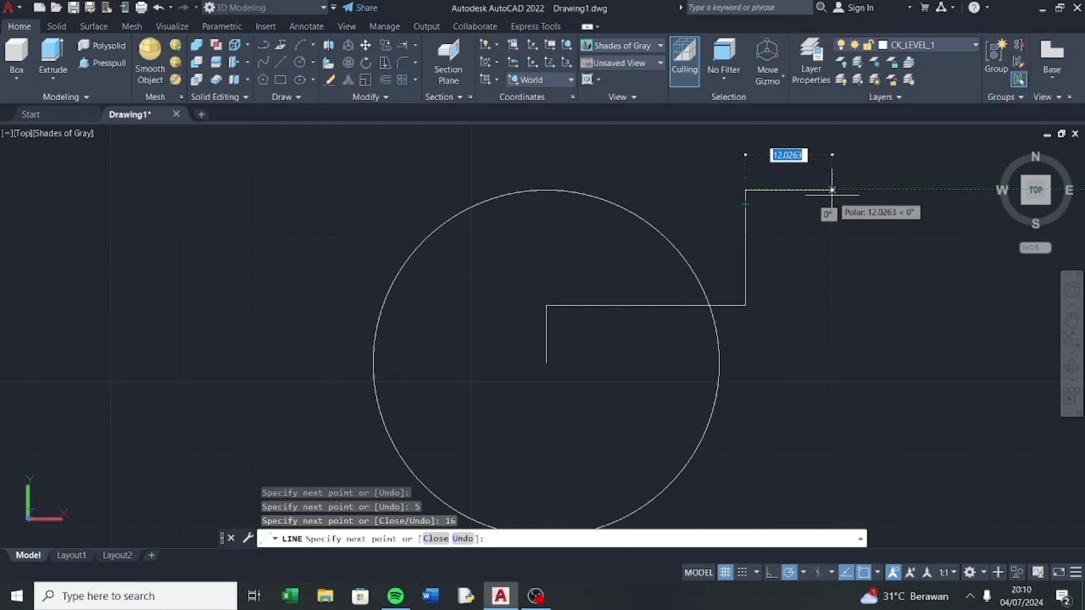
key(Escape)
Step: Trim the part of the line inside the circle and recentre the view
text(tr)
click(621, 306)
scroll(627, 345, down, 2)
key(Escape)
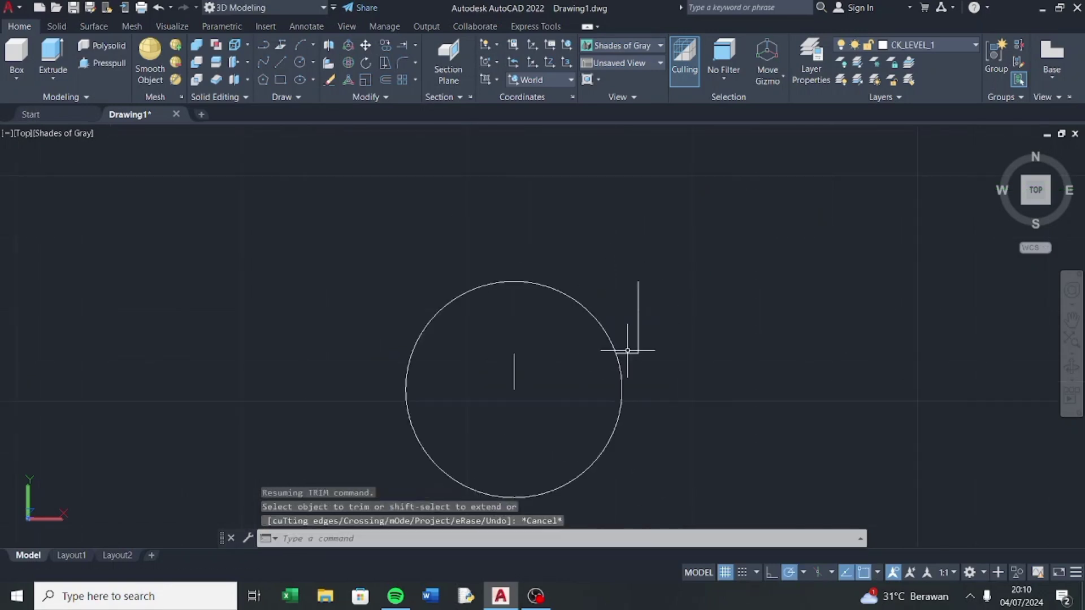
middle_drag(630, 351, 665, 313)
scroll(665, 312, down, 2)
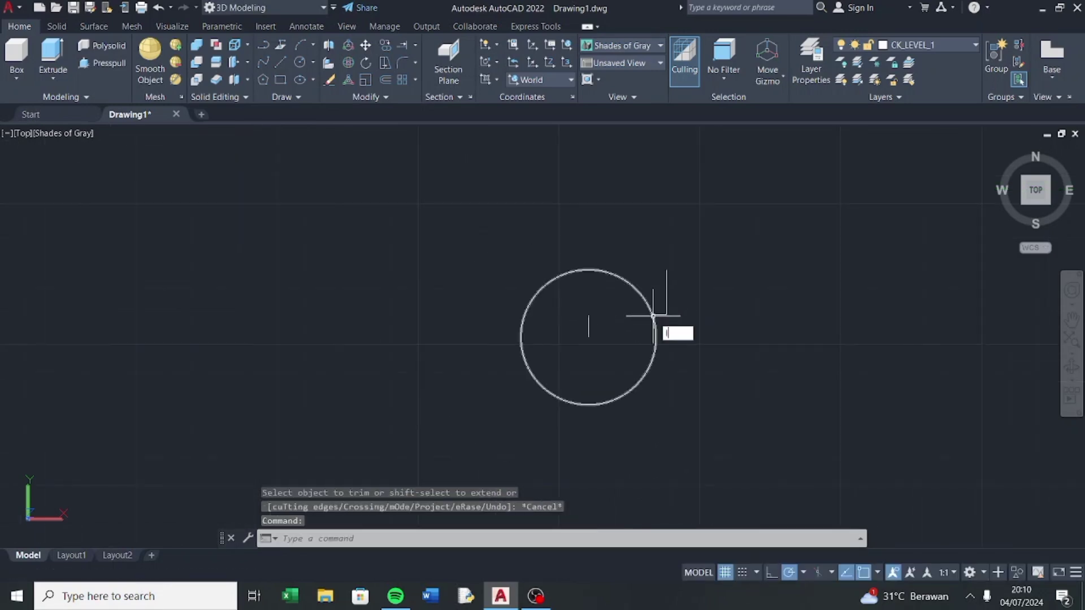
Step: Draw 54-unit horizontal and 40-unit vertical lines from the circle centre, plus a top edge
text(l)
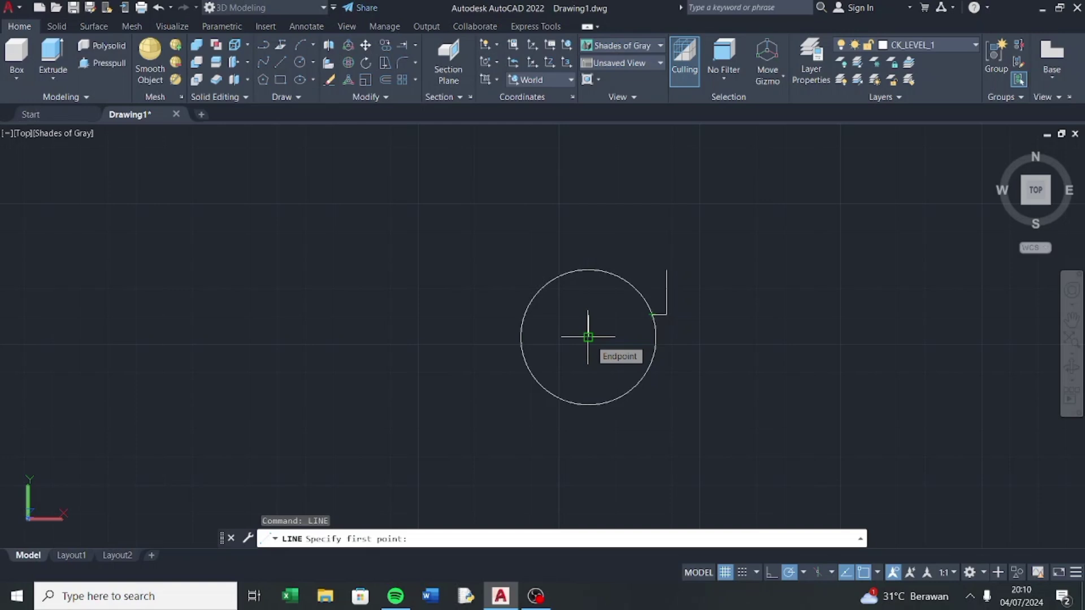
click(588, 337)
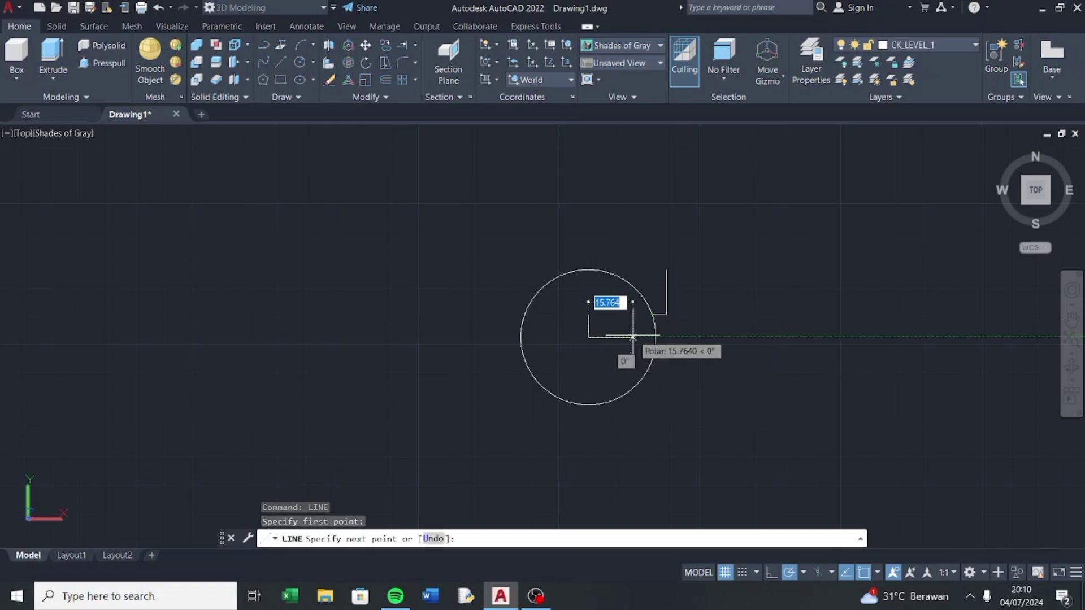
key(Return)
text(40)
key(Return)
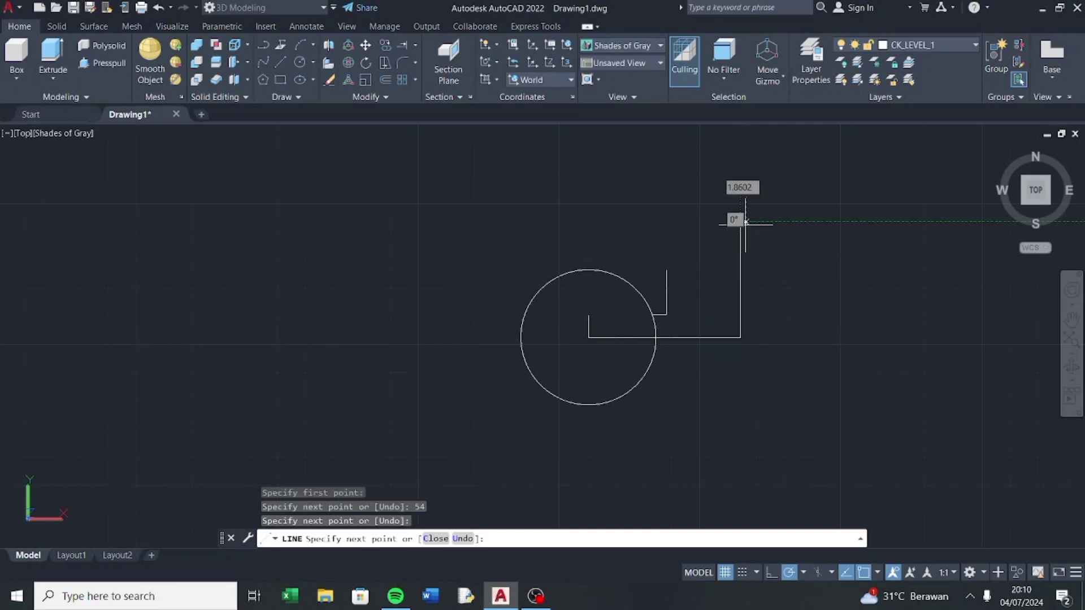
key(Return)
key(Return)
click(666, 269)
click(740, 269)
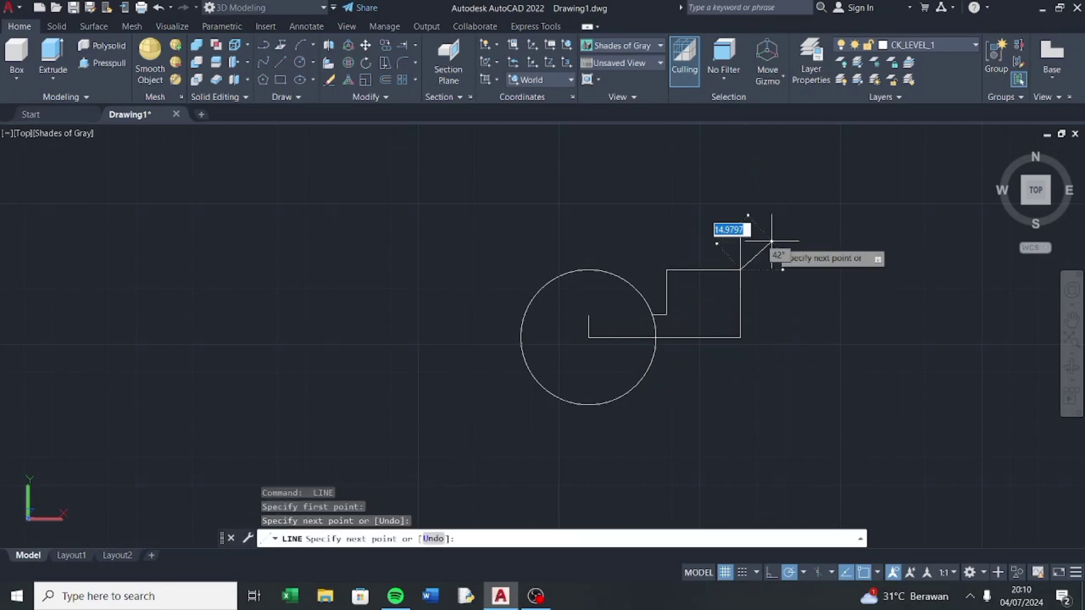
scroll(765, 290, down, 3)
key(Escape)
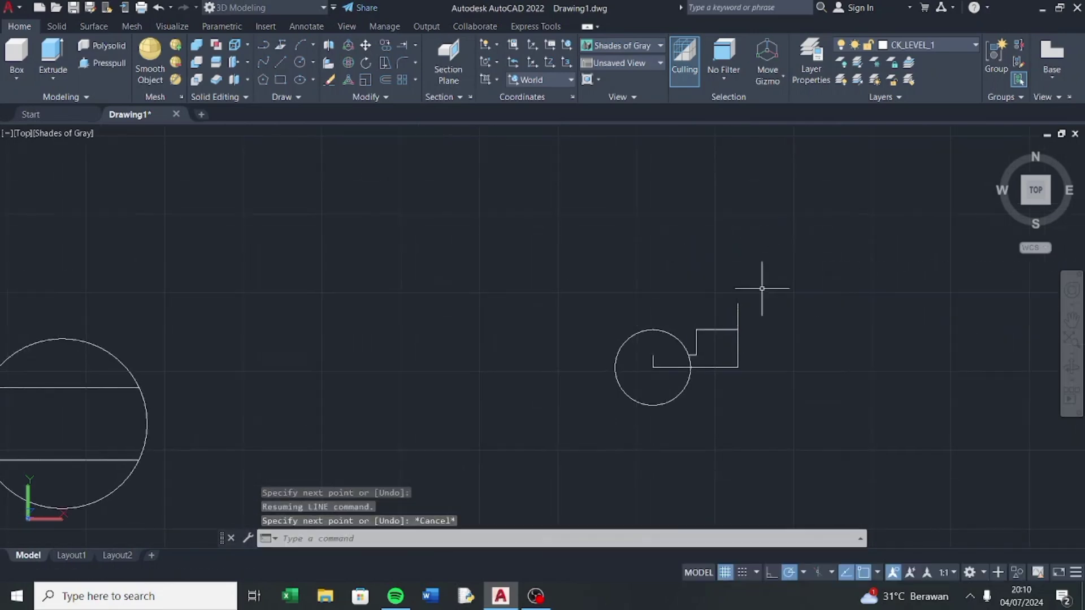
Step: Zoom to show the whole profile and undo an unwanted line
middle_click(753, 326)
middle_click(753, 327)
middle_drag(754, 325, 472, 375)
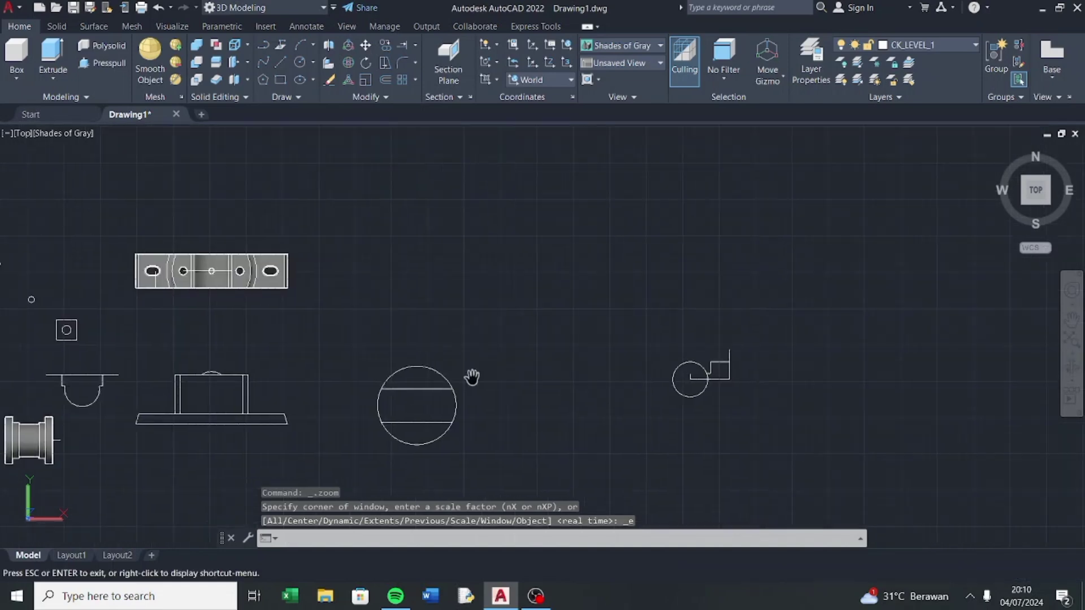
scroll(719, 266, up, 3)
scroll(698, 263, up, 2)
key(Return)
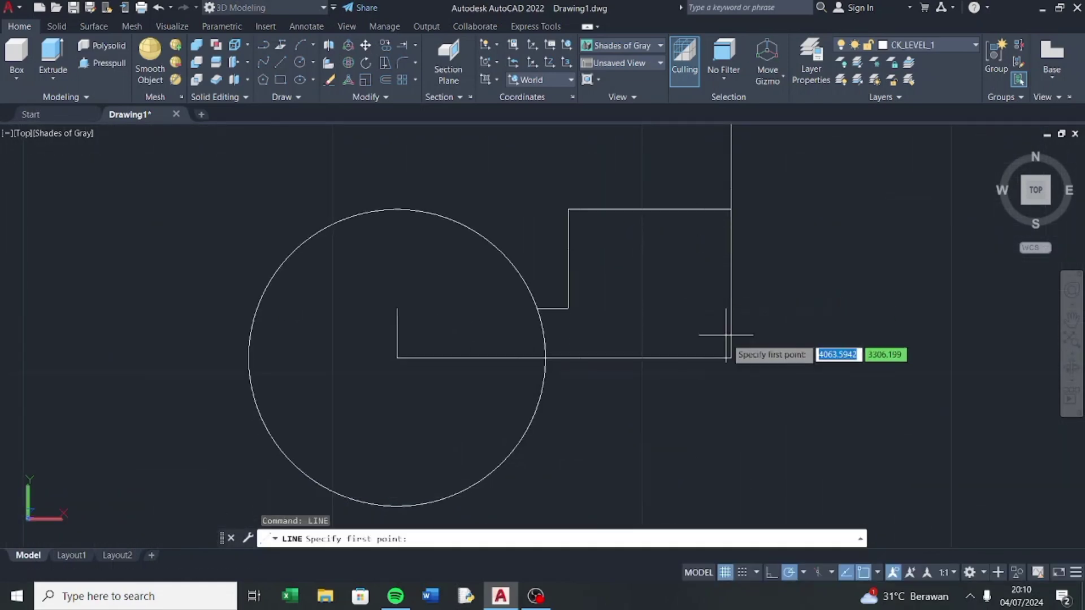
click(731, 357)
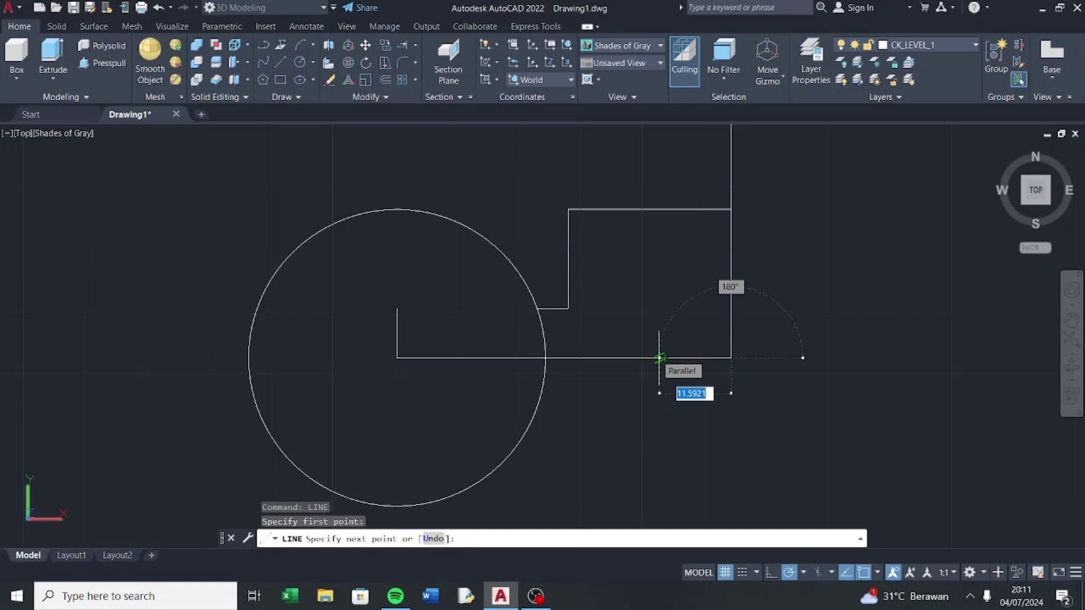
key(Return)
key(Escape)
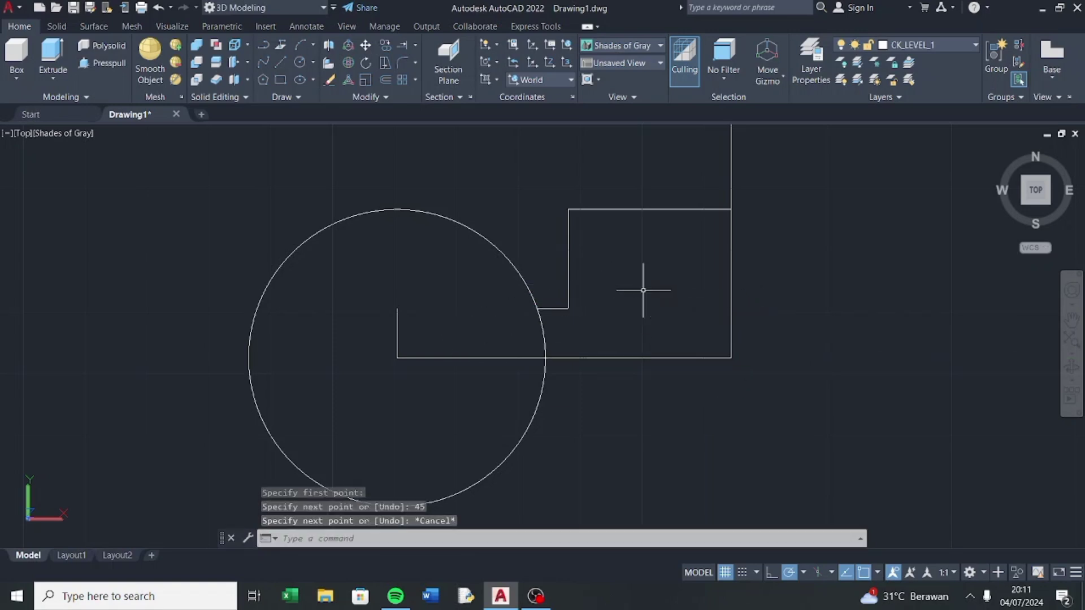
key(ctrl+z)
text(u)
key(Return)
Step: Draw a 15-unit bottom segment, a vertical divider, and a 12-unit vertical line
text(l)
key(Return)
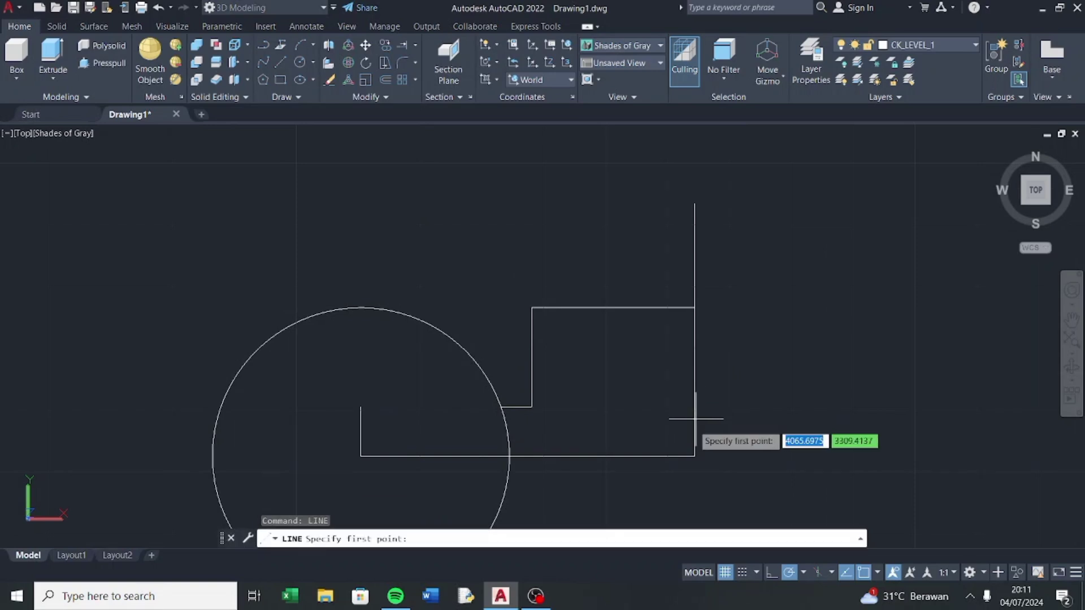
click(694, 456)
text(15)
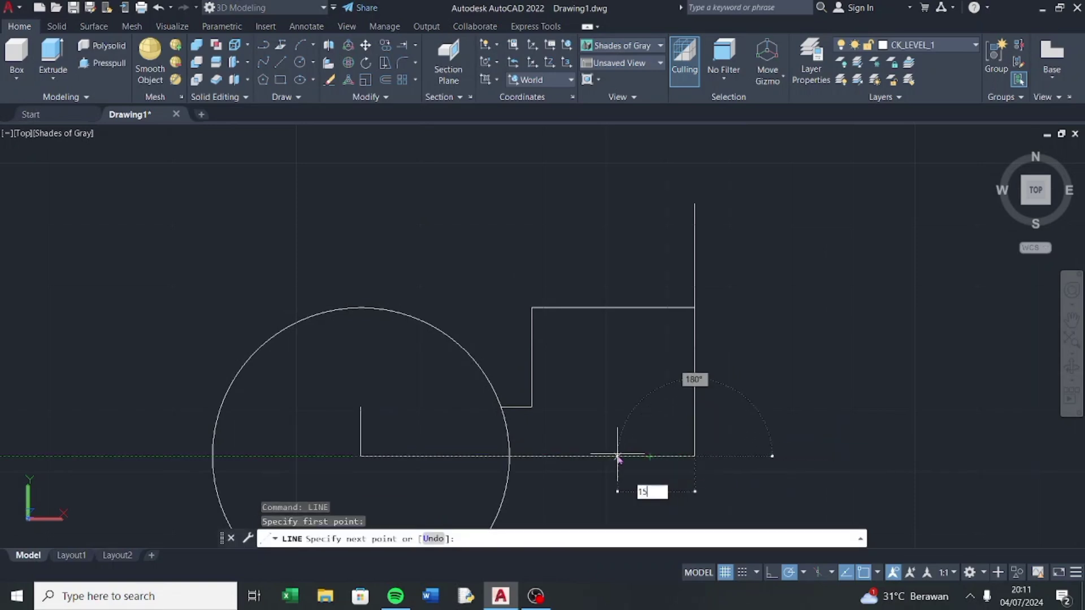
key(Return)
click(602, 308)
key(Escape)
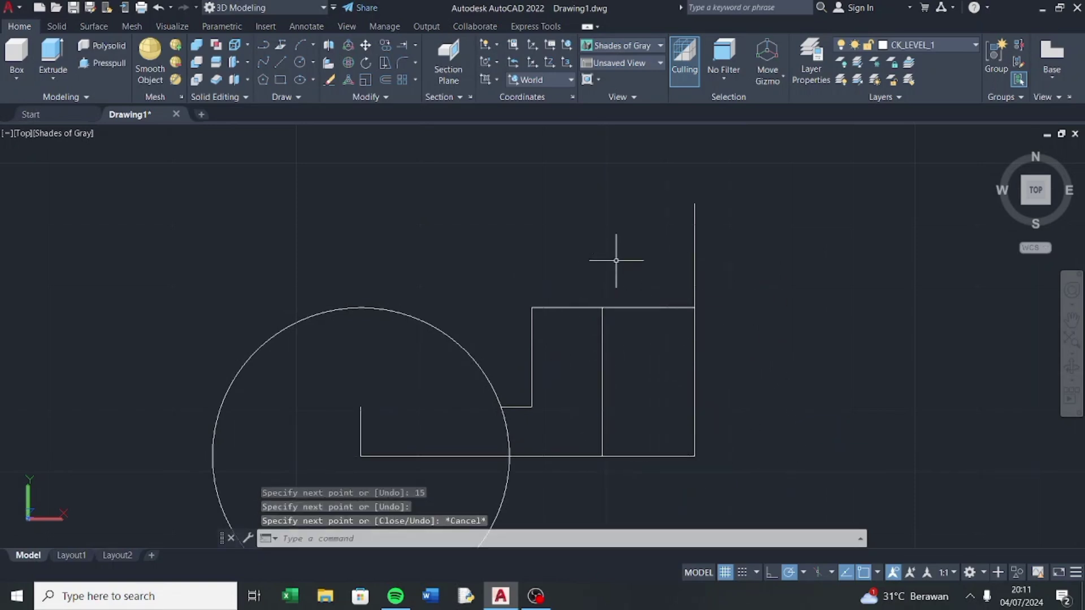
key(Return)
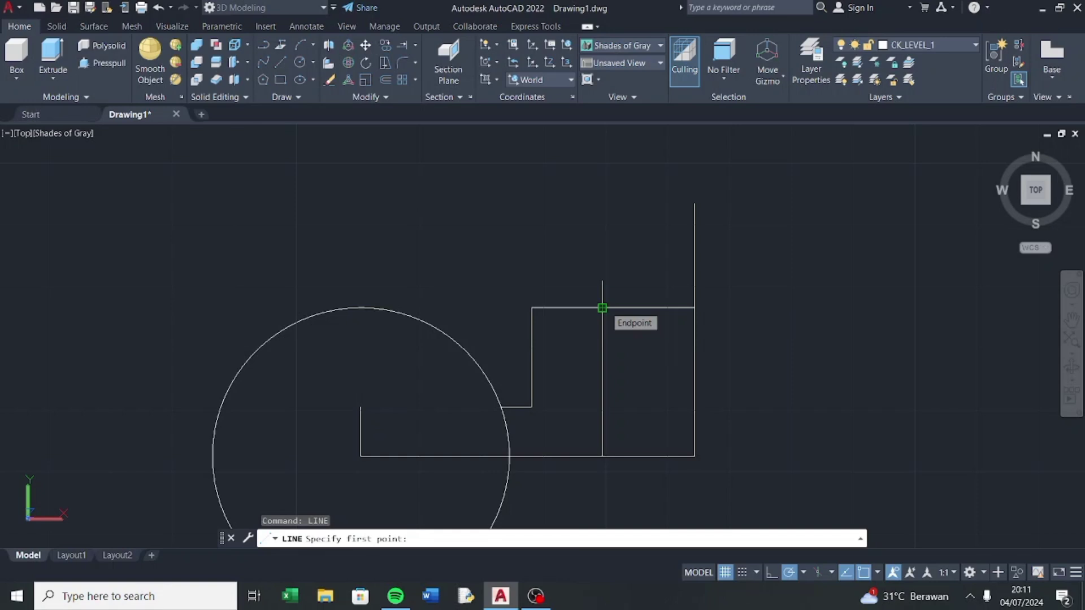
click(602, 308)
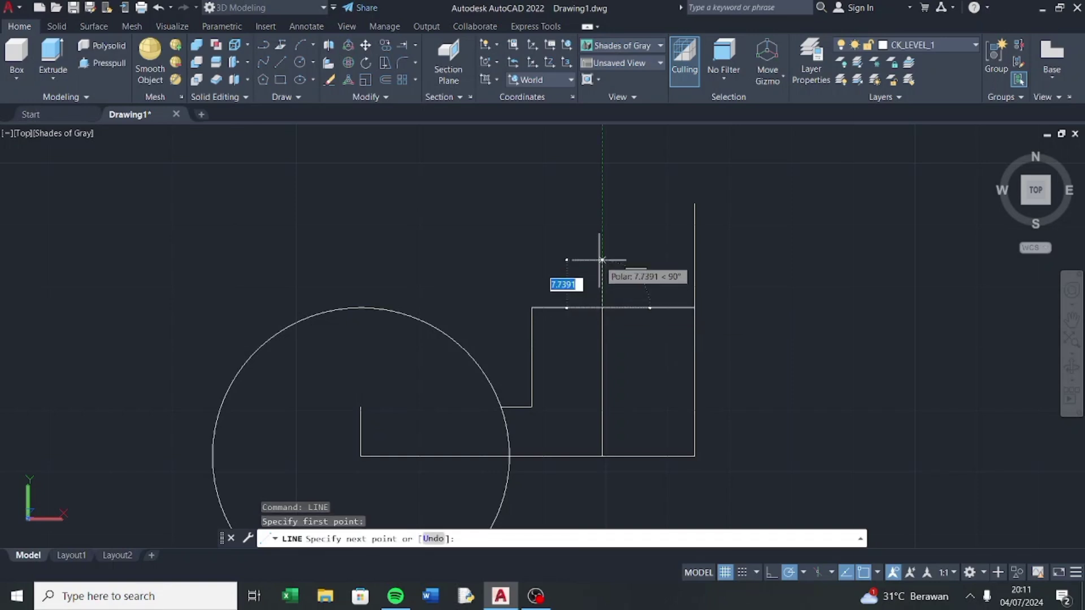
text(12)
key(Return)
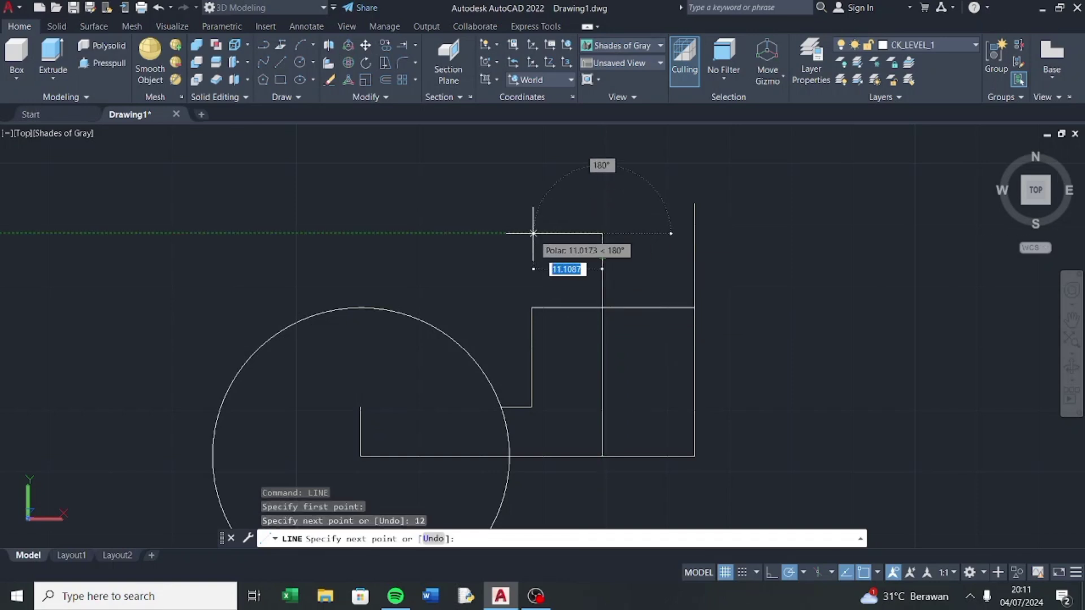
key(Escape)
Step: Delete the four right-hand lines and draw a horizontal line from the step corner
click(715, 201)
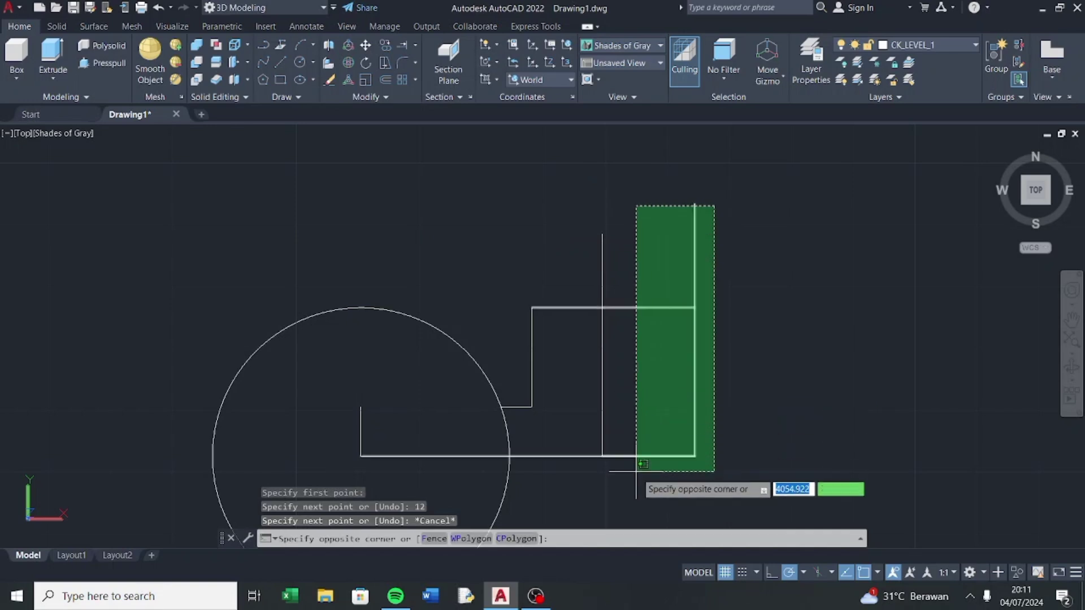
click(636, 474)
key(Delete)
text(line)
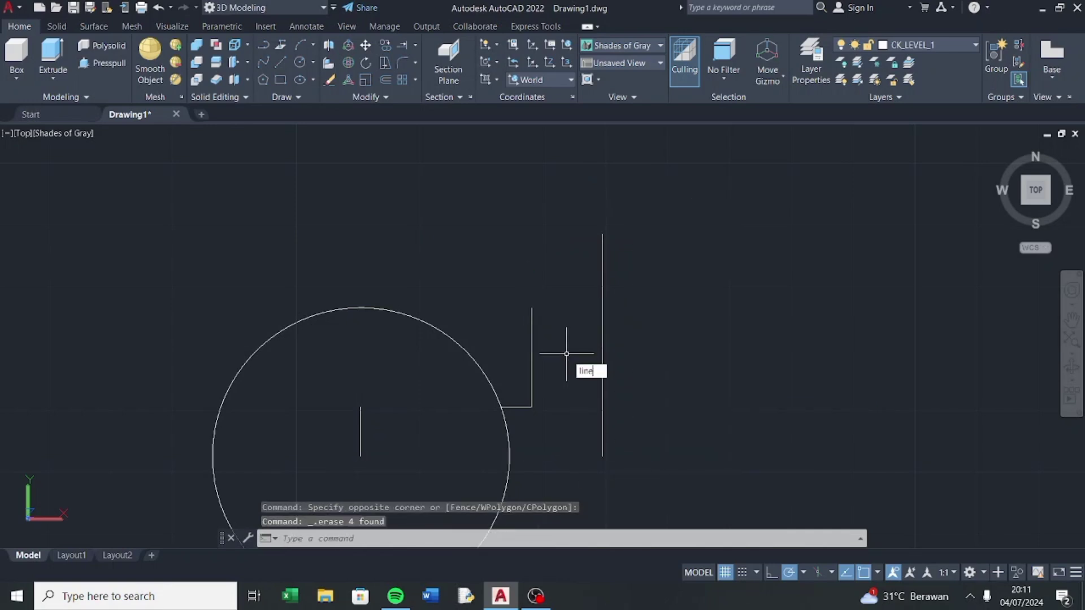
key(Return)
click(531, 307)
click(602, 307)
key(Escape)
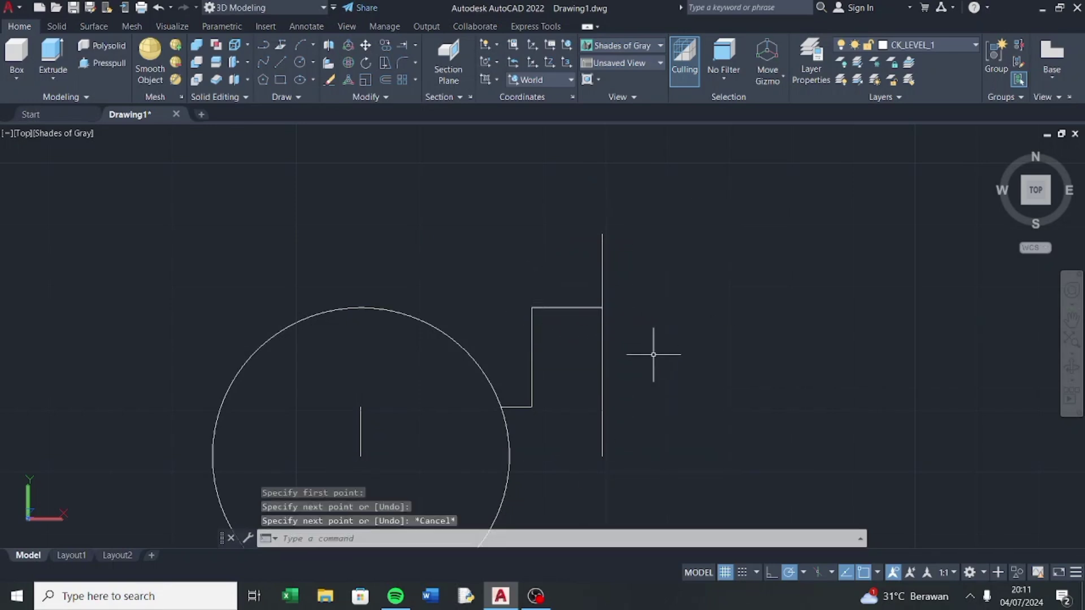
Step: Trim away the lower part of the vertical line
text(tr)
key(Return)
click(602, 390)
scroll(780, 337, down, 3)
click(709, 271)
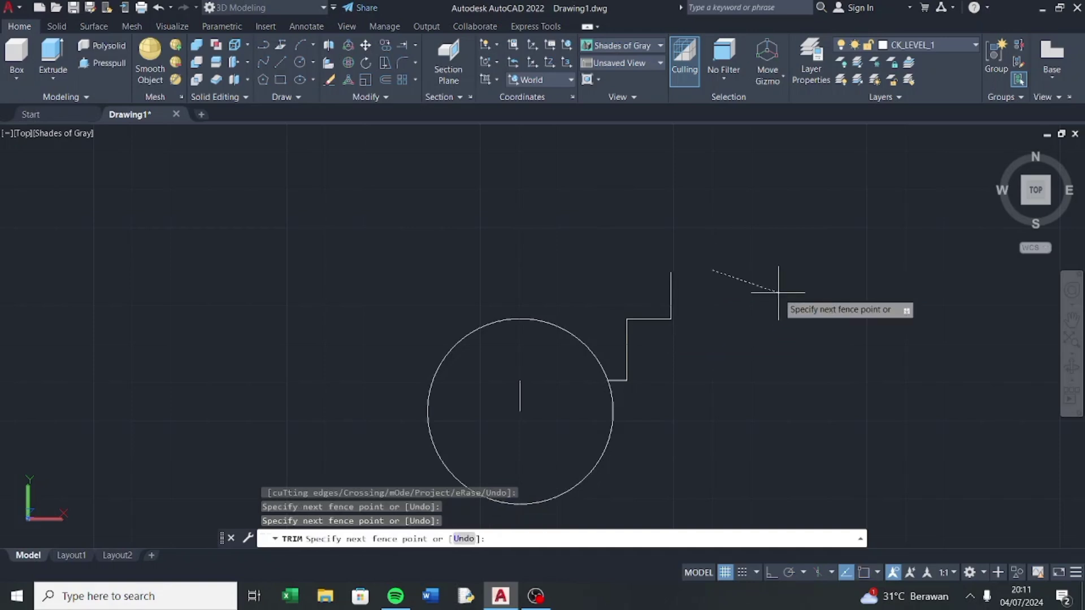
key(Escape)
key(Escape)
Step: Mirror the stepped lines about the circle's centre line, keeping the originals
click(717, 270)
click(621, 407)
text(mi)
key(Return)
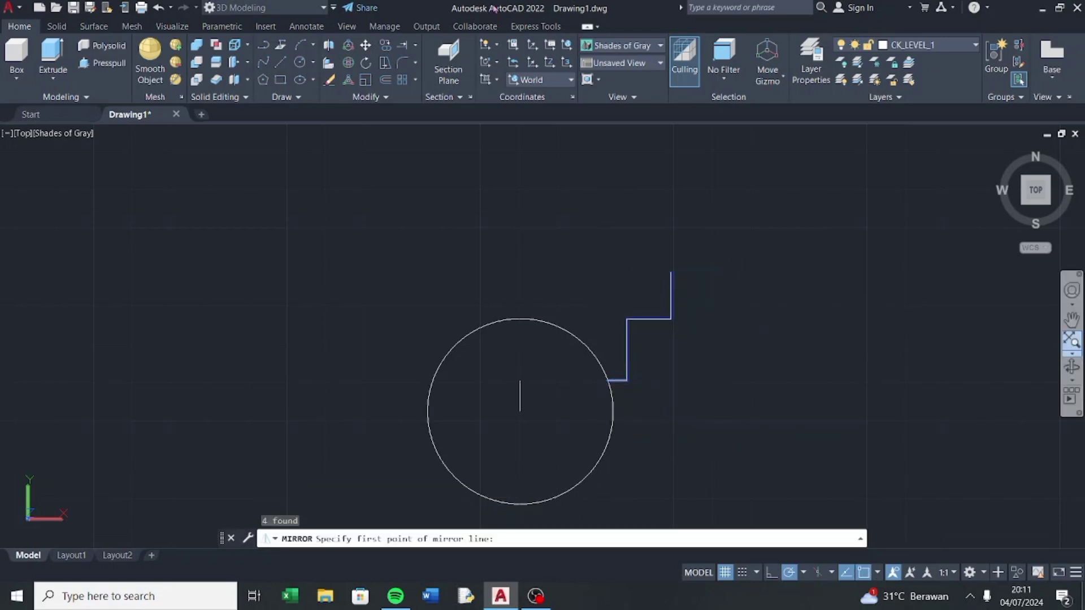
click(521, 375)
click(522, 366)
text(n)
key(Return)
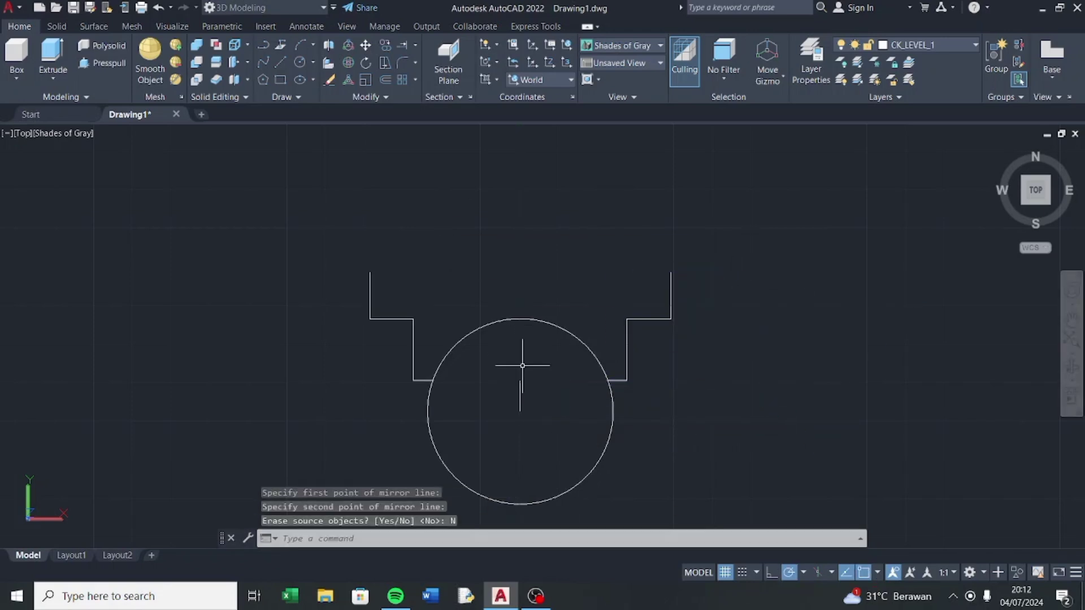
text(l)
Step: Cancel several line attempts and pan to show the whole circle and outline
key(Return)
click(413, 380)
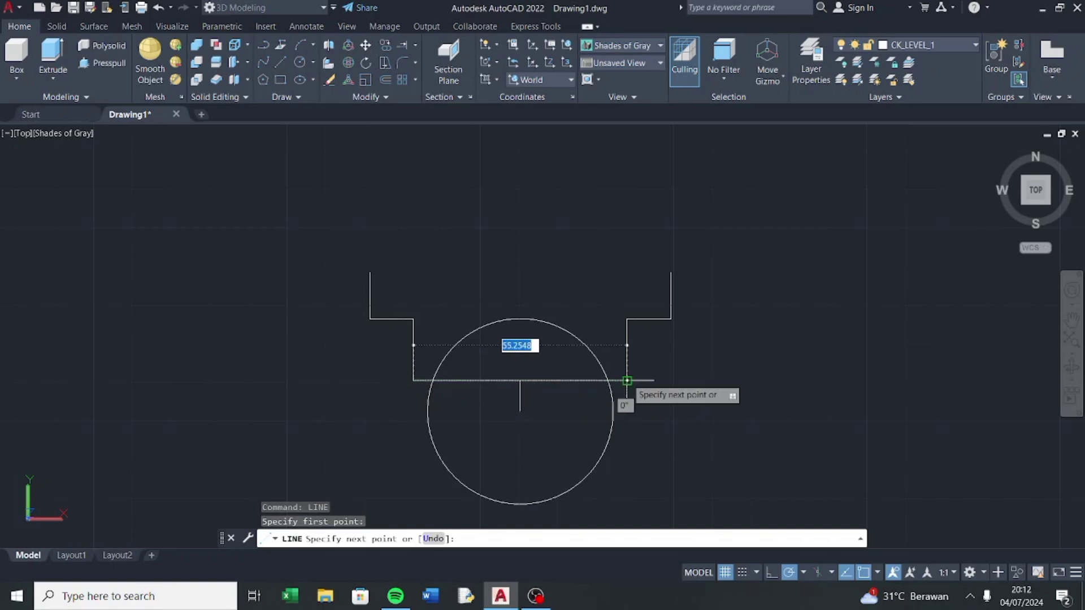
scroll(626, 381, up, 5)
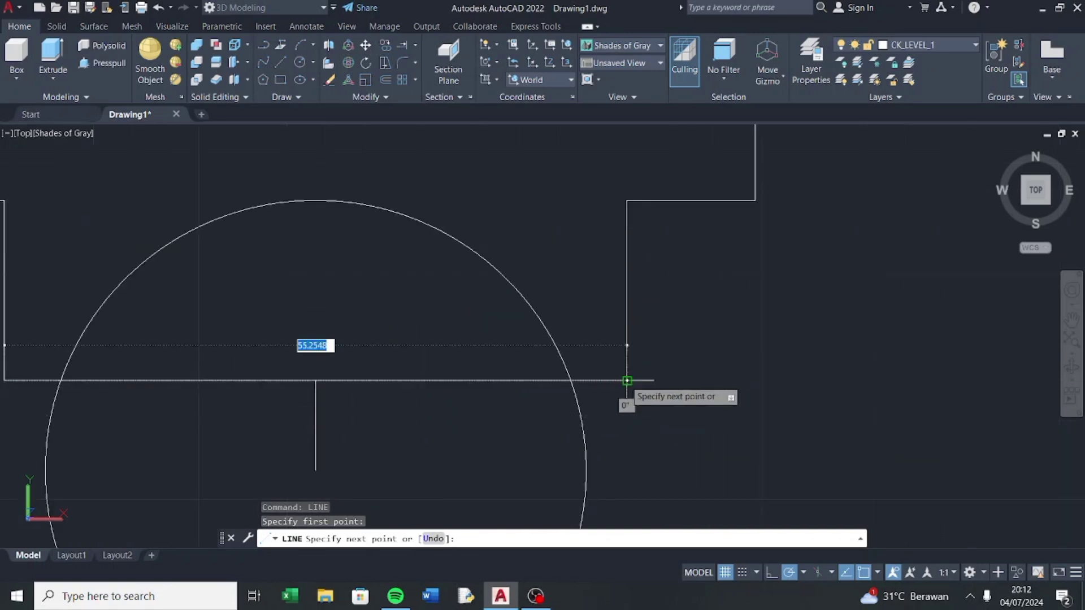
key(Escape)
key(space)
click(627, 380)
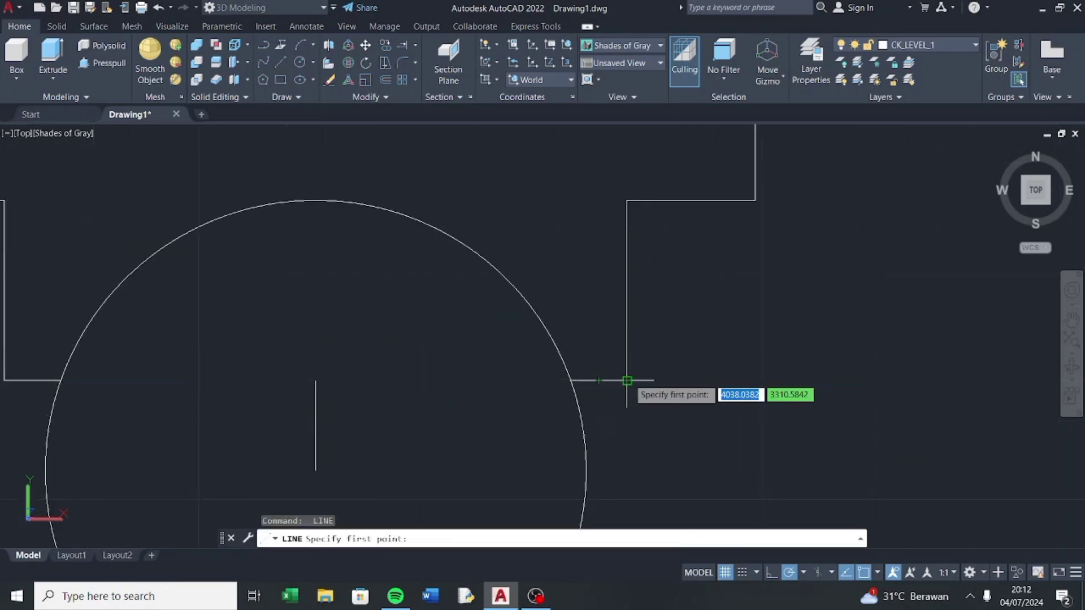
key(Escape)
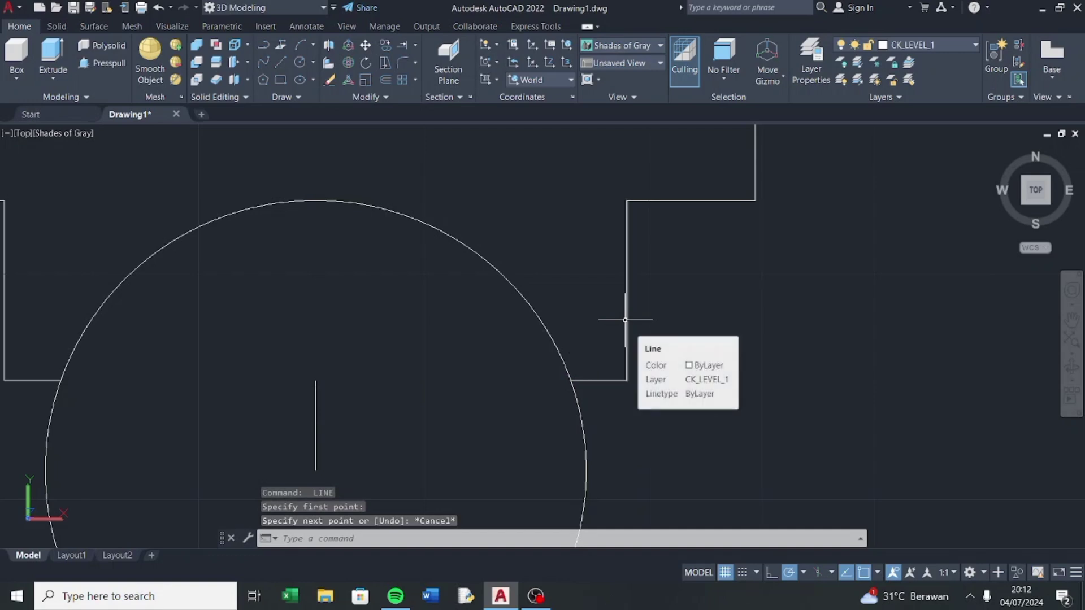
text(l)
key(Return)
key(Escape)
scroll(562, 364, down, 4)
middle_drag(598, 346, 648, 346)
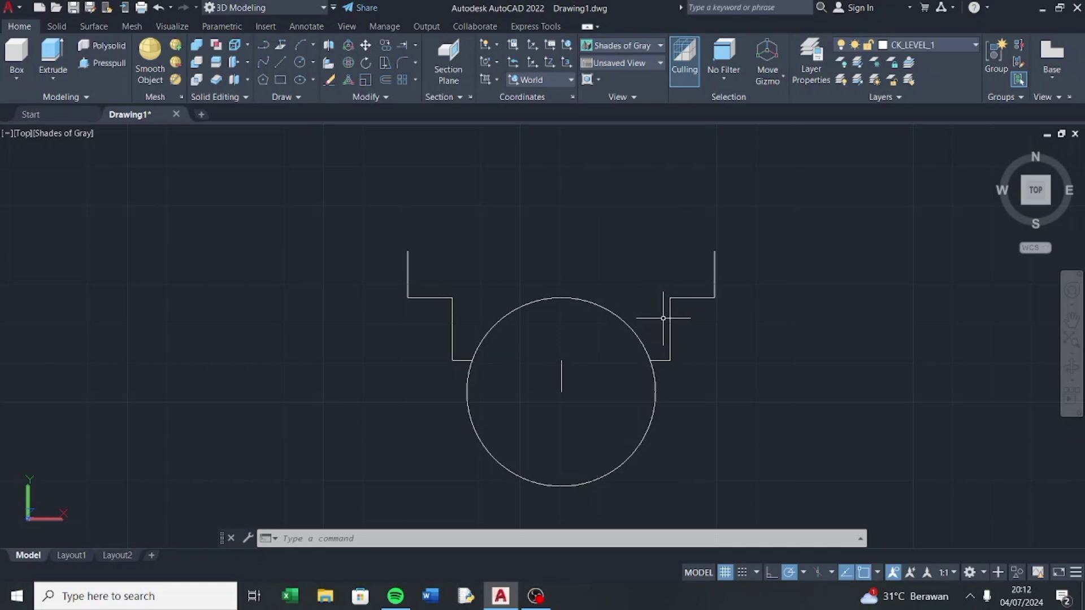
Step: Draw a top line joining the right and left vertical tops
text(line)
key(Return)
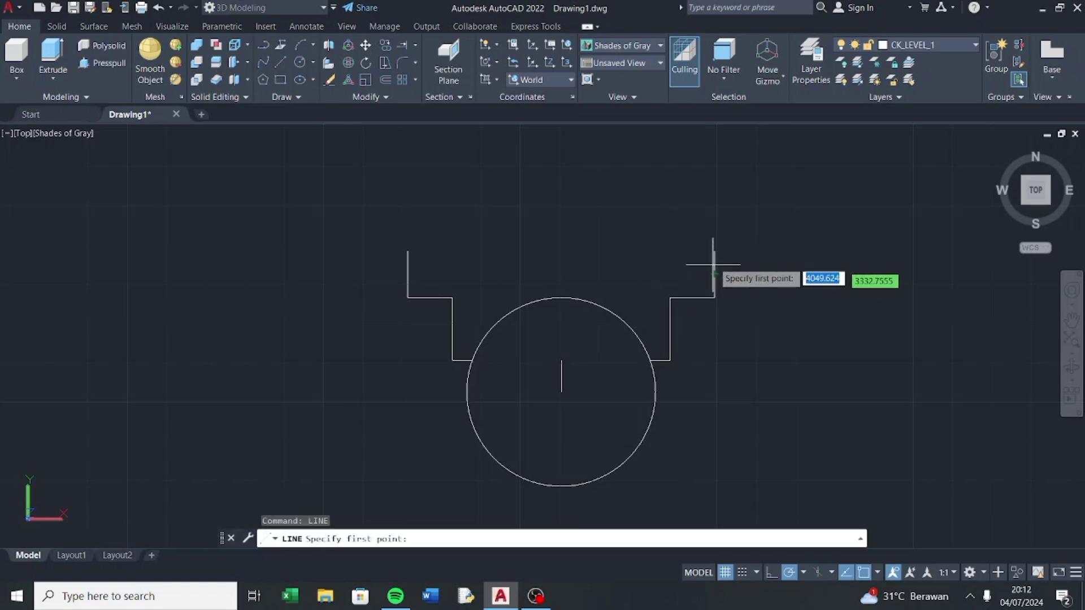
click(715, 250)
click(408, 250)
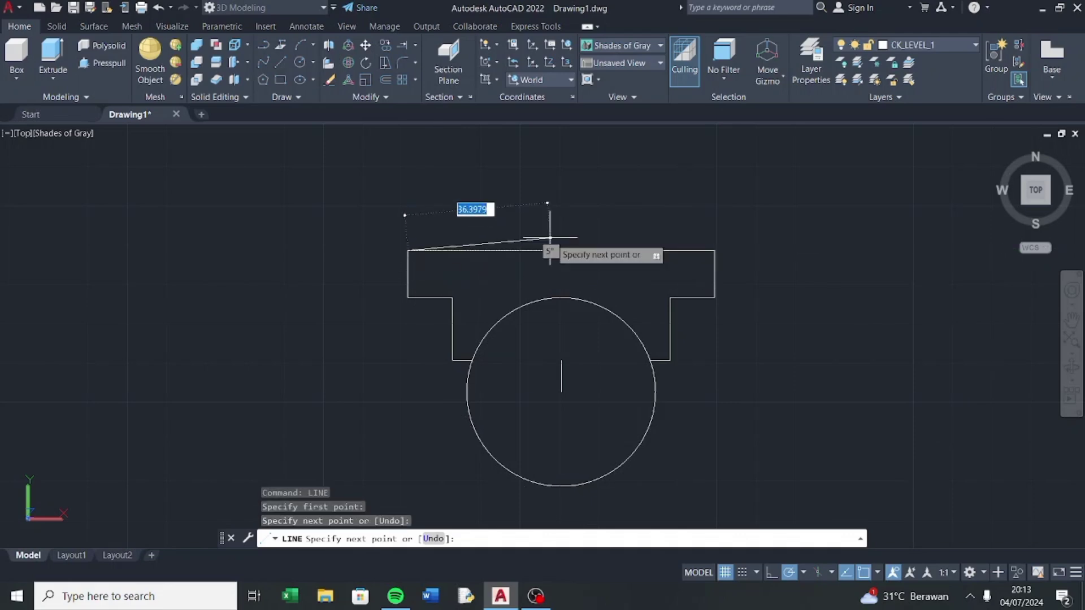
key(Escape)
scroll(557, 274, down, 1)
Step: Add a concentric circle of radius 48 on the existing circle's centre
text(c)
key(Return)
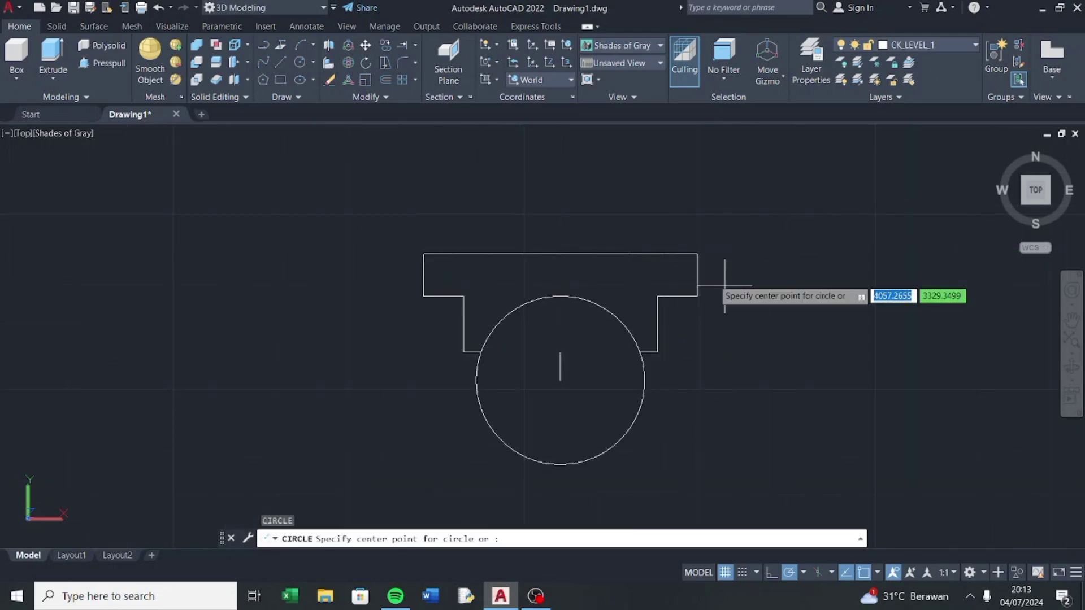
click(560, 379)
text(48)
key(Return)
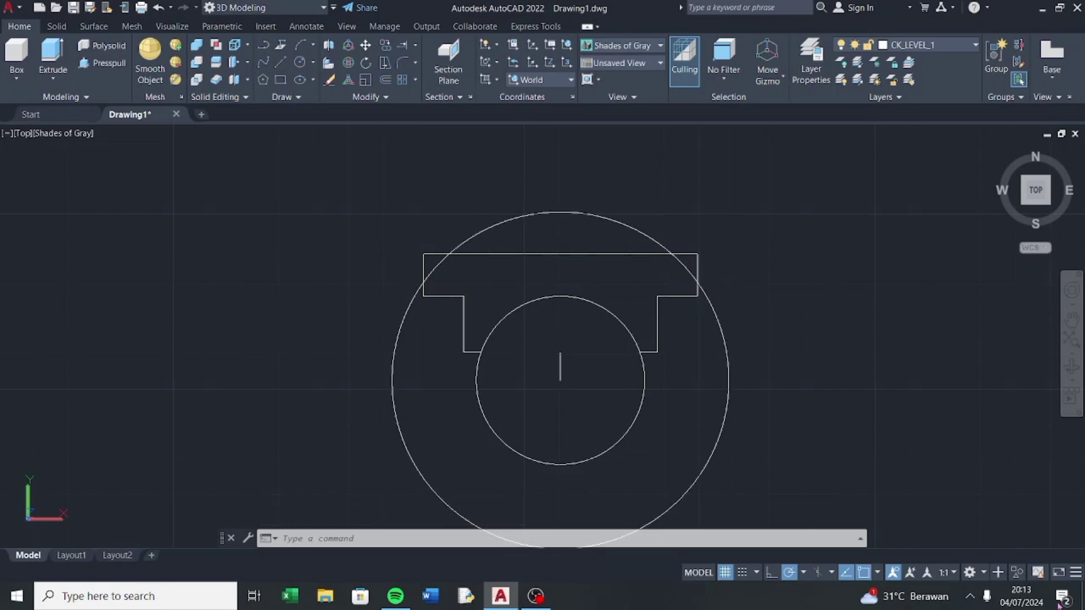
Step: Draw a 12-unit upward segment at the right corner and delete the extra vertical line
text(l)
key(Return)
scroll(706, 299, up, 3)
click(683, 293)
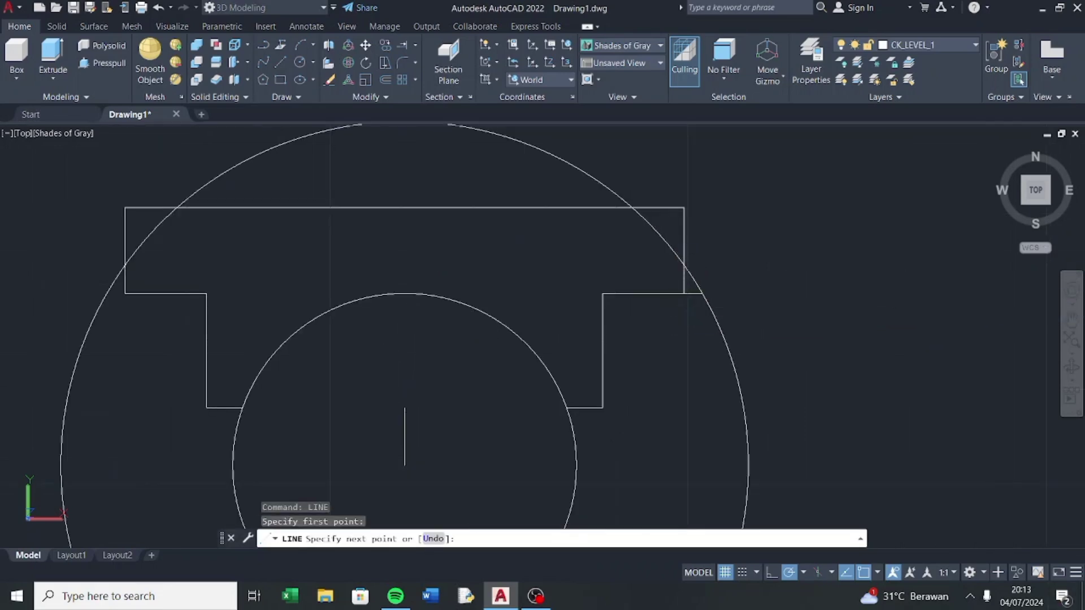
click(702, 292)
text(12)
key(Return)
key(Escape)
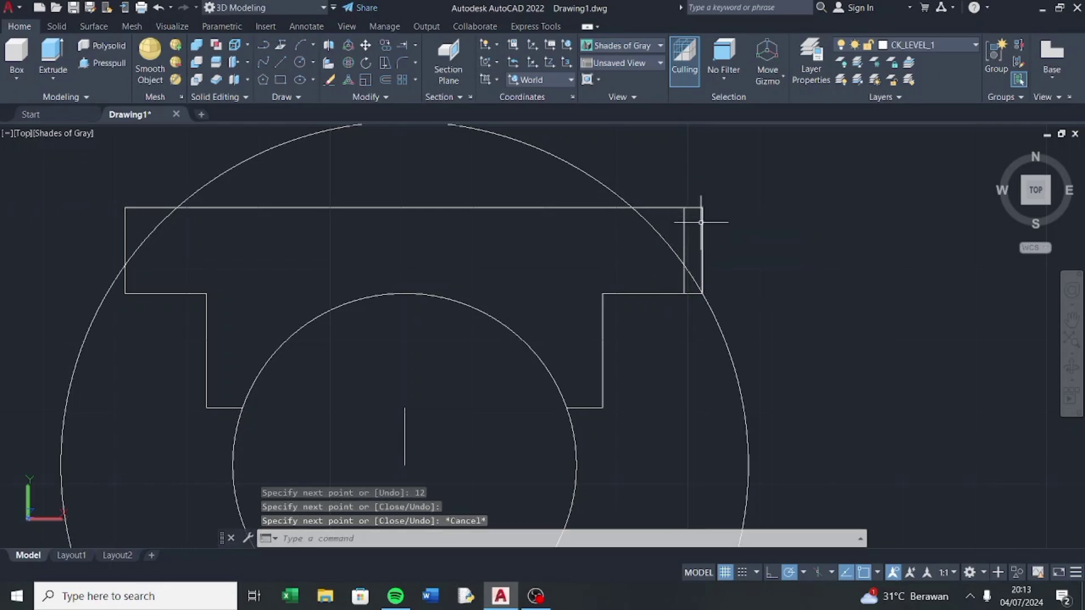
click(684, 250)
key(Delete)
Step: Draw a 12-unit upward segment at the left corner and delete the leftover vertical line
middle_drag(246, 278, 520, 235)
text(l)
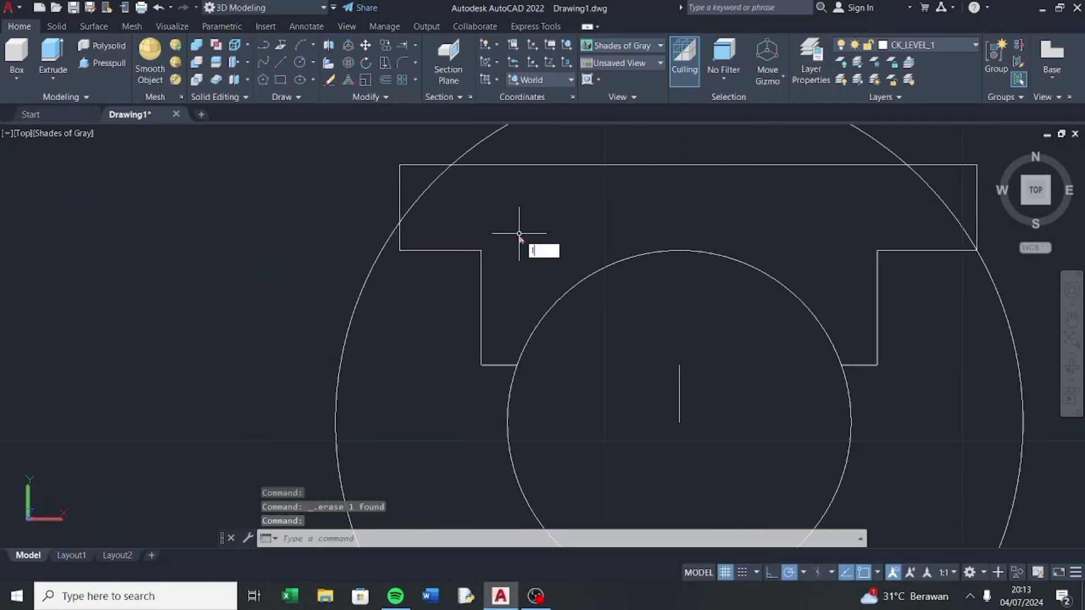
key(Return)
click(400, 250)
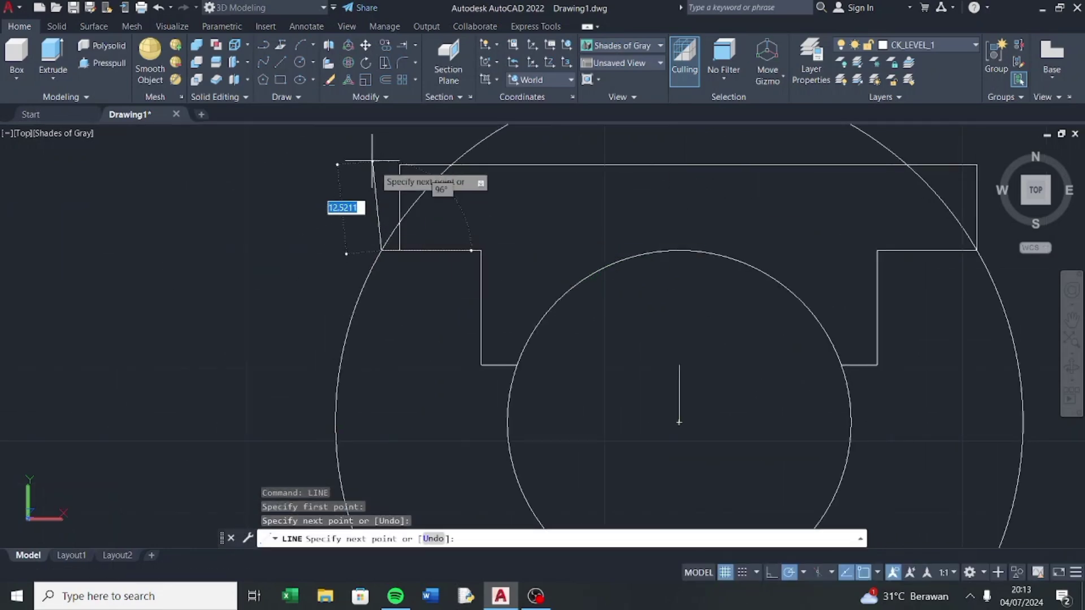
text(12)
key(Return)
key(Escape)
click(399, 206)
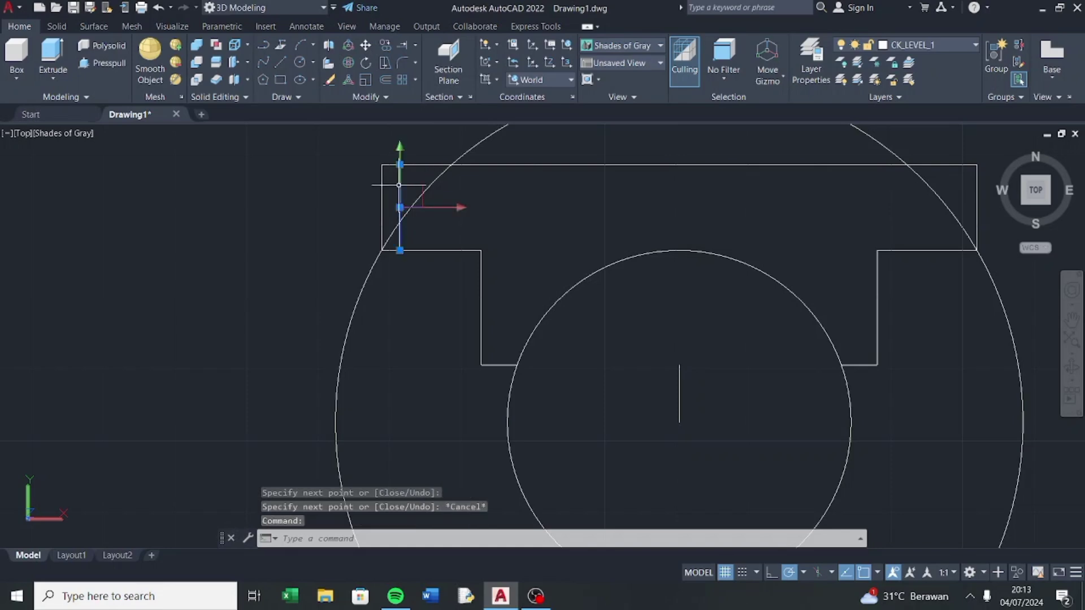
key(Delete)
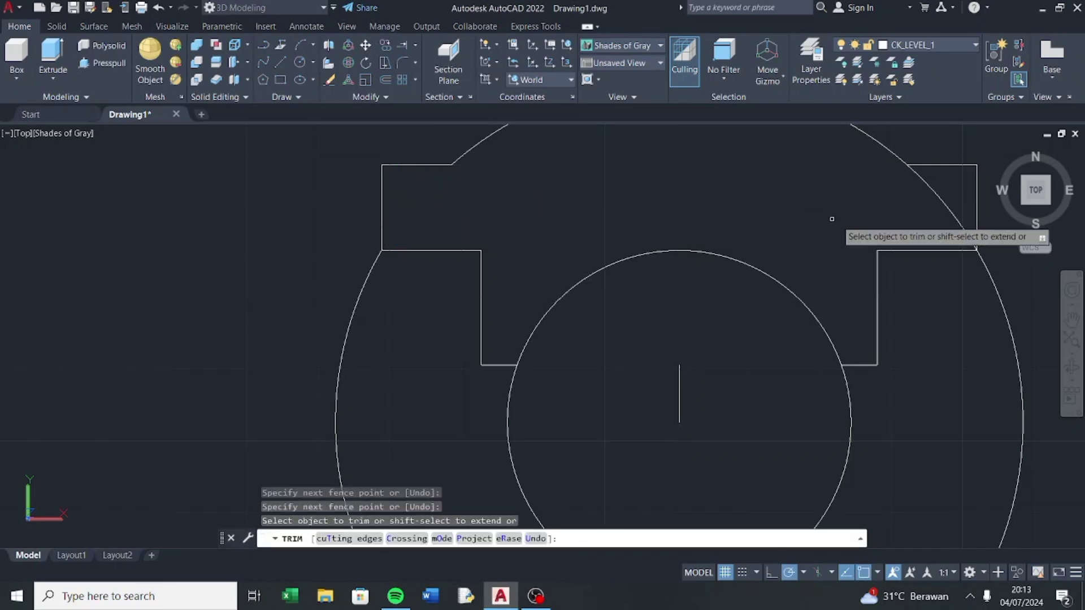
Step: Trim the top edge inside the outer arch and switch to an isometric view
click(945, 176)
key(Escape)
scroll(1007, 243, down, 2)
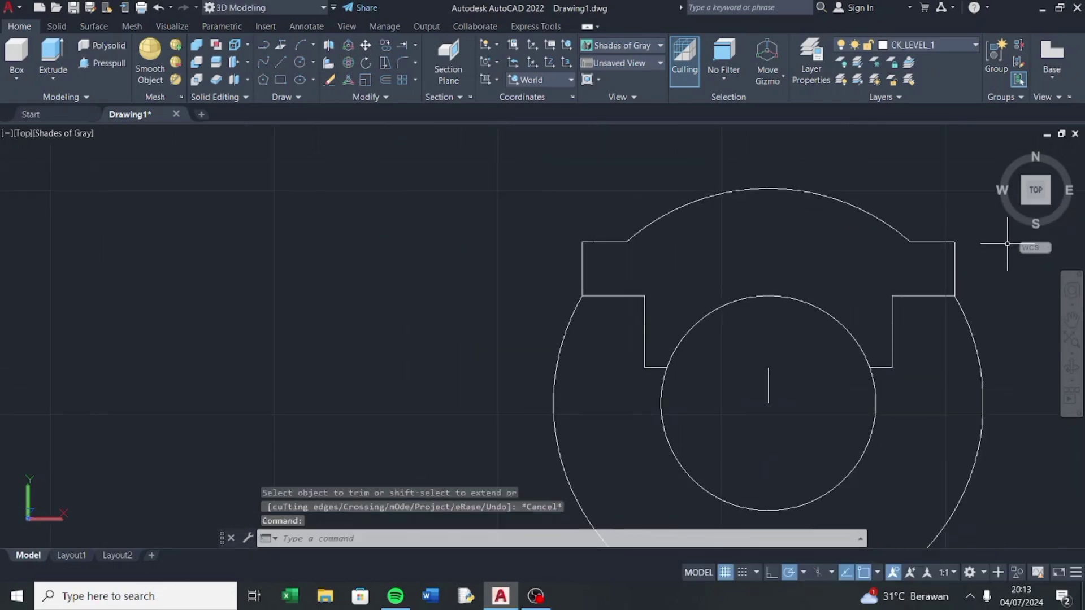
click(1024, 208)
text(esspull)
key(Return)
Step: Finish extruding the cap region to a height of 46
click(567, 353)
text(46)
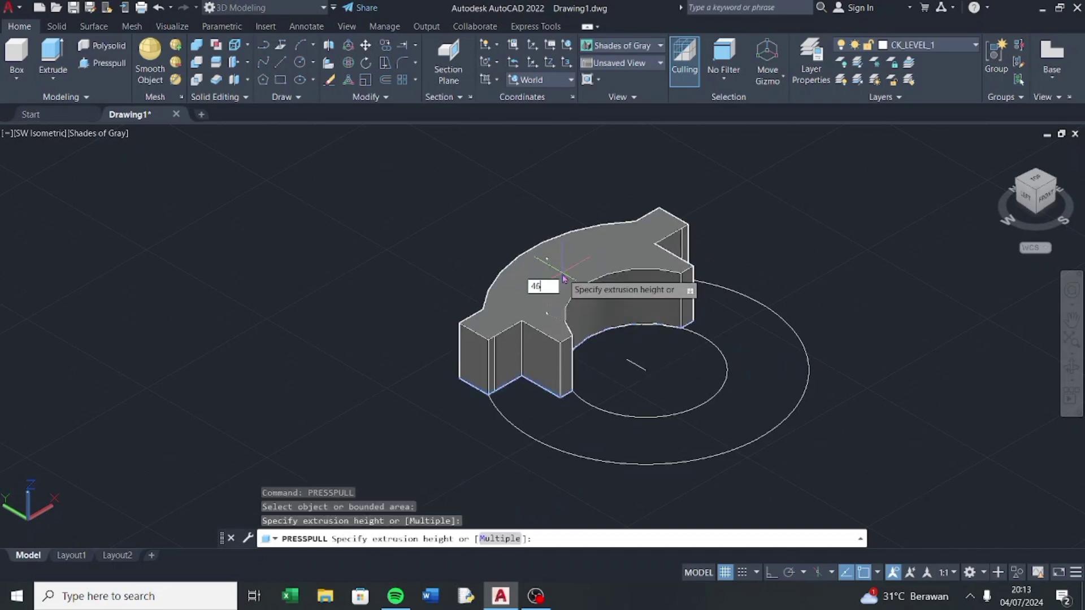
key(Return)
key(Return)
scroll(198, 447, down, 2)
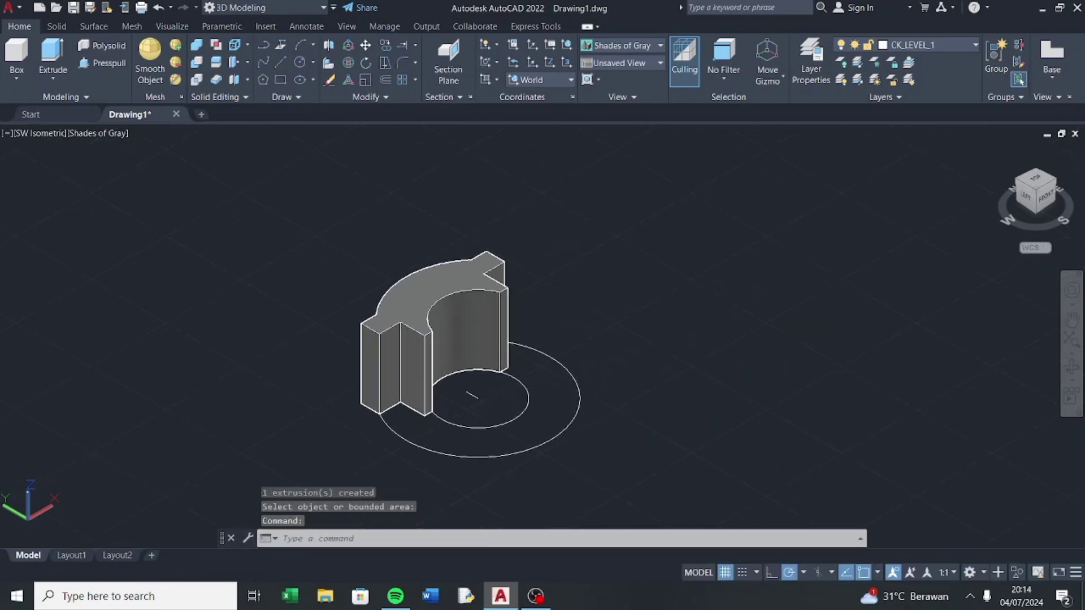
Step: Draw a circle of radius 54 beside the part
key(Return)
click(728, 365)
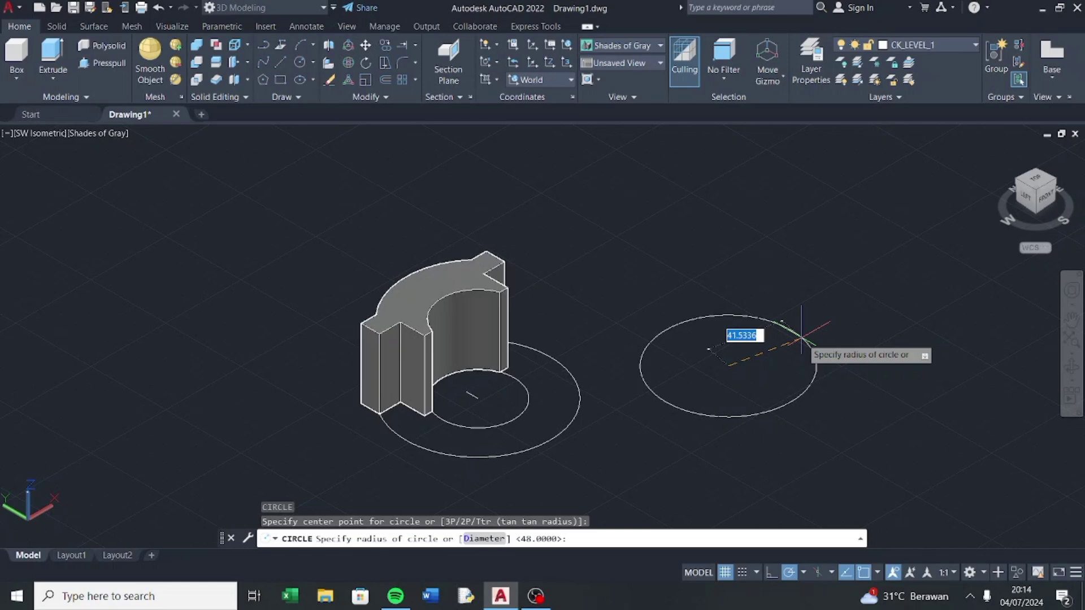
text(54)
key(Return)
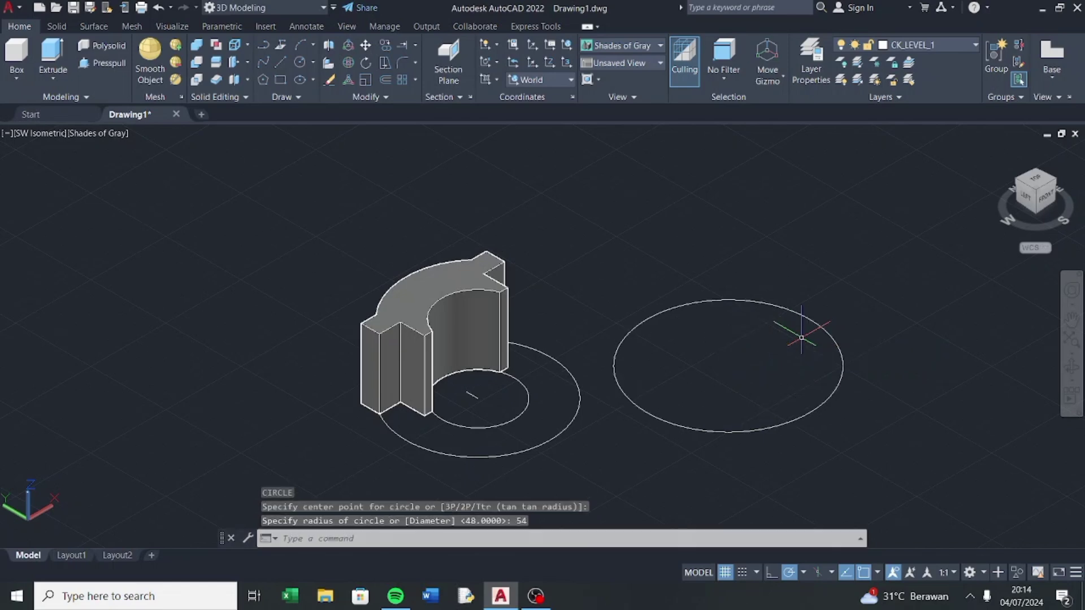
right_click(801, 337)
key(Escape)
scroll(830, 243, down, 3)
scroll(695, 389, up, 3)
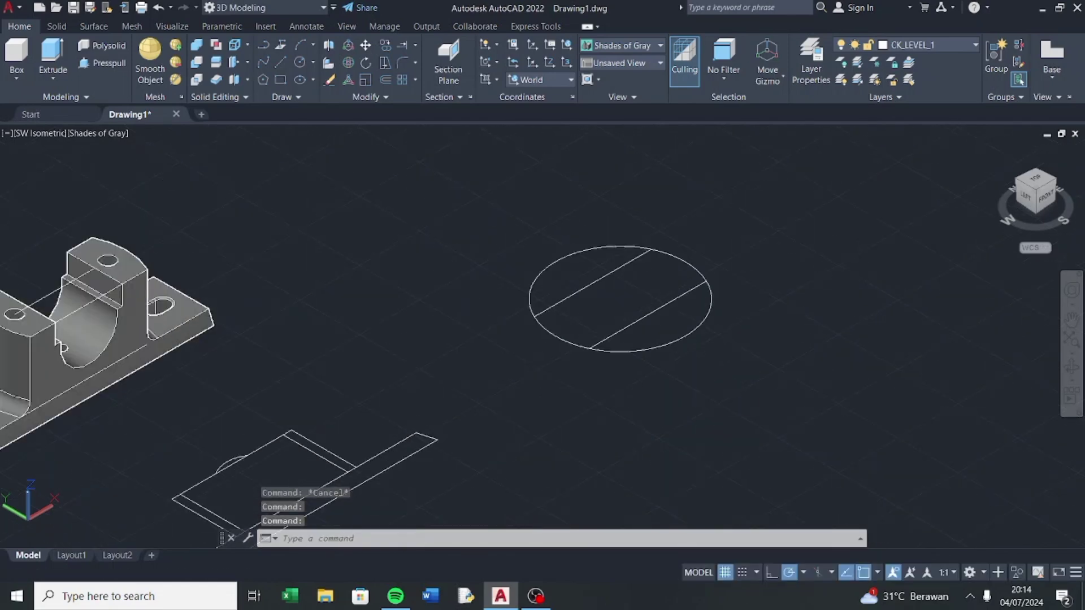
Step: Press-pull the middle strip inside the circle into a 12-unit-high slab
key(ctrl+shift+e)
click(619, 298)
click(622, 232)
text(12)
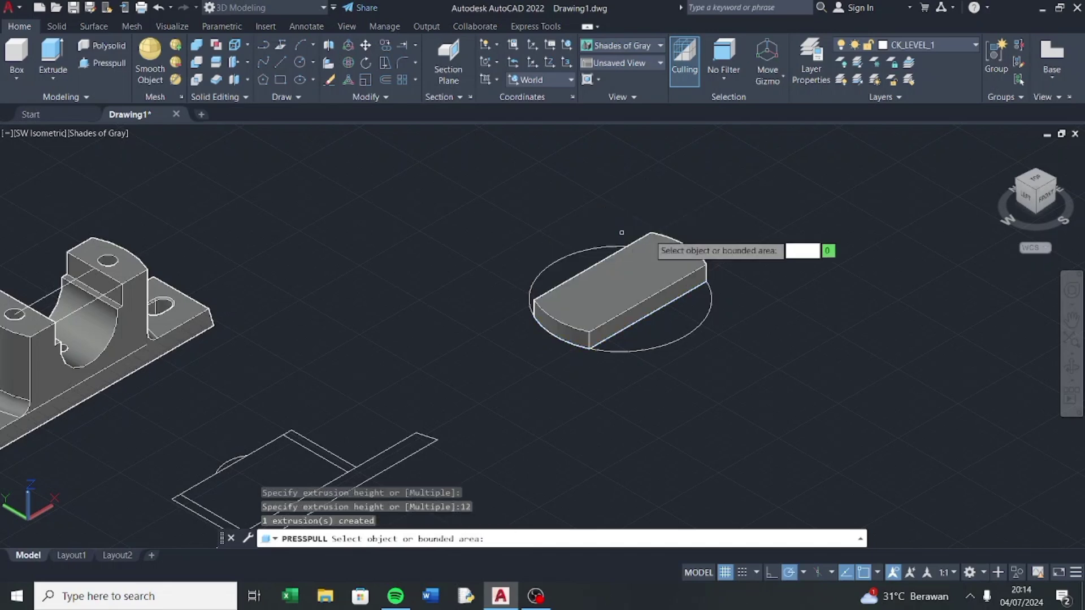
scroll(520, 350, down, 3)
key(Escape)
Step: Select the arched cap, abandon a rotate attempt, and start moving the slab
click(707, 189)
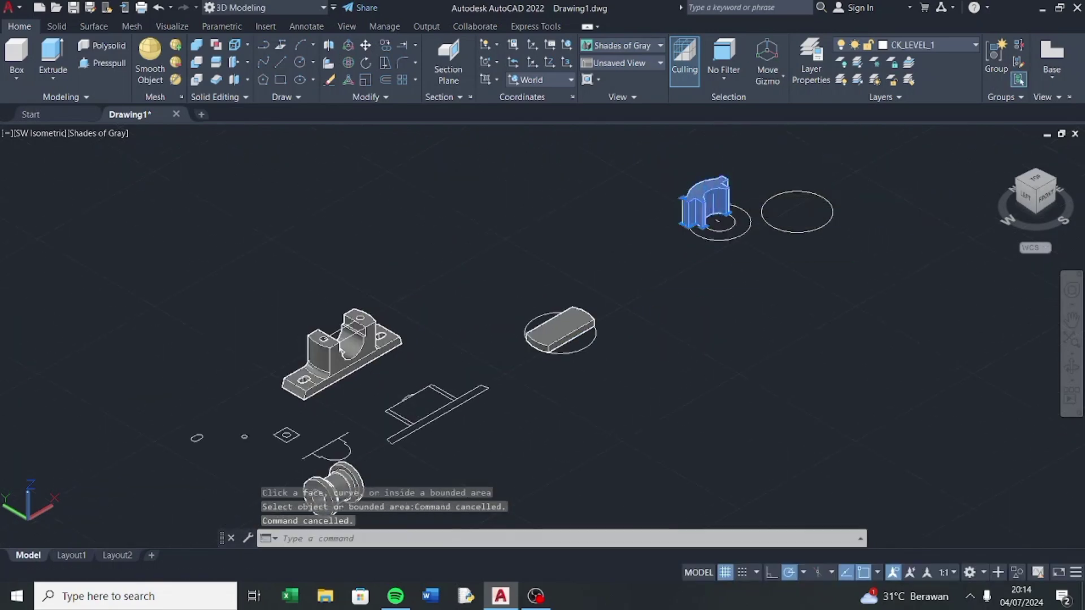
click(680, 172)
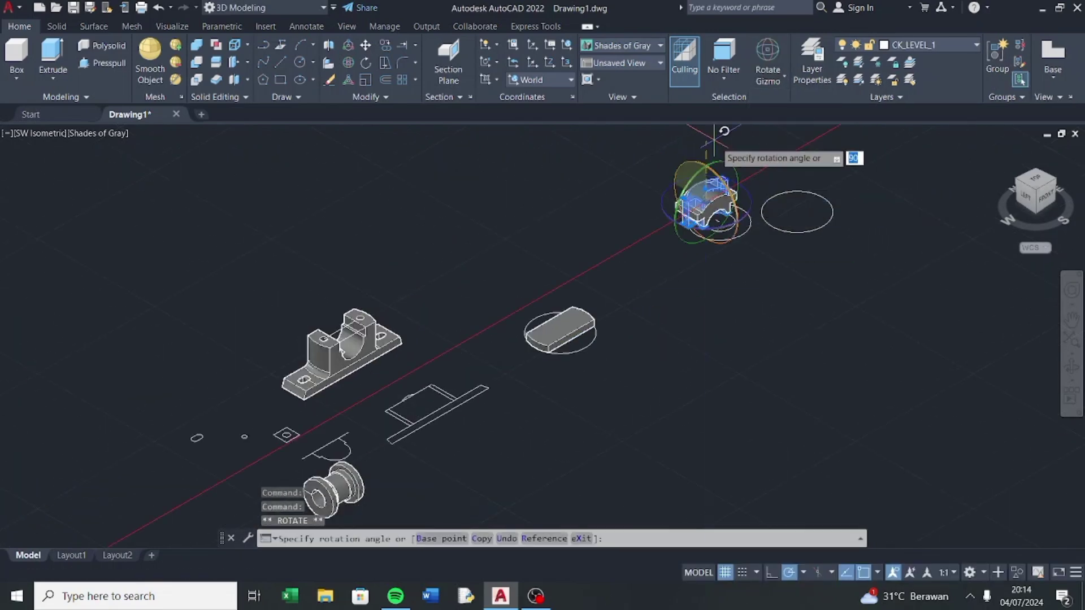
key(Escape)
scroll(574, 300, up, 3)
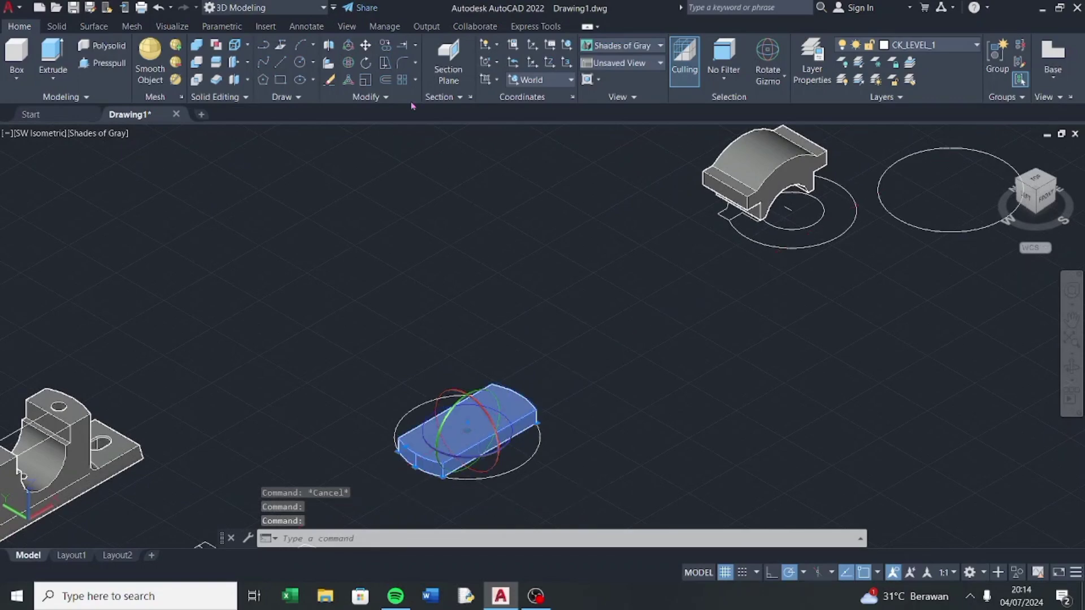
text(moev)
key(Return)
Step: Move the slab onto the arched cap's top midpoint
scroll(504, 364, up, 3)
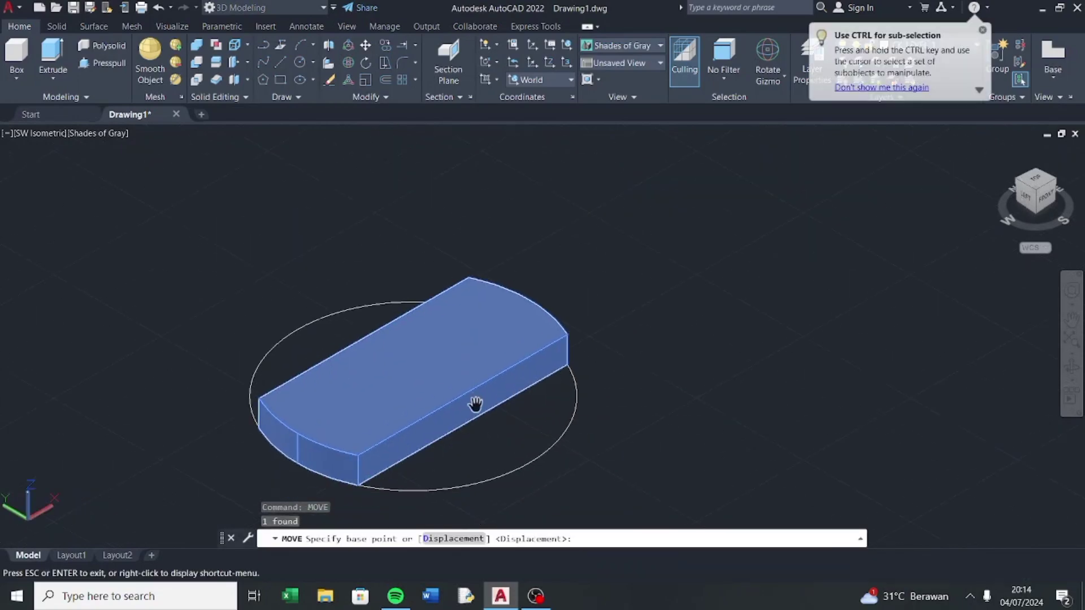
scroll(479, 407, up, 3)
click(452, 445)
scroll(565, 367, down, 5)
scroll(622, 362, up, 5)
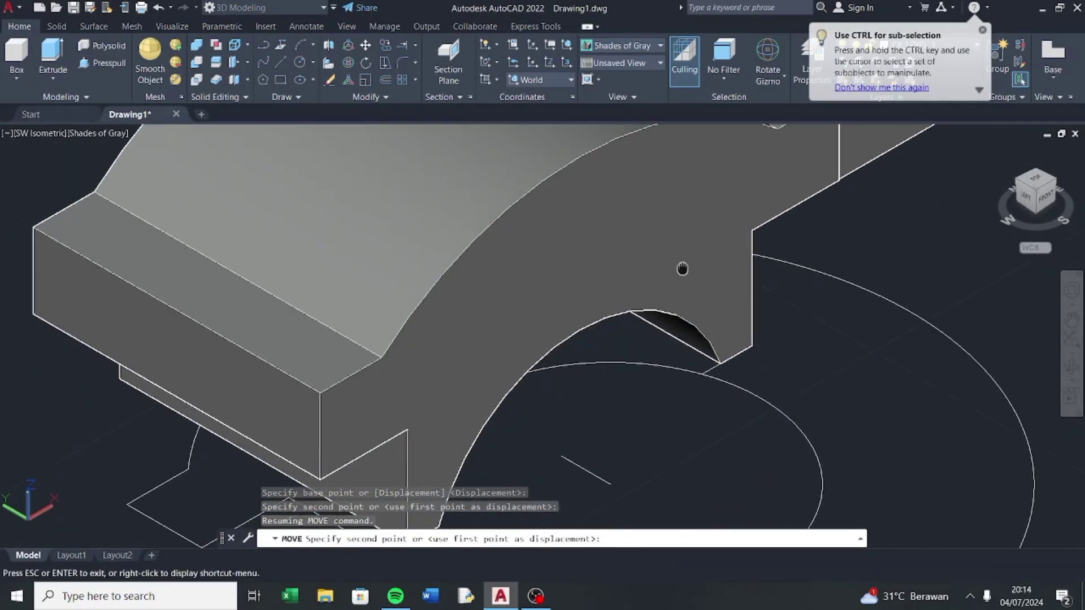
scroll(587, 322, up, 2)
click(586, 326)
click(586, 327)
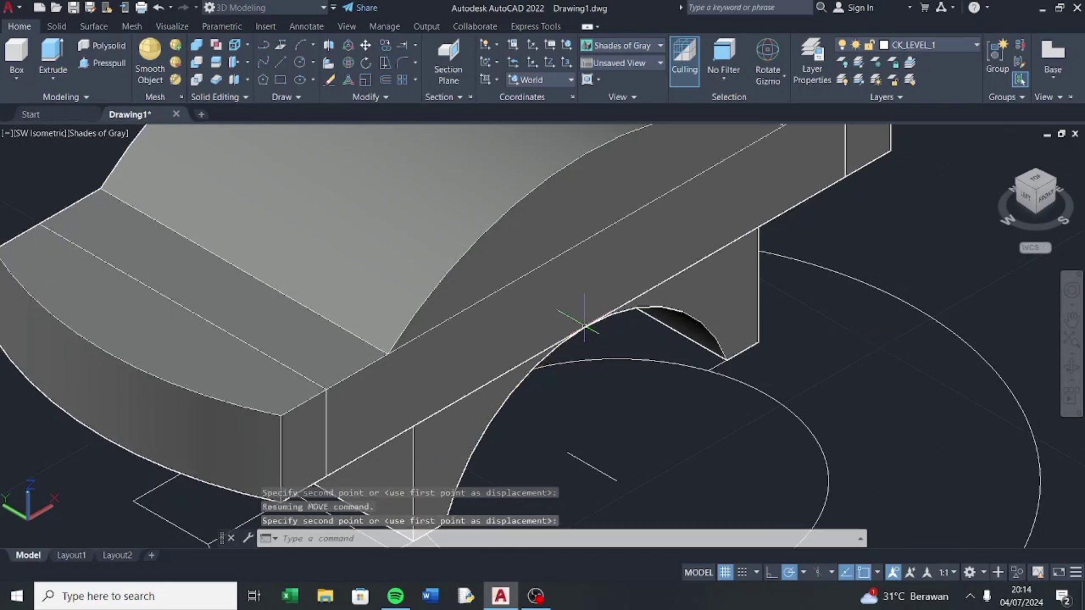
Step: Union the arched cap and the slab into a single solid
scroll(588, 333, down, 4)
scroll(650, 350, down, 1)
text(uni)
key(Return)
click(657, 357)
click(474, 374)
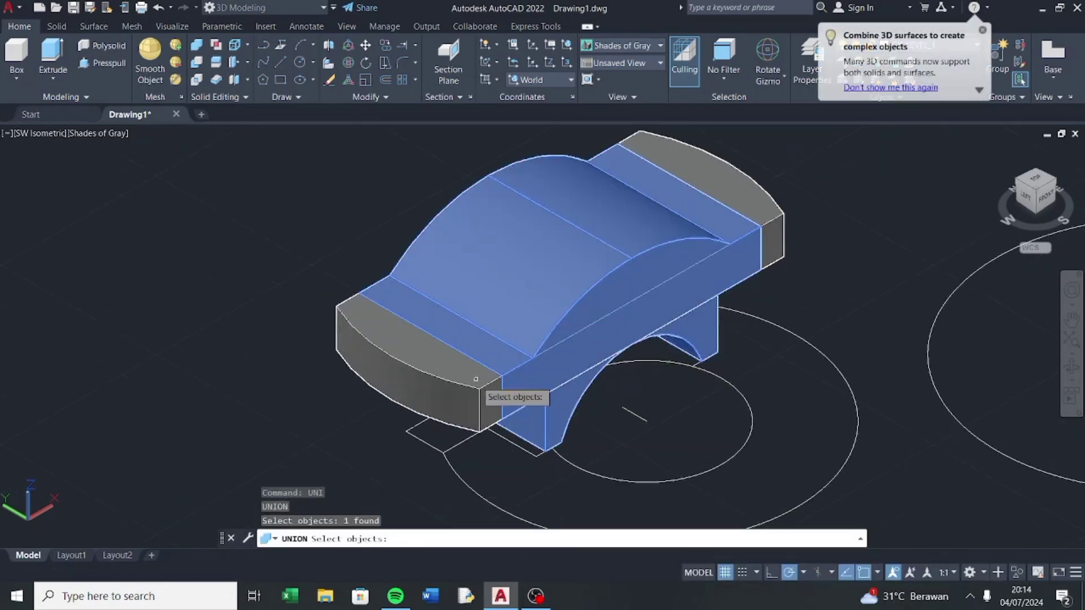
key(Return)
text(line)
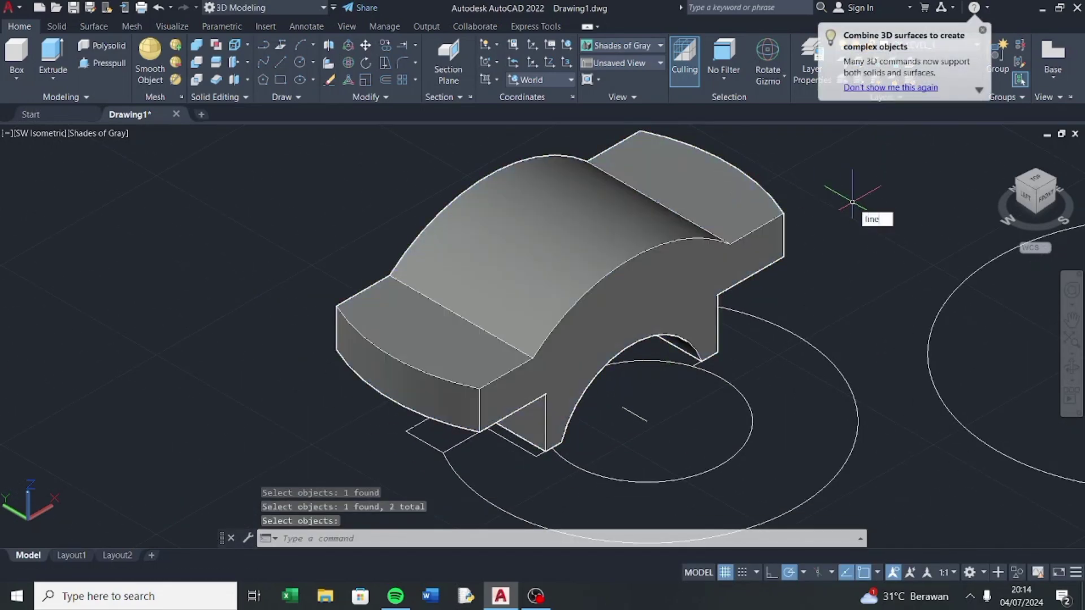
key(Return)
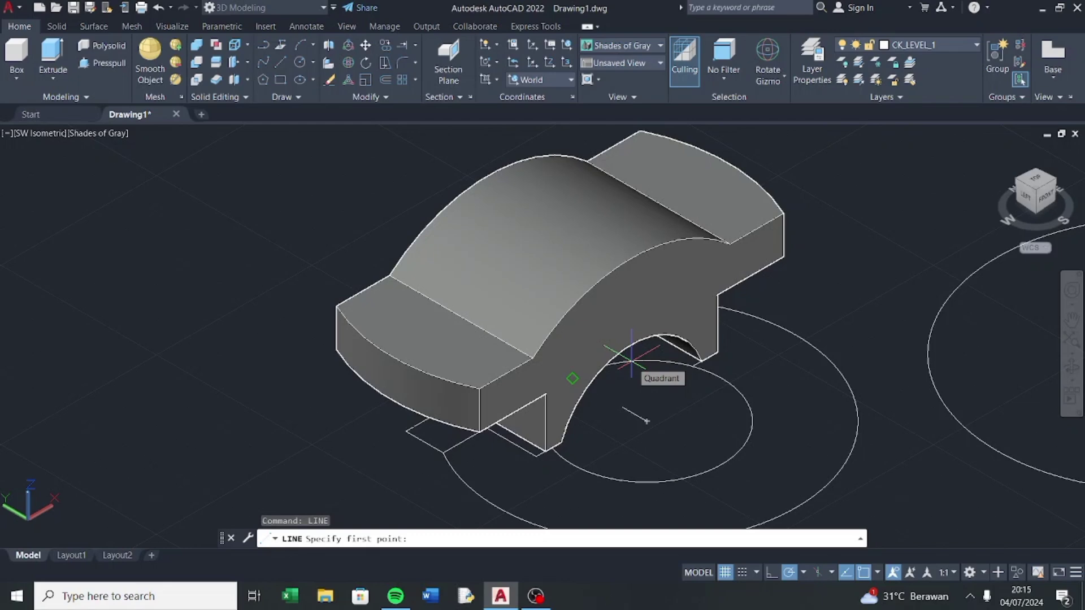
Step: Draw guide lines 39 and 23 units long from the cap's top edge
scroll(419, 370, up, 5)
scroll(418, 371, down, 3)
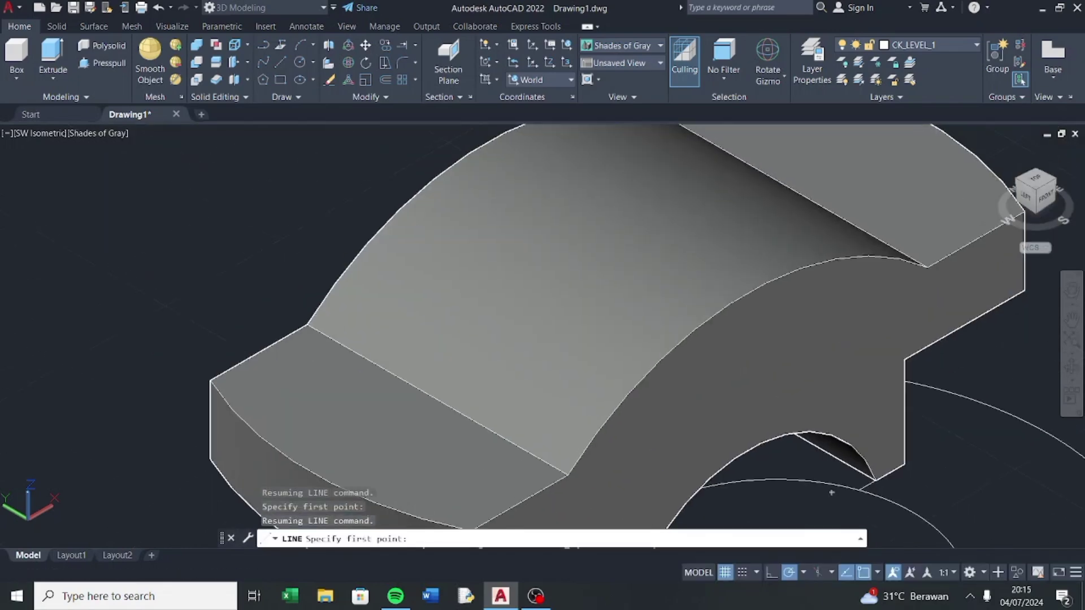
scroll(531, 361, down, 2)
scroll(427, 421, up, 3)
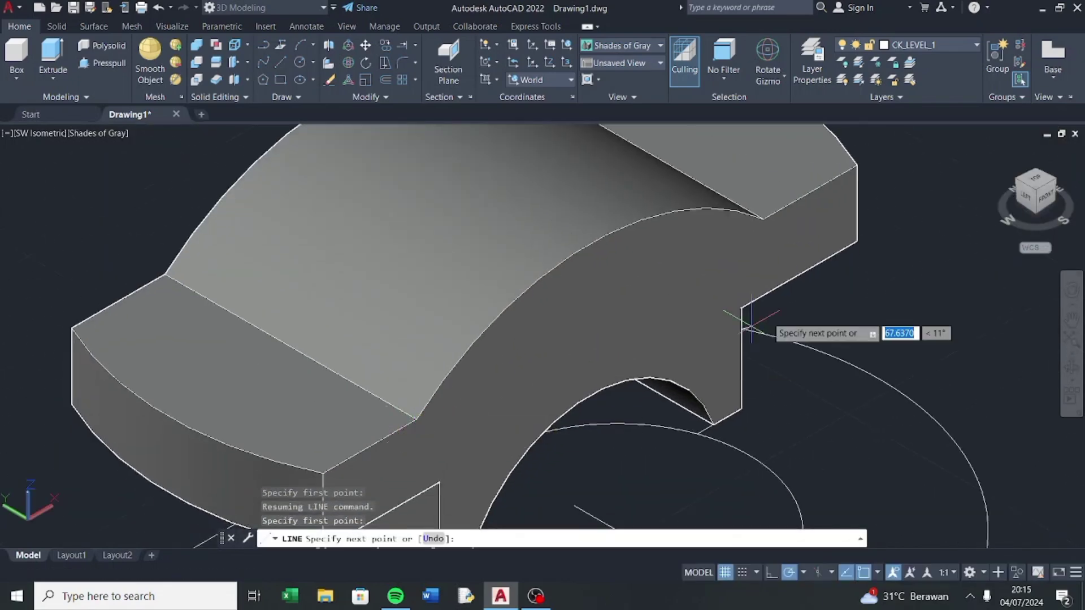
key(Escape)
key(Return)
scroll(602, 254, up, 3)
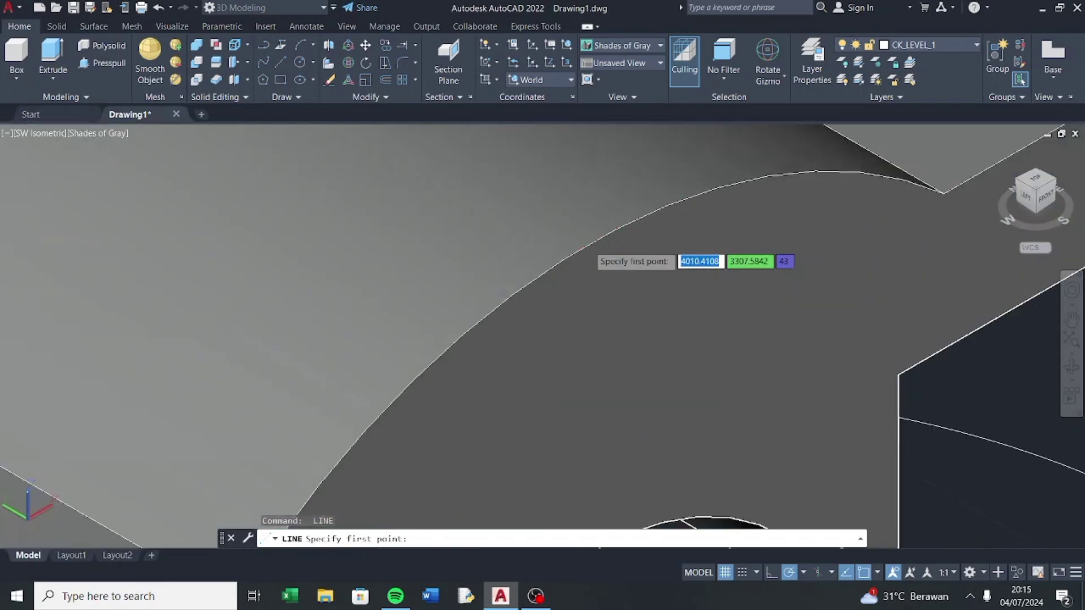
scroll(589, 243, up, 2)
click(589, 243)
scroll(590, 243, down, 5)
middle_drag(589, 243, 627, 185)
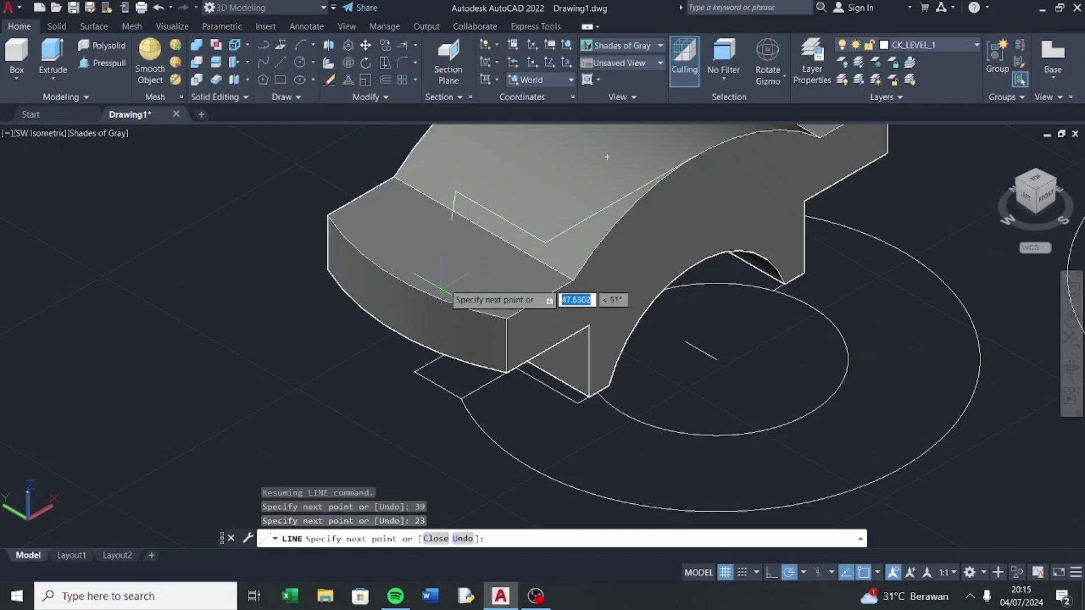
Step: Finish the guide lines and pan the model up and right for space
key(Escape)
scroll(435, 345, down, 3)
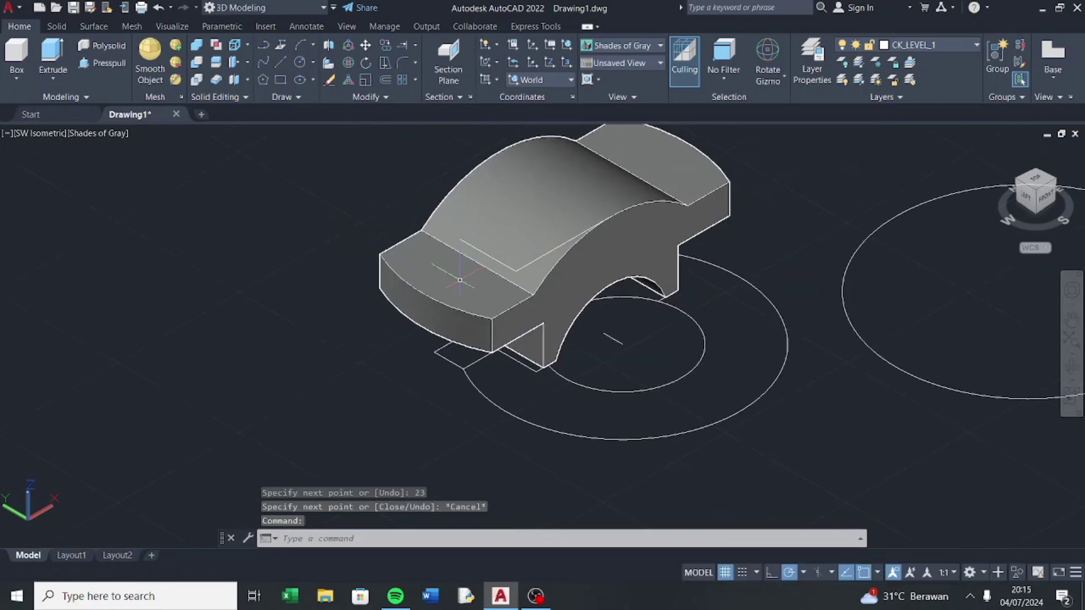
scroll(435, 344, up, 2)
scroll(435, 344, down, 4)
scroll(435, 344, up, 2)
middle_drag(435, 345, 661, 299)
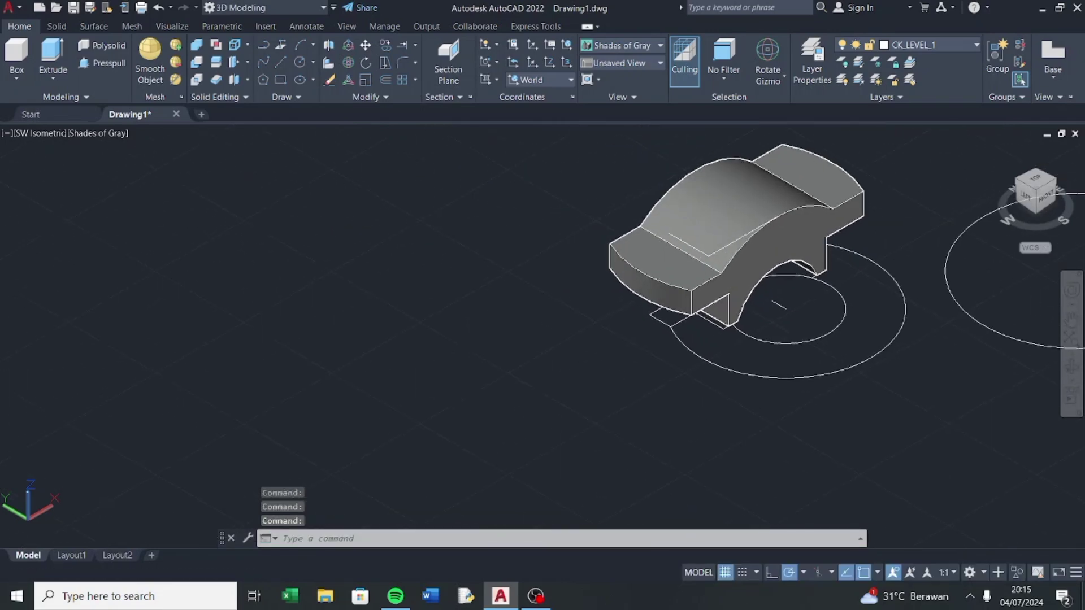
Step: Draw a radius-17 circle in empty space and press-pull it into a cylinder
text(c)
key(Return)
click(432, 404)
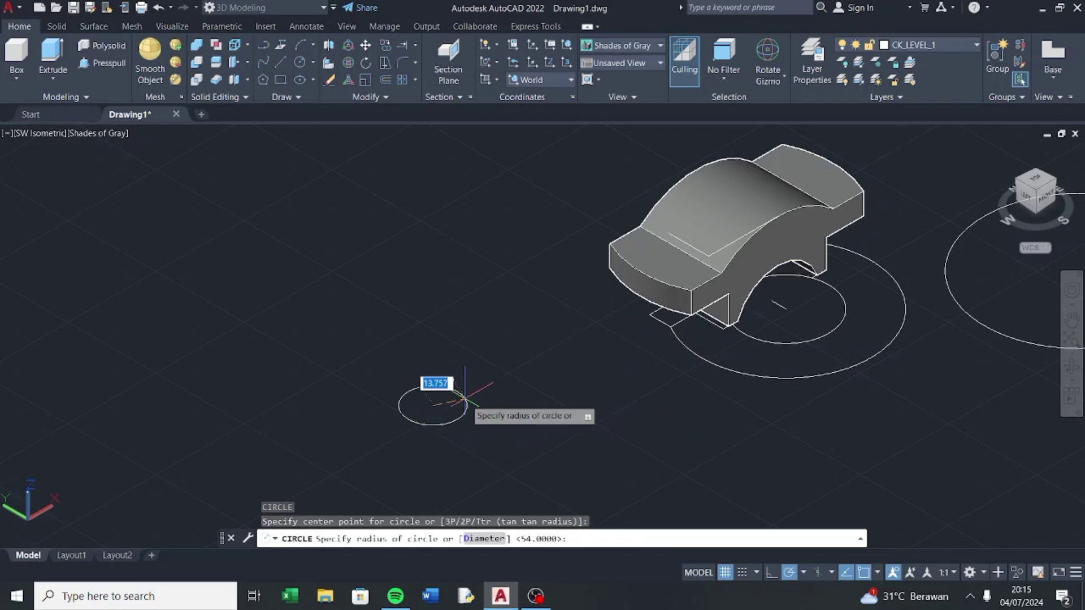
key(Return)
scroll(465, 402, up, 1)
drag(484, 368, 518, 394)
text(pre)
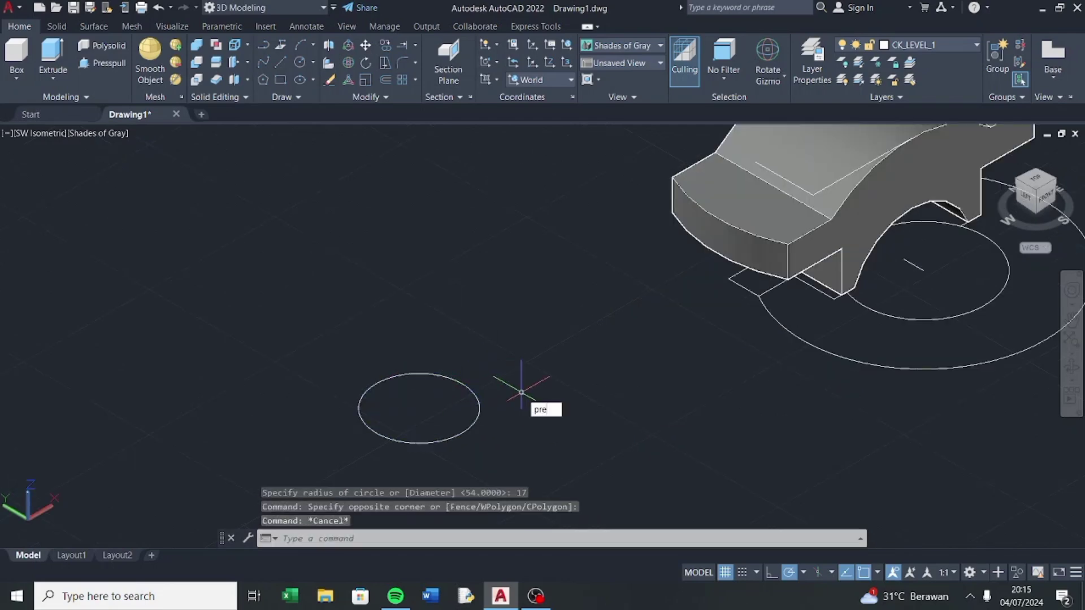
key(Return)
click(418, 408)
click(429, 249)
scroll(443, 374, down, 2)
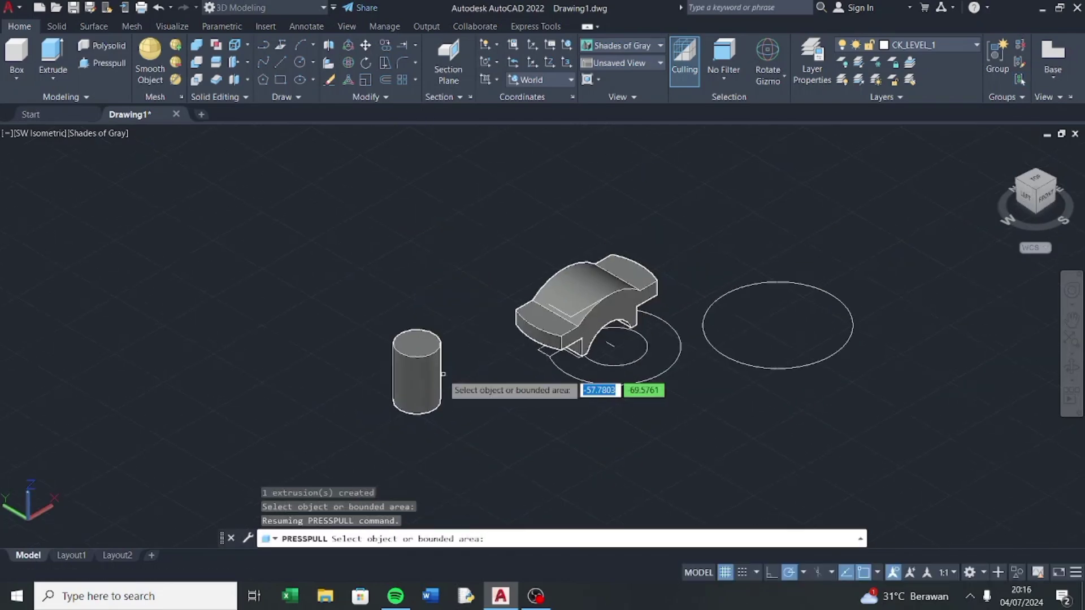
key(Escape)
Step: Draw a 12-diameter circle beside the part
text(c)
key(Return)
scroll(485, 419, down, 1)
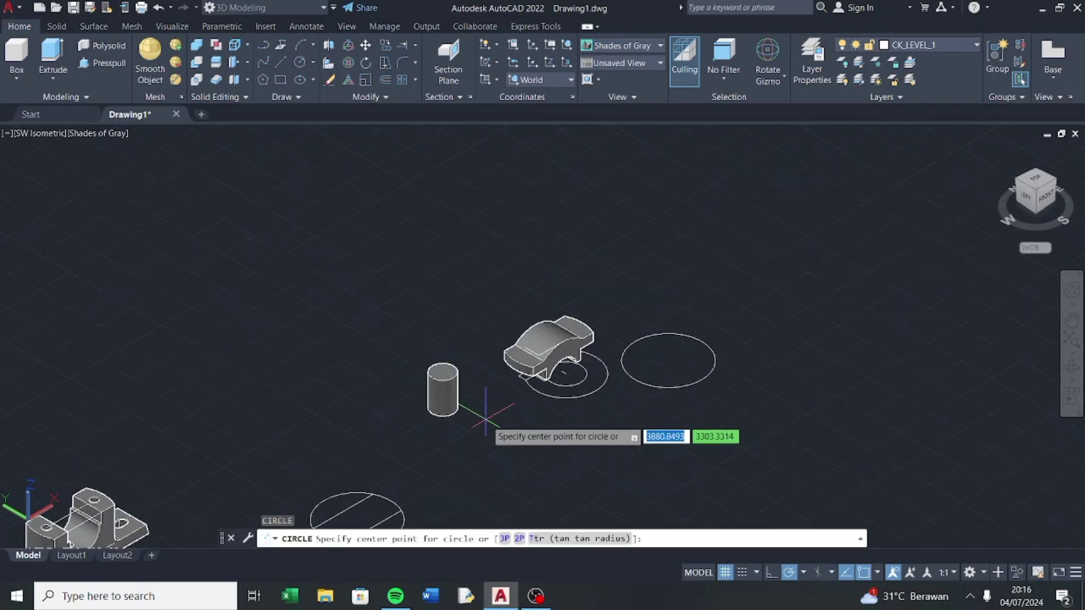
click(517, 443)
key(Return)
text(12)
Step: Press-pull the small circle 50 units into a pin and select it
key(Return)
scroll(547, 446, up, 5)
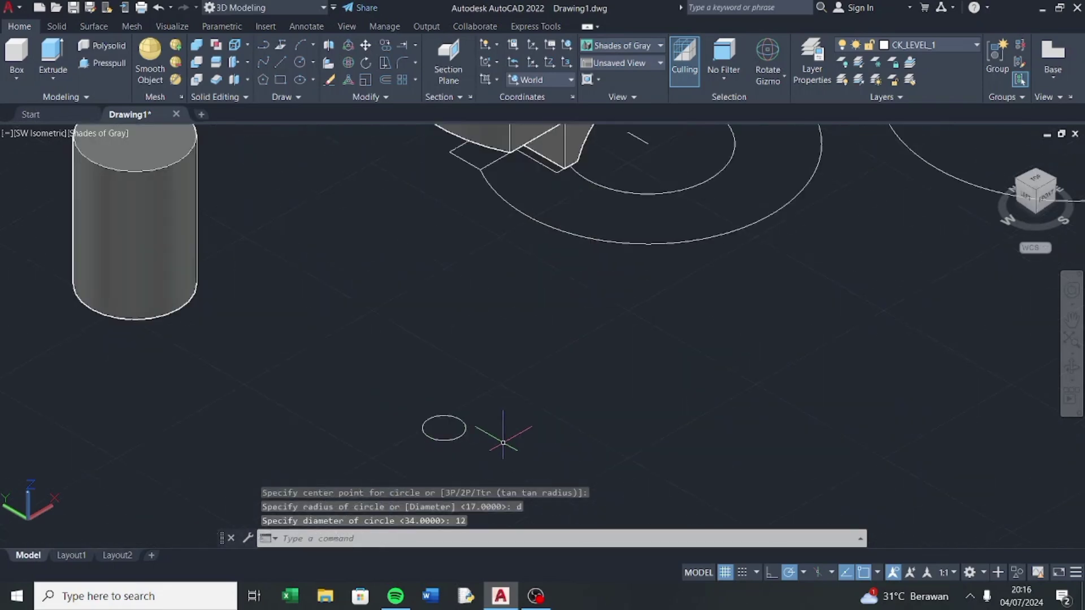
text(presspull)
key(Return)
click(444, 428)
text(50)
key(Return)
scroll(445, 340, down, 3)
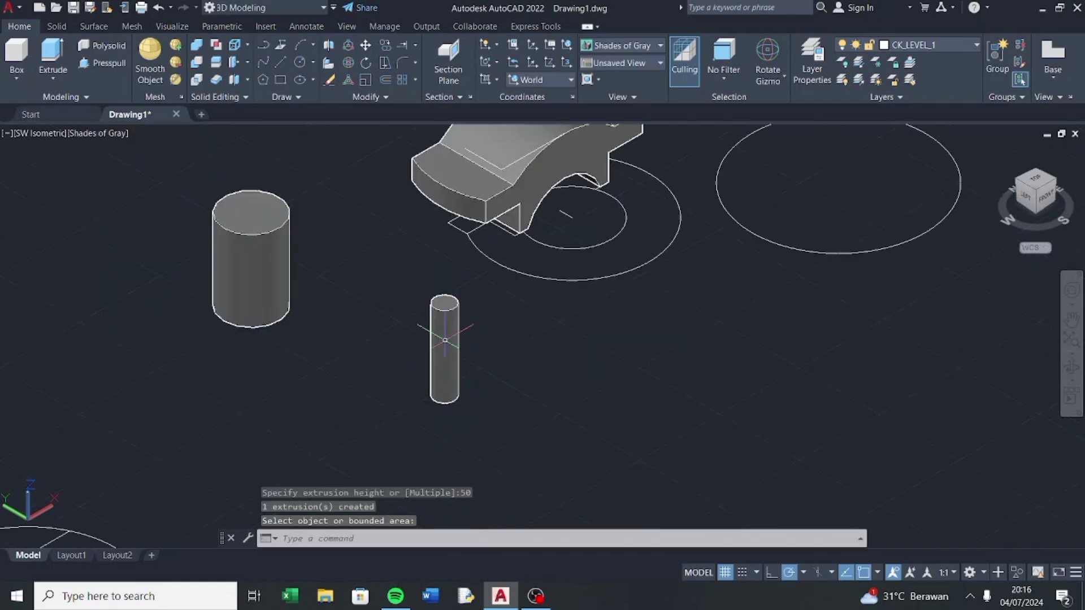
click(366, 45)
scroll(486, 305, up, 4)
Step: Move the pin from its top point onto the cap's flange
click(396, 303)
scroll(399, 308, down, 4)
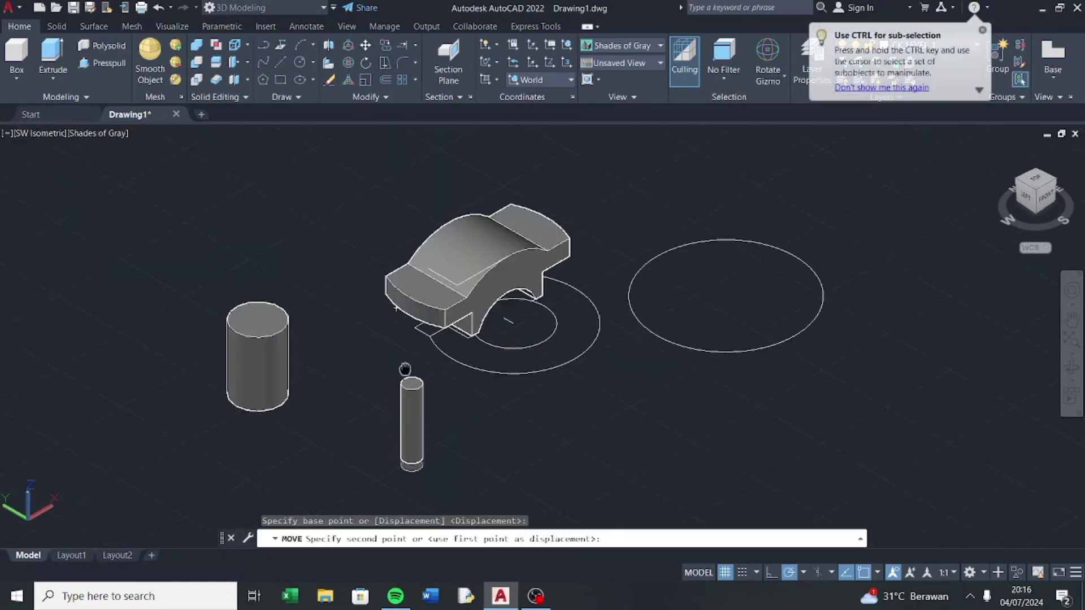
scroll(429, 384, up, 5)
scroll(669, 320, up, 3)
click(669, 313)
scroll(670, 314, down, 6)
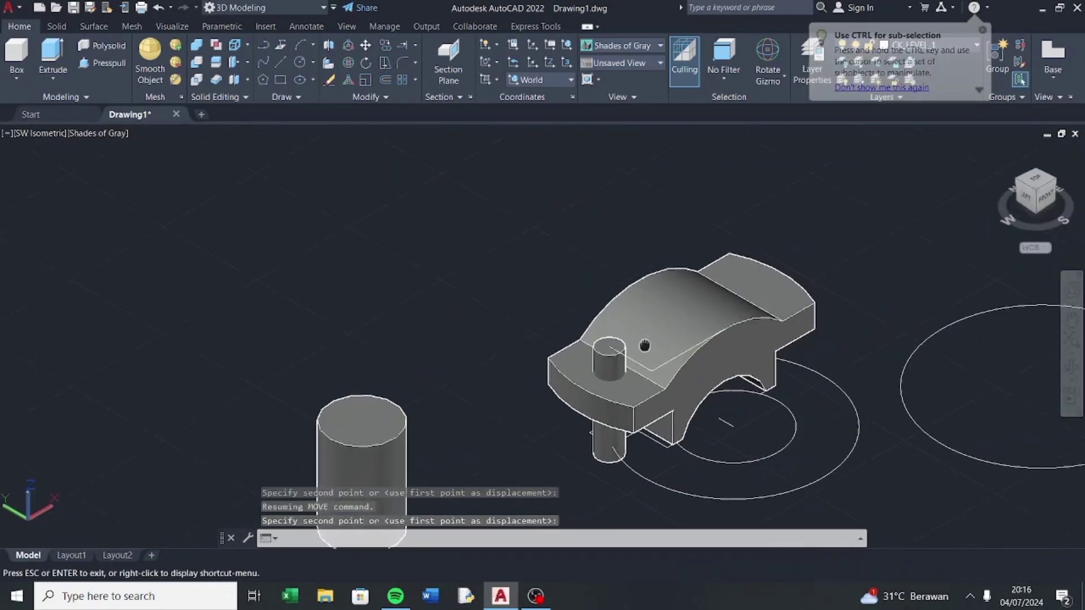
Step: Mirror the pin in 3D across the YZ plane
text(m)
key(Down)
key(Return)
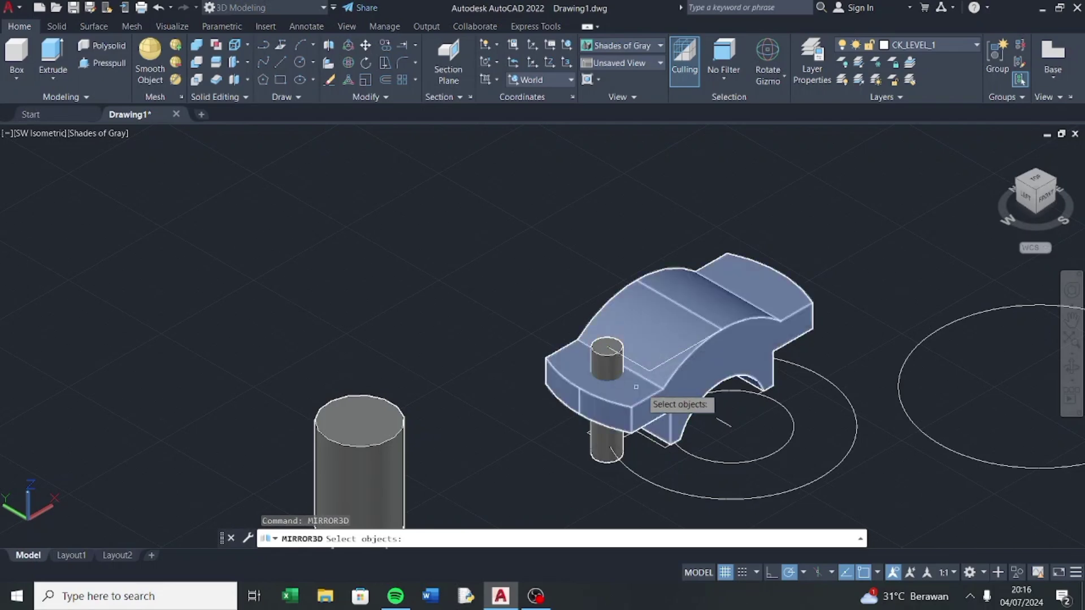
key(Return)
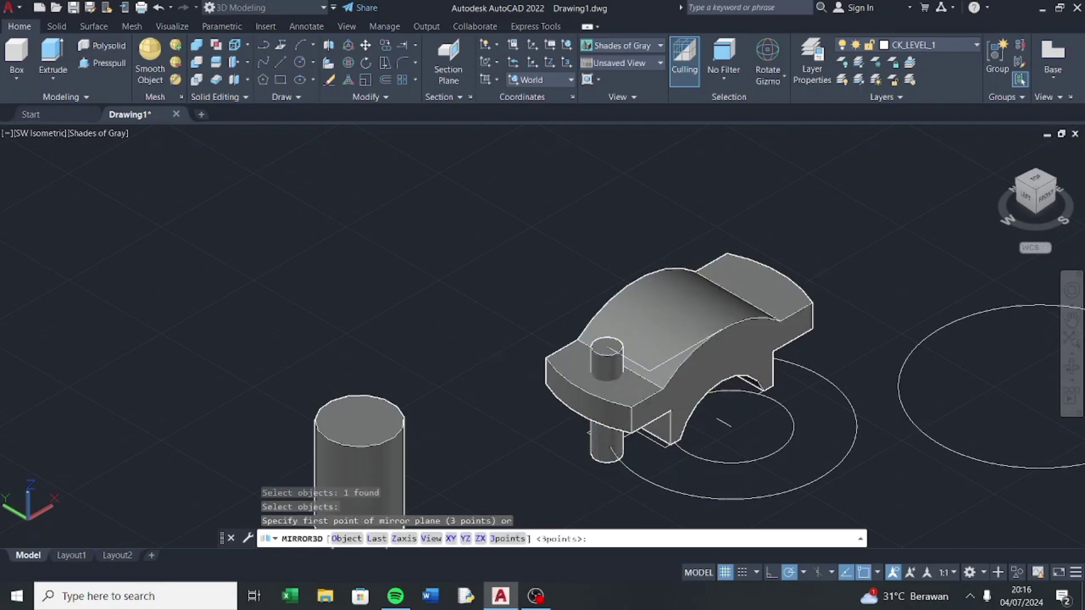
text(yz)
key(Return)
scroll(749, 351, up, 3)
click(676, 305)
Step: Subtract both pins from the arched cap to leave two holes
text(n)
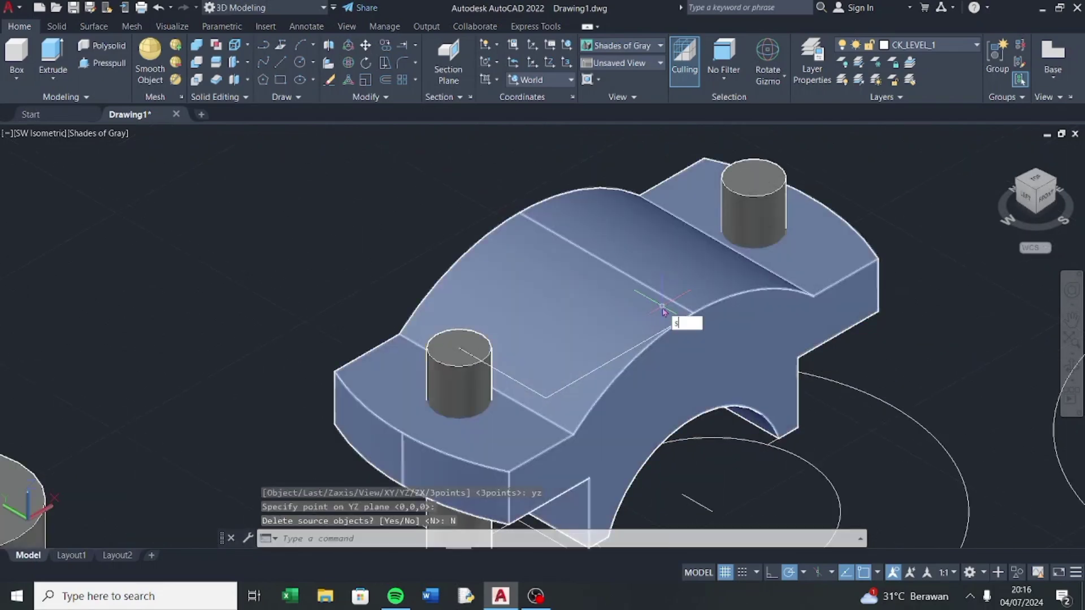
text(su)
key(Return)
click(669, 354)
key(Return)
click(460, 373)
click(780, 214)
key(Return)
scroll(757, 209, down, 3)
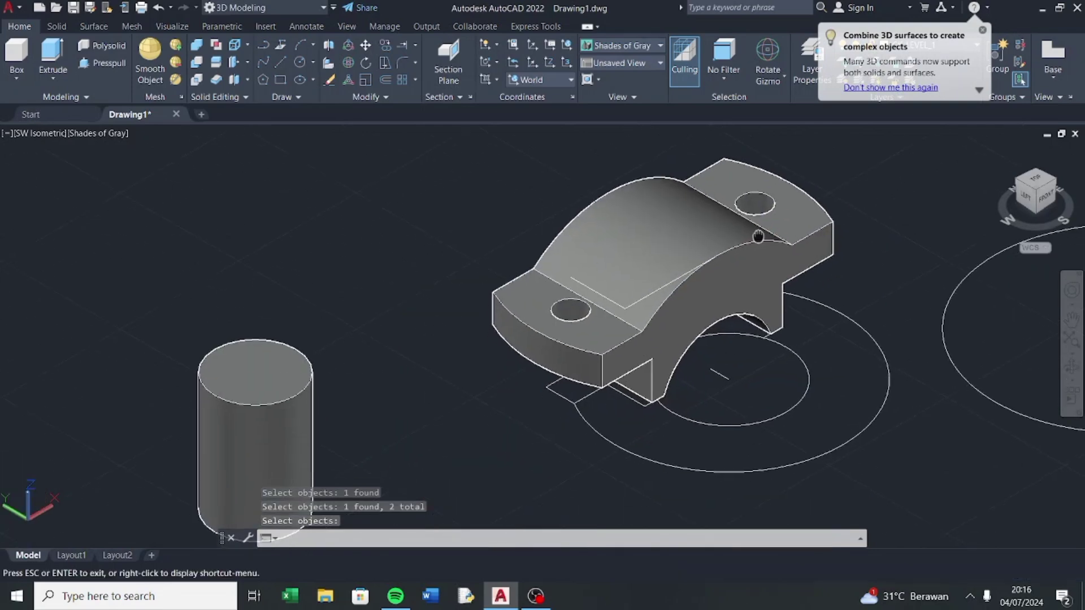
Step: Copy the spare cylinder into the cap's second hole
click(299, 364)
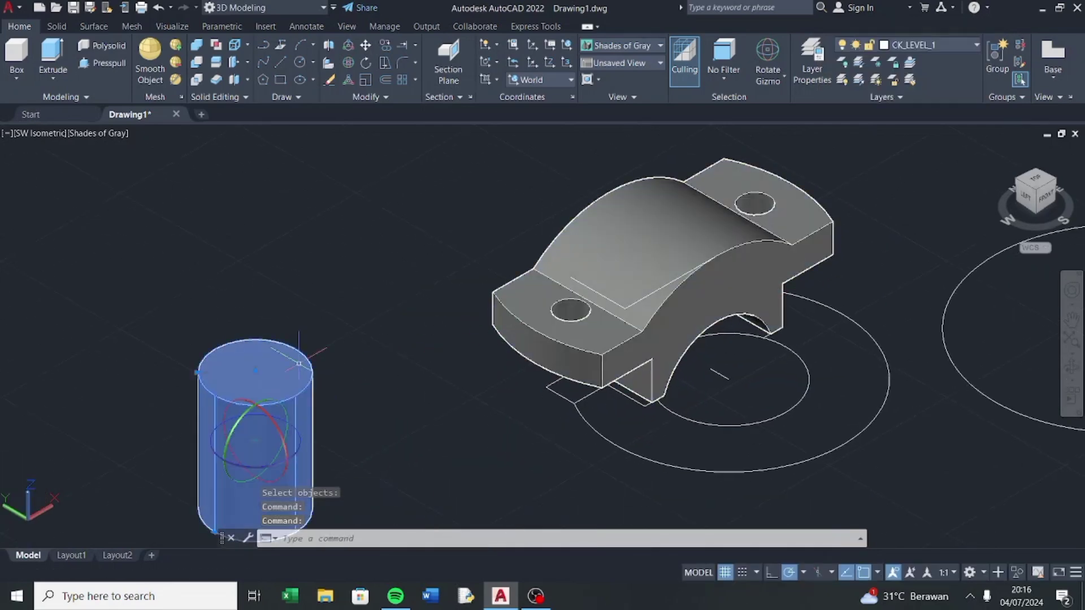
click(366, 45)
middle_drag(297, 283, 334, 240)
click(303, 476)
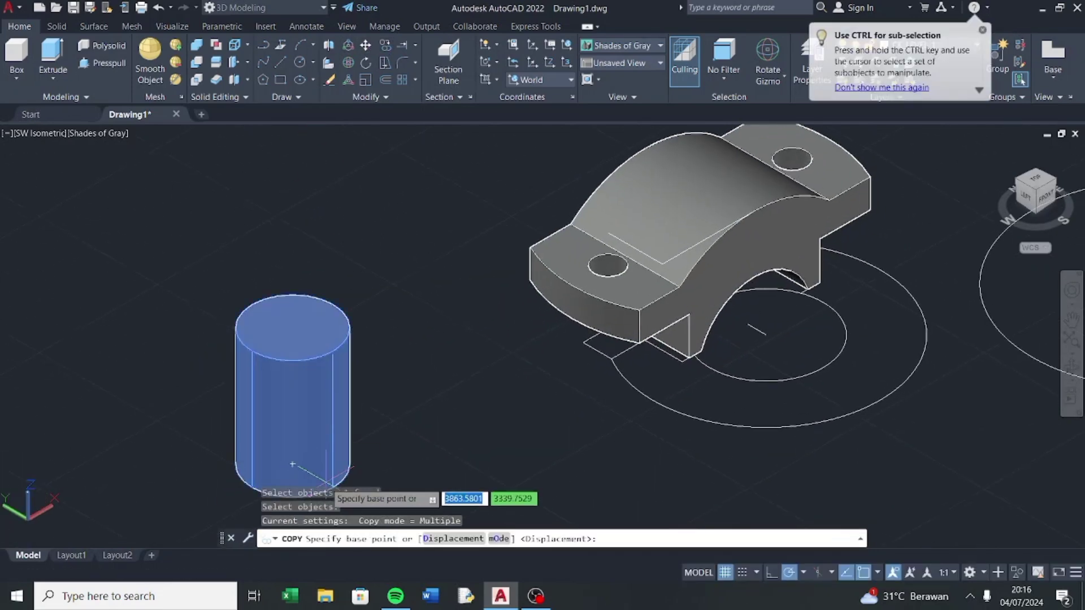
click(292, 464)
scroll(616, 279, up, 5)
click(583, 239)
scroll(583, 239, down, 5)
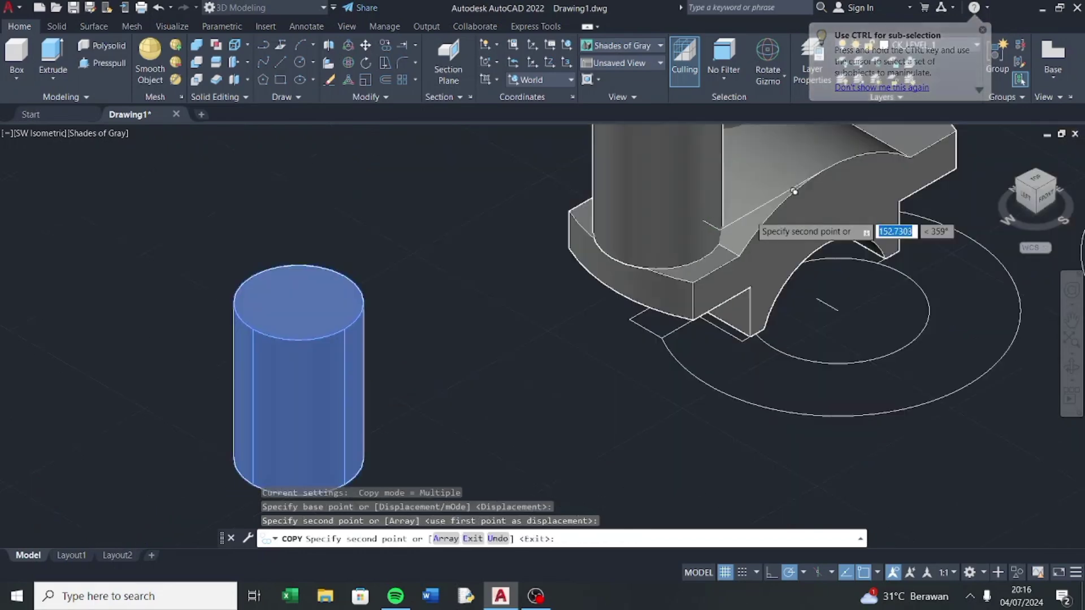
middle_drag(757, 226, 531, 419)
scroll(622, 396, up, 3)
scroll(623, 406, down, 3)
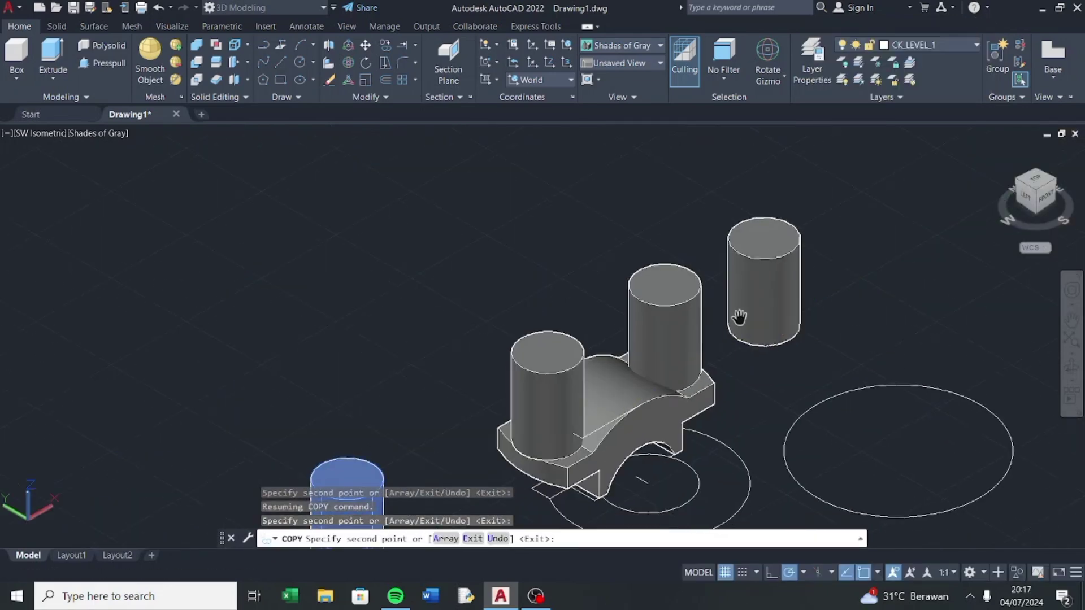
key(Return)
Step: Subtract the left and right cylinders from the arched cap
text(sub)
key(Return)
click(675, 399)
click(664, 339)
click(530, 360)
key(Return)
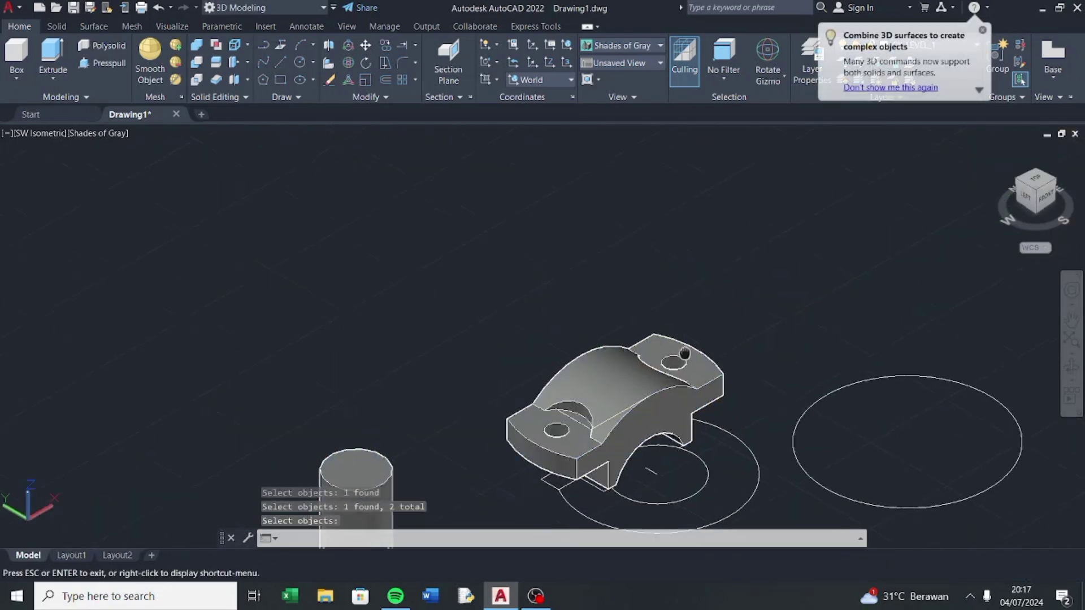
middle_drag(530, 360, 583, 283)
scroll(614, 245, down, 2)
click(644, 299)
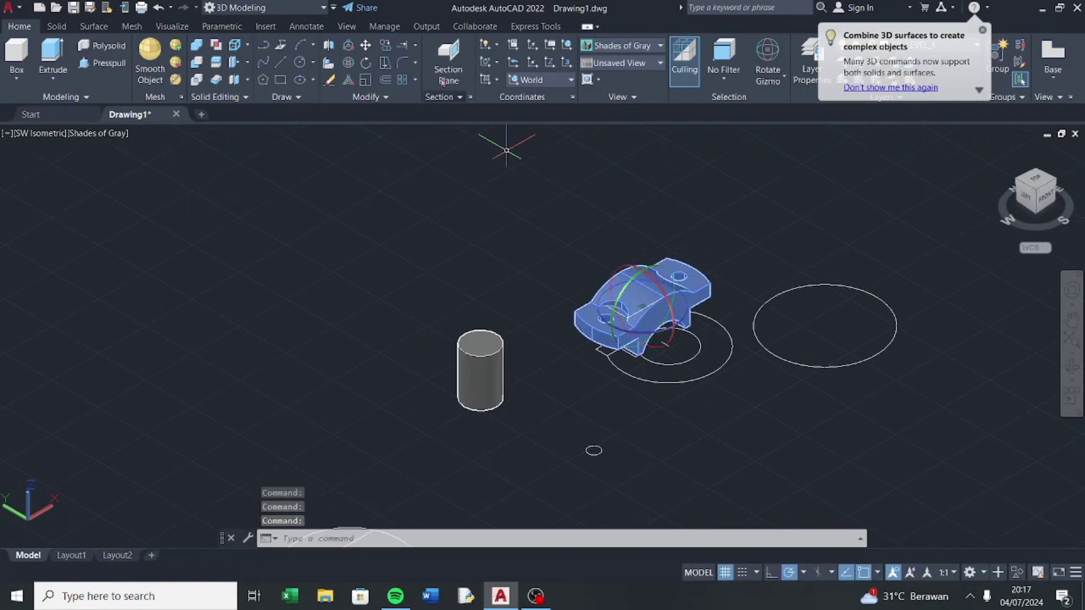
Step: Move the arched cap to a spot near the base
click(366, 45)
scroll(586, 257, up, 4)
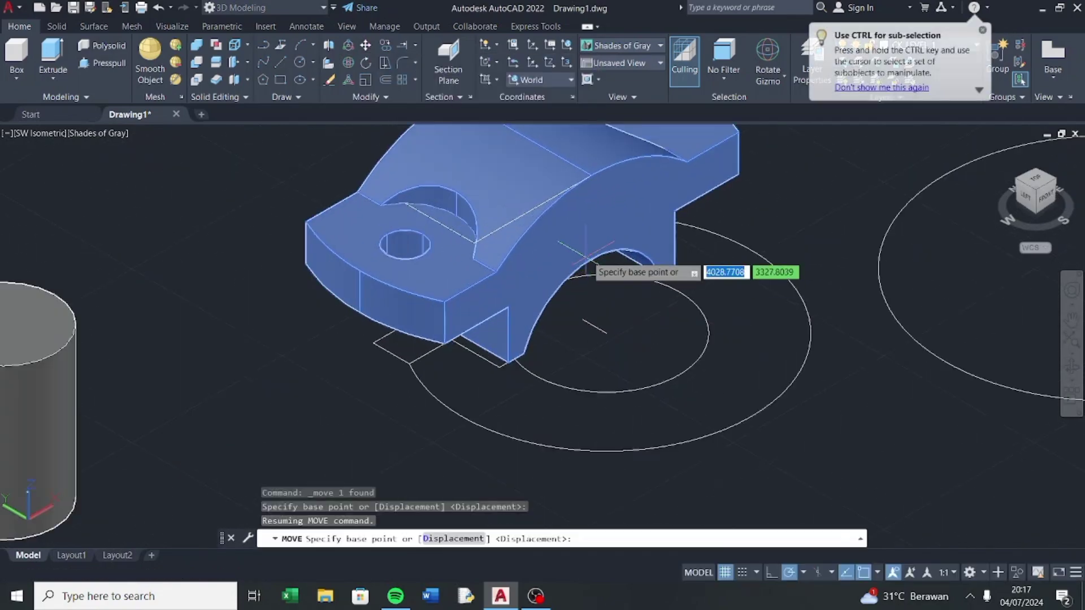
click(591, 257)
scroll(591, 257, down, 3)
scroll(687, 171, up, 3)
scroll(687, 172, up, 2)
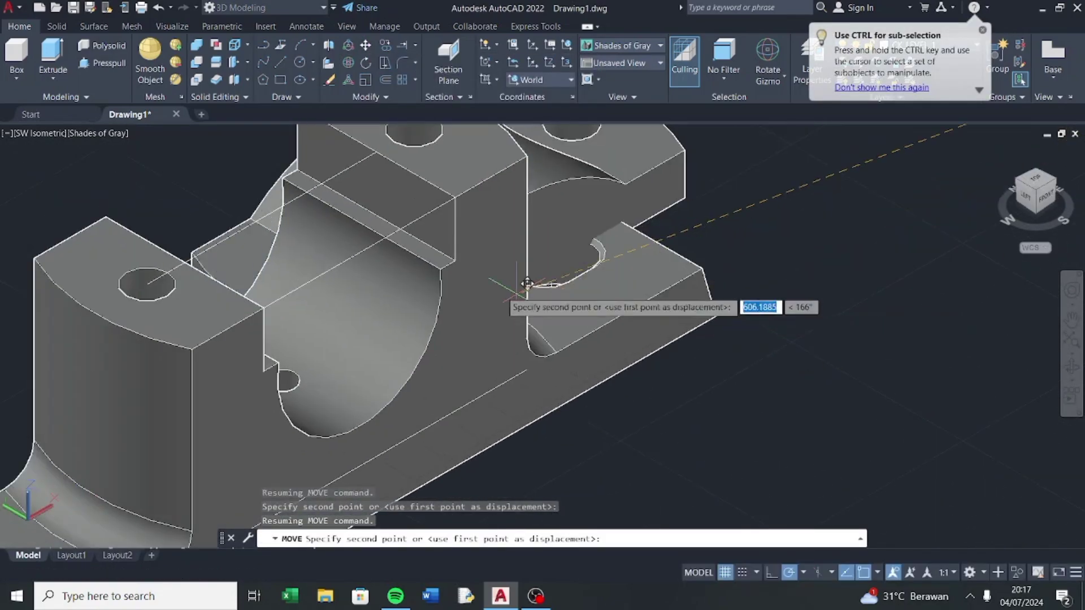
scroll(687, 171, up, 1)
click(687, 171)
scroll(687, 171, down, 5)
Step: Move the cap again to set it down on the base
key(Return)
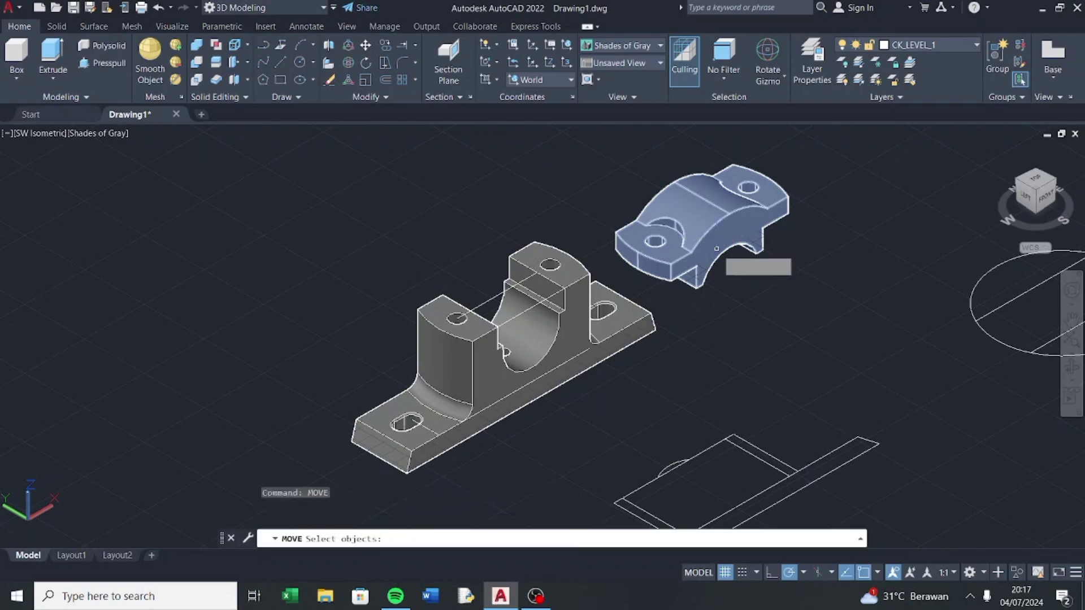
scroll(774, 289, up, 5)
click(835, 261)
key(Return)
click(836, 263)
scroll(836, 264, up, 3)
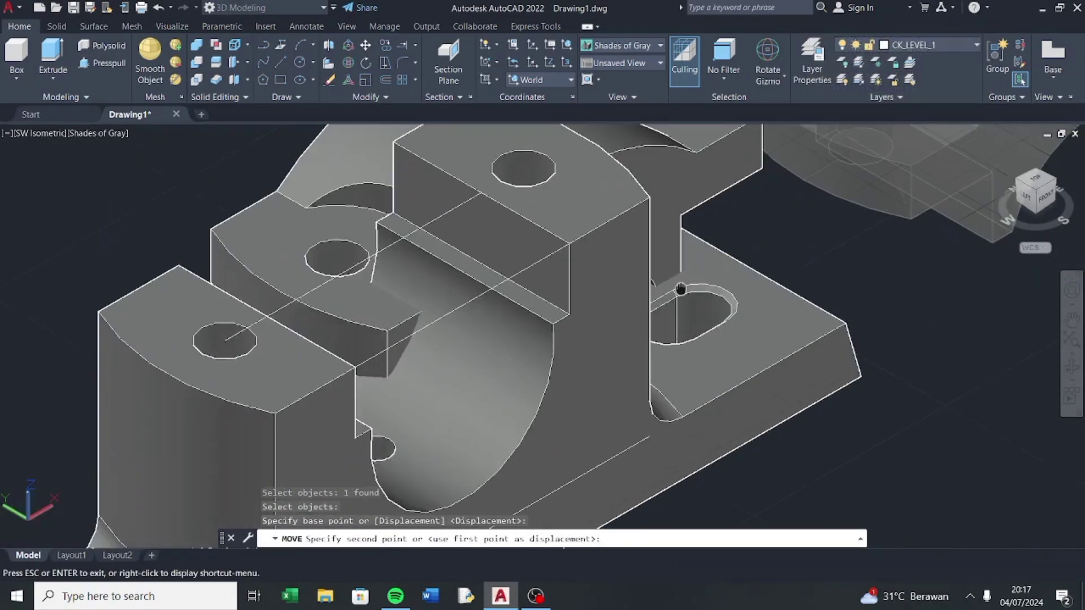
scroll(656, 287, up, 2)
scroll(656, 287, down, 1)
click(669, 270)
scroll(649, 299, down, 3)
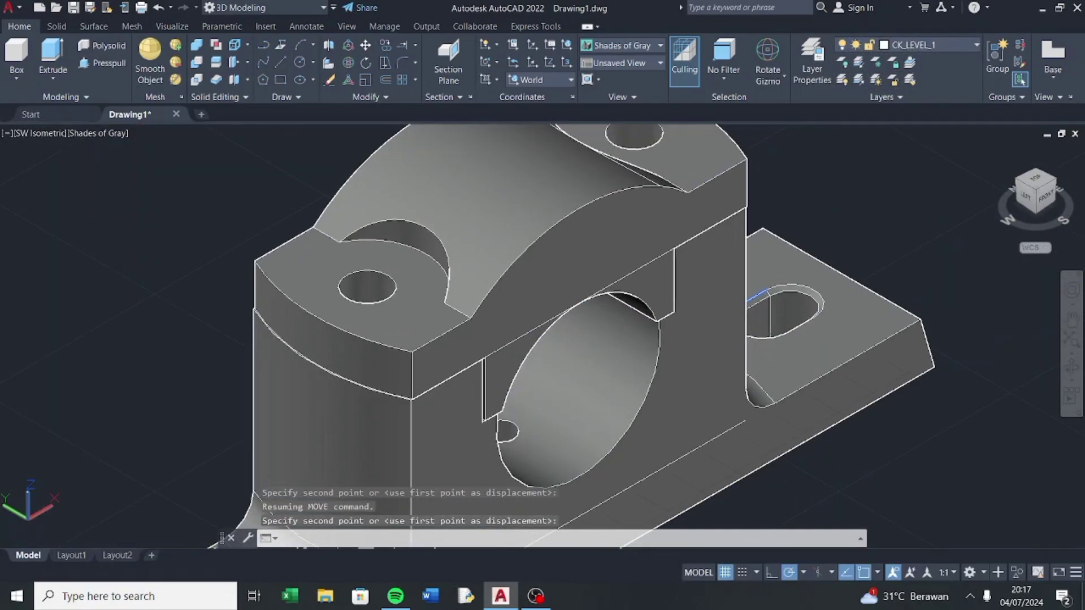
scroll(624, 327, down, 2)
Step: In Front view, move the cap so its arch is centred over the bearing bore
click(1042, 195)
scroll(552, 209, up, 3)
scroll(552, 209, up, 2)
click(552, 210)
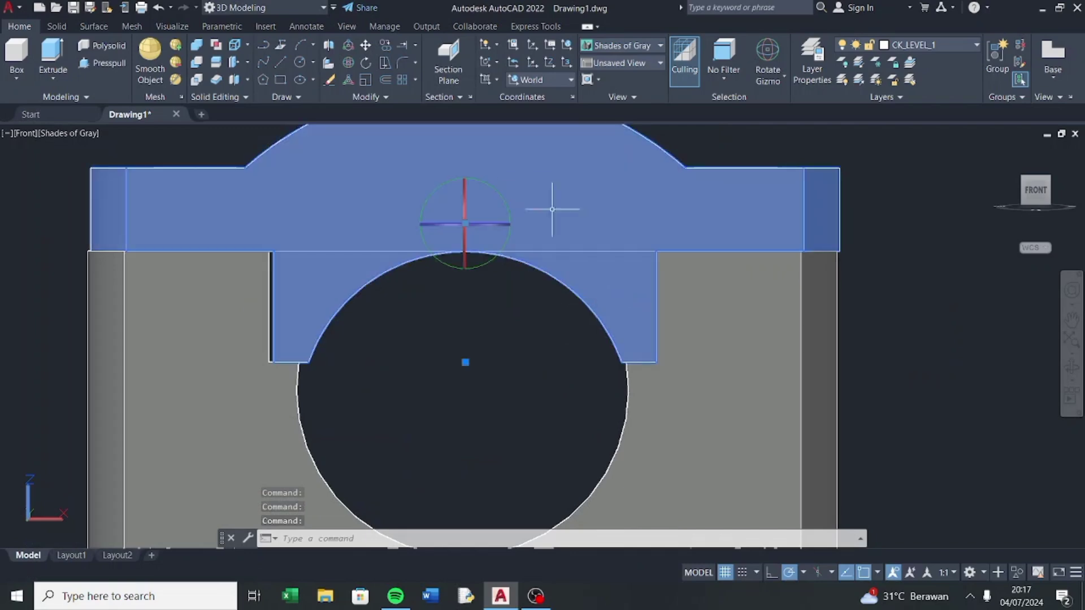
text(m)
key(Return)
click(462, 417)
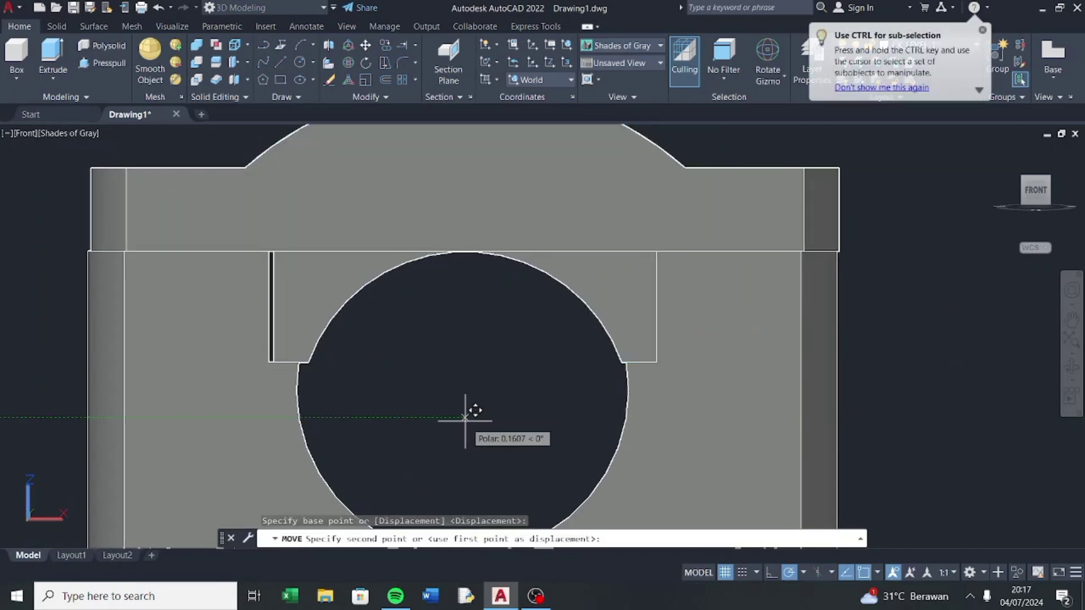
click(468, 383)
scroll(584, 386, up, 3)
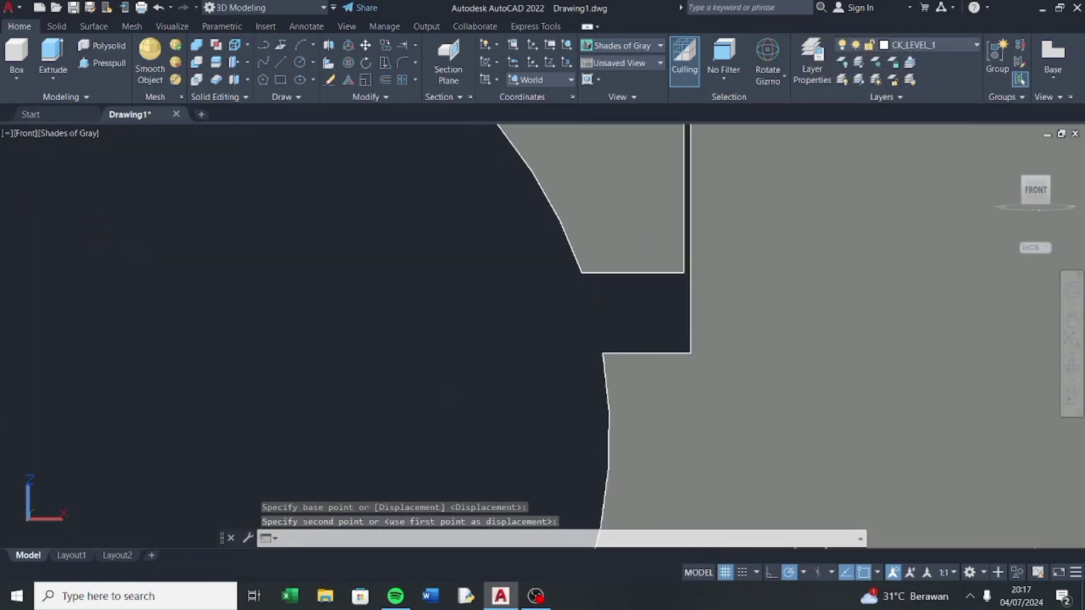
scroll(585, 386, up, 2)
scroll(584, 387, down, 3)
scroll(584, 386, down, 3)
scroll(569, 407, up, 5)
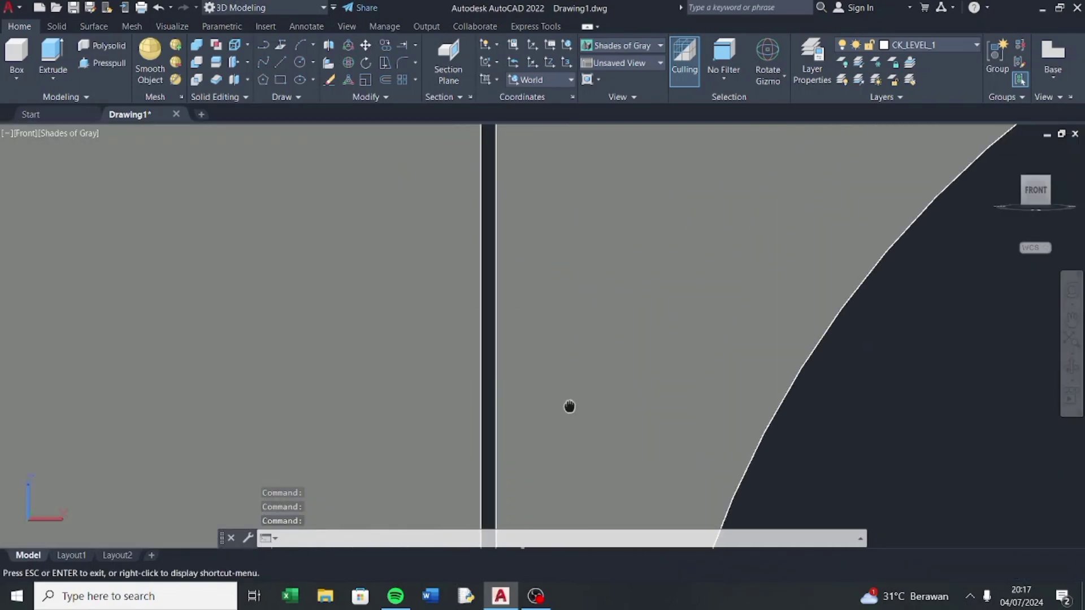
scroll(473, 370, down, 3)
key(Escape)
Step: Back in isometric view, raise the cap 46 units onto the pedestals with the Move gizmo
click(1035, 190)
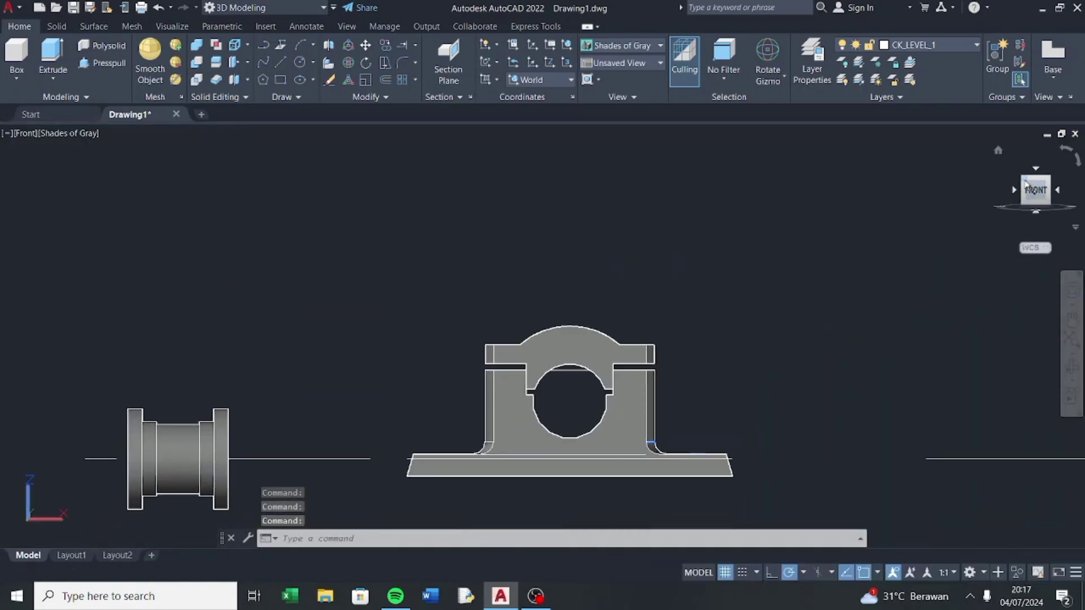
click(1026, 184)
scroll(446, 296, up, 3)
scroll(446, 297, up, 3)
click(446, 296)
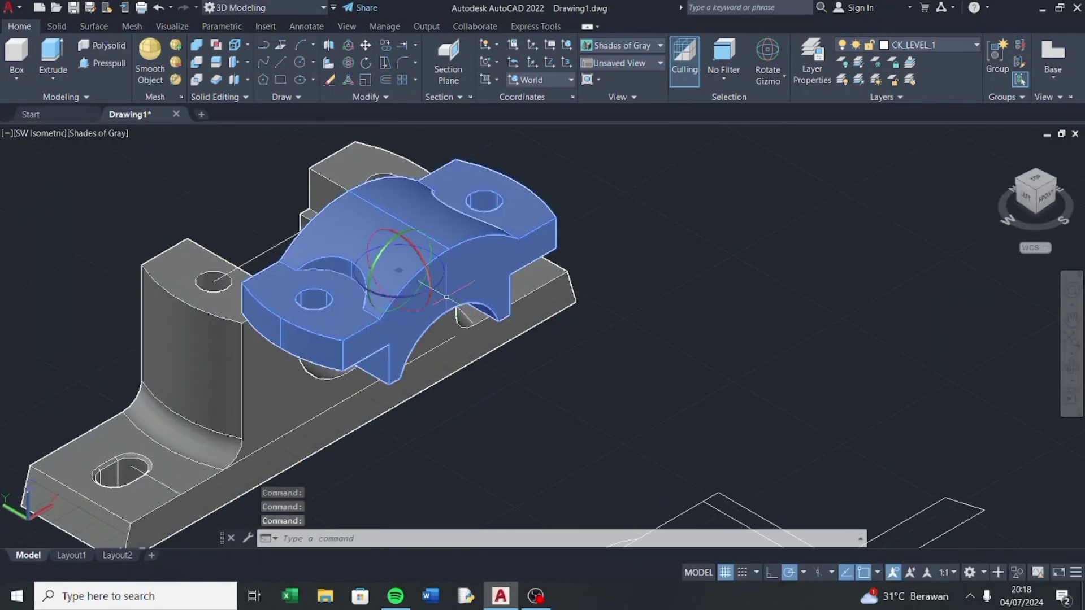
key(Escape)
click(784, 76)
click(783, 108)
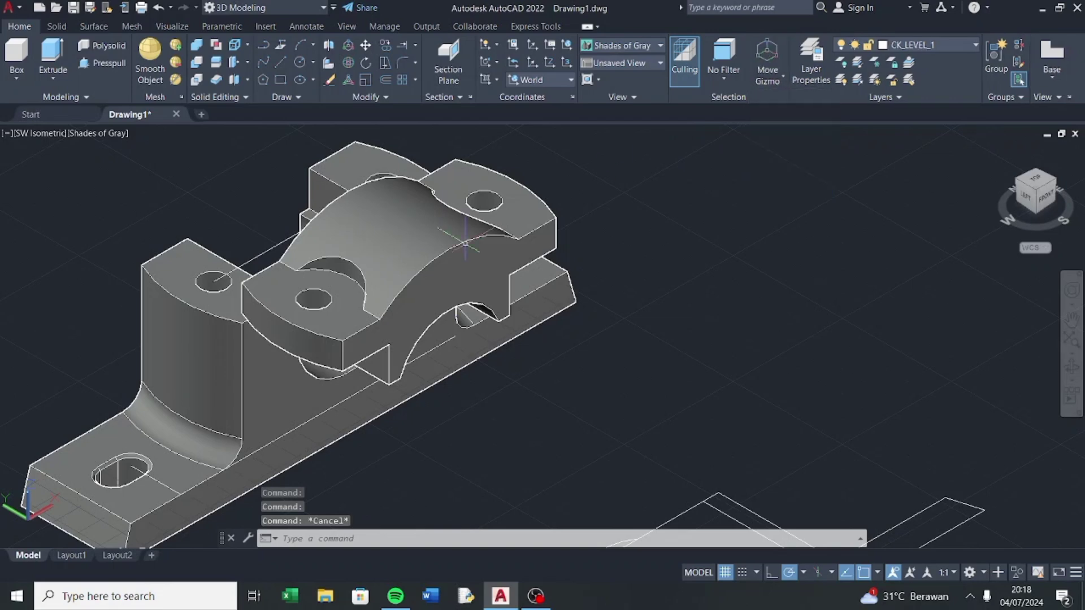
click(359, 248)
text(46)
key(Return)
key(Escape)
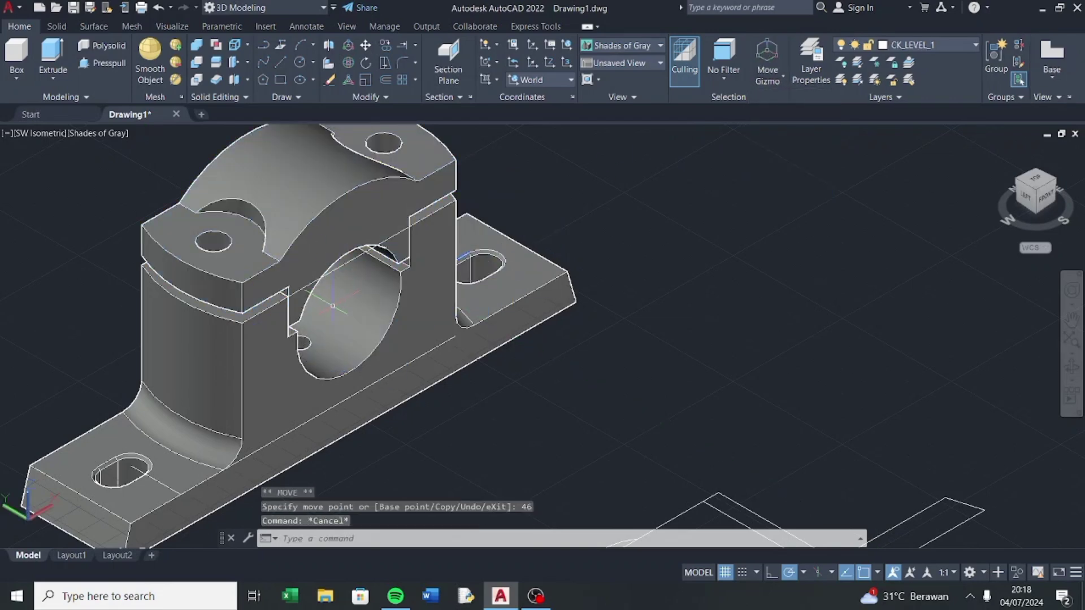
Step: Bring the spool into view and begin drawing a line on it
scroll(491, 368, up, 5)
key(Escape)
scroll(578, 345, down, 6)
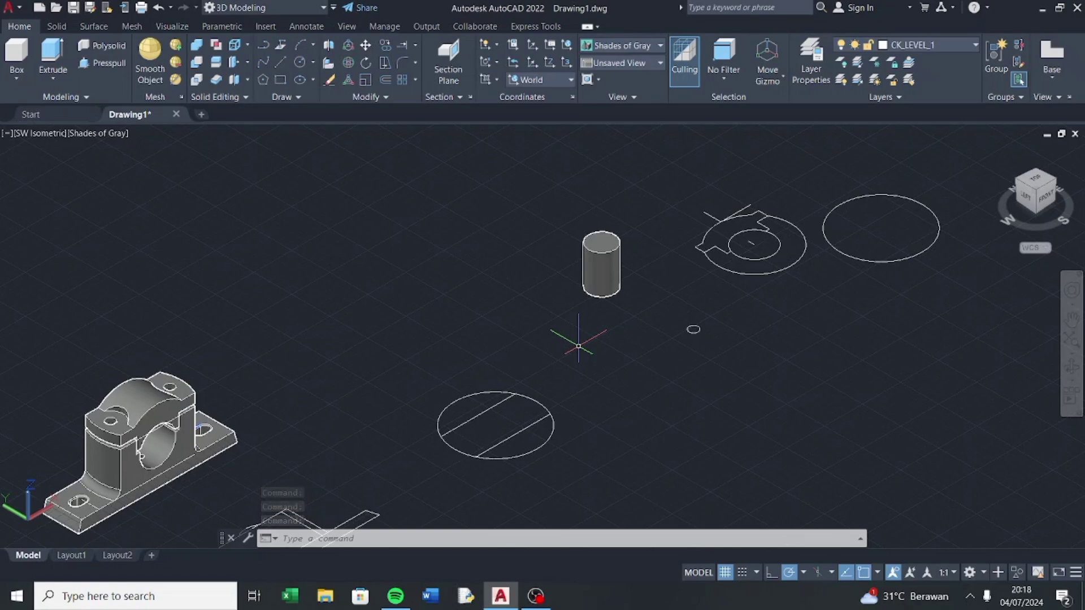
middle_drag(578, 345, 649, 282)
scroll(650, 282, up, 3)
middle_drag(622, 367, 697, 273)
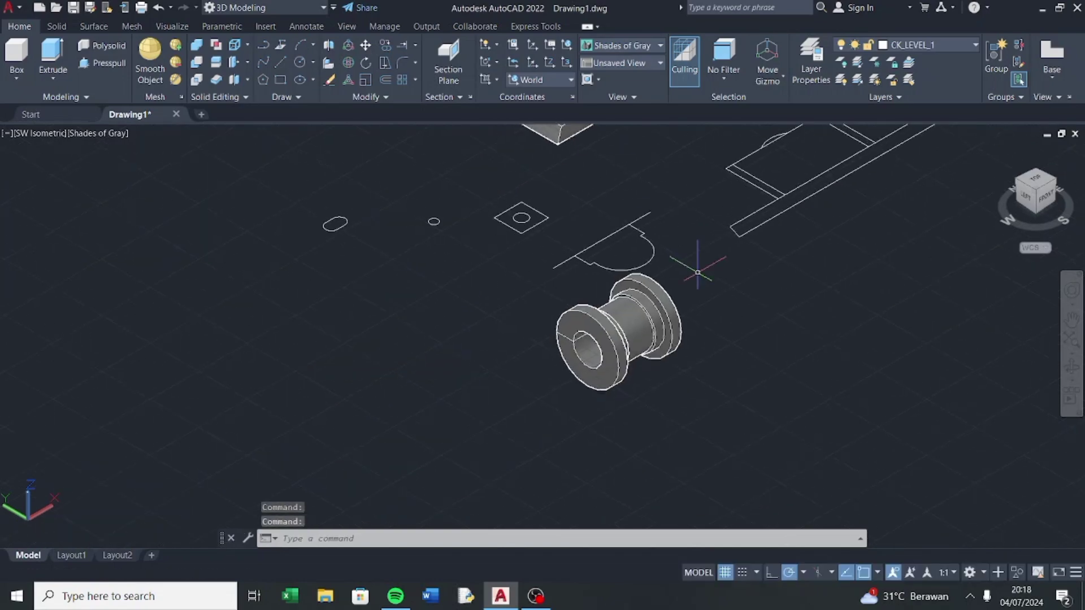
scroll(723, 333, up, 3)
middle_drag(724, 334, 637, 363)
key(Return)
scroll(636, 364, up, 3)
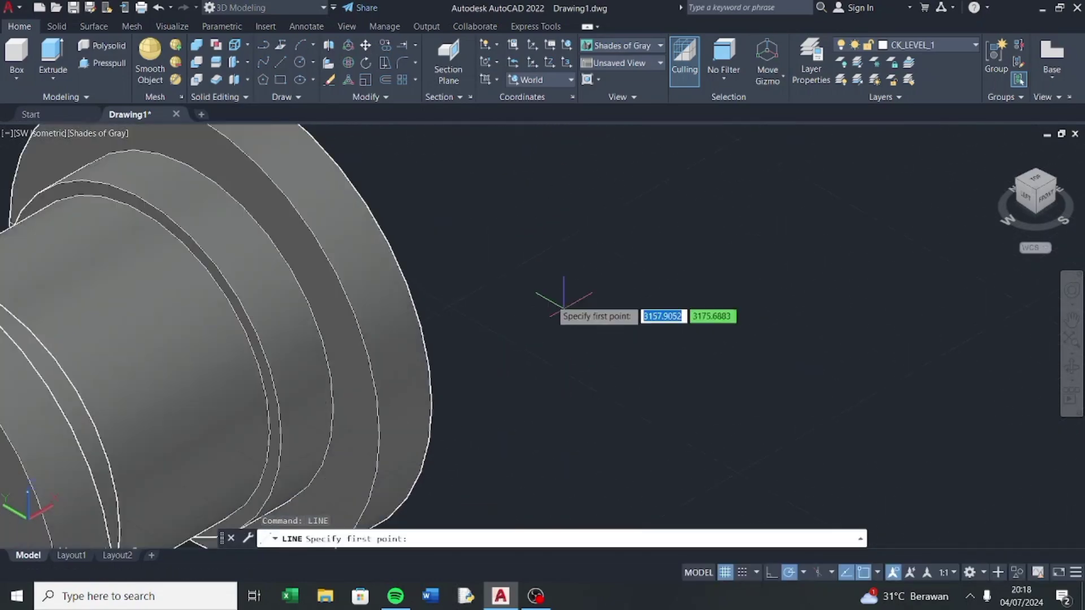
scroll(500, 261, down, 1)
Step: Pick the line's start on the spool flange, then draw a diameter-8 circle beside the bushing
click(343, 240)
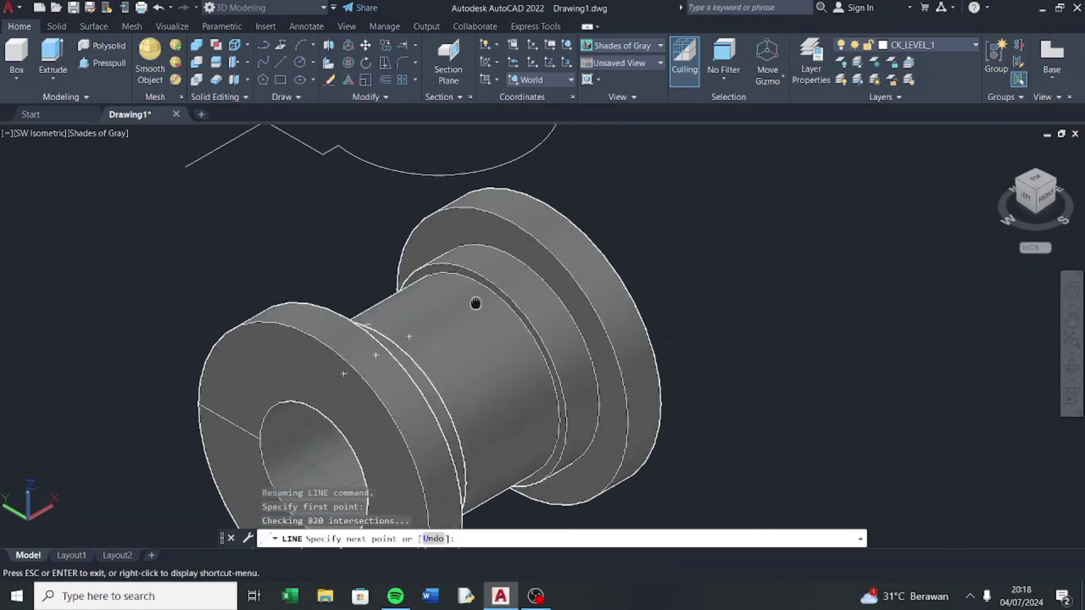
middle_drag(514, 180, 476, 302)
scroll(704, 240, down, 2)
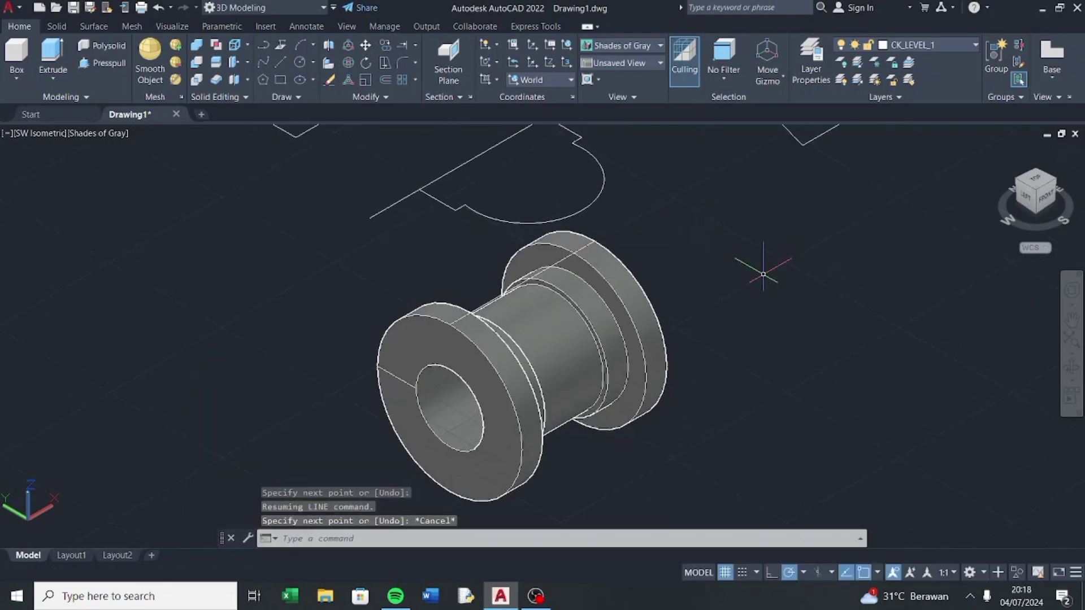
text(c)
key(Return)
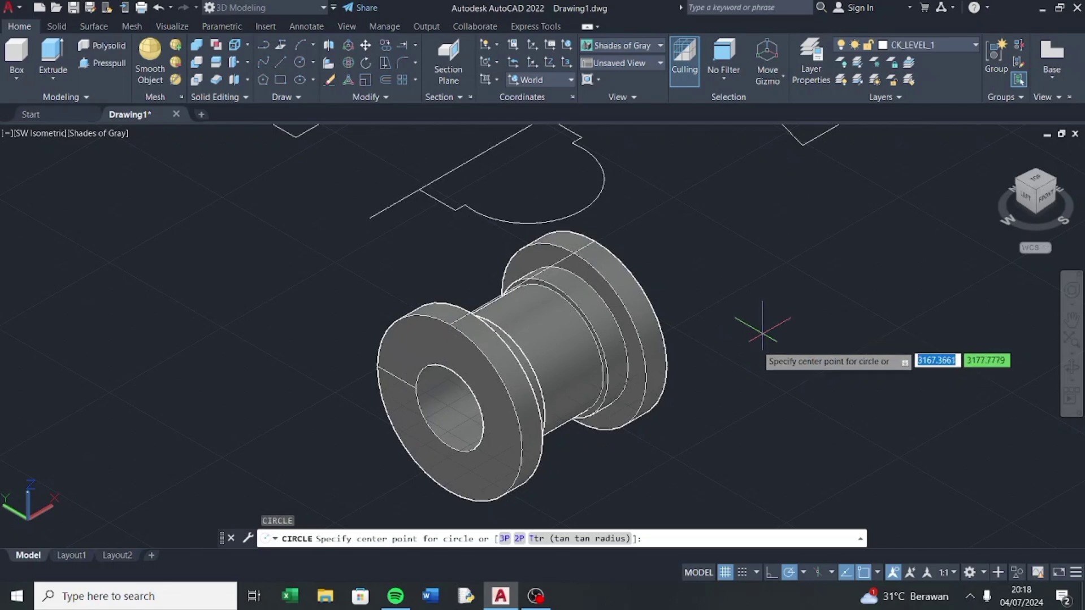
click(762, 335)
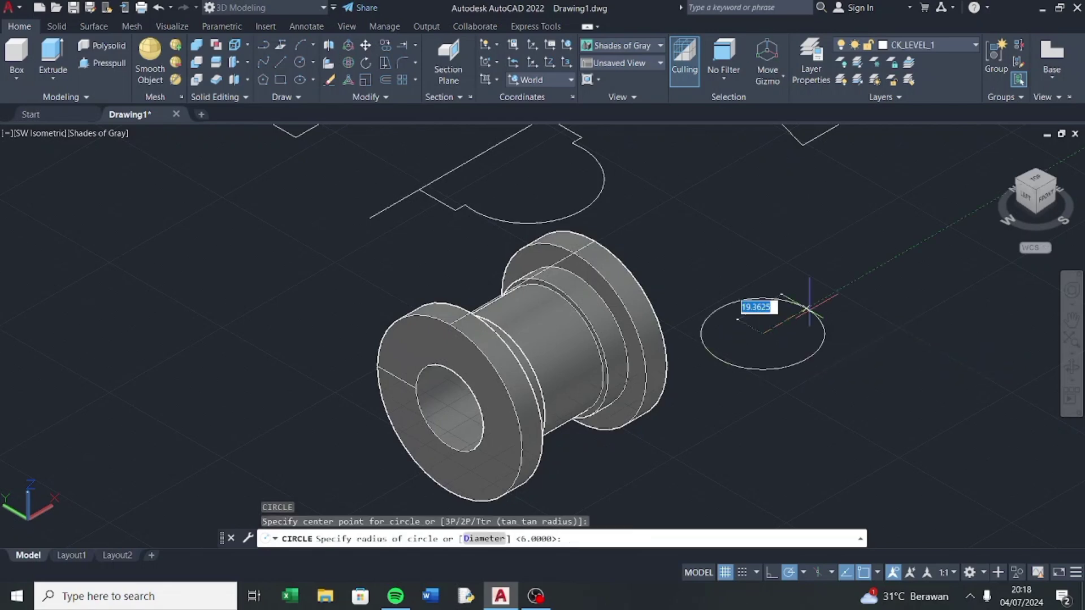
text(d)
key(Return)
key(Return)
scroll(757, 328, up, 3)
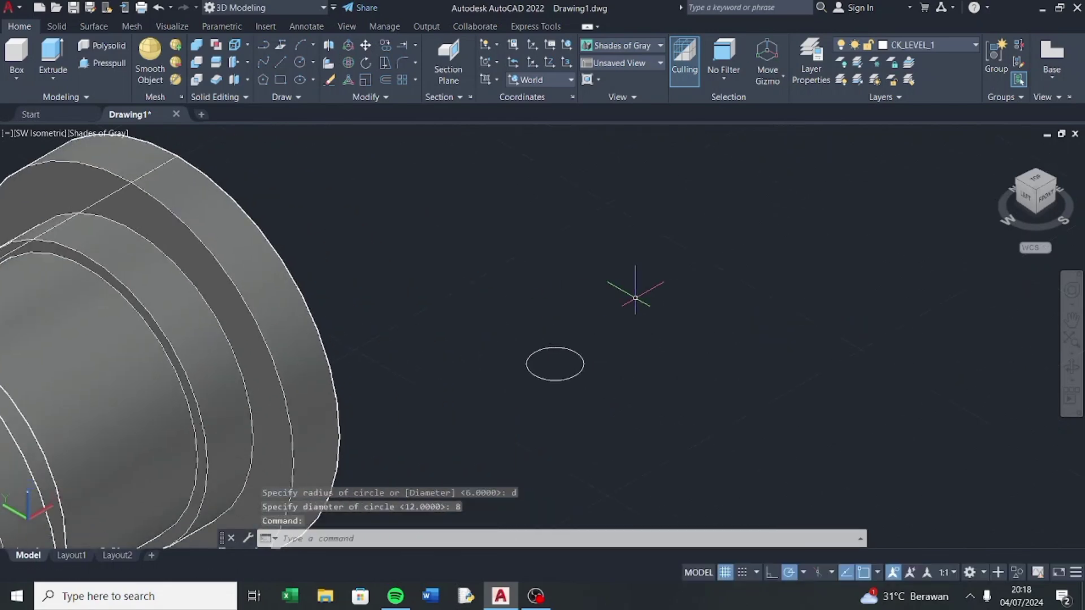
Step: Add a second circle of diameter 6 to the right of the first
key(Return)
click(728, 356)
text(d)
key(Return)
text(6)
key(Return)
scroll(765, 351, up, 3)
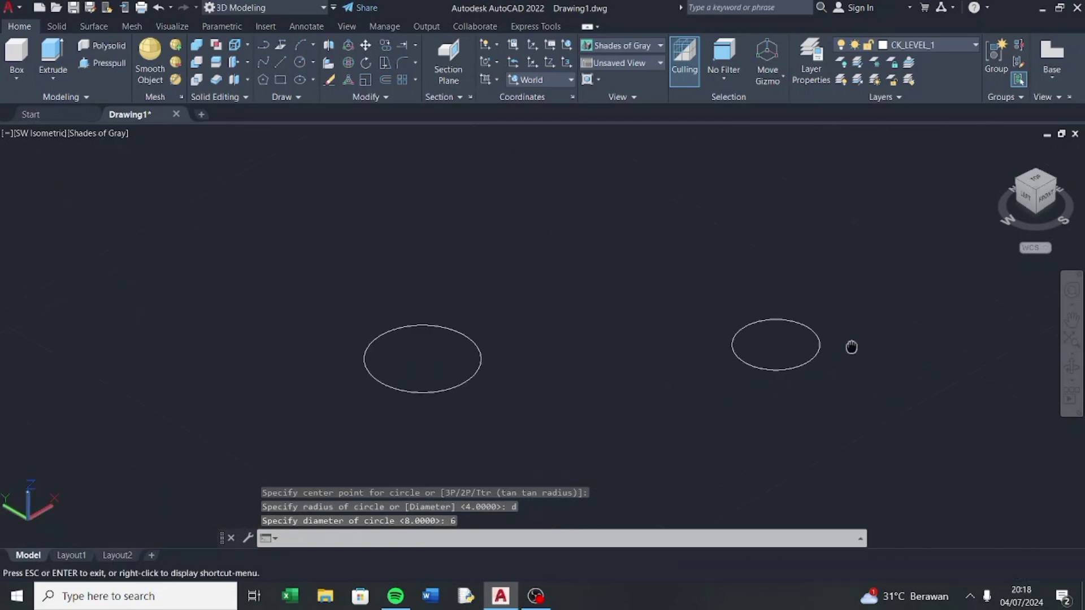
key(ctrl+shift+e)
click(778, 344)
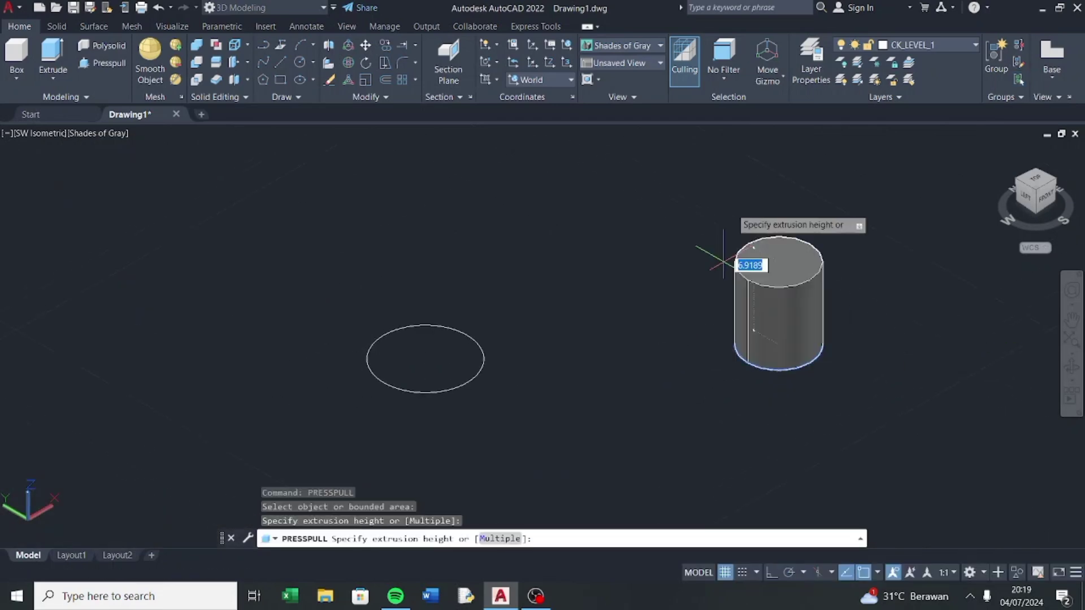
key(Return)
scroll(739, 230, down, 3)
key(Escape)
scroll(666, 282, up, 3)
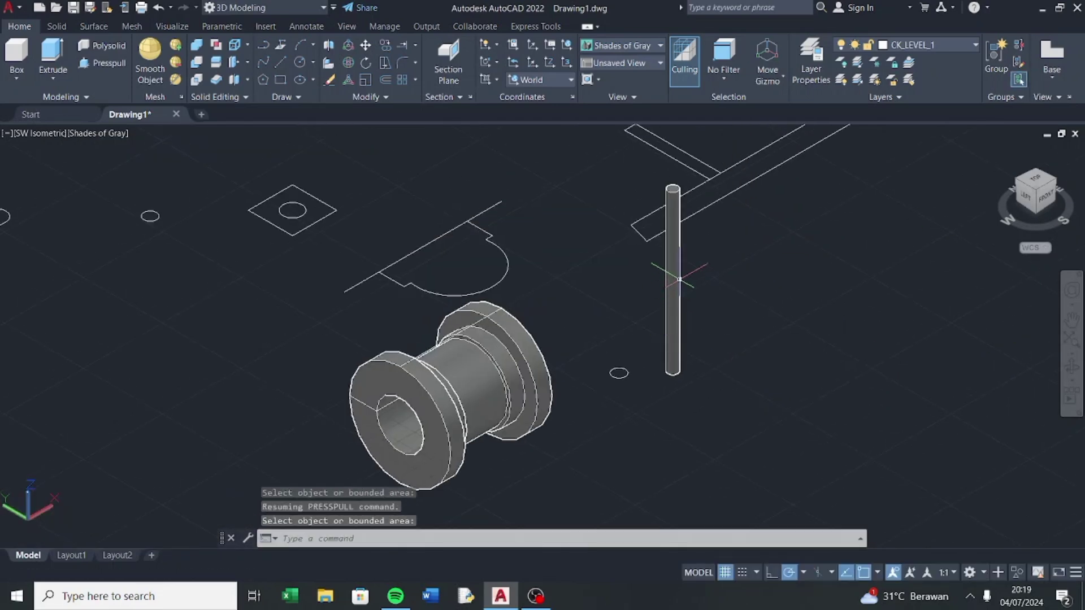
click(666, 282)
click(365, 45)
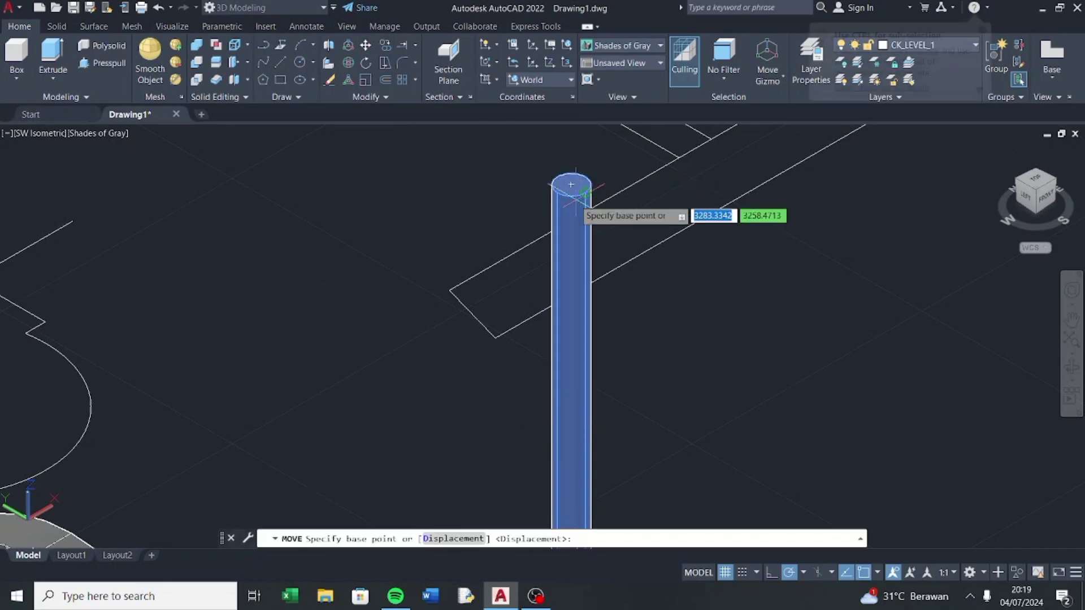
click(571, 185)
scroll(572, 282, down, 3)
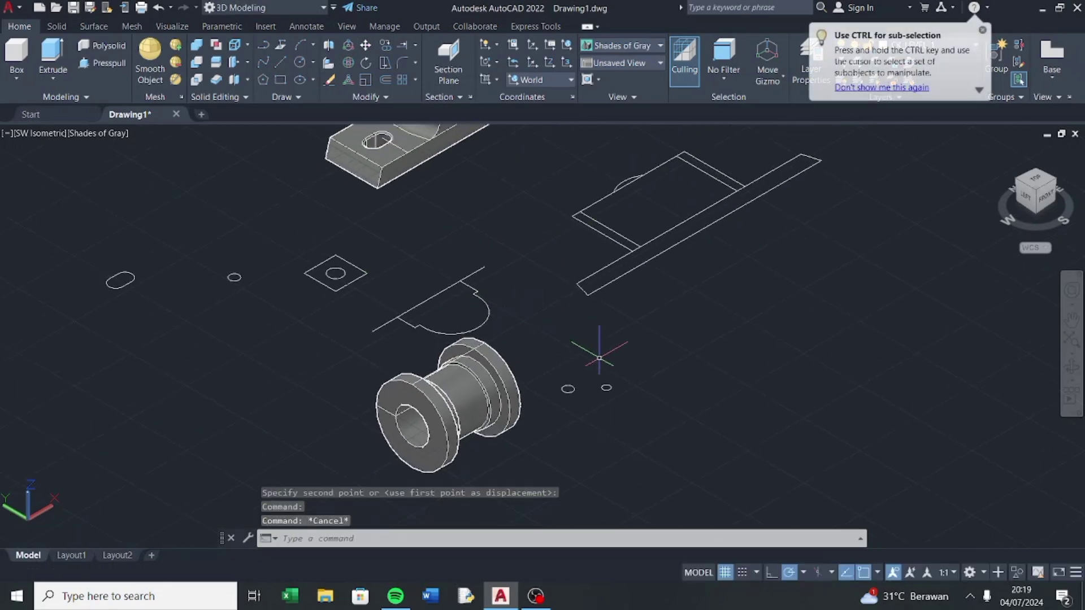
key(ctrl+z)
scroll(725, 279, down, 3)
middle_drag(724, 279, 724, 279)
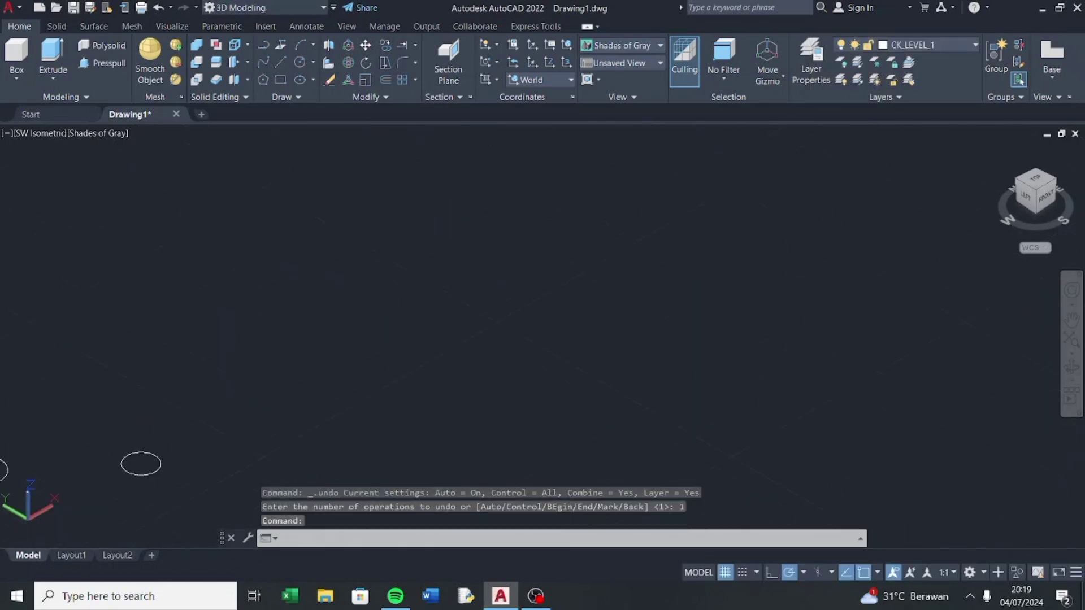
scroll(725, 279, up, 5)
key(Escape)
key(ctrl+shift+e)
click(618, 311)
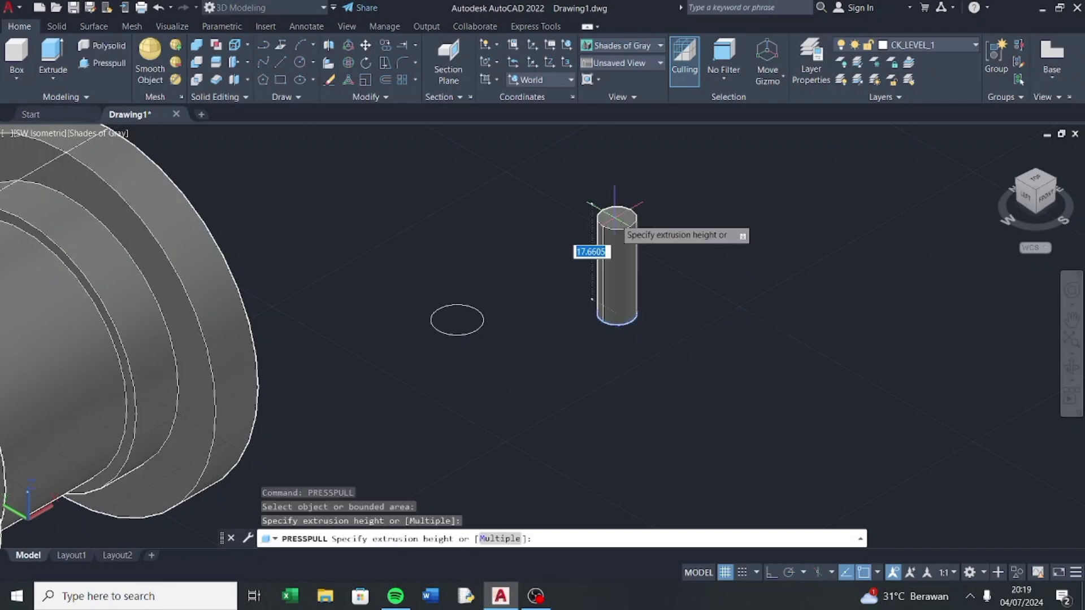
text(100)
key(Return)
scroll(618, 226, down, 3)
middle_drag(615, 217, 573, 304)
key(Escape)
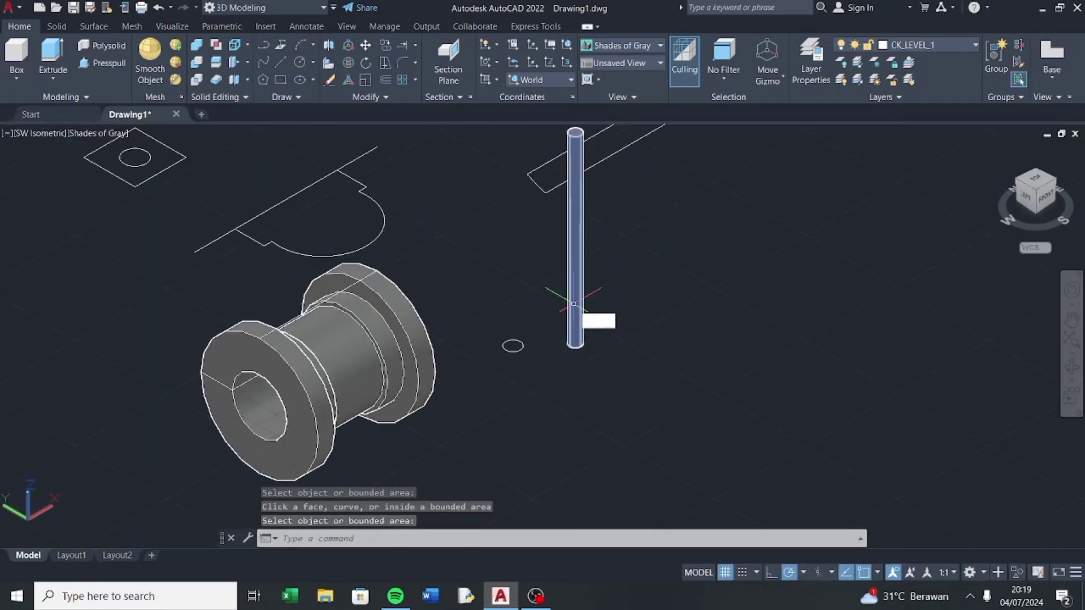
click(574, 304)
text(m)
key(Return)
scroll(573, 304, up, 3)
click(557, 168)
scroll(688, 214, down, 2)
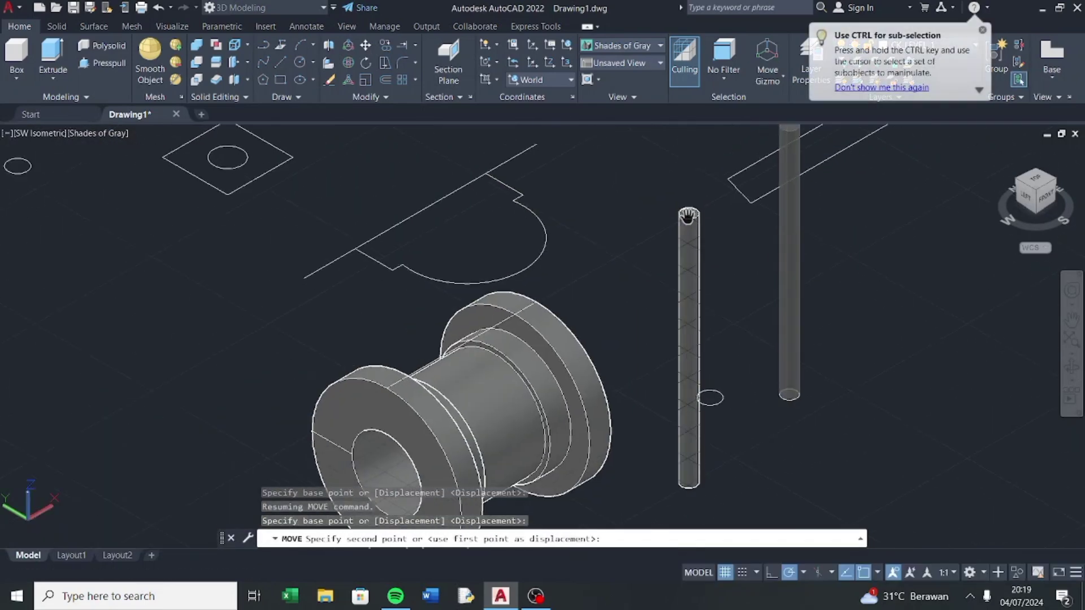
scroll(687, 214, up, 3)
click(448, 326)
scroll(524, 317, down, 3)
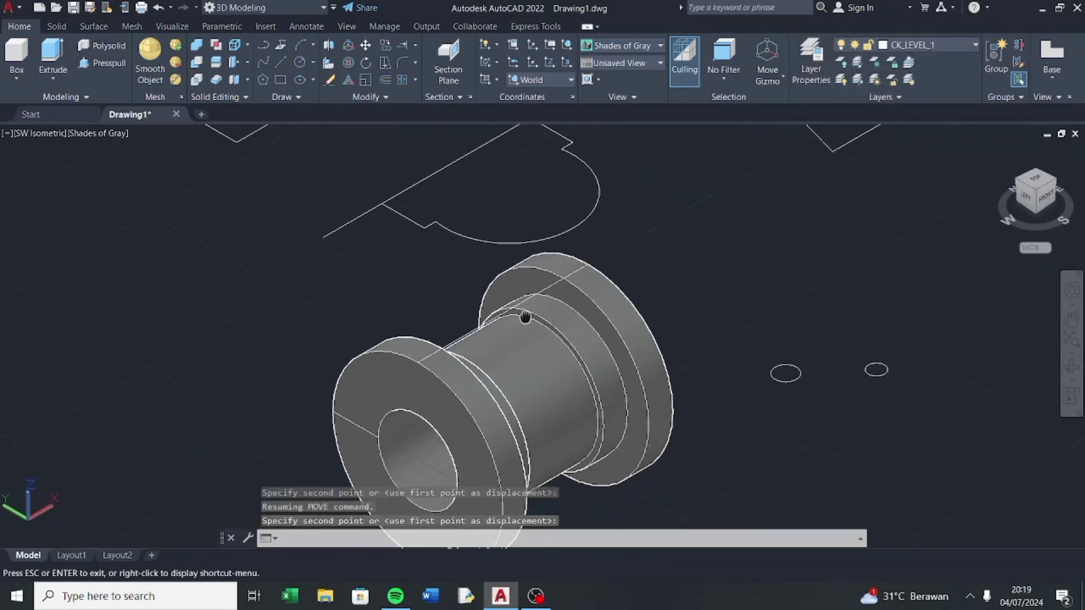
click(525, 317)
scroll(525, 316, down, 2)
scroll(525, 317, down, 3)
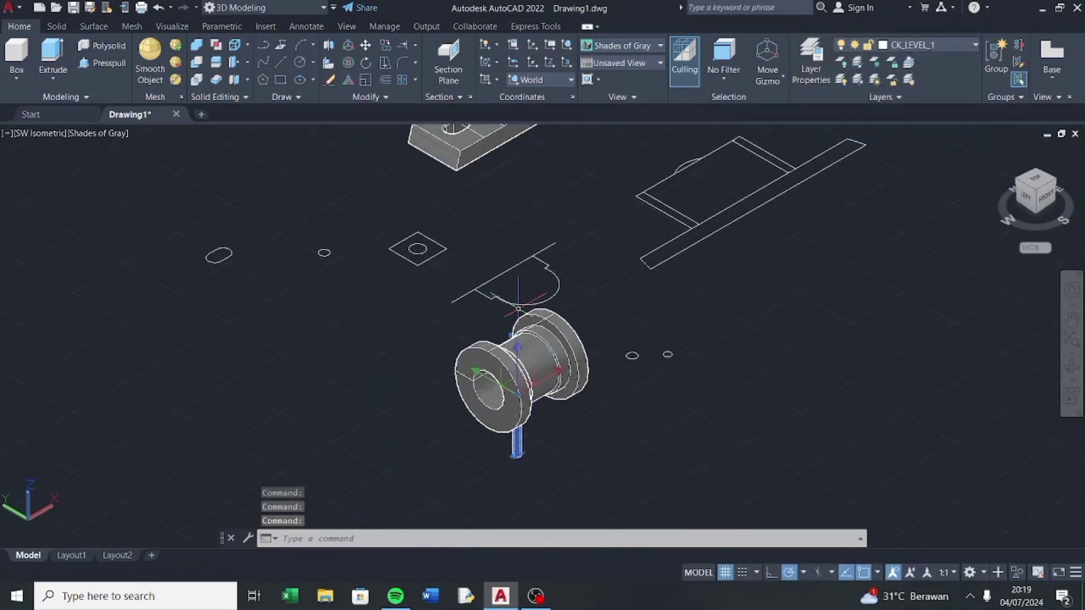
key(ctrl+z)
scroll(518, 308, up, 5)
scroll(518, 309, down, 5)
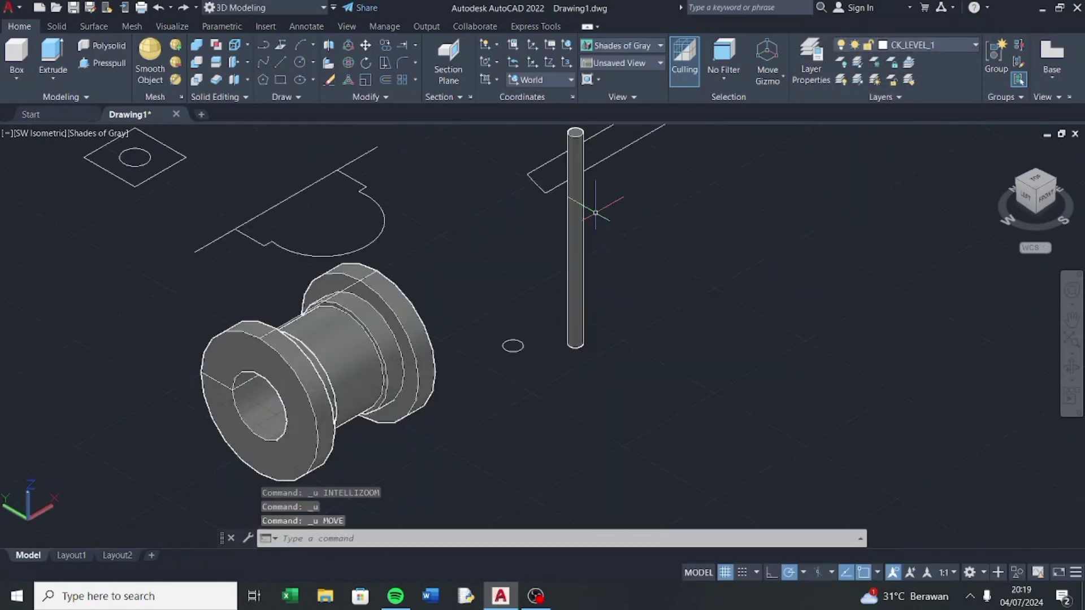
scroll(573, 282, up, 5)
middle_drag(573, 282, 632, 178)
scroll(631, 177, down, 3)
text(m)
key(Return)
click(531, 240)
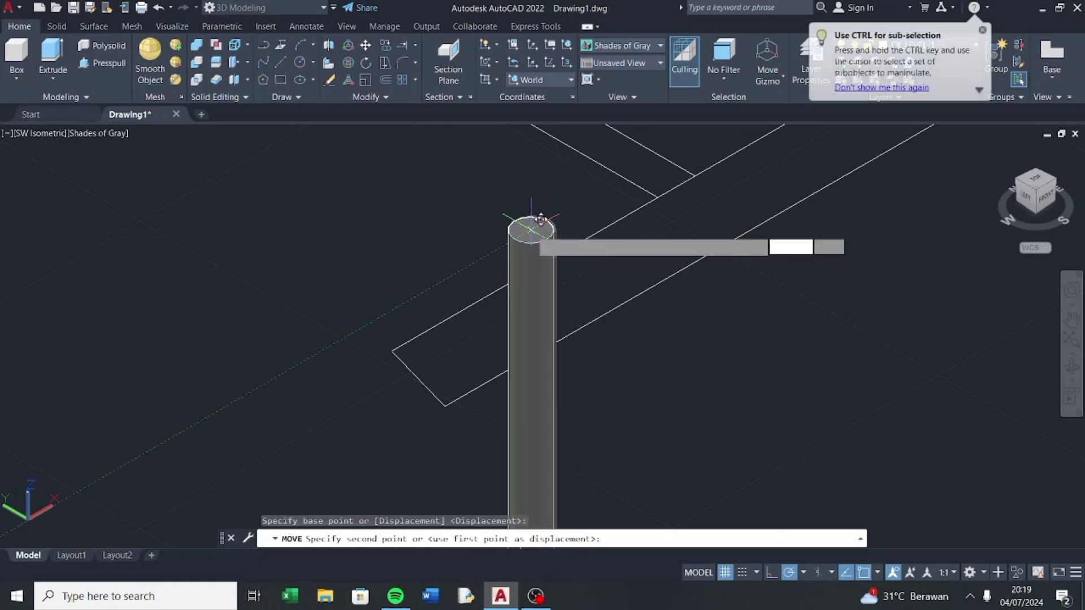
scroll(533, 321, up, 3)
scroll(533, 321, up, 5)
scroll(419, 265, down, 2)
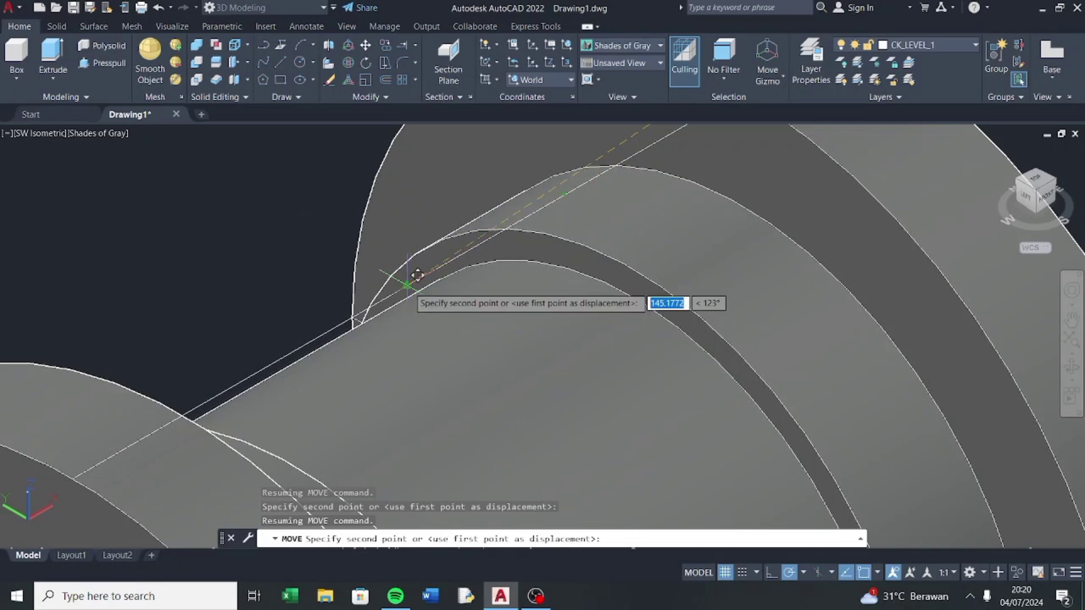
key(Escape)
key(ctrl+z)
scroll(468, 300, down, 5)
Step: Start moving the spool, then cancel and restart the move to pick a different object
scroll(533, 319, down, 4)
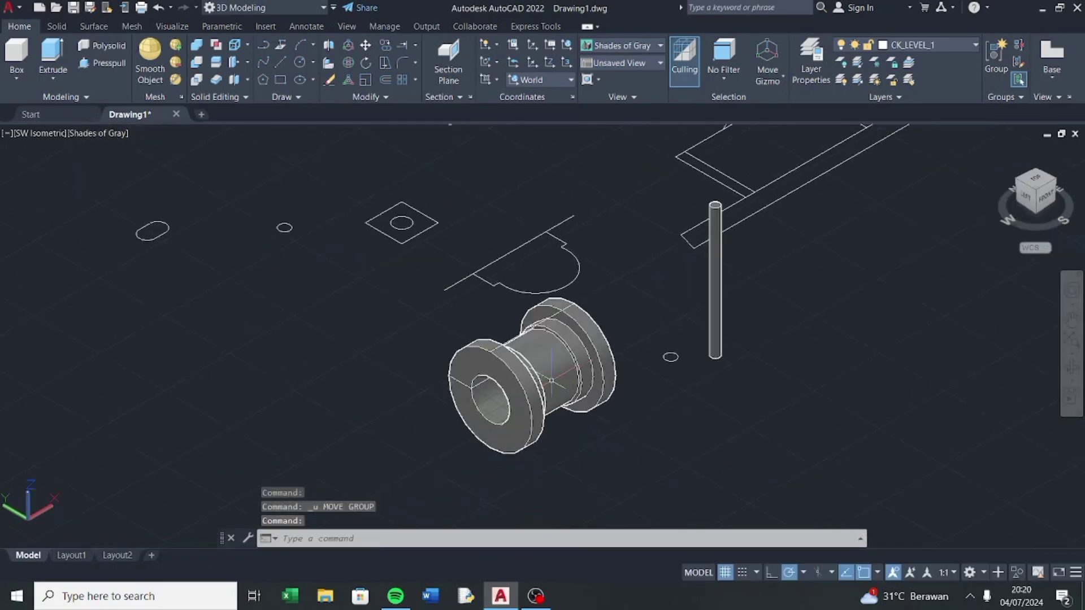
scroll(534, 319, up, 5)
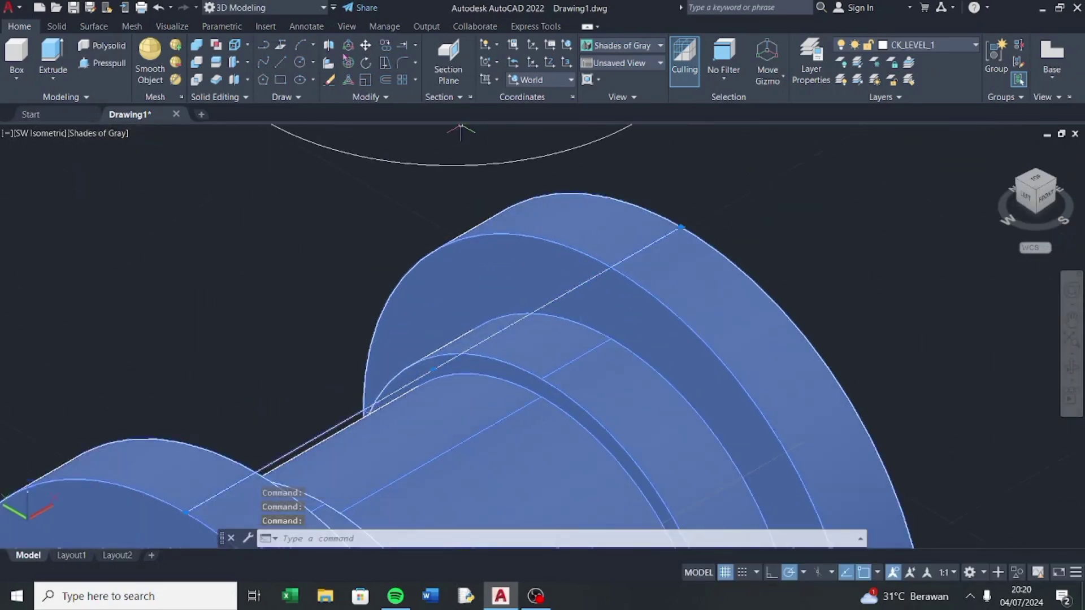
text(m)
key(Return)
click(681, 227)
scroll(740, 315, down, 5)
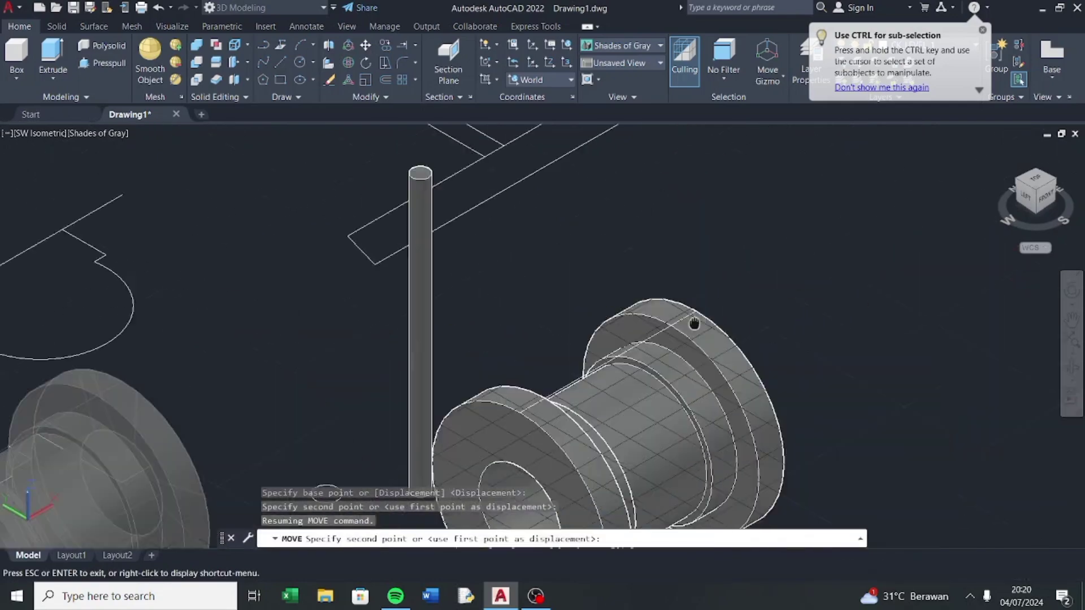
scroll(846, 192, up, 3)
scroll(755, 276, up, 2)
key(Escape)
key(Return)
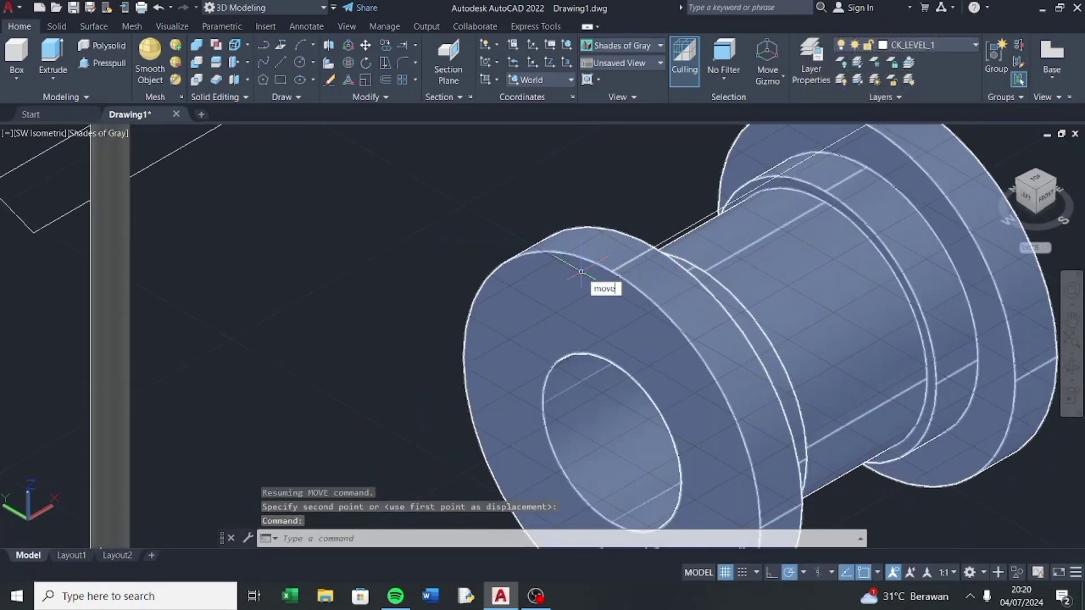
Step: Move the tall pin cylinder by its top centre onto the top of the spool's barrel
middle_drag(593, 279, 547, 390)
click(444, 359)
scroll(439, 293, up, 4)
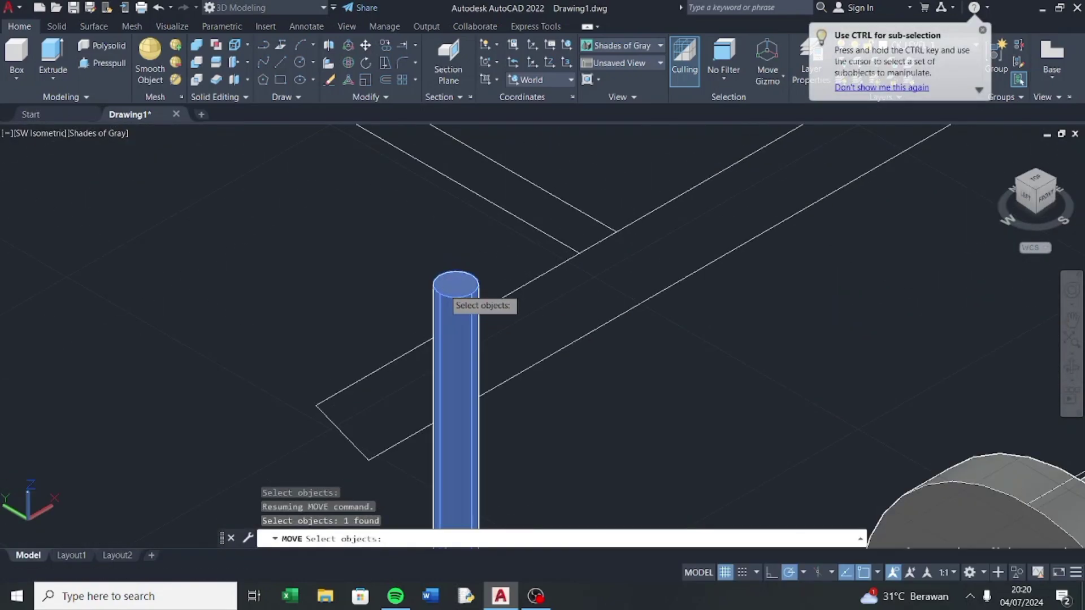
click(456, 285)
scroll(685, 335, down, 5)
scroll(685, 335, up, 2)
scroll(558, 295, up, 4)
scroll(558, 295, up, 2)
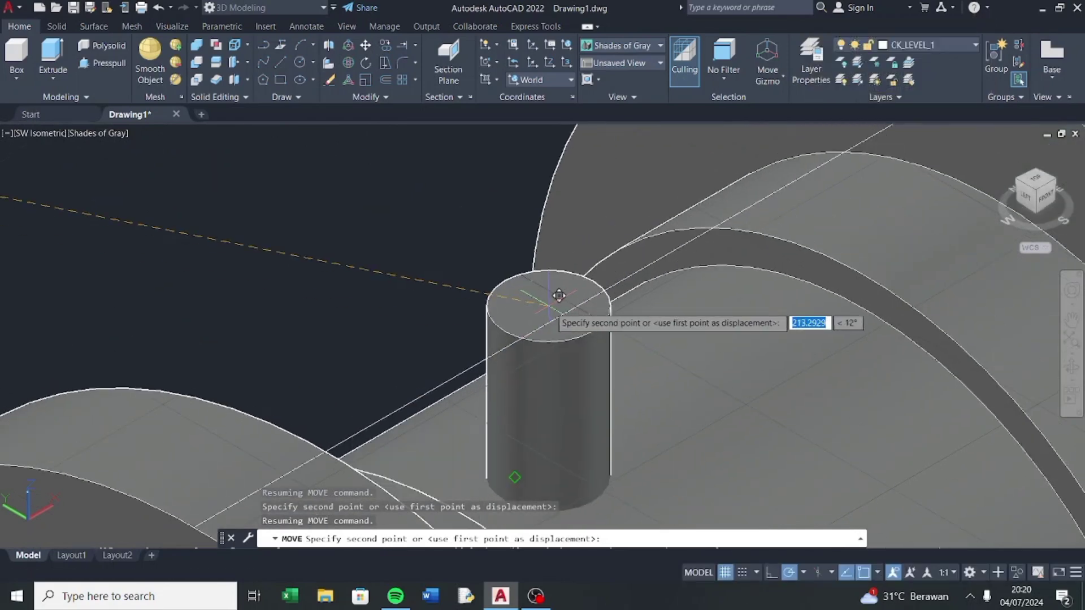
scroll(587, 289, up, 2)
scroll(599, 289, up, 1)
scroll(675, 254, up, 1)
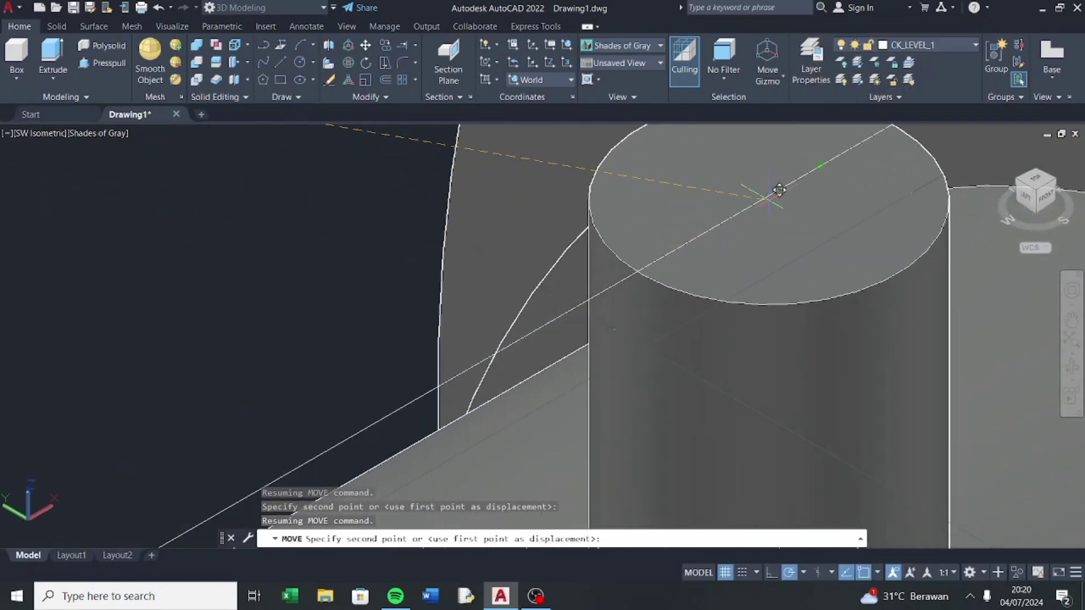
click(837, 160)
scroll(728, 186, down, 4)
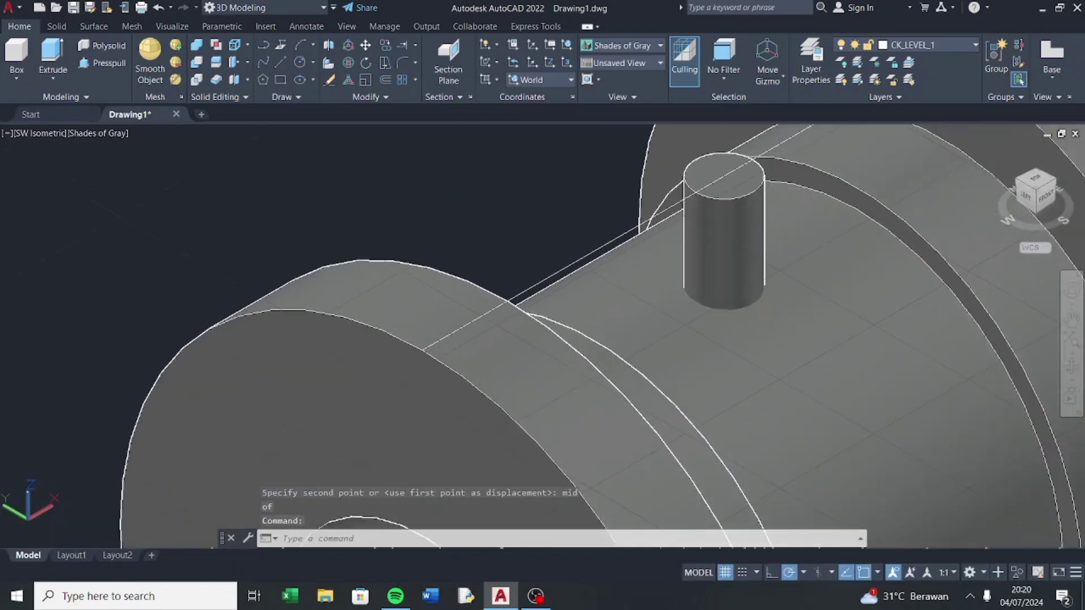
Step: Subtract the pin from the spool to cut the pin hole in its hub
text(subtract)
key(Return)
click(728, 356)
key(Return)
click(729, 252)
key(Return)
scroll(678, 339, down, 3)
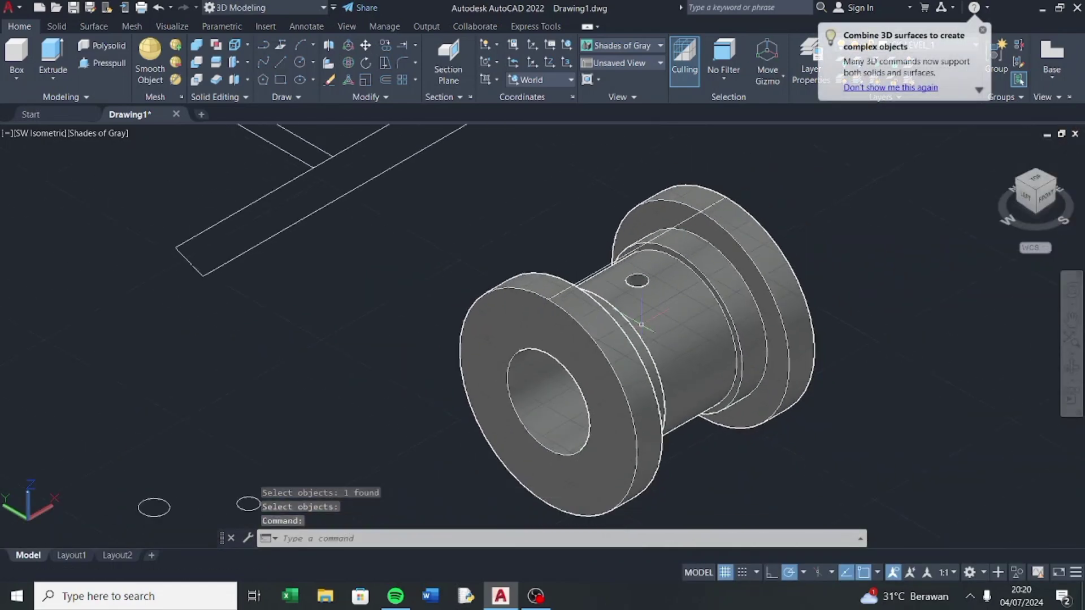
middle_drag(563, 350, 780, 283)
middle_drag(352, 451, 563, 339)
scroll(563, 339, down, 1)
Step: Press-pull the left small circle into a short pin 8 units tall
text(presspull)
key(Return)
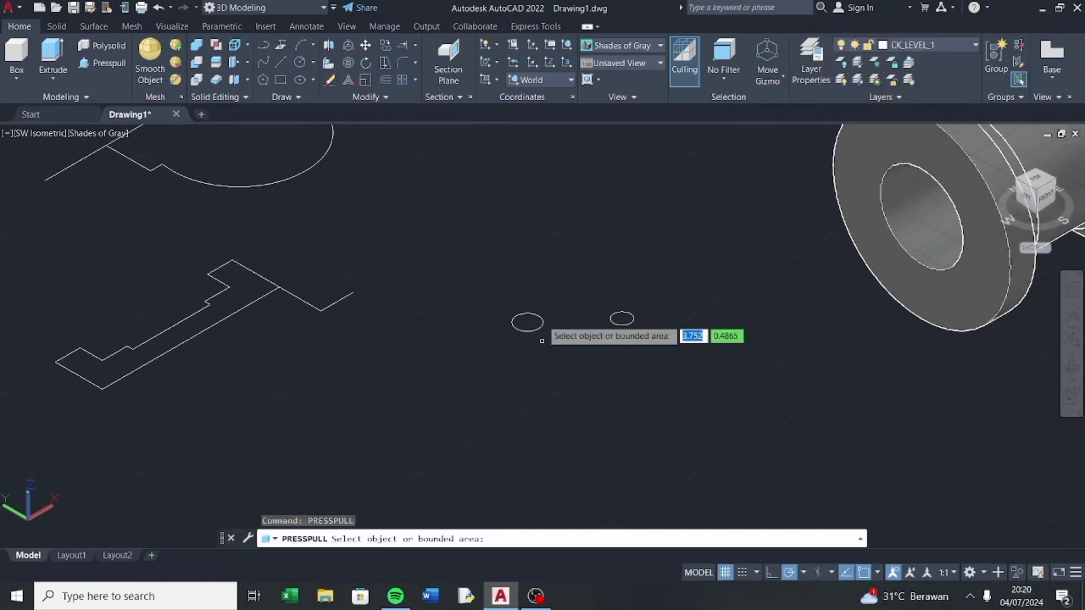
click(526, 323)
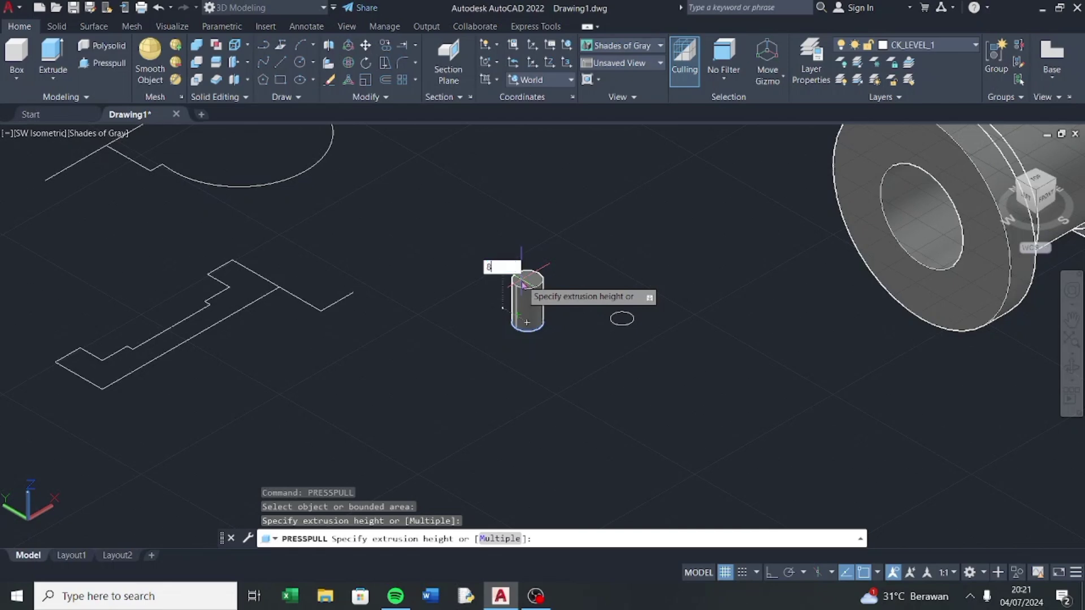
click(523, 285)
key(Return)
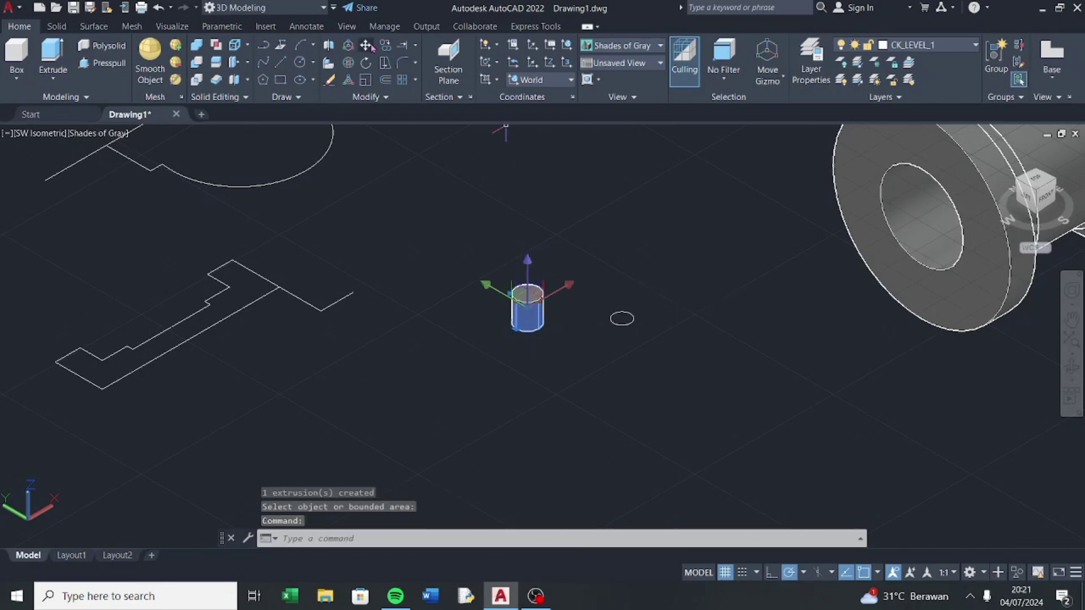
Step: Move the short pin into the spool's top hole using a midpoint snap
text(m)
key(Return)
scroll(565, 338, up, 3)
click(570, 334)
scroll(734, 282, down, 5)
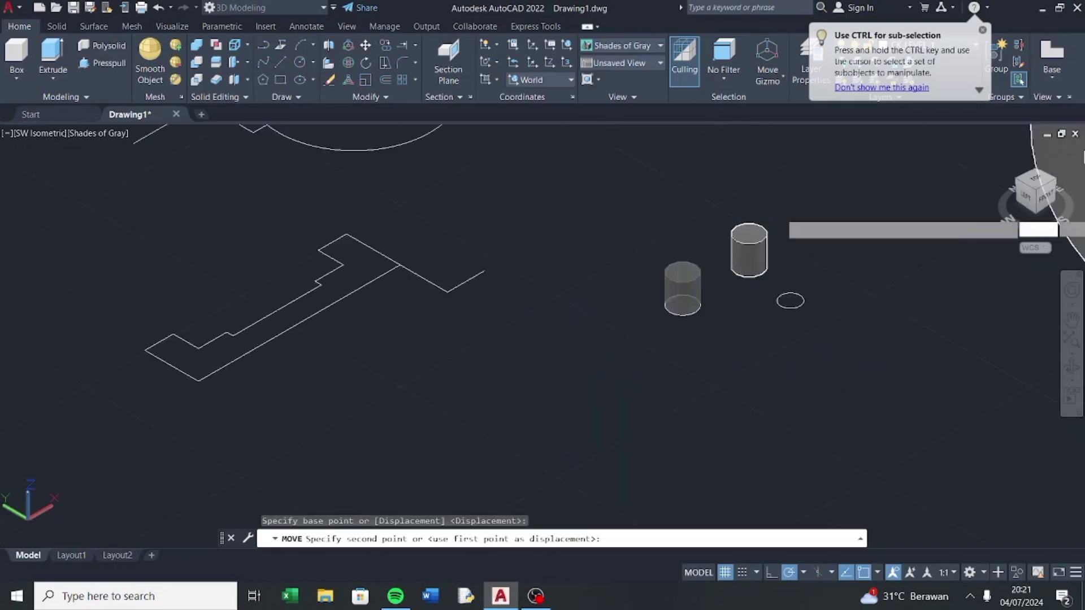
scroll(831, 271, up, 8)
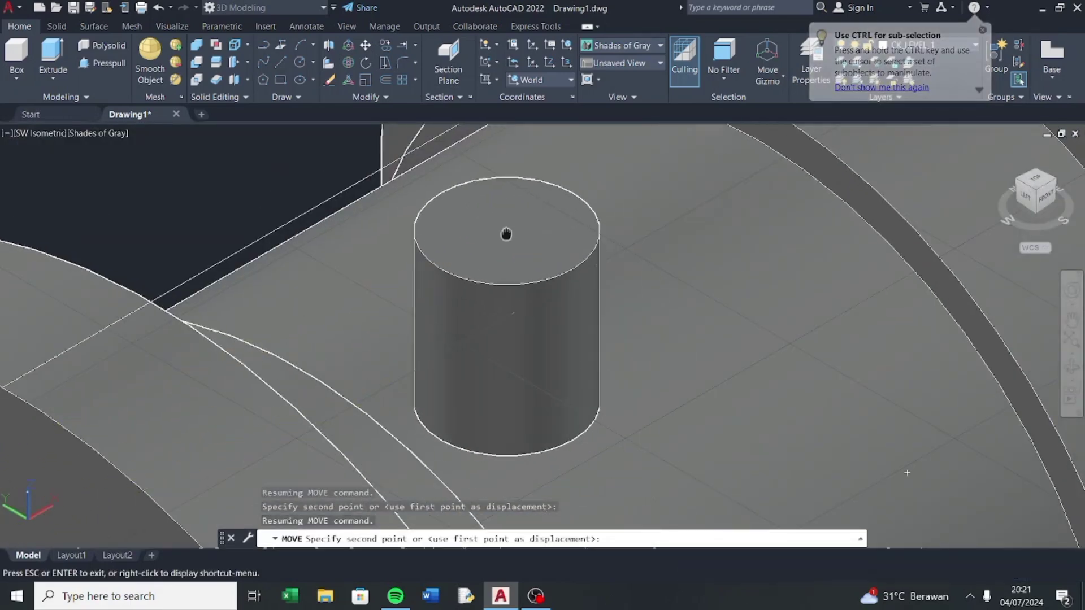
scroll(553, 246, up, 4)
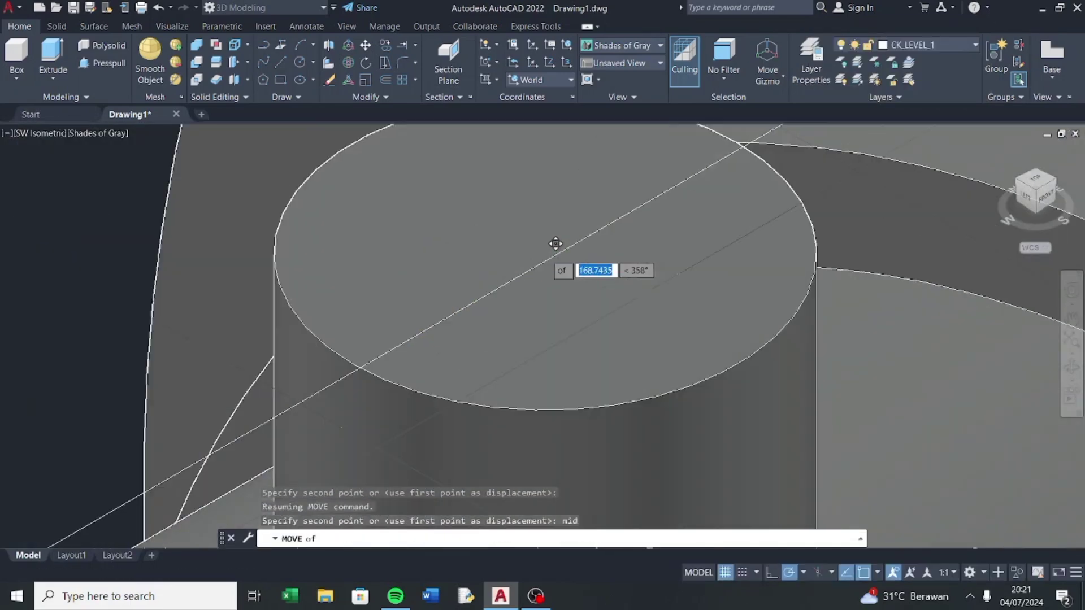
text(mid)
key(Return)
click(584, 234)
scroll(548, 213, down, 8)
scroll(545, 210, up, 2)
Step: Switch to Front view and select the short pin
click(1048, 197)
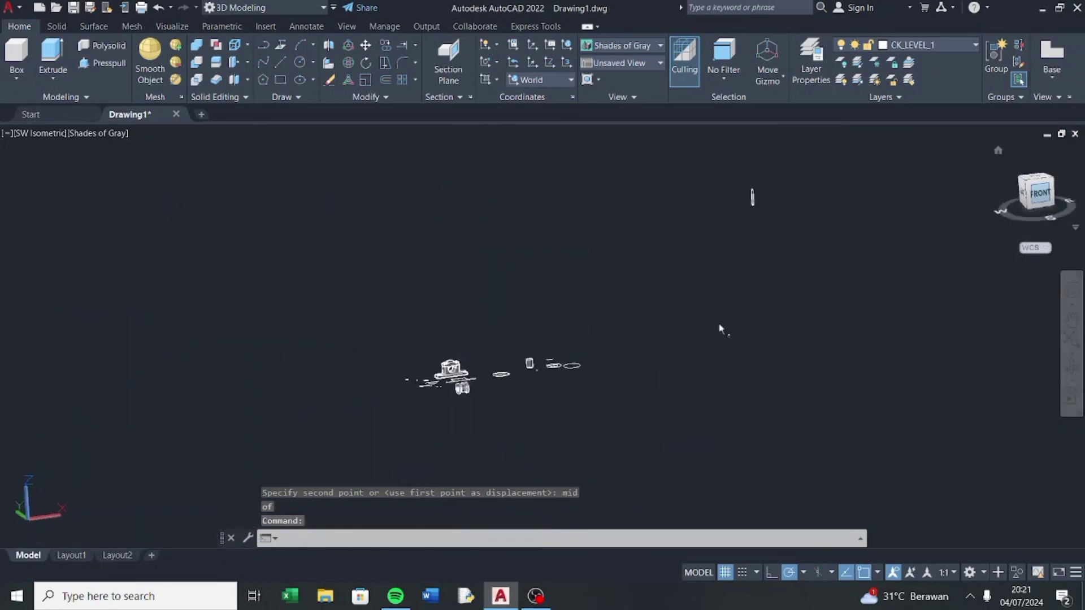
scroll(402, 339, up, 8)
scroll(402, 339, up, 3)
scroll(574, 366, down, 4)
click(558, 279)
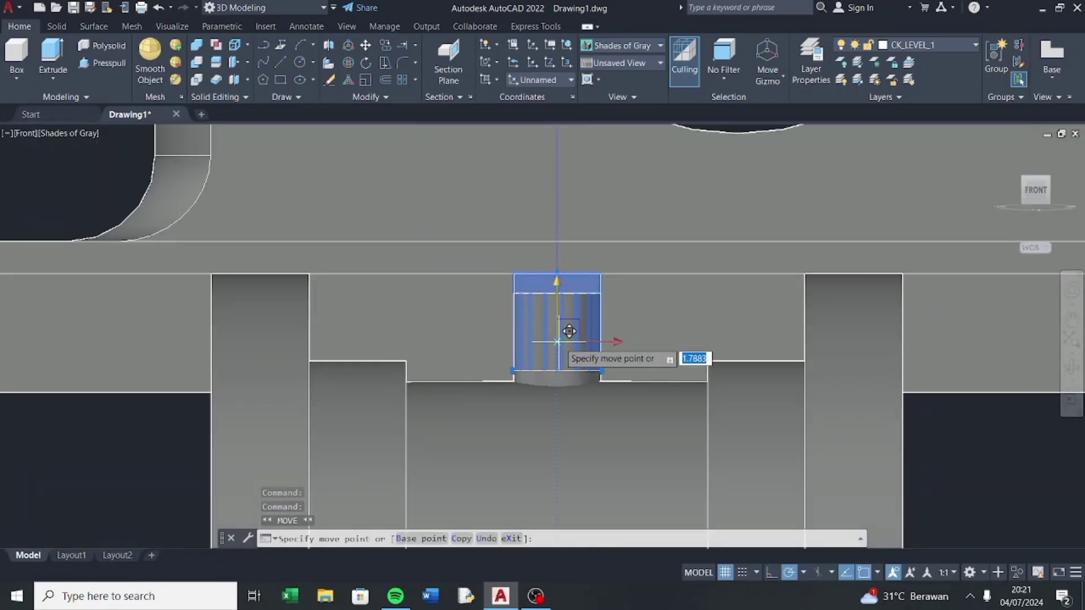
key(Escape)
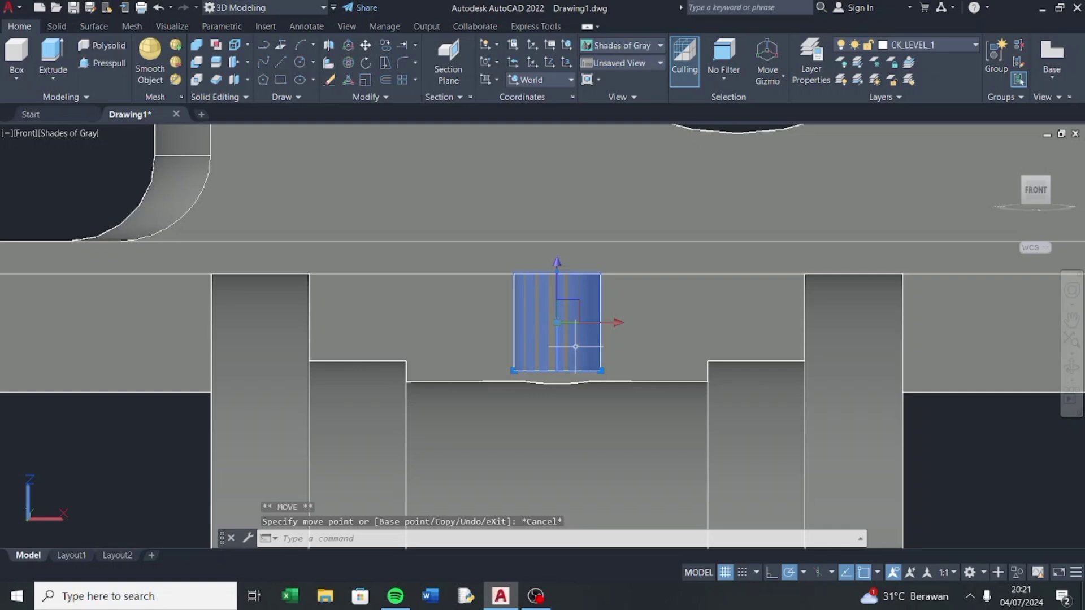
Step: Lift the pin 2 units with the Move gizmo, then return to SW Isometric view
mouse_move(576, 347)
scroll(575, 346, down, 5)
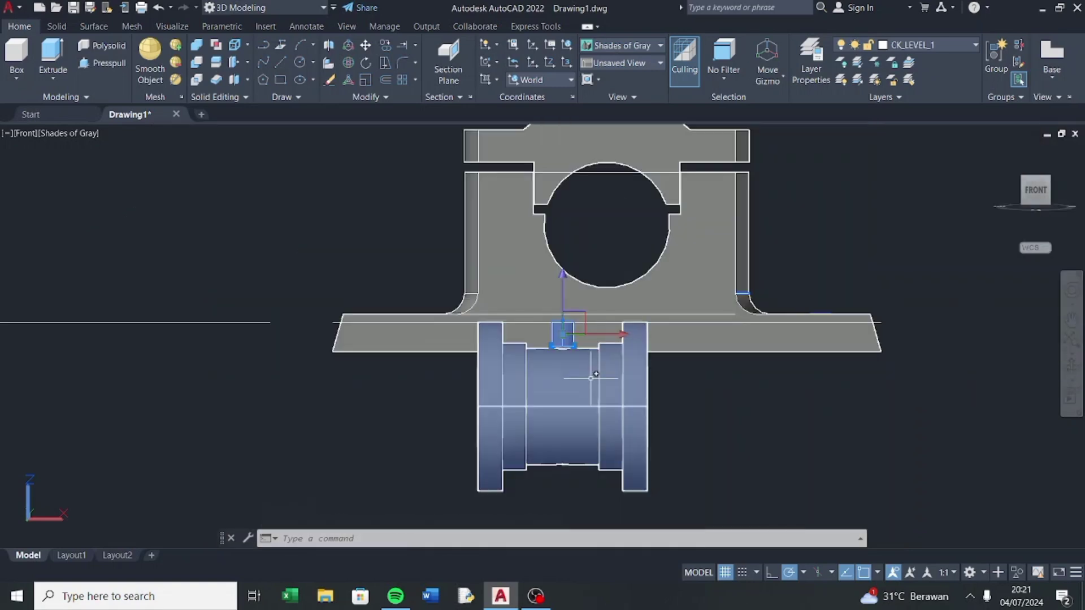
click(569, 328)
text(2)
key(Return)
scroll(567, 362, up, 5)
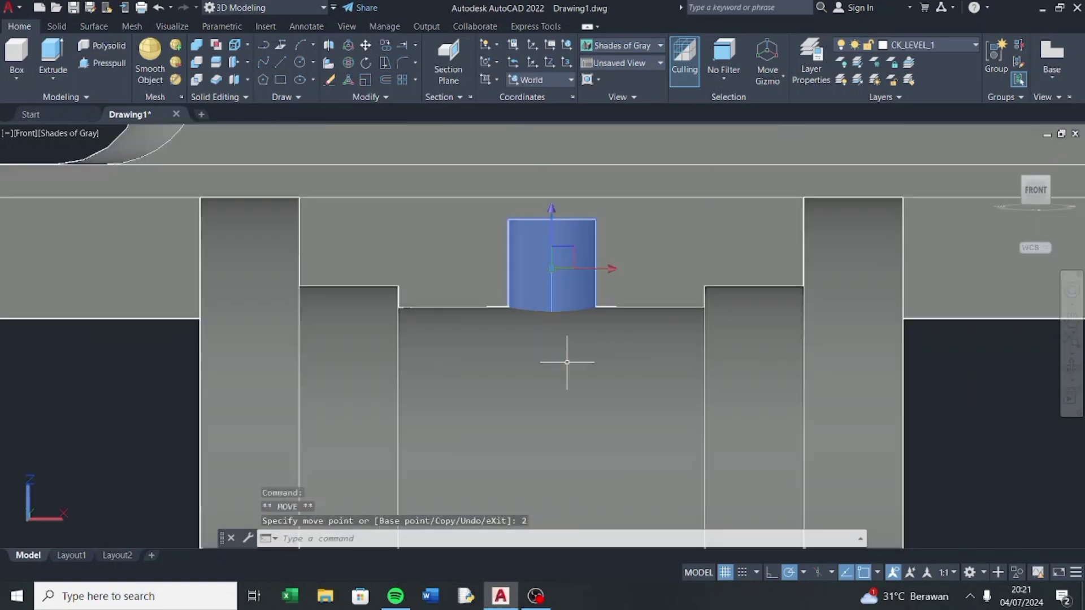
click(1023, 178)
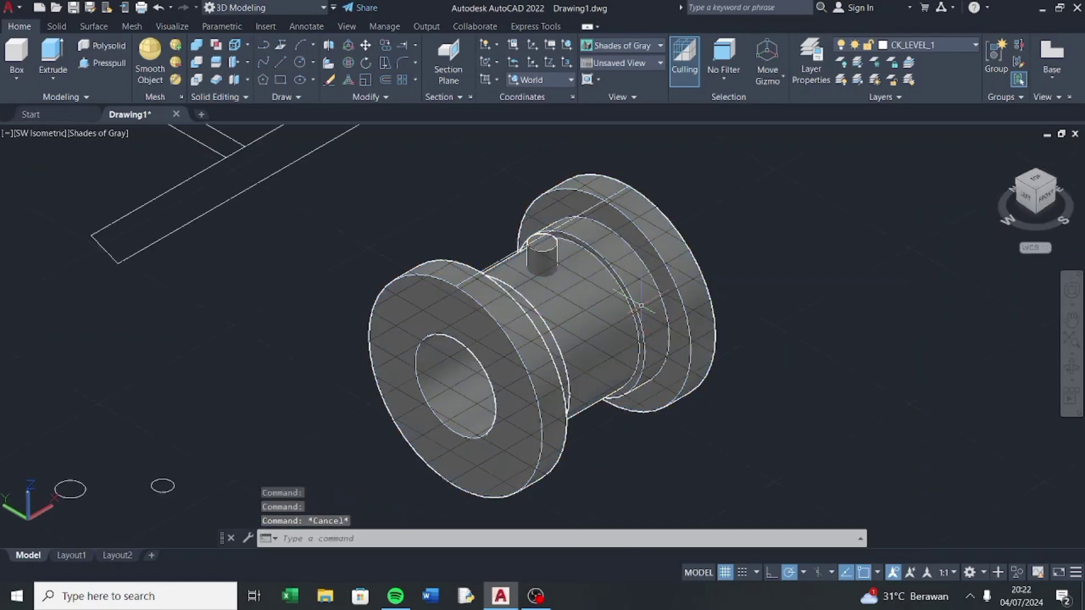
scroll(537, 252, up, 3)
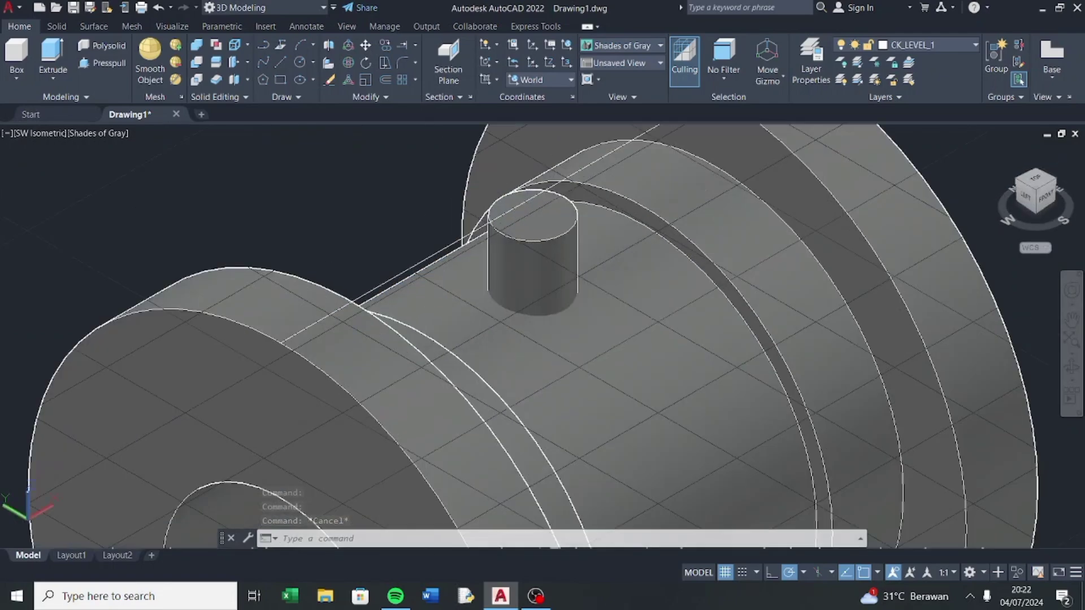
scroll(537, 251, down, 5)
mouse_move(469, 339)
middle_down()
mouse_move(575, 356)
mouse_move(773, 310)
middle_up()
Step: Draw a 6-diameter circle at the pin centre and press-pull it 50 into a rod
scroll(544, 383, up, 5)
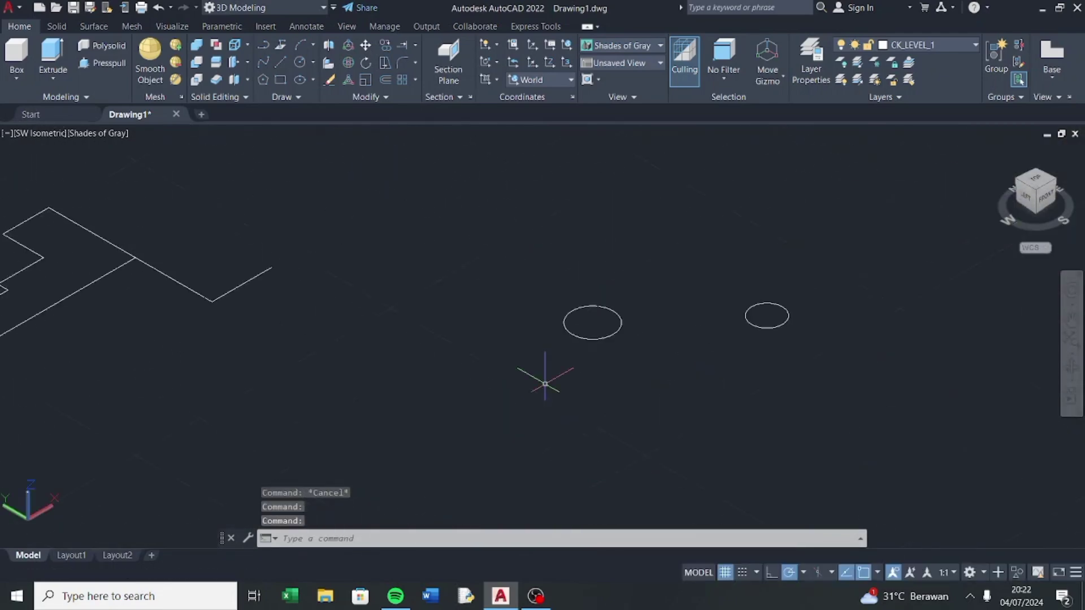
text(c)
key(Return)
click(602, 300)
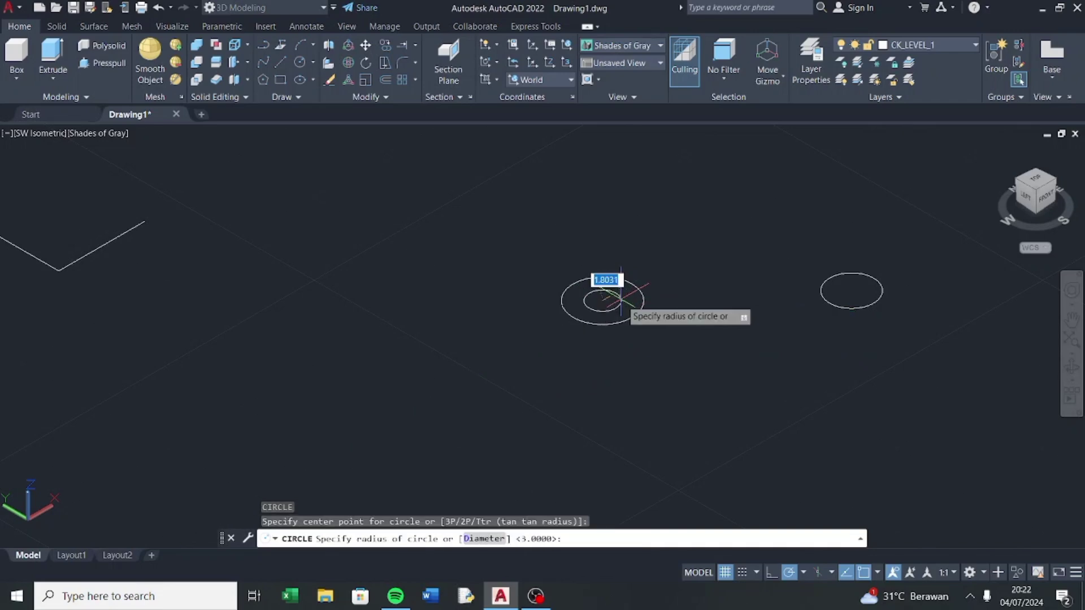
text(d)
key(Return)
text(6)
key(Return)
text(presspull)
key(Return)
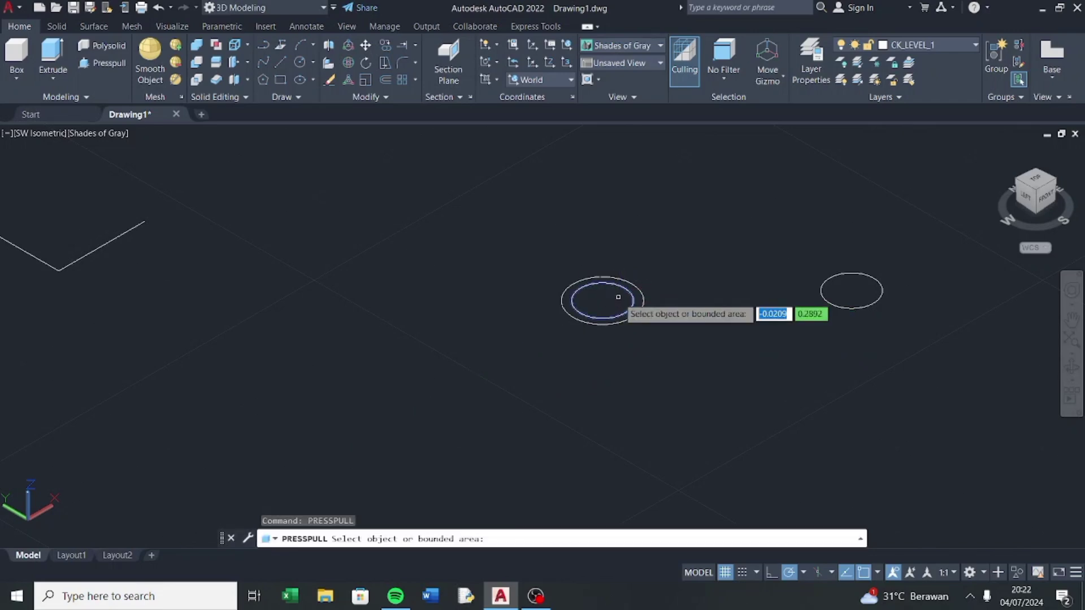
click(620, 298)
text(50)
Step: Move the rod so its top centre sits at the pin's top centre
key(Return)
key(Return)
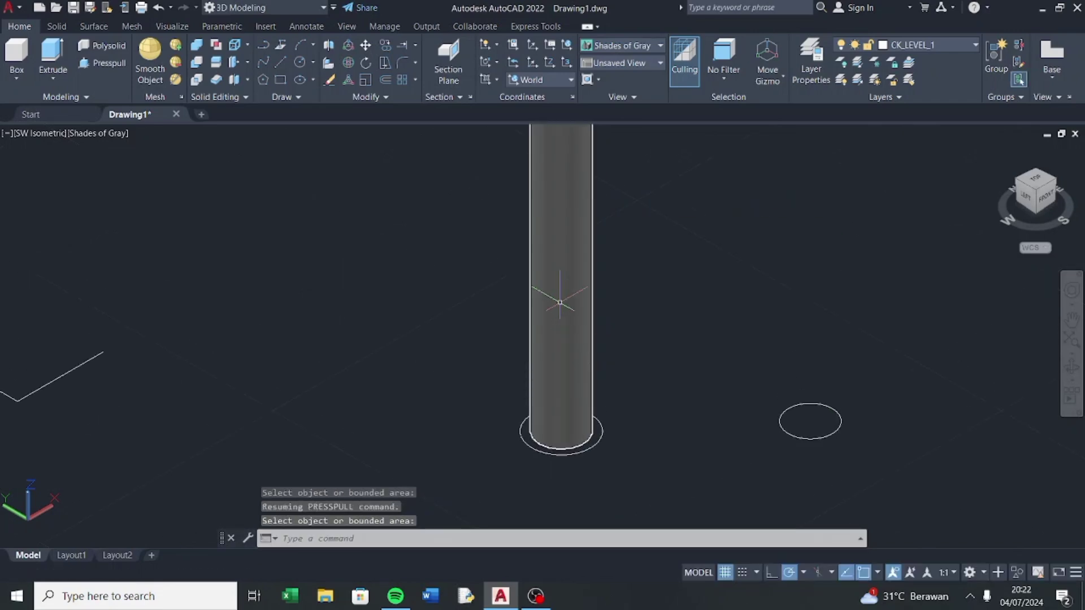
scroll(580, 315, down, 5)
click(536, 342)
text(m)
key(Return)
scroll(508, 170, up, 5)
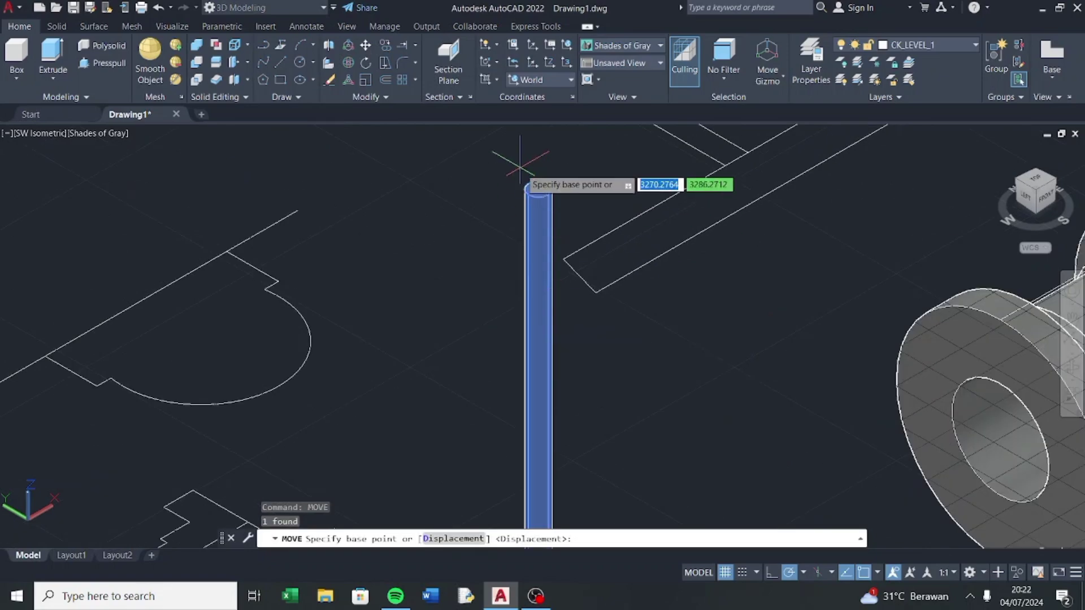
click(508, 169)
middle_drag(509, 169, 800, 230)
scroll(774, 306, up, 5)
scroll(774, 305, up, 5)
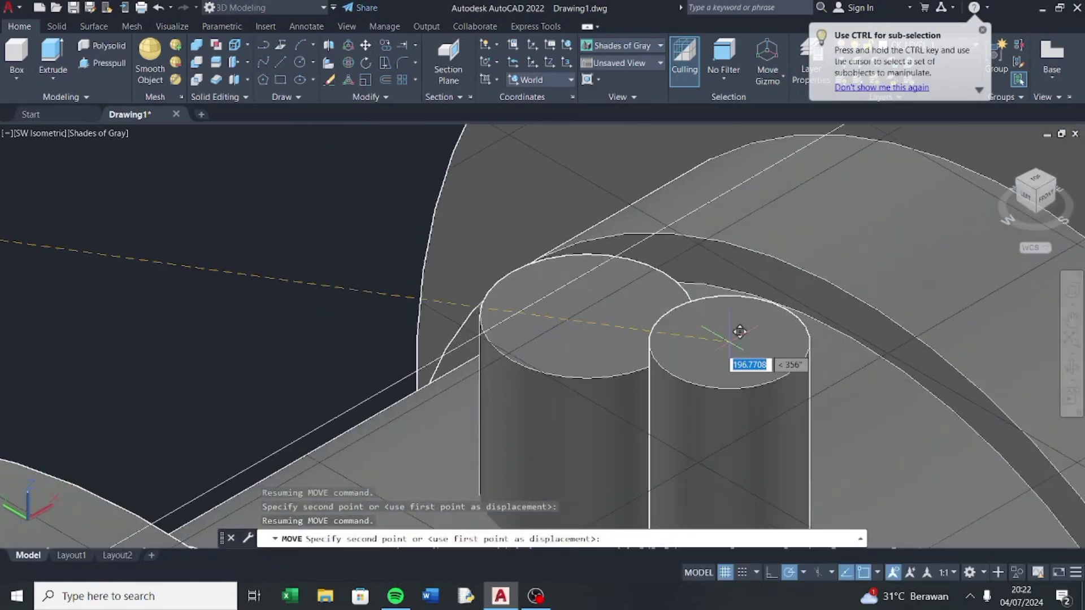
scroll(625, 334, up, 1)
click(592, 299)
scroll(591, 299, down, 2)
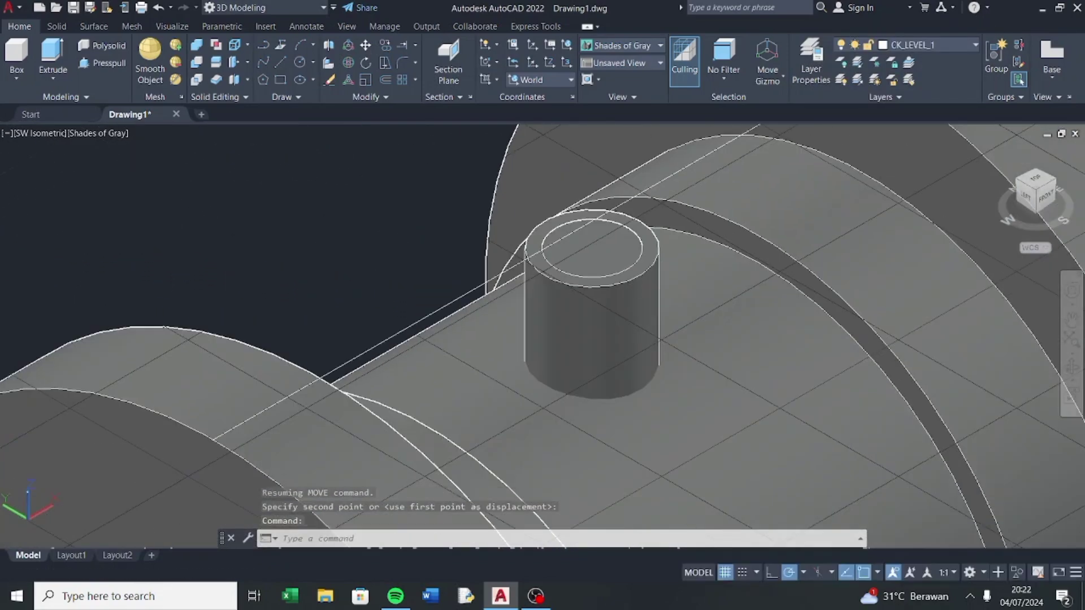
Step: Select the pin and then the spool to check them, clearing each selection
click(588, 268)
key(Escape)
click(587, 267)
scroll(588, 267, down, 3)
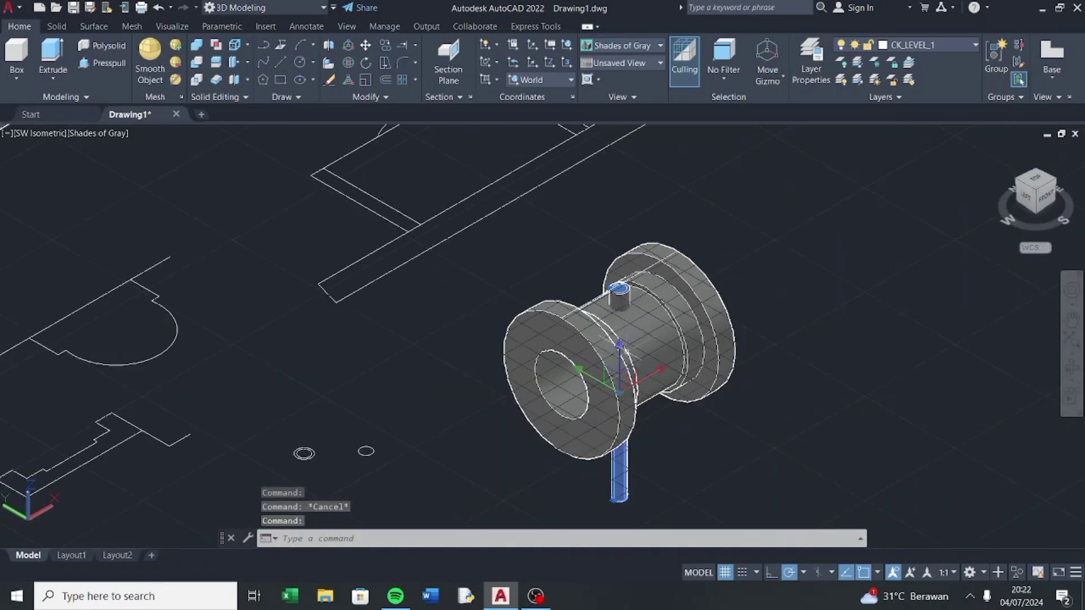
click(624, 355)
key(Escape)
scroll(632, 304, up, 4)
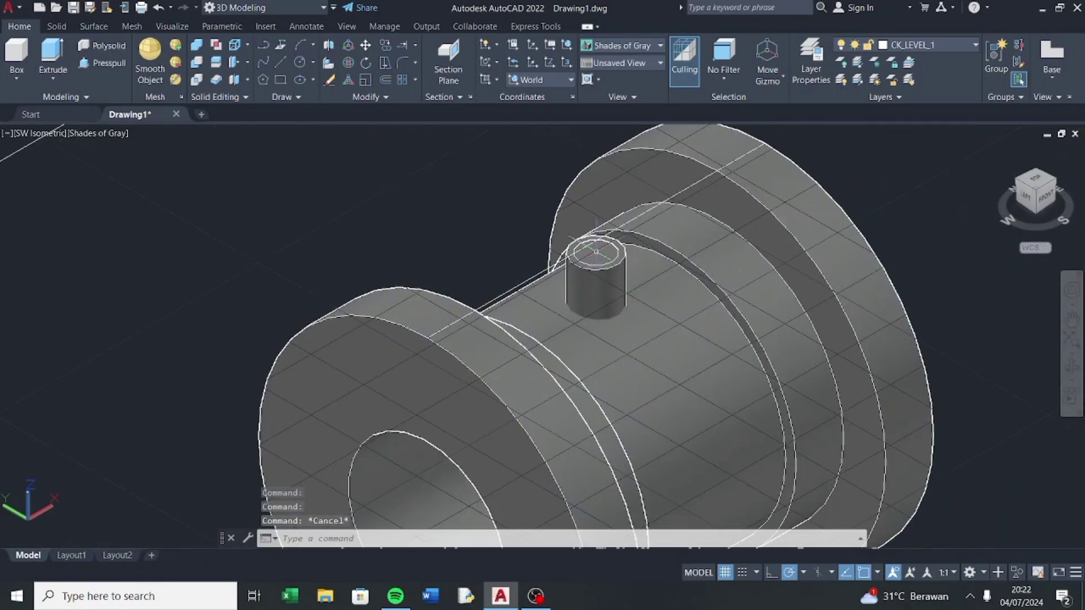
Step: Subtract the rod from the spool, leaving a 6-diameter bore through the pin
text(su)
key(Return)
click(617, 296)
scroll(616, 296, up, 3)
key(Return)
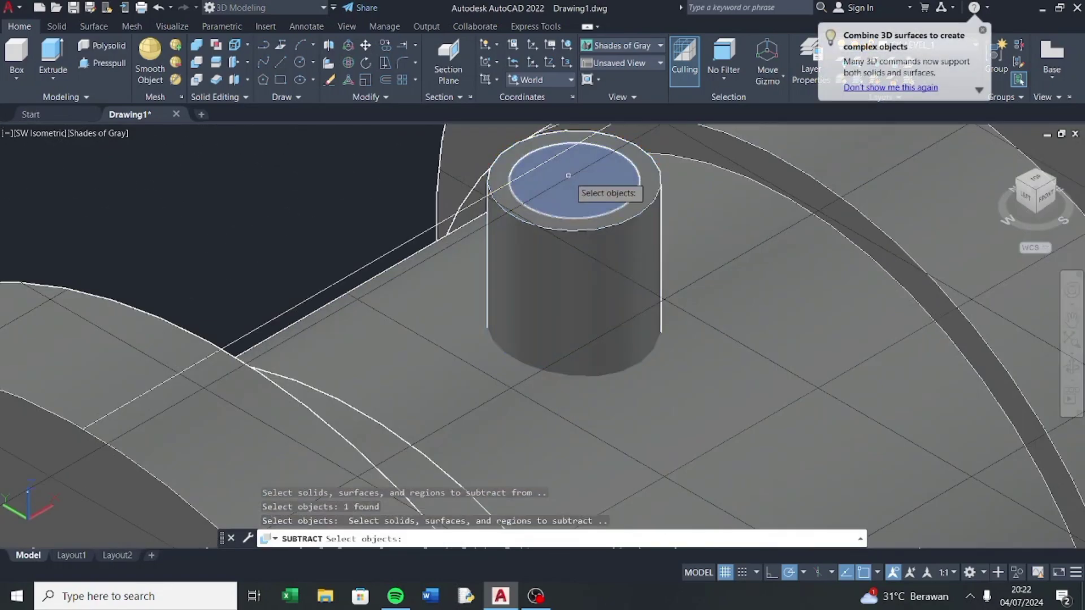
click(605, 194)
key(Return)
scroll(634, 249, down, 3)
key(Return)
scroll(644, 226, down, 4)
scroll(644, 226, up, 2)
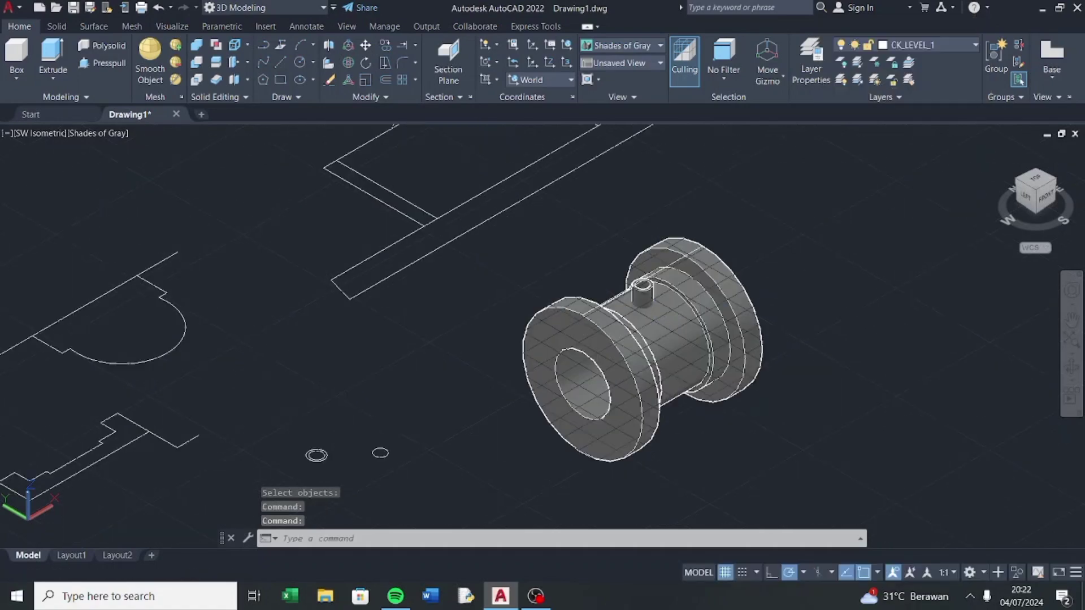
scroll(644, 226, up, 2)
Step: Centre the view on the two small circles and press-pull the ring between them into a tube
scroll(621, 237, down, 5)
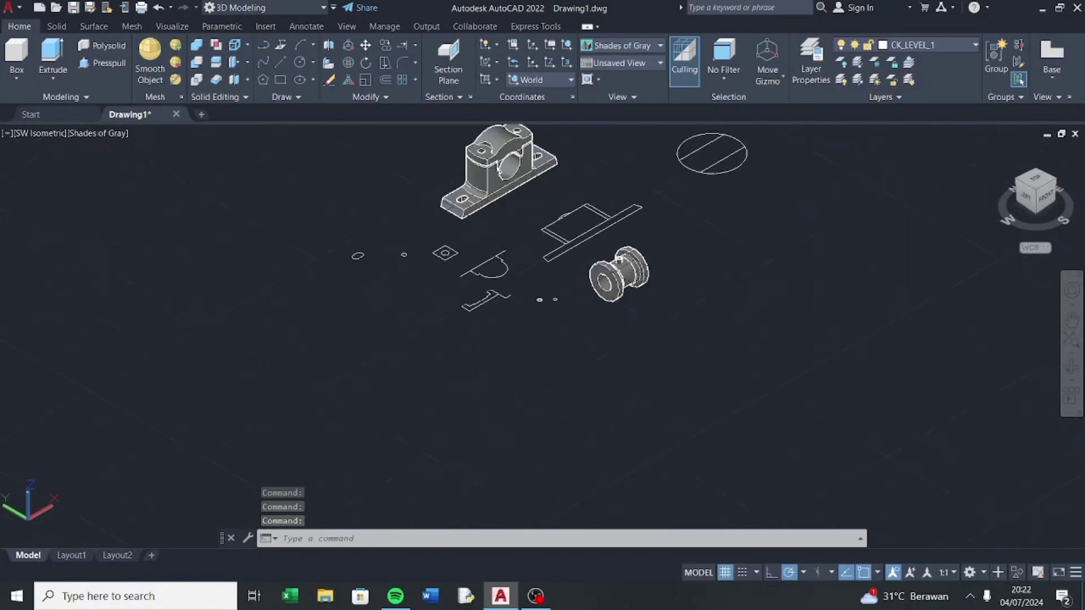
scroll(530, 270, up, 1)
scroll(530, 269, up, 2)
middle_drag(529, 269, 640, 357)
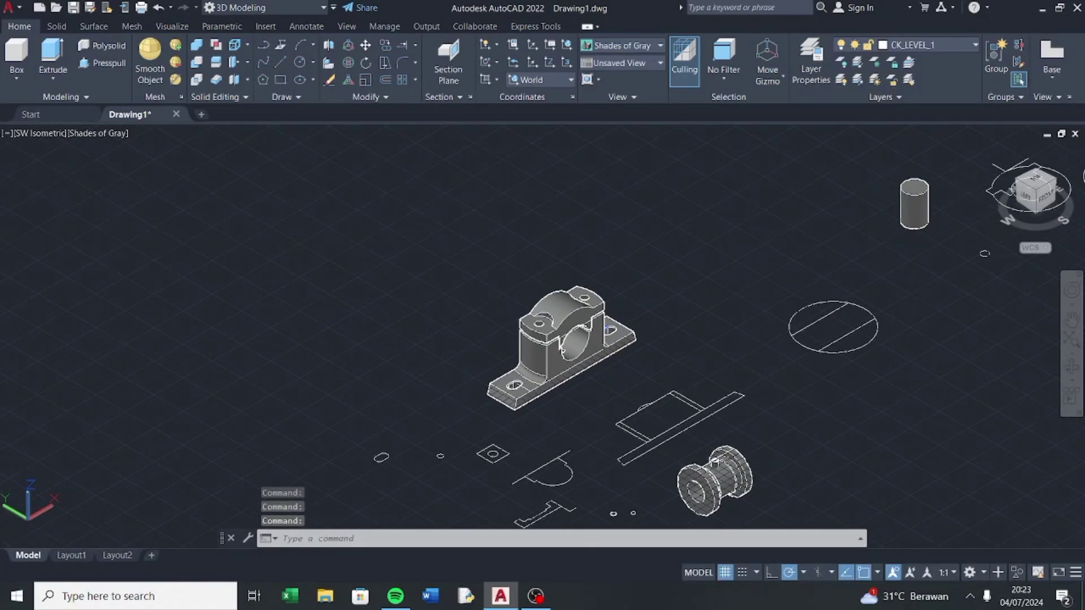
scroll(620, 352, down, 2)
scroll(610, 328, up, 5)
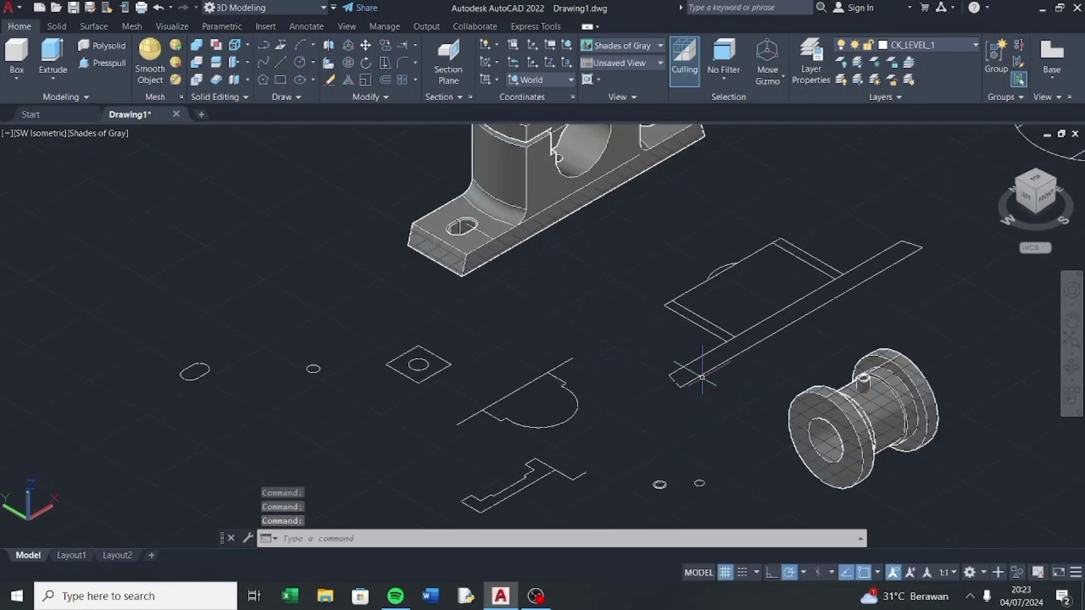
scroll(610, 328, up, 3)
mouse_move(610, 328)
middle_down()
mouse_move(652, 270)
mouse_move(650, 280)
middle_up()
scroll(586, 317, up, 5)
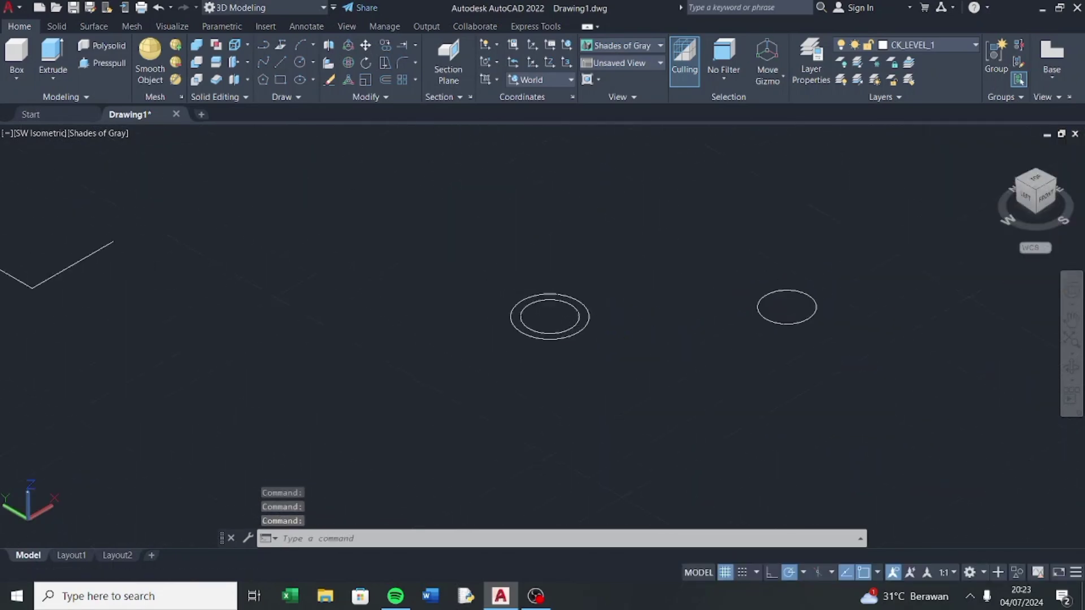
key(Return)
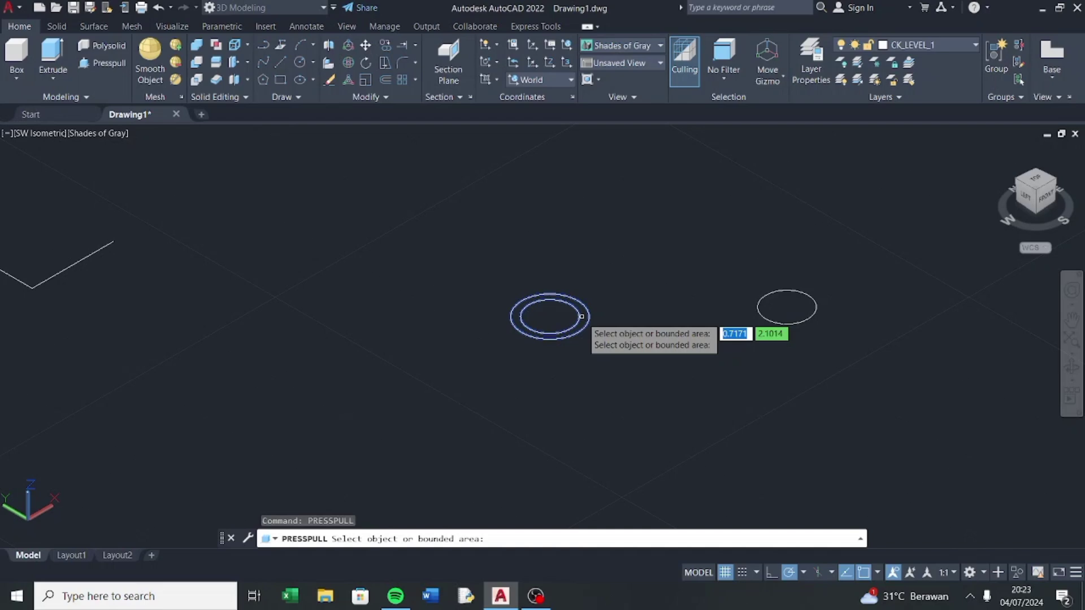
click(586, 316)
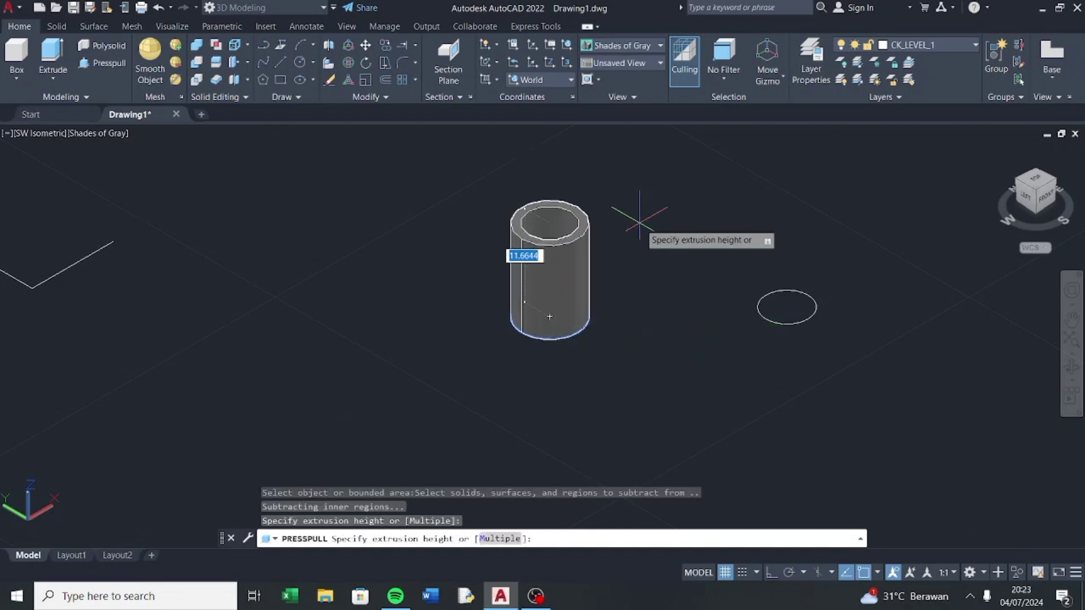
click(592, 316)
key(Return)
Step: Press-pull the two small circles into pins 16 and 50 tall
text(presspull)
key(Return)
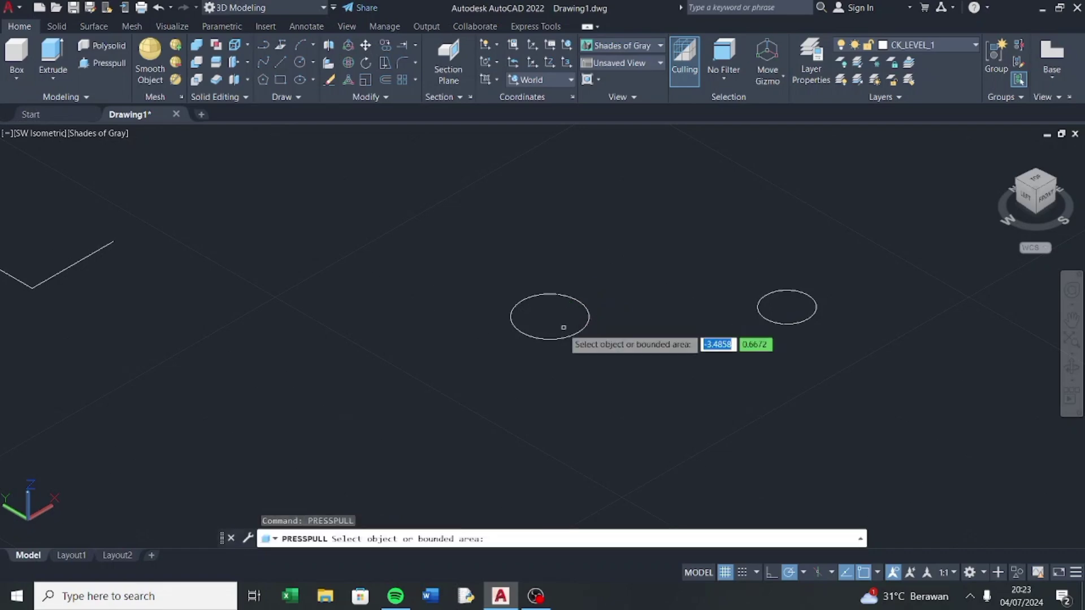
click(562, 319)
text(6)
key(Return)
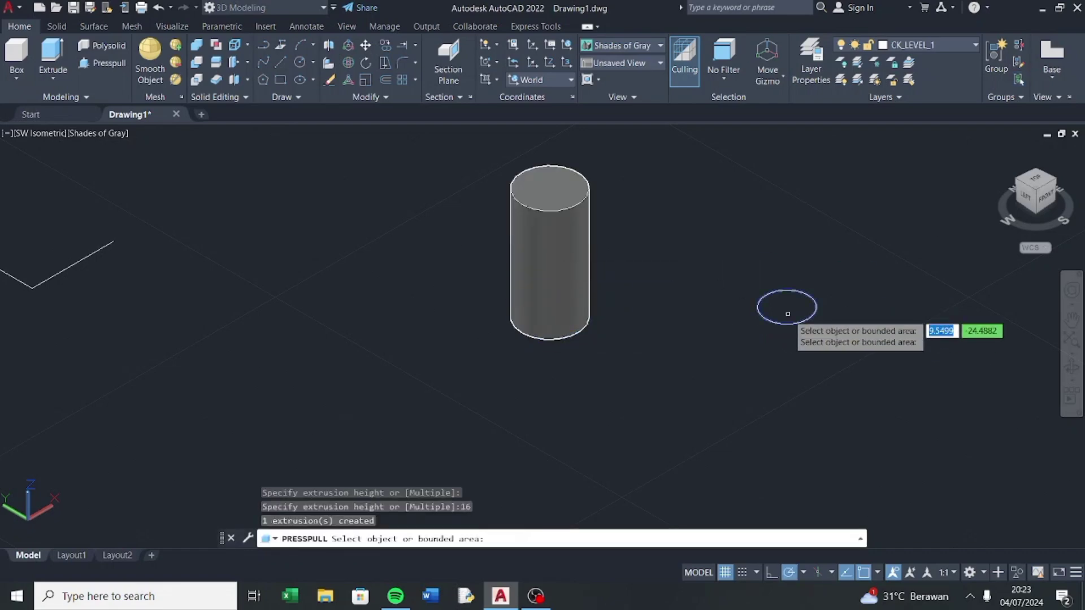
click(788, 313)
key(Return)
Step: Pick a base point on the short cylinder for a move, then cancel it
scroll(785, 214, down, 5)
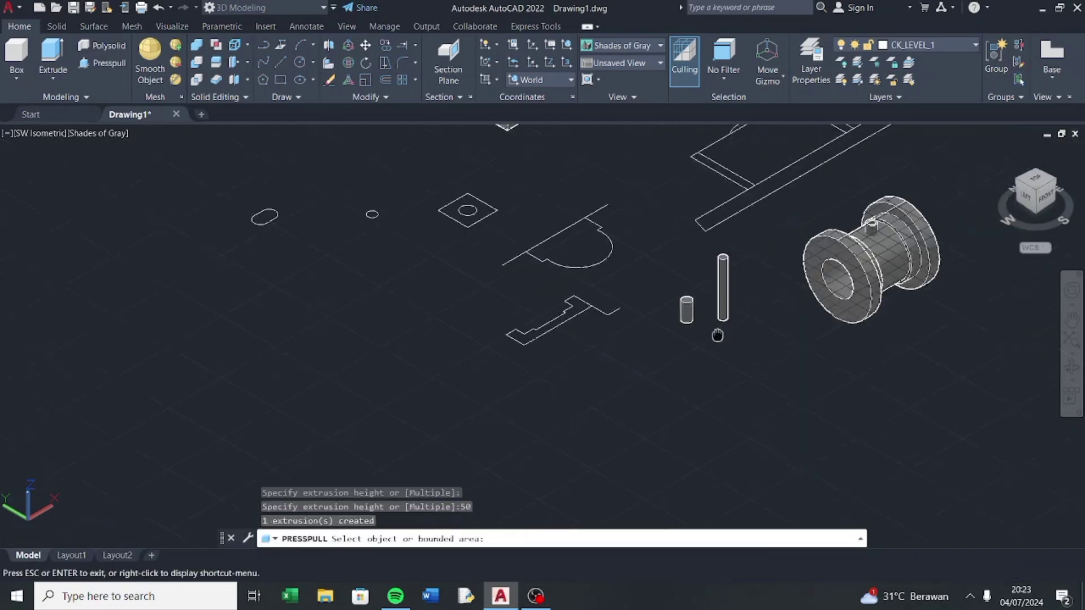
scroll(658, 317, up, 3)
scroll(659, 317, down, 1)
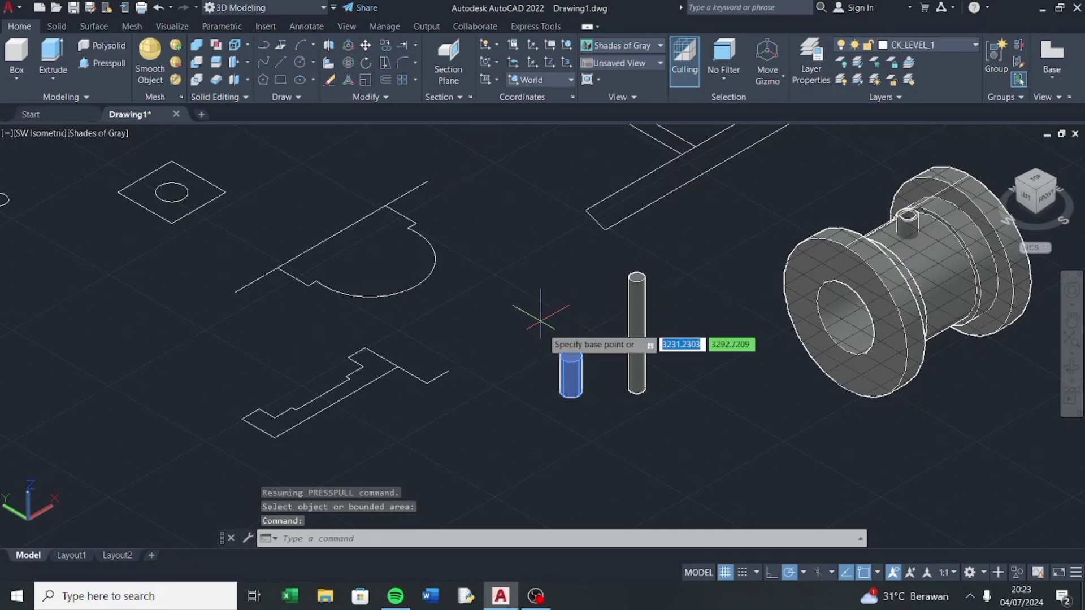
scroll(557, 325, up, 1)
click(573, 359)
scroll(678, 237, up, 4)
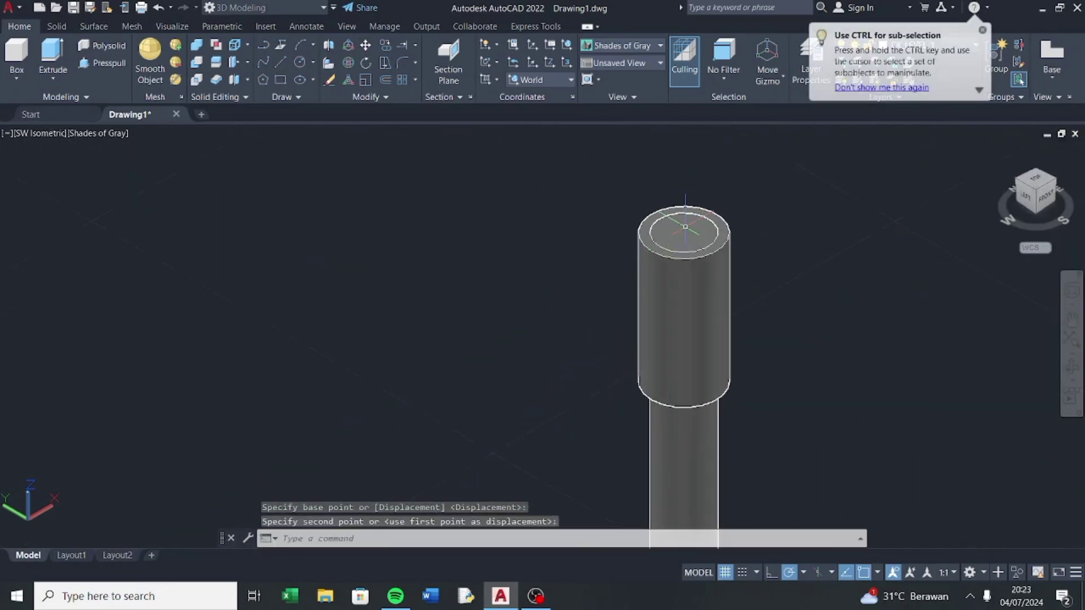
key(Escape)
scroll(686, 226, down, 3)
scroll(621, 254, down, 2)
scroll(513, 248, up, 2)
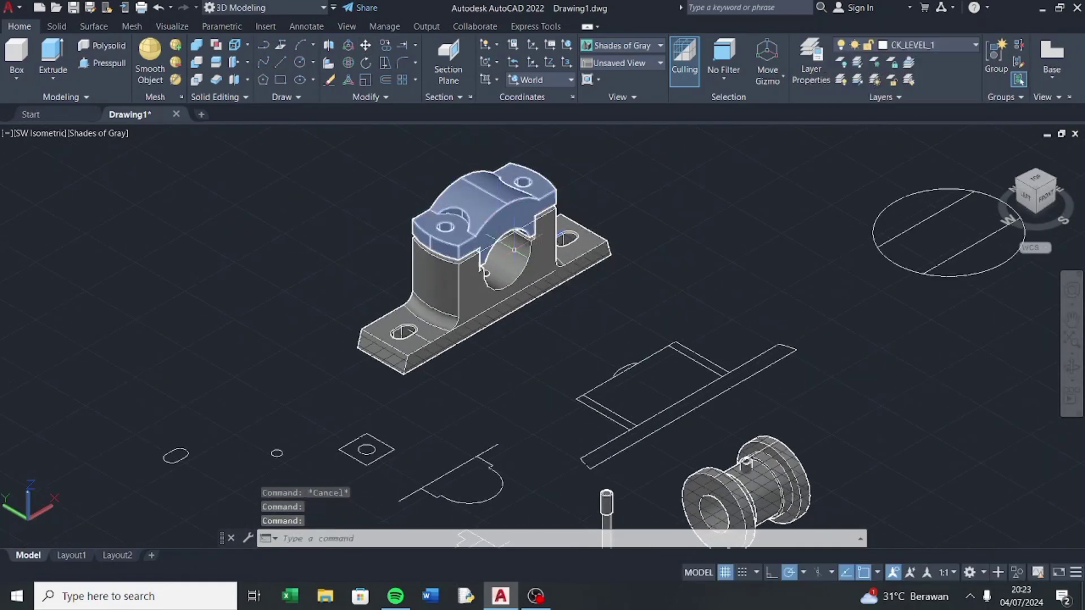
Step: Bring the spool and pins into view and cancel an accidental measurement
middle_drag(513, 248, 511, 103)
scroll(612, 315, up, 2)
scroll(604, 384, up, 3)
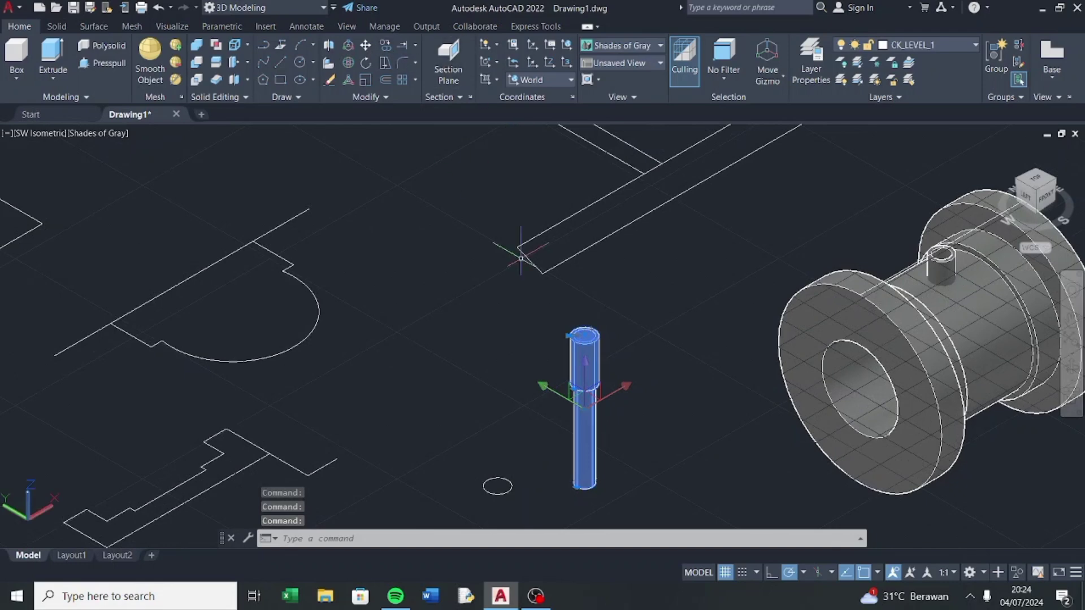
text(moev)
key(Return)
click(584, 355)
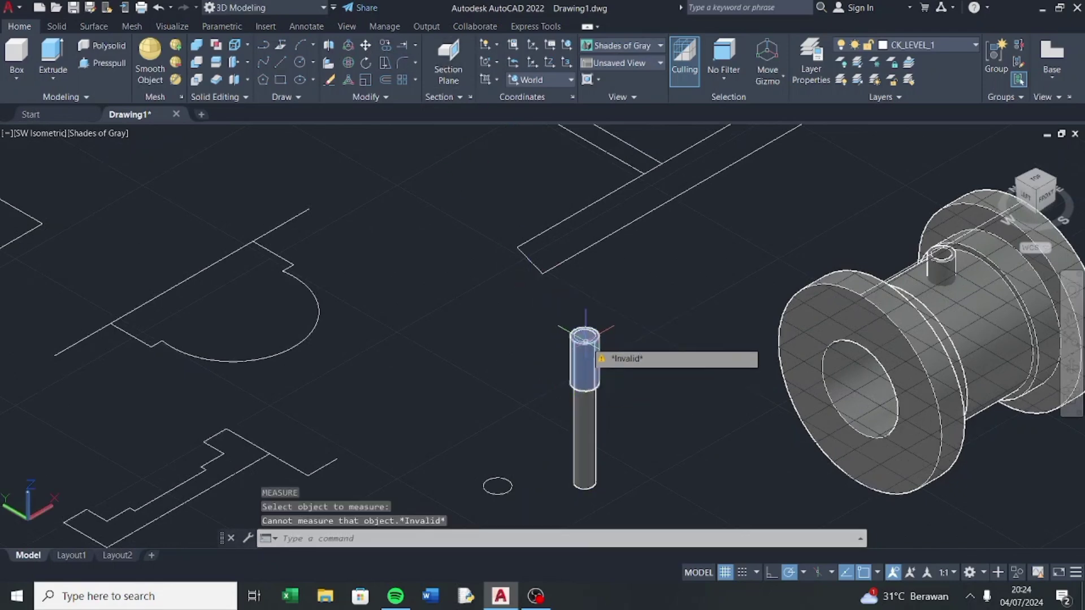
key(Escape)
scroll(581, 327, up, 2)
key(Return)
key(Escape)
Step: Move the pin by its top point onto the top of the arched cap
text(mov)
key(Return)
click(599, 285)
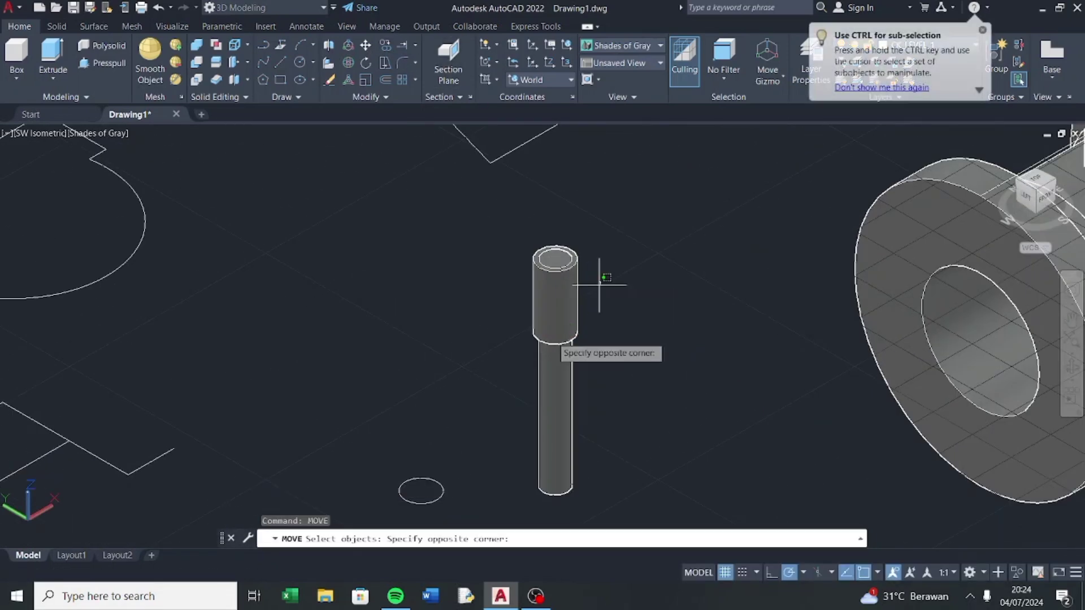
click(556, 286)
key(Return)
scroll(558, 246, up, 2)
click(558, 246)
scroll(558, 246, down, 5)
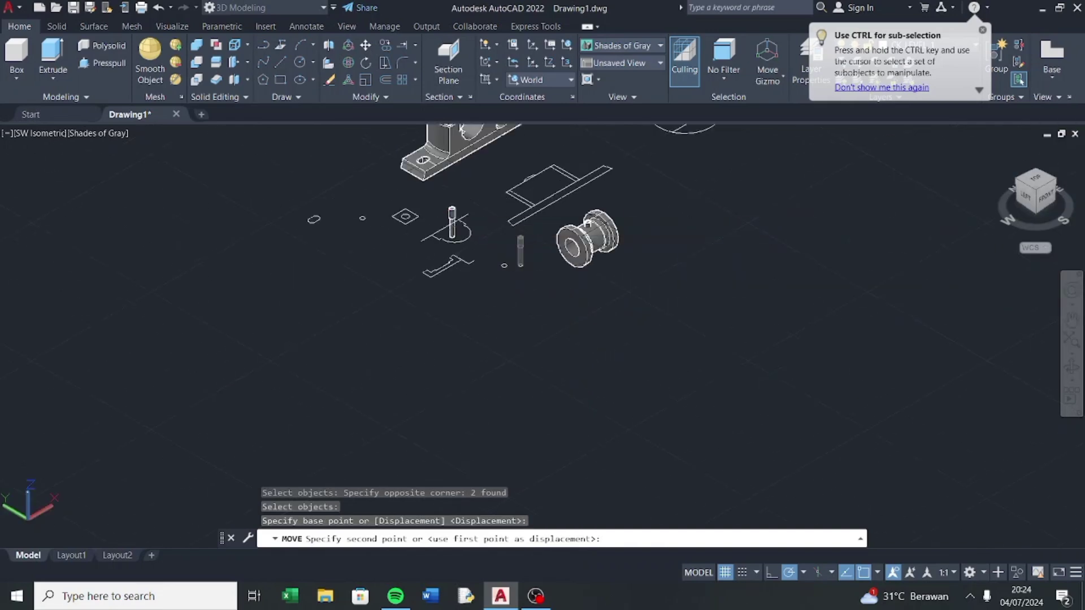
scroll(559, 260, up, 5)
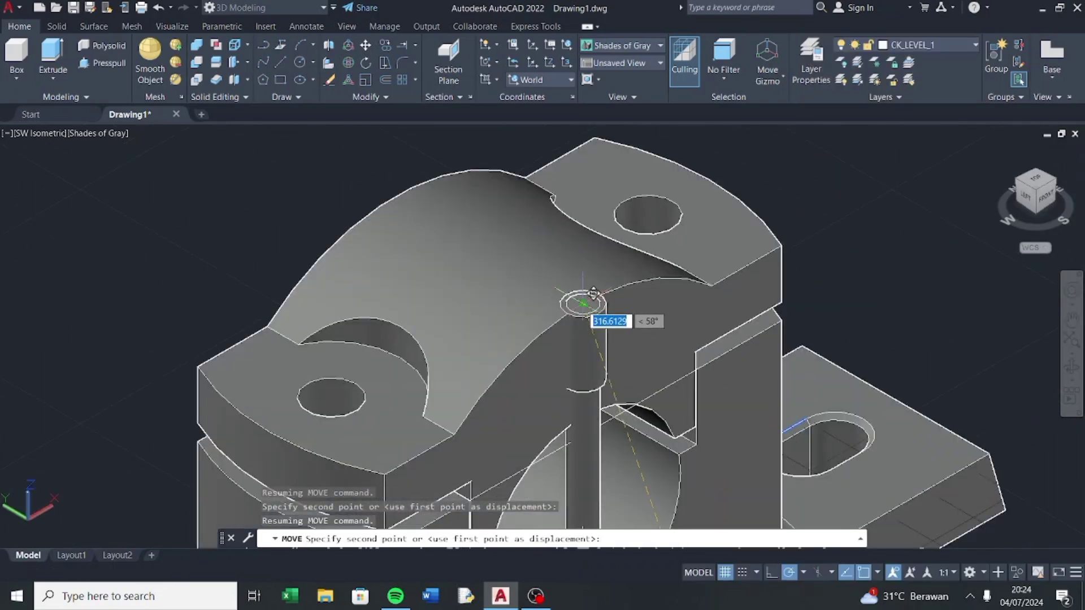
scroll(593, 292, up, 3)
click(625, 332)
Step: Union the pin with the arched cap
text(uni)
key(Return)
click(600, 310)
scroll(565, 281, down, 3)
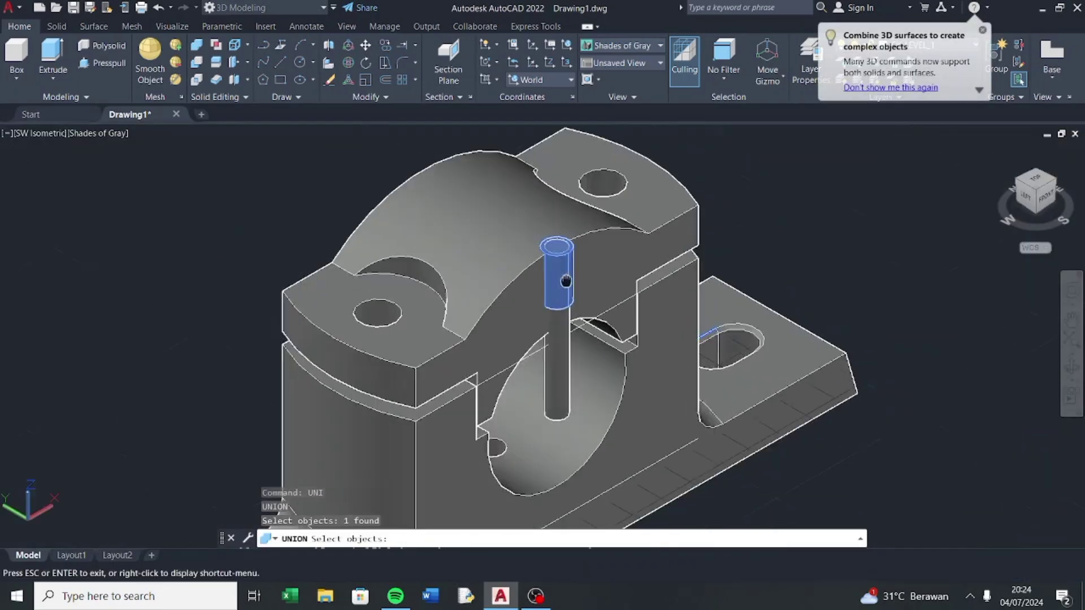
middle_drag(566, 281, 565, 270)
click(574, 260)
key(Return)
Step: Select the pin alone and move it down into the arched cap
click(565, 246)
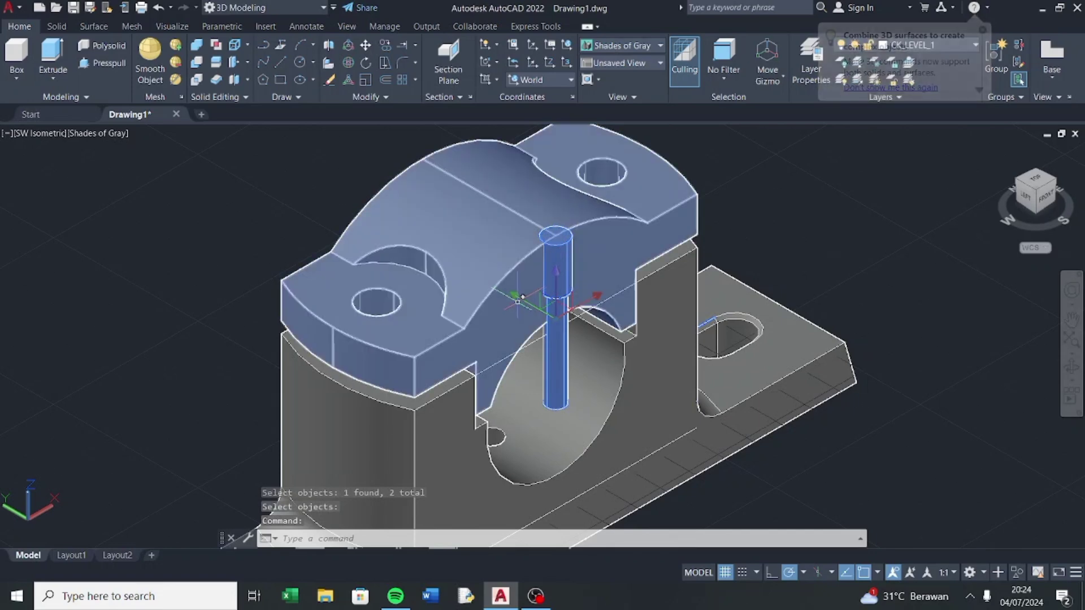
click(514, 271)
key(Escape)
key(Escape)
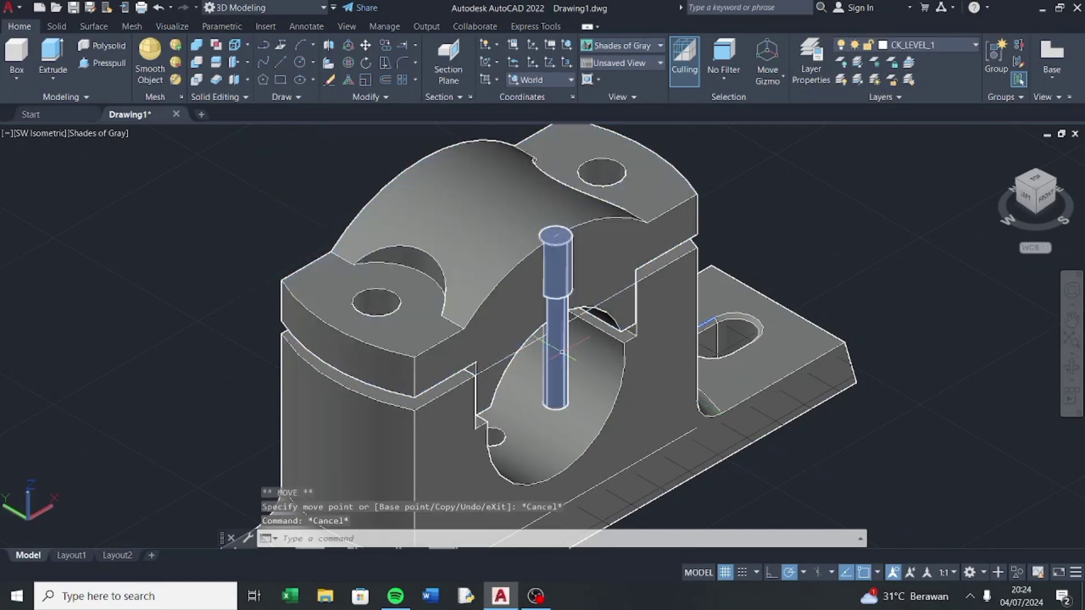
click(472, 270)
click(489, 197)
text(23)
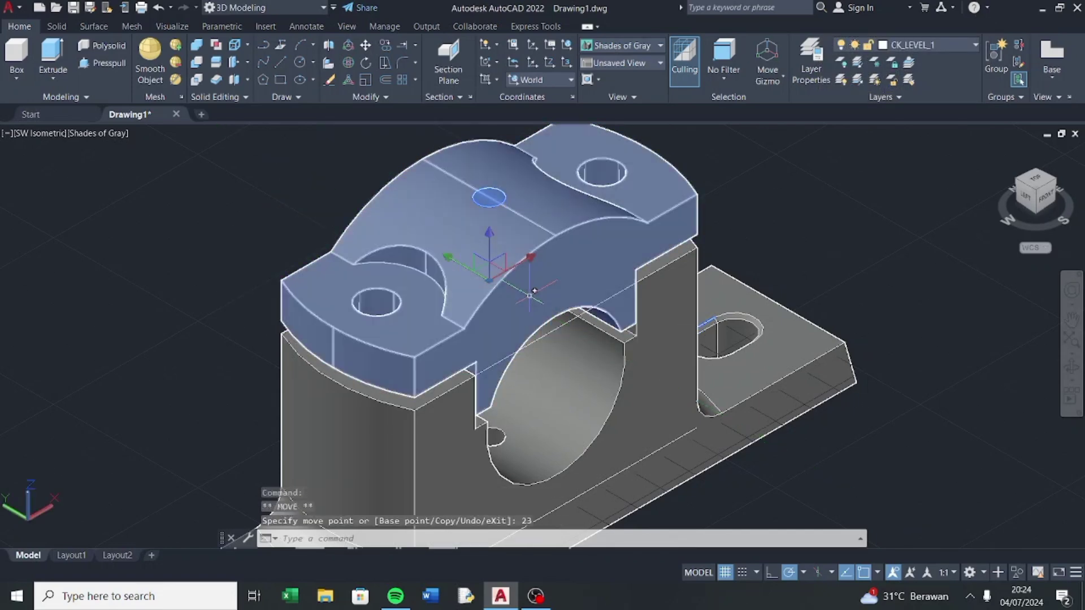
Step: Subtract the pin from the arched cap to cut a top hole, then zoom out
text(sub)
key(Return)
click(497, 201)
key(Return)
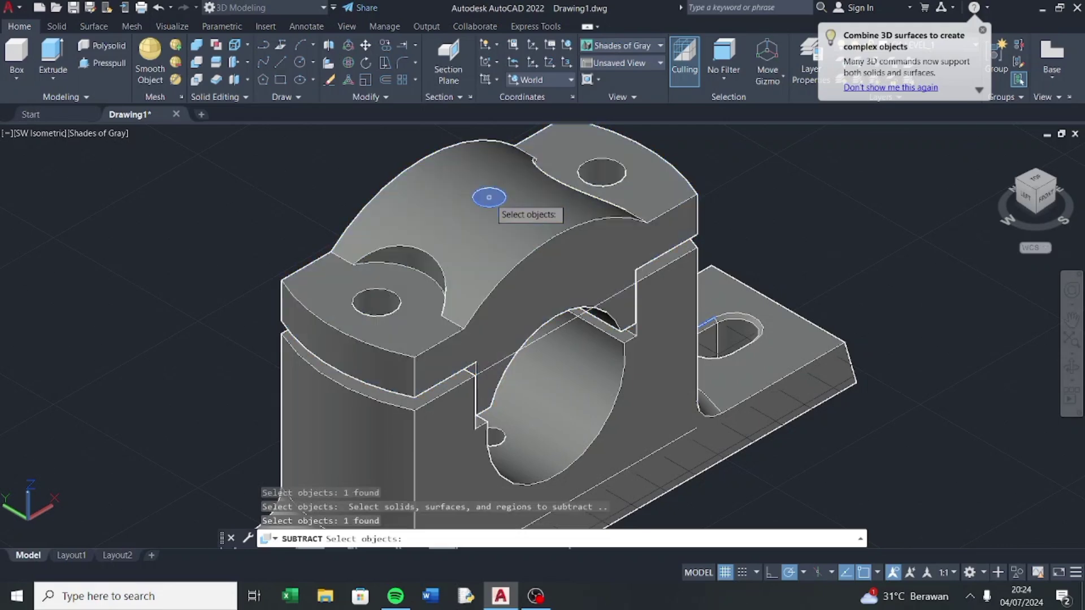
click(497, 201)
scroll(497, 201, down, 6)
key(Return)
middle_click(667, 300)
middle_click(667, 300)
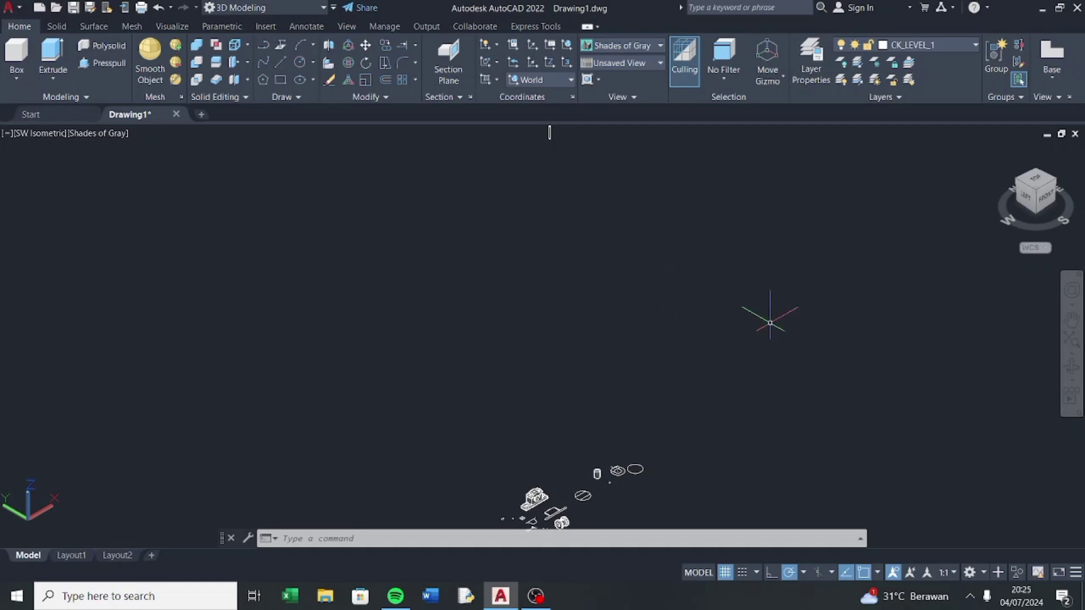
Step: Select the spool and try rotating it with the rotate gizmo, then cancel the rotation
scroll(622, 497, up, 5)
scroll(622, 497, up, 3)
click(595, 319)
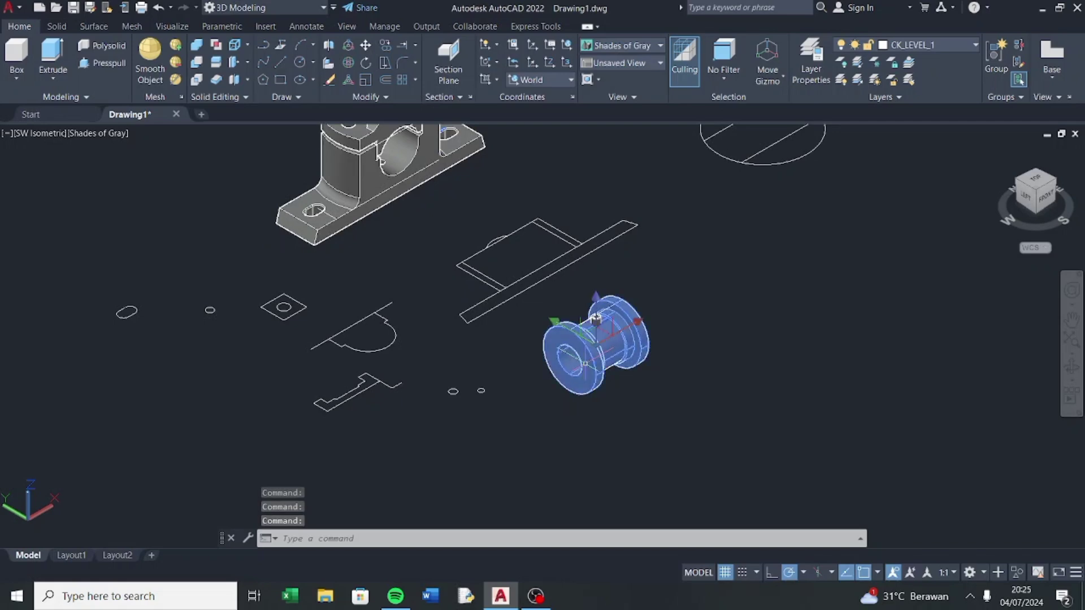
click(765, 81)
click(785, 133)
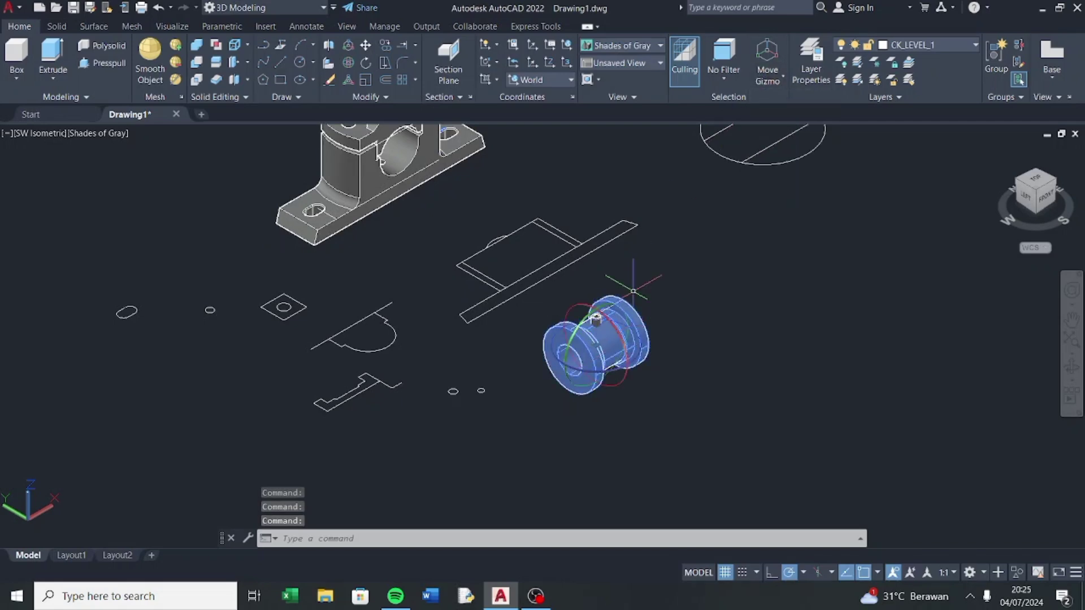
click(579, 375)
key(Escape)
scroll(653, 361, up, 5)
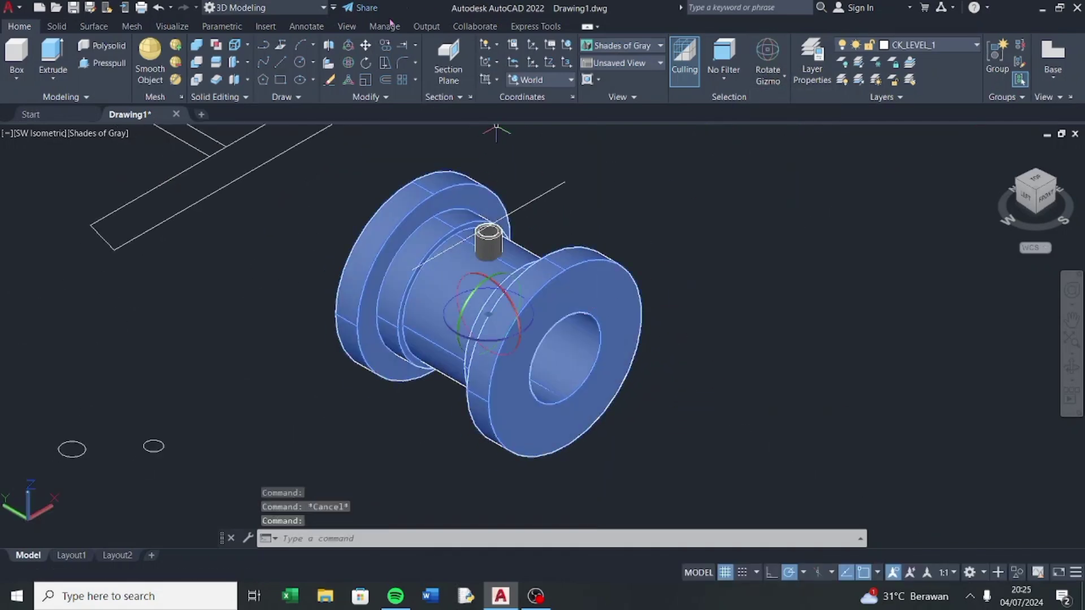
Step: Begin moving the spool from its bore as base point, then cancel the move
text(m)
key(Return)
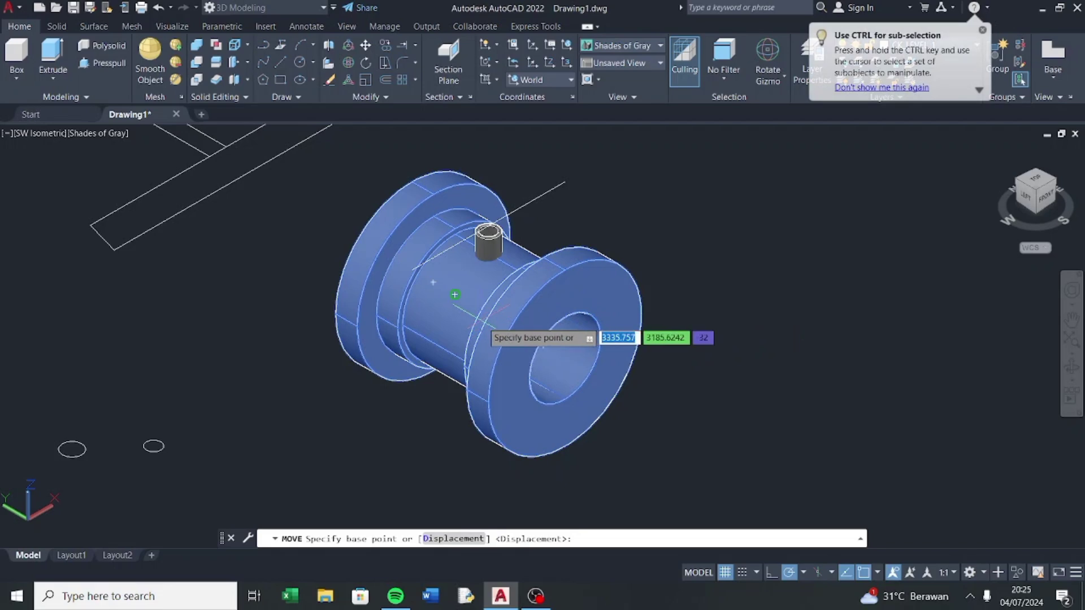
scroll(548, 317, up, 5)
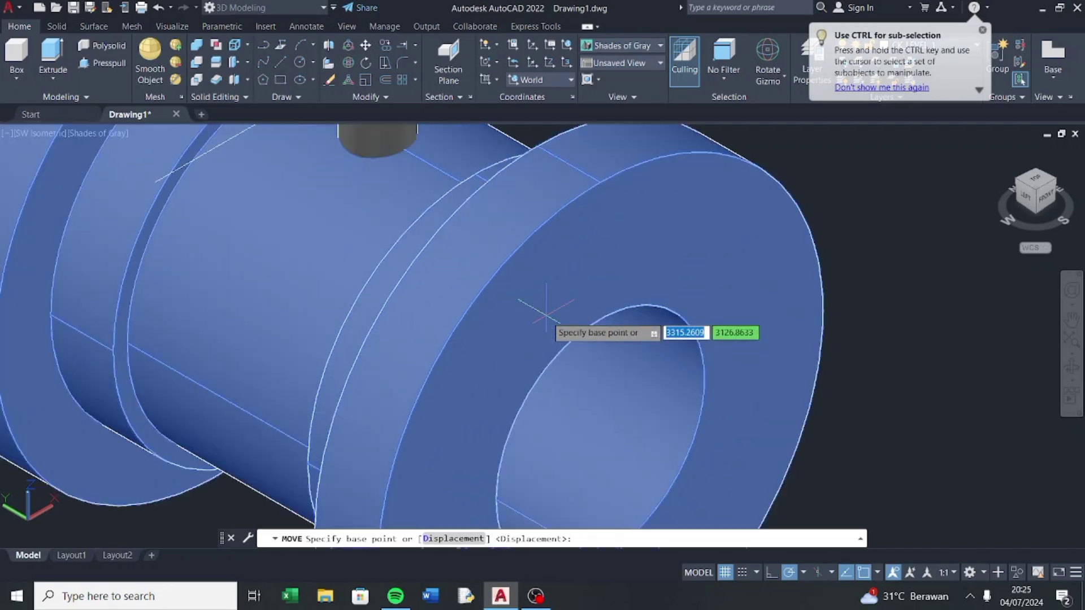
click(537, 403)
scroll(537, 403, down, 10)
scroll(632, 339, up, 8)
scroll(650, 241, up, 3)
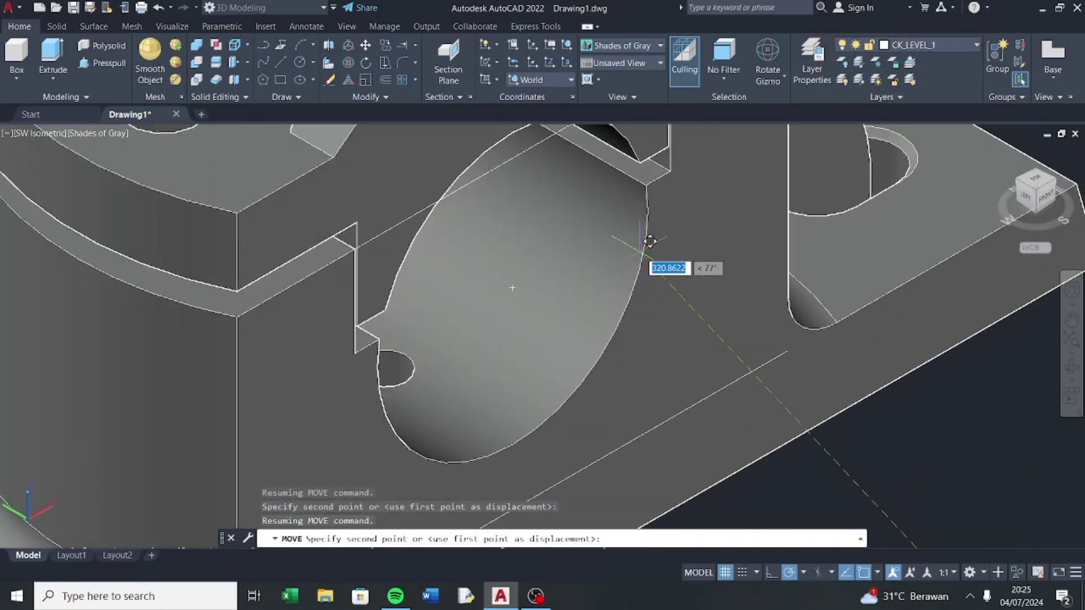
scroll(649, 242, down, 3)
scroll(565, 317, down, 5)
key(Escape)
scroll(697, 449, up, 4)
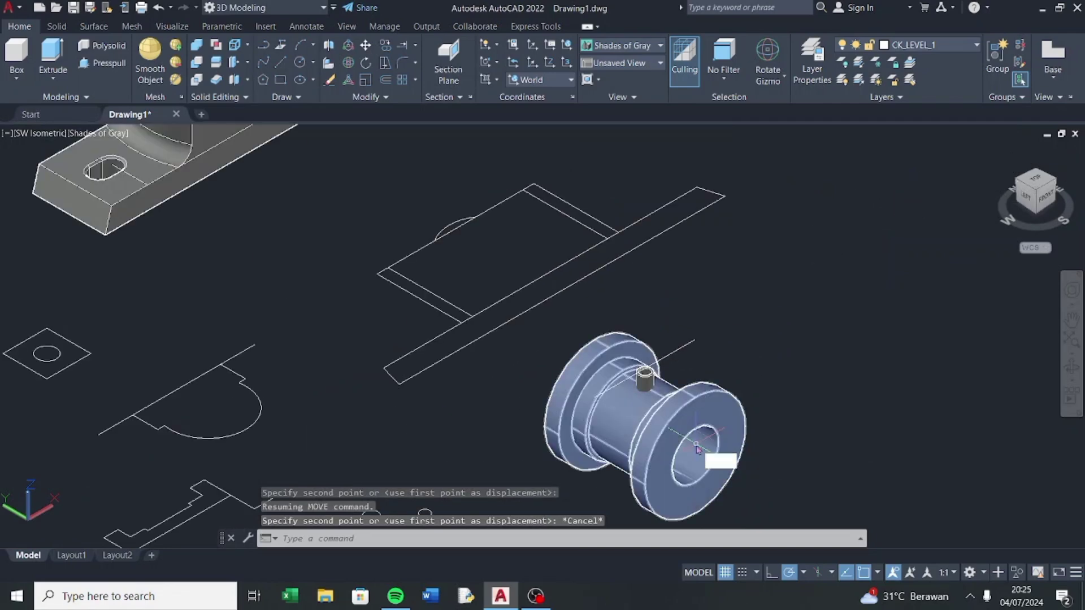
Step: Union the spool's pin and the spool into a single solid
text(uni)
key(Return)
click(698, 450)
click(667, 398)
scroll(667, 395, up, 4)
key(Return)
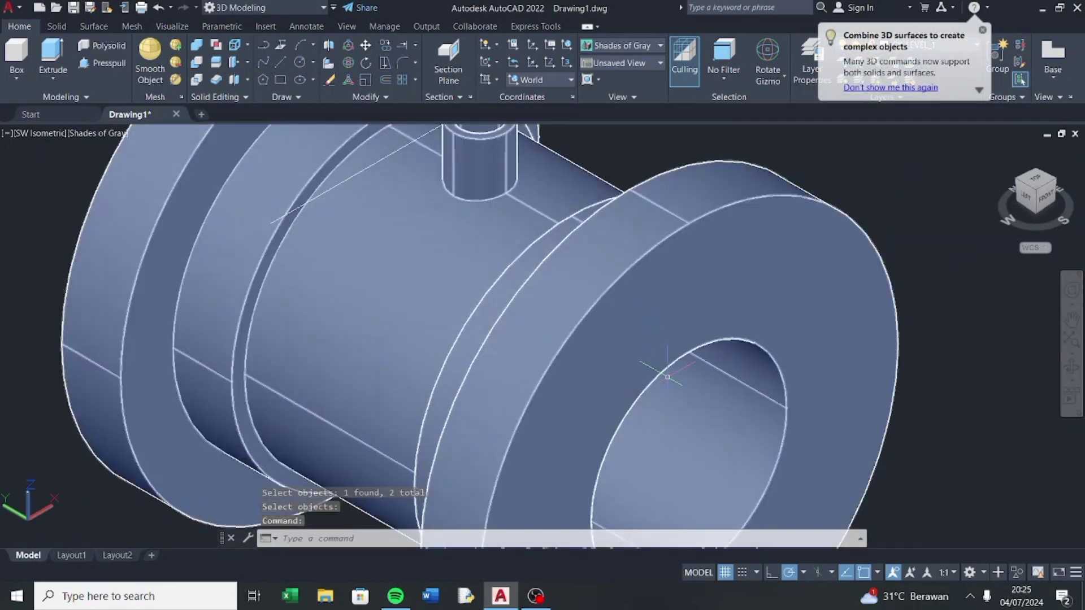
Step: Move the spool from its bore centre into the centre of the base's bore
text(mo)
key(Return)
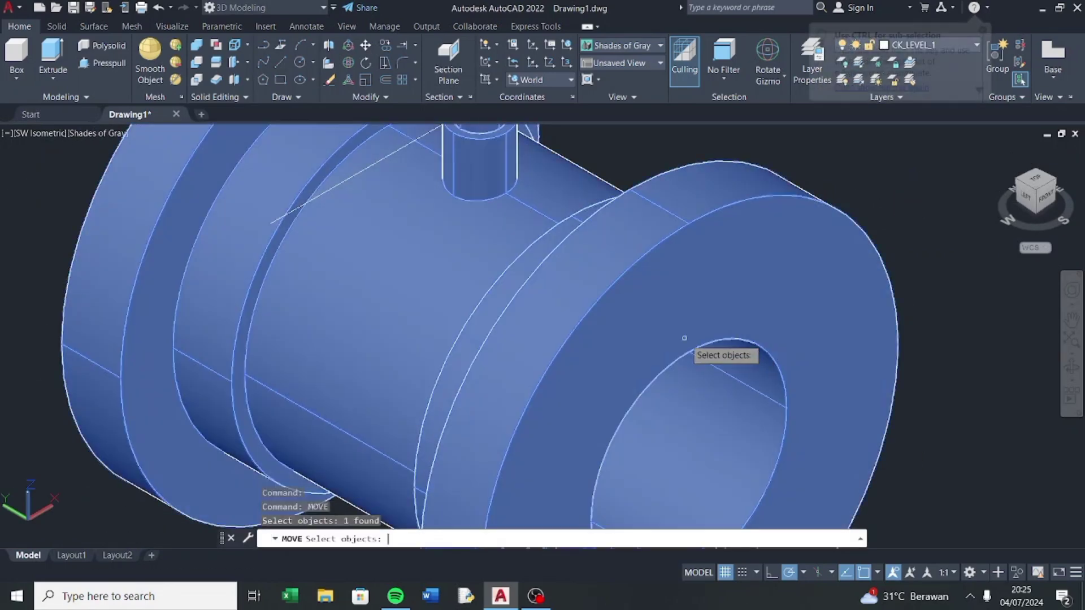
click(684, 339)
key(Return)
click(630, 425)
scroll(630, 425, down, 5)
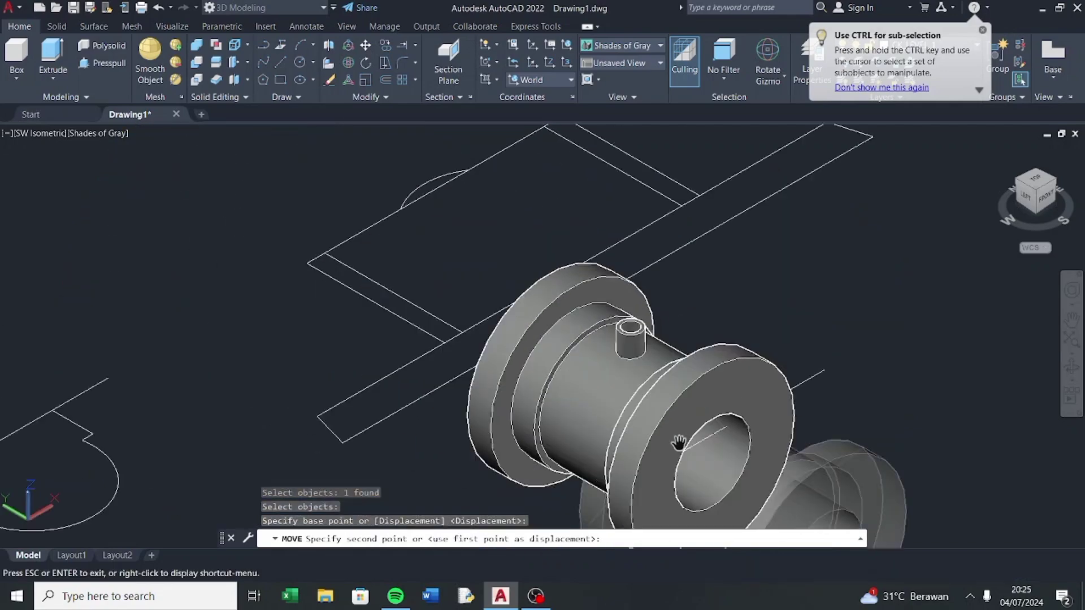
scroll(668, 414, down, 3)
scroll(607, 315, up, 10)
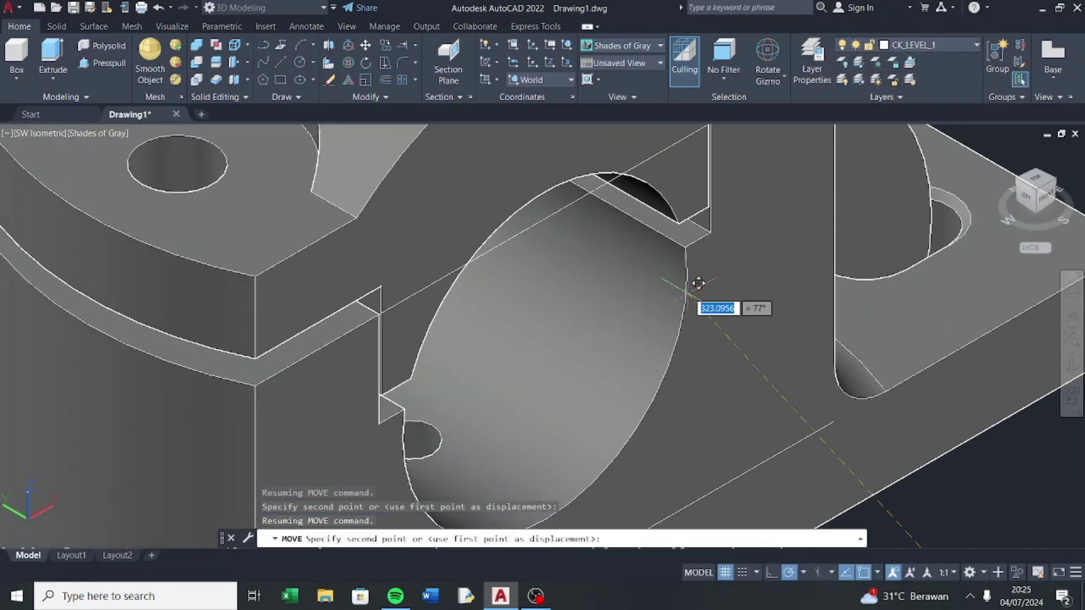
click(552, 355)
Step: Switch the view to NW, then SW isometric, and pan to the empty drawing area
scroll(552, 355, down, 8)
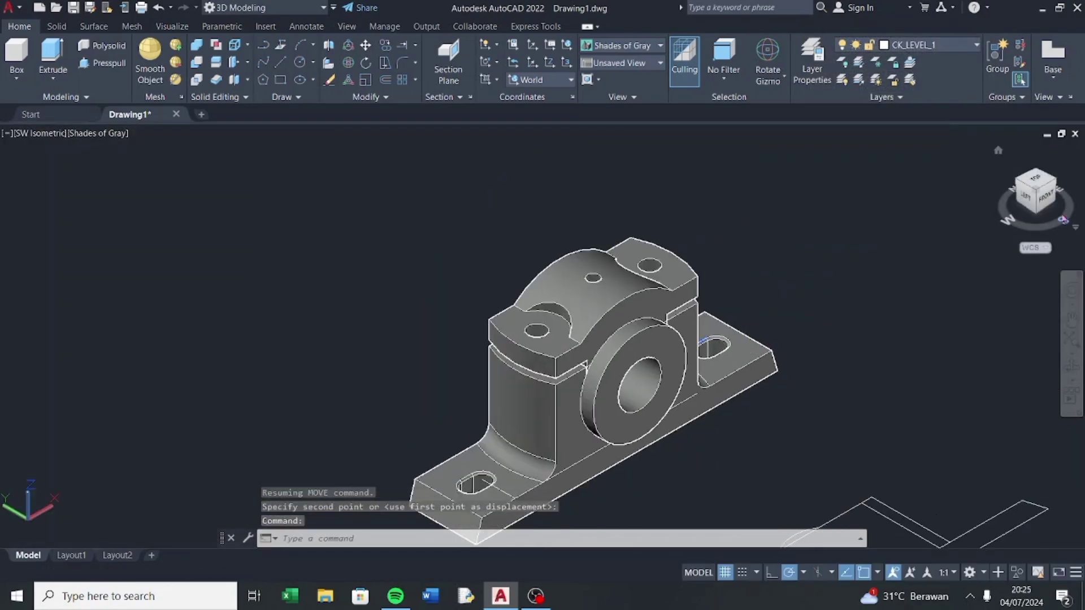
click(1020, 182)
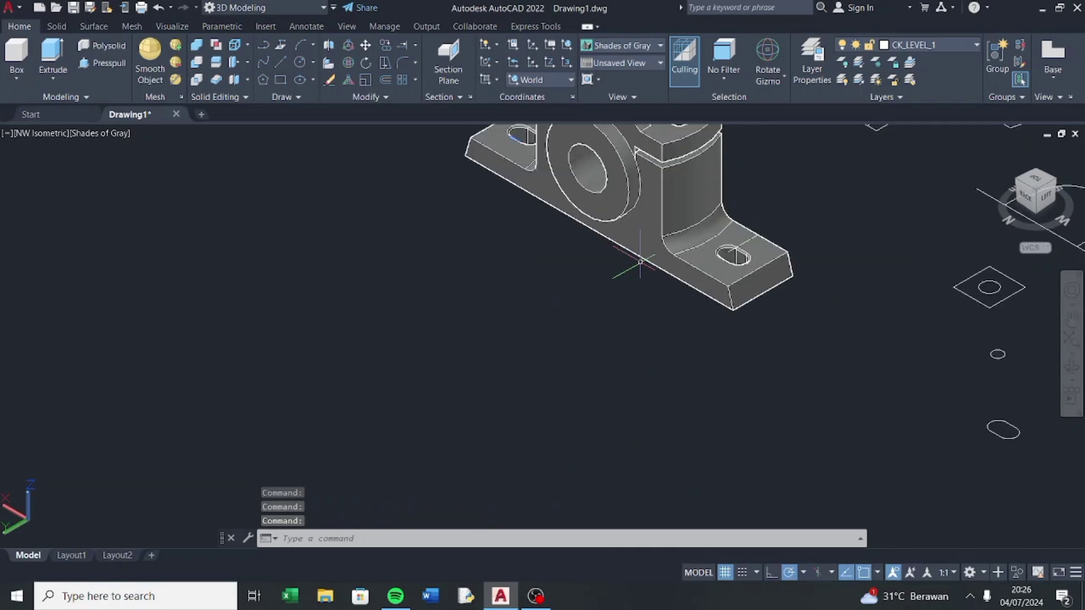
scroll(712, 343, down, 5)
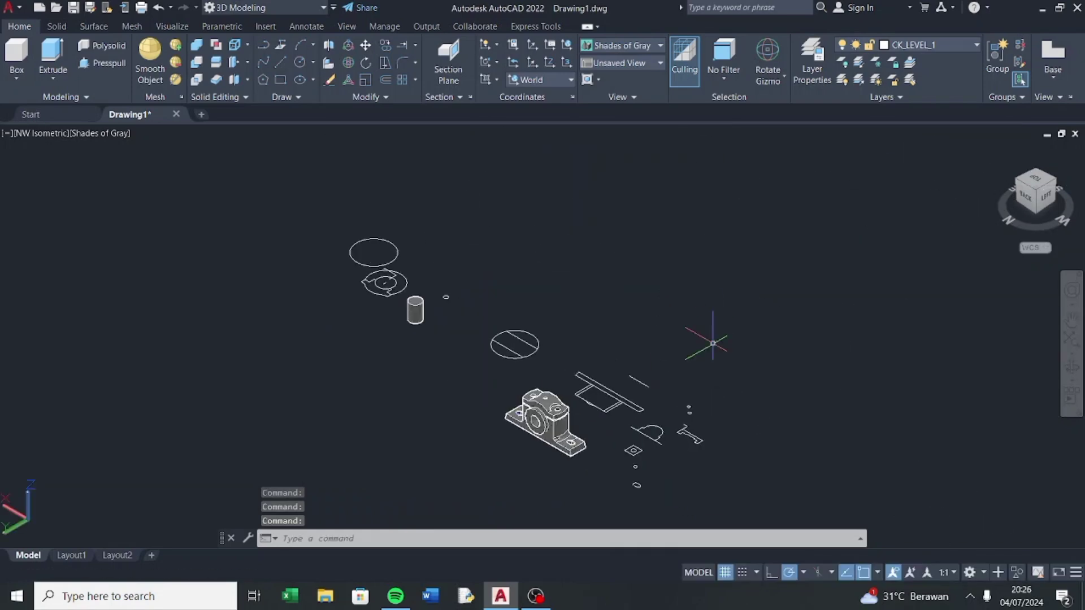
click(1056, 188)
key(Escape)
middle_drag(1011, 463, 708, 353)
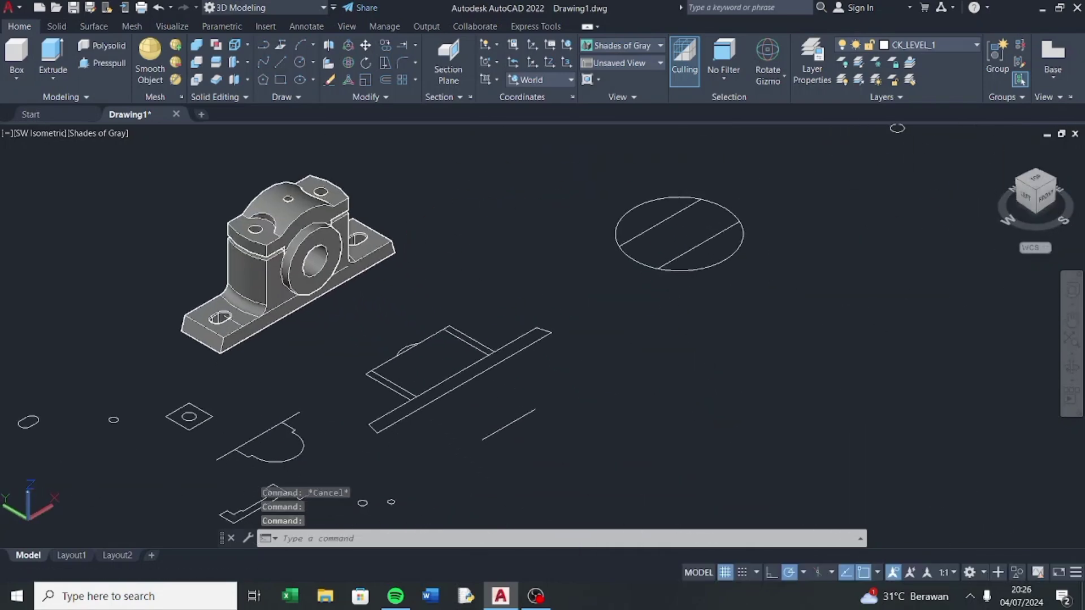
scroll(667, 339, up, 2)
Step: Start a rectangle with REC, placing its first corner in the empty space
text(rec)
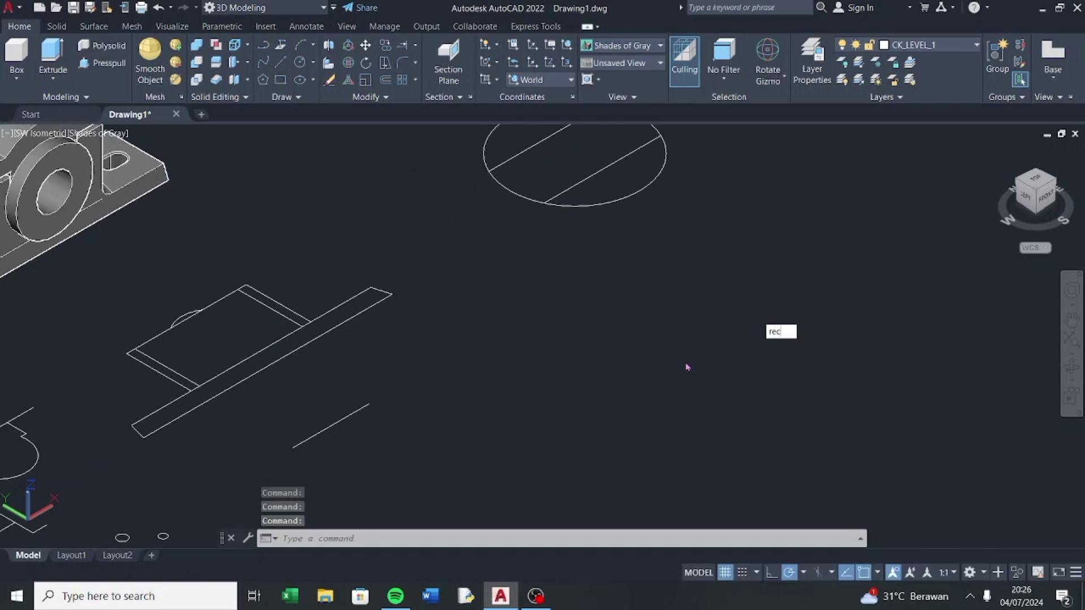
key(Return)
click(668, 400)
scroll(706, 389, up, 2)
scroll(736, 384, up, 3)
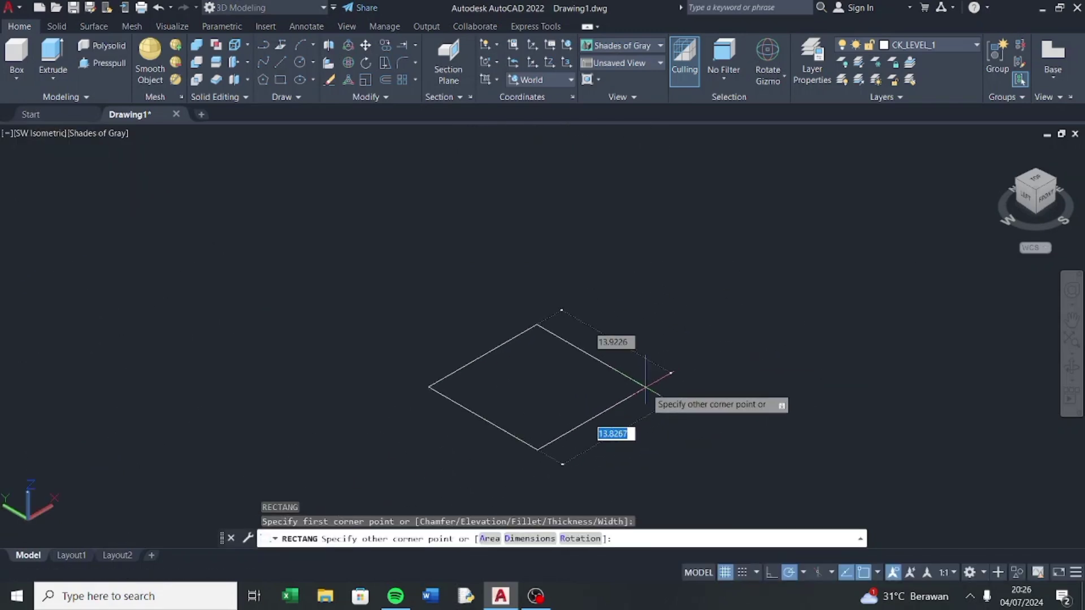
Step: Draw the square base-plate rectangle
text(4)
key(Tab)
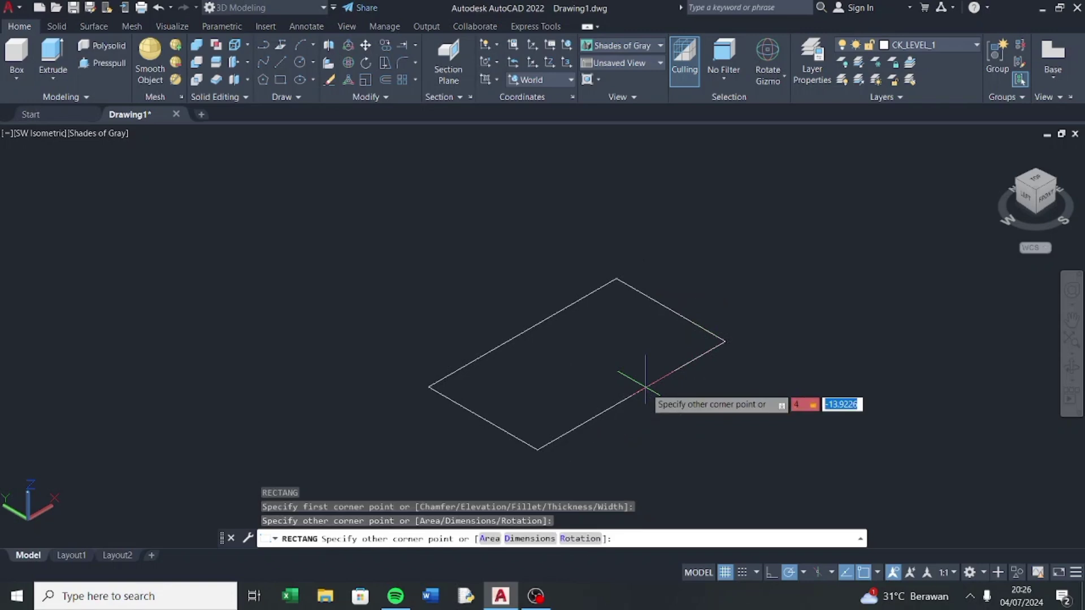
key(Escape)
key(Return)
click(536, 365)
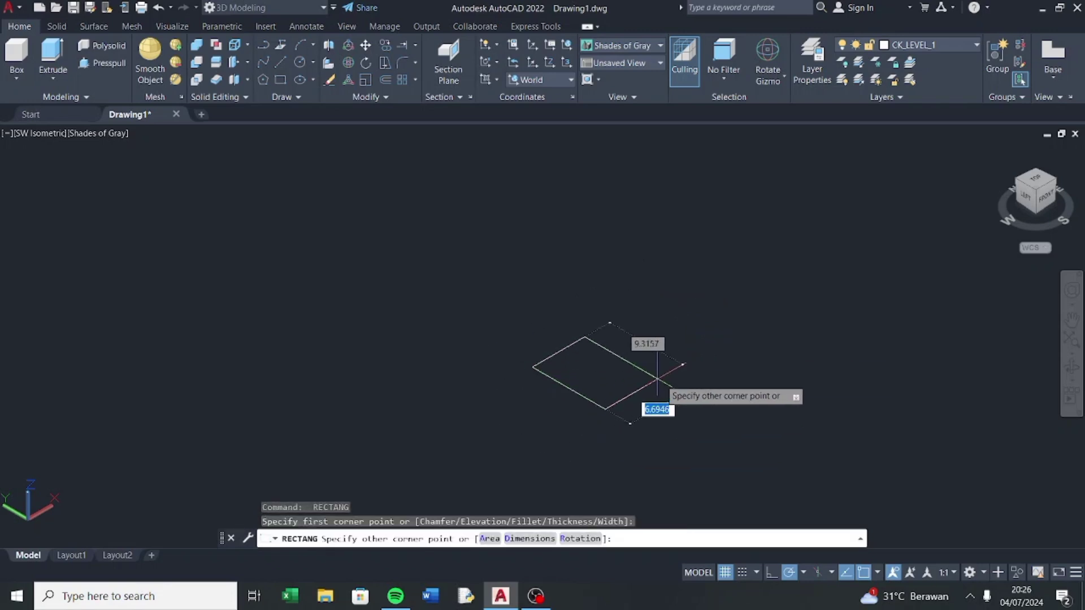
key(Return)
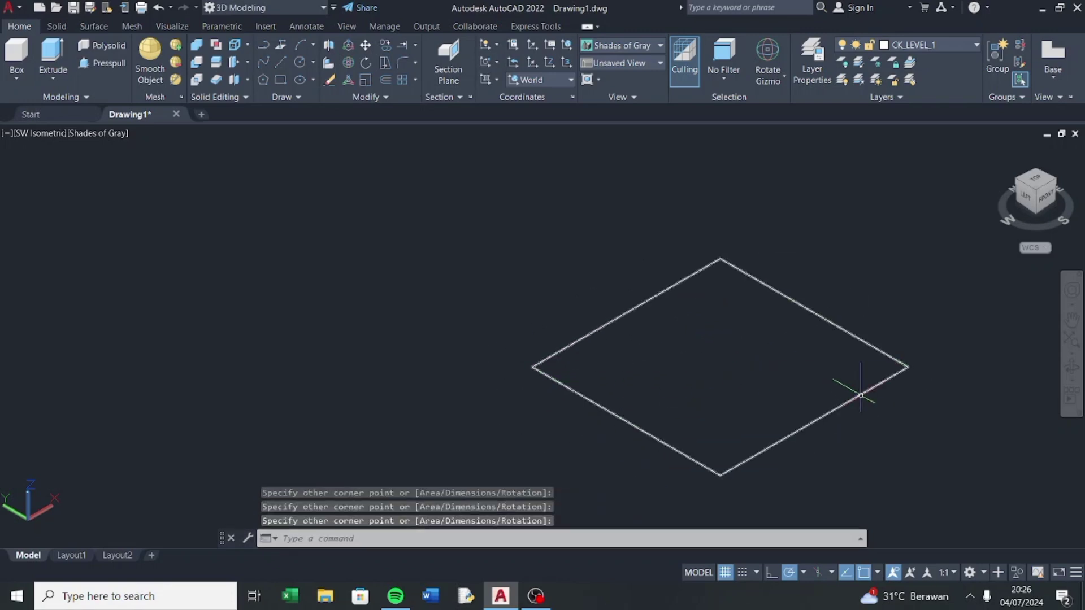
Step: Draw a 12-diameter circle centred in the square
scroll(652, 398, down, 4)
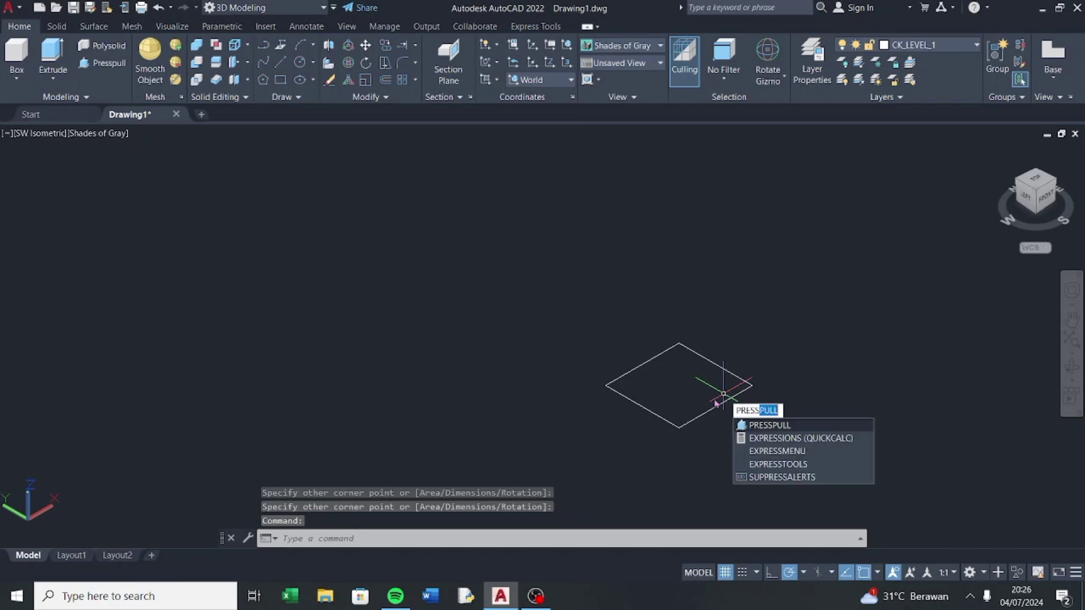
key(BackSpace)
key(BackSpace)
text(c)
key(Return)
click(679, 386)
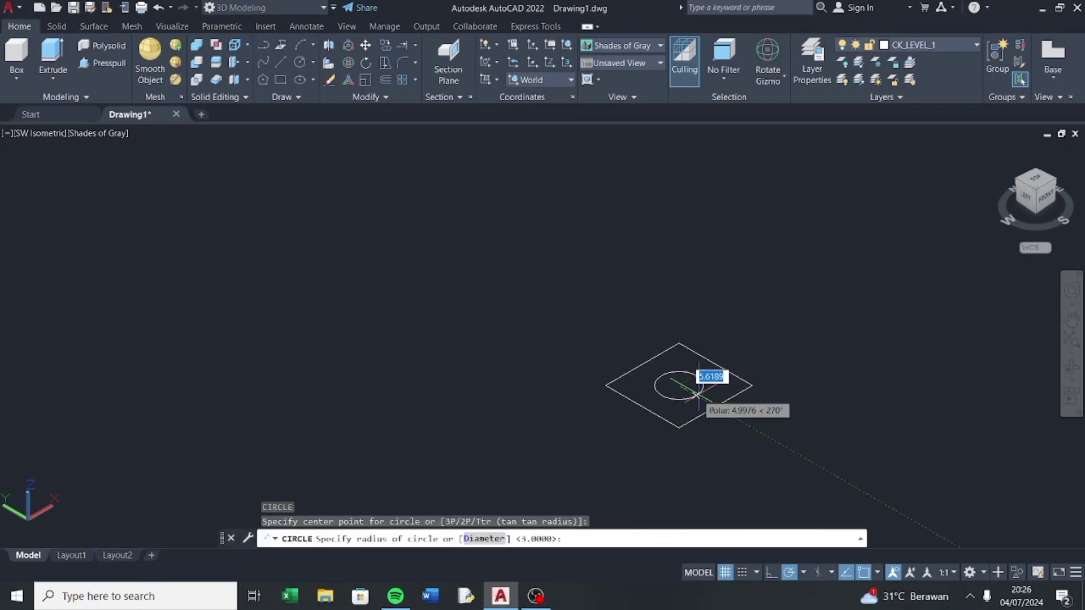
text(d)
key(Return)
text(12)
Step: Press-pull the circle into a tall column and the square into an 8-unit-high base
key(Return)
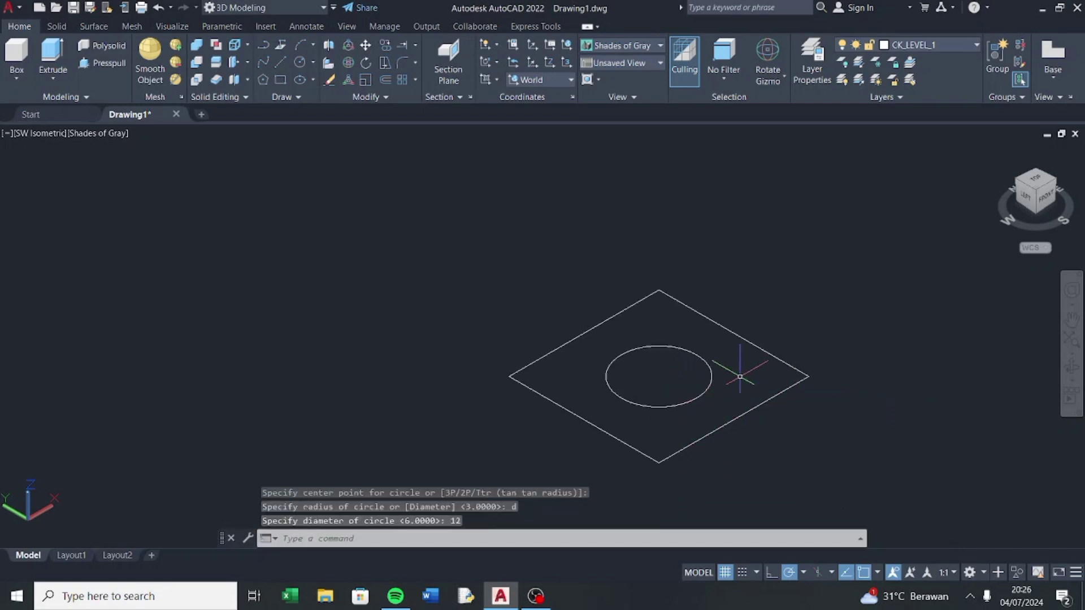
click(102, 63)
click(658, 375)
text(50)
key(Return)
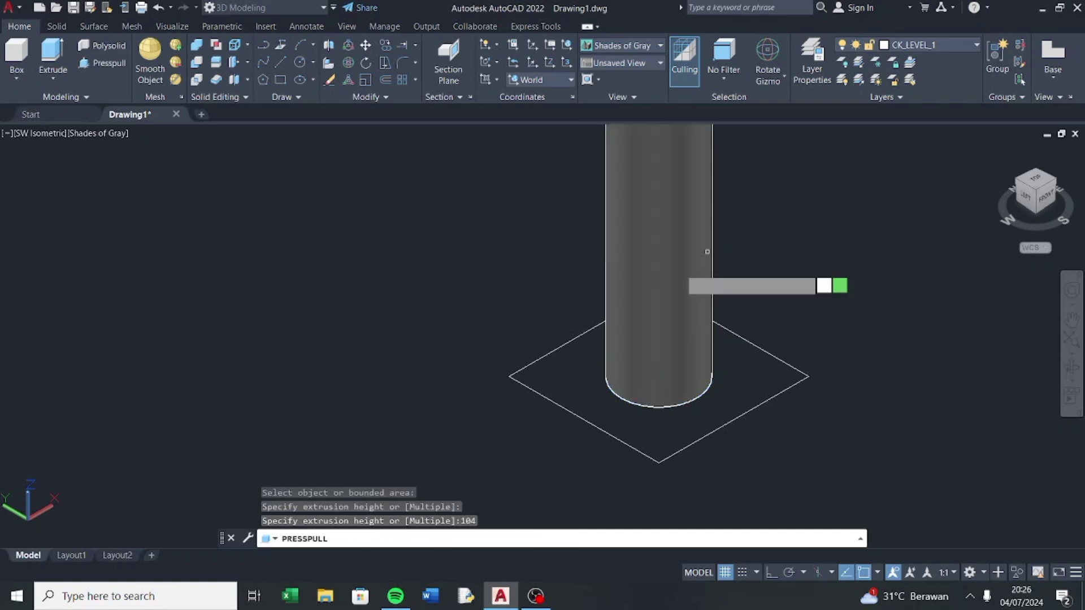
click(734, 319)
key(Return)
scroll(734, 324, down, 4)
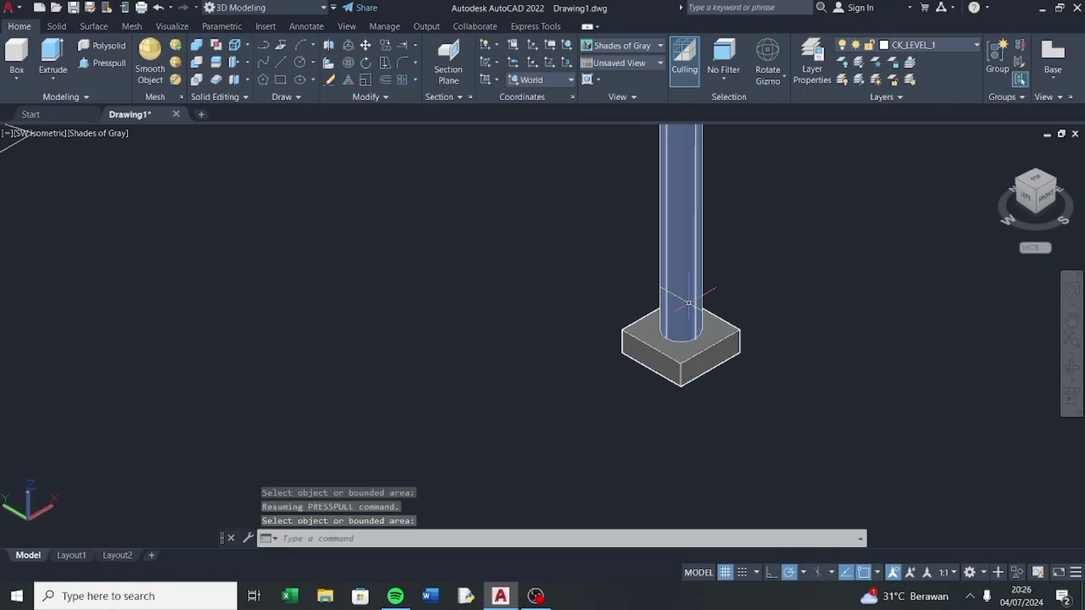
text(uni)
key(Return)
Step: Union the column and the base into a single solid
click(700, 373)
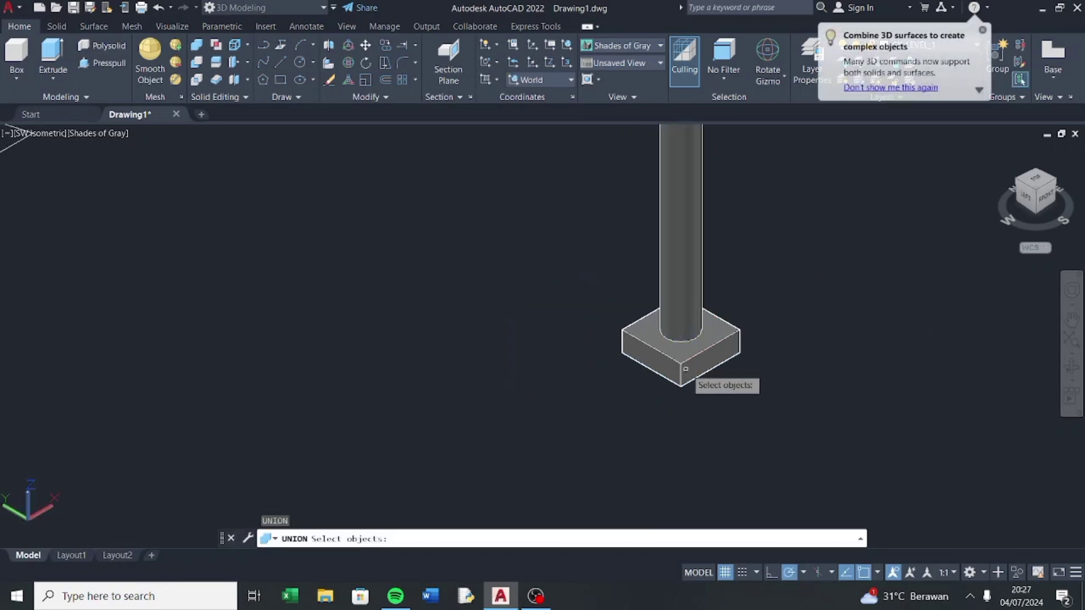
click(704, 328)
key(Escape)
scroll(433, 423, down, 3)
scroll(556, 384, up, 3)
scroll(559, 379, up, 2)
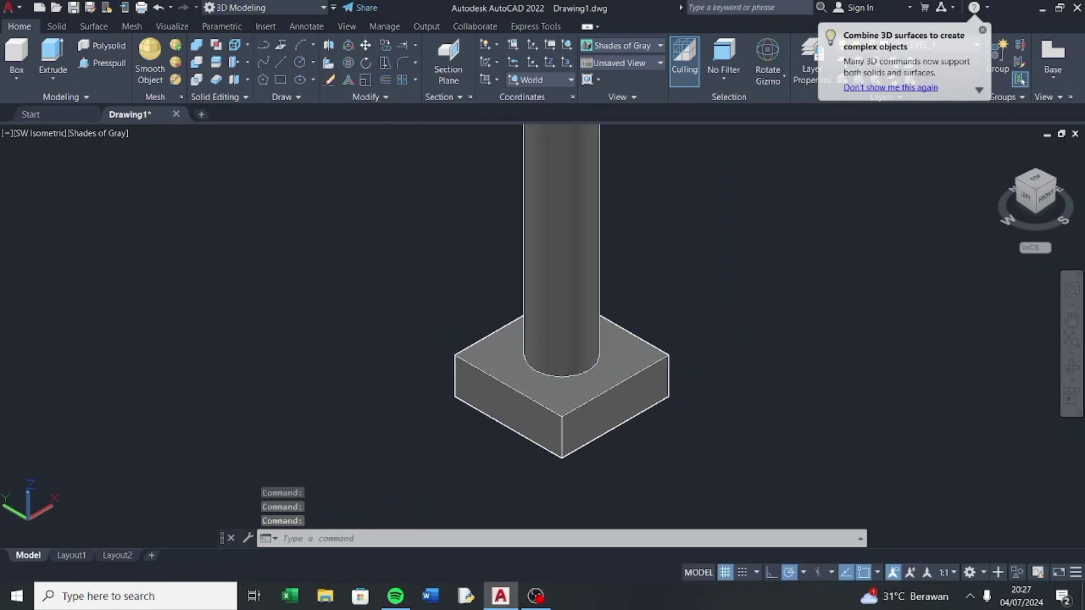
click(562, 376)
text(uni)
key(Return)
click(559, 265)
click(616, 387)
key(Return)
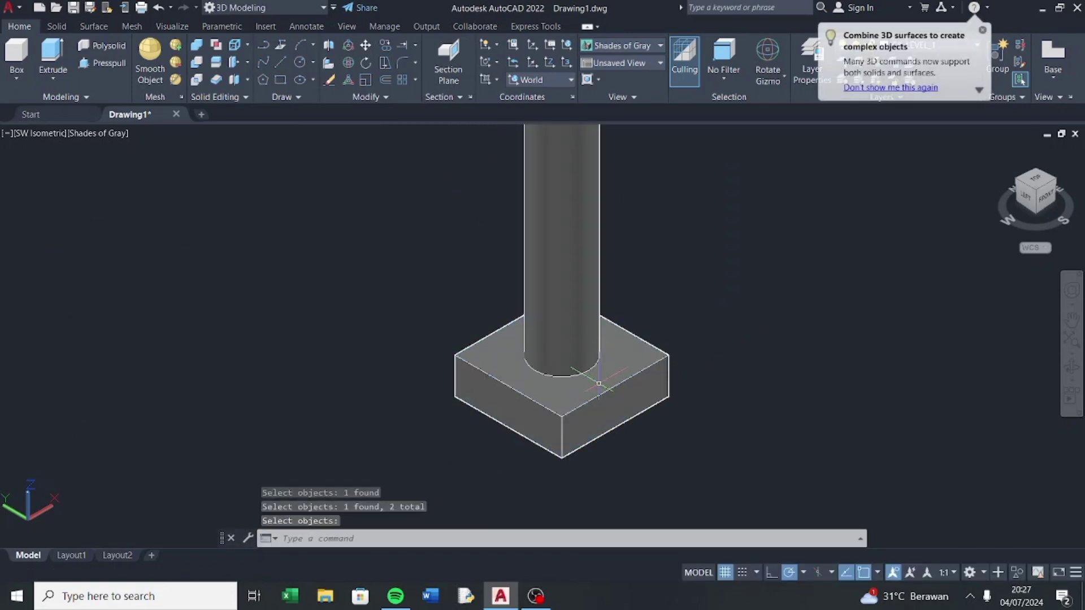
Step: Move the merged column solid aside to the upper right
text(mov)
key(Return)
key(Return)
click(568, 390)
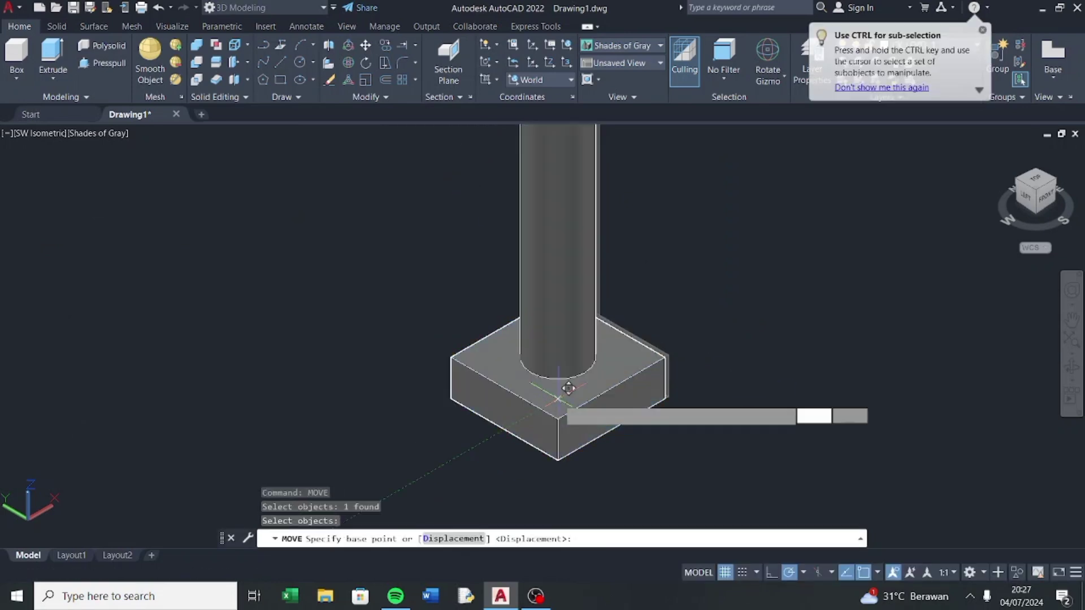
click(674, 424)
scroll(793, 373, up, 2)
text(lin)
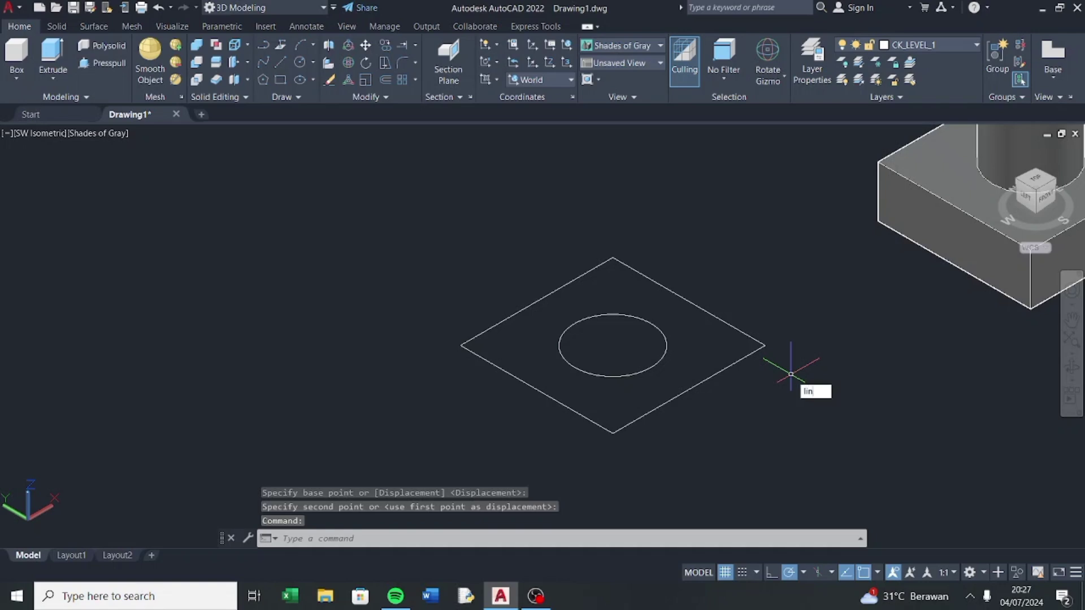
Step: Start the ring's triangular profile with lines, including a 17-unit segment
key(Return)
click(616, 344)
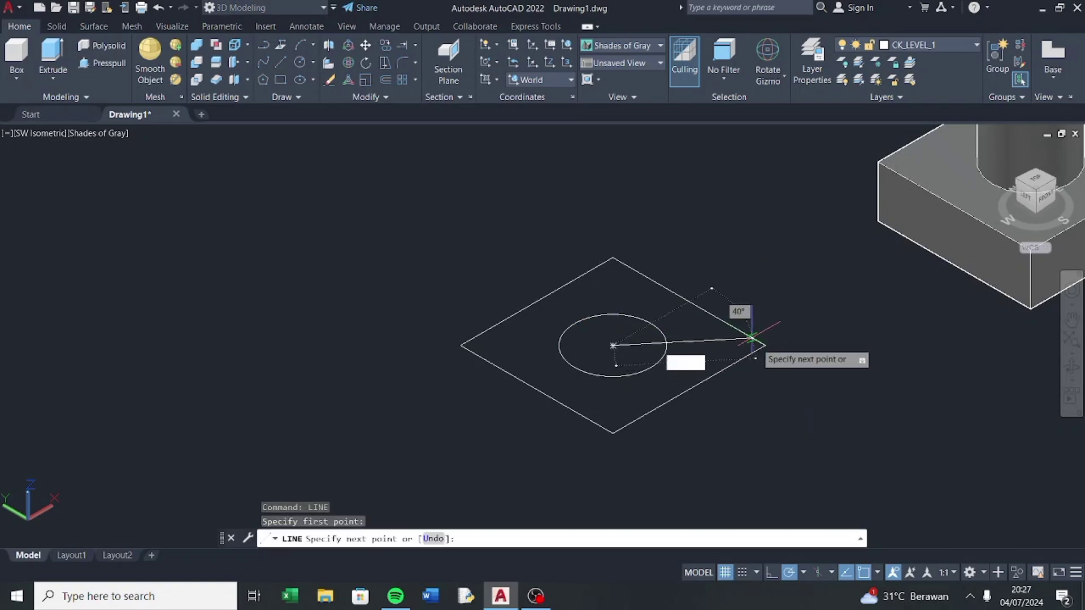
scroll(611, 388, down, 4)
key(Escape)
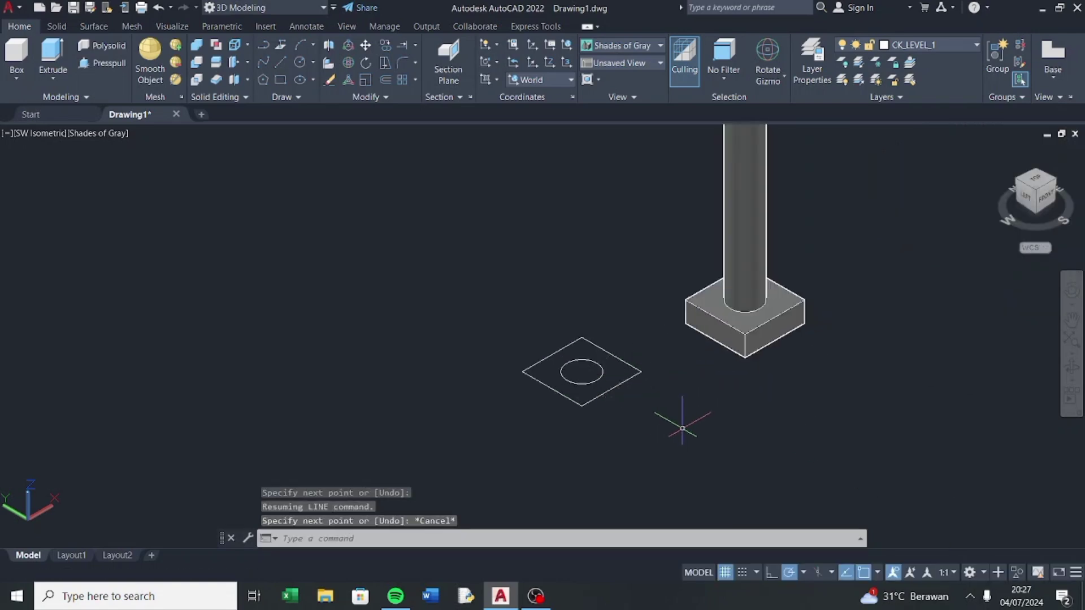
key(Return)
click(525, 473)
click(493, 455)
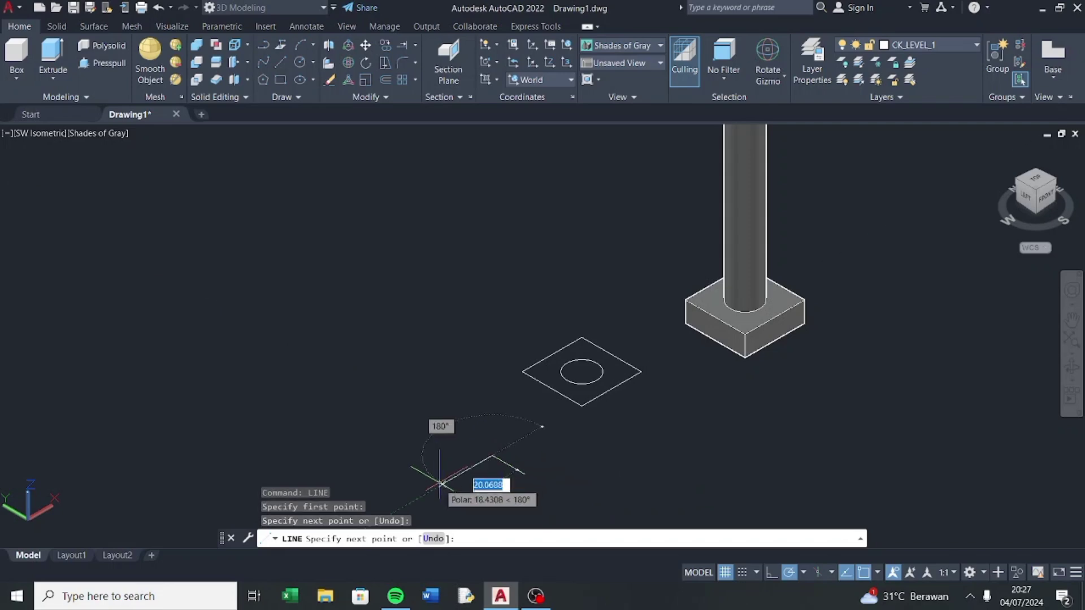
text(7)
key(Return)
scroll(497, 401, up, 3)
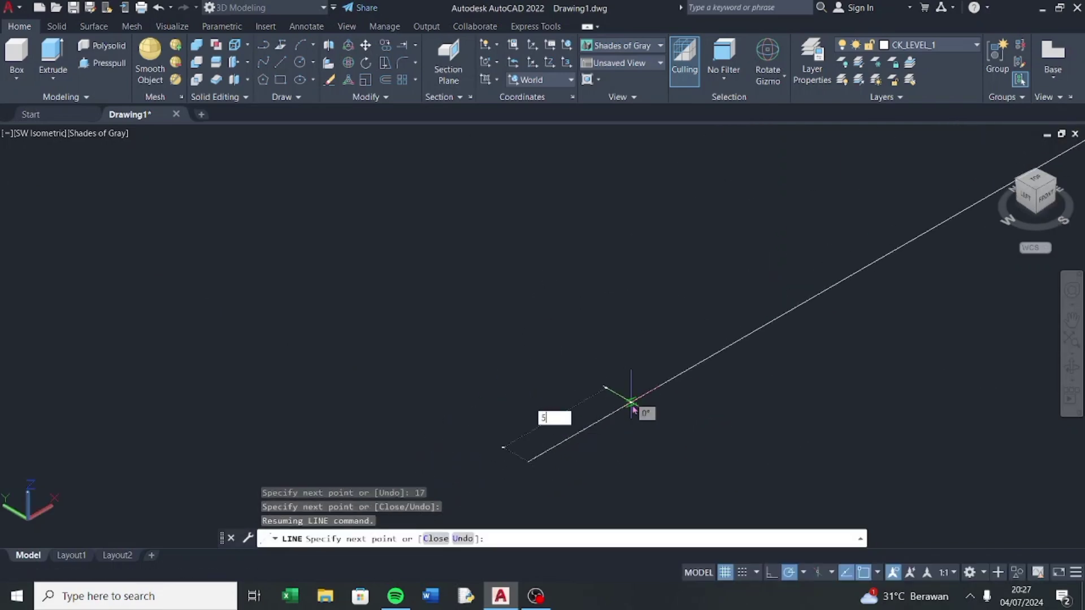
Step: Close the triangle with a 2-unit segment and delete the long construction line
key(Escape)
key(Return)
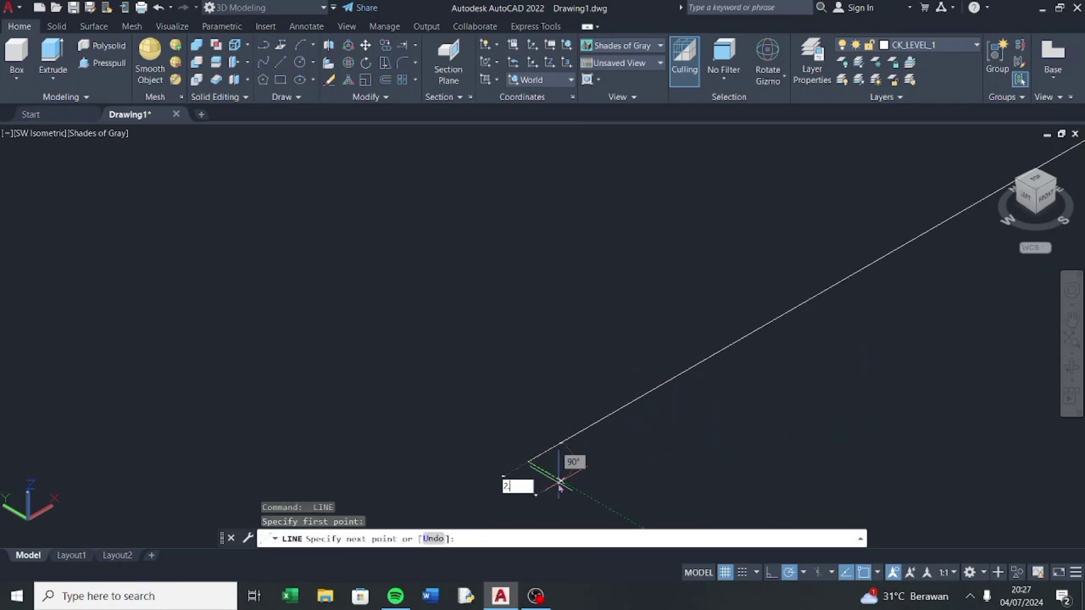
key(Return)
click(741, 339)
key(Escape)
click(873, 263)
click(855, 304)
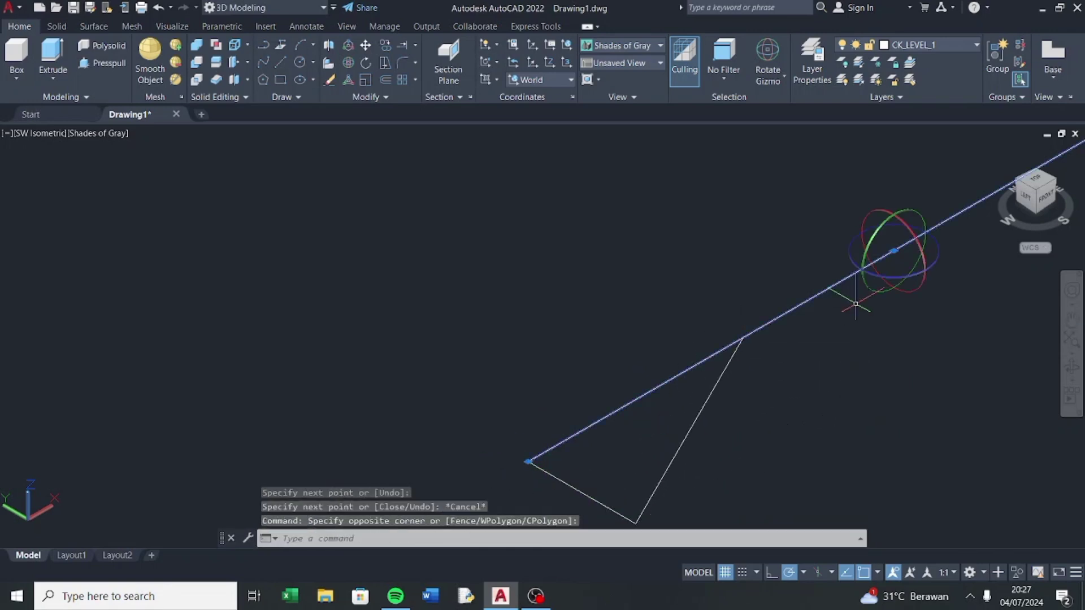
key(Delete)
Step: Join the triangle's lines into one polyline
click(832, 300)
click(477, 537)
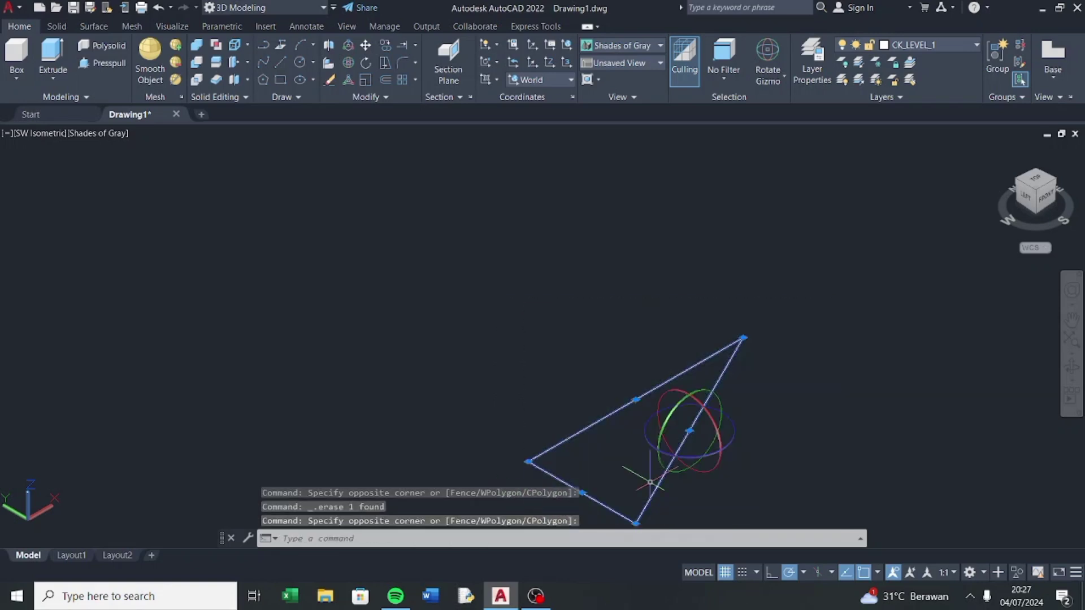
text(j)
key(Return)
scroll(511, 485, down, 5)
click(624, 435)
click(541, 470)
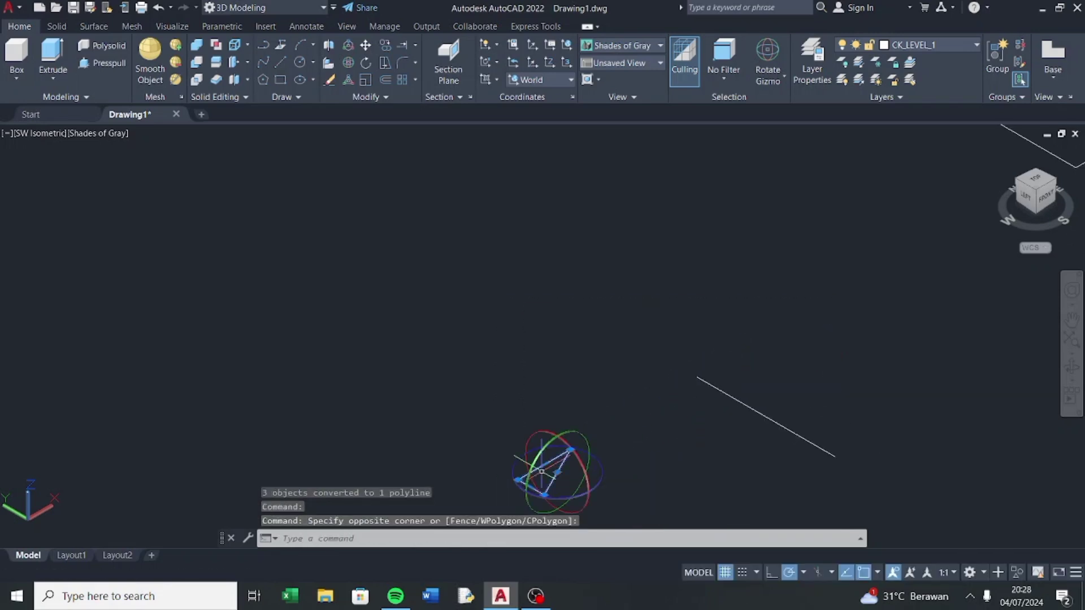
Step: Revolve the triangle a full turn about an axis to form a flat ring
text(ev)
key(Return)
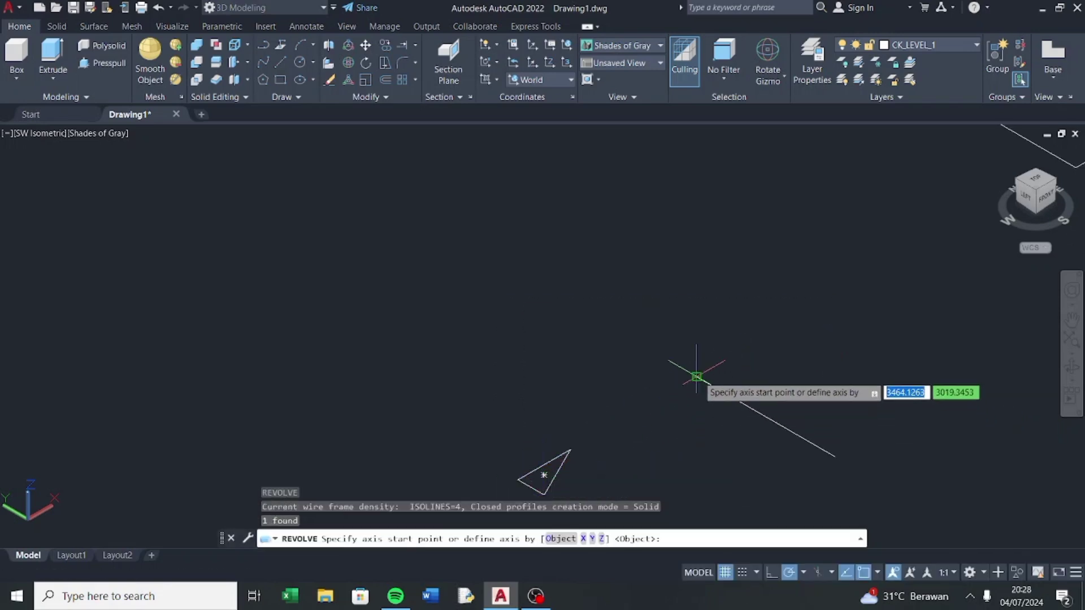
click(697, 378)
click(735, 399)
key(Return)
scroll(735, 400, down, 3)
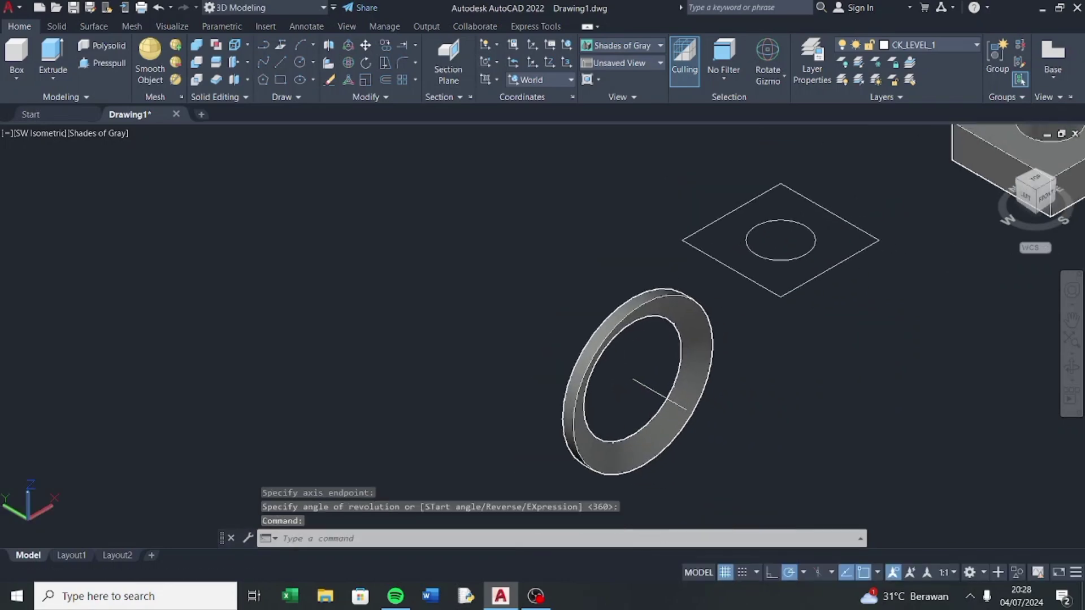
click(578, 373)
click(638, 361)
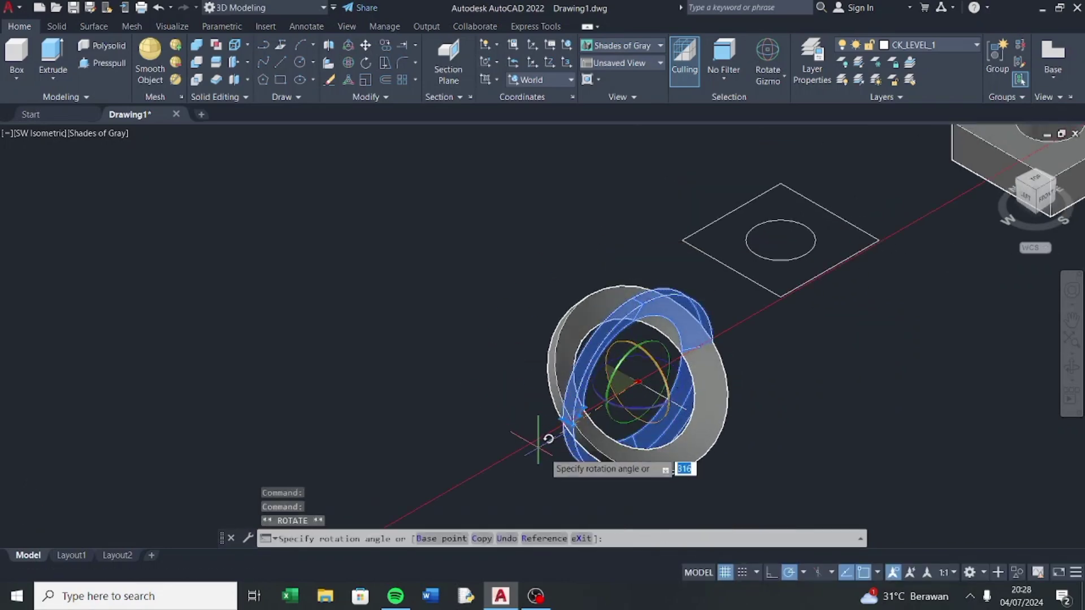
key(Escape)
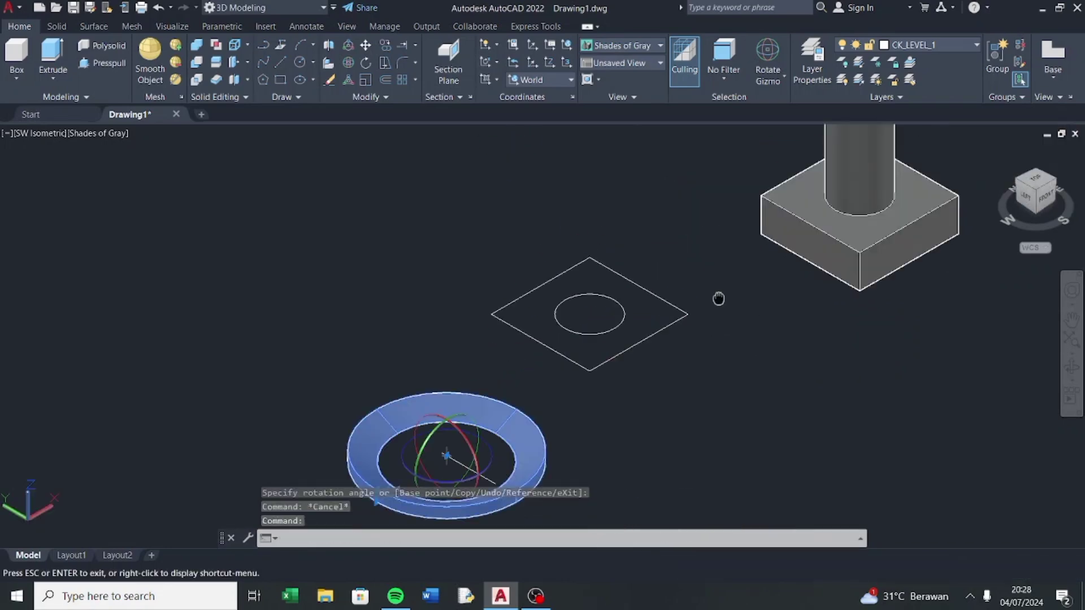
Step: Move the ring from its centre onto the column's square base
middle_drag(712, 357, 441, 436)
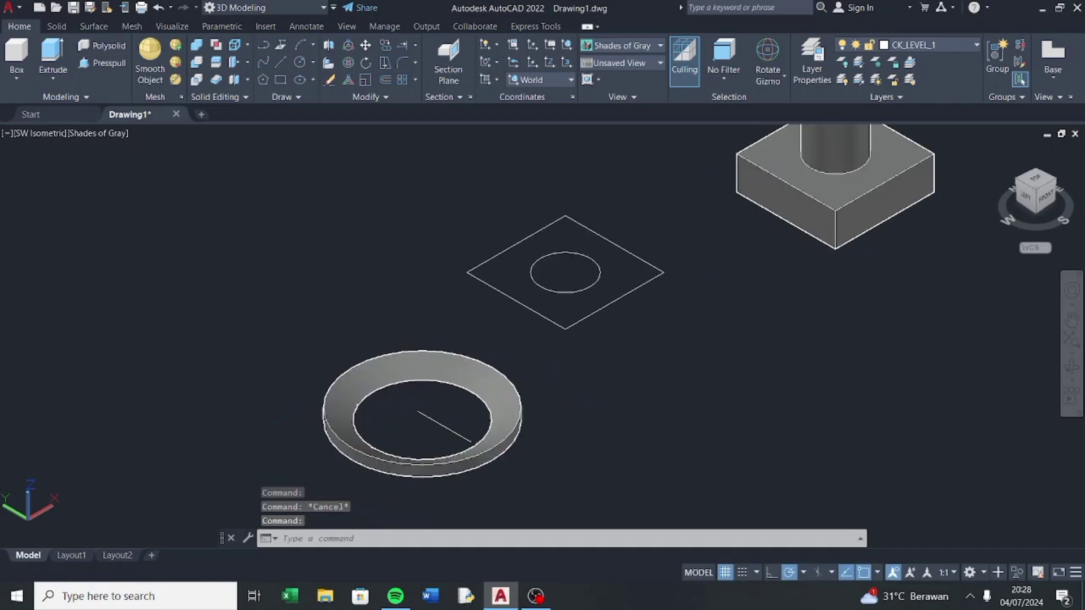
click(447, 446)
text(move)
key(Return)
scroll(505, 375, up, 3)
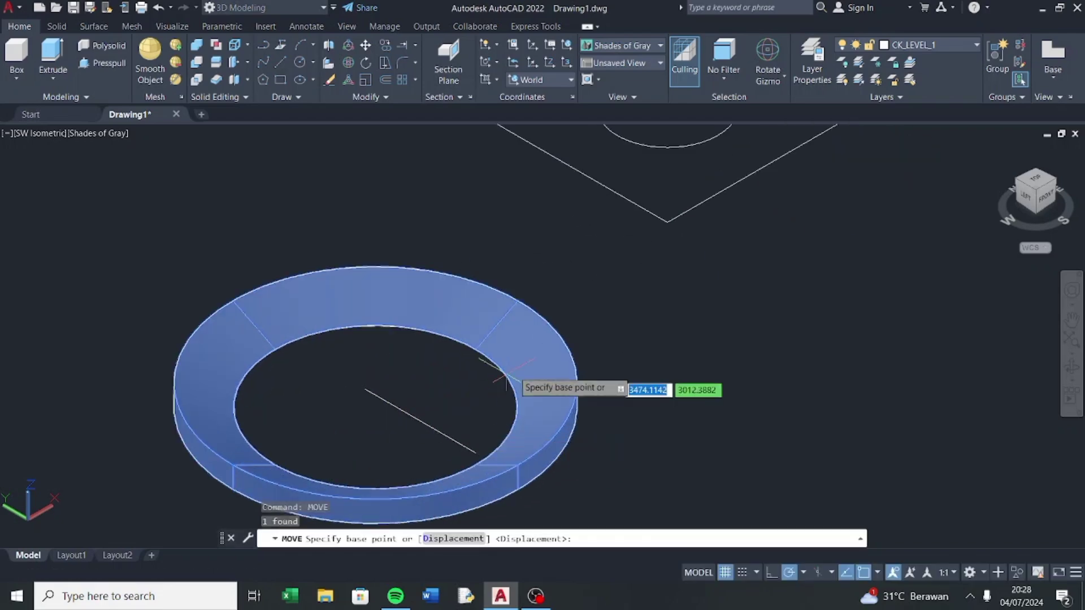
click(375, 408)
scroll(375, 408, down, 5)
scroll(622, 282, up, 5)
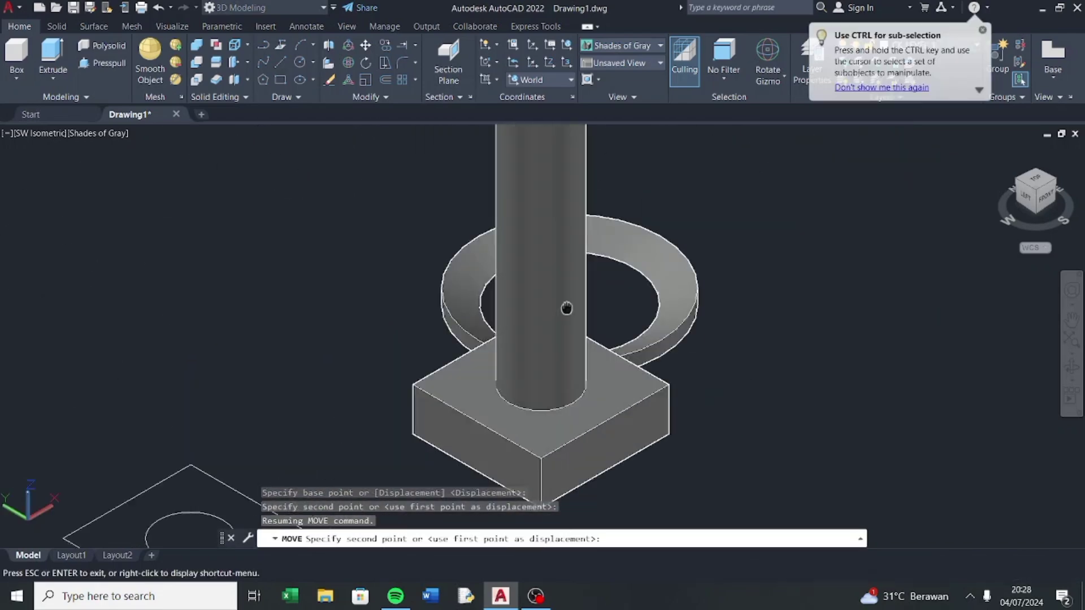
middle_drag(537, 357, 622, 320)
click(622, 320)
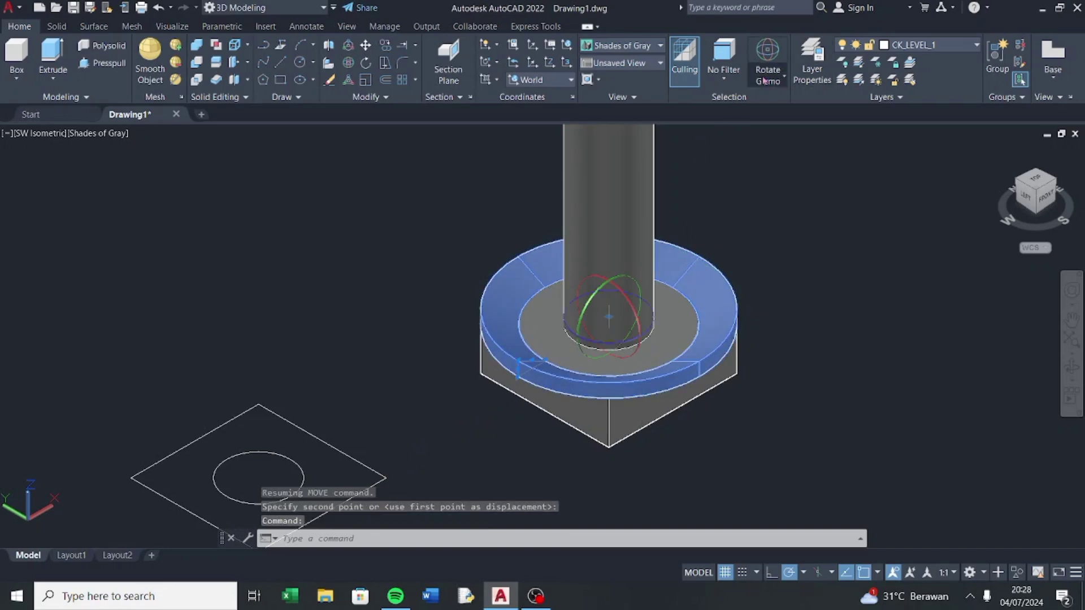
Step: Shift the ring 8 units vertically with the move gizmo
click(783, 79)
click(798, 99)
click(609, 270)
text(8)
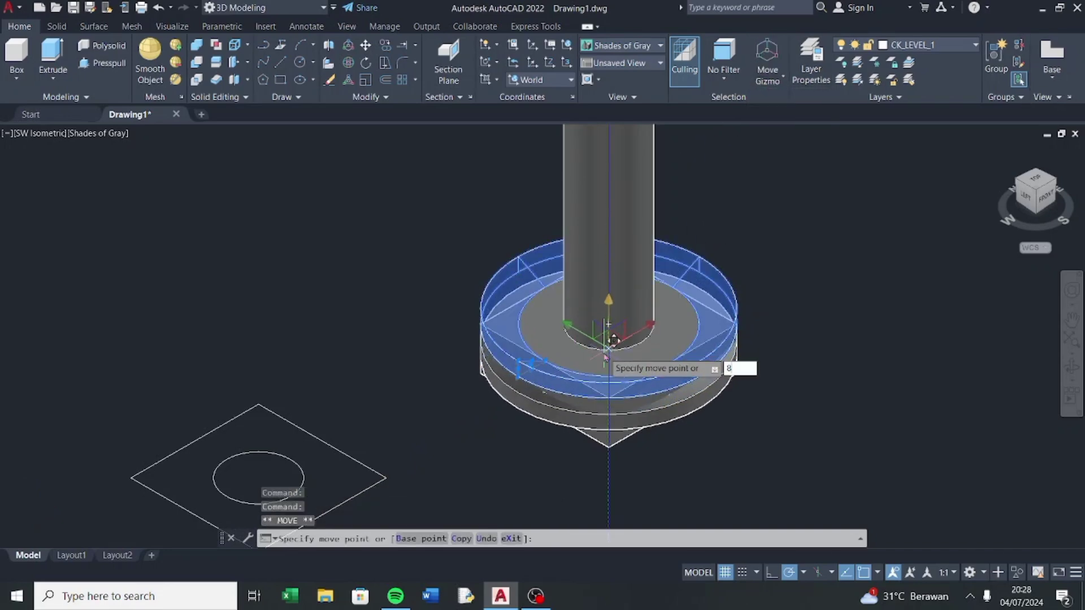
key(Return)
key(Escape)
Step: Subtract the ring solid from the column solid
text(sub)
key(Return)
click(607, 361)
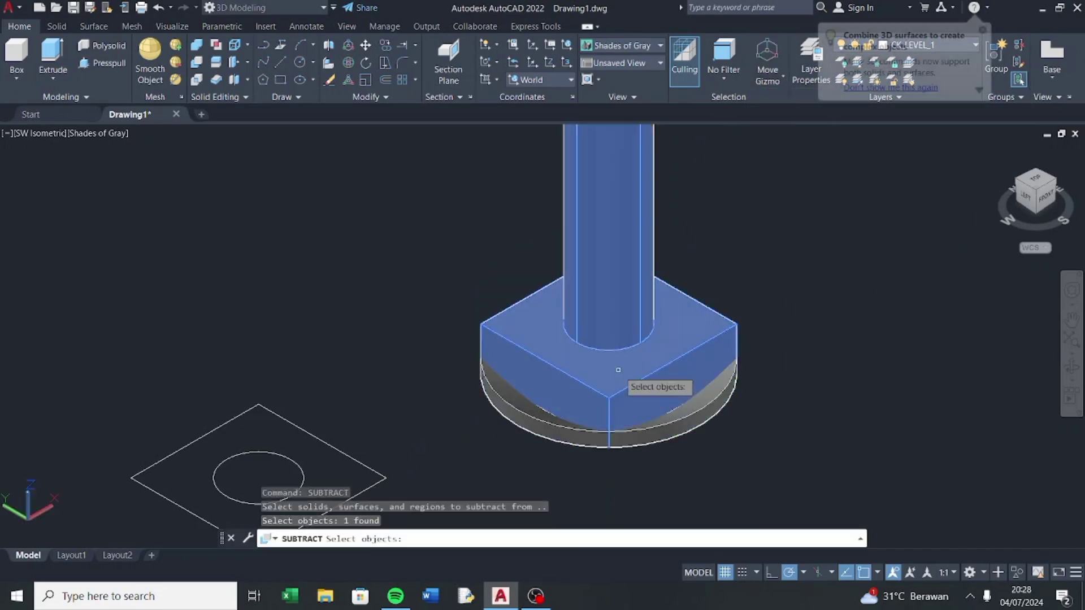
key(Return)
click(649, 407)
scroll(667, 407, down, 2)
scroll(560, 388, down, 6)
Step: Finish the subtraction and draw a six-sided circumscribed hexagon of radius 12
key(Return)
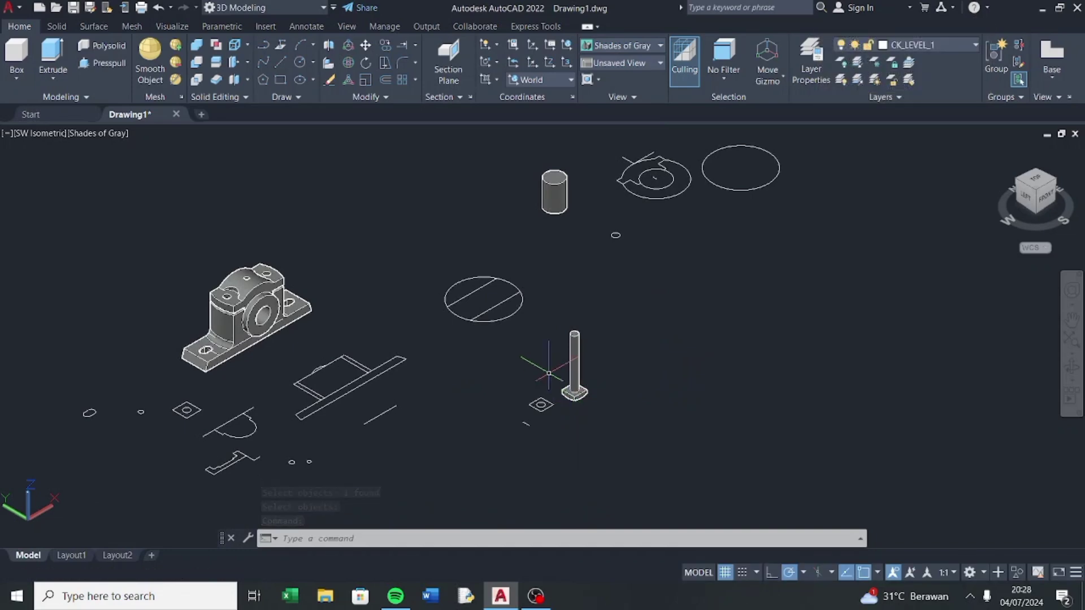
scroll(773, 208, down, 2)
scroll(551, 325, up, 4)
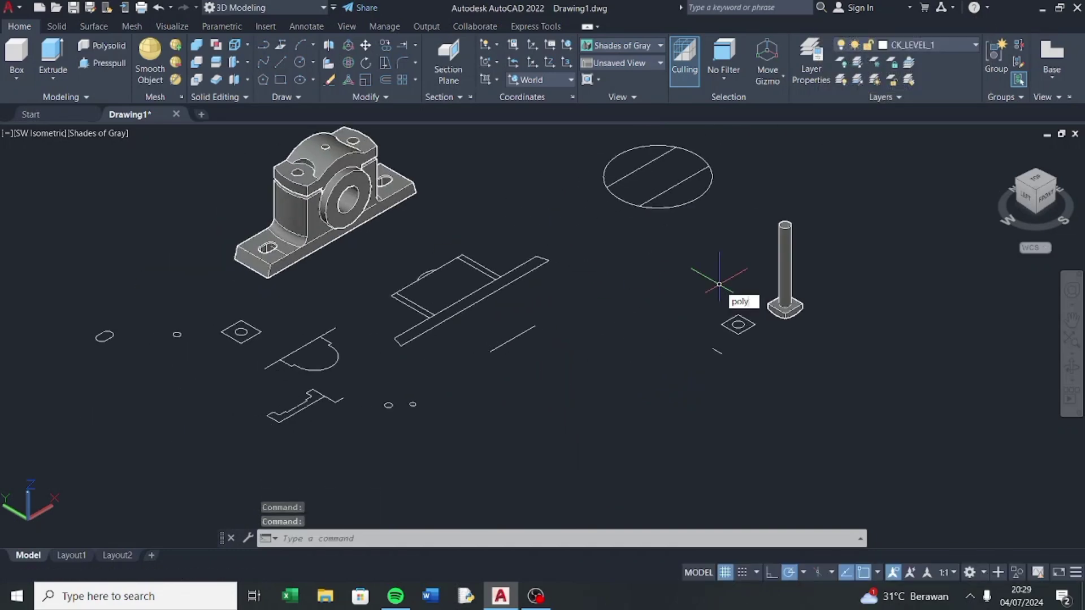
key(Return)
scroll(718, 285, down, 2)
scroll(613, 314, up, 5)
text(6)
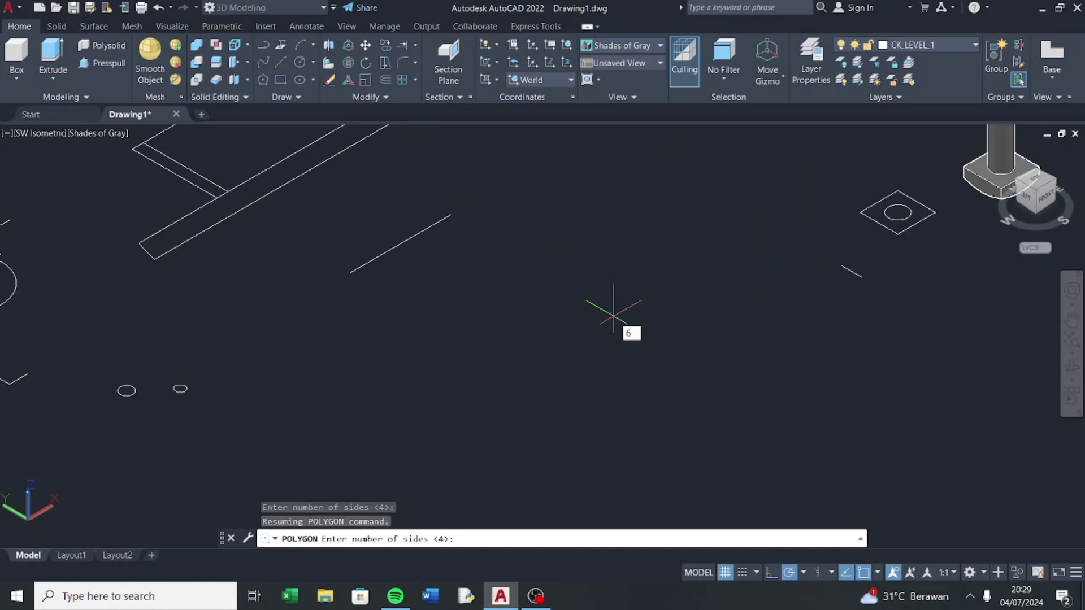
key(Return)
click(597, 368)
key(Down)
key(Return)
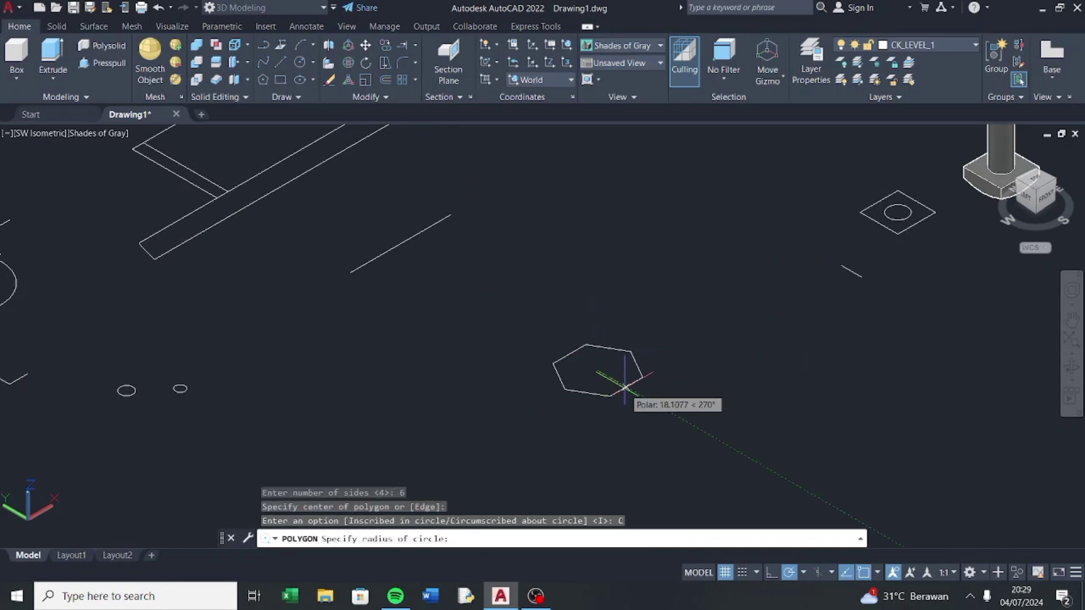
key(Return)
Step: Erase the radius-12 hexagon
scroll(624, 388, up, 2)
drag(639, 308, 610, 340)
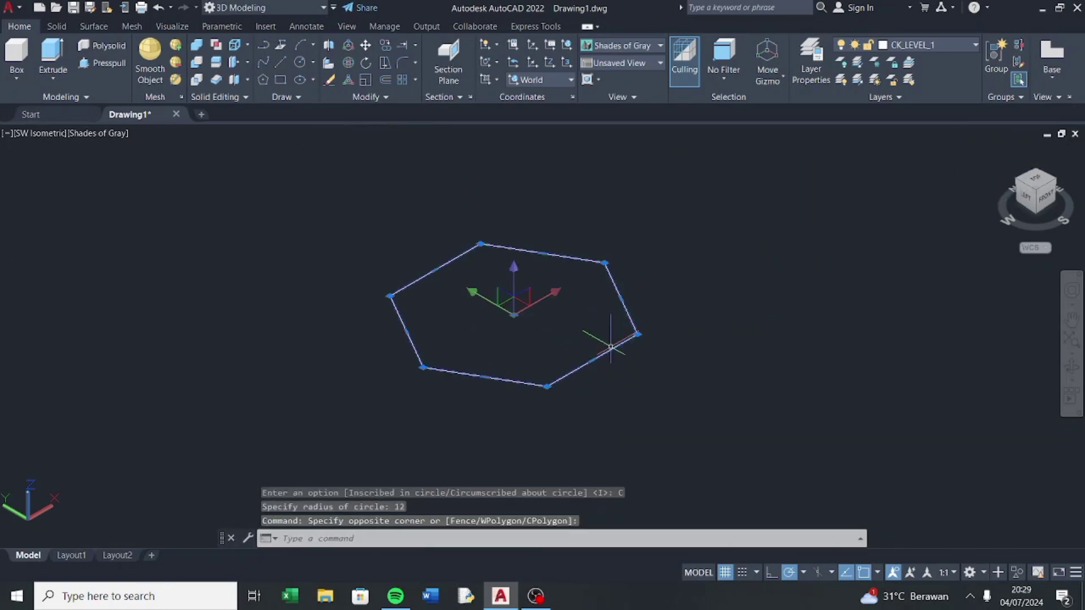
key(Delete)
key(Return)
key(Escape)
Step: Draw a new circumscribed six-sided hexagon with radius 13
text(pol)
key(Return)
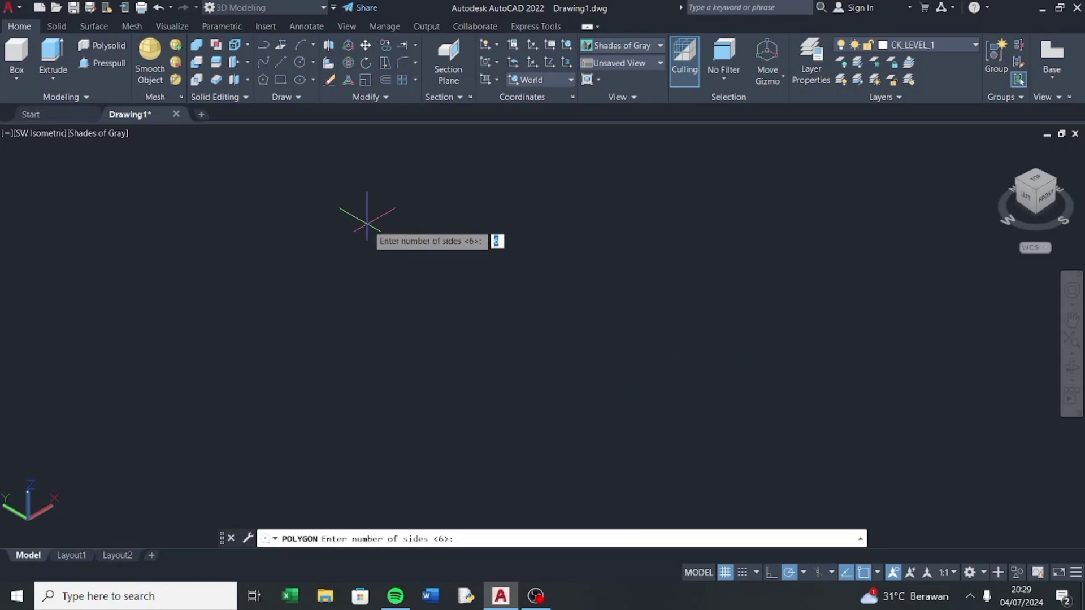
click(367, 221)
key(Return)
text(13)
key(Return)
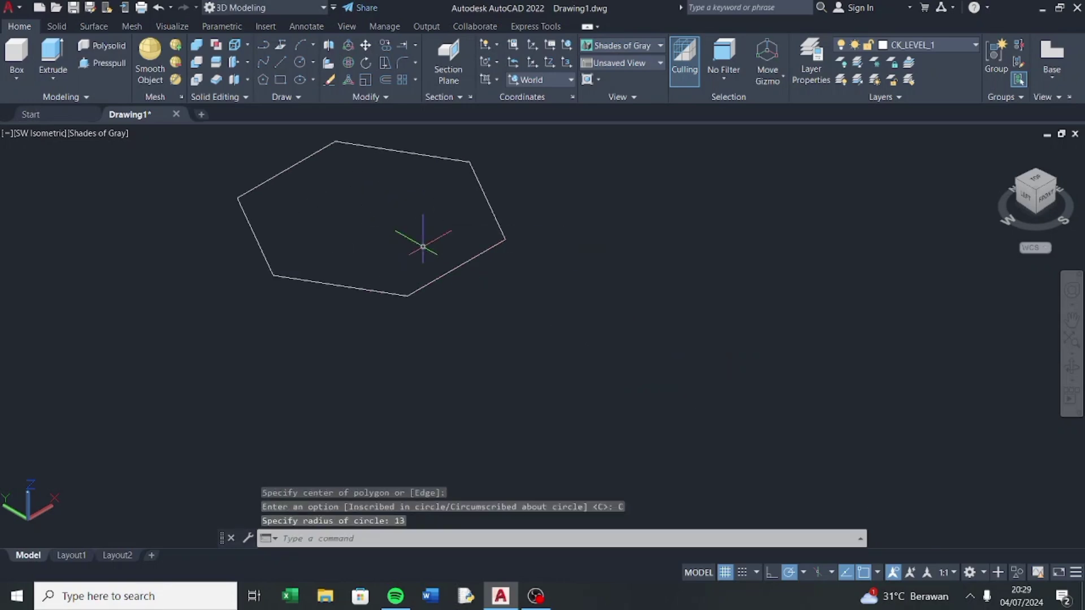
Step: Switch to the top view, delete the small stray object, and orient north up
click(1034, 182)
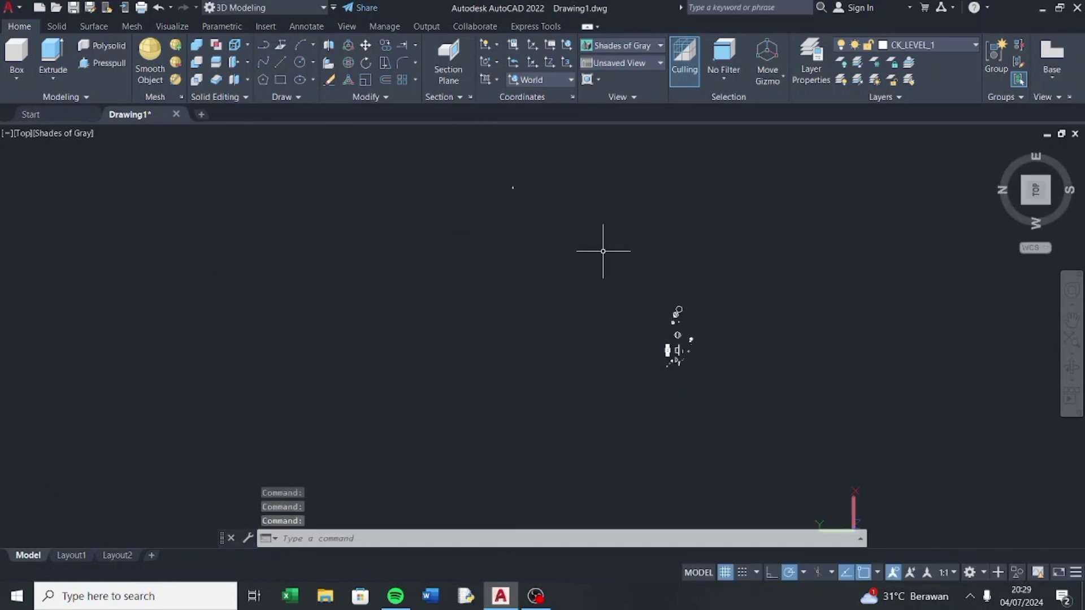
drag(603, 251, 491, 170)
key(Delete)
click(1048, 202)
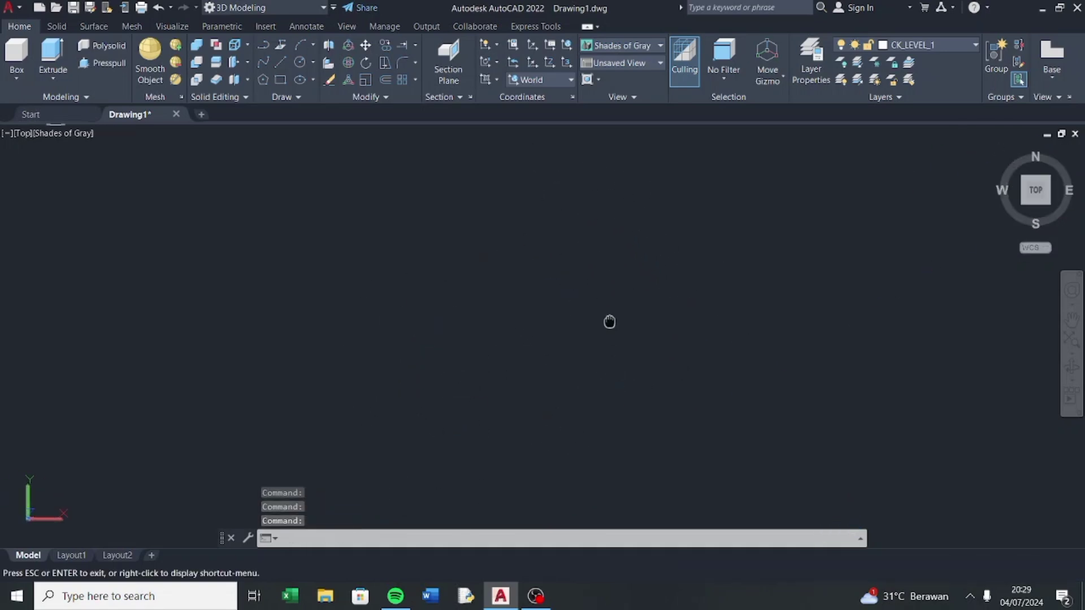
scroll(661, 316, up, 10)
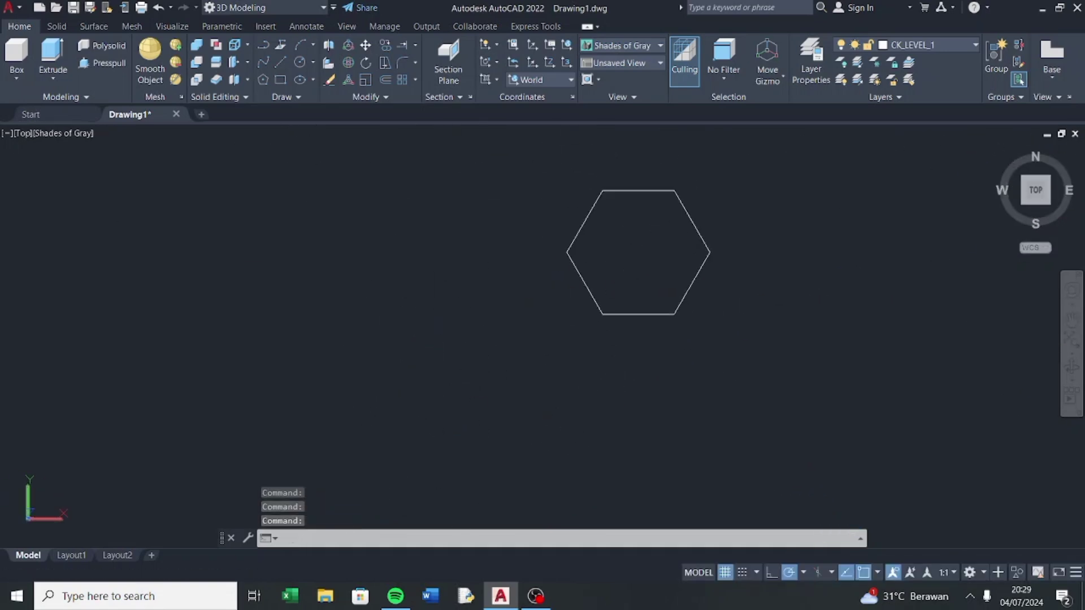
Step: Draw a 12-diameter circle centred on the hexagon
text(c)
key(Return)
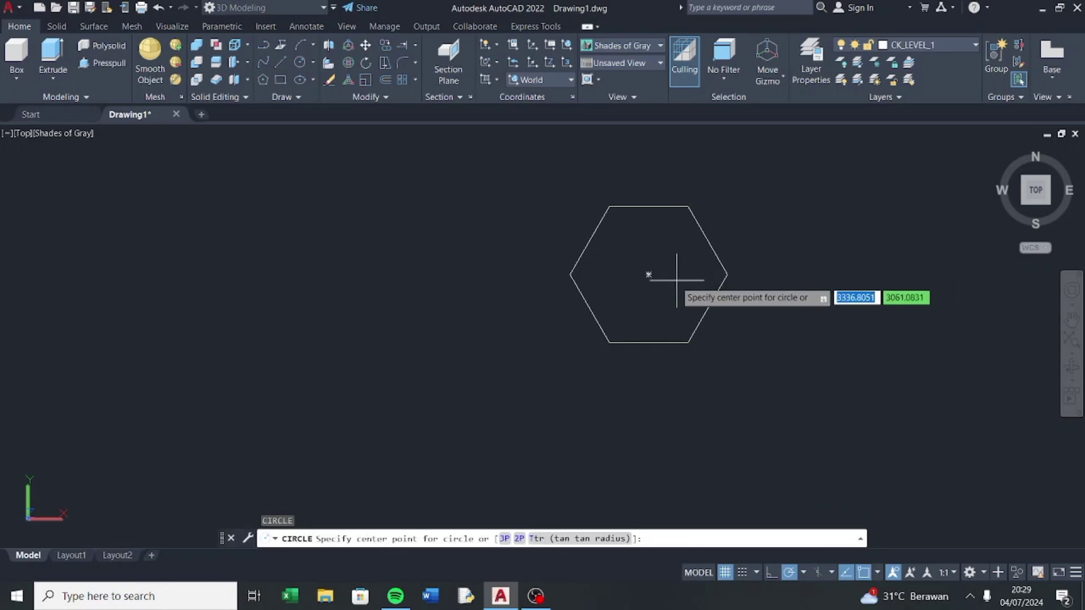
click(648, 276)
text(d)
key(Return)
text(12)
key(Return)
scroll(674, 272, up, 2)
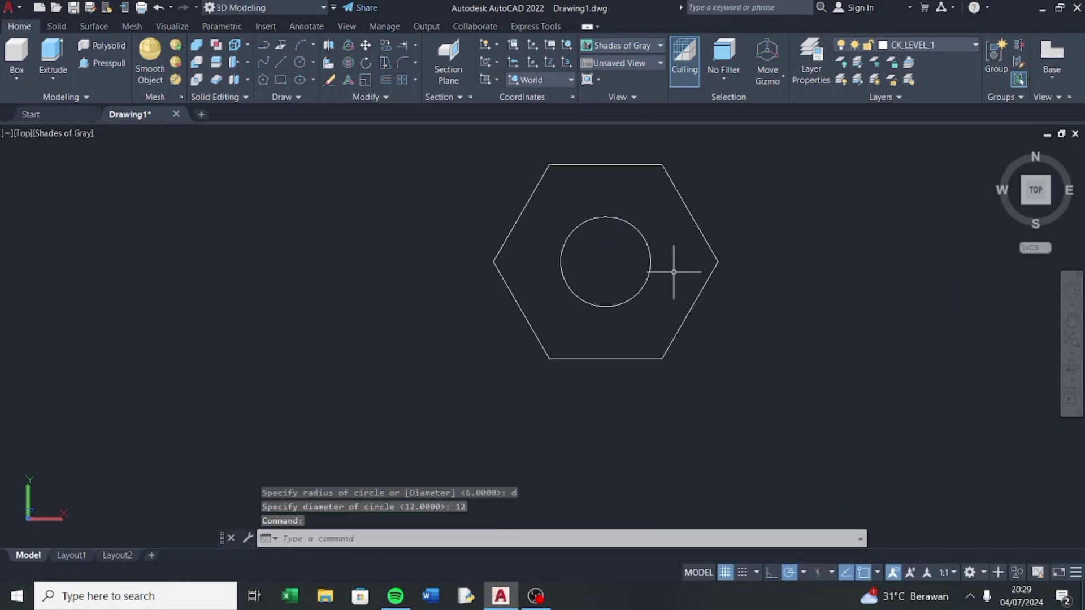
text(line)
key(Return)
Step: Draw the profile's first lines beside the hexagon: a 15.1 segment and a 1.5 segment
click(605, 261)
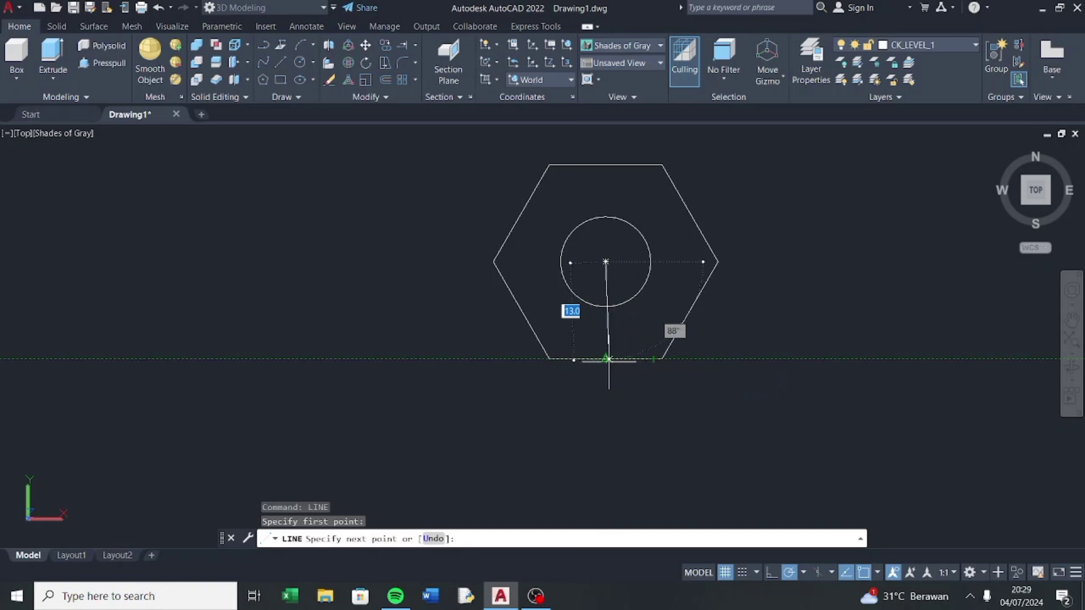
middle_drag(655, 328, 649, 335)
key(Escape)
key(Return)
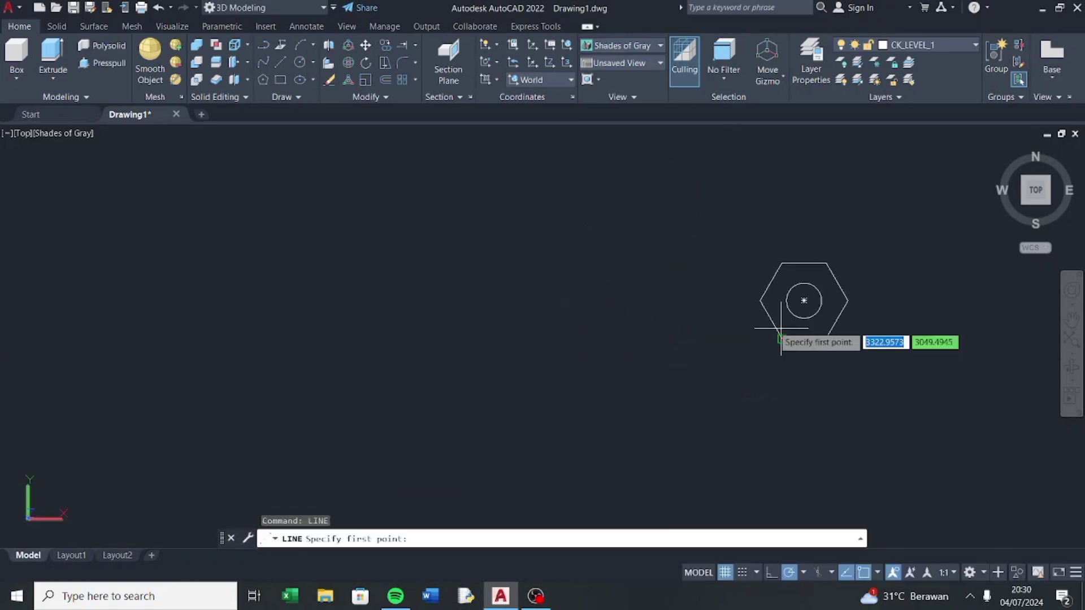
click(477, 295)
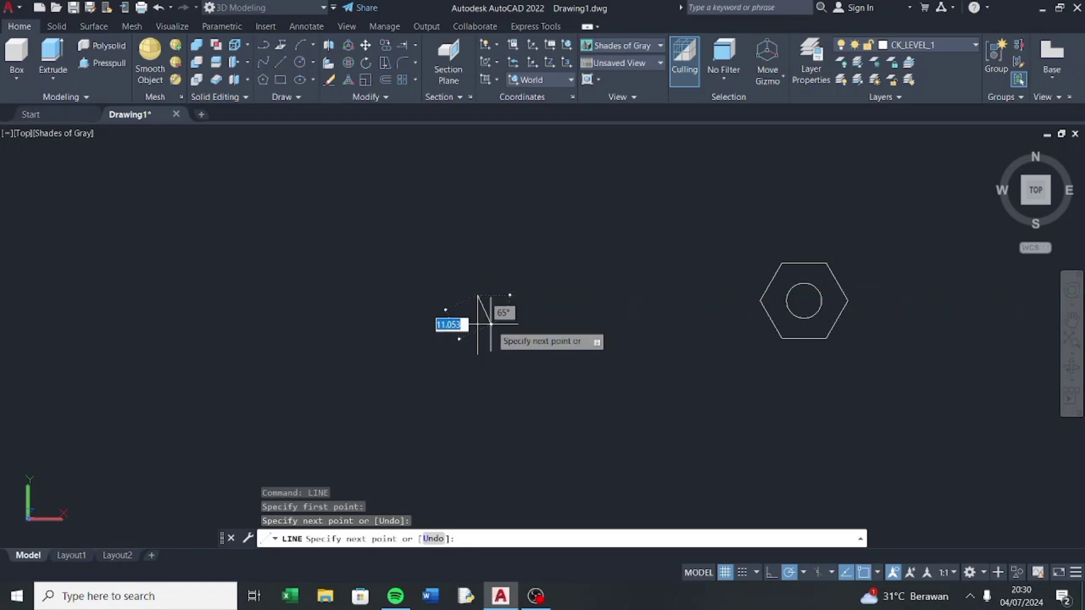
text(1)
key(Return)
scroll(532, 294, up, 3)
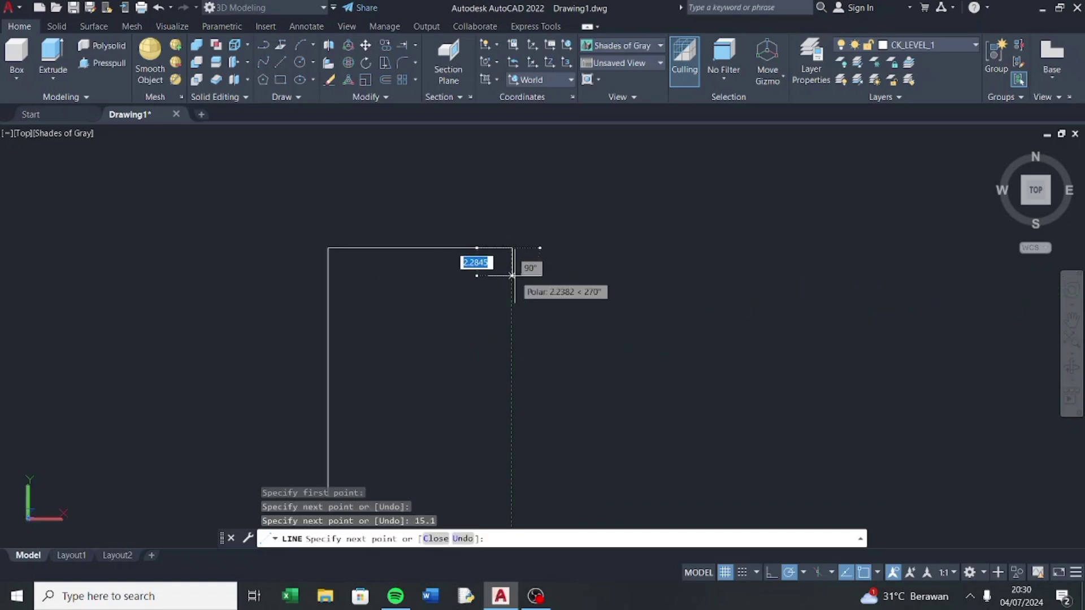
key(Return)
Step: Add a 3-unit line and a diagonal line to close the triangular profile
key(Return)
scroll(476, 247, up, 3)
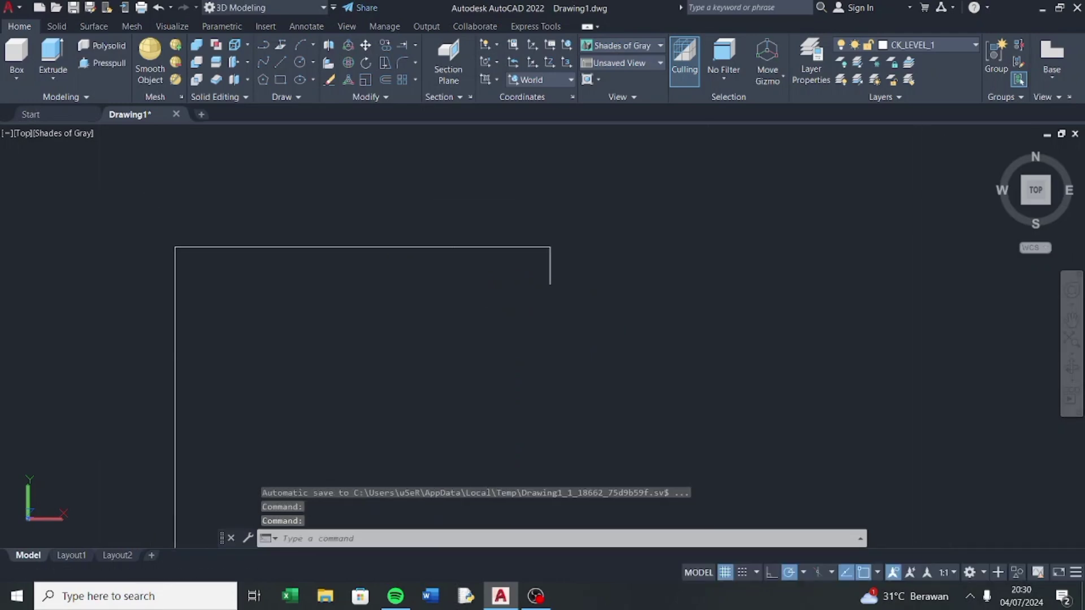
key(Return)
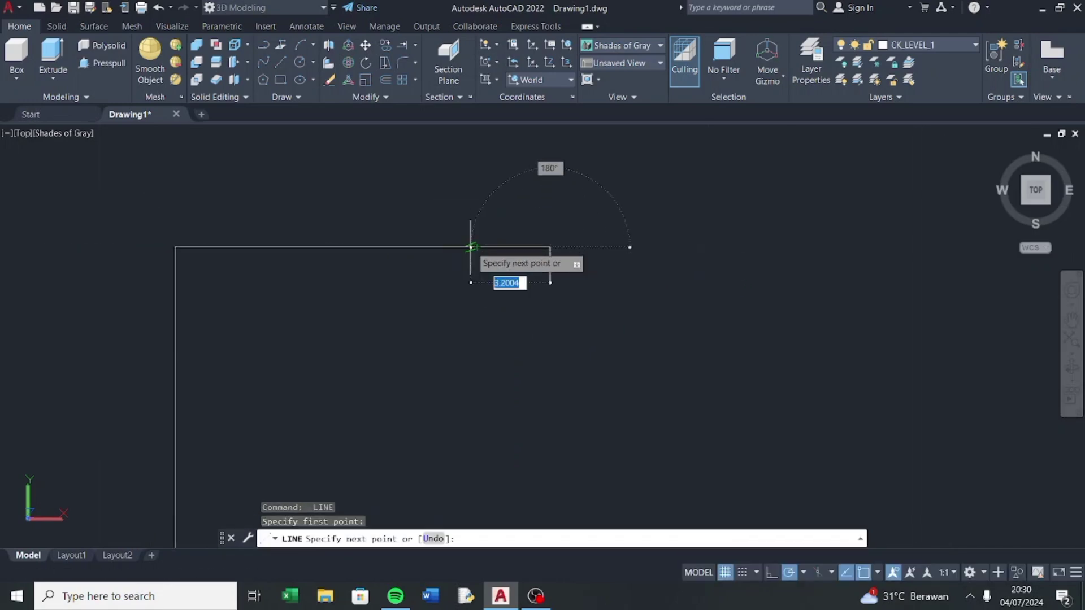
text(3)
key(Return)
click(551, 283)
key(Escape)
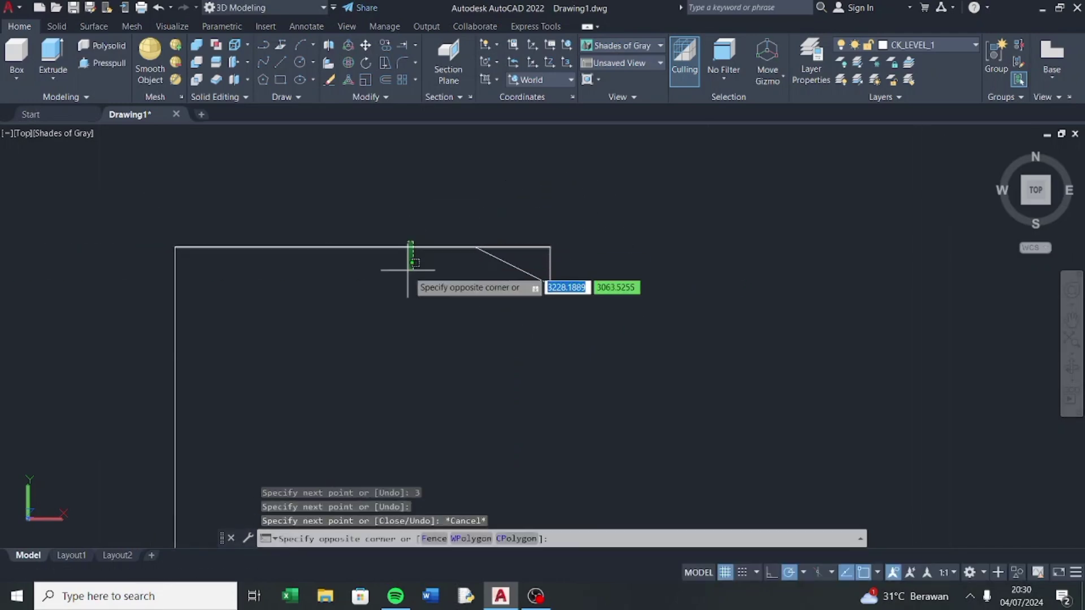
Step: Erase the long top helper line and join the triangle's lines into one polyline
click(407, 270)
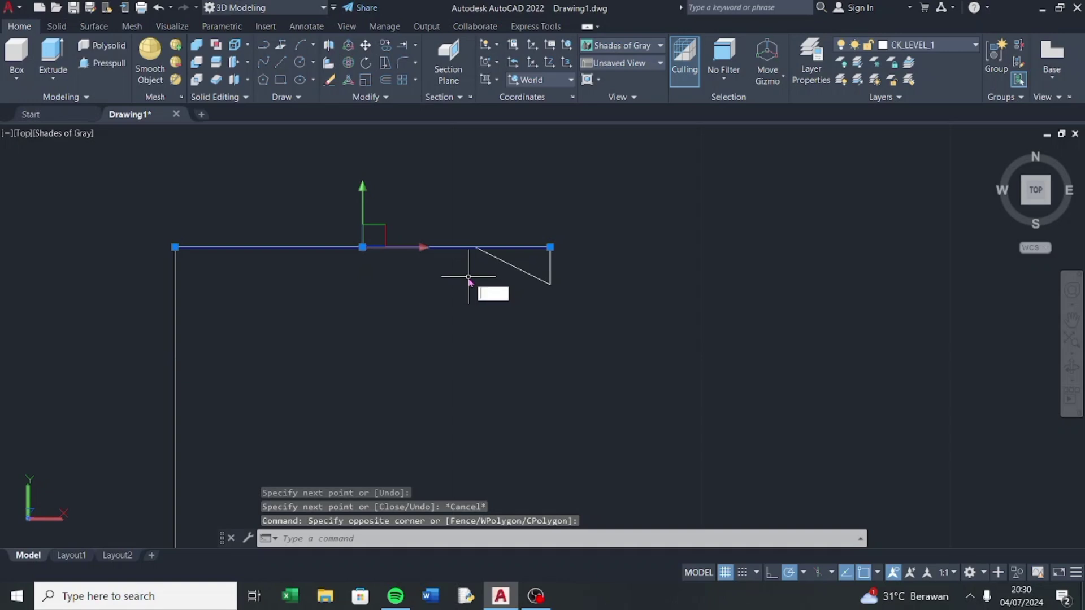
key(Delete)
click(599, 218)
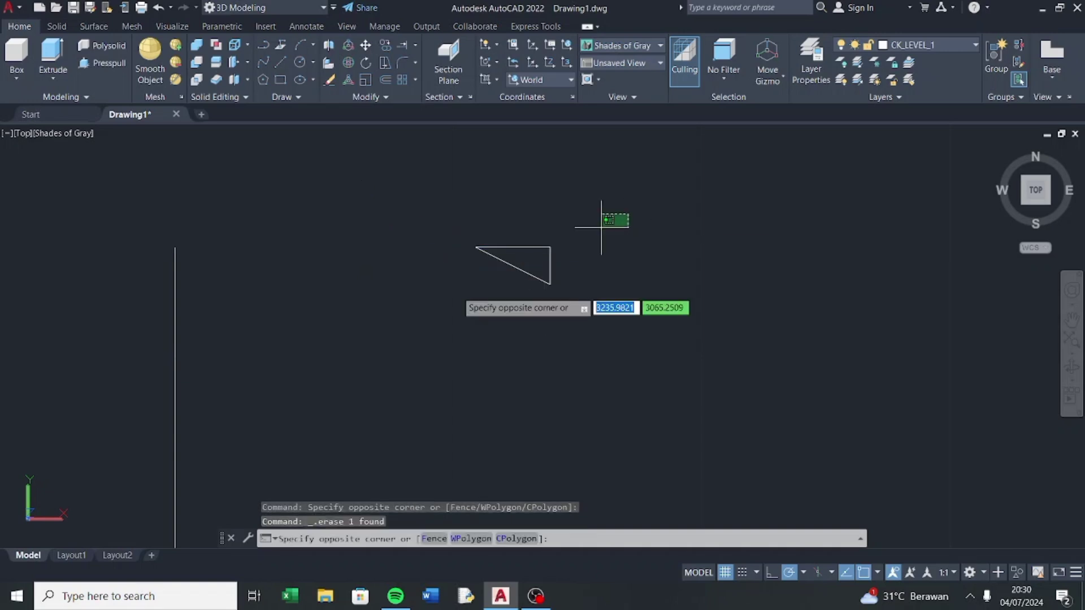
click(446, 297)
text(jo)
click(562, 239)
click(476, 302)
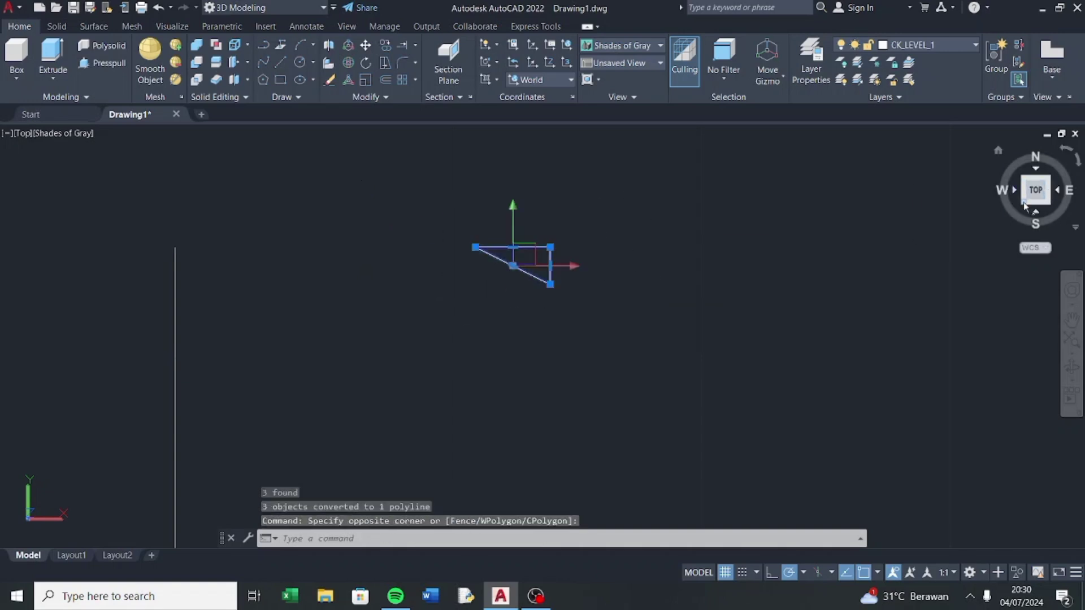
Step: In the southwest isometric view, revolve the triangle profile 360 degrees into a ring
click(1025, 207)
text(revolve)
key(Return)
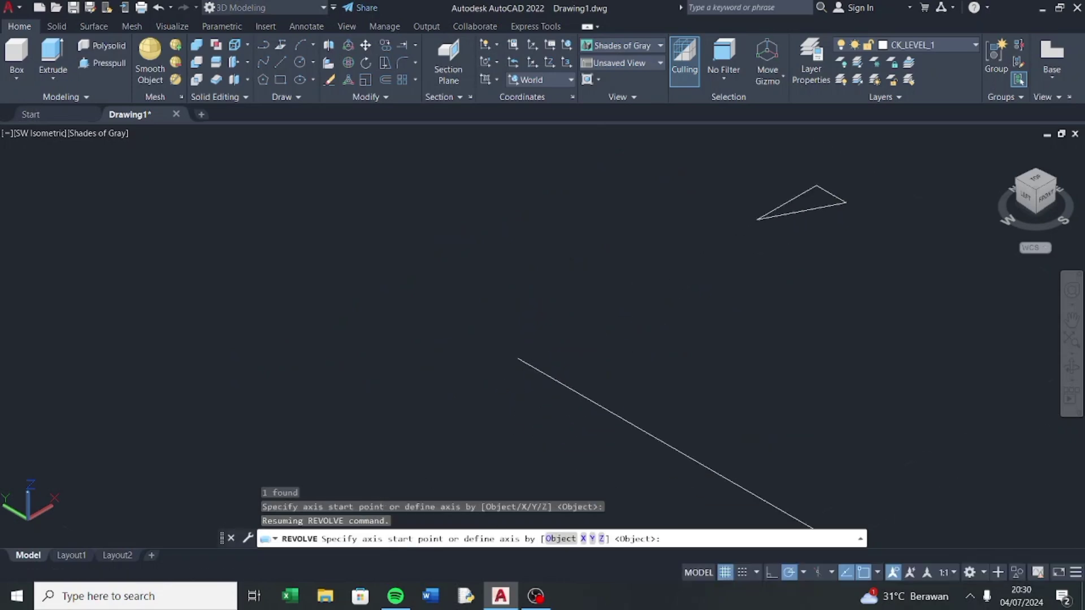
click(517, 358)
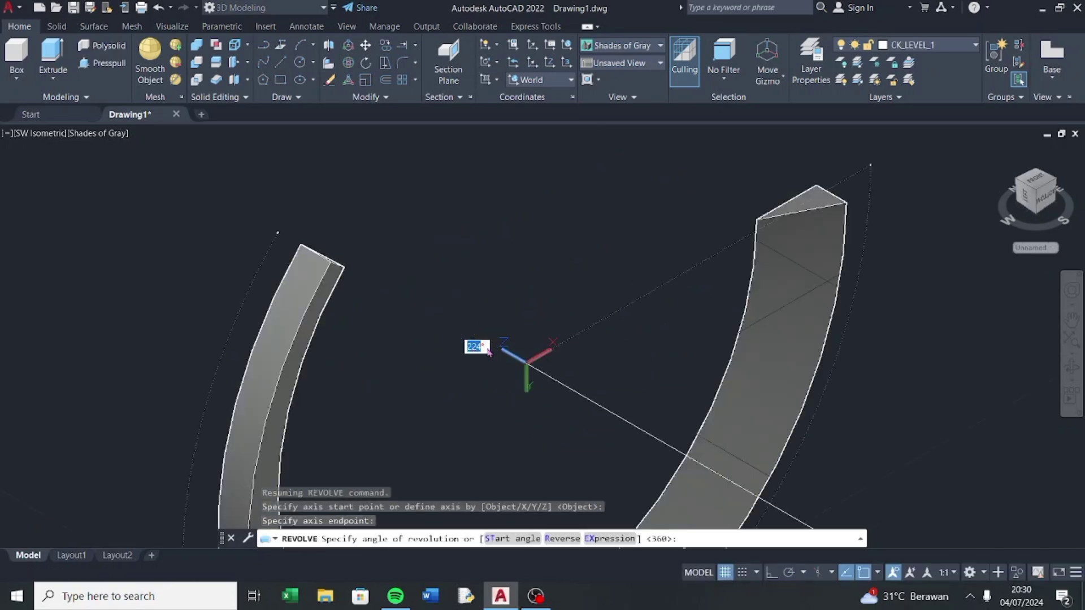
text(0)
key(Return)
scroll(528, 364, down, 5)
key(Escape)
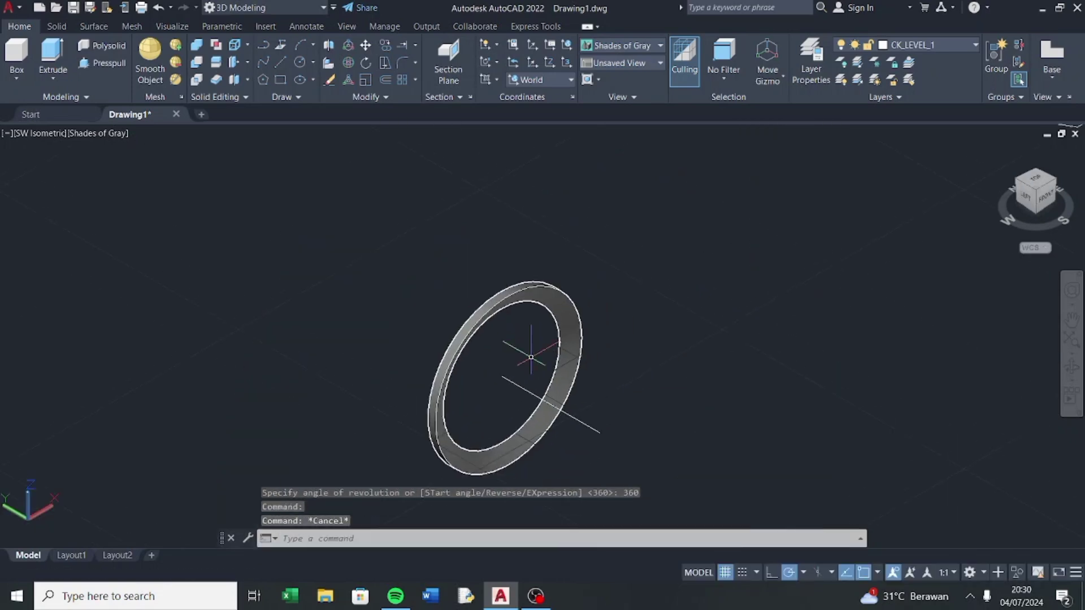
text(press)
Step: Extrude the hexagon region up into a solid nut
key(Return)
click(847, 210)
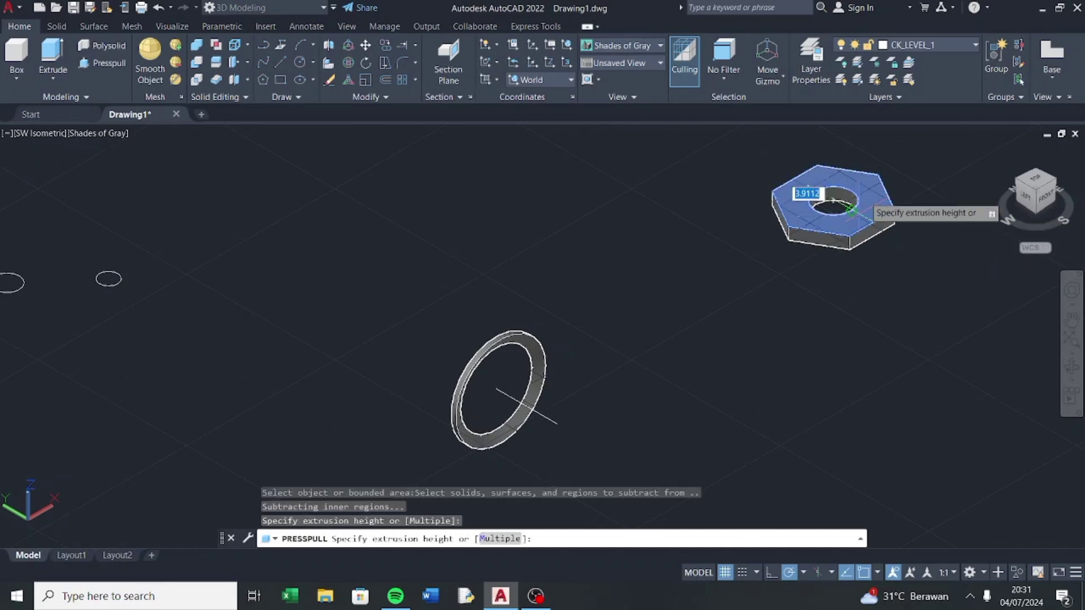
middle_drag(847, 210, 720, 297)
click(726, 278)
scroll(642, 343, down, 3)
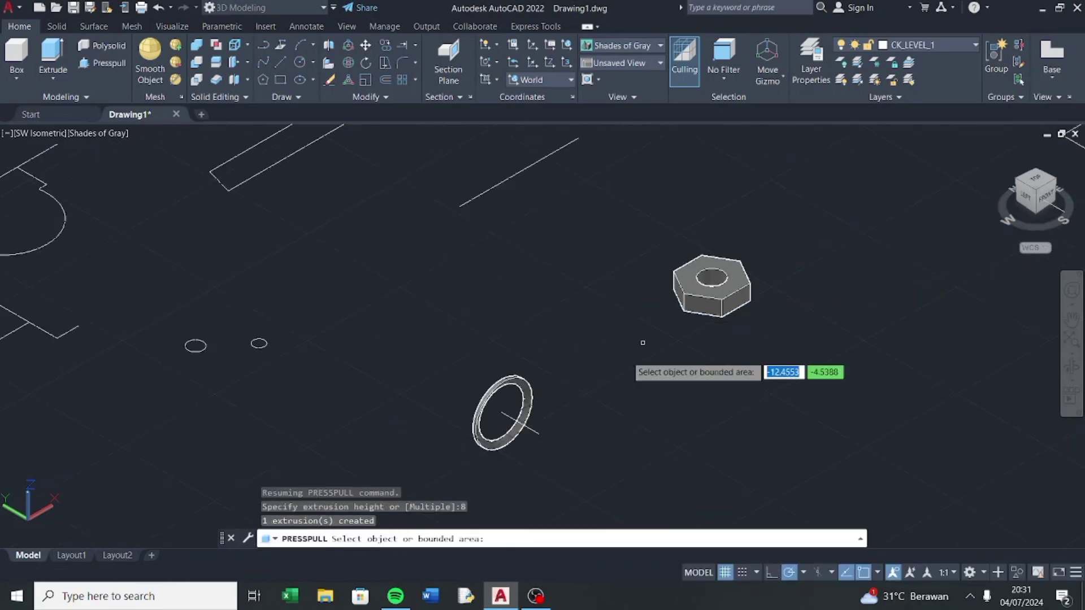
key(Return)
Step: Rotate the ring 90 degrees with the rotation gizmo so it lies flat
click(783, 75)
click(791, 131)
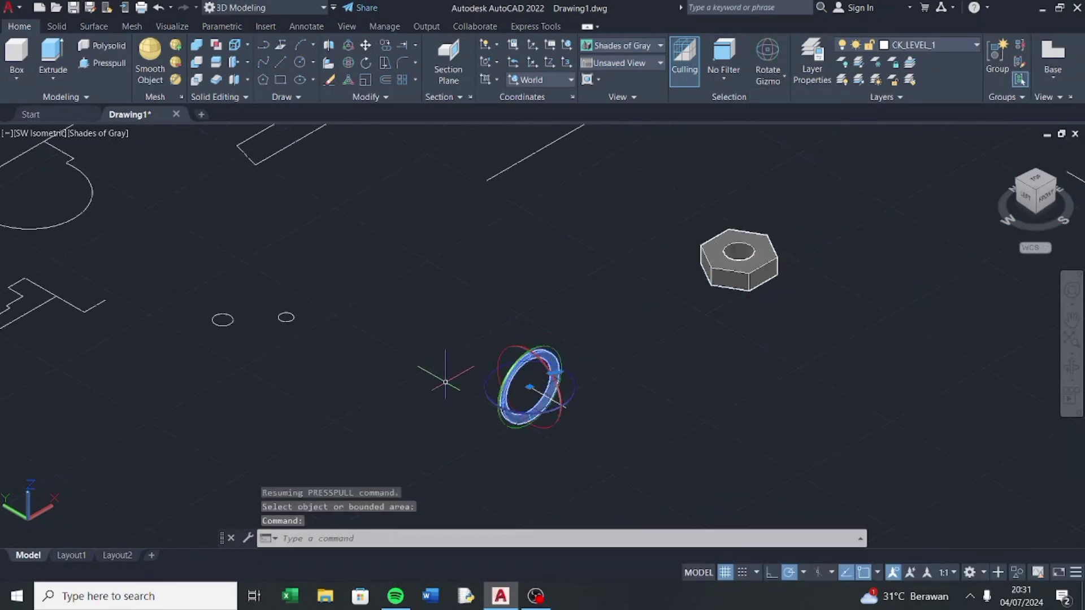
click(505, 357)
text(90)
key(Return)
scroll(508, 373, up, 3)
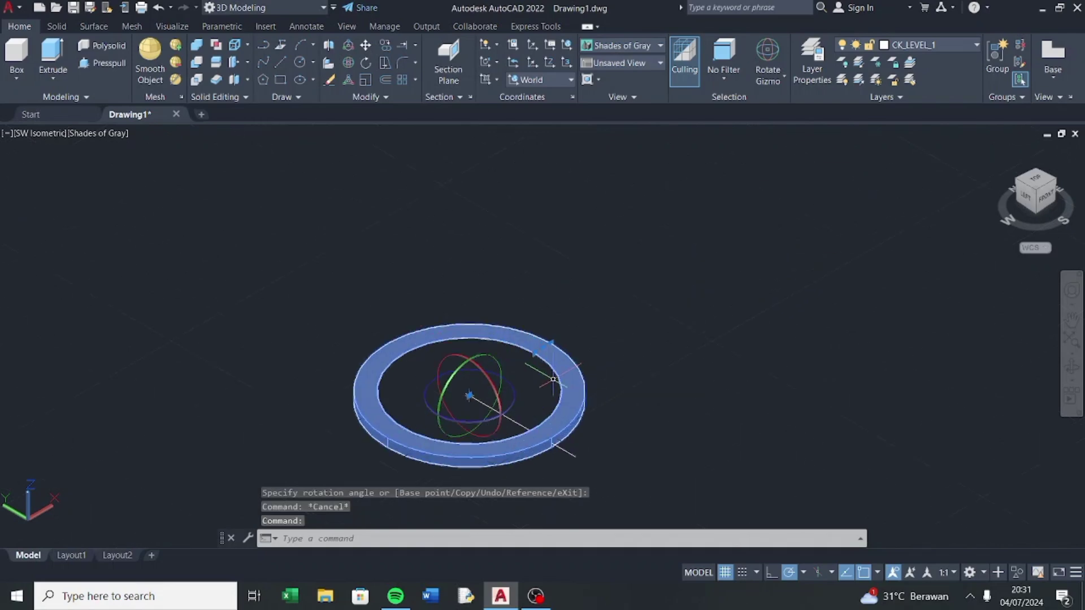
Step: Move the ring from its centre onto the hexagonal nut
text(m)
key(Return)
click(469, 391)
middle_drag(654, 303, 737, 226)
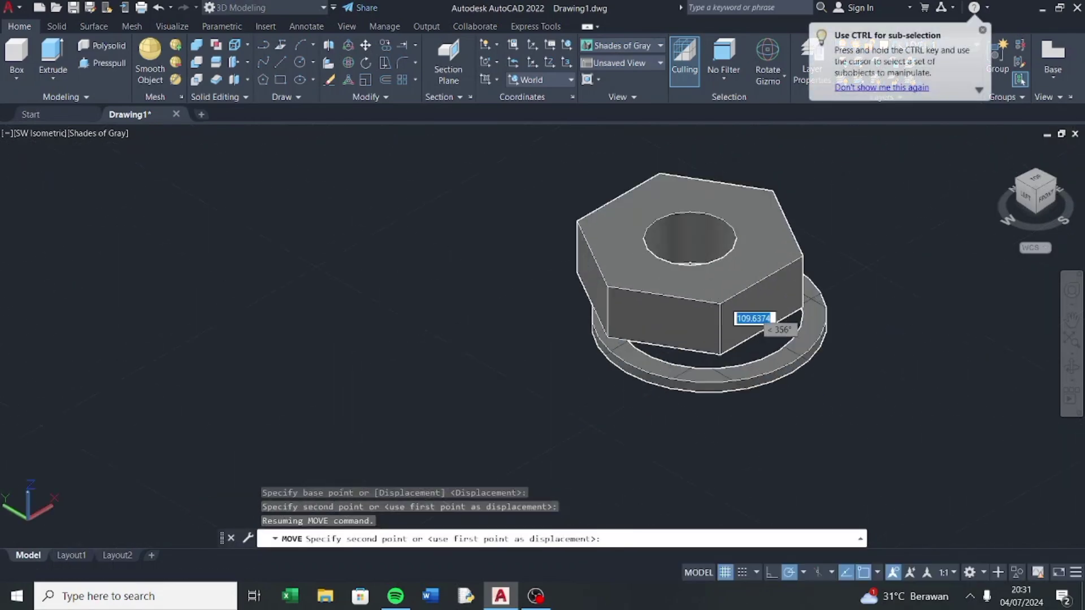
click(673, 212)
Step: Subtract the ring from the nut, then undo that subtraction
text(su)
key(Return)
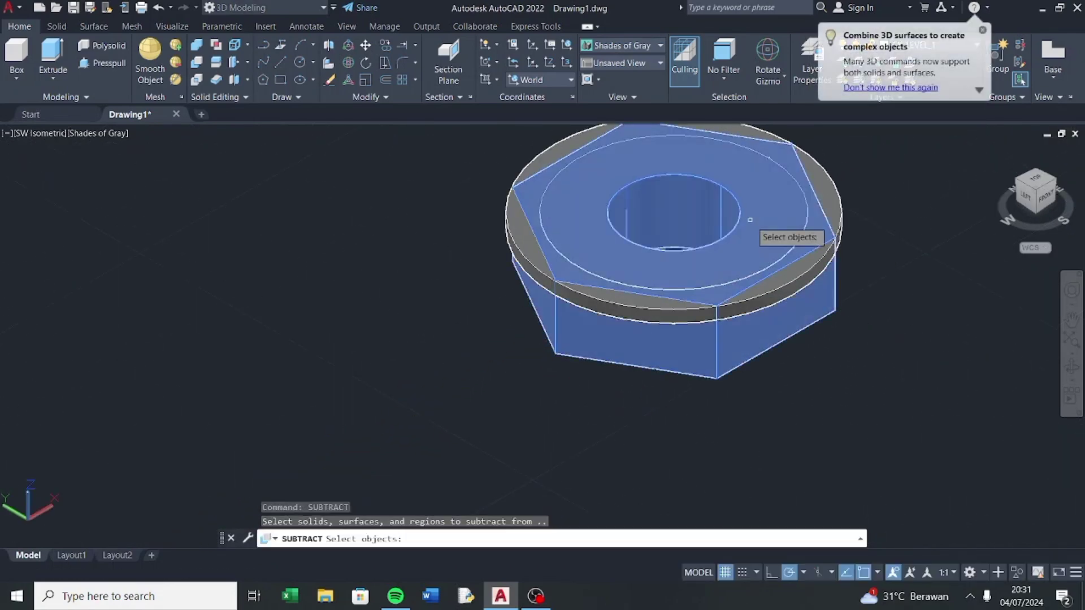
click(763, 235)
key(Return)
click(843, 176)
click(861, 208)
key(Return)
scroll(848, 220, down, 5)
scroll(734, 265, down, 3)
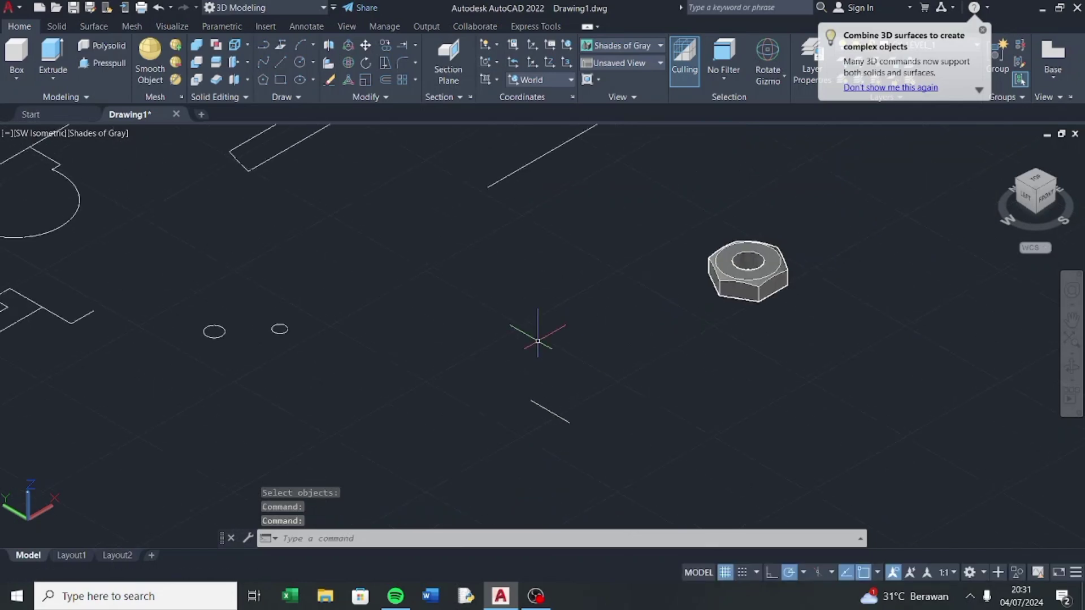
middle_drag(502, 349, 556, 316)
key(ctrl+z)
key(ctrl+z)
key(ctrl+z)
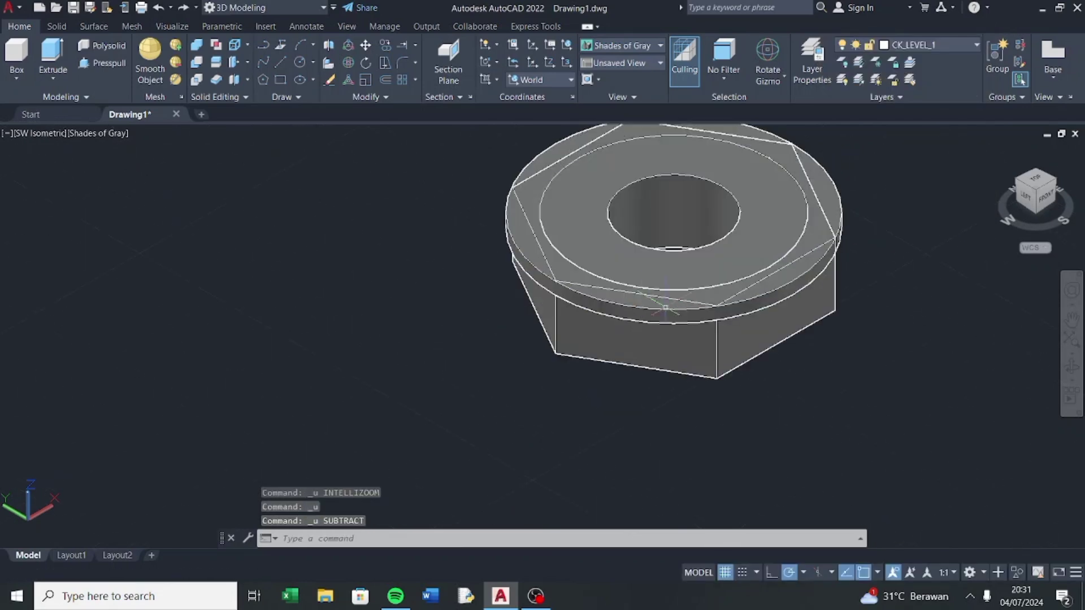
Step: Mirror the ring across the XY plane through the nut, keeping the original
text(mi)
key(Return)
click(657, 313)
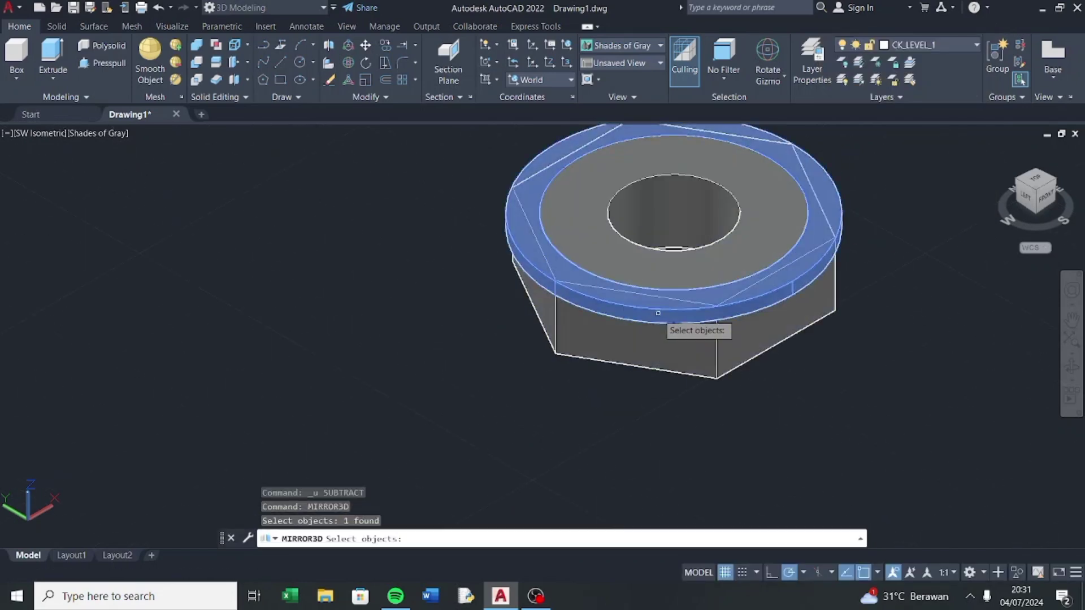
key(Return)
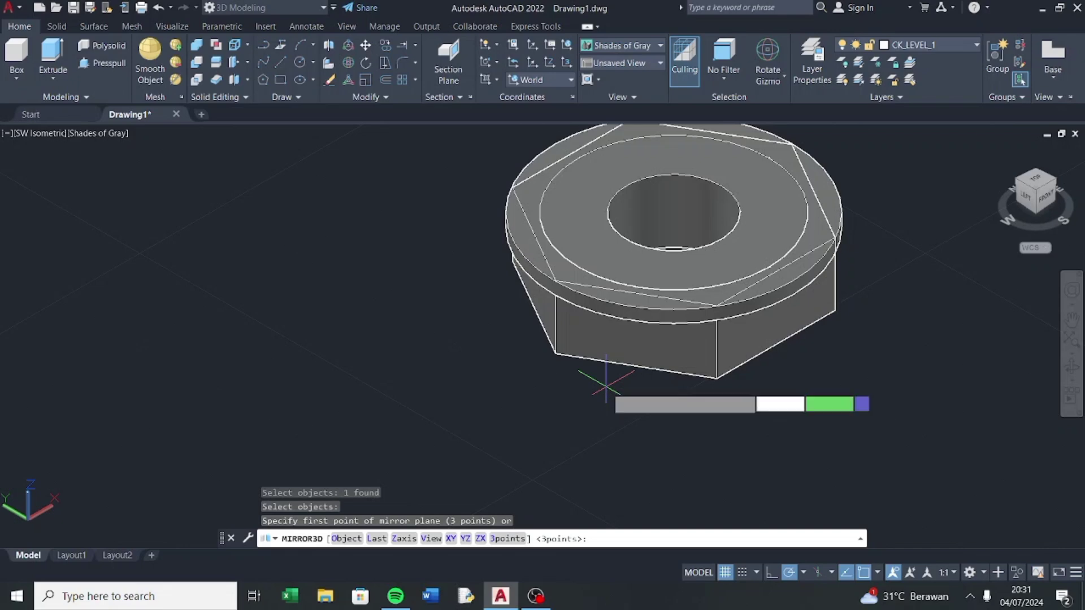
scroll(605, 384, up, 5)
text(xy)
key(Return)
click(523, 248)
key(Return)
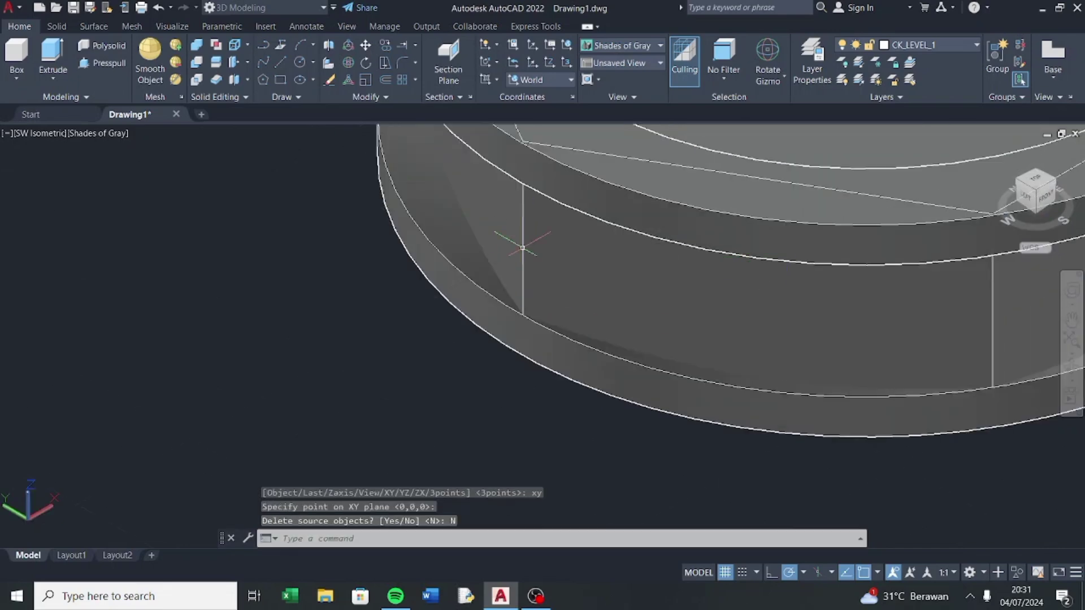
Step: Subtract both rings from the hex nut to chamfer top and bottom
text(su)
key(Return)
click(588, 283)
scroll(622, 288, down, 5)
key(Return)
click(569, 271)
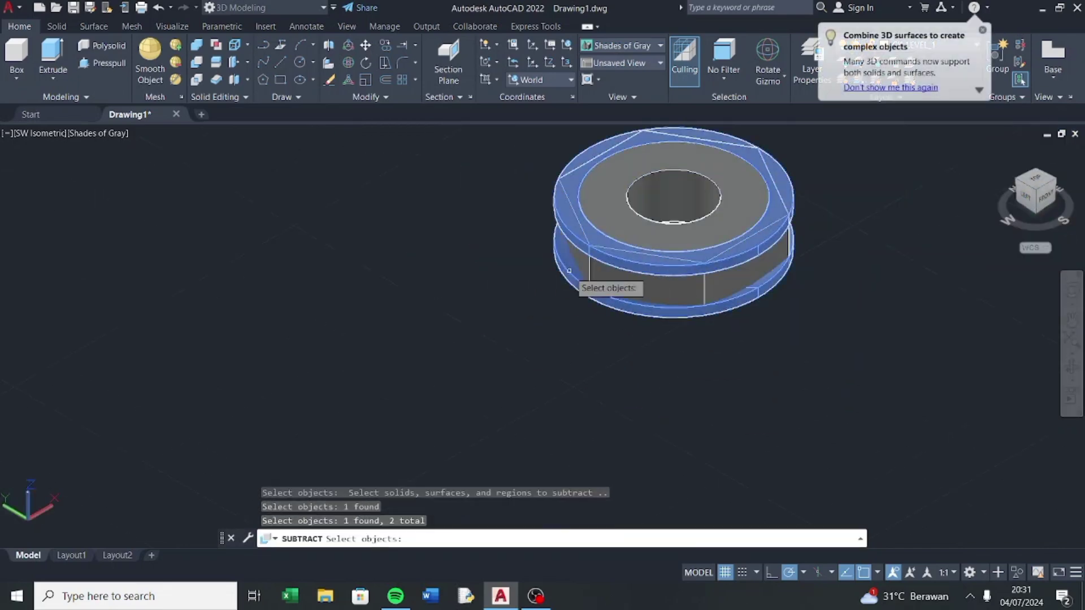
key(Return)
Step: Move the finished nut up and to the right, away from the outline
scroll(575, 339, down, 3)
click(588, 300)
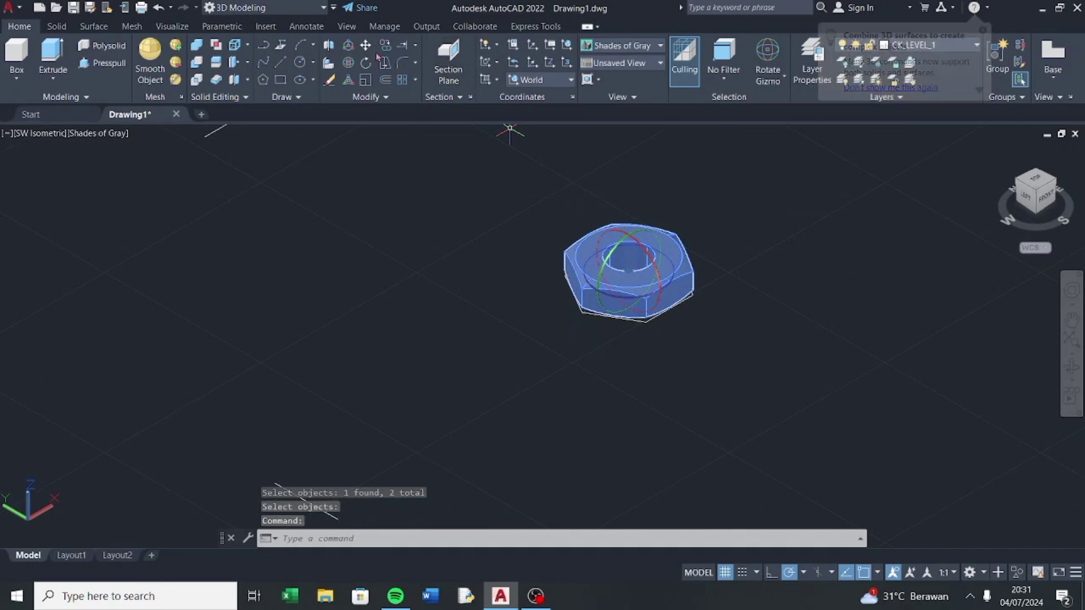
key(m)
key(Return)
click(628, 263)
click(834, 223)
scroll(644, 305, down, 3)
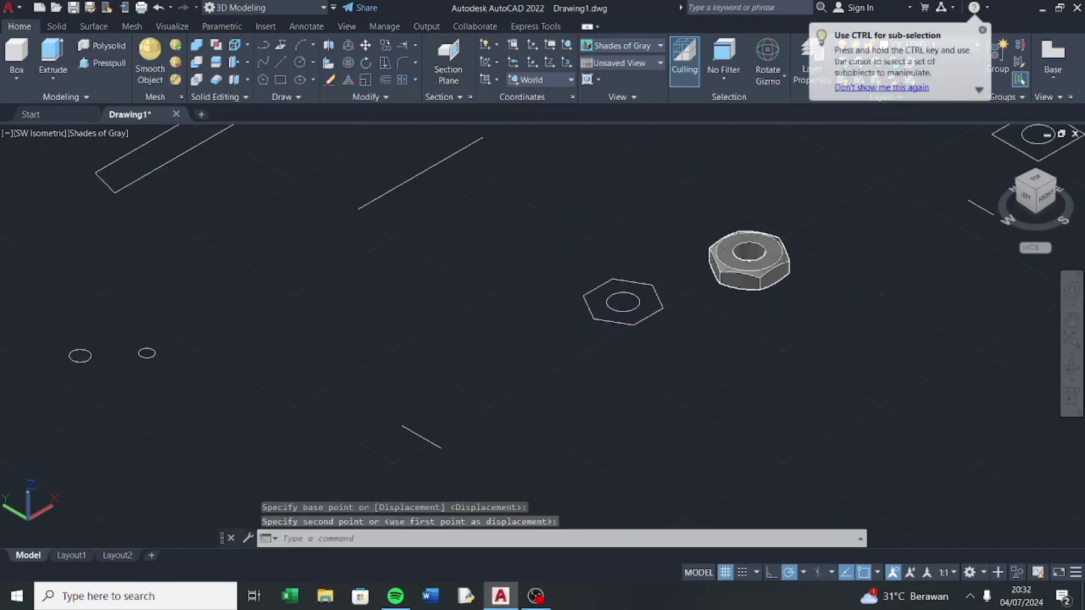
middle_drag(542, 339, 802, 178)
Step: Draw the first triangle sides, 15.1 and 2.5 long, from the long line's endpoint
key(Return)
click(624, 305)
key(Escape)
scroll(621, 297, up, 3)
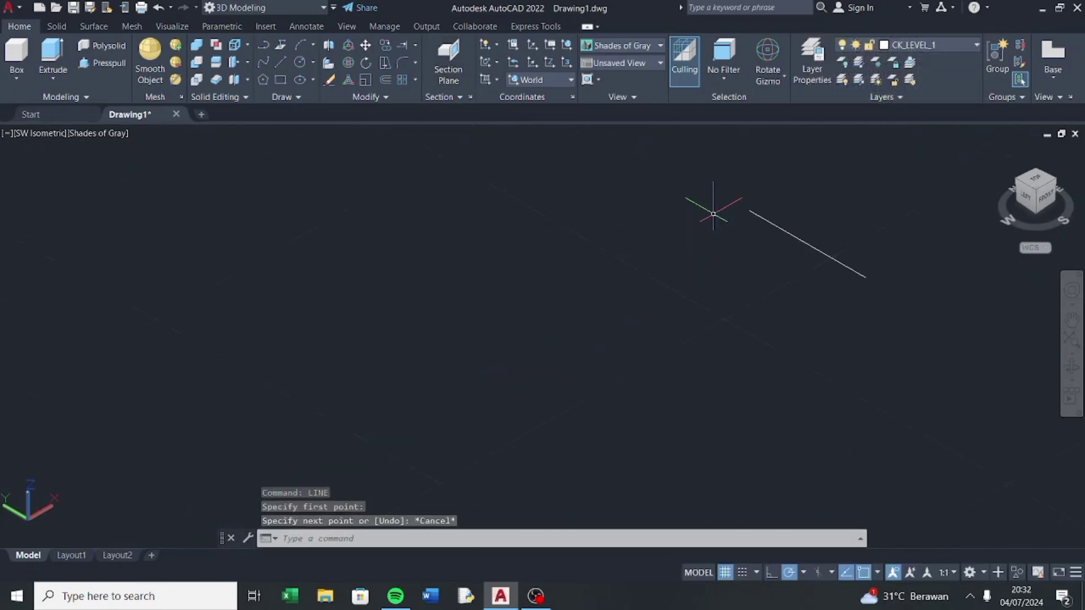
text(l)
key(Return)
click(635, 286)
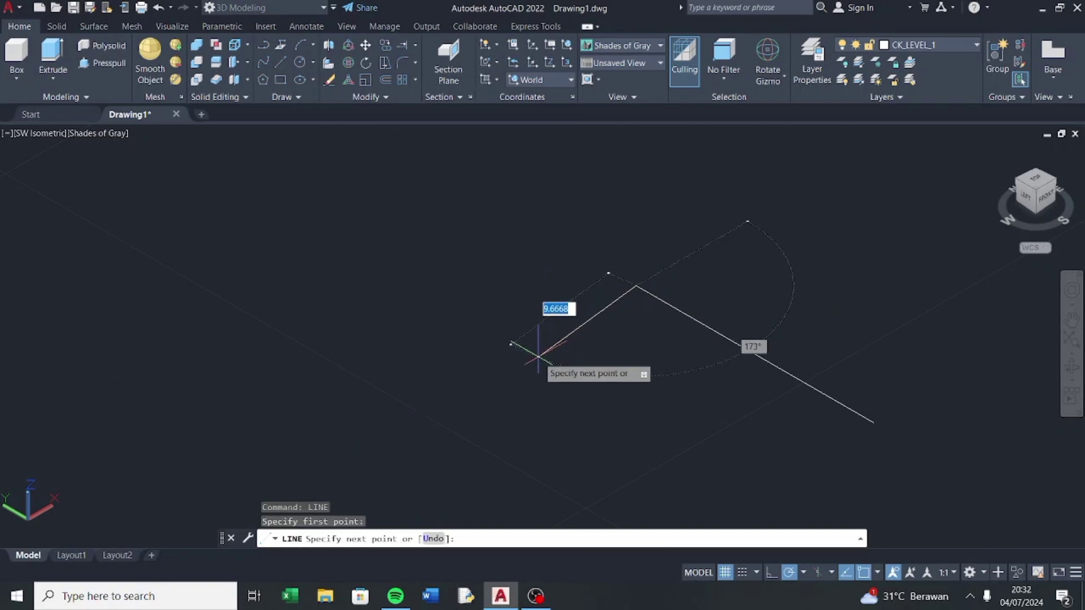
text(15.)
key(Return)
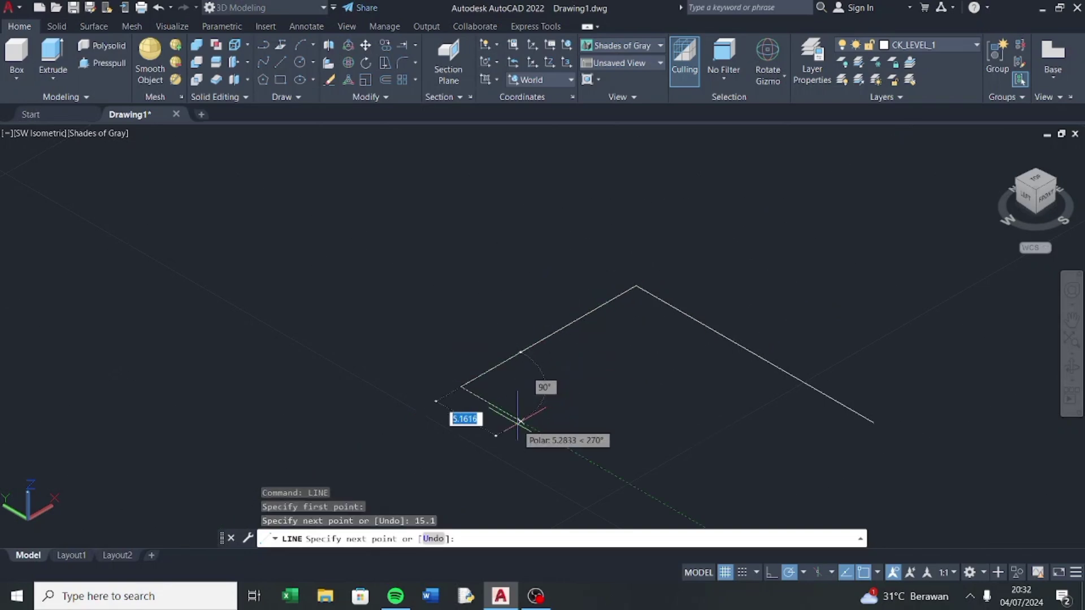
key(Return)
key(Return)
Step: Close the triangle's third side and erase the long construction line
scroll(359, 382, up, 3)
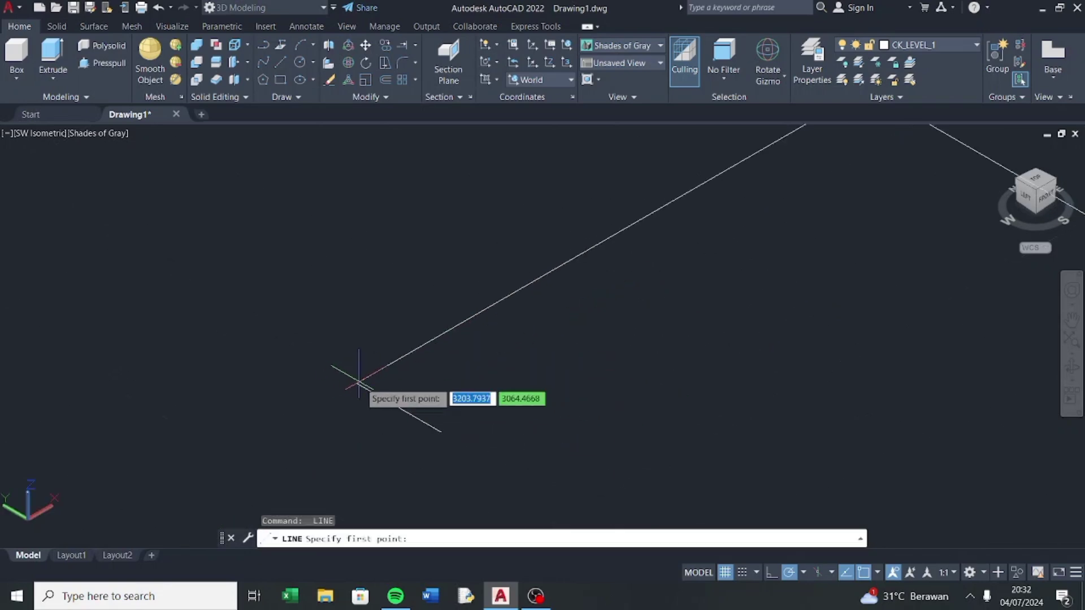
click(526, 286)
click(441, 432)
key(Escape)
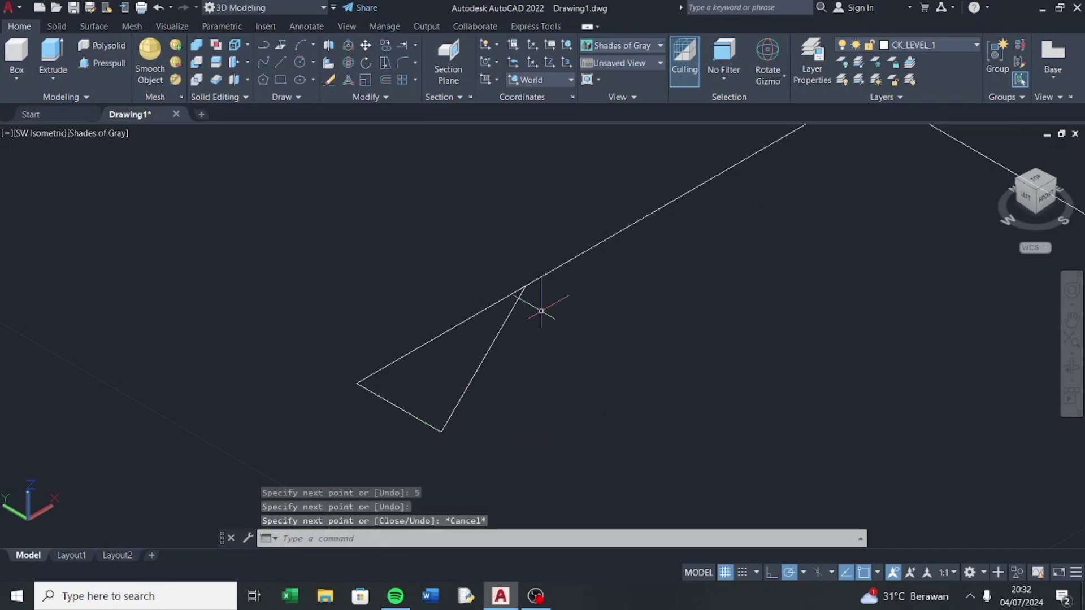
mouse_move(537, 307)
mouse_down()
mouse_move(589, 269)
mouse_move(358, 441)
mouse_up()
key(Delete)
Step: Join the triangle sides and revolve the profile 360° into a ring
text(j)
key(Return)
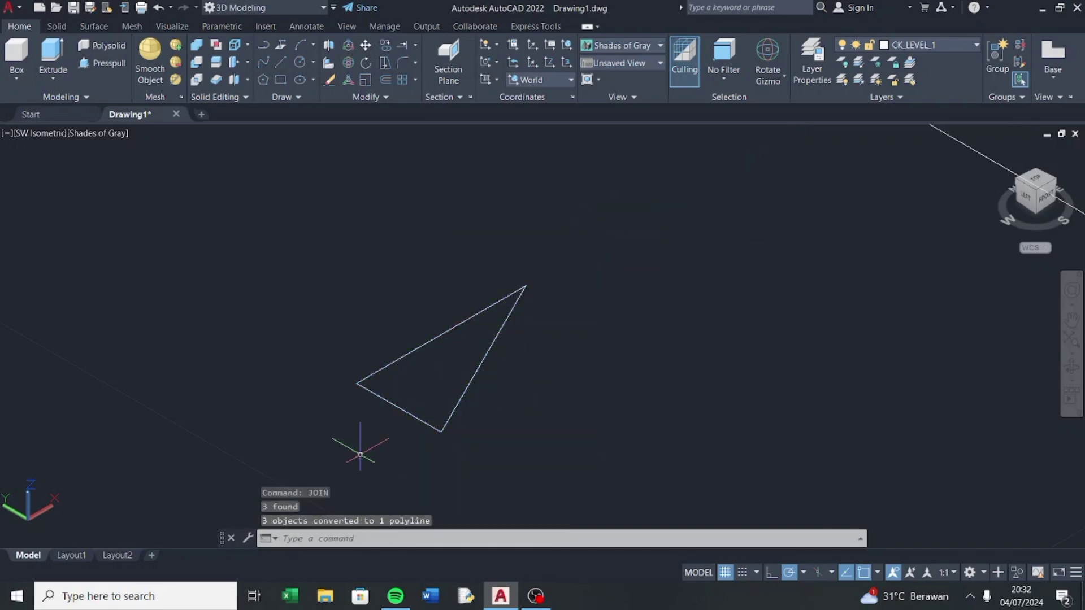
scroll(513, 322, down, 3)
drag(528, 295, 466, 404)
text(rev)
key(Return)
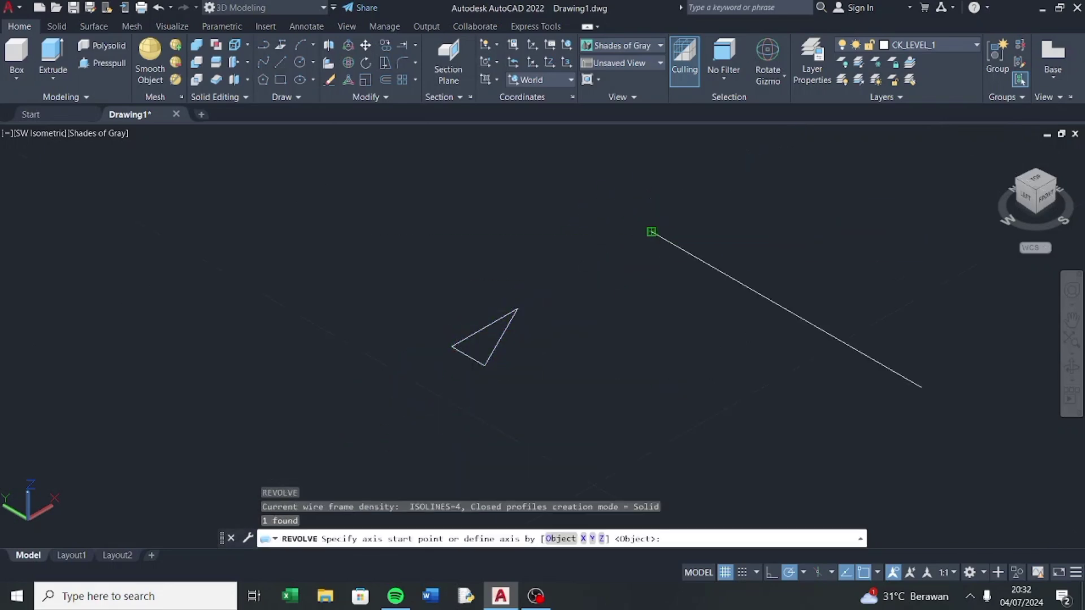
click(651, 231)
click(921, 388)
key(Return)
Step: Press-pull the hexagon region 12 units into the second nut
scroll(429, 452, down, 5)
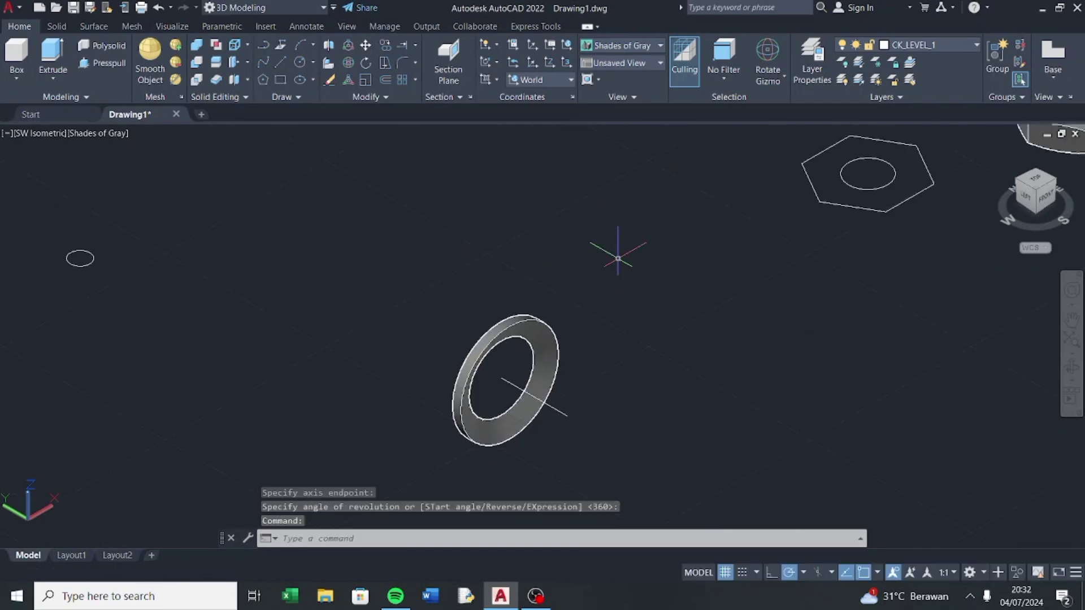
key(Escape)
text(pre)
key(Down)
key(Return)
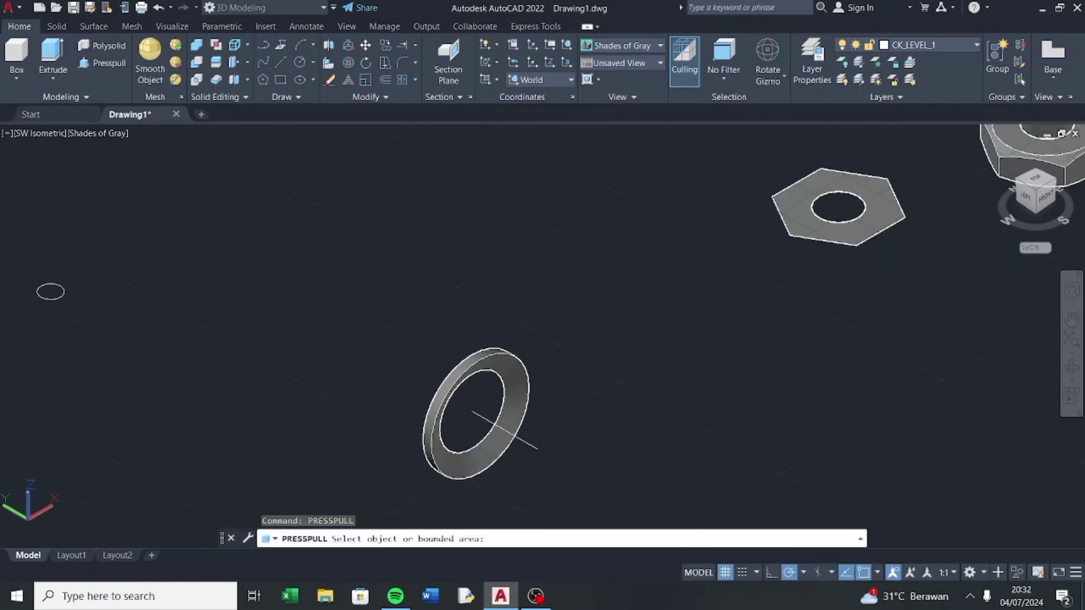
click(837, 175)
text(12)
key(Return)
Step: Rotate the ring 90 degrees about its rotation point
key(Return)
click(476, 414)
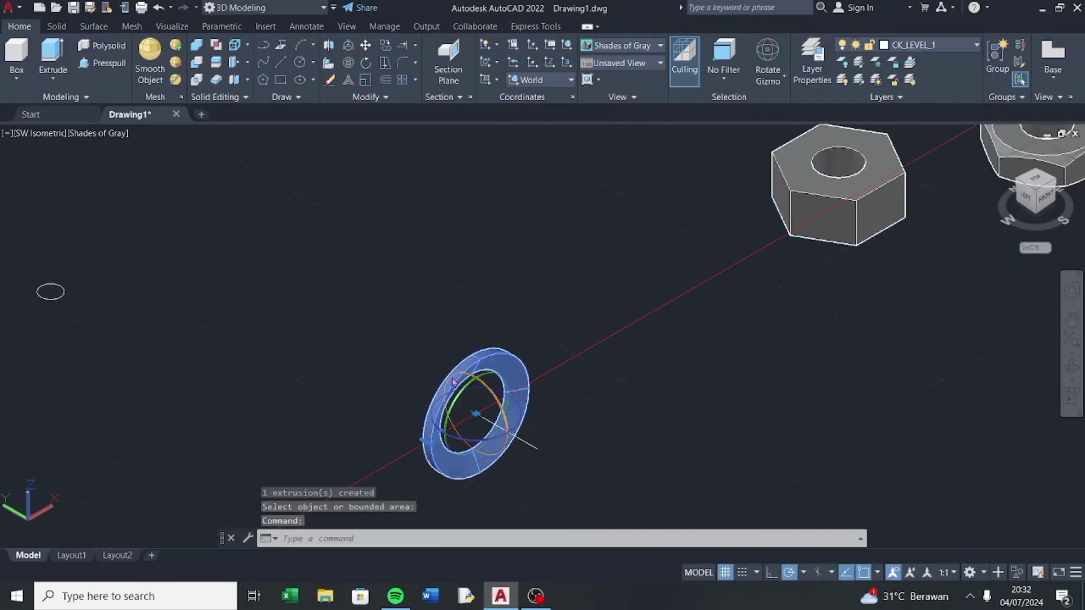
click(452, 382)
text(90)
key(Return)
text(m)
Step: Move the ring from its centre onto the nut's top centre
key(Return)
click(539, 410)
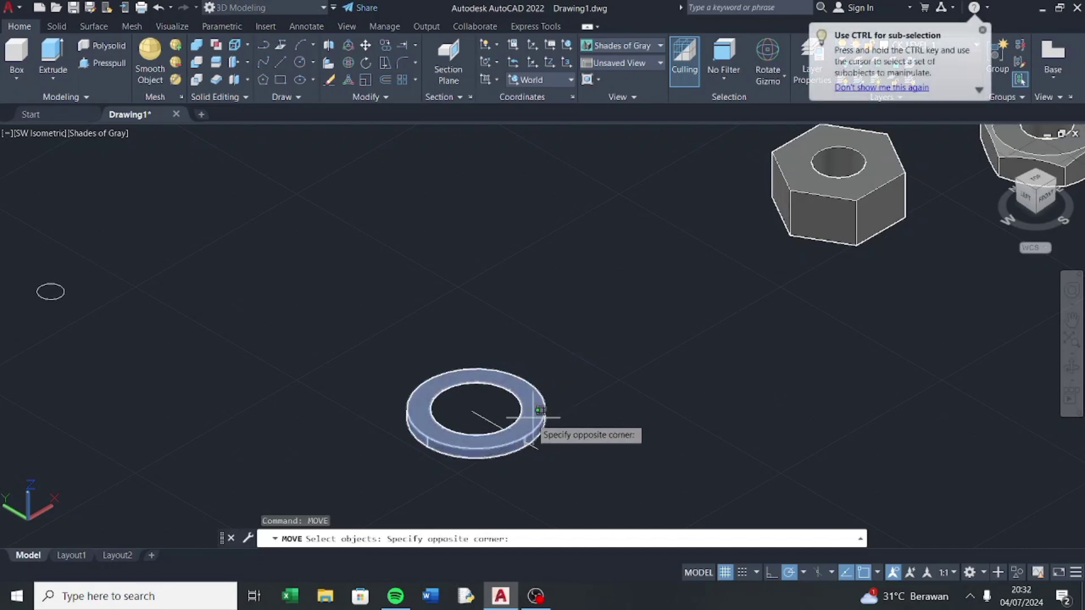
key(Return)
scroll(525, 423, up, 3)
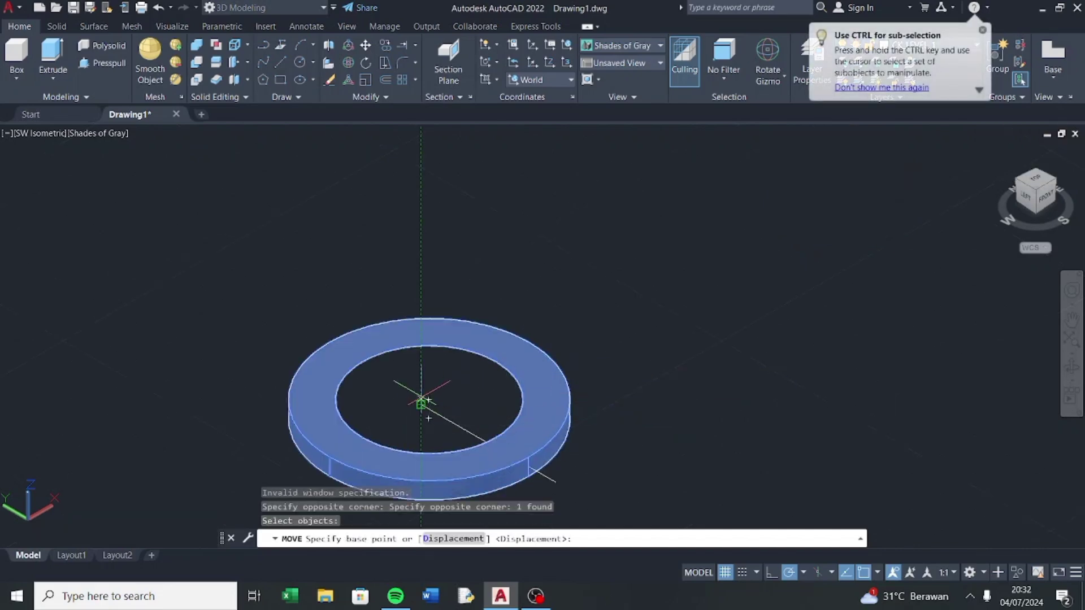
click(420, 403)
scroll(486, 362, down, 3)
scroll(604, 339, up, 3)
scroll(678, 311, up, 3)
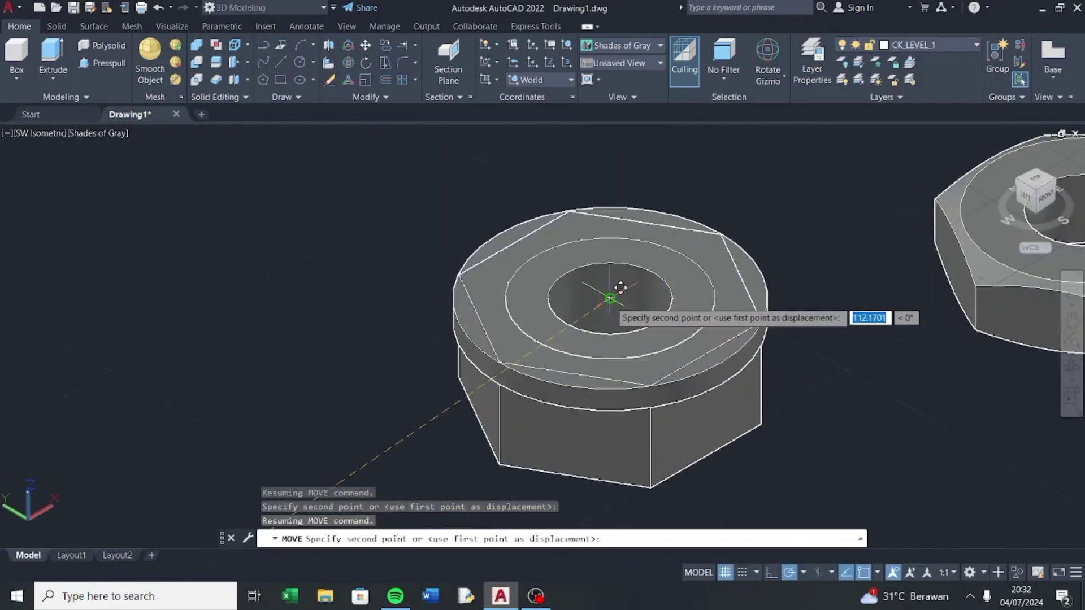
click(610, 298)
Step: Mirror the ring across the XY plane through the nut, keeping the original
key(Return)
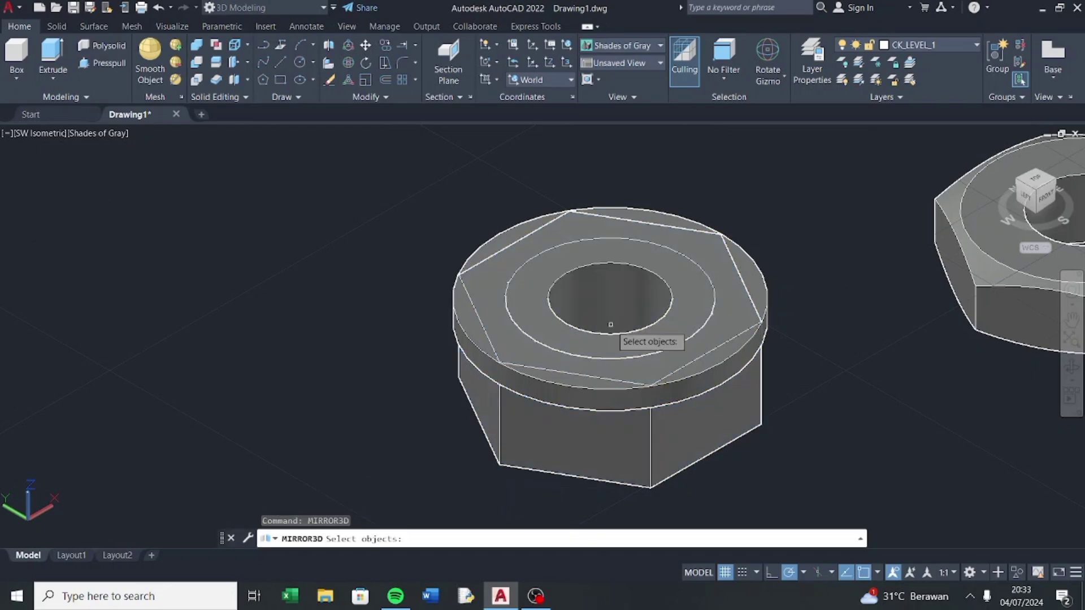
click(731, 294)
key(Return)
text(xy)
key(Return)
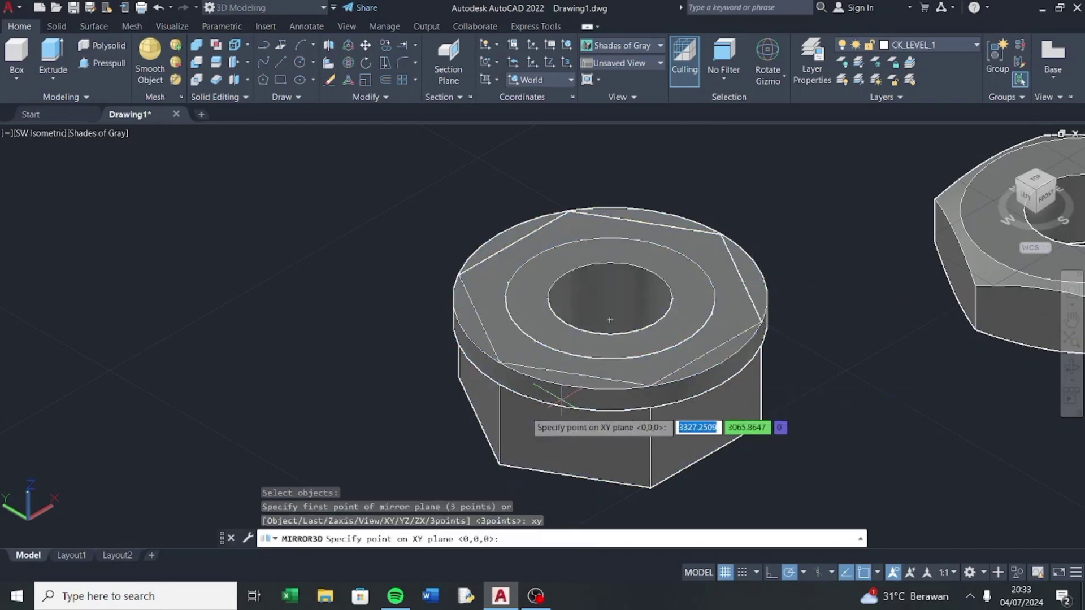
click(543, 414)
key(Return)
Step: Subtract both rings from the new nut to chamfer its edges
text(su)
key(Return)
click(582, 333)
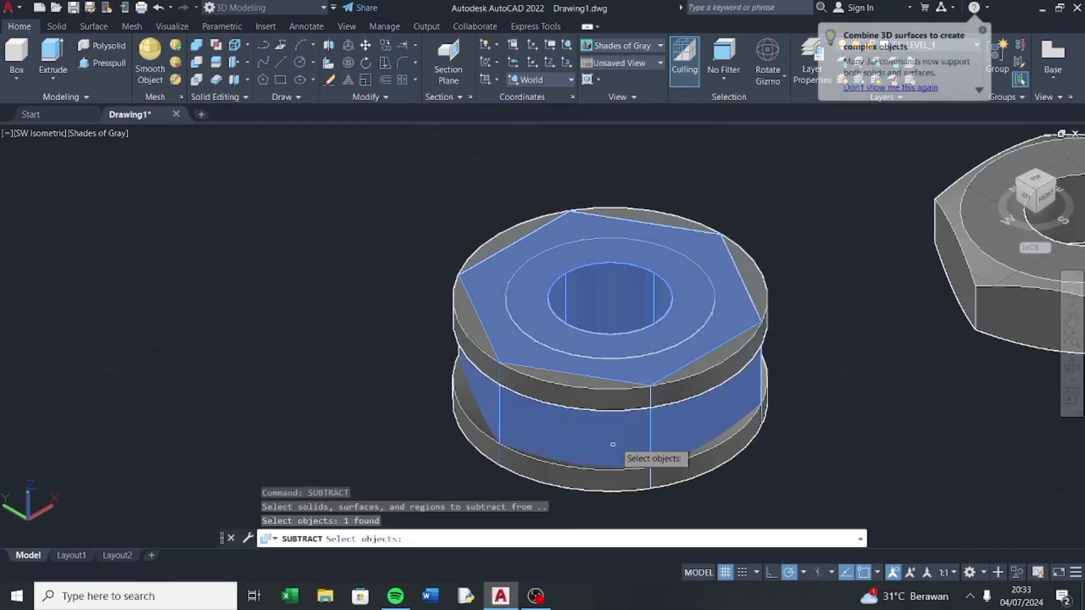
key(Return)
click(629, 469)
key(Return)
scroll(706, 327, down, 8)
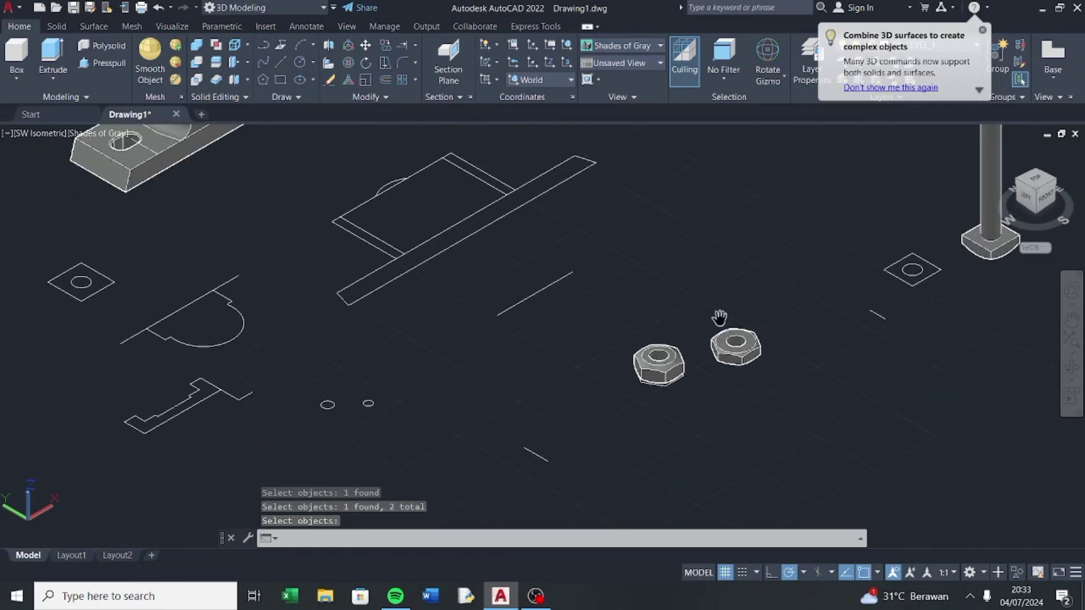
scroll(801, 308, down, 3)
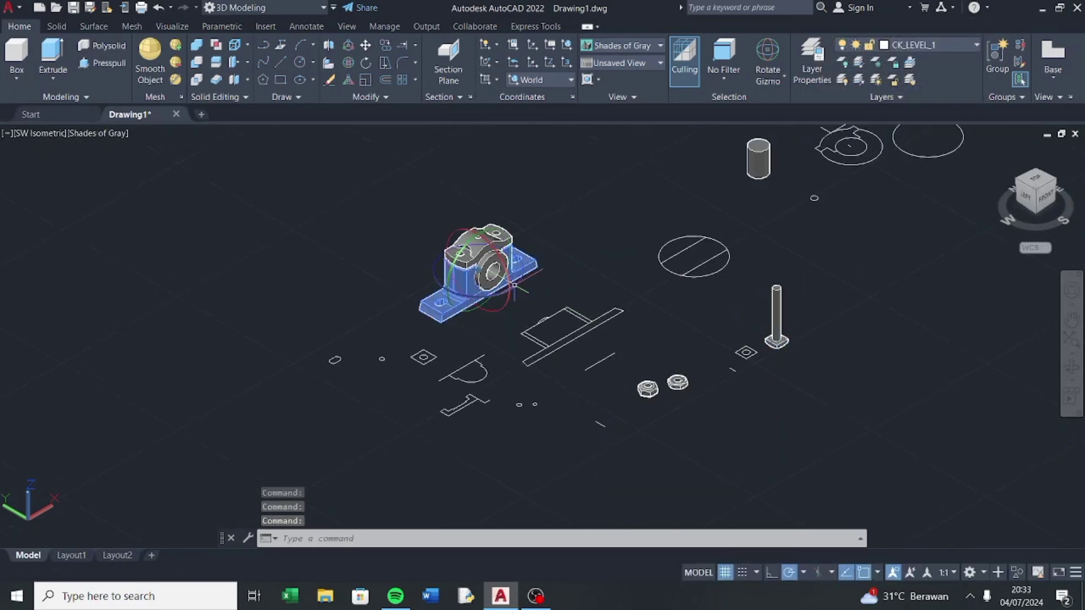
Step: Select the bolt for copying, using its head centre as base point
click(1033, 217)
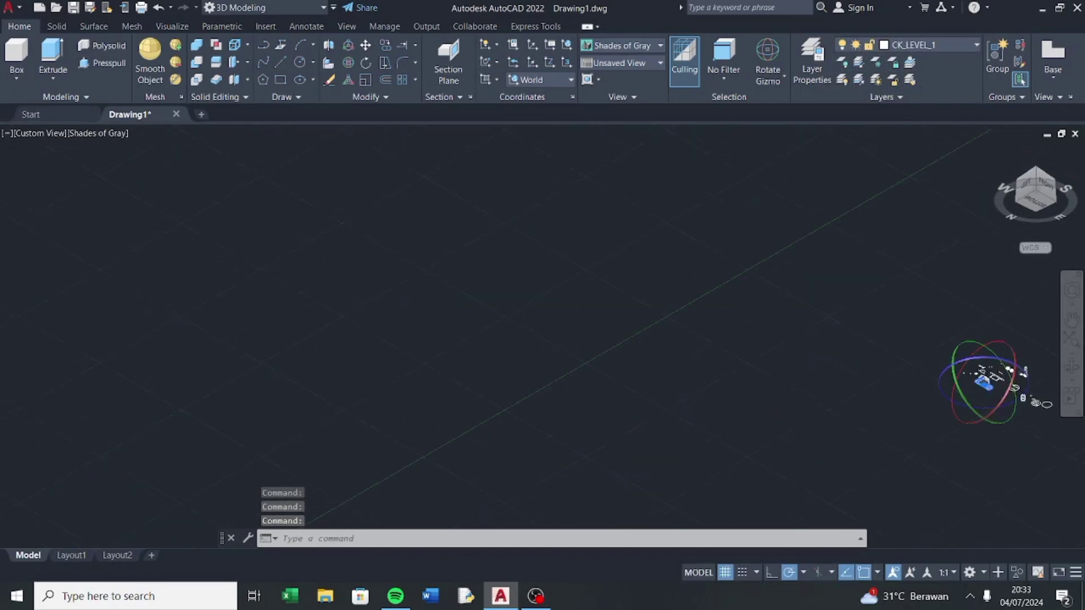
middle_drag(983, 266, 750, 261)
scroll(633, 258, up, 3)
scroll(632, 257, up, 3)
scroll(633, 257, up, 4)
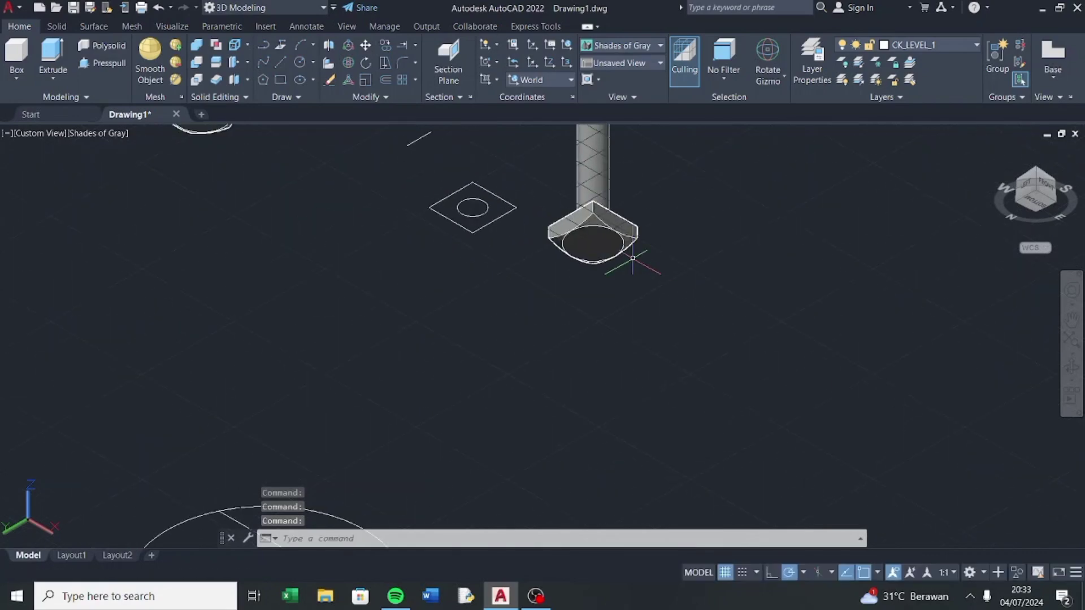
key(Escape)
click(607, 226)
click(385, 45)
scroll(579, 213, up, 2)
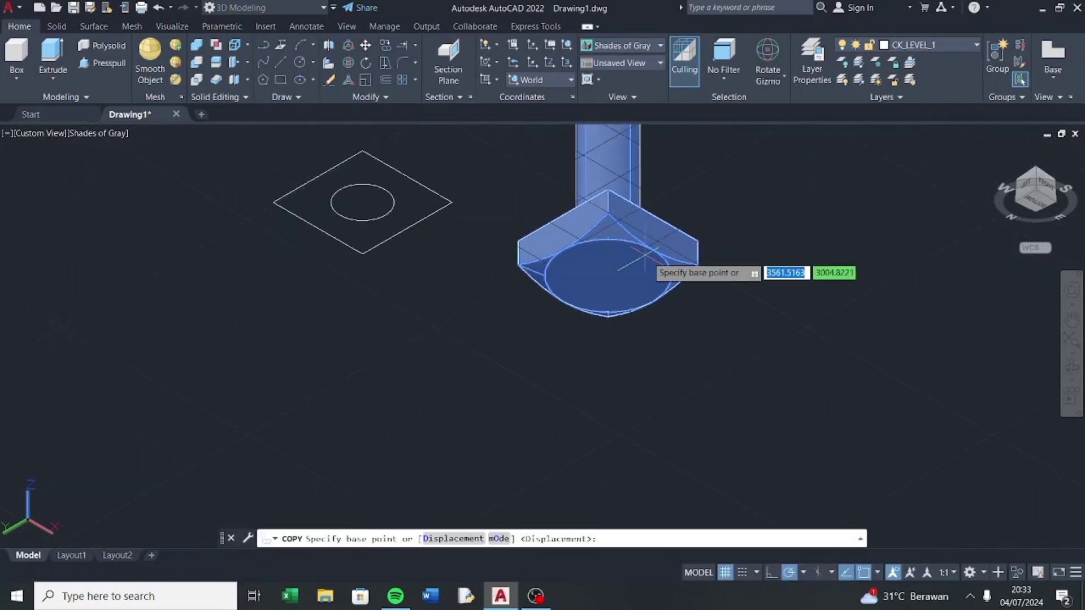
click(608, 276)
Step: Place the bolt copy in the second base pocket
scroll(607, 275, down, 5)
middle_drag(361, 441, 443, 247)
scroll(444, 247, up, 5)
scroll(544, 222, up, 4)
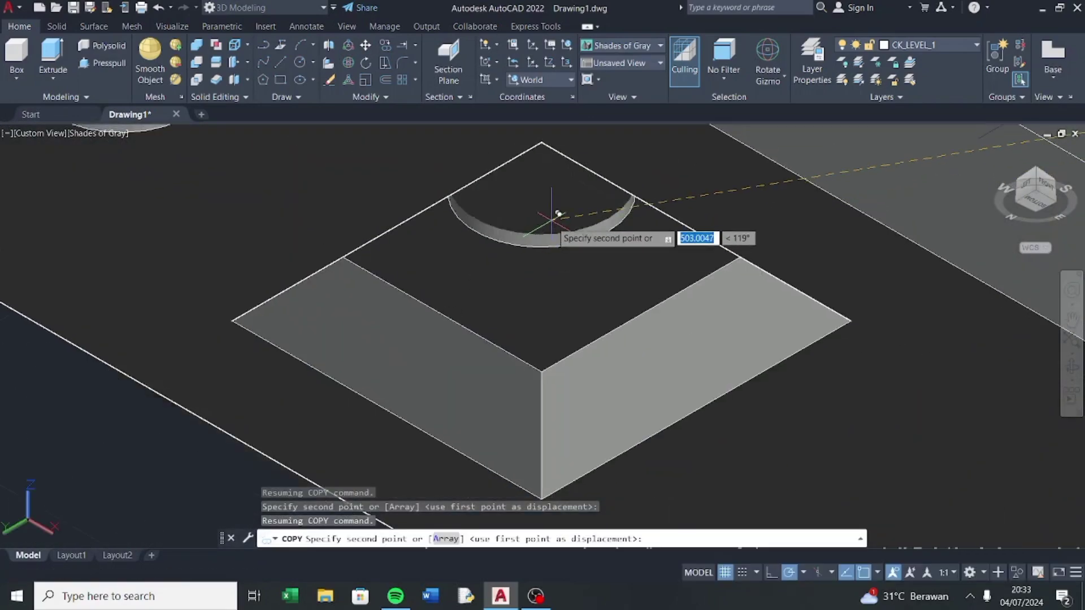
click(542, 189)
scroll(543, 189, down, 4)
middle_drag(728, 277, 658, 396)
scroll(668, 385, up, 4)
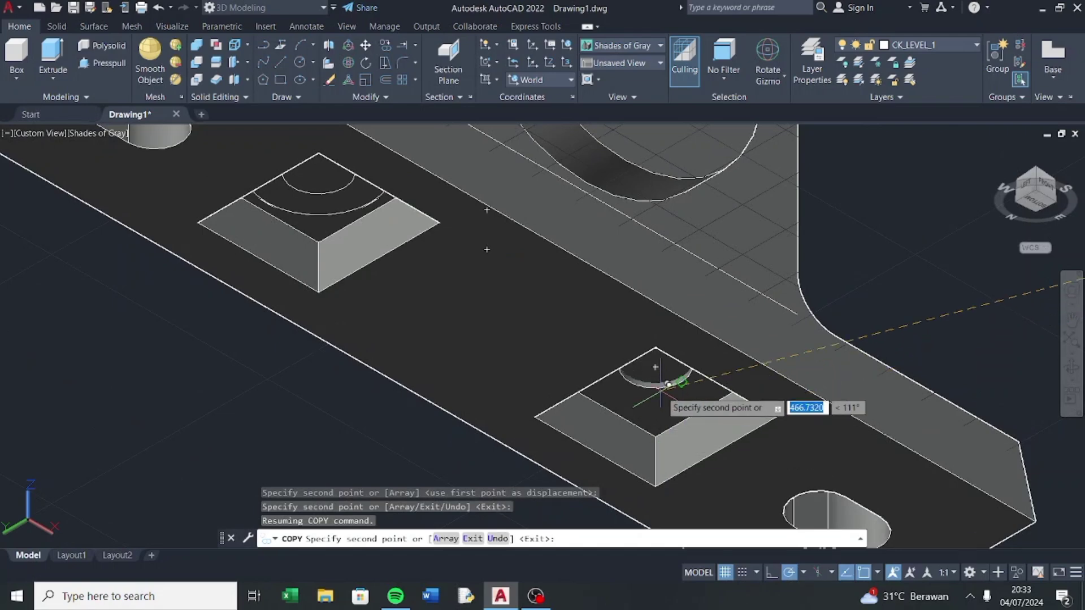
key(Escape)
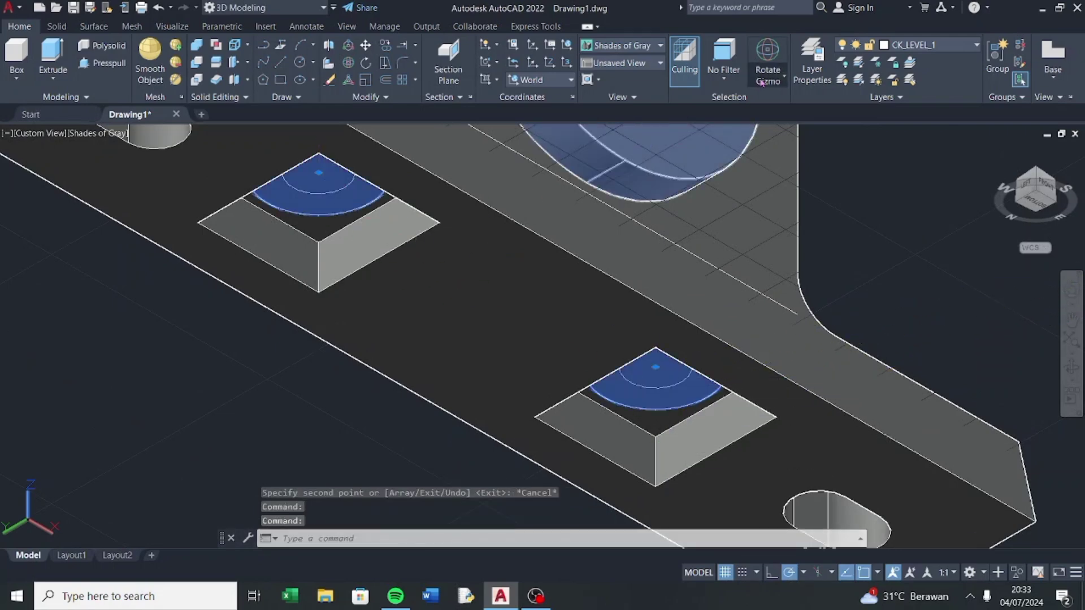
Step: Switch to the Move gizmo and grab the bolts' vertical axis
click(784, 76)
click(802, 108)
scroll(631, 306, down, 5)
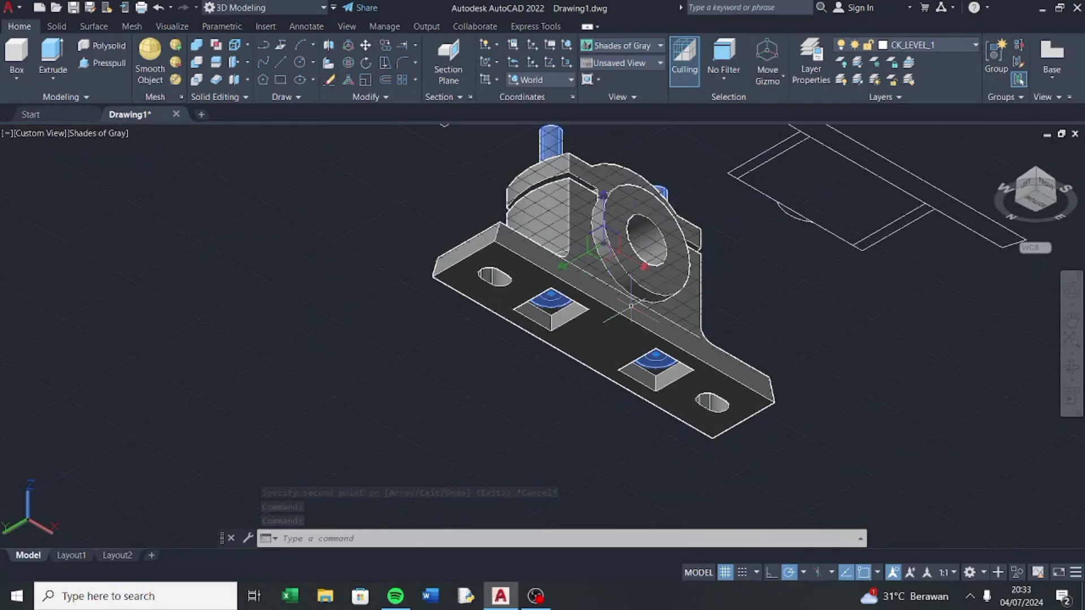
click(605, 193)
Step: Finish lowering the bolts 8 units and switch to SW Isometric view
key(Return)
key(Escape)
scroll(613, 279, down, 5)
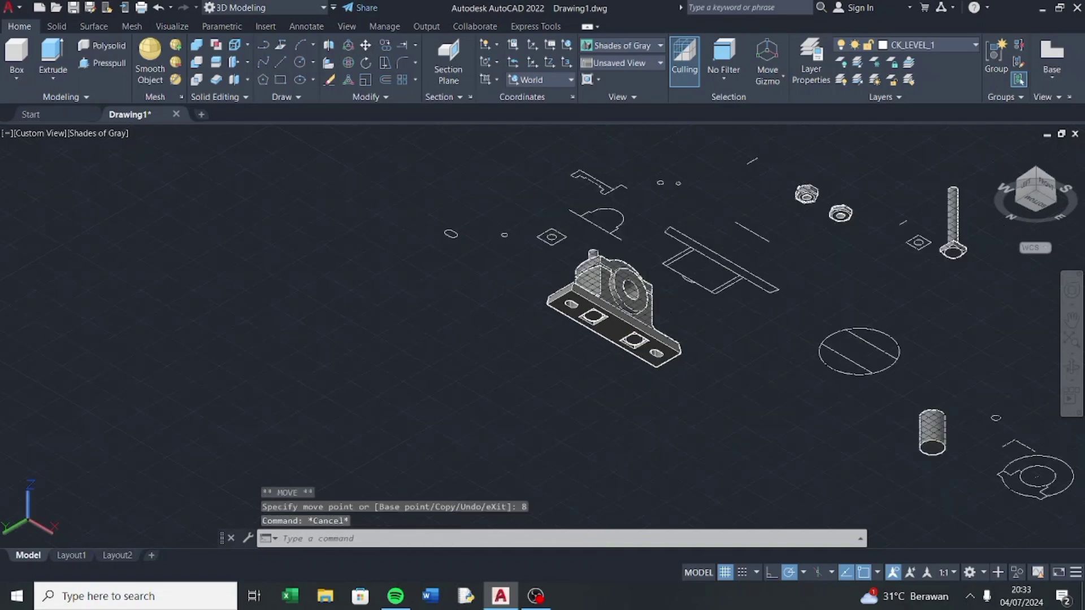
middle_drag(1062, 305, 809, 242)
drag(809, 242, 832, 429)
key(Escape)
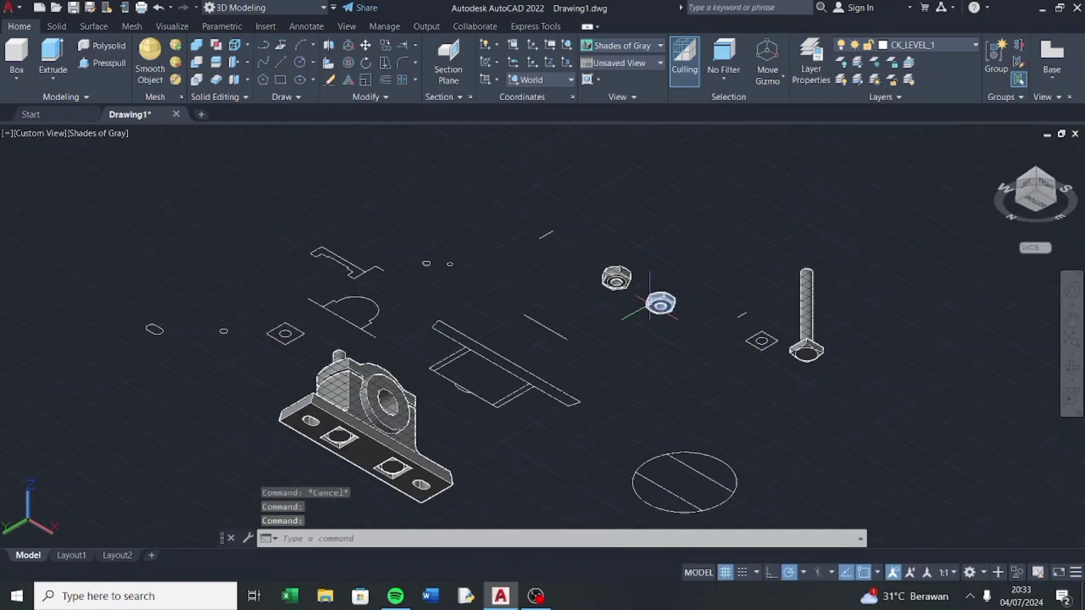
click(1037, 173)
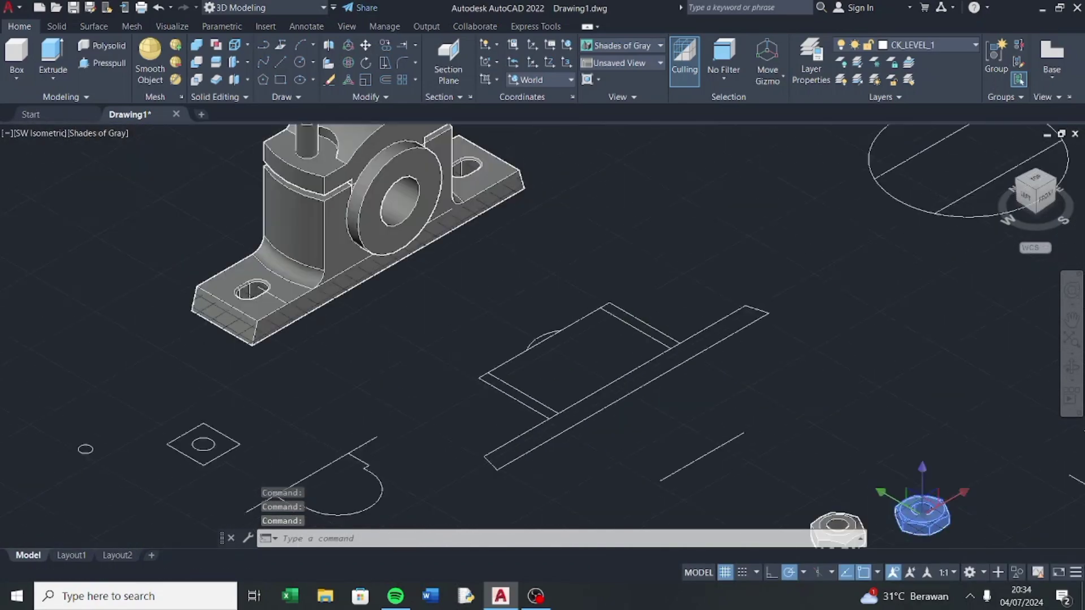
Step: Copy the hex nut onto the top of the first bolt
scroll(655, 364, up, 6)
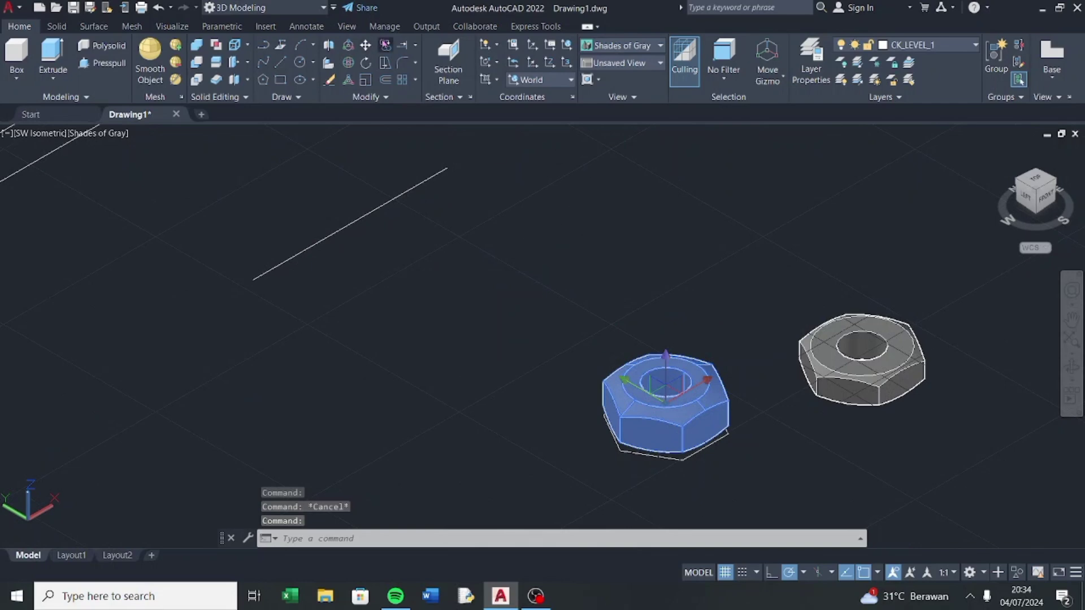
text(co)
key(Return)
click(667, 442)
scroll(666, 442, down, 10)
scroll(635, 351, up, 10)
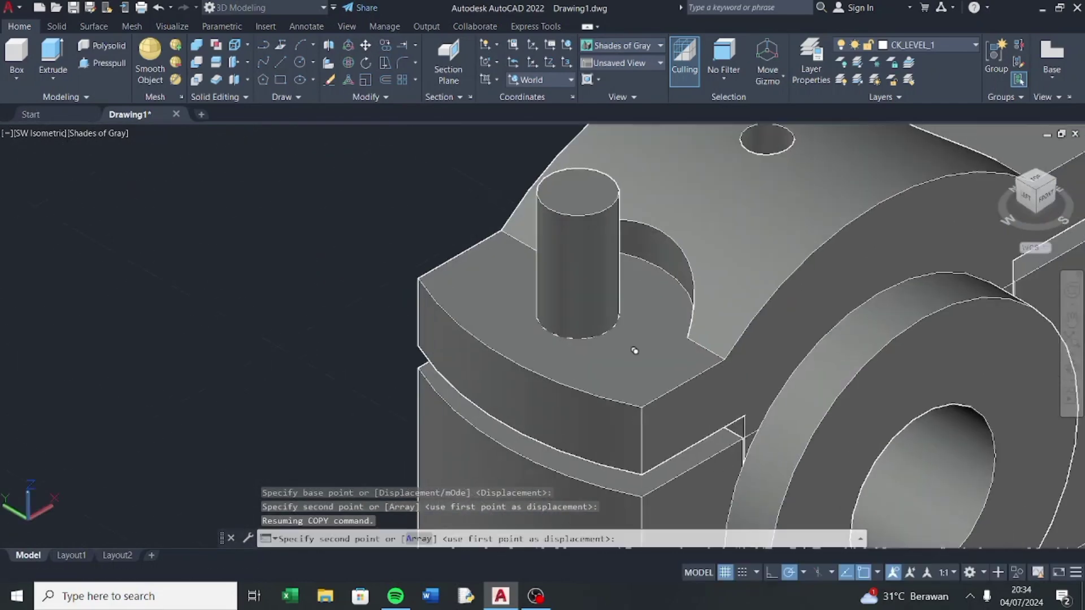
click(579, 316)
scroll(579, 317, down, 8)
scroll(633, 376, up, 6)
scroll(650, 350, up, 2)
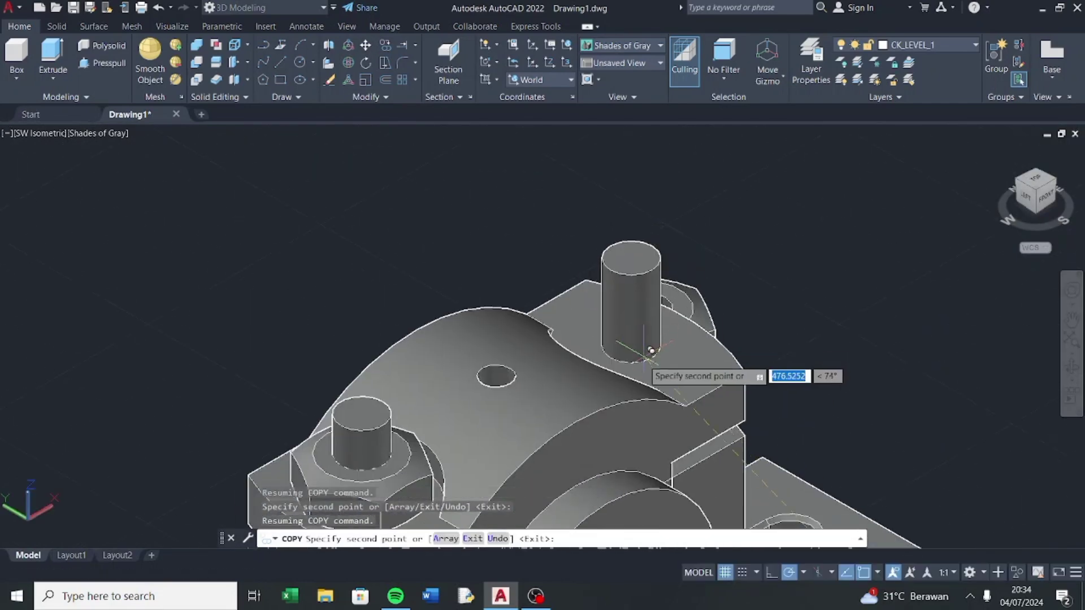
scroll(650, 351, down, 2)
scroll(651, 350, down, 4)
scroll(651, 350, down, 3)
key(Escape)
Step: Copy a hex nut onto the top of the second bolt
scroll(621, 305, up, 6)
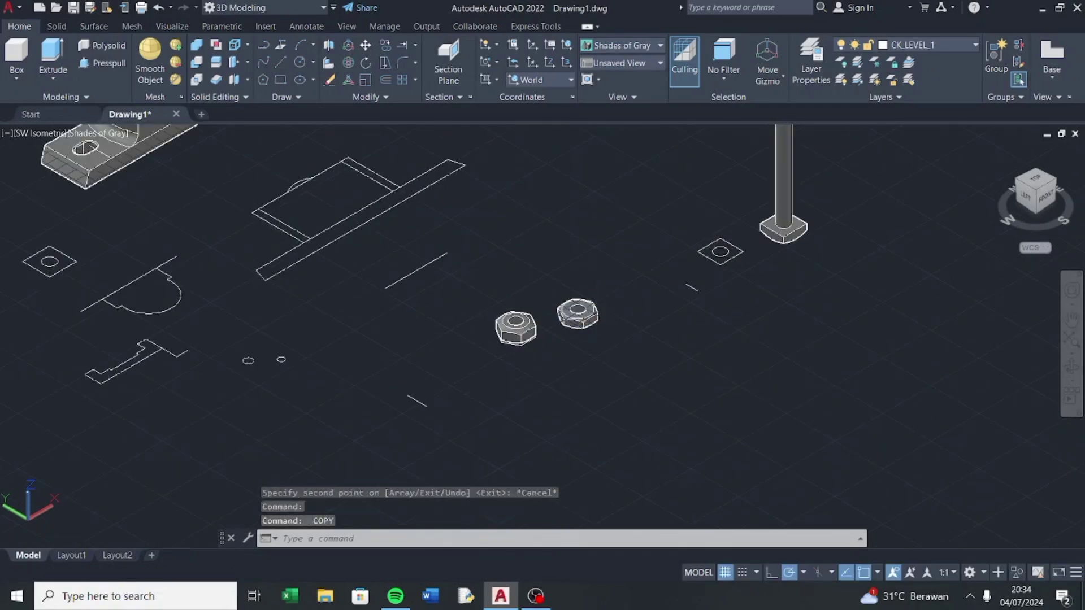
click(577, 314)
key(Return)
scroll(576, 305, up, 6)
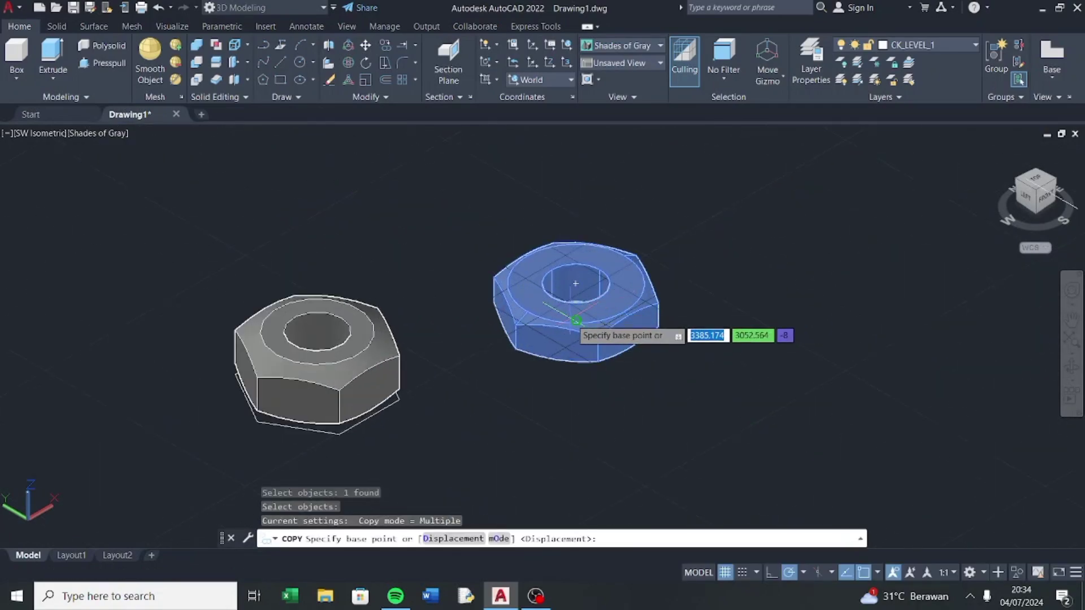
click(576, 320)
scroll(576, 320, down, 5)
scroll(542, 295, up, 3)
scroll(446, 294, up, 4)
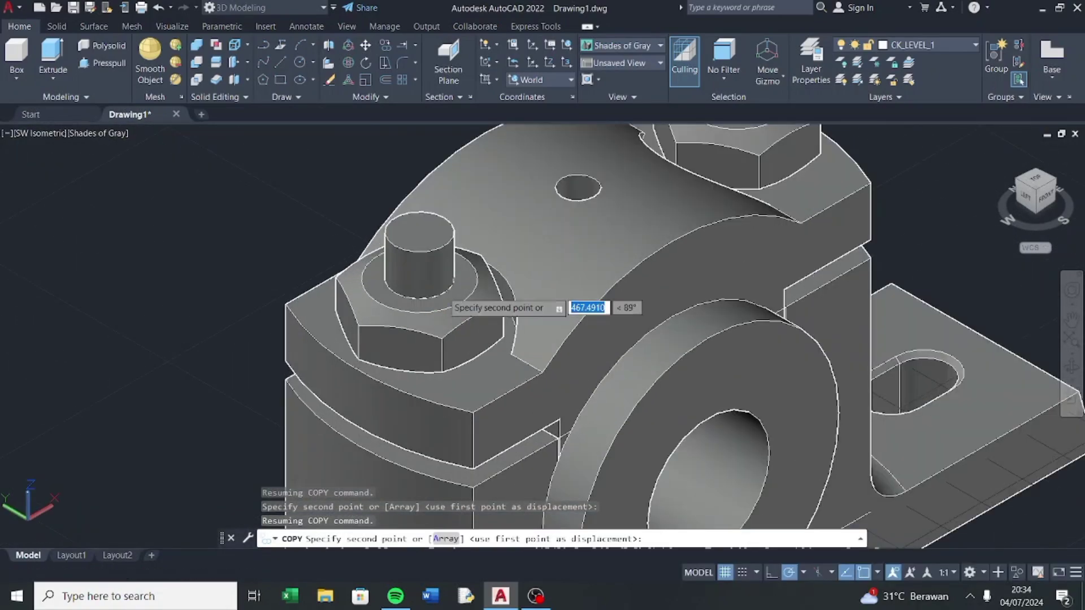
click(432, 283)
scroll(396, 277, down, 5)
scroll(486, 302, up, 3)
scroll(407, 311, up, 3)
scroll(384, 305, up, 2)
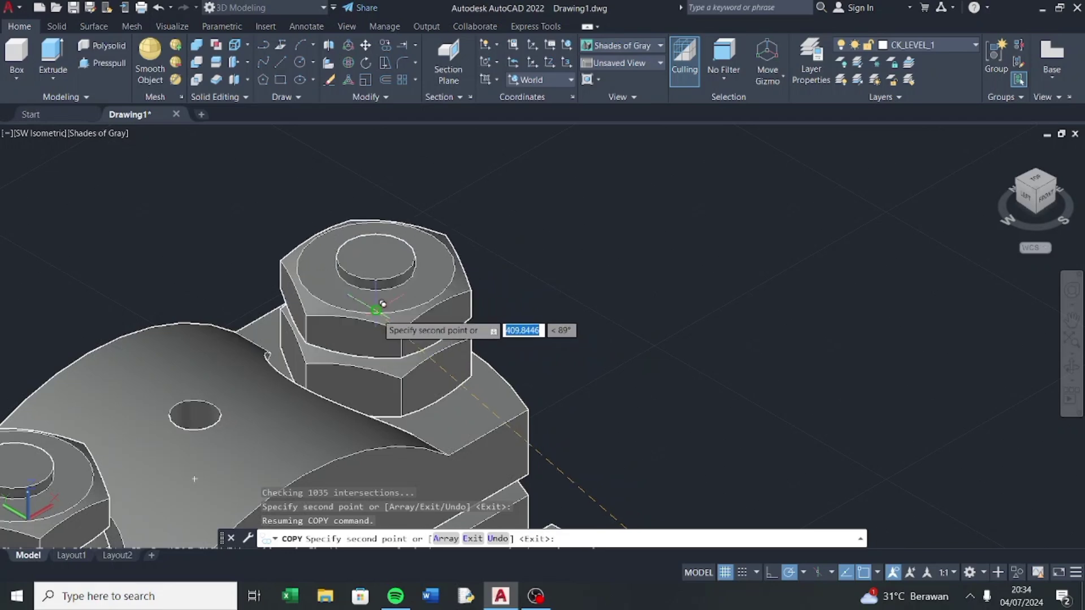
key(Escape)
scroll(621, 254, down, 5)
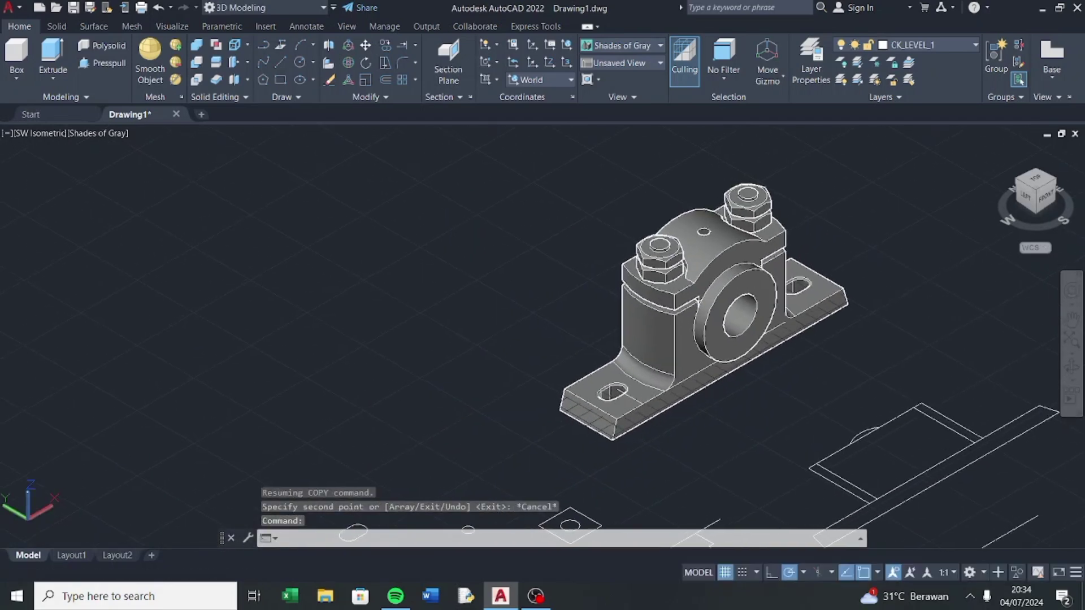
Step: Start a rectangle with its first corner beside the pillow block
key(Escape)
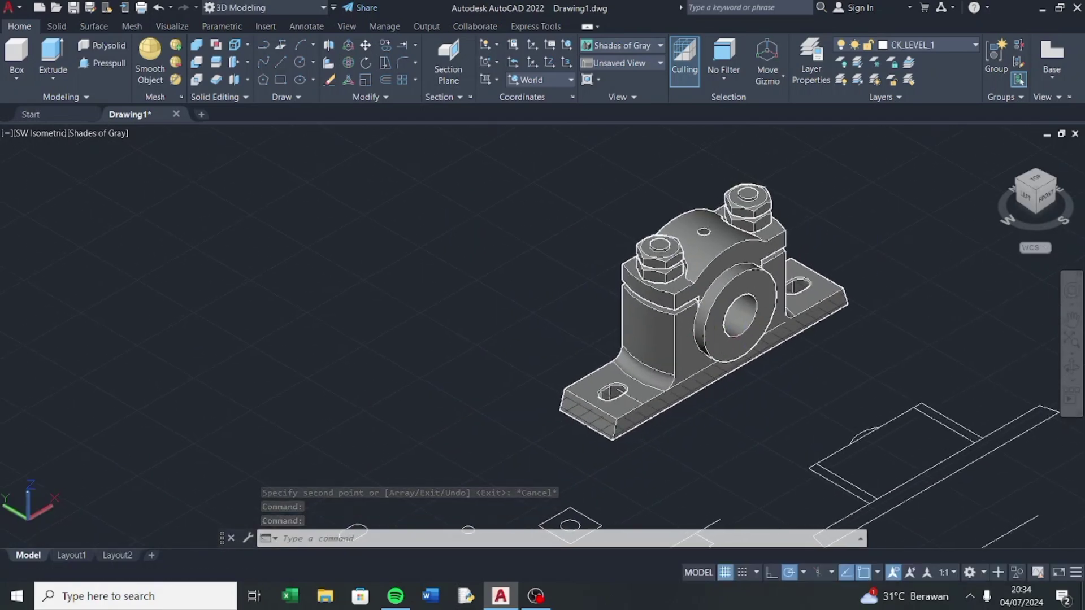
middle_drag(723, 418, 706, 318)
text(rec)
key(Return)
click(225, 341)
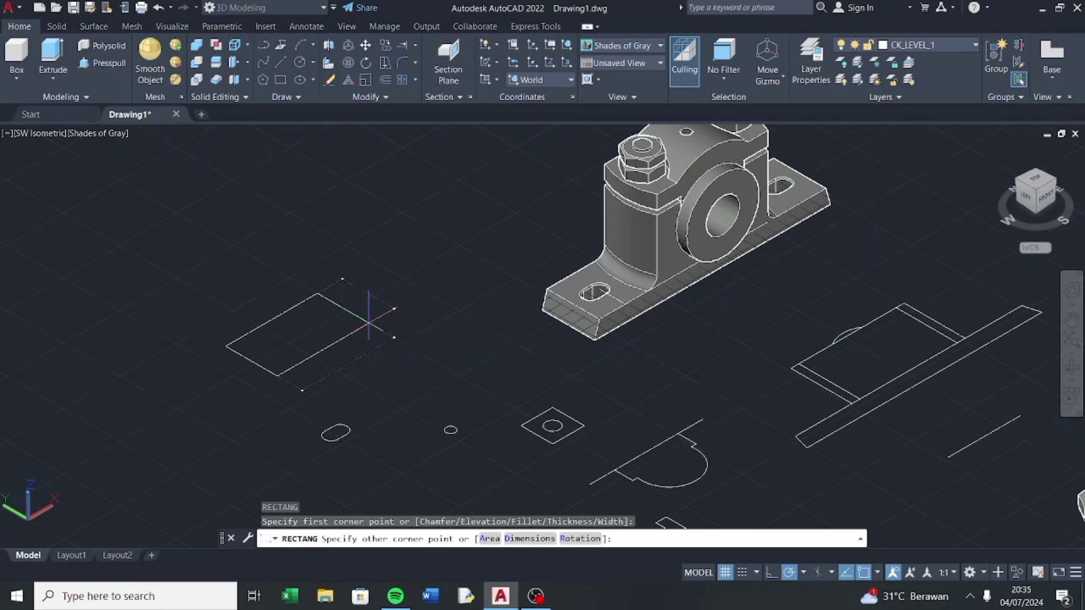
Step: Complete the 195 by 64 rectangle and press-pull it 6 units thick
text(195)
key(Tab)
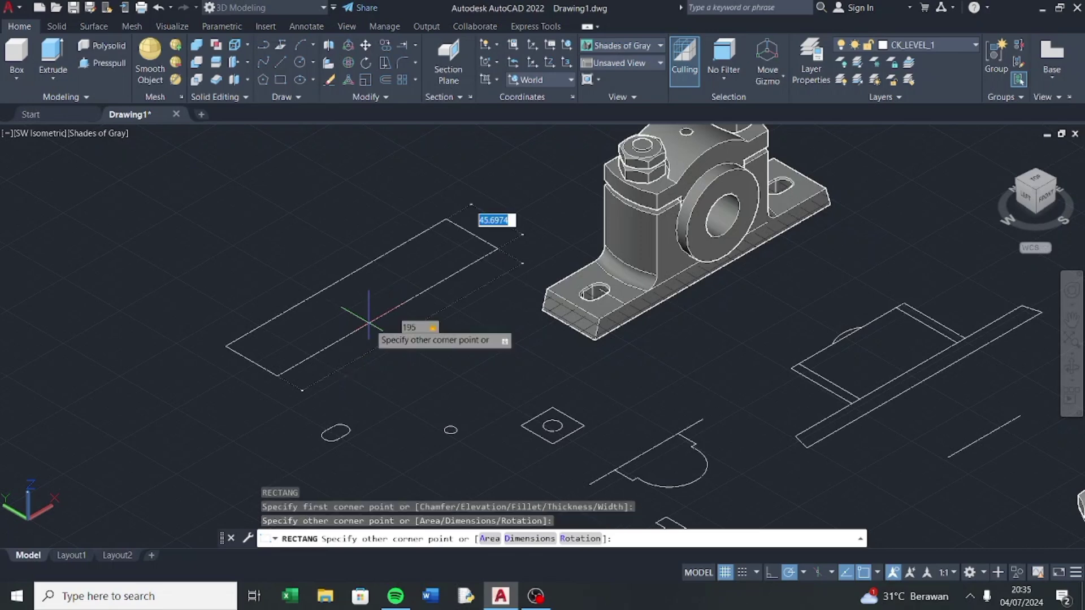
key(Return)
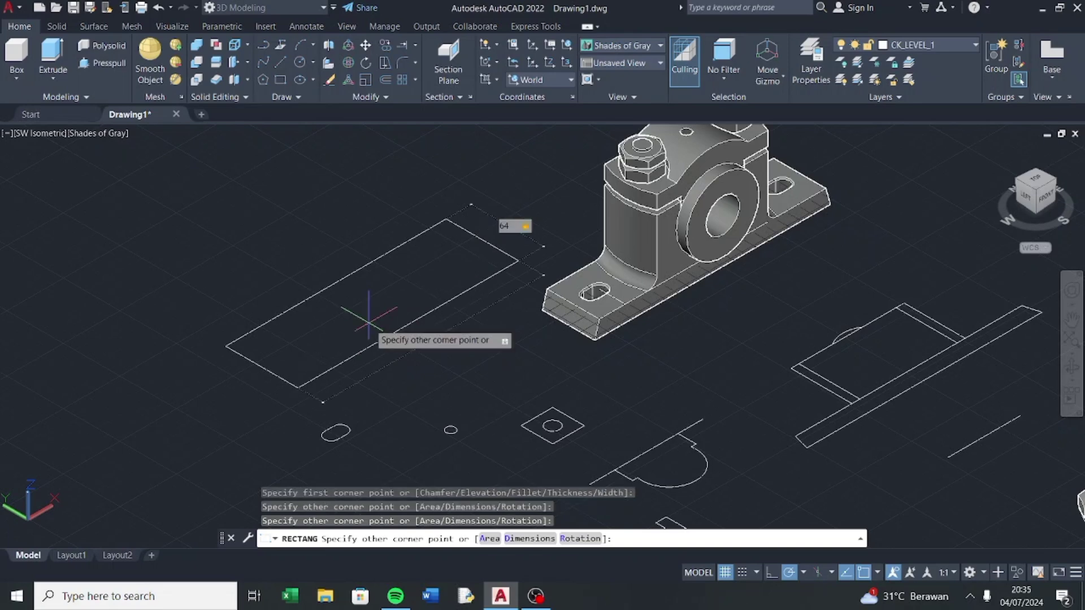
click(351, 271)
text(6)
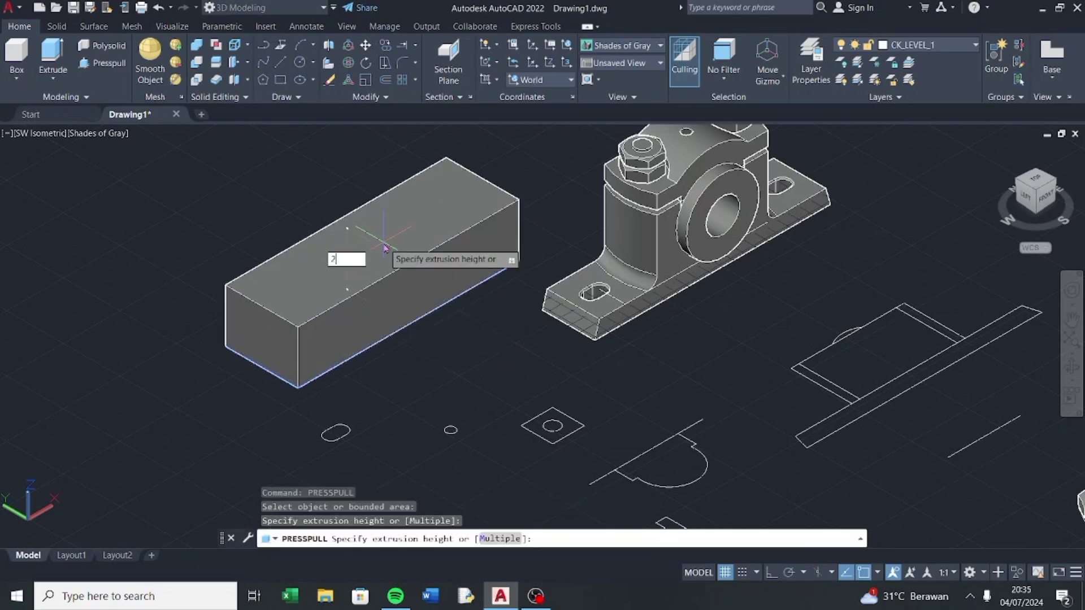
key(Return)
Step: Orbit to view the pillow block from below, trying a line at its base corner
scroll(367, 305, down, 2)
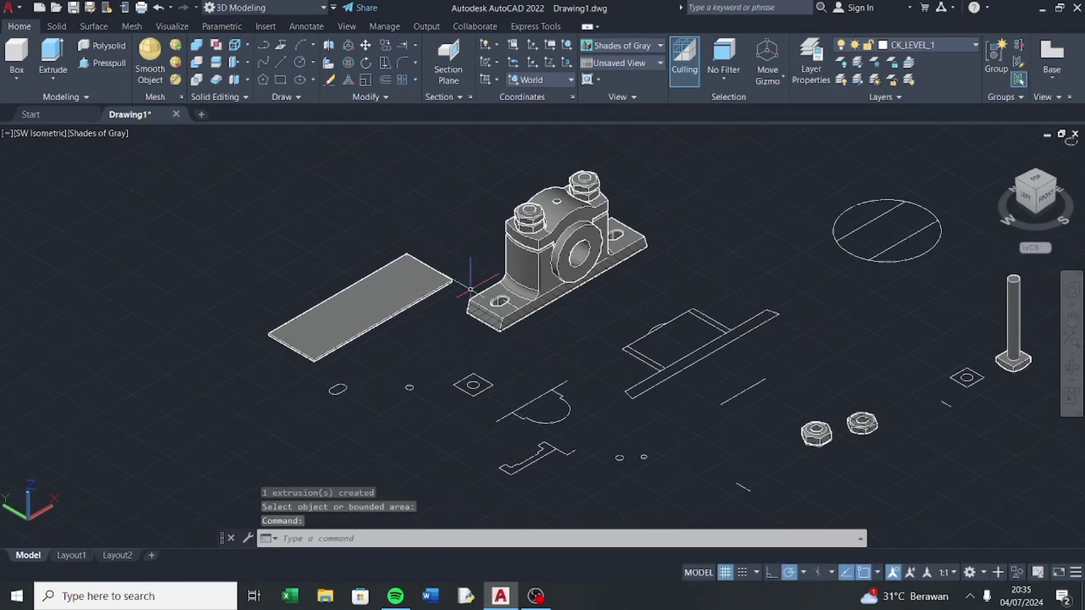
click(520, 260)
drag(1039, 212, 980, 157)
key(Escape)
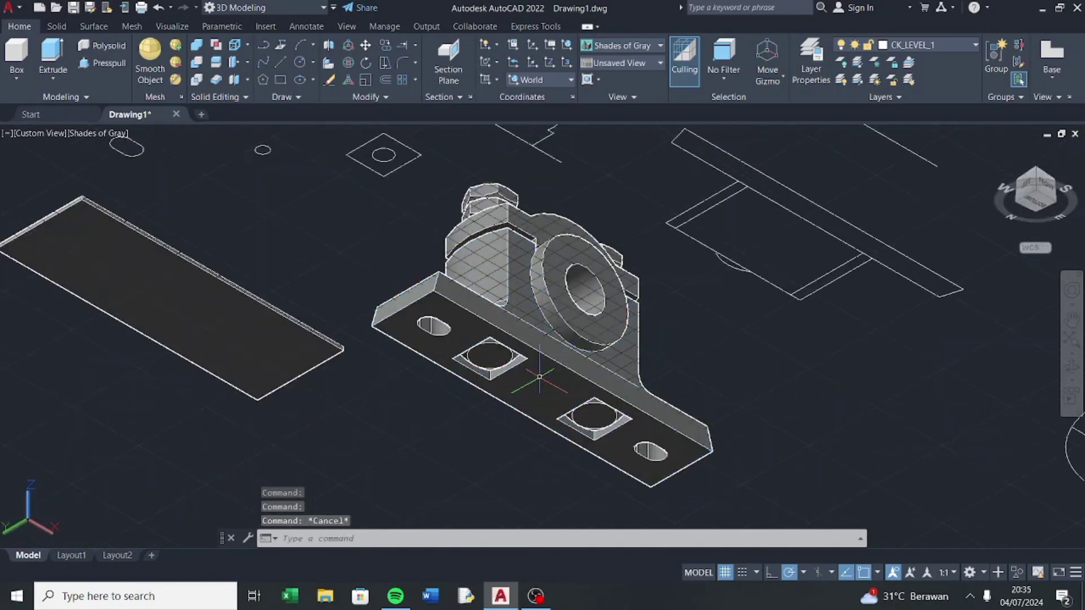
scroll(542, 333, up, 5)
key(Return)
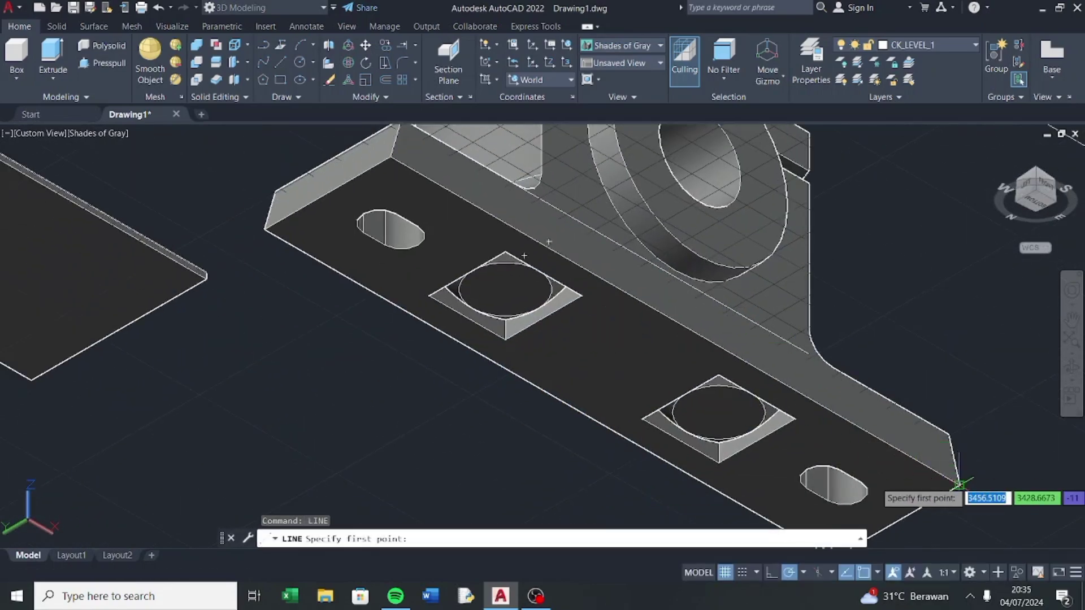
click(959, 485)
key(Escape)
scroll(264, 229, down, 5)
Step: Move the flat plate so it sits under the pillow block's base
scroll(388, 310, down, 2)
click(322, 346)
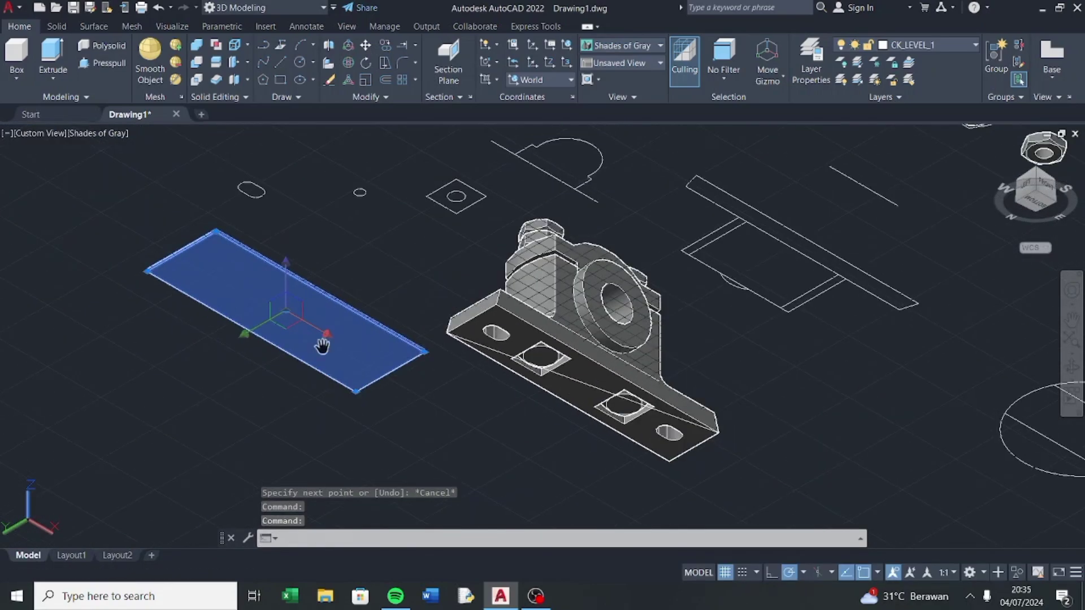
text(m)
key(Return)
scroll(316, 345, up, 3)
click(258, 274)
scroll(258, 274, down, 4)
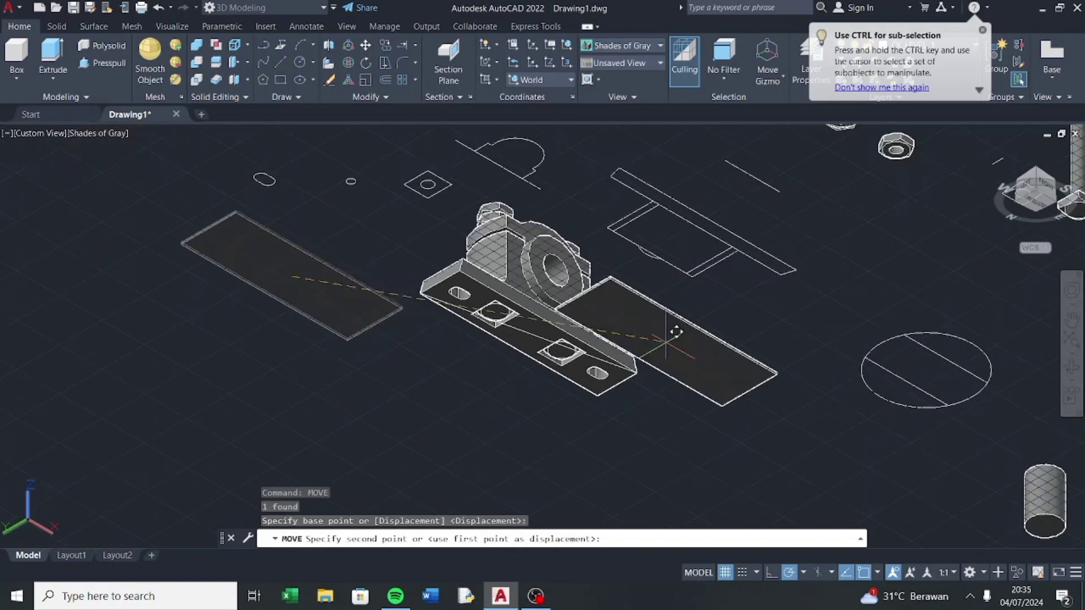
scroll(296, 307, up, 4)
scroll(313, 293, up, 2)
scroll(465, 252, up, 2)
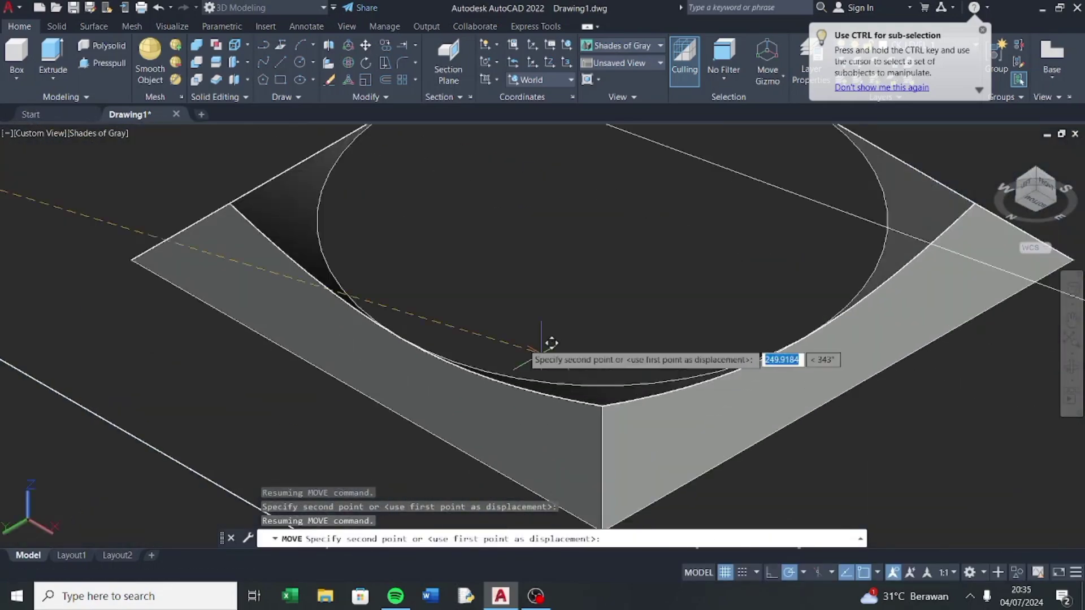
scroll(508, 317, down, 5)
scroll(455, 250, up, 3)
scroll(464, 252, up, 2)
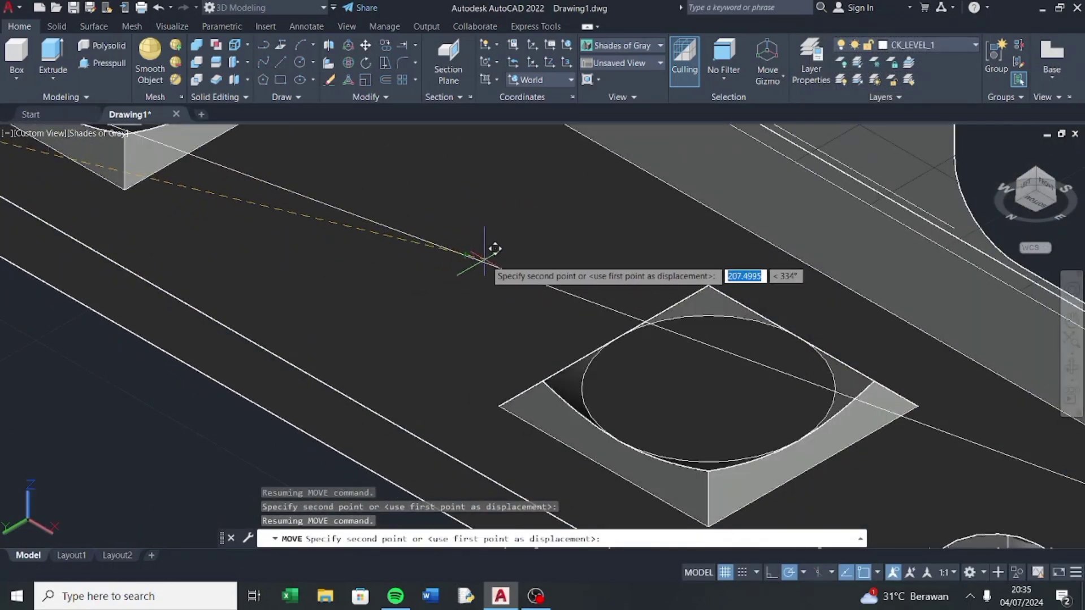
scroll(435, 233, down, 2)
click(424, 230)
Step: Erase the duplicate plate
scroll(423, 230, down, 3)
scroll(424, 229, down, 2)
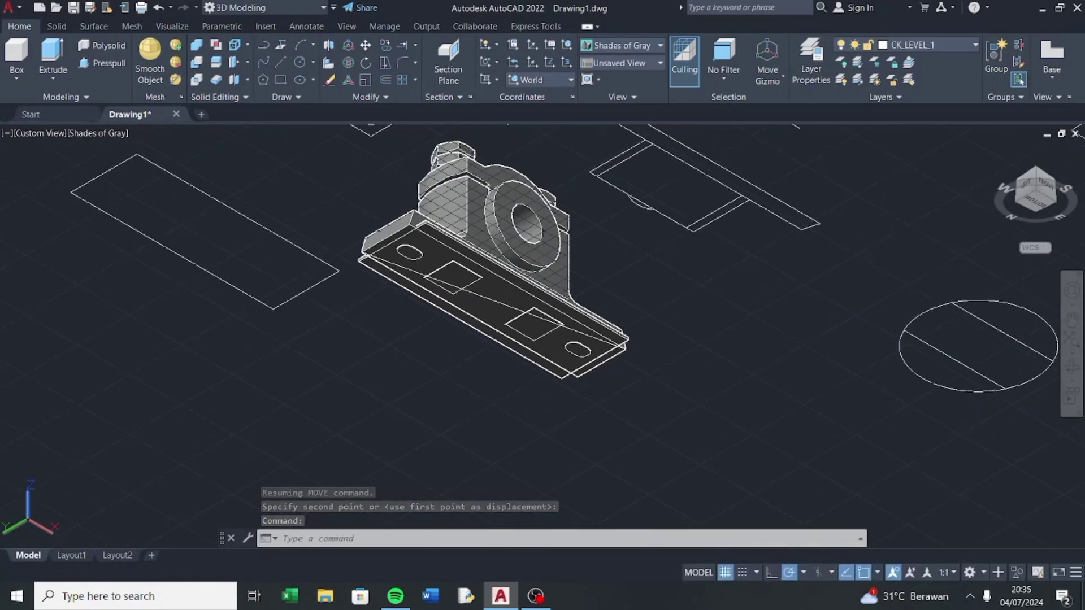
scroll(445, 249, up, 3)
click(602, 303)
key(Delete)
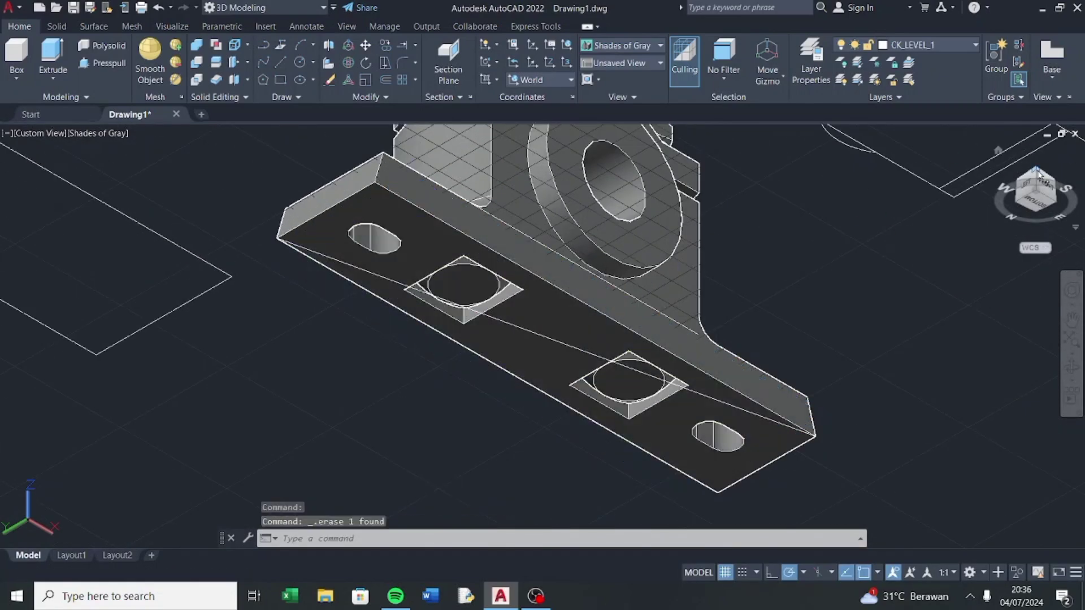
Step: In the southwest isometric view, draw a new rectangle for the cut
click(1038, 175)
scroll(721, 311, up, 3)
scroll(721, 311, up, 2)
text(line)
key(Return)
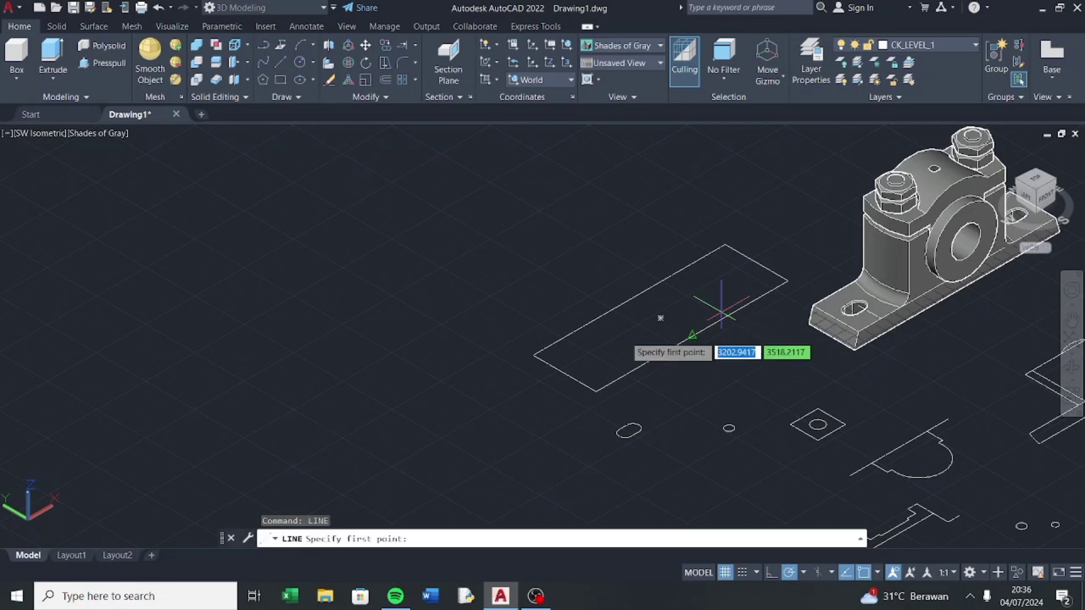
scroll(621, 395, down, 2)
key(Escape)
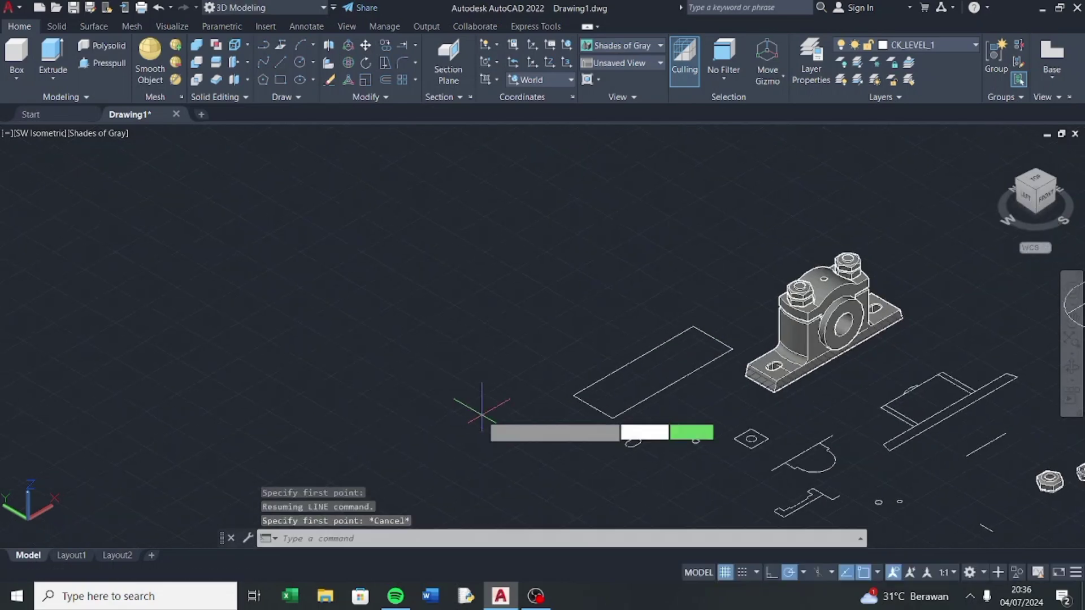
text(rec)
key(Return)
click(412, 318)
text(195)
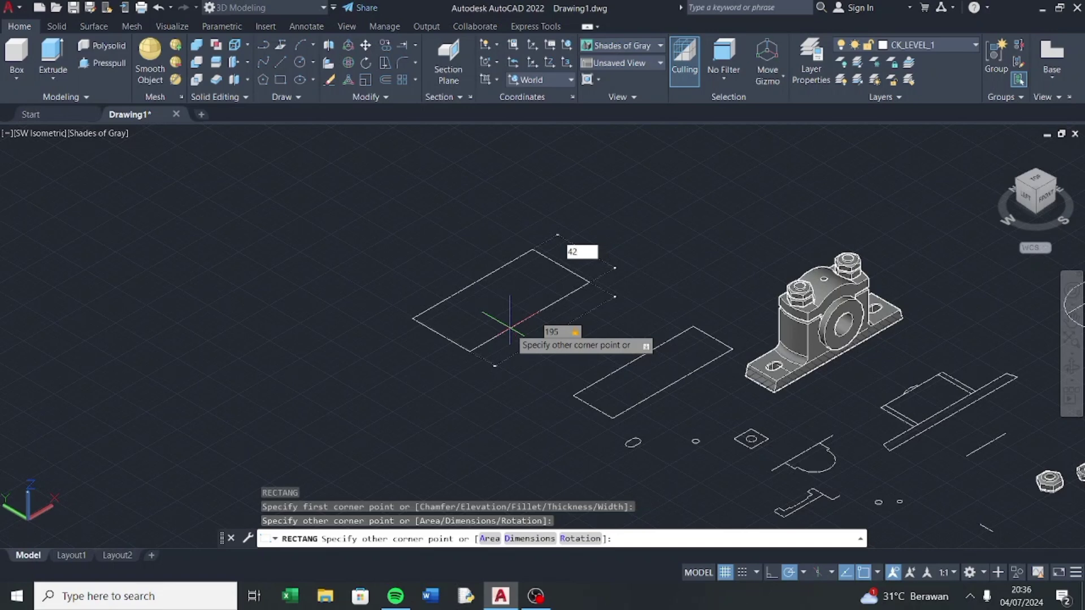
key(Return)
key(Return)
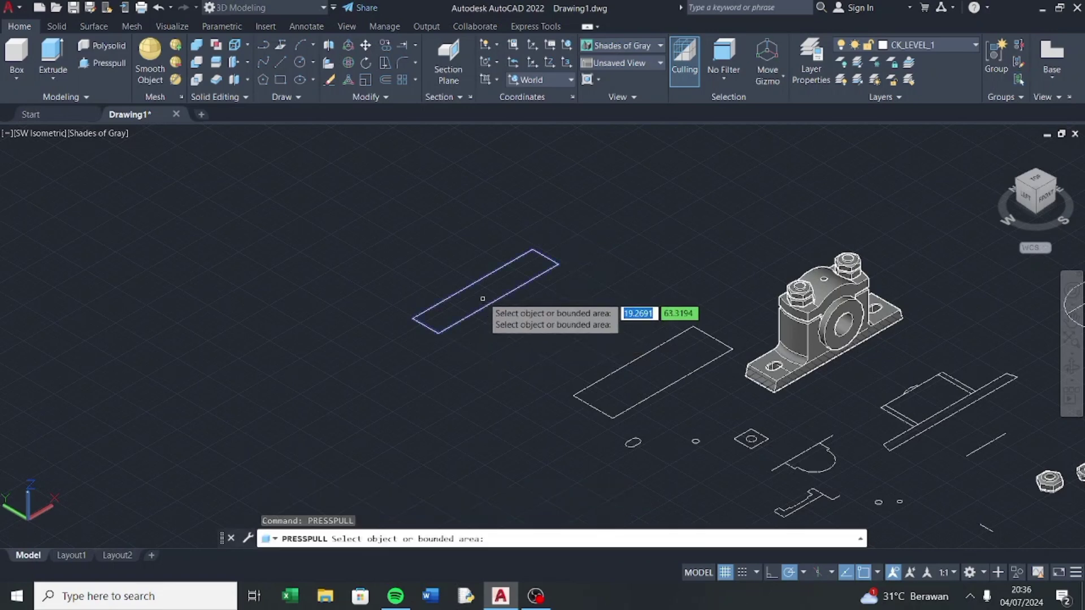
Step: Presspull the rectangle 2 units into a thin slab
click(484, 299)
text(2)
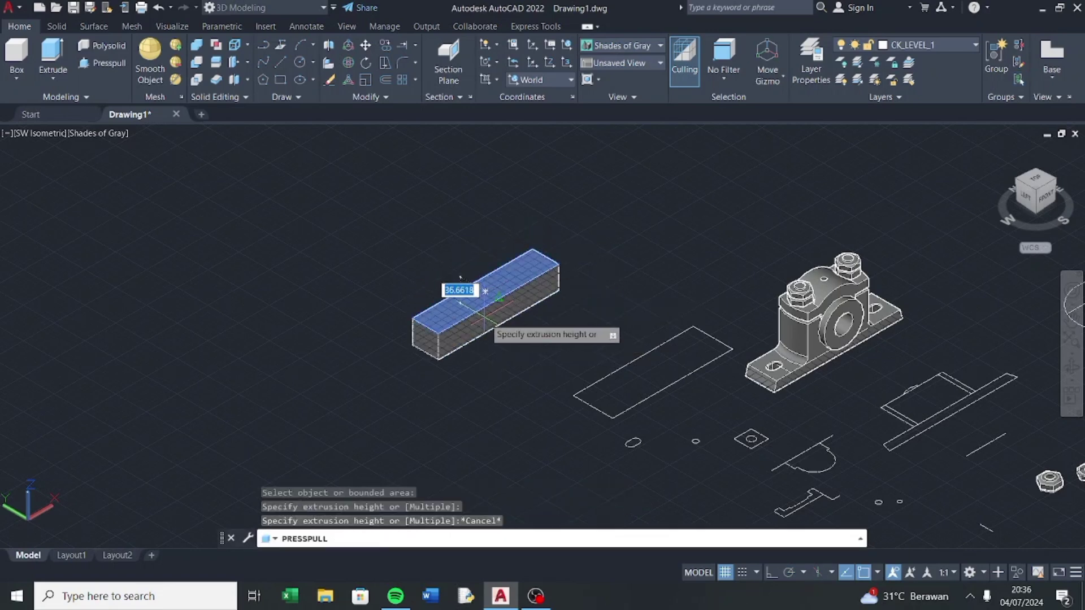
key(Return)
click(494, 282)
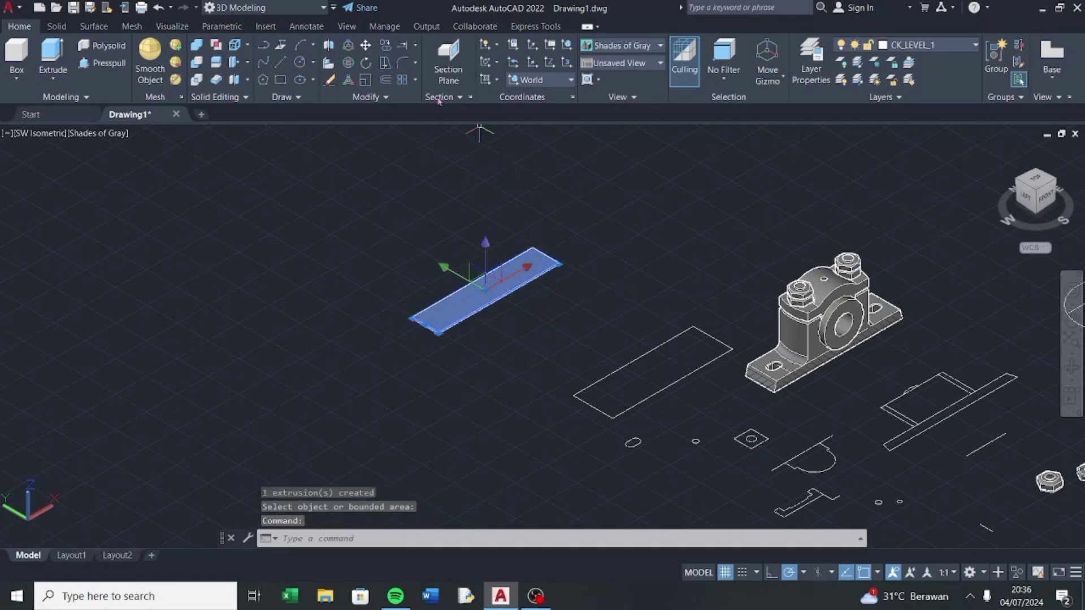
shift+middle_drag(792, 220, 542, 339)
Step: Move the slab into position inside the base
text(m)
key(Return)
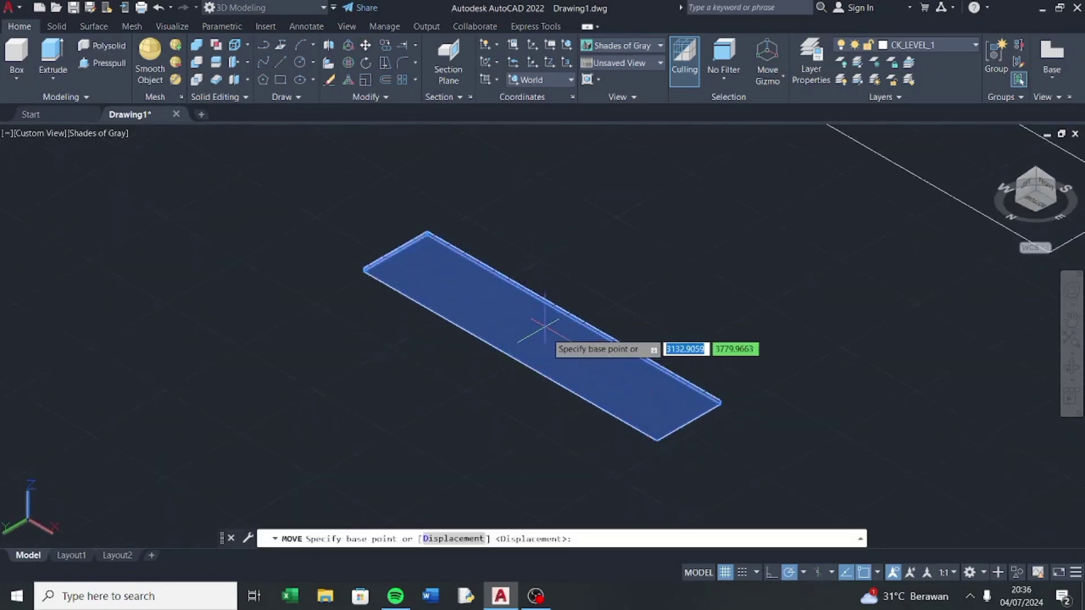
click(541, 338)
scroll(757, 328, down, 5)
scroll(637, 418, up, 6)
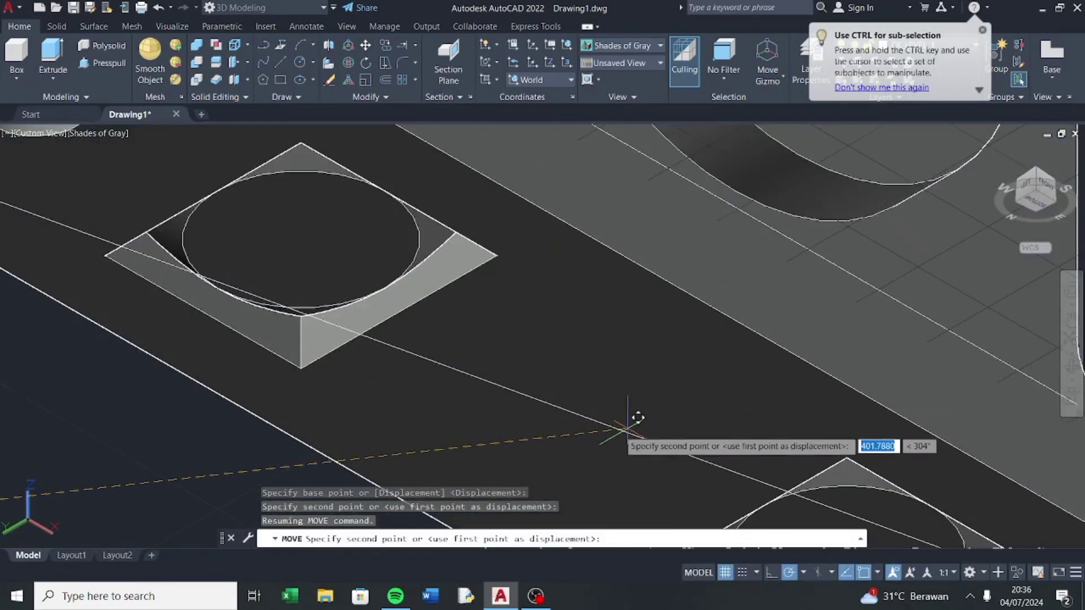
scroll(627, 424, down, 1)
scroll(627, 424, up, 4)
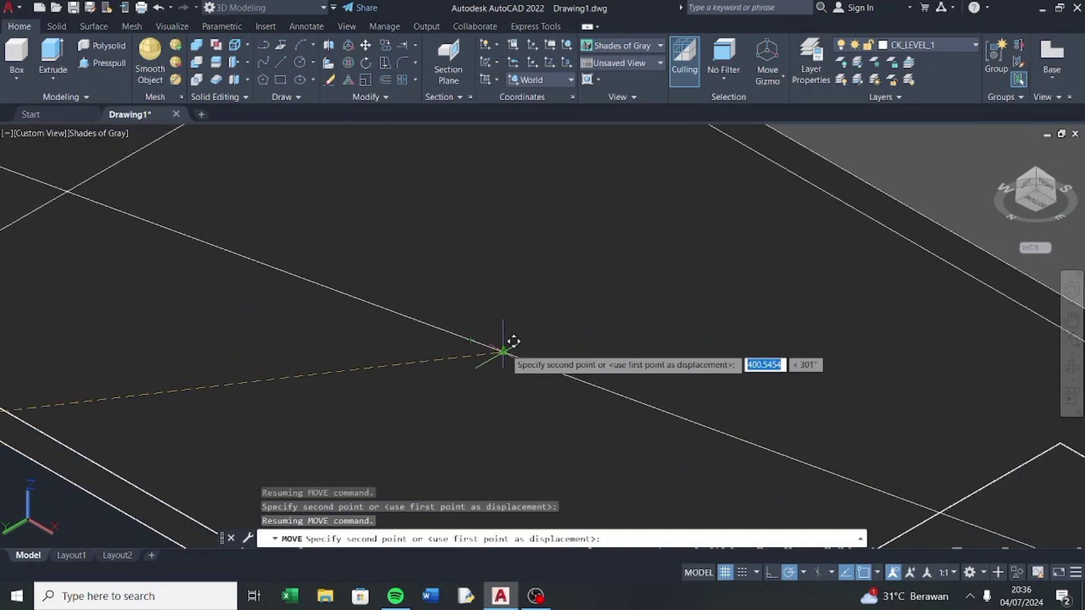
click(609, 356)
scroll(610, 356, down, 4)
Step: Subtract the slab from the pillow block base
text(su)
key(Return)
click(593, 319)
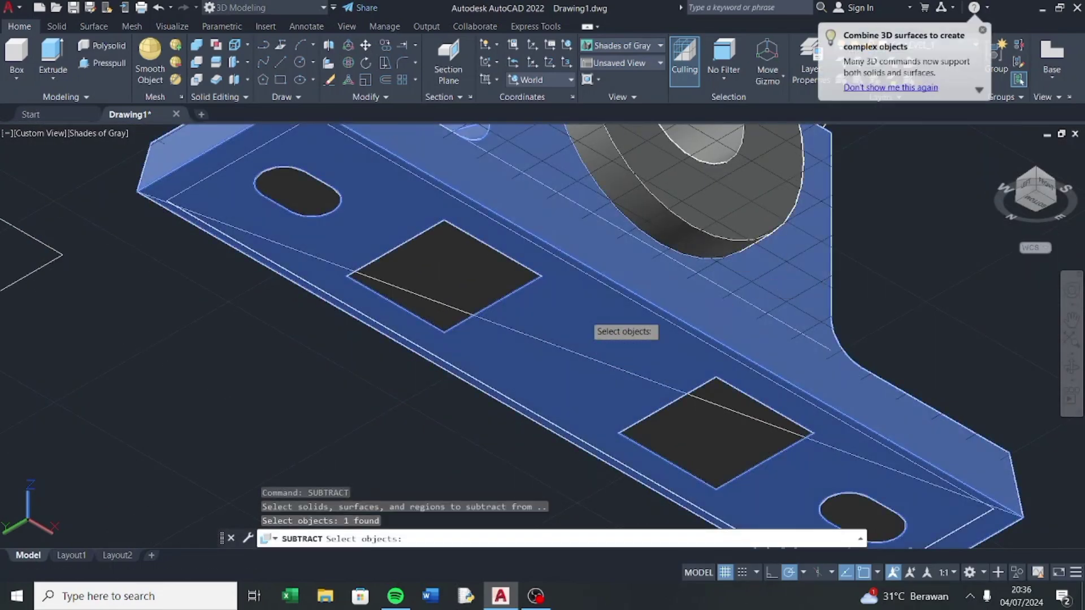
key(Return)
click(447, 270)
key(Return)
Step: Lasso-select and erase the leftover sketches and spare nut beside the assembly
scroll(529, 302, down, 5)
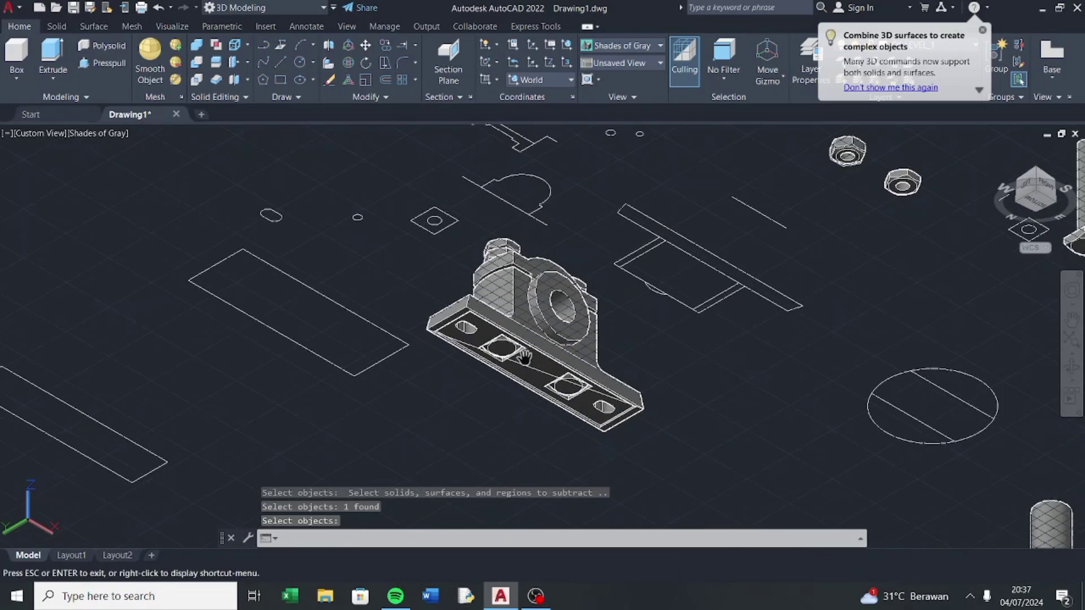
click(1037, 177)
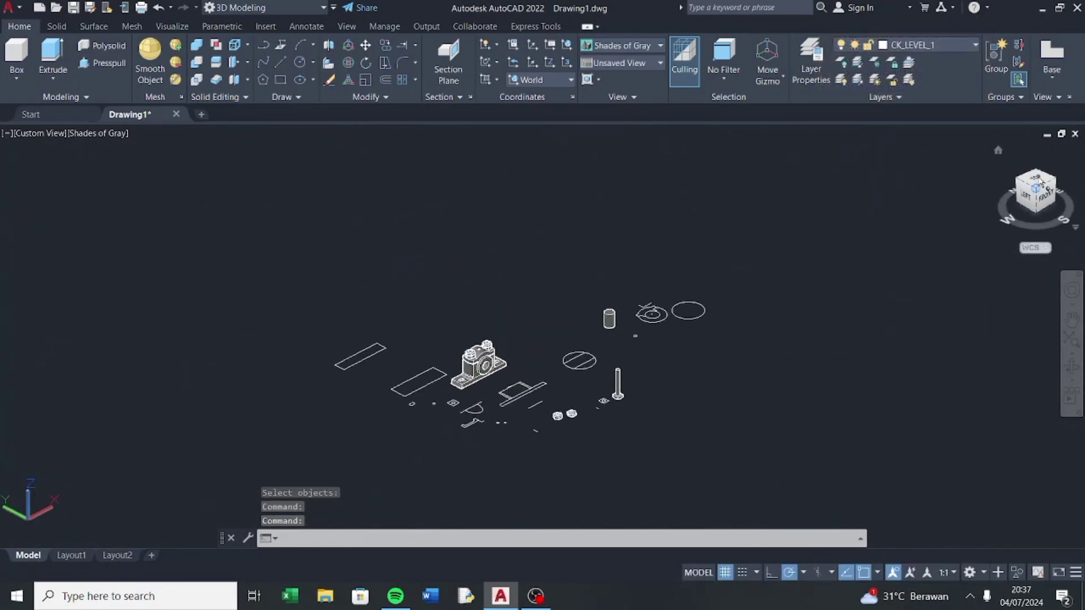
drag(803, 205, 568, 430)
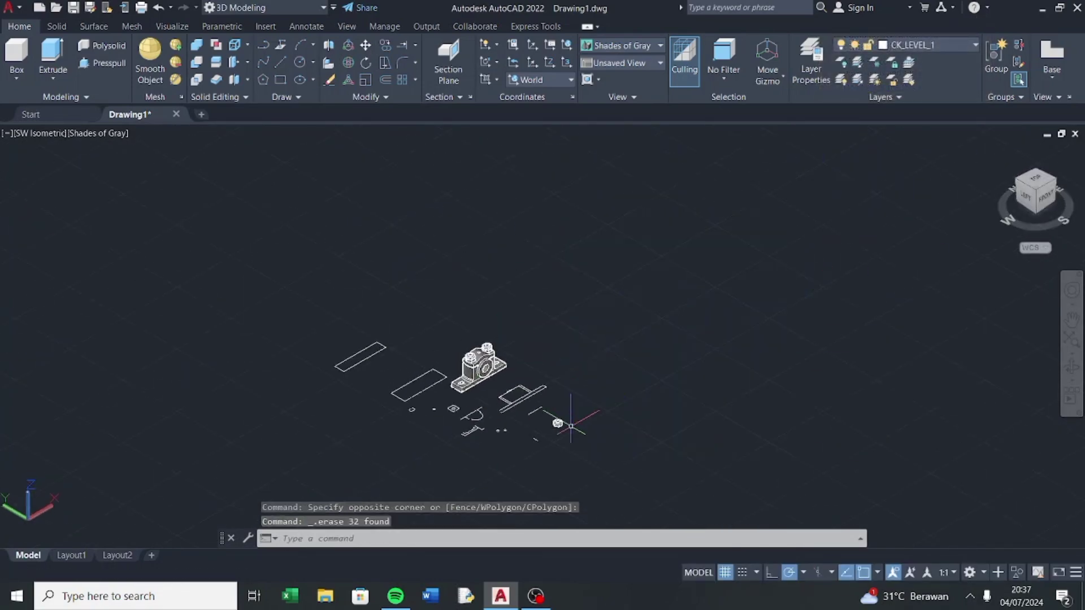
scroll(570, 426, up, 5)
click(688, 211)
drag(364, 384, 624, 281)
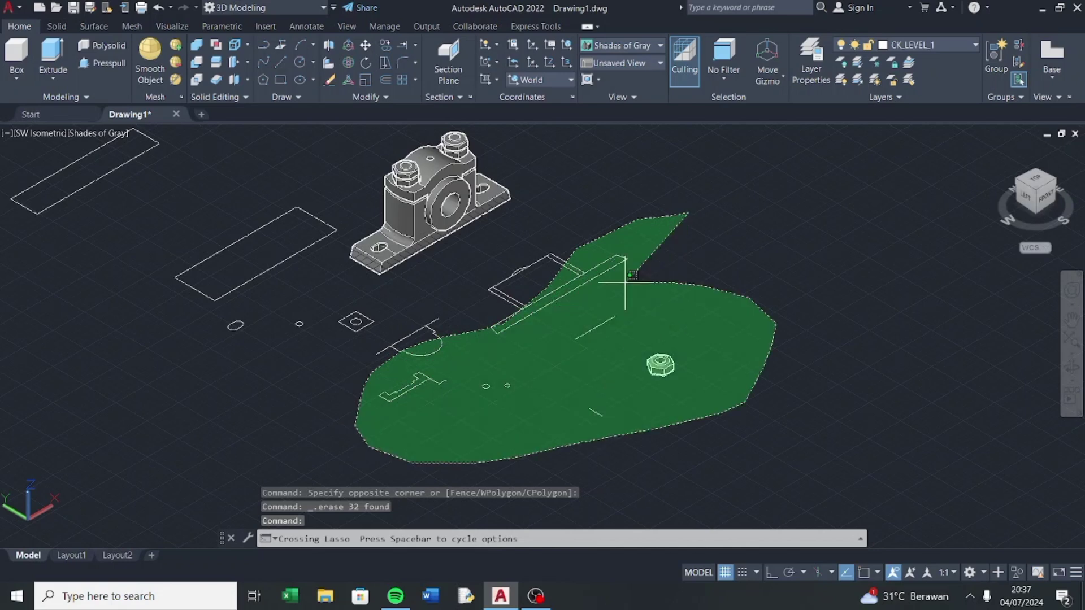
drag(331, 358, 333, 360)
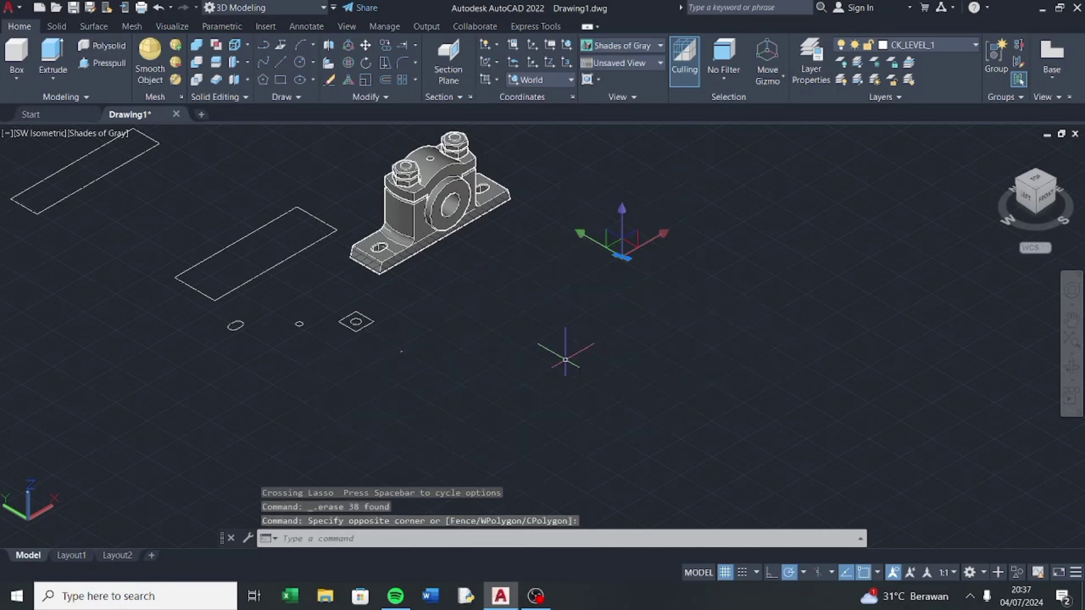
drag(480, 291, 261, 367)
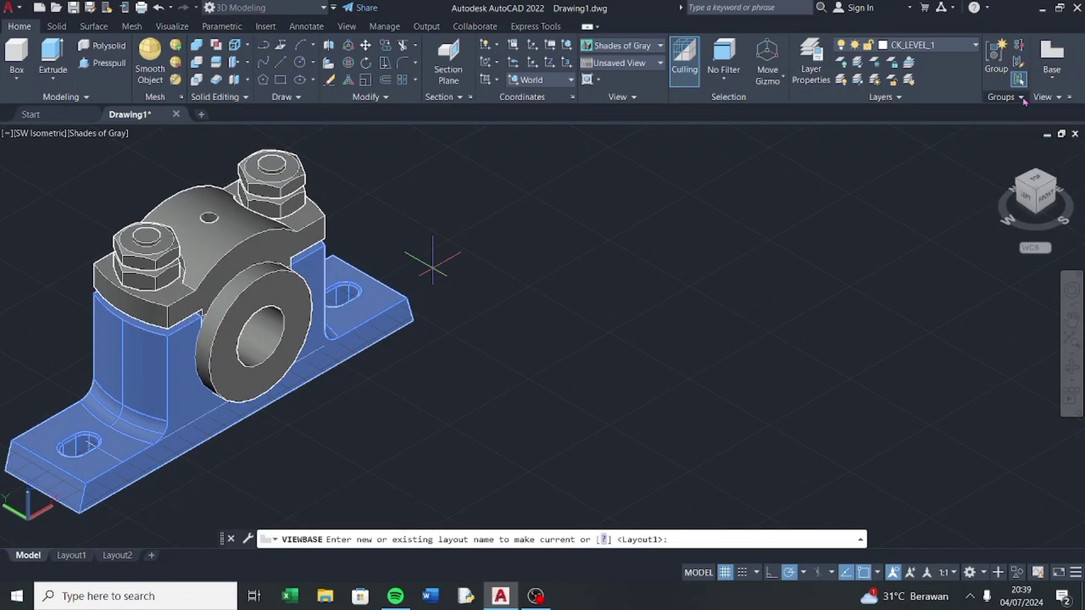
Step: Place the base's front view and top view on Layout1
key(Return)
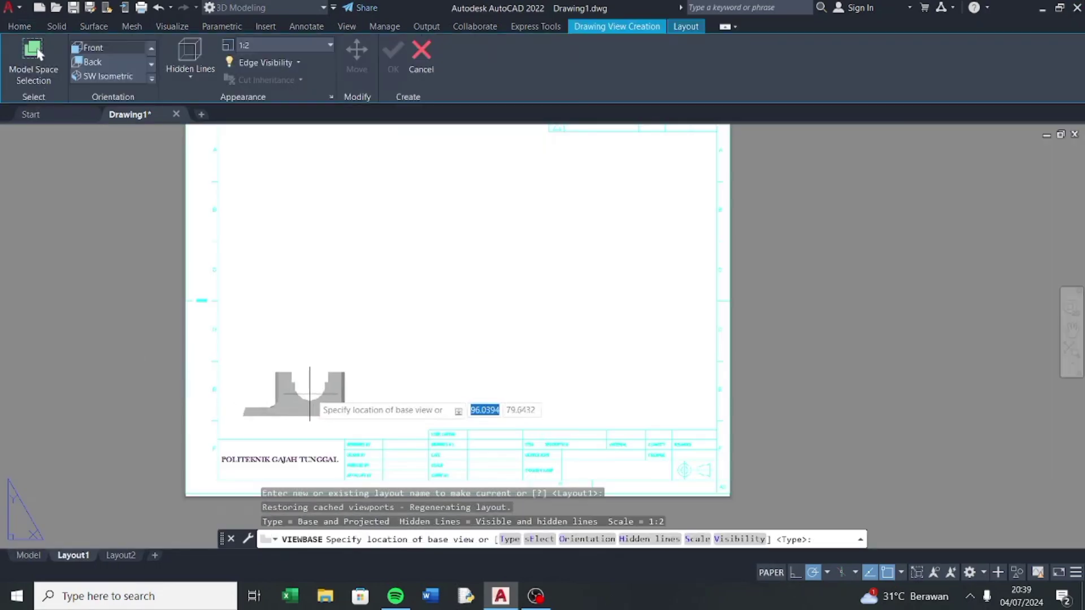
click(309, 394)
key(Return)
key(Escape)
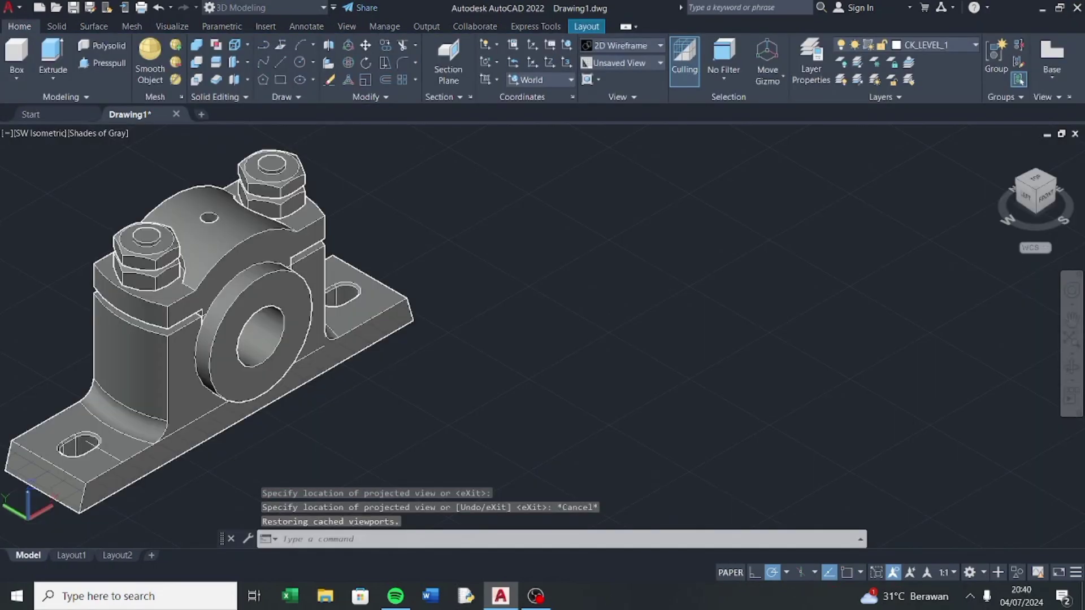
key(Return)
key(Return)
key(Return)
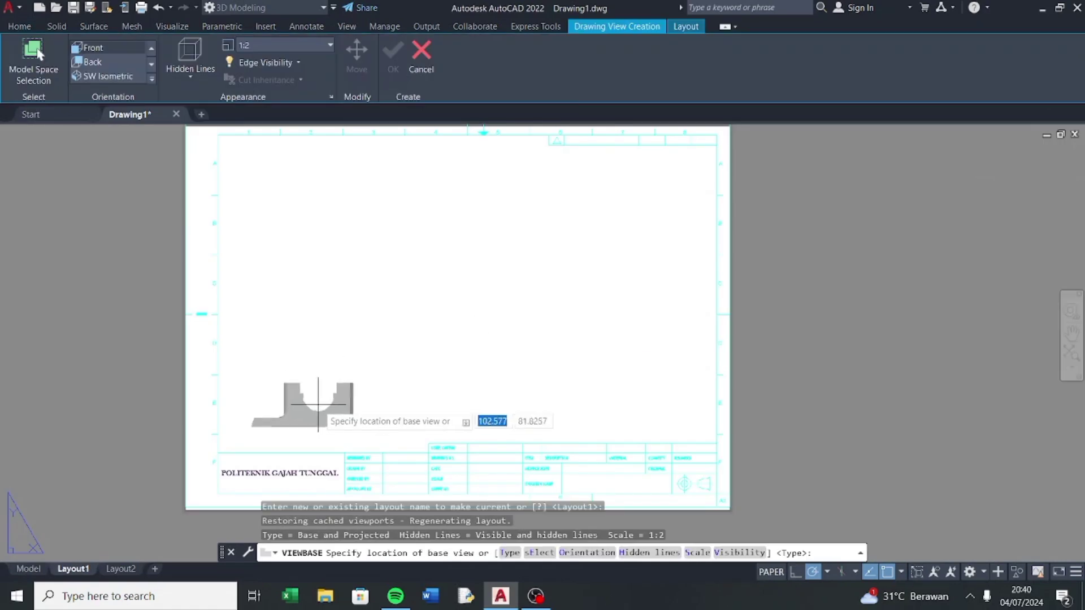
click(318, 404)
Step: Add the bearing bush's base, side and top views to Layout1
key(Return)
click(313, 309)
key(Return)
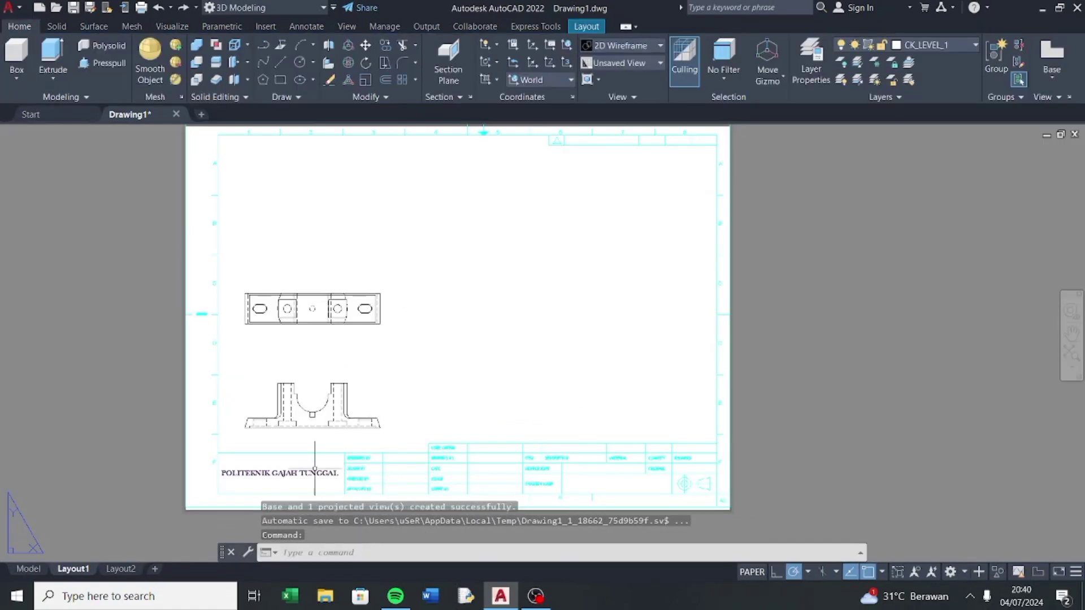
key(ctrl+Page_Up)
key(Return)
key(Return)
click(482, 373)
key(Return)
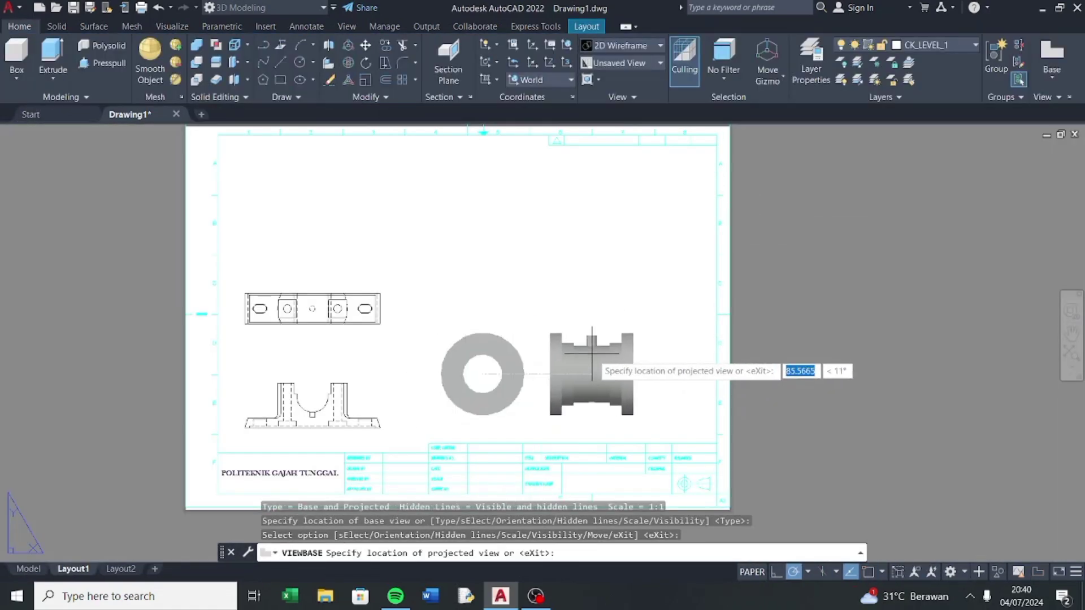
click(604, 374)
click(482, 216)
key(Return)
Step: Rescale the bush views to 1:2 and move them into place
double_click(482, 216)
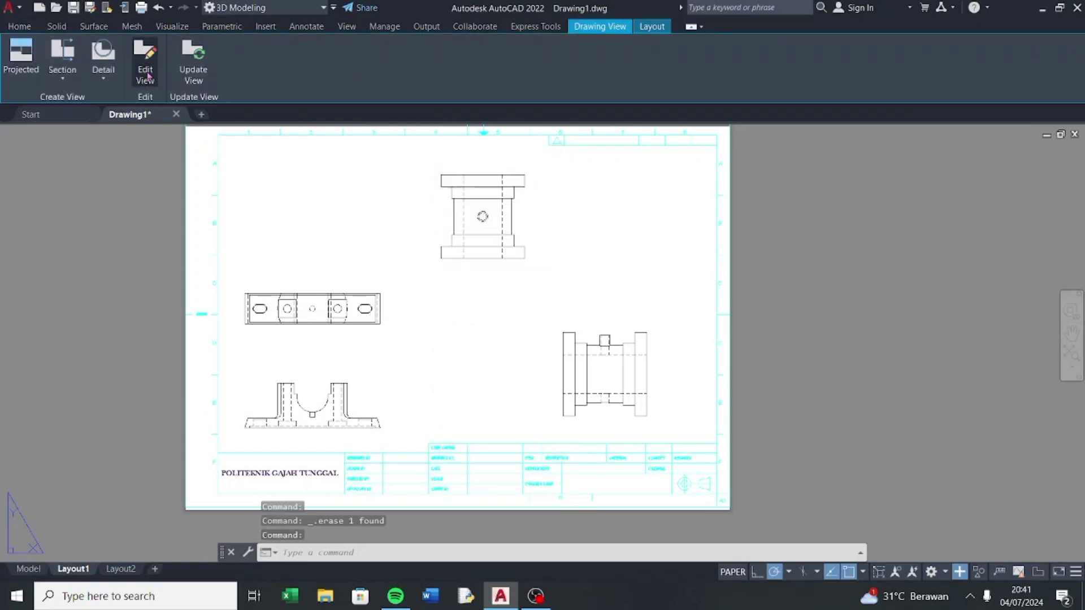
click(240, 45)
click(163, 57)
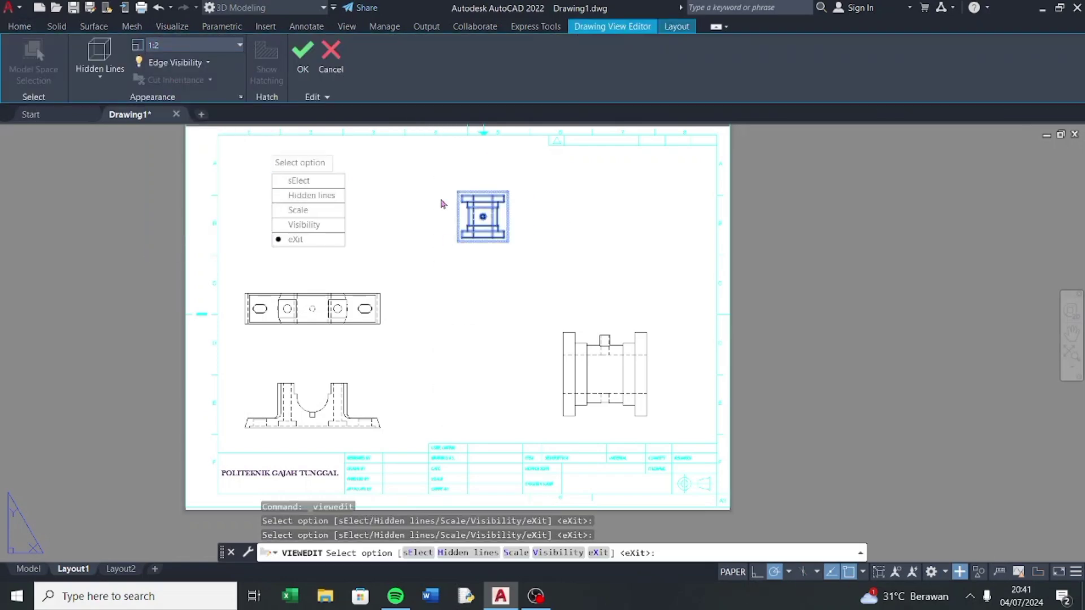
click(302, 54)
key(Return)
click(339, 322)
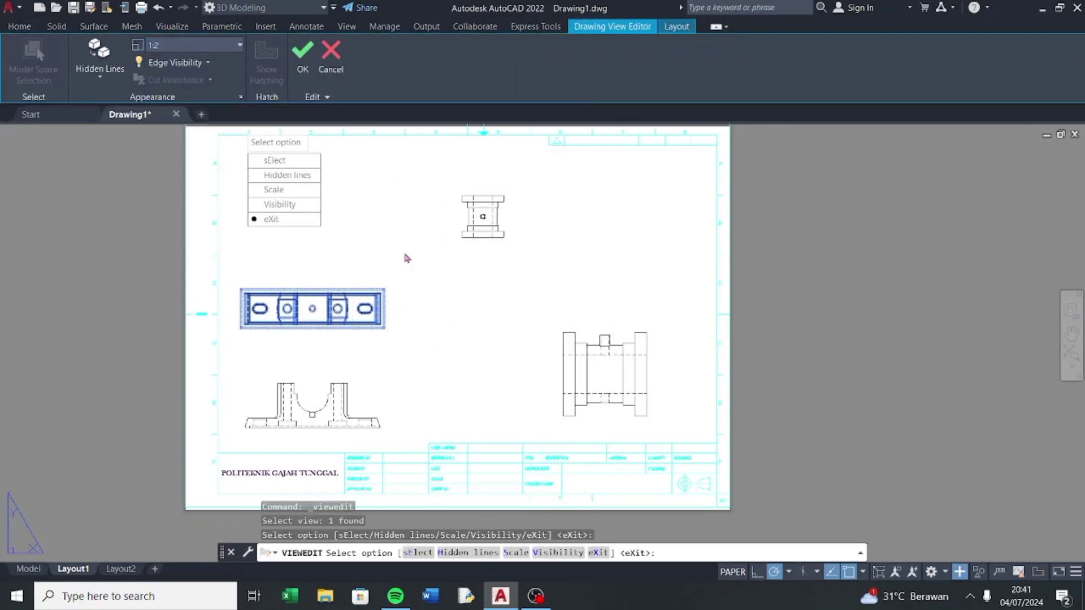
key(Return)
click(605, 373)
key(Return)
click(481, 216)
click(481, 217)
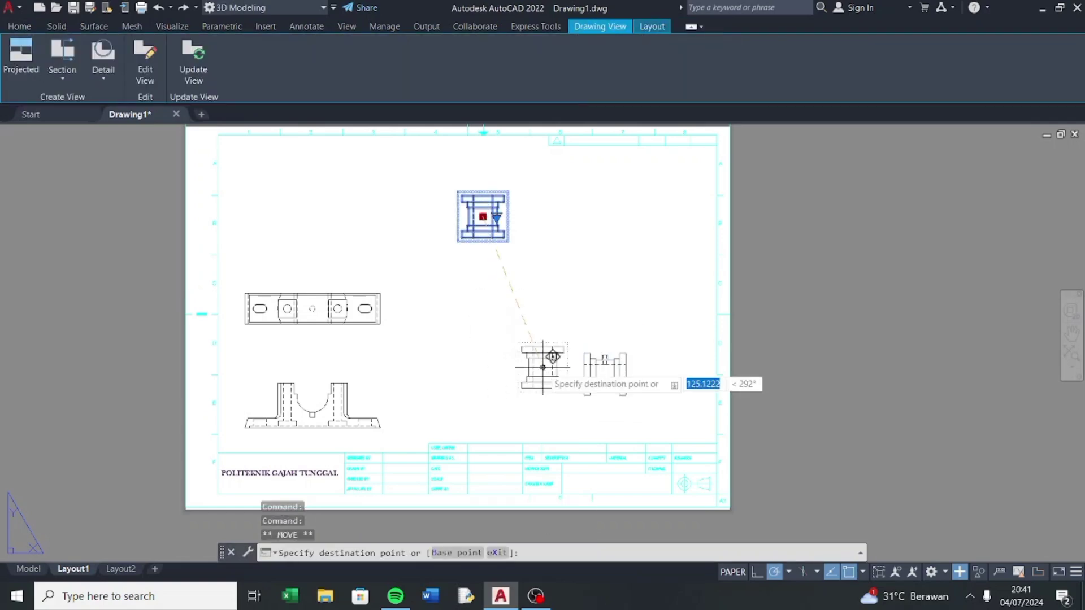
click(463, 188)
Step: Create the cap's base and projected views near the top of Layout1
click(28, 568)
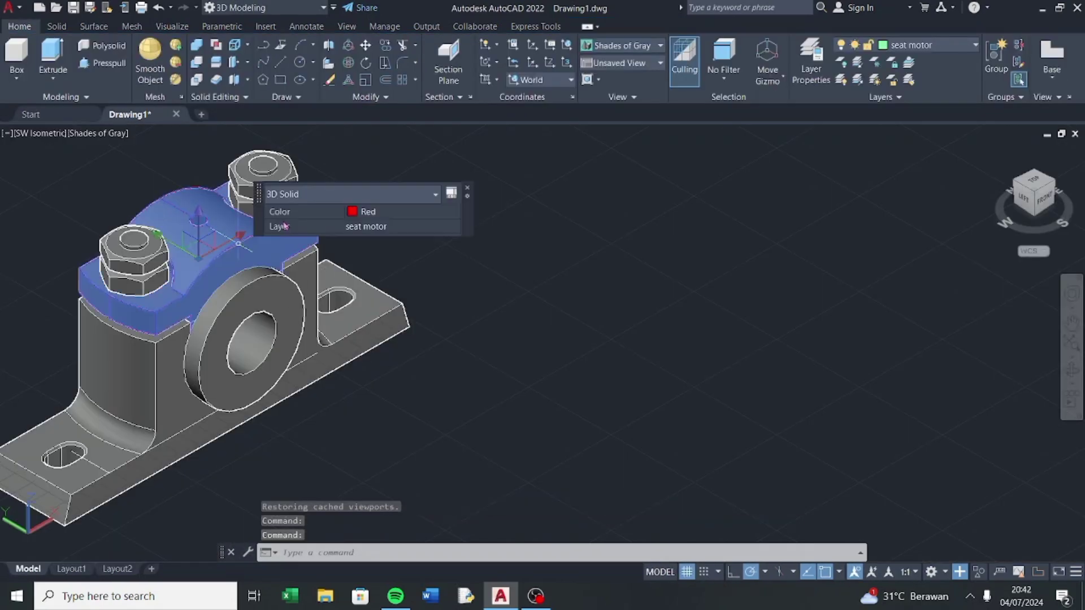
click(390, 211)
key(Escape)
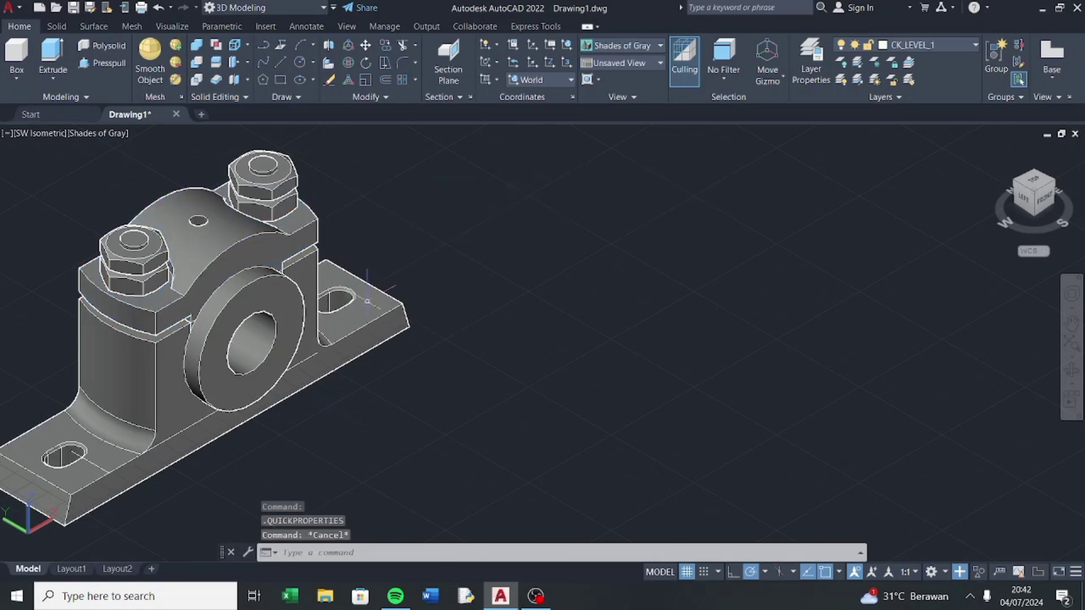
key(Return)
key(Return)
click(520, 215)
key(Return)
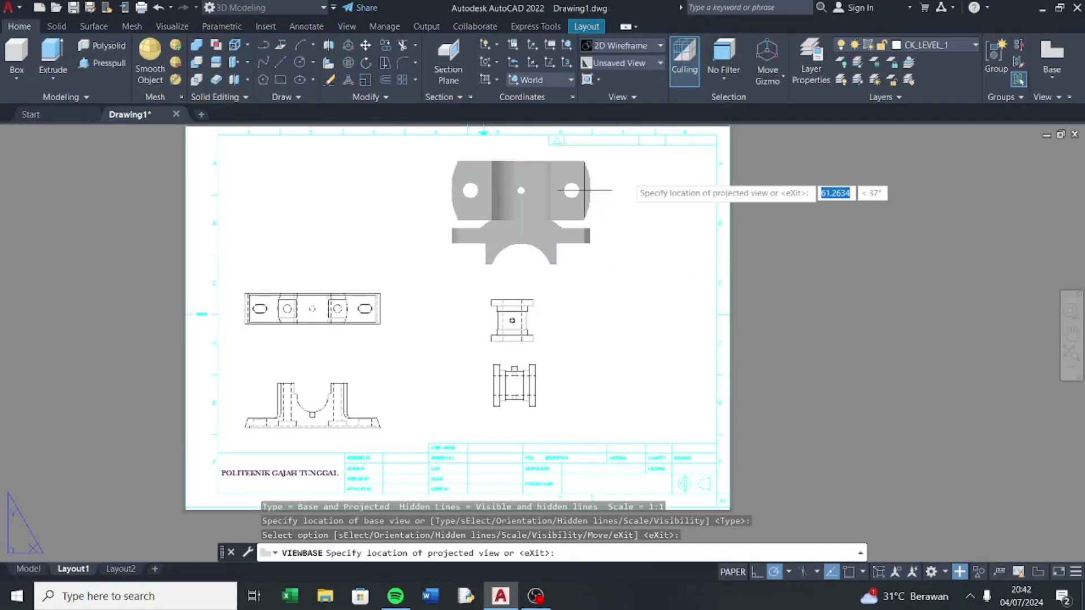
Step: Select the cap's top view on the sheet, then cancel the move
key(Return)
click(520, 169)
click(244, 52)
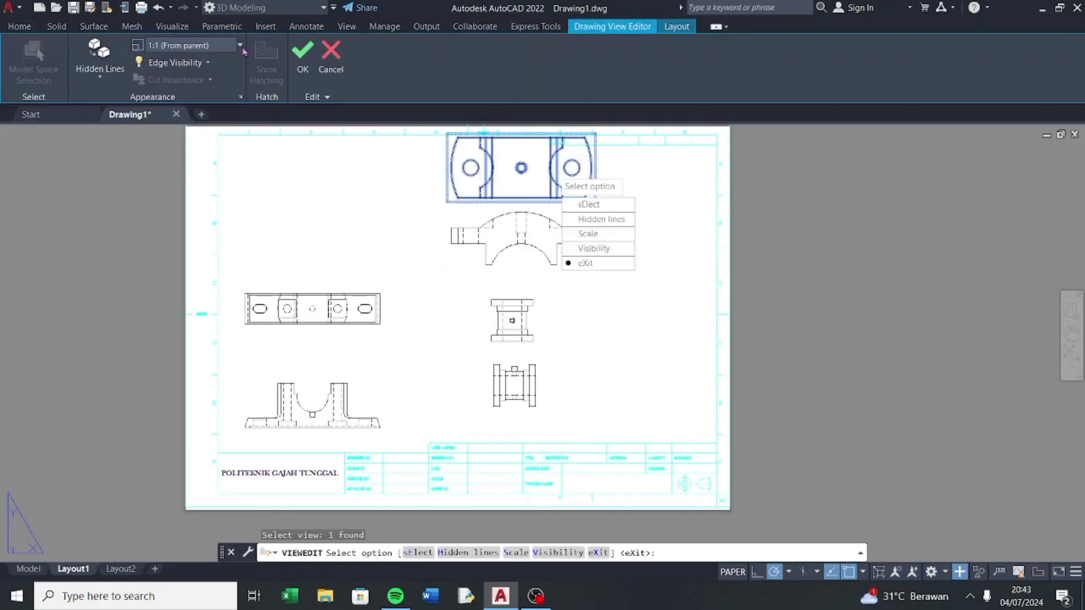
scroll(244, 52, down, 1)
key(Return)
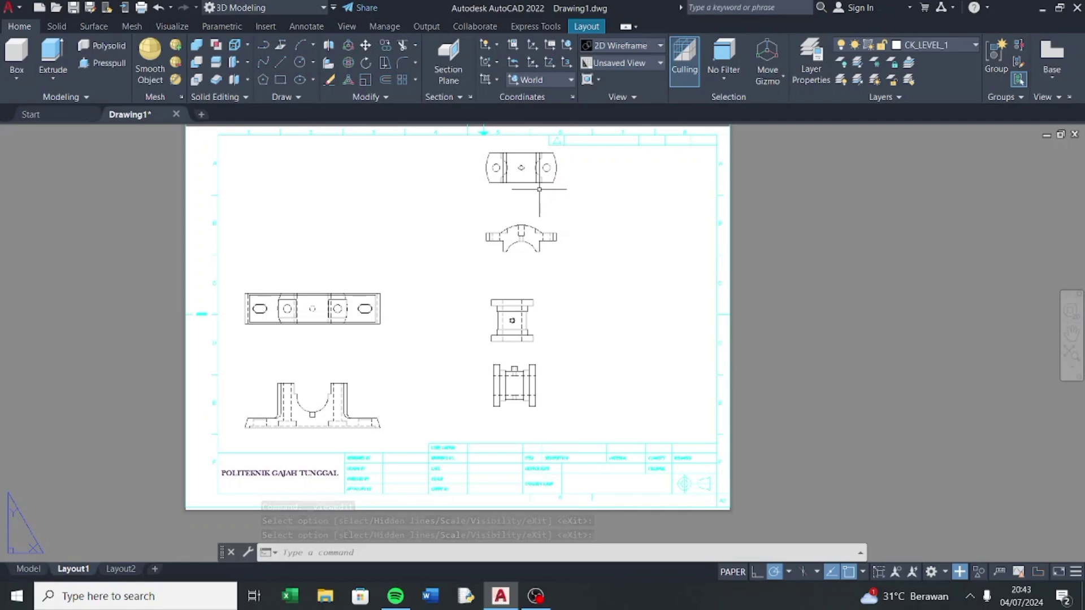
click(540, 188)
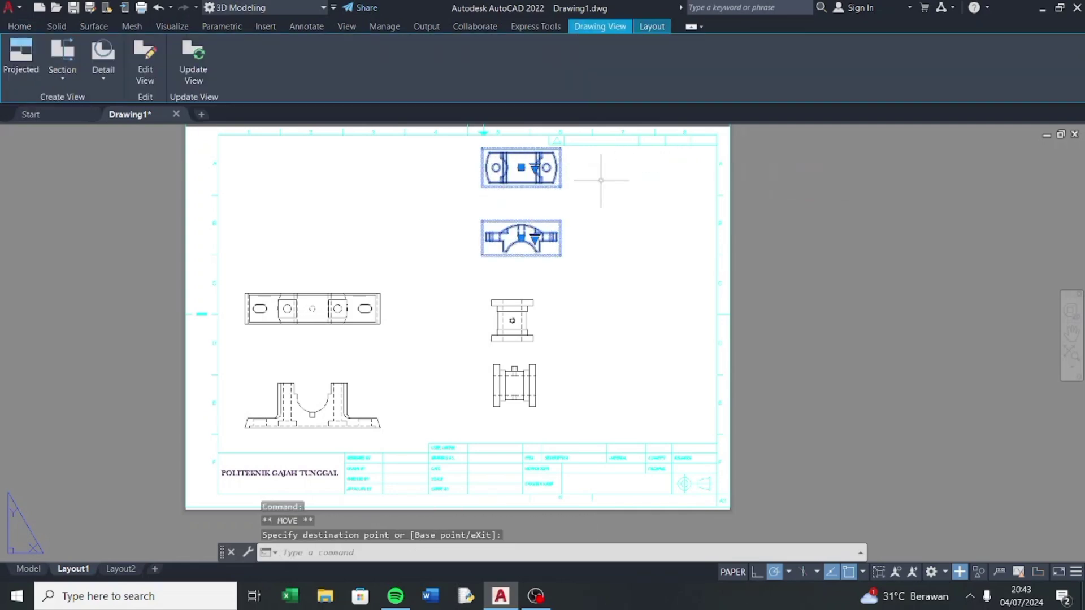
key(Escape)
Step: Place the bolt's base view and projected top view at the sheet's right
key(ctrl+Page_Up)
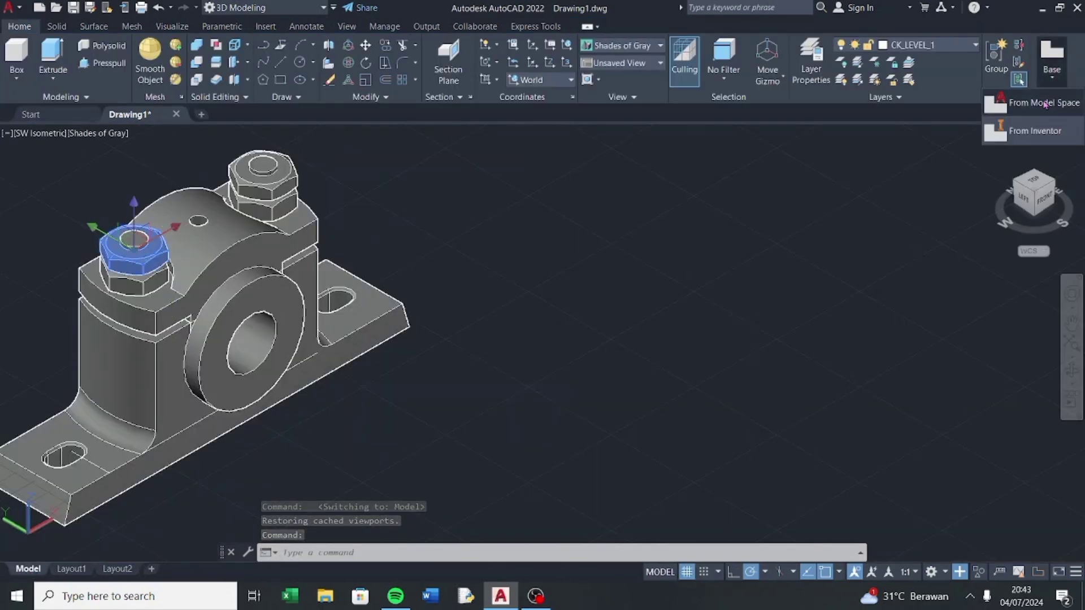
click(1045, 103)
key(Escape)
click(1045, 75)
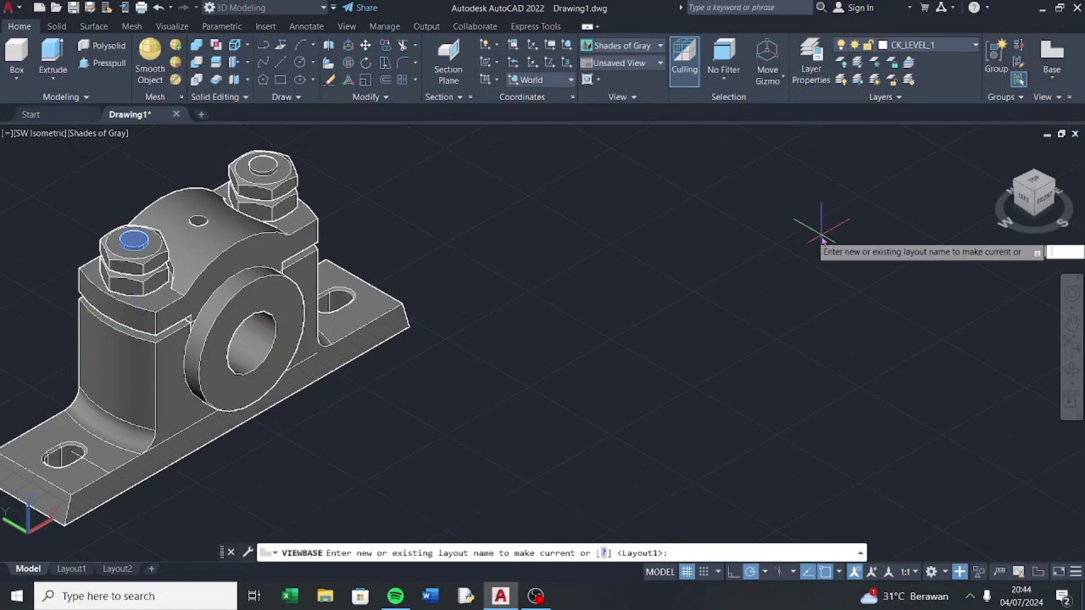
key(Escape)
click(1051, 56)
key(Return)
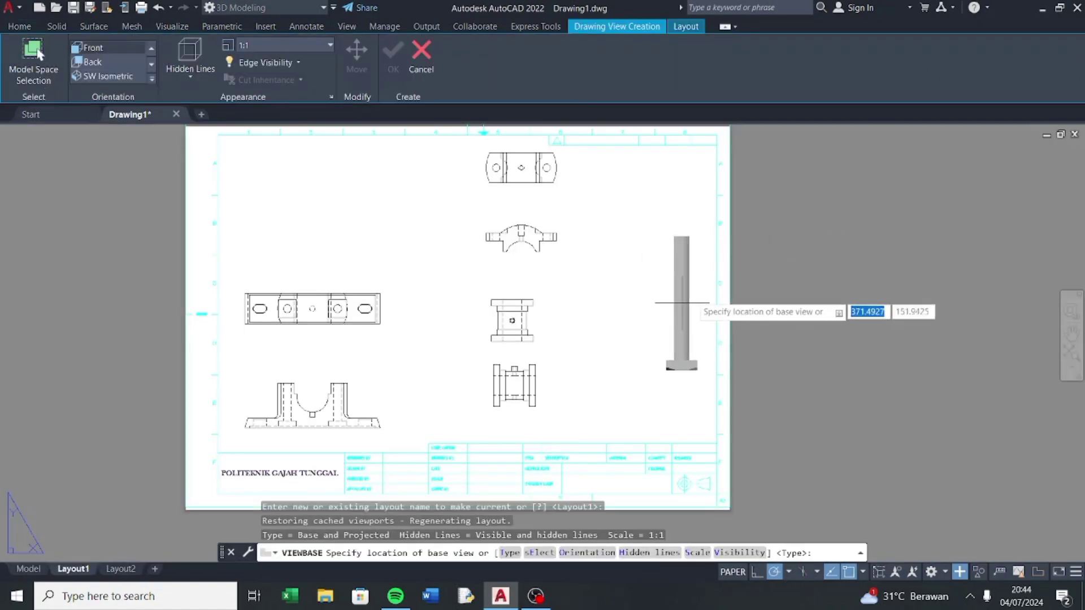
click(647, 348)
key(Return)
click(647, 224)
key(Return)
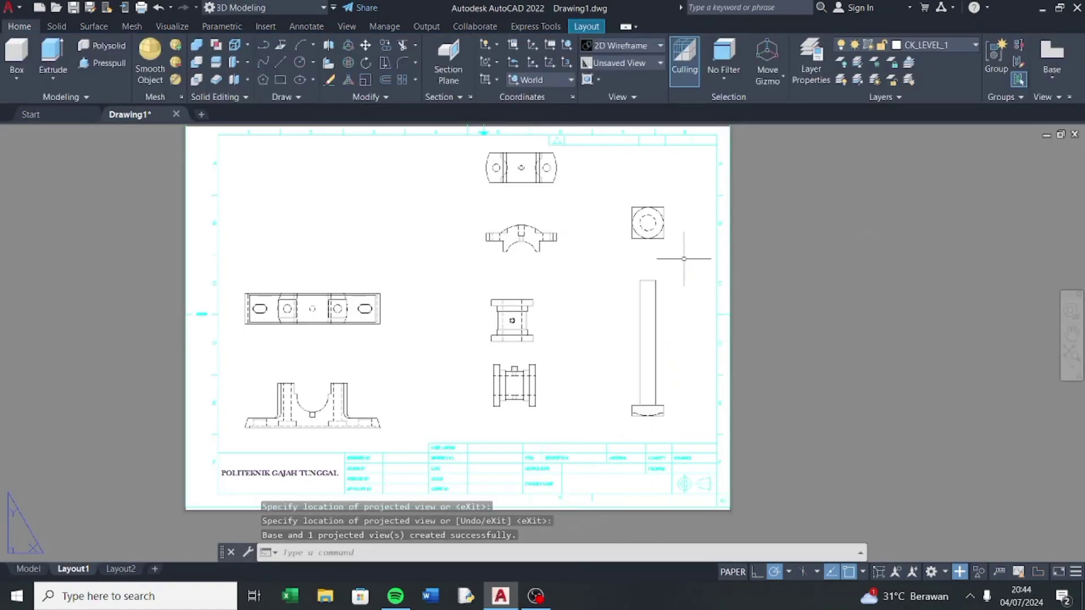
Step: Set the bolt view scale to 1:2
click(648, 339)
click(213, 62)
click(192, 45)
click(165, 60)
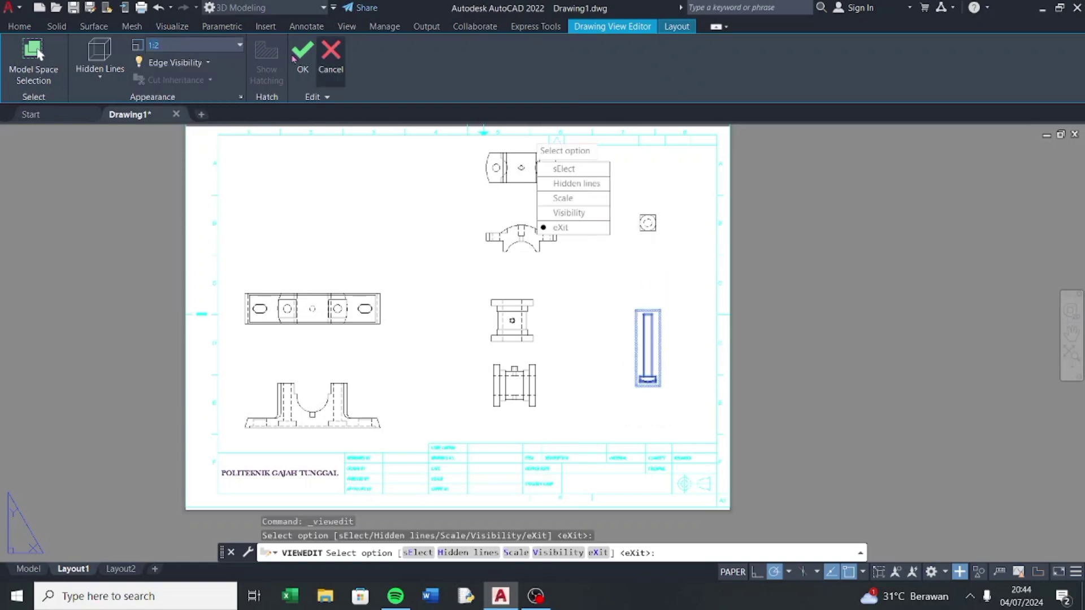
key(Return)
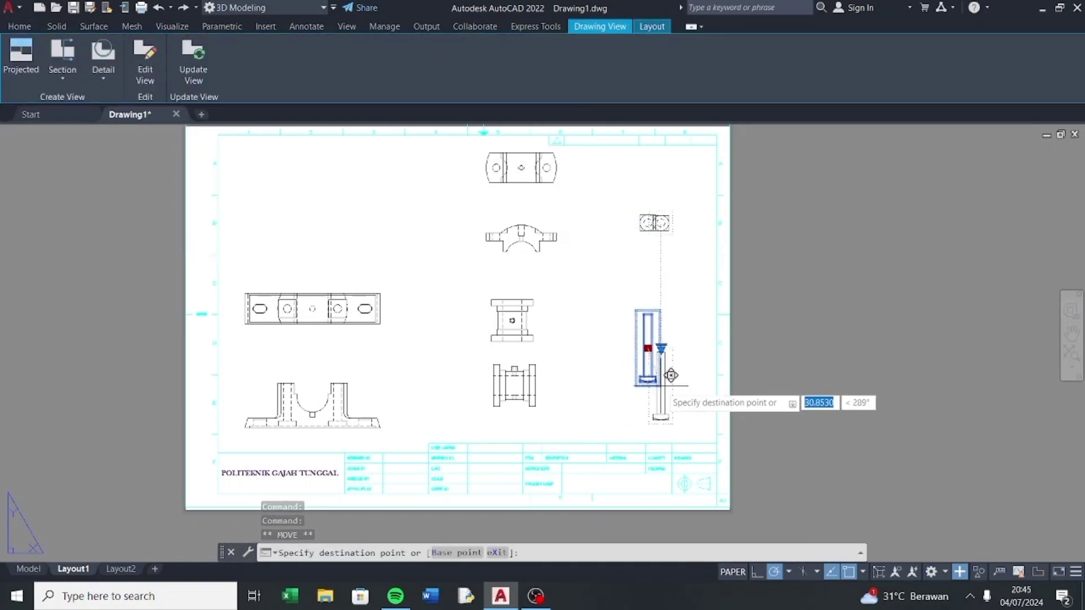
key(Escape)
key(Escape)
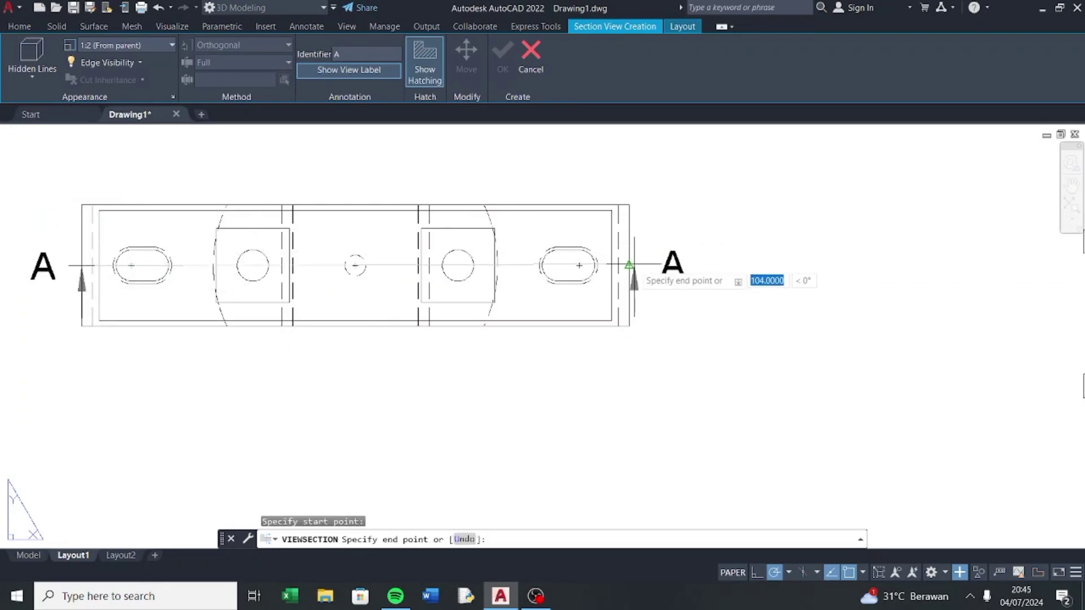
Step: Finish section A-A of the base and create full section B-B of the middle block
click(628, 264)
click(492, 421)
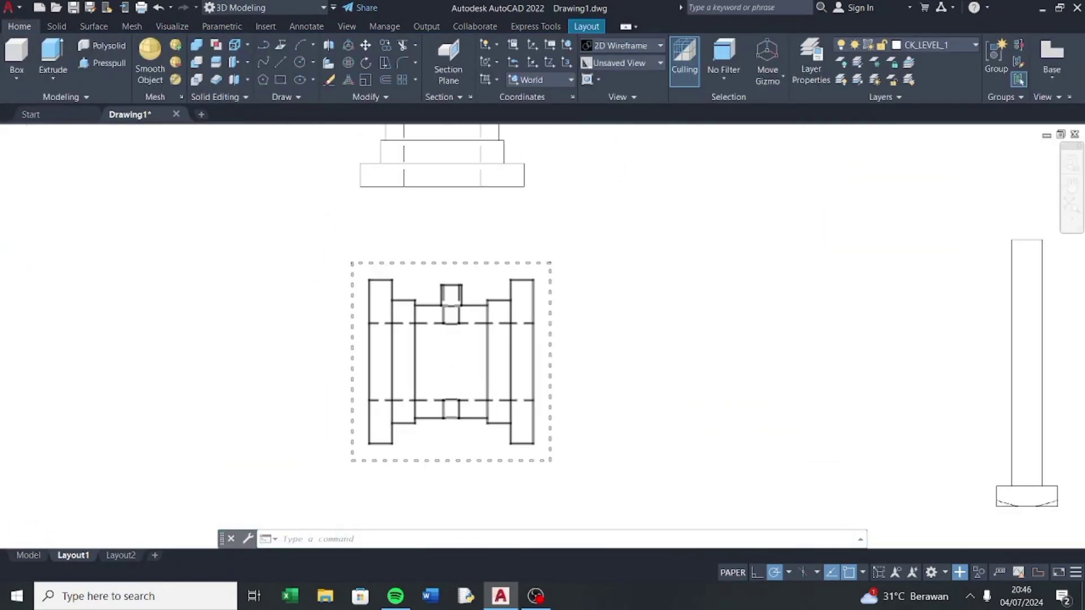
click(76, 81)
click(480, 305)
click(480, 444)
click(618, 405)
scroll(489, 409, down, 3)
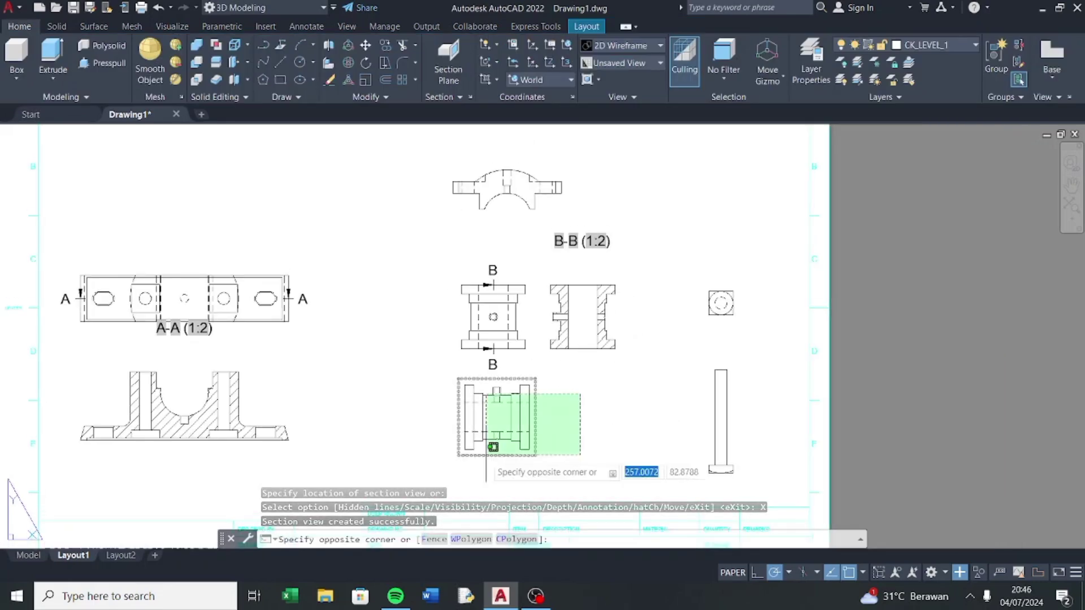
key(Delete)
Step: Inspect the B-B section hatch in the Hatch Editor and close it
scroll(489, 409, up, 2)
click(587, 373)
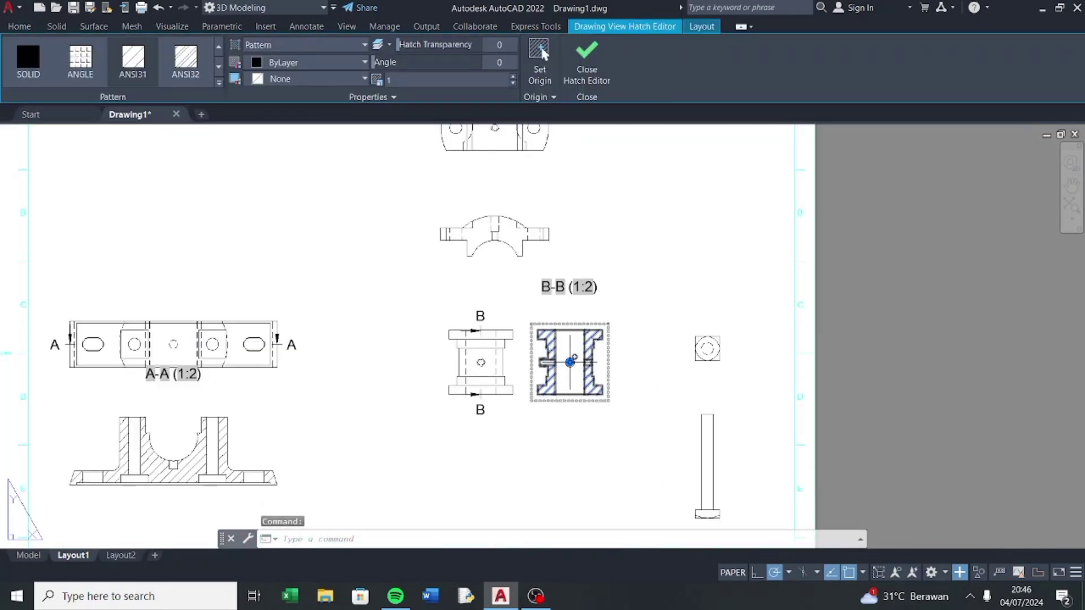
click(587, 56)
scroll(631, 293, down, 3)
click(537, 338)
click(537, 337)
key(Escape)
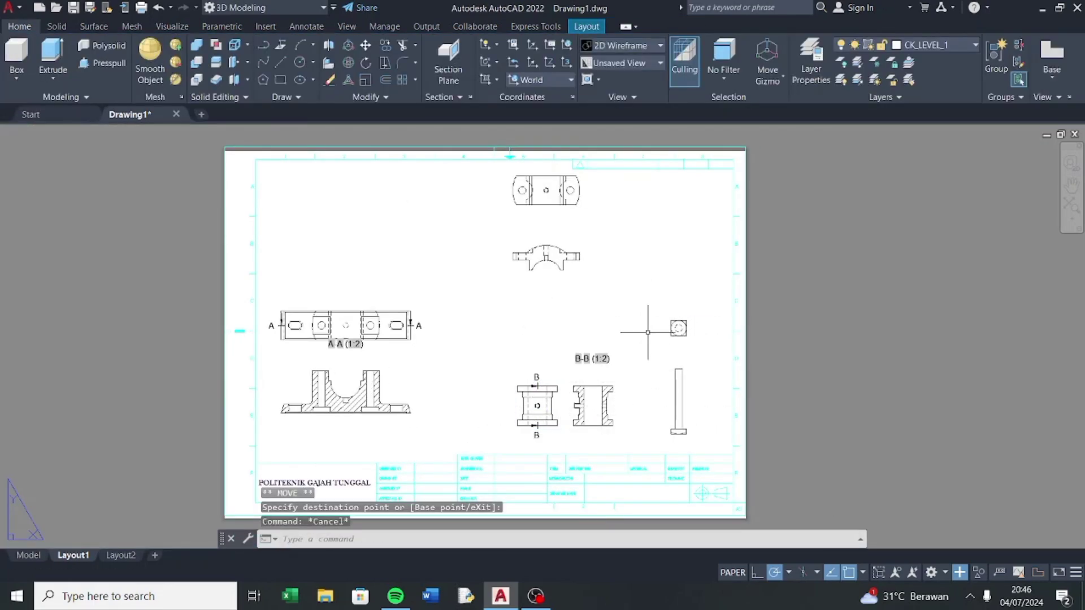
Step: Select both cap views together to rearrange them
scroll(625, 333, up, 3)
scroll(625, 334, up, 2)
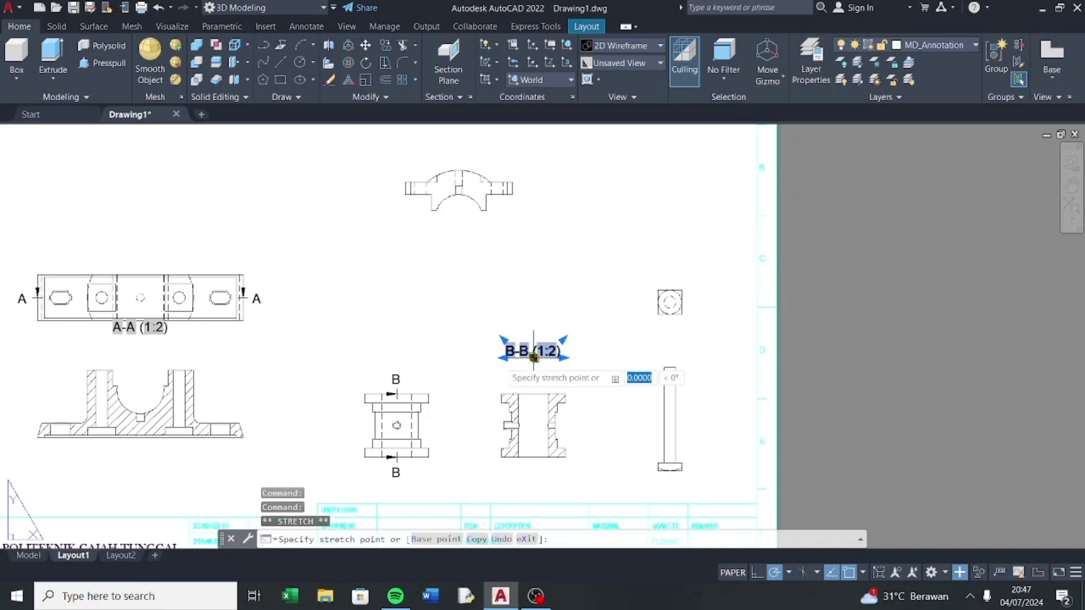
middle_drag(422, 133, 395, 231)
click(418, 182)
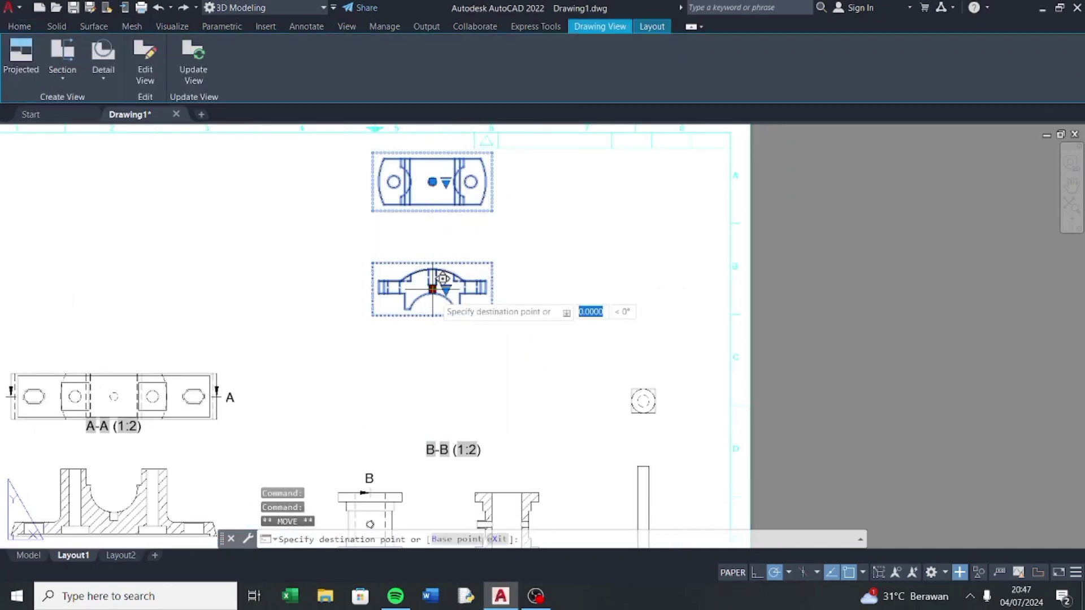
Step: Reposition the cap views and place the first nut's hexagon and side views
click(388, 351)
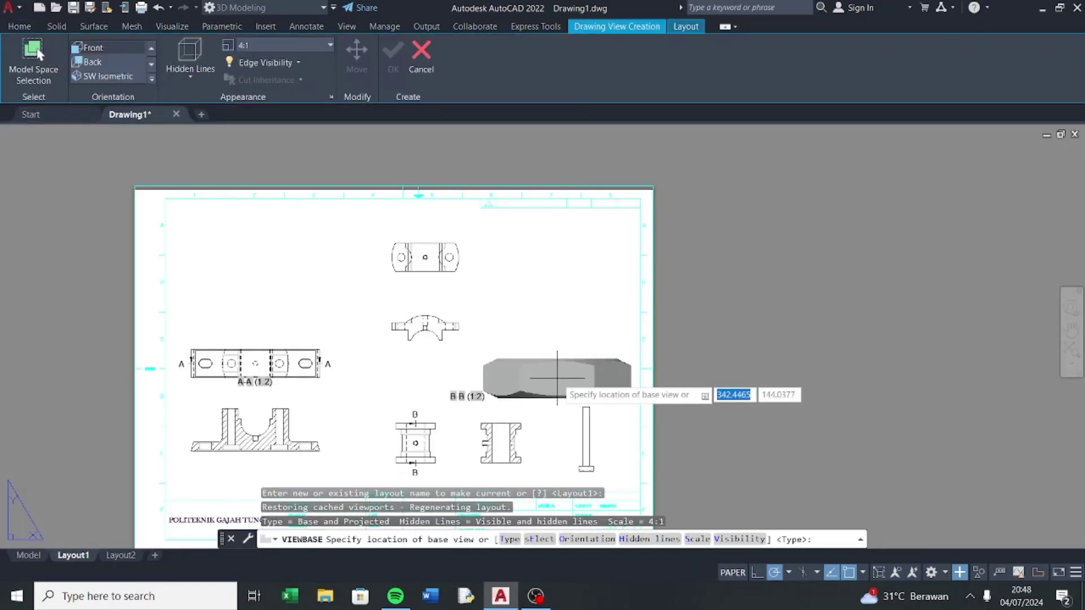
click(471, 245)
click(471, 336)
key(Return)
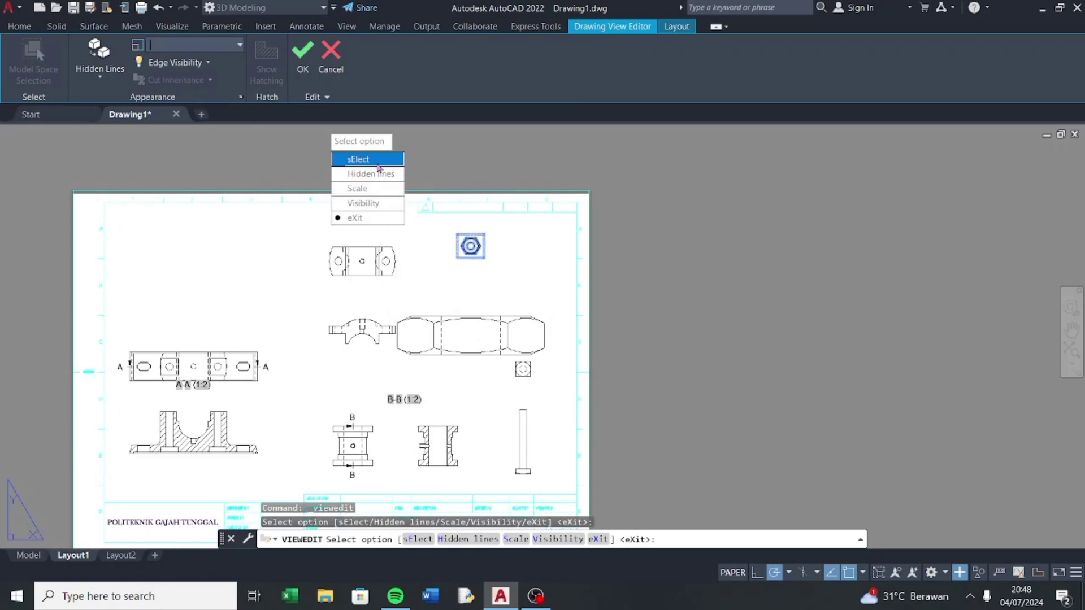
Step: Place the second nut's hexagon view with its side view below it
click(239, 45)
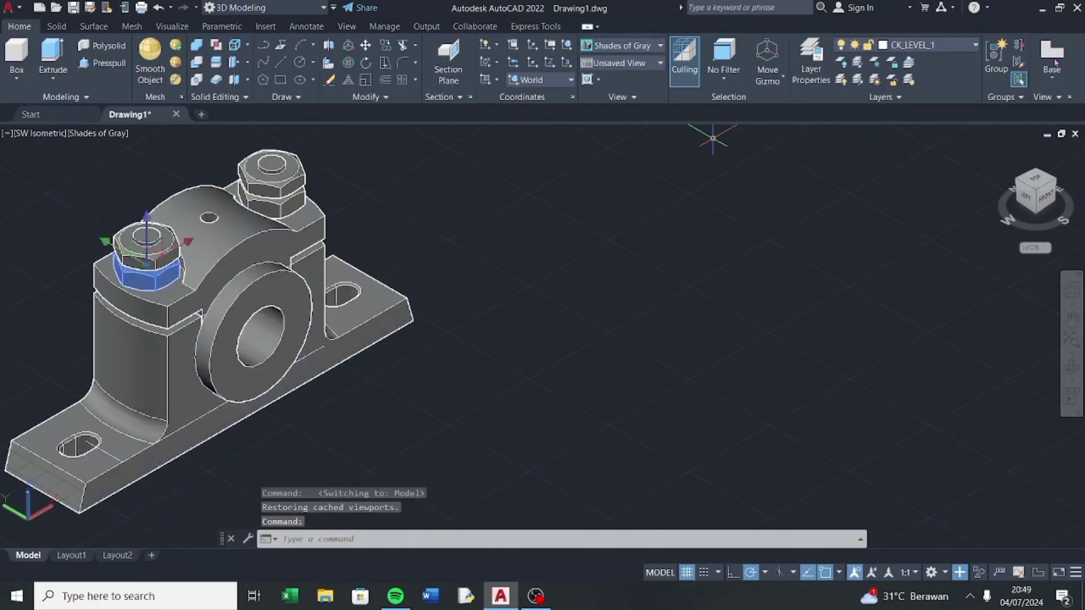
click(1051, 57)
click(447, 208)
click(448, 268)
key(Return)
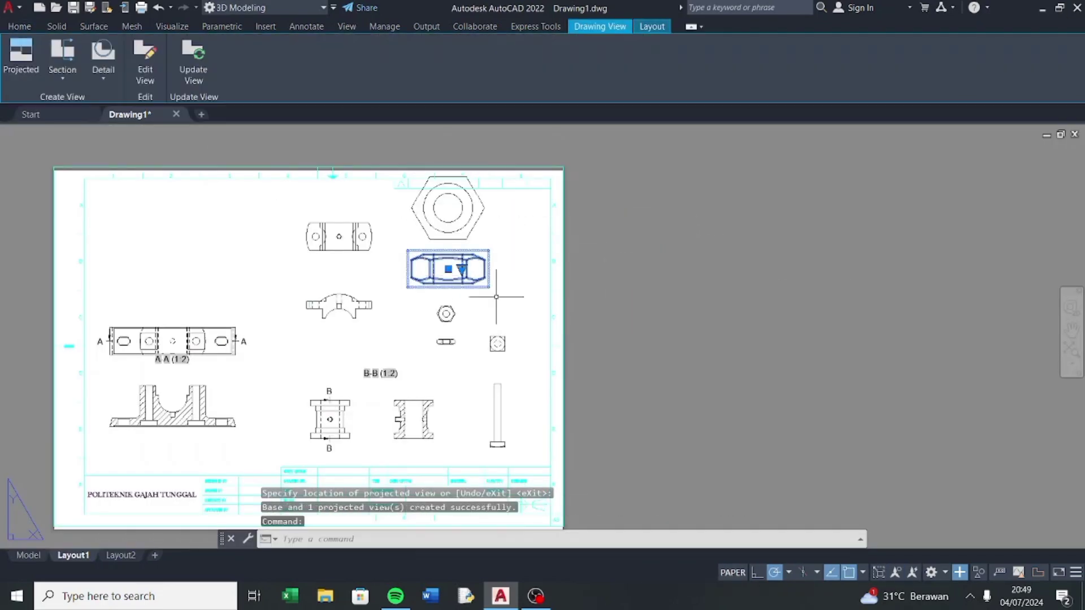
Step: Edit the nut view to a smaller scale matching the nearby part views
double_click(448, 269)
click(195, 46)
click(195, 169)
click(195, 45)
click(195, 141)
click(300, 43)
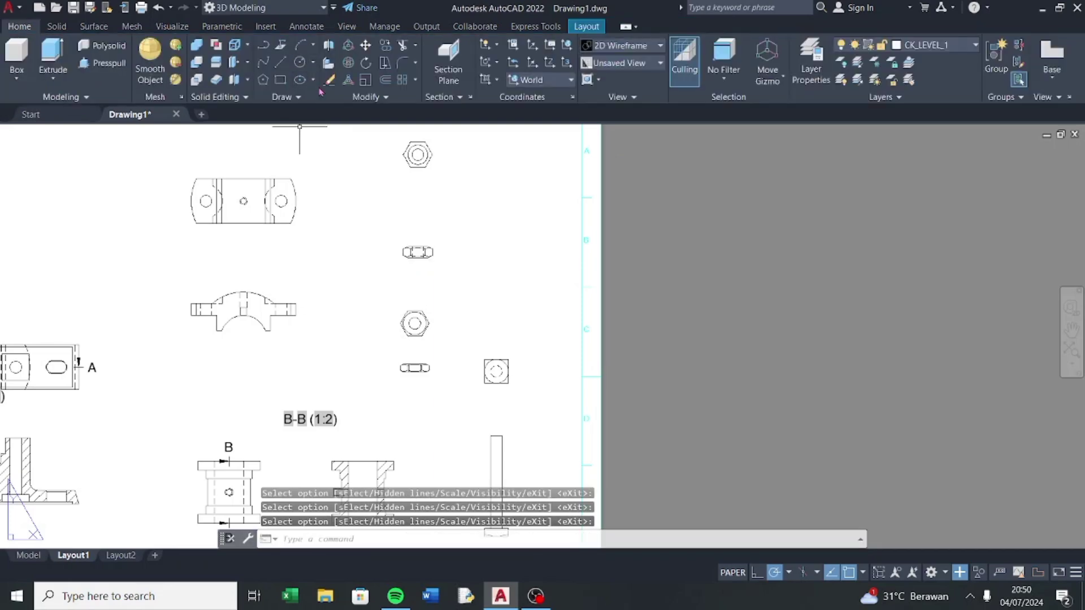
Step: Grip-move the hexagon view lower in the right-hand column
click(417, 155)
click(418, 154)
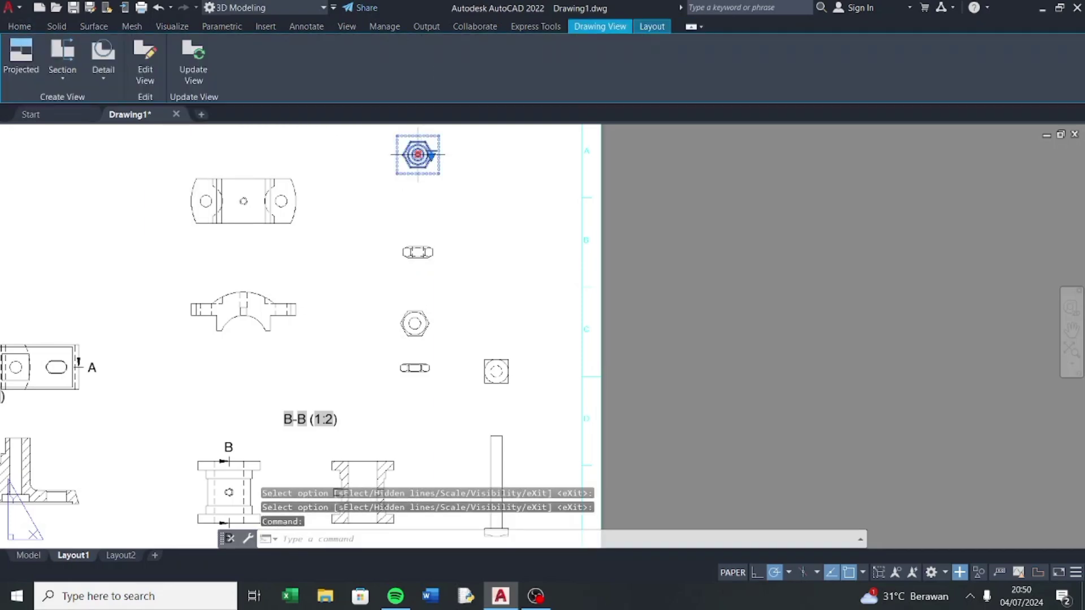
click(417, 211)
key(Escape)
Step: Place trial base views of the whole pillow block assembly on the sheet
click(29, 555)
drag(255, 141, 791, 497)
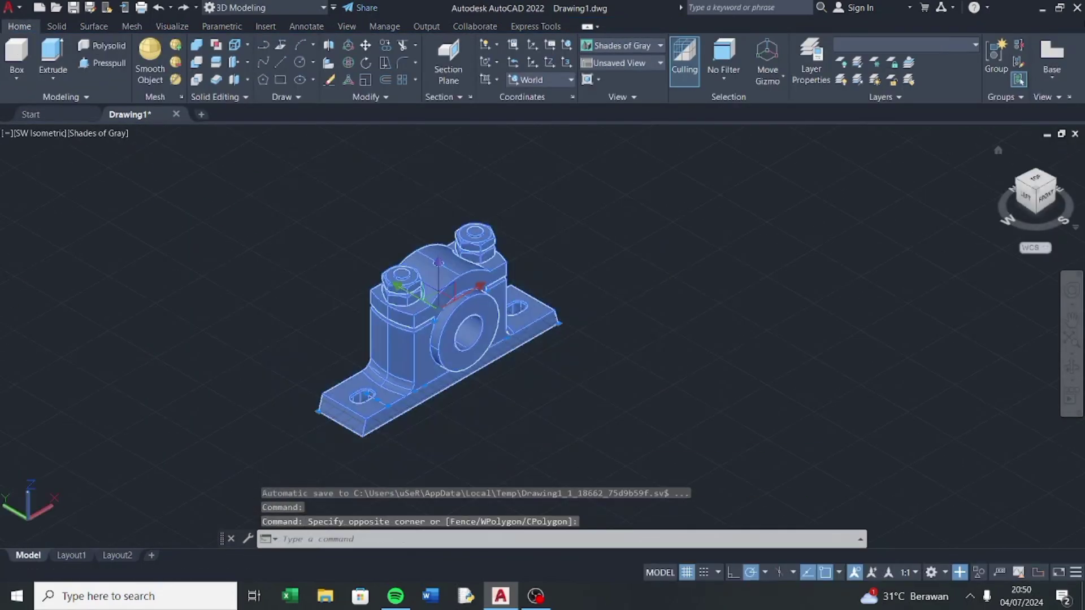
click(1051, 57)
click(375, 230)
key(Return)
click(28, 556)
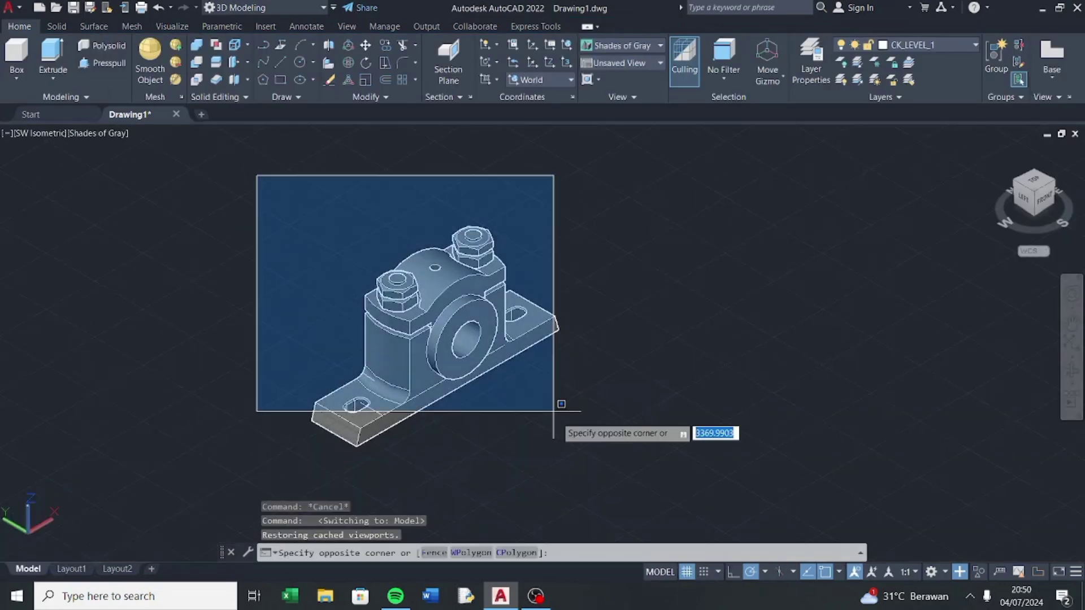
click(428, 270)
key(Return)
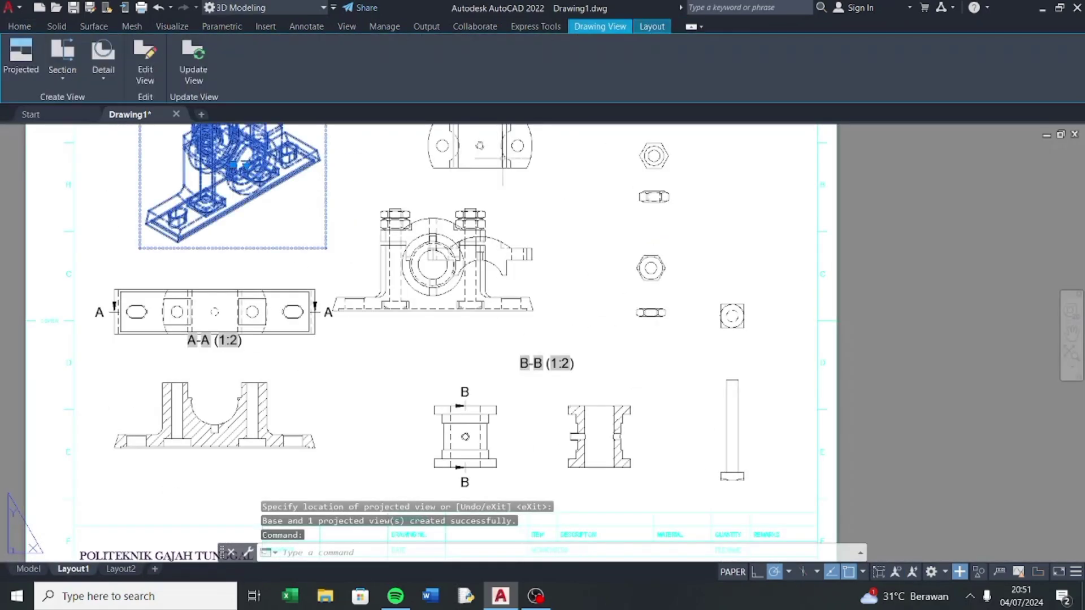
key(Escape)
Step: Orbit the assembly in model space, then restore the southwest isometric view
click(28, 569)
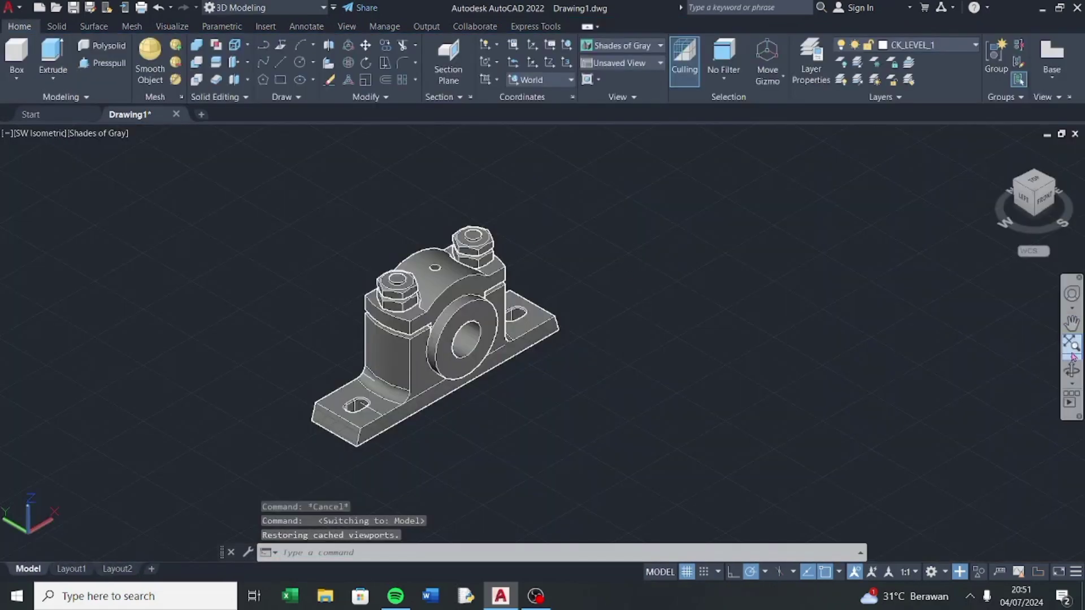
click(1072, 342)
shift+middle_drag(678, 367, 637, 383)
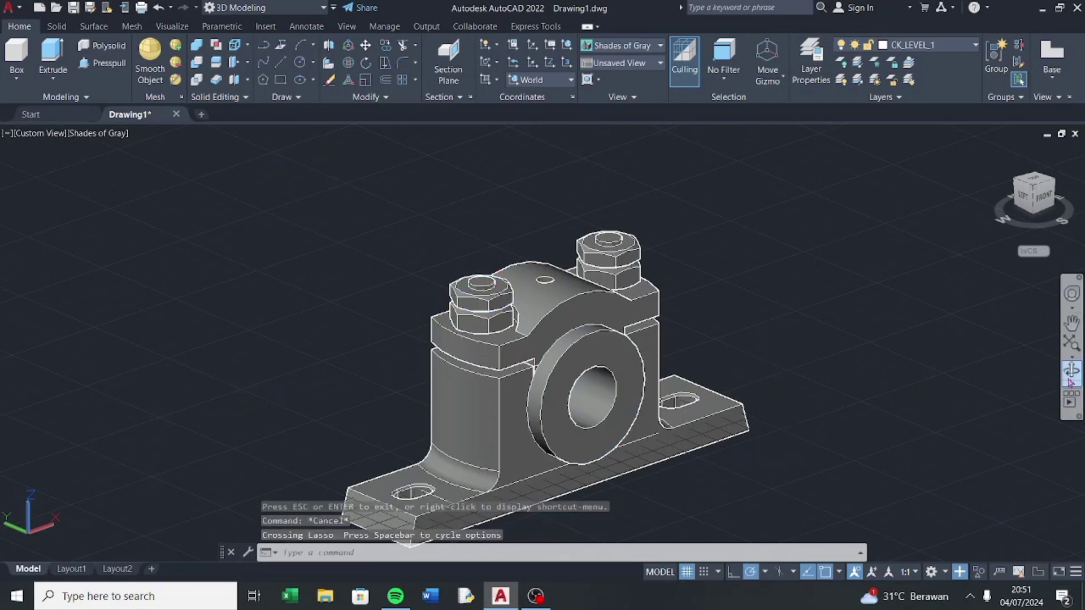
shift+middle_drag(565, 367, 622, 254)
scroll(565, 367, up, 5)
scroll(565, 368, down, 5)
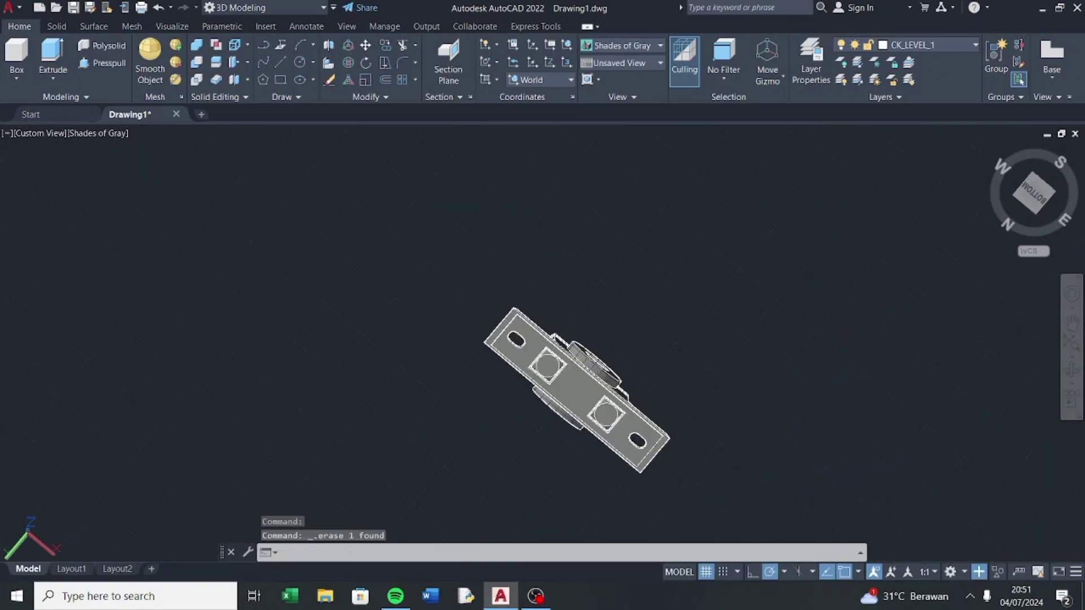
click(620, 62)
click(598, 169)
Step: Delete the trial views and place the assembly base view at the sheet's top-left
click(72, 568)
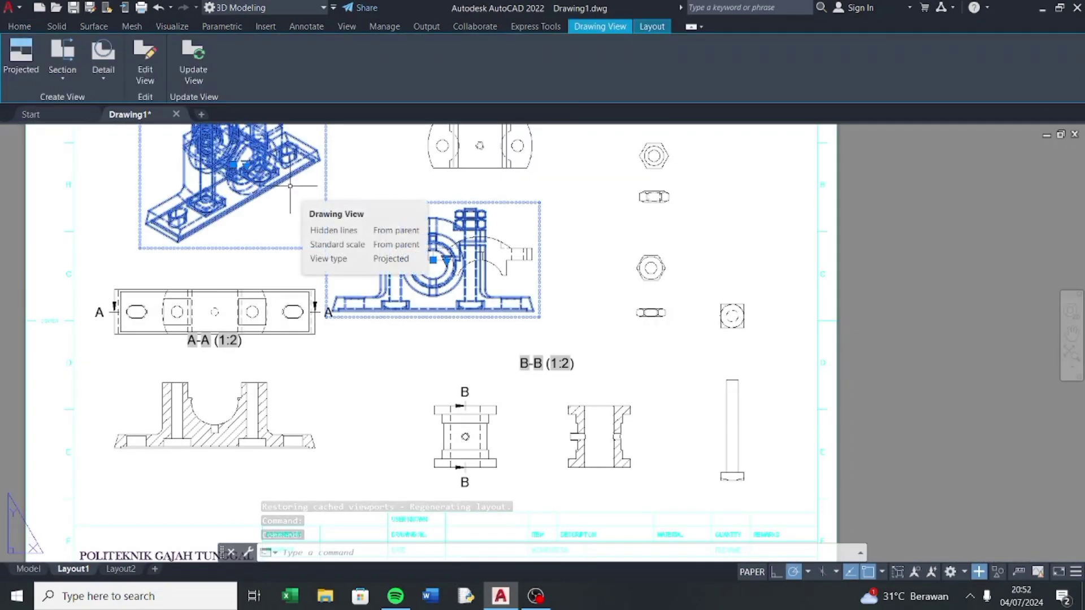
key(Delete)
click(315, 158)
click(654, 386)
key(Return)
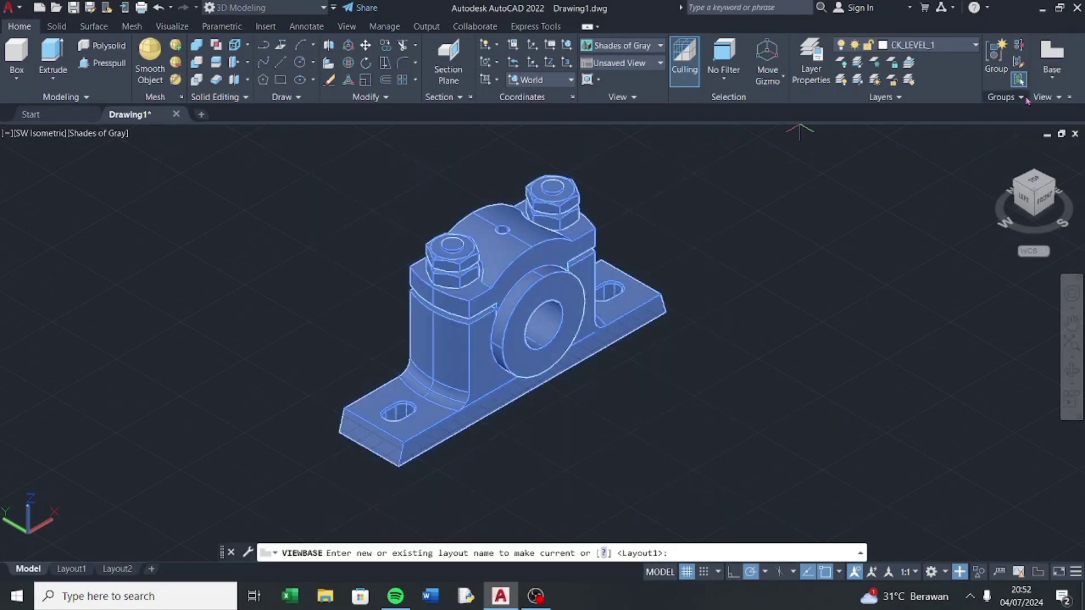
click(243, 232)
key(Return)
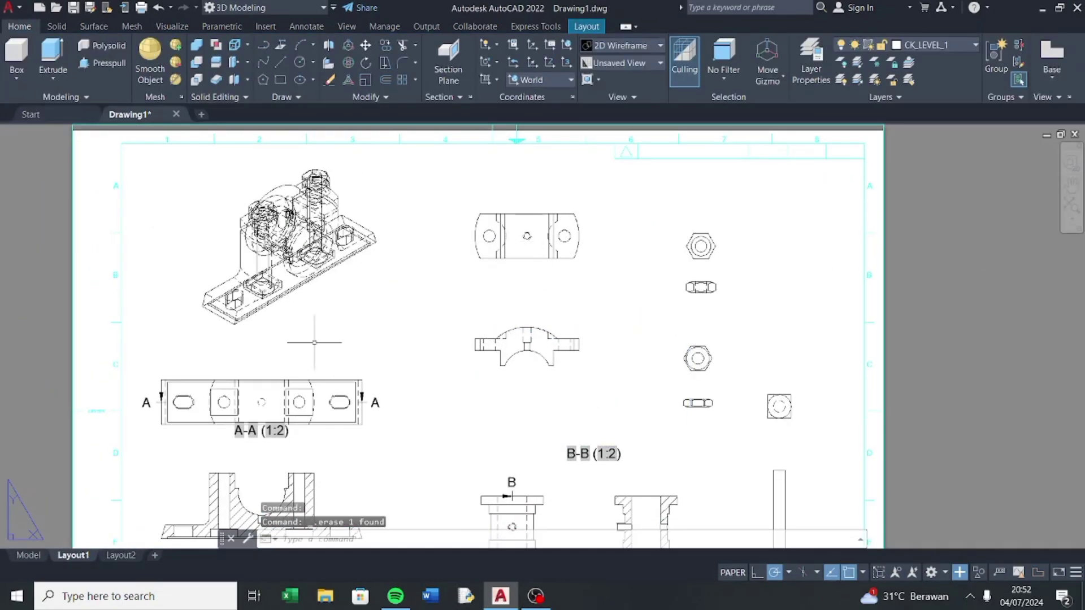
Step: Set the assembly view's visual style to Shaded
click(289, 247)
click(103, 78)
click(145, 62)
key(Return)
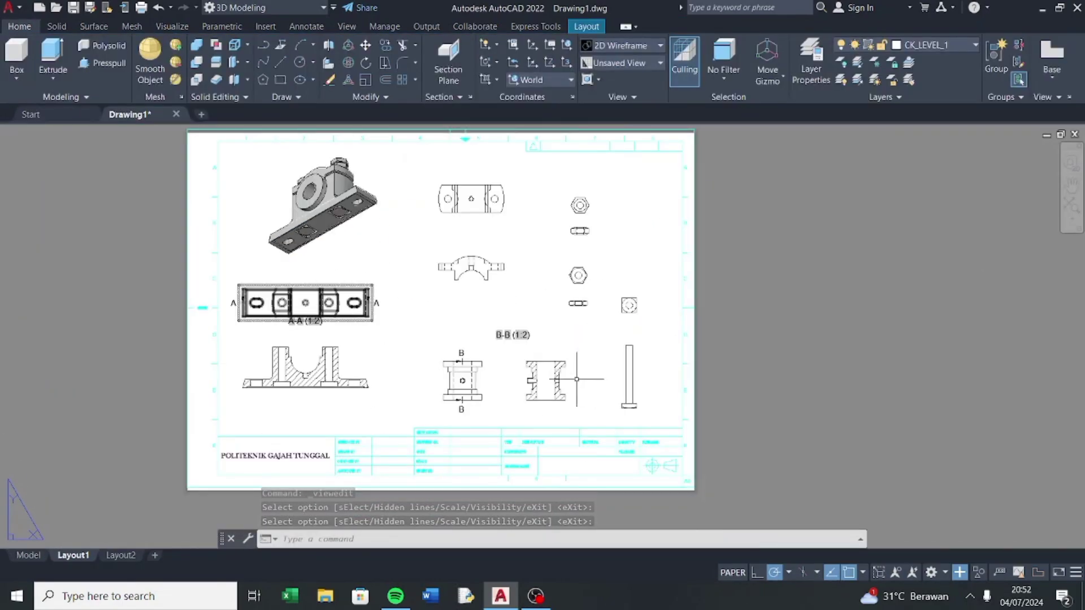
Step: Dimension the section base with the 195 length and the 208 overall width
scroll(309, 336, up, 3)
scroll(309, 336, up, 1)
click(306, 26)
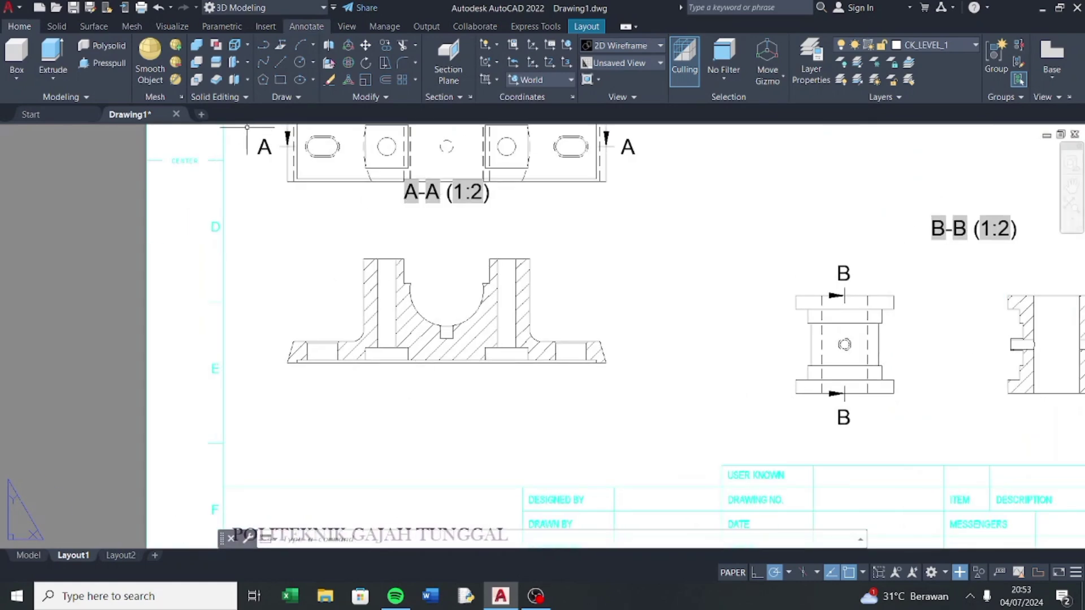
click(235, 56)
scroll(208, 229, up, 5)
click(208, 228)
scroll(208, 229, down, 2)
scroll(508, 339, down, 3)
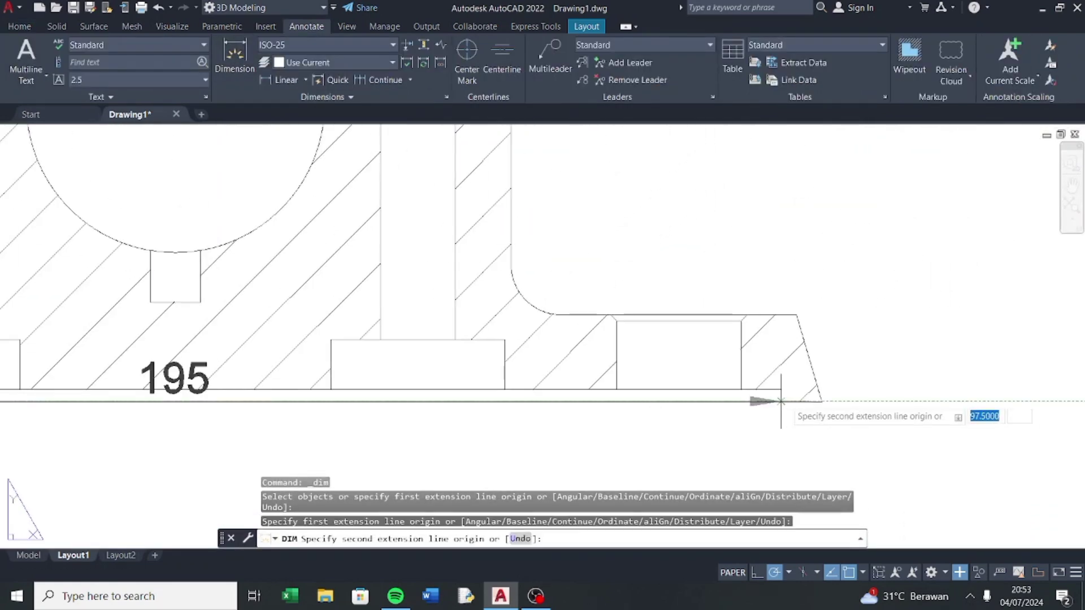
click(809, 289)
click(800, 341)
click(26, 292)
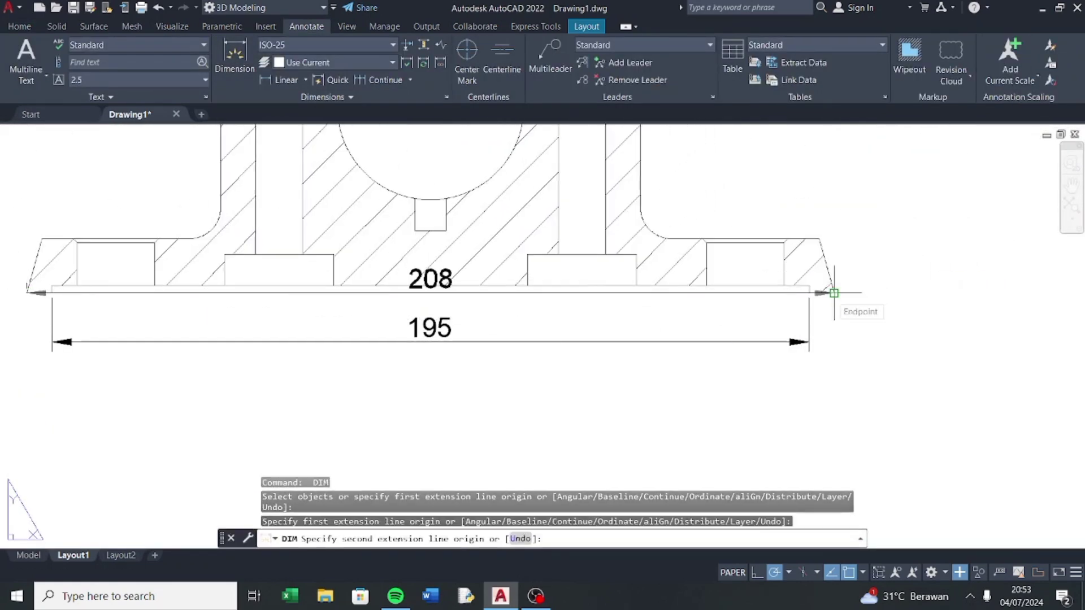
click(834, 292)
Step: Add the vertical 2 and 10 step dimensions beside the base
click(839, 389)
middle_click(839, 389)
scroll(734, 429, up, 5)
scroll(678, 395, up, 2)
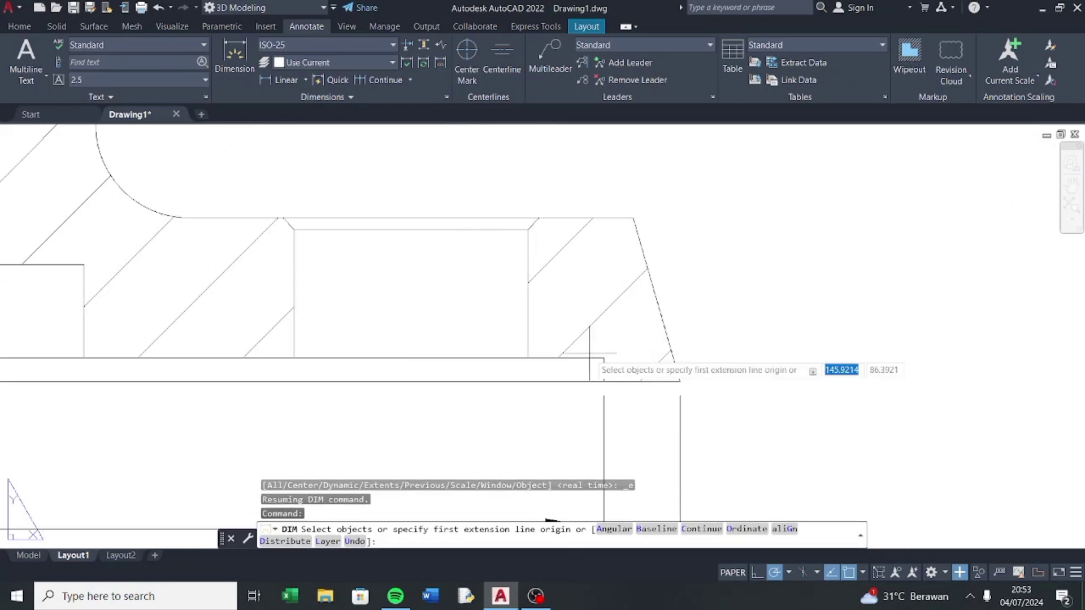
click(603, 356)
click(654, 309)
click(709, 305)
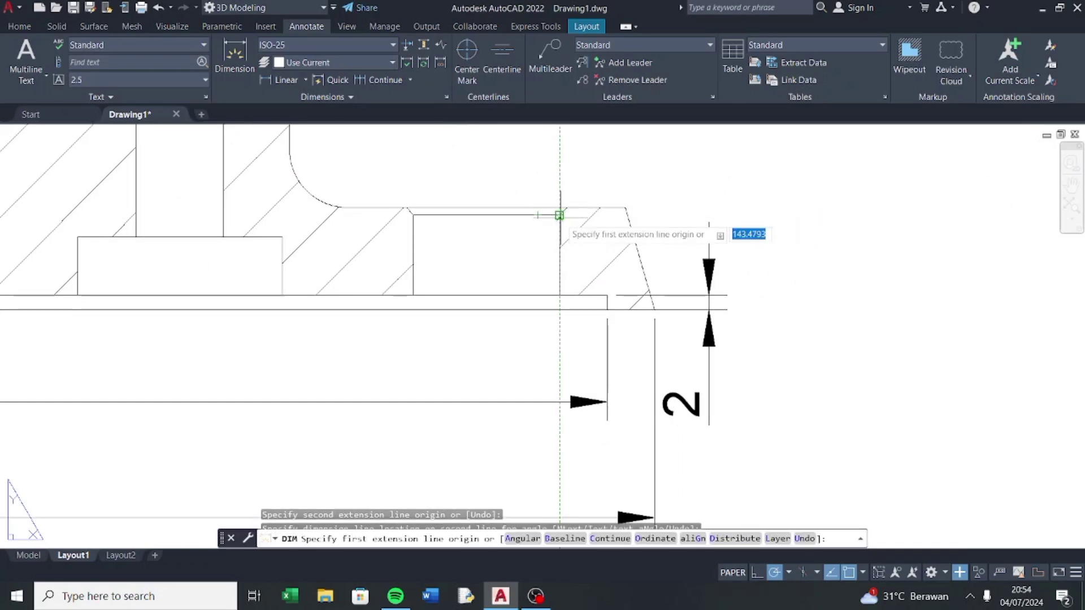
click(560, 213)
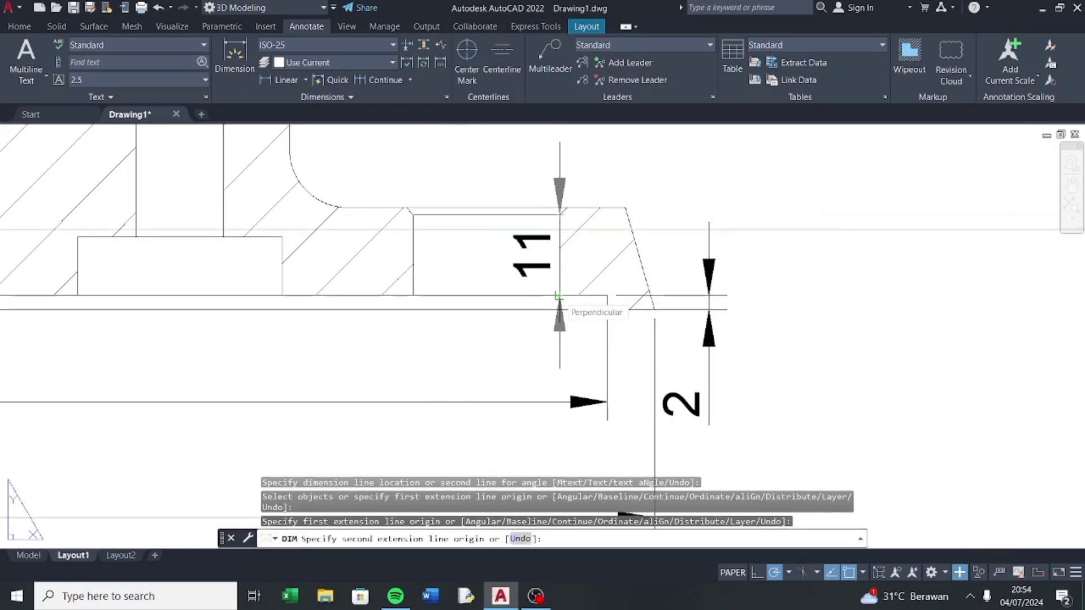
key(Escape)
click(281, 237)
click(727, 309)
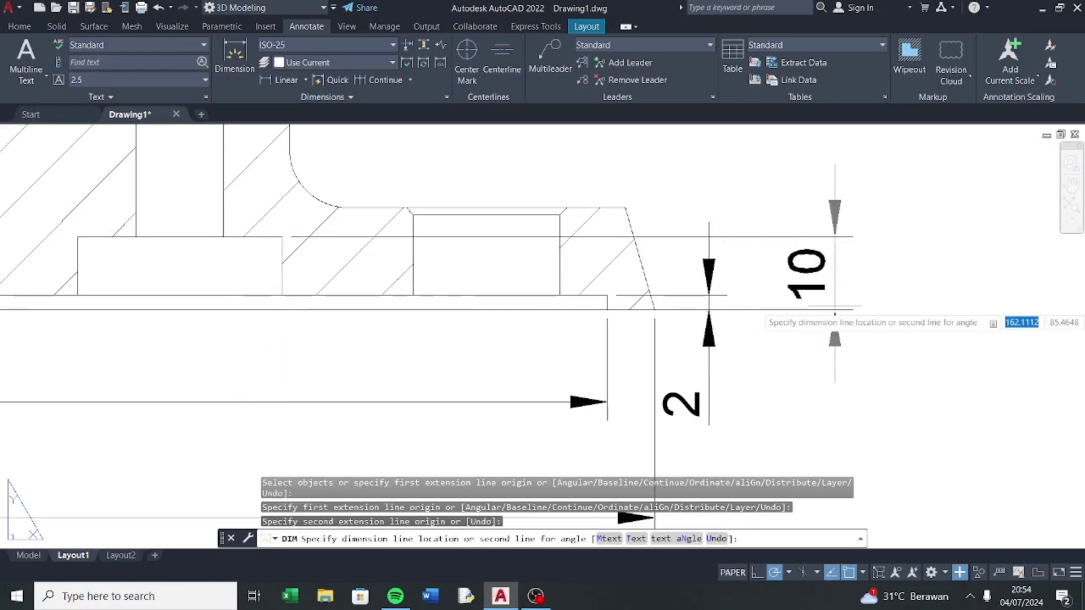
click(787, 310)
Step: Add the 14 taper dimension and the 68 overall height
click(625, 209)
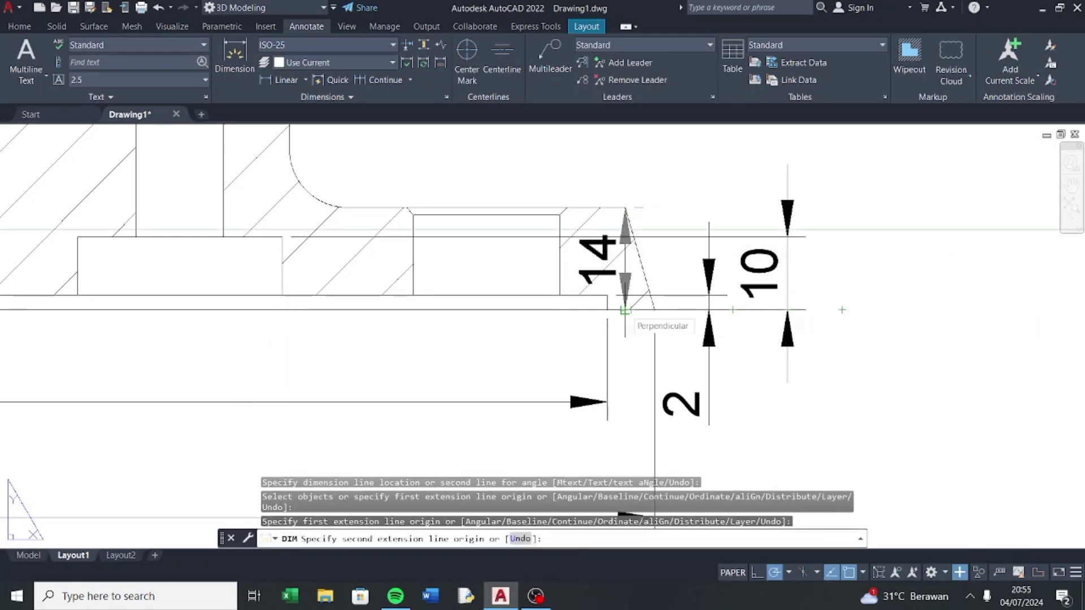
click(868, 305)
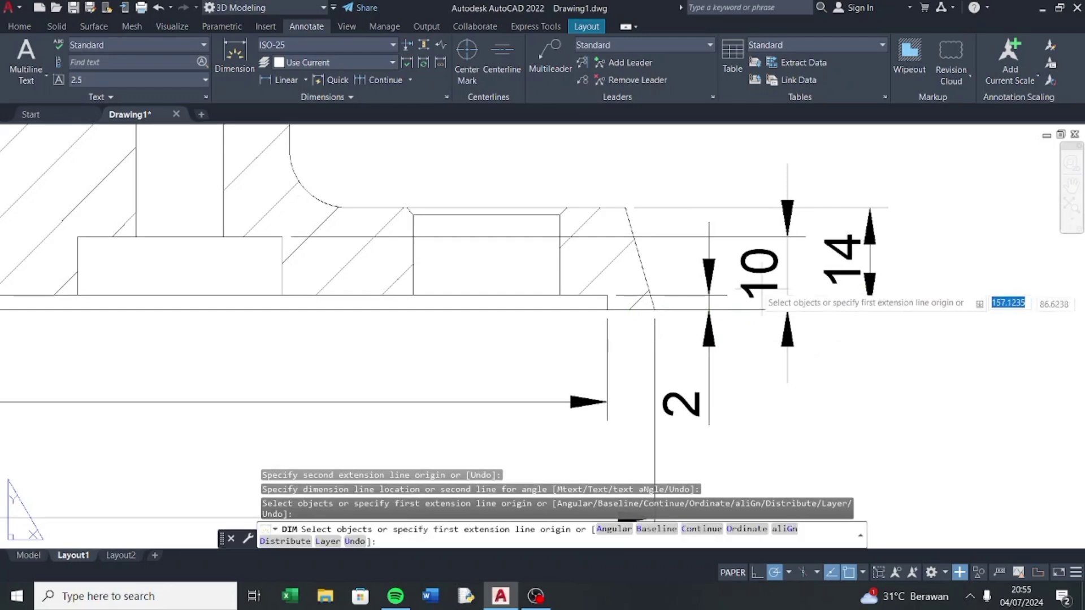
scroll(1032, 514, down, 3)
click(741, 242)
click(880, 430)
click(990, 421)
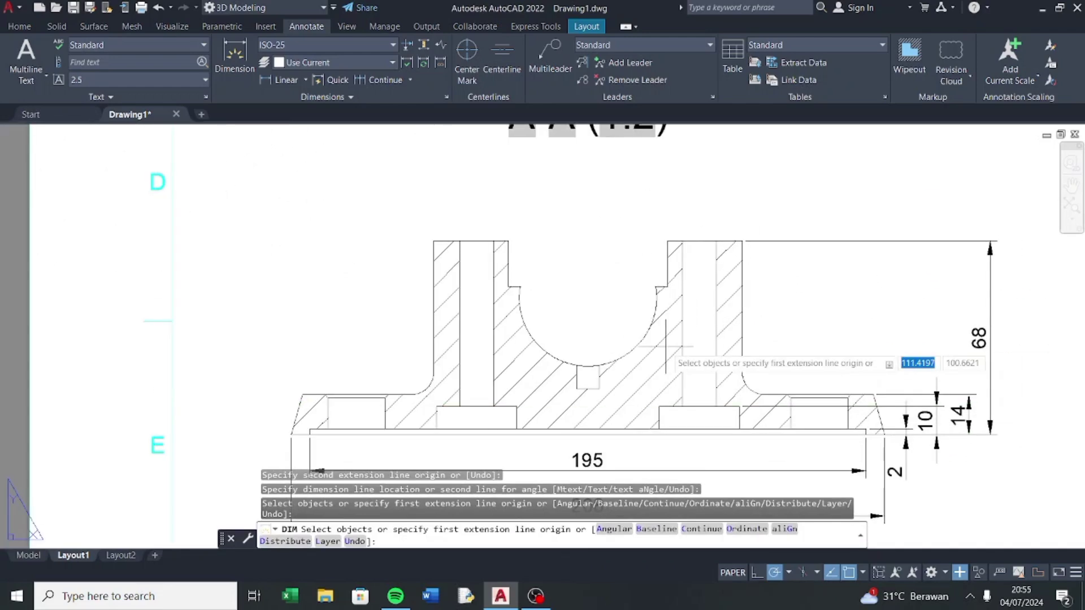
Step: Add the 56 opening width above the part
middle_drag(734, 243, 737, 325)
click(670, 323)
scroll(743, 324, up, 5)
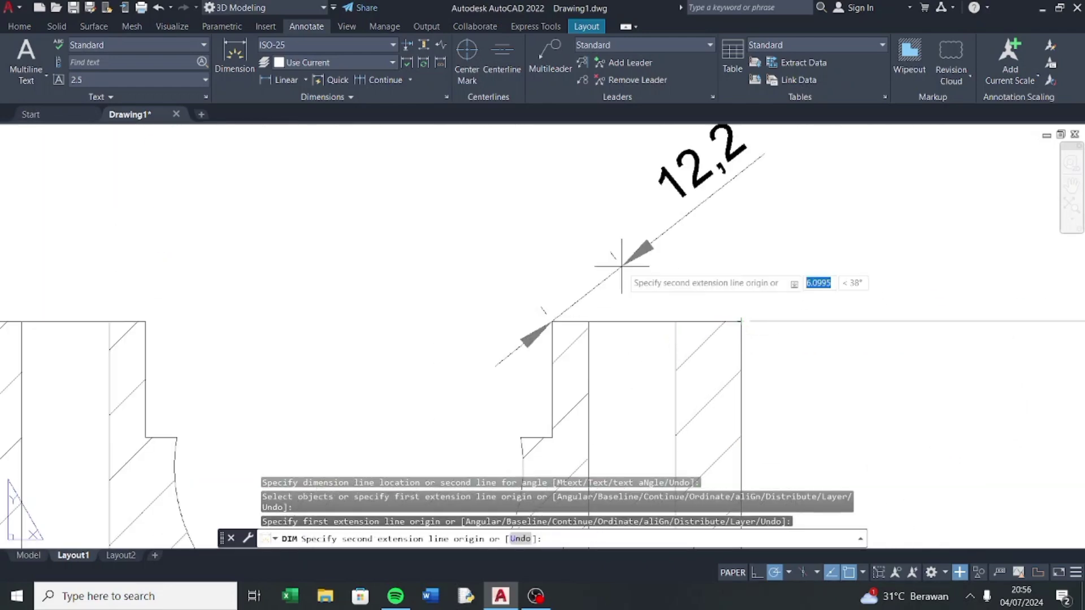
scroll(629, 255, down, 5)
key(Escape)
key(space)
click(435, 287)
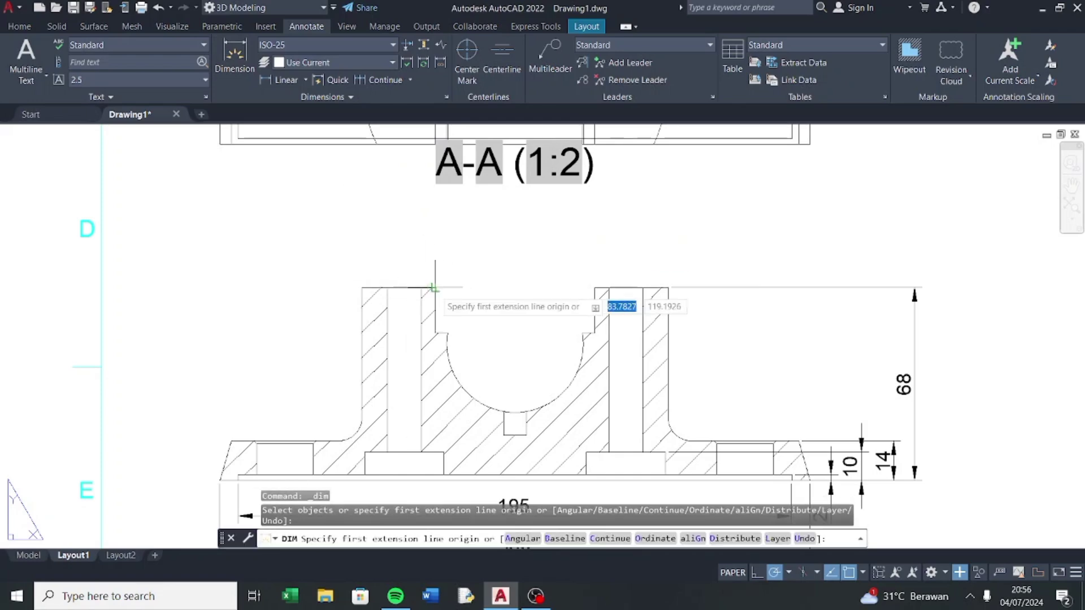
click(594, 287)
click(514, 258)
Step: Add the 16 slot depth and the 4 dimension beside it
scroll(352, 300, up, 2)
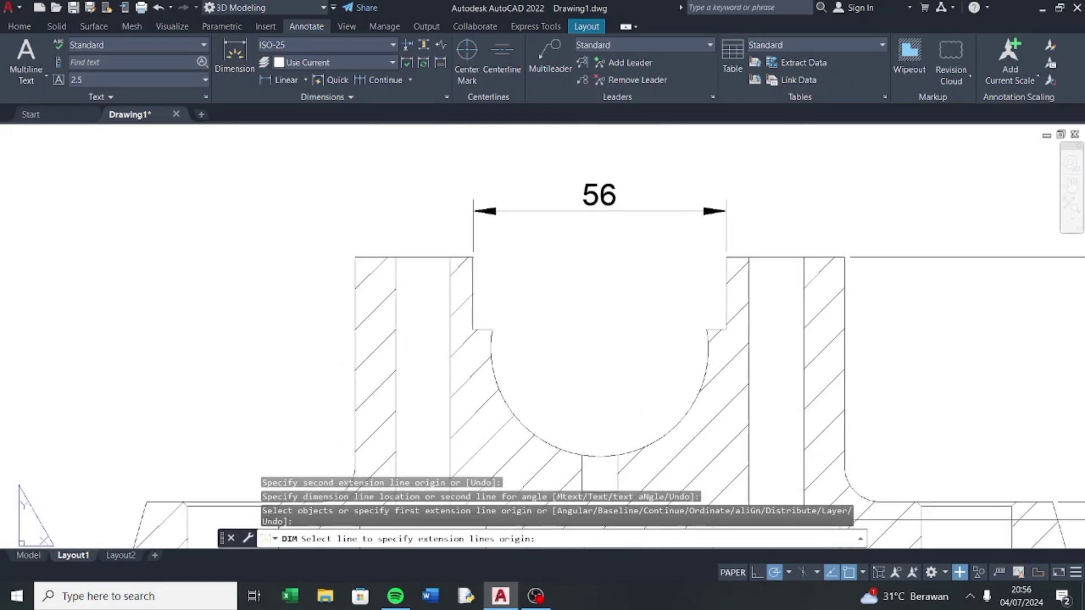
click(485, 280)
click(484, 351)
click(267, 317)
click(516, 357)
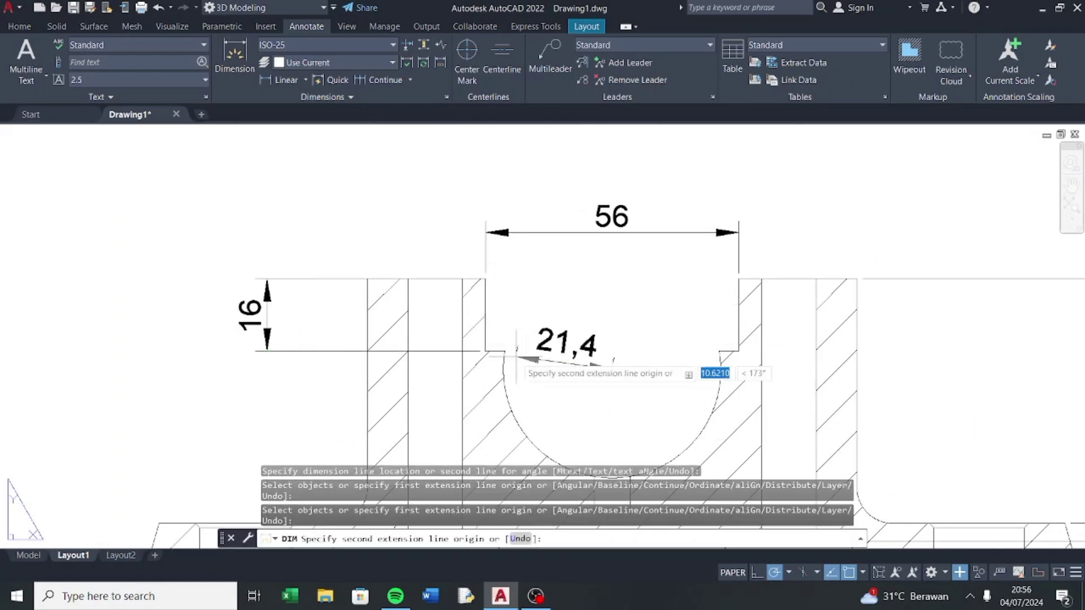
scroll(485, 362, up, 2)
click(485, 367)
scroll(485, 367, down, 2)
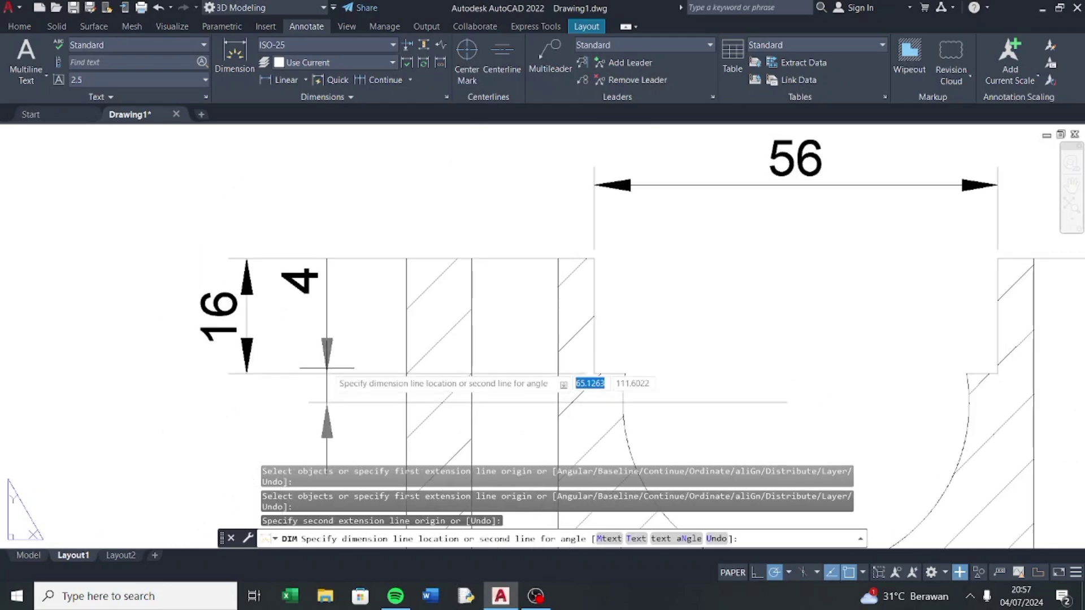
click(316, 362)
scroll(316, 361, down, 3)
Step: Try an angular dimension, cancel it, and select the top view for repositioning
click(303, 82)
click(288, 130)
key(Escape)
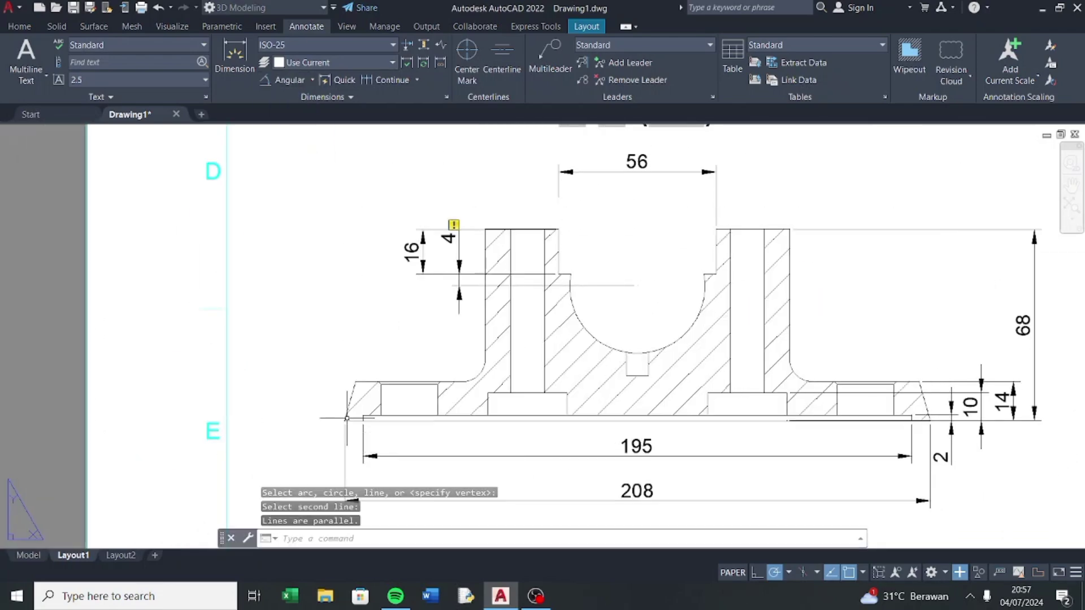
scroll(452, 342, down, 3)
scroll(453, 342, up, 2)
click(407, 237)
click(407, 237)
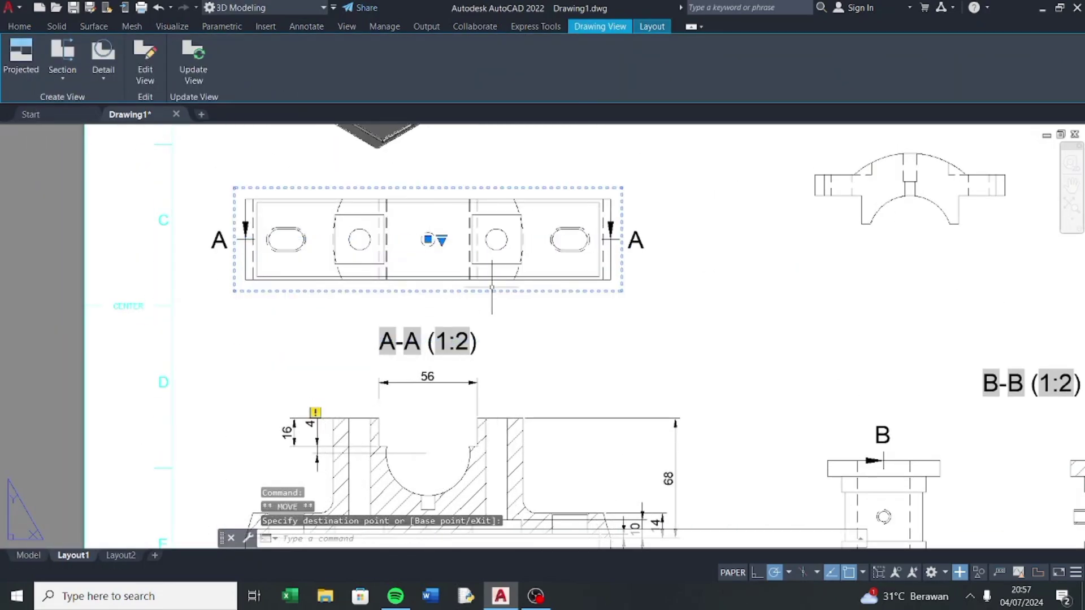
Step: Raise the top view and add the Ø12 diameter to the right square's circle
click(431, 235)
scroll(431, 235, down, 3)
scroll(431, 235, up, 2)
click(312, 80)
click(288, 181)
scroll(452, 328, up, 2)
click(503, 306)
click(582, 218)
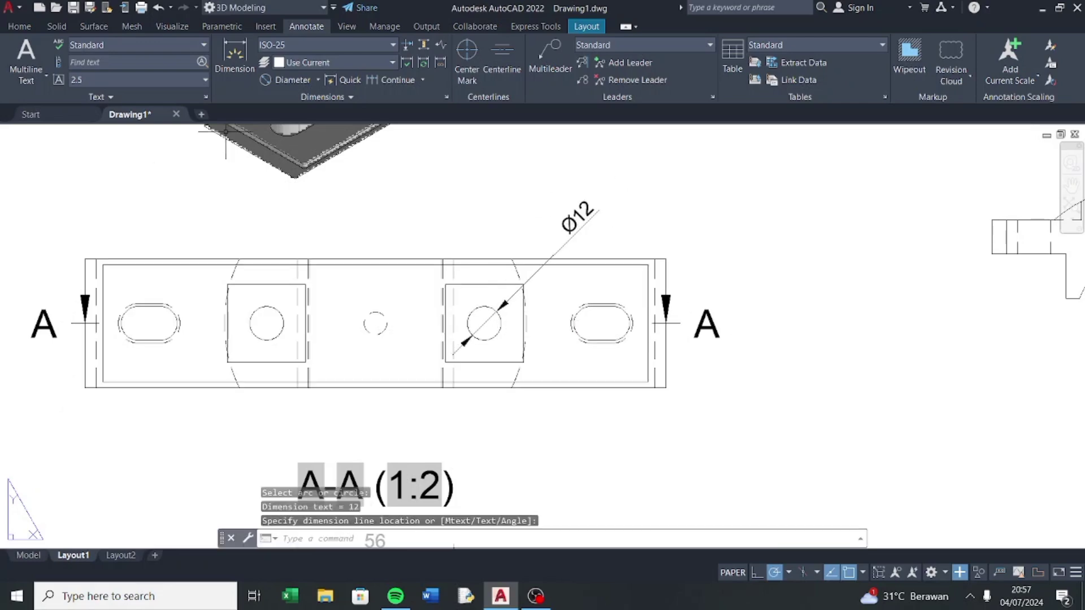
click(392, 309)
key(Escape)
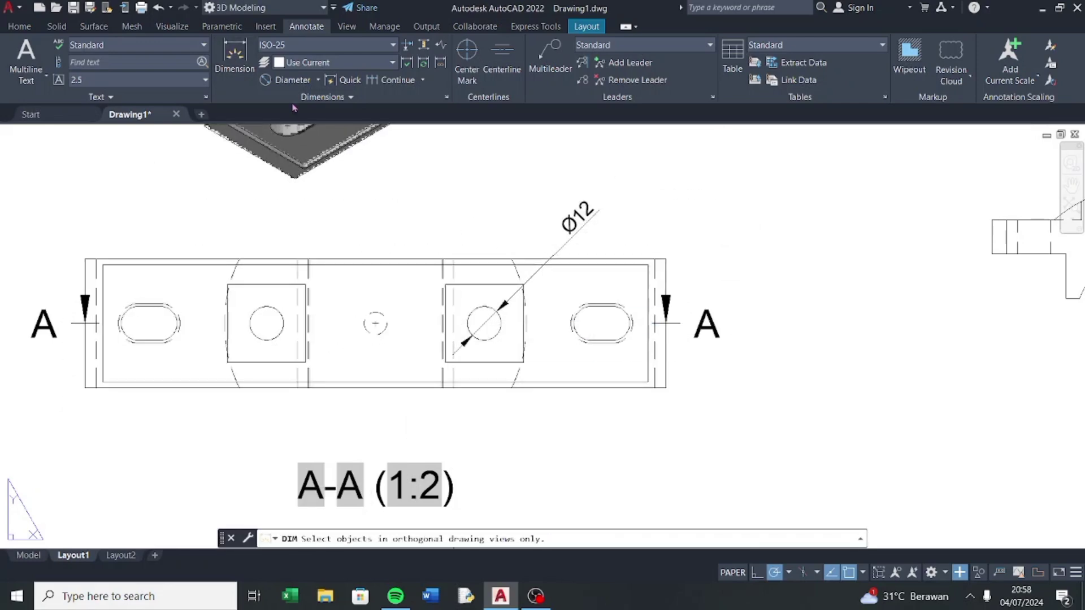
Step: Add Ø12 and Ø14 to the left slot's arcs and Ø8 to the centre hole
scroll(138, 323, up, 3)
click(243, 305)
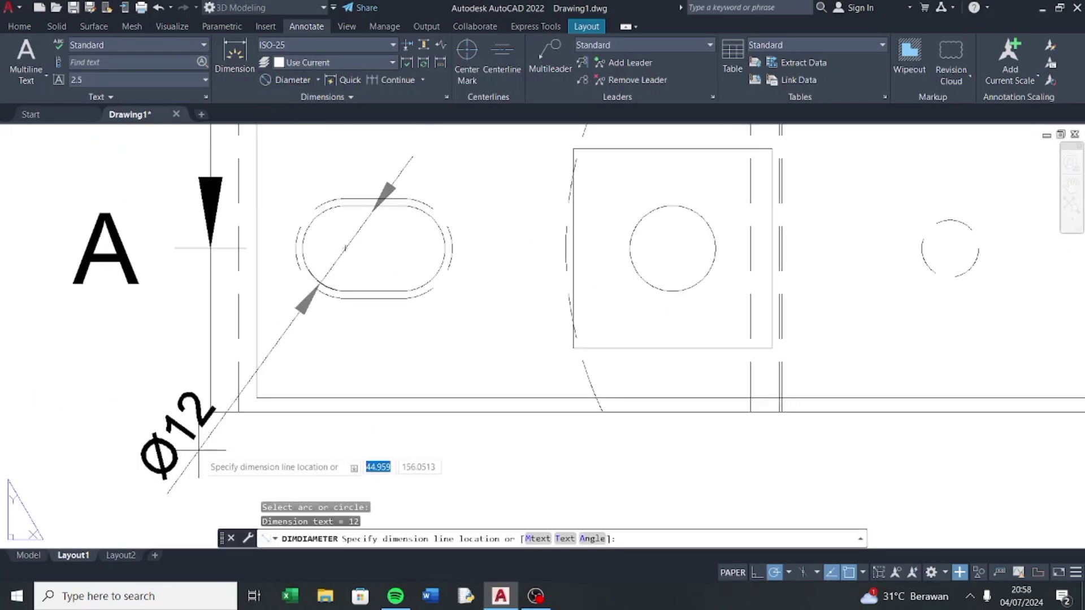
click(206, 440)
key(Return)
click(330, 296)
click(198, 446)
scroll(395, 367, down, 3)
scroll(395, 367, down, 2)
key(Return)
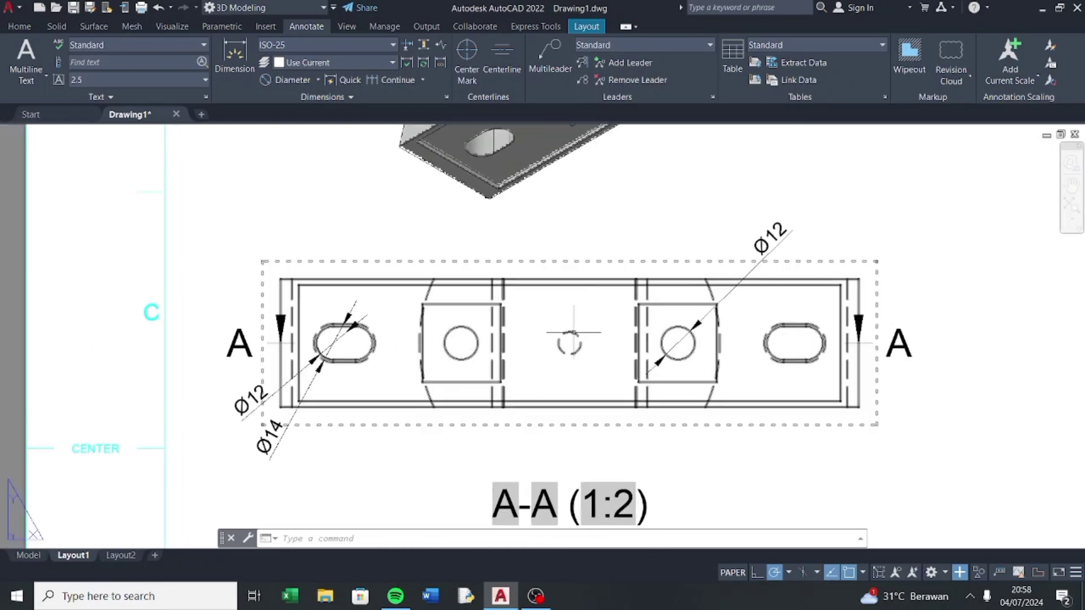
click(569, 343)
scroll(604, 339, up, 2)
click(800, 338)
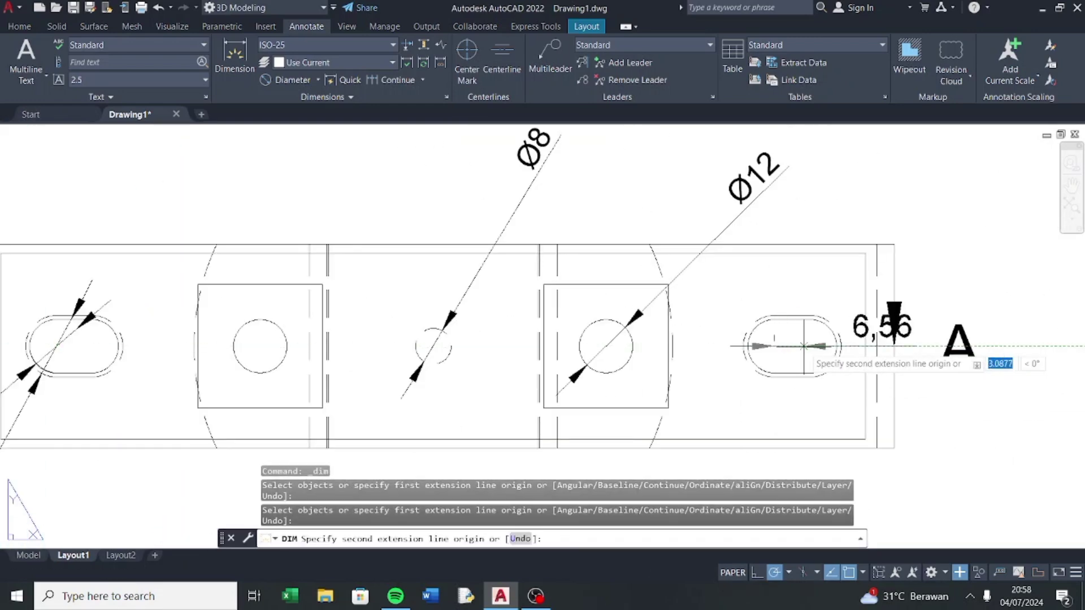
Step: Add the 78 and 154 centre spacing dimensions below the plan view
click(813, 452)
scroll(601, 377, up, 1)
click(347, 297)
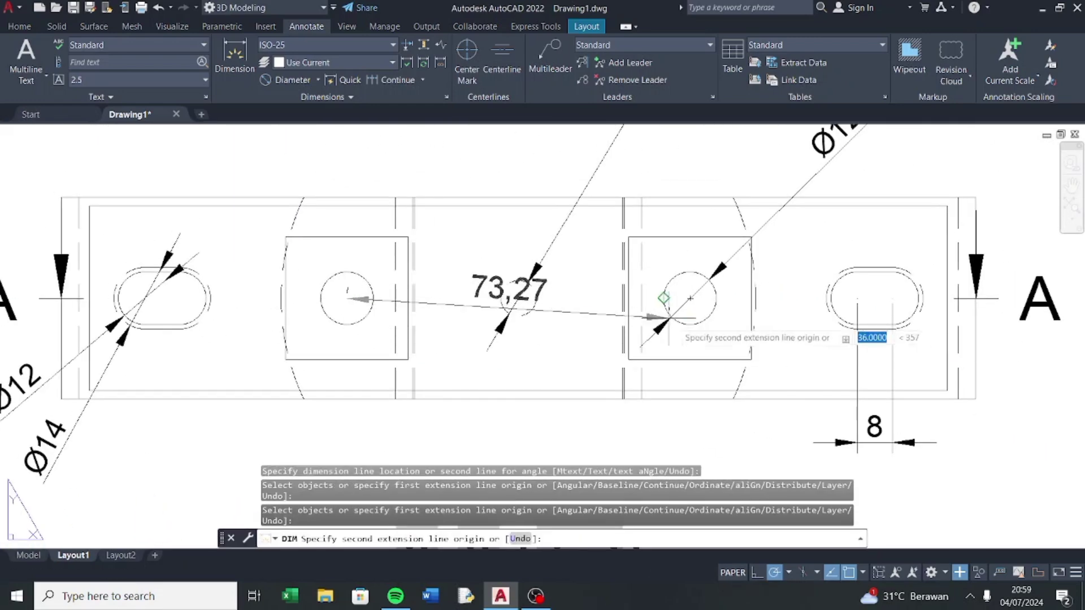
click(689, 298)
middle_drag(524, 446, 529, 387)
click(529, 386)
click(188, 241)
click(864, 241)
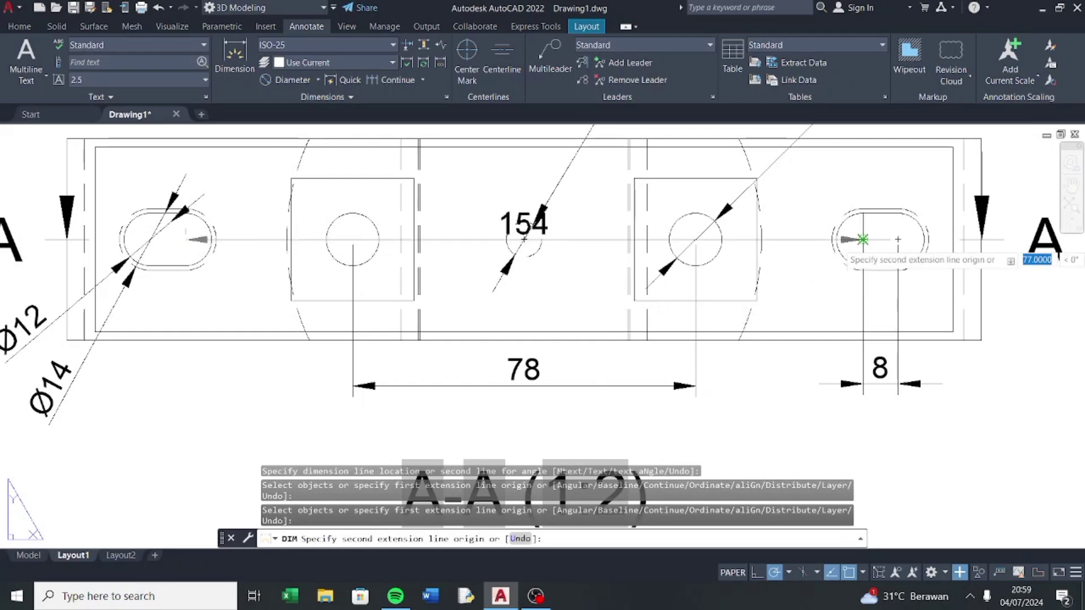
click(525, 426)
scroll(525, 427, down, 3)
middle_drag(779, 339, 706, 376)
scroll(709, 365, up, 1)
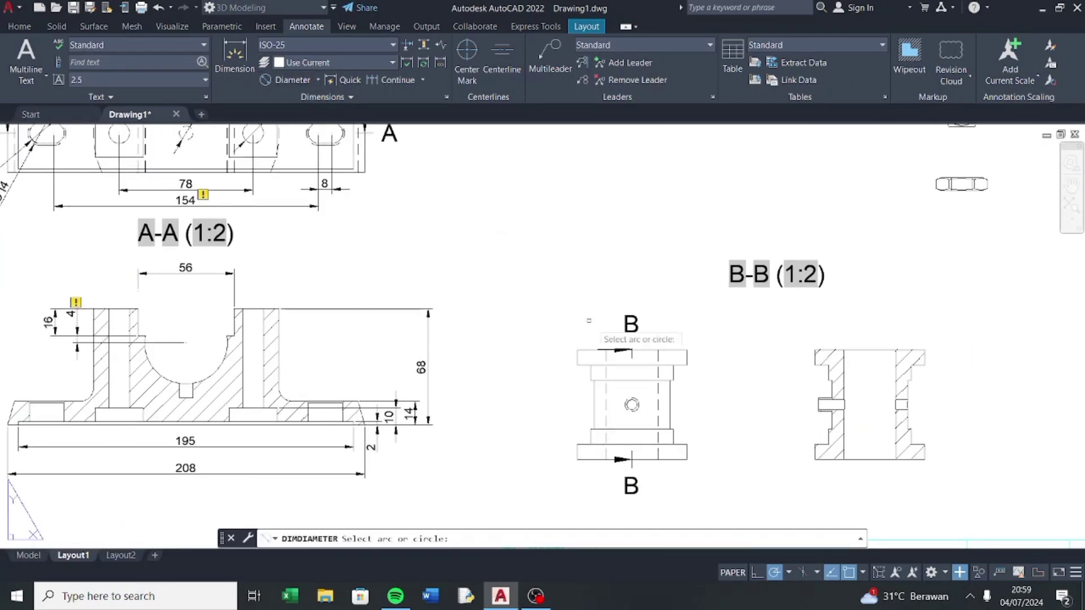
Step: Add Ø6 and Ø8 diameter dimensions to the inner and outer circles of the B-B hole
scroll(589, 320, up, 5)
click(621, 367)
click(960, 299)
click(629, 365)
click(932, 203)
scroll(835, 326, down, 4)
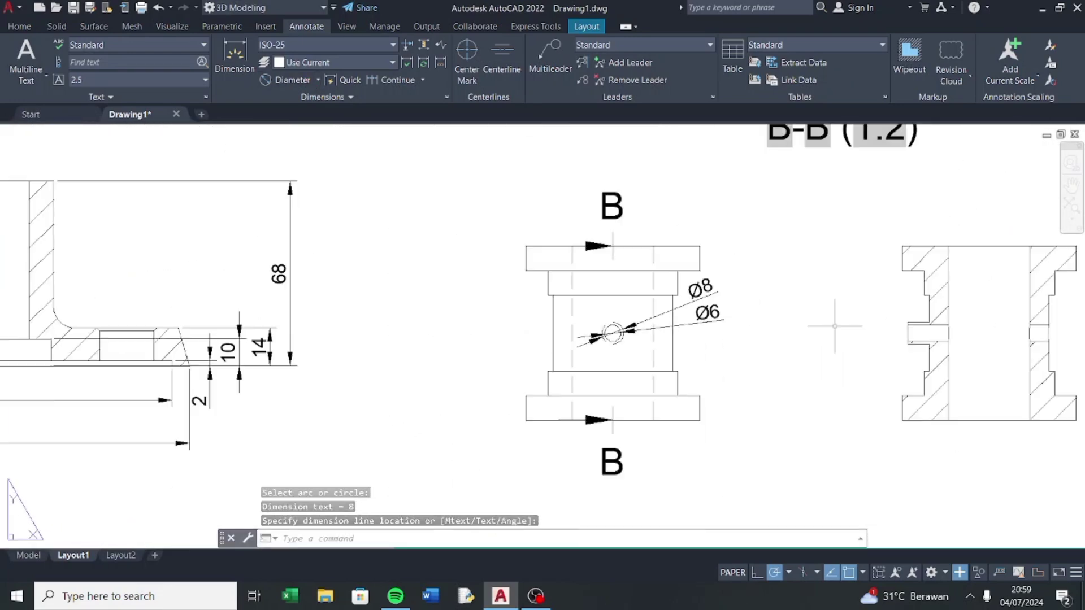
middle_drag(834, 326, 587, 311)
click(662, 289)
key(Escape)
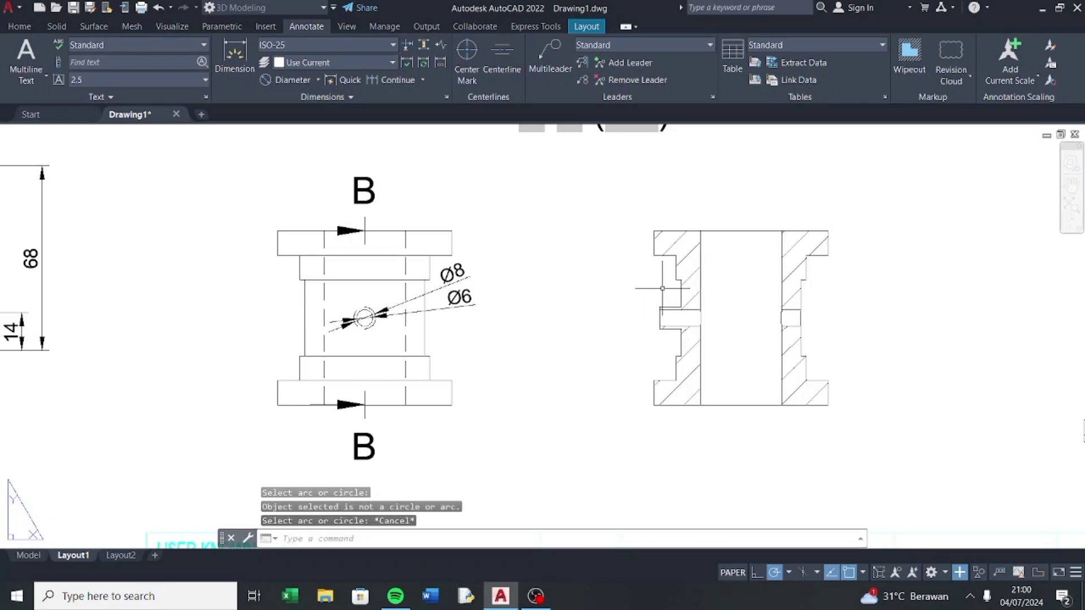
scroll(643, 364, up, 2)
scroll(649, 384, down, 1)
scroll(644, 429, down, 2)
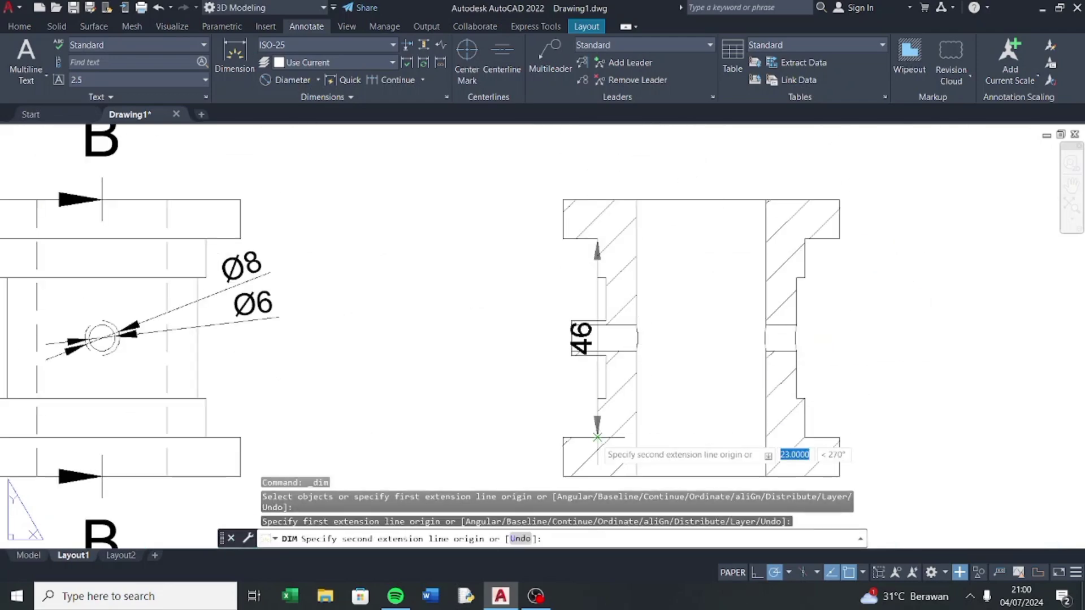
Step: Dimension section B-B with its 64 overall height, top step height and 46 recess height
click(234, 57)
click(636, 238)
click(482, 317)
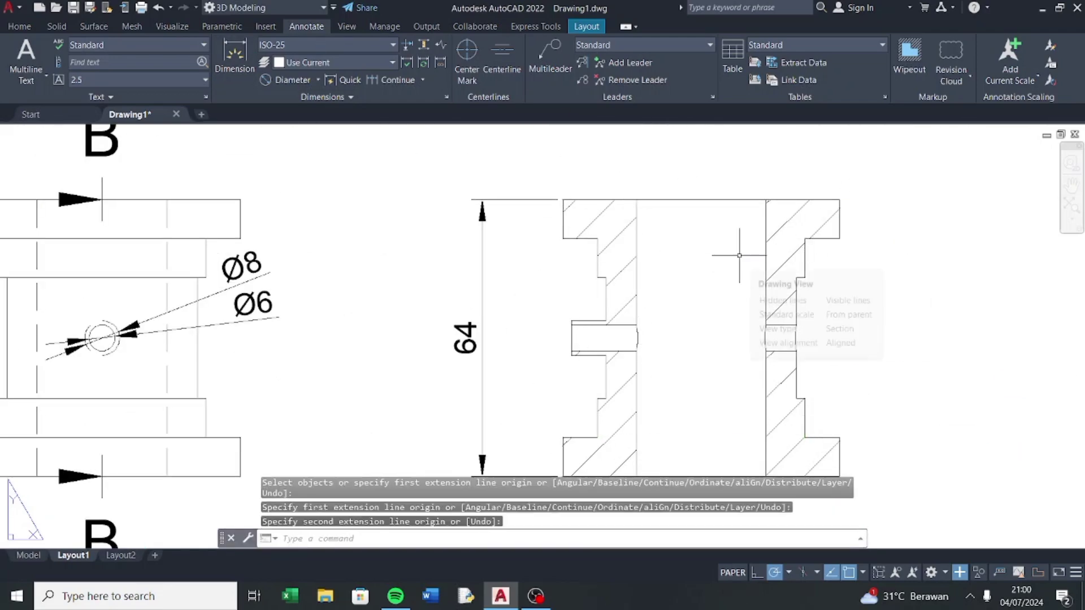
click(235, 57)
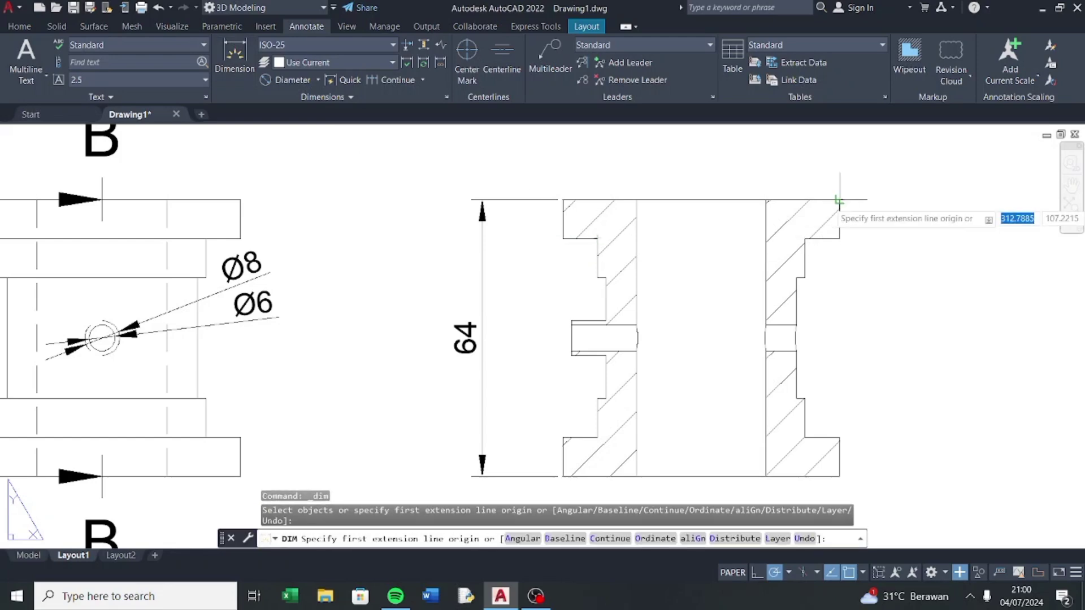
click(839, 199)
click(840, 238)
click(880, 220)
click(564, 200)
click(605, 277)
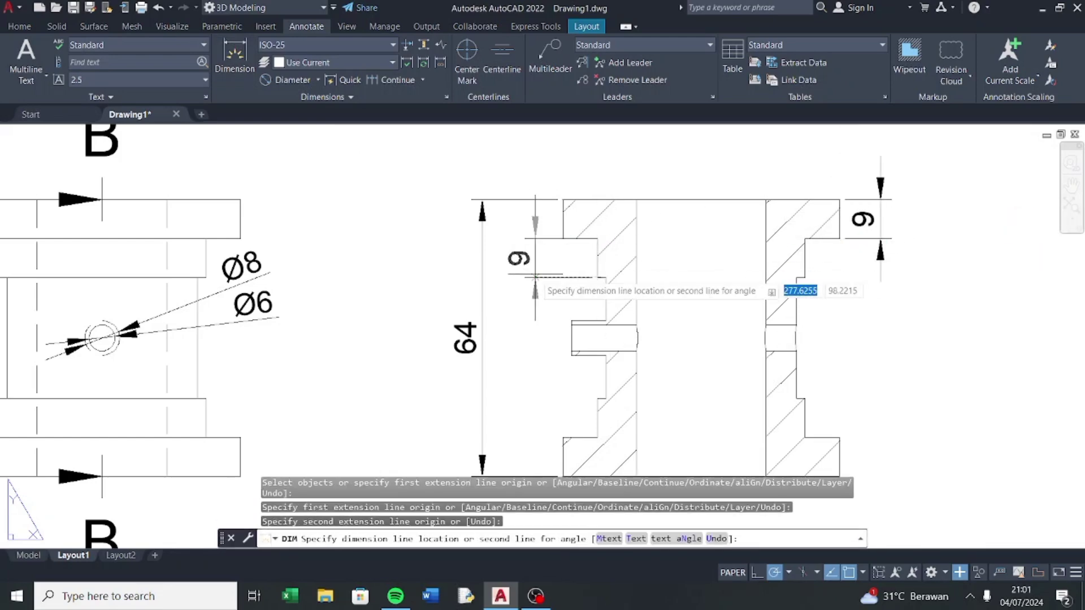
click(605, 437)
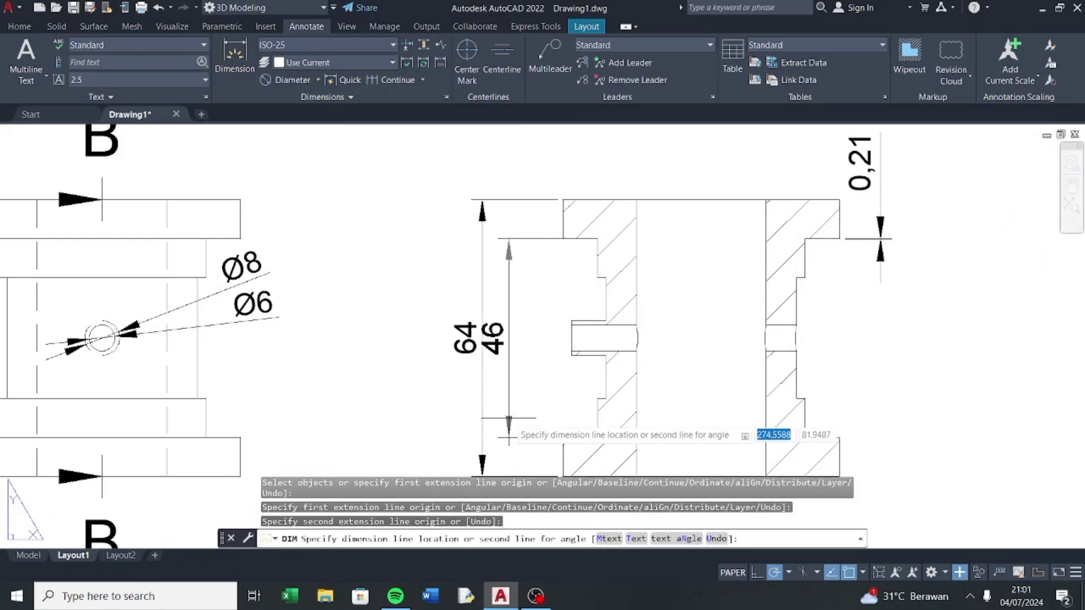
Step: Add the 28 groove height and the 30 bore width above section B-B
click(524, 430)
click(597, 325)
scroll(724, 309, down, 2)
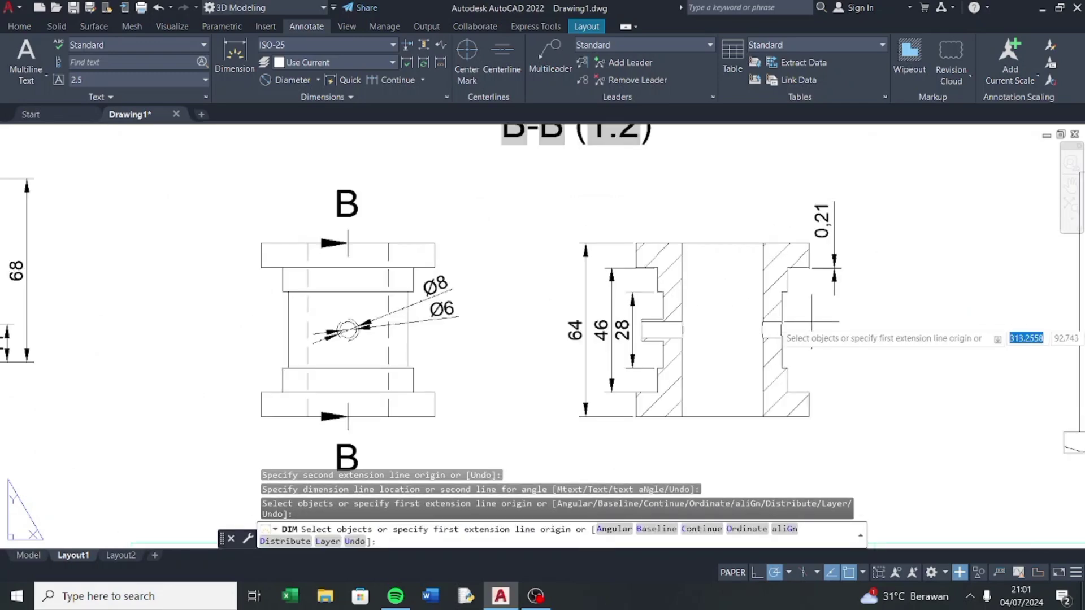
scroll(816, 300, up, 2)
click(577, 281)
click(707, 281)
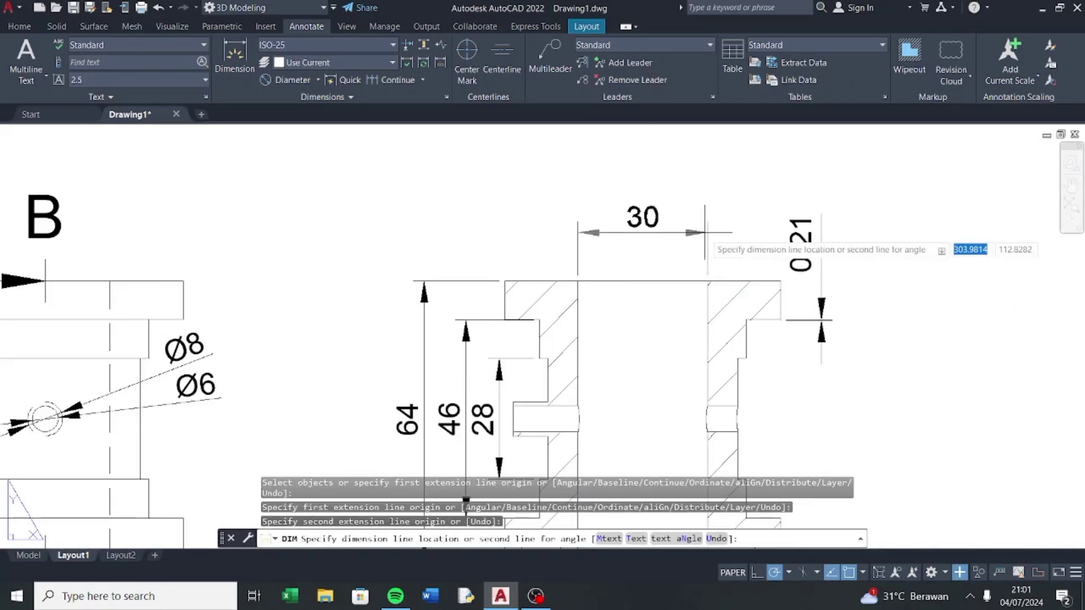
click(677, 253)
Step: Place R24 on the cap's inner arc and R48 on its outer arc
scroll(745, 326, down, 5)
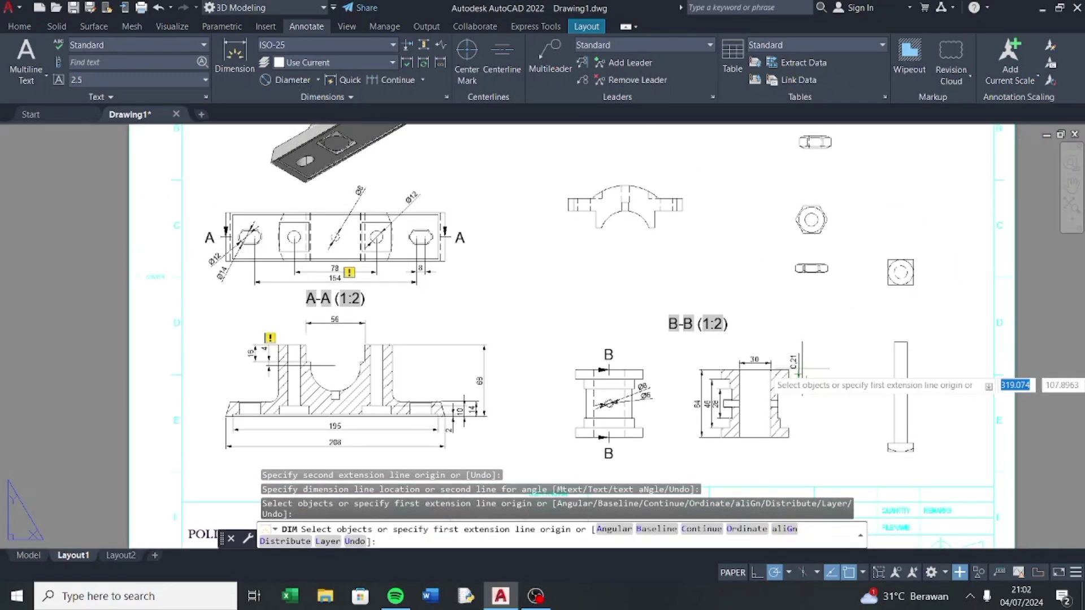
scroll(552, 192, up, 5)
click(654, 309)
middle_drag(678, 271, 653, 344)
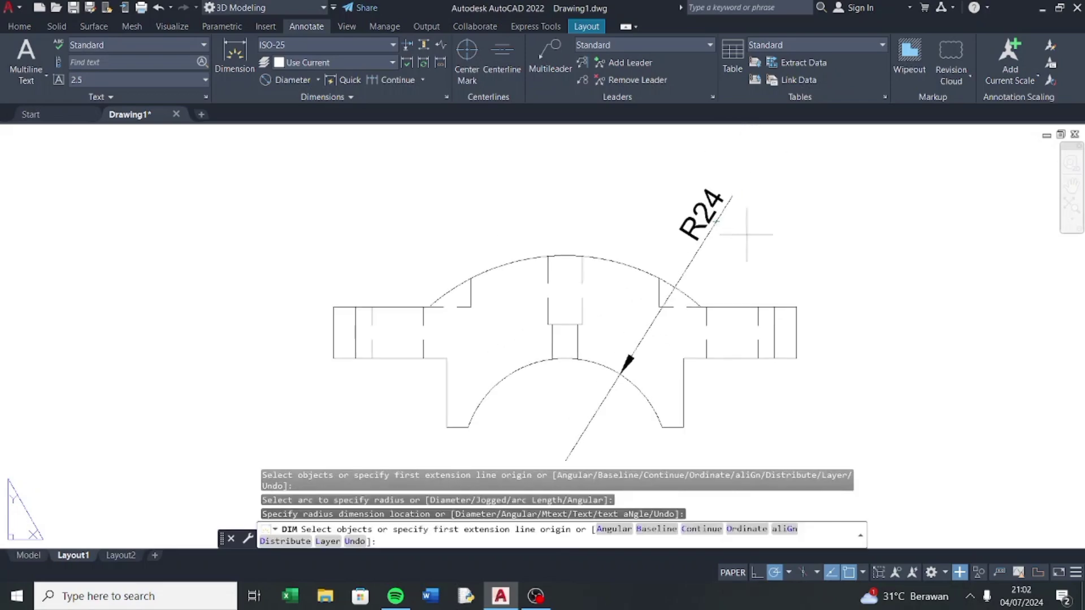
click(732, 198)
Step: Add the vertical 12 and 16 height dimensions to the bearing cap view
click(650, 264)
click(672, 155)
click(796, 308)
click(795, 358)
click(866, 339)
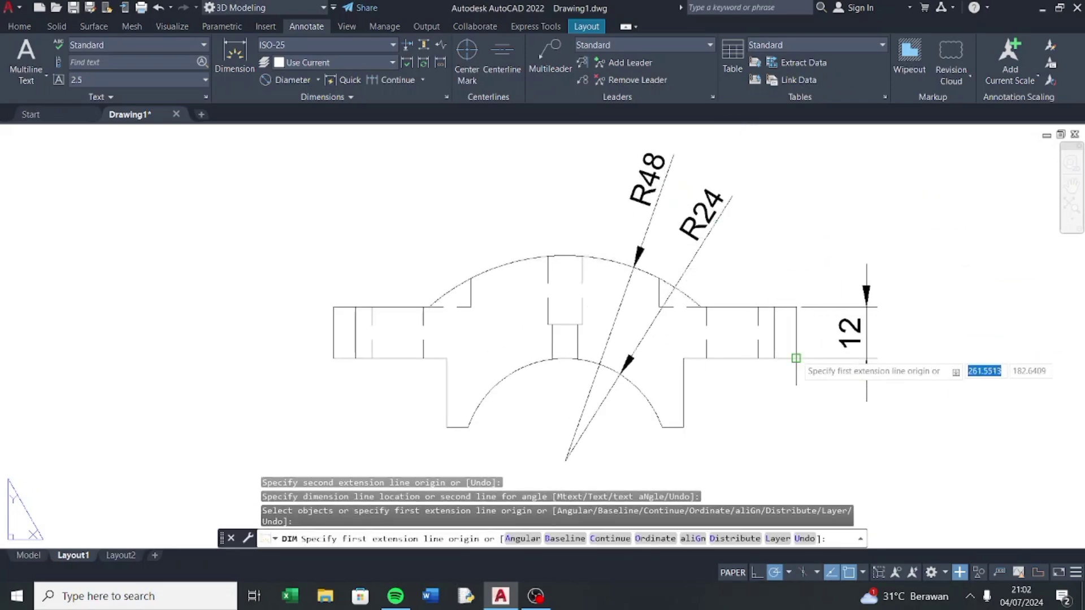
scroll(452, 425, up, 3)
click(433, 358)
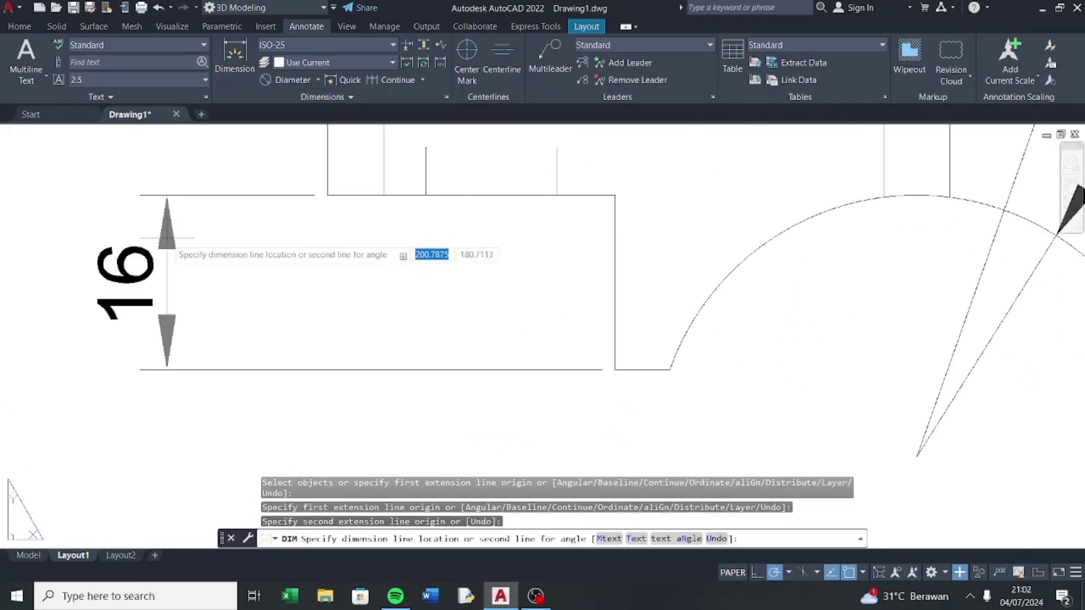
click(121, 248)
scroll(121, 249, down, 3)
scroll(786, 263, up, 3)
Step: Dimension the 5 gap beside the arc and the 108 overall width below the cap
click(785, 268)
click(878, 316)
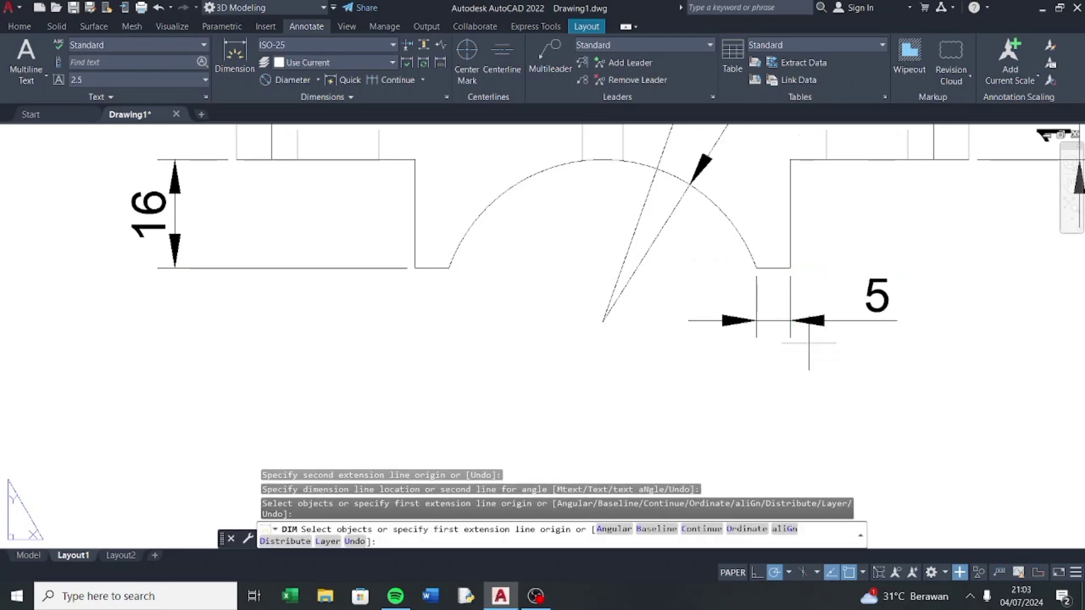
middle_drag(455, 270, 675, 289)
key(Escape)
scroll(973, 287, down, 3)
scroll(786, 316, up, 2)
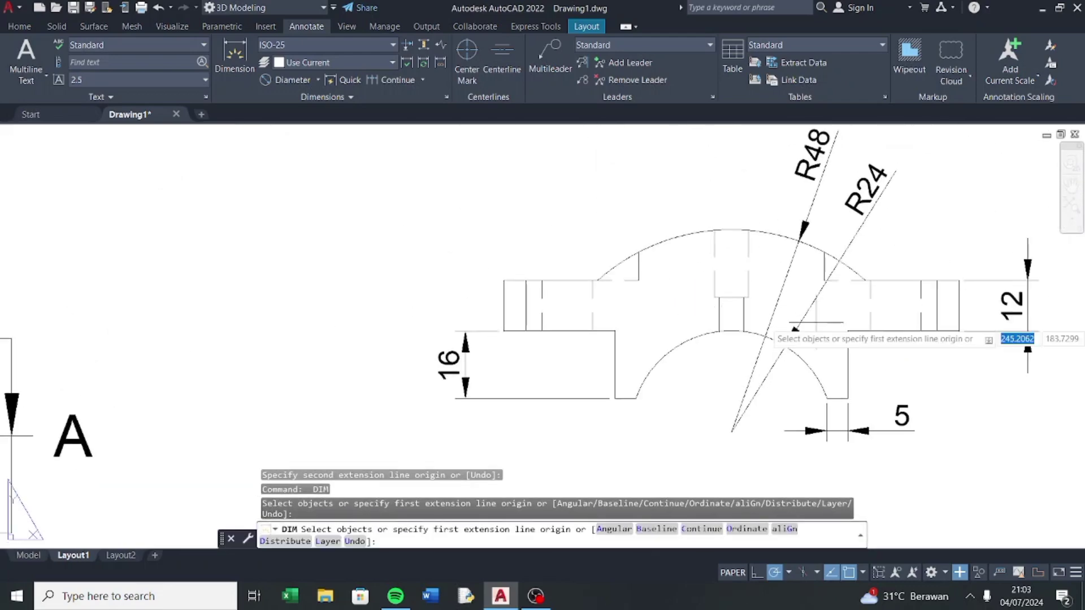
key(Escape)
click(512, 267)
click(955, 266)
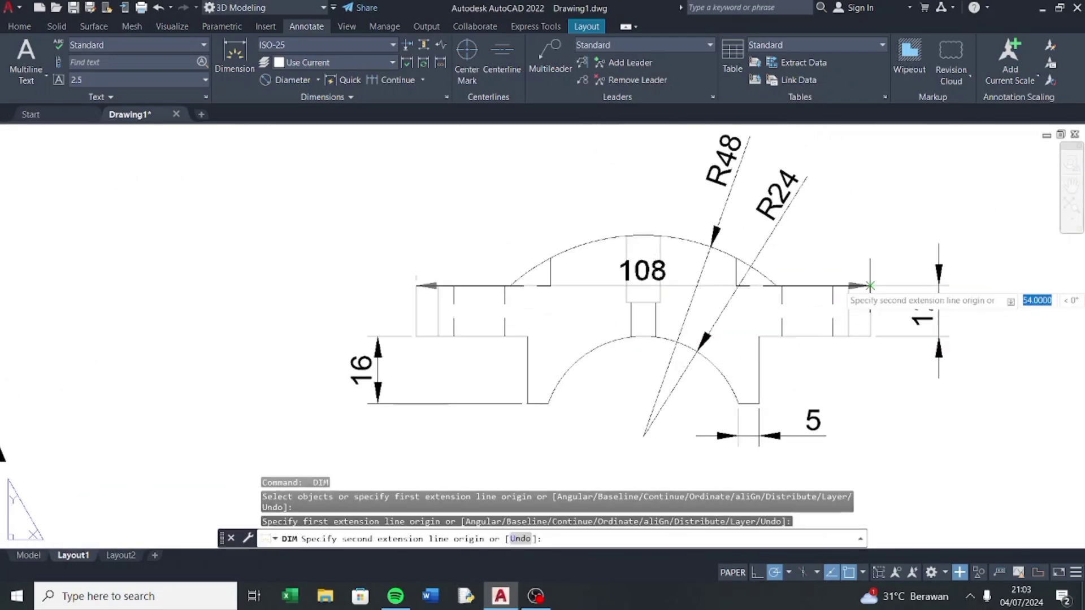
click(729, 390)
scroll(729, 390, down, 4)
Step: Label the cap's top-view holes with Ø8, Ø12 and Ø6 diameters
scroll(449, 392, up, 5)
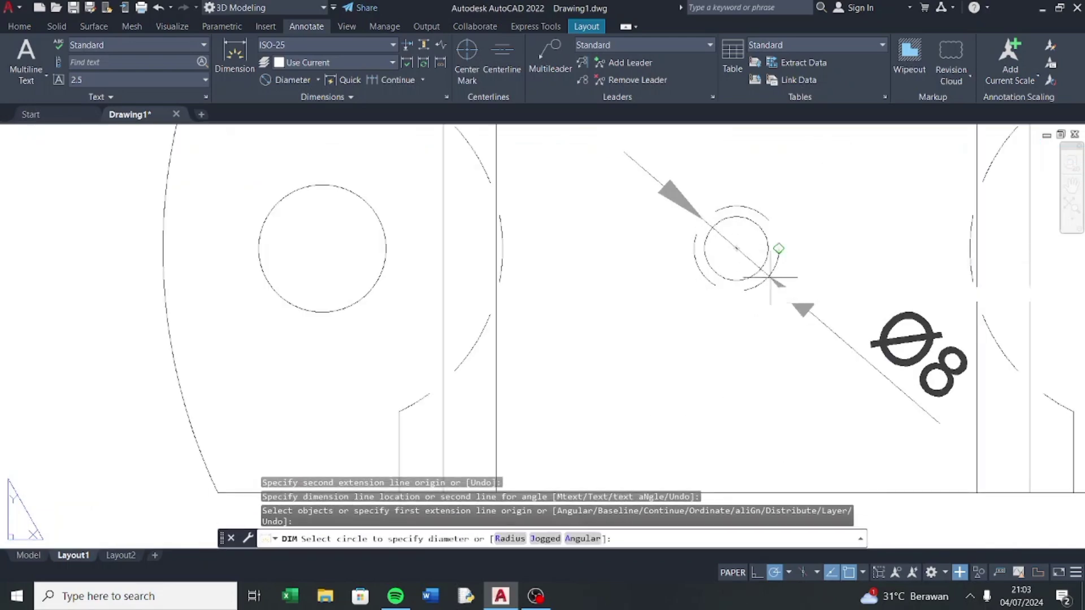
click(770, 266)
click(896, 367)
click(916, 243)
click(1037, 348)
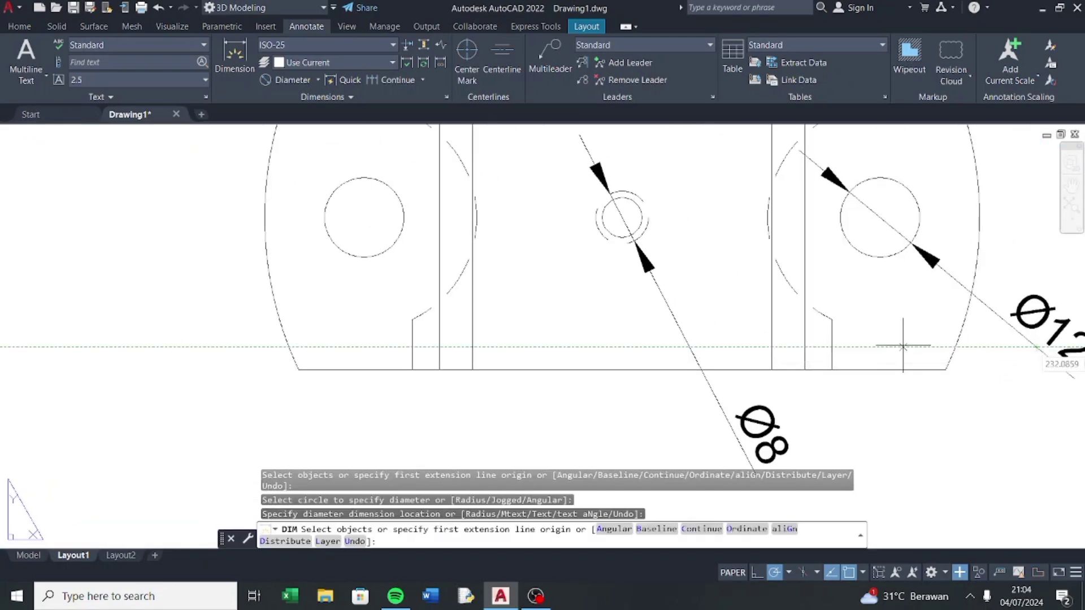
click(621, 217)
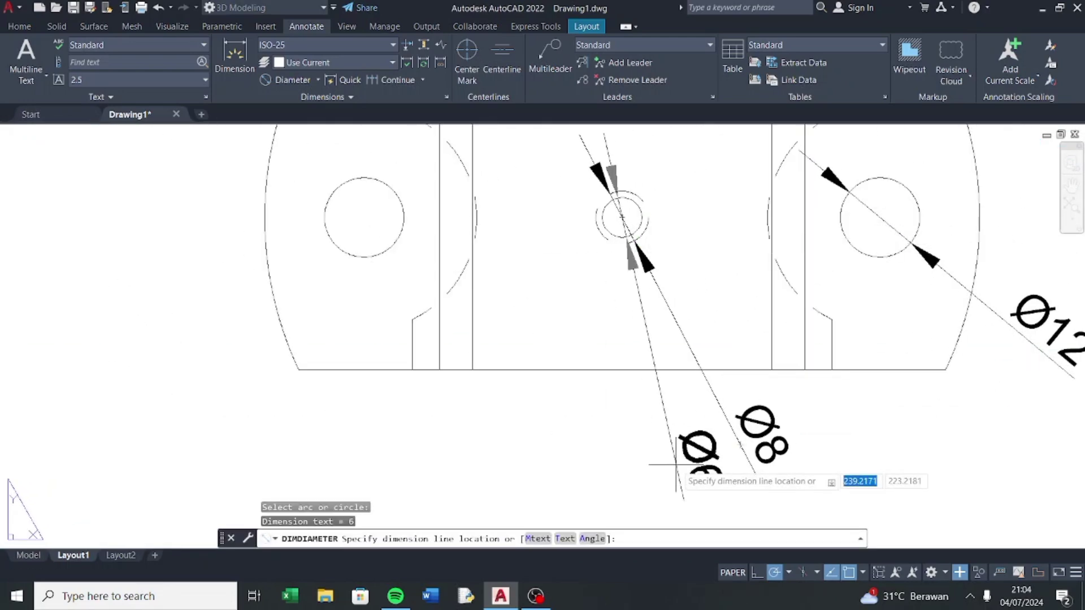
click(706, 441)
scroll(717, 427, down, 2)
Step: Add the 39 hole-centre spacing above the view and the 46 height at the left
click(496, 292)
click(658, 292)
click(655, 228)
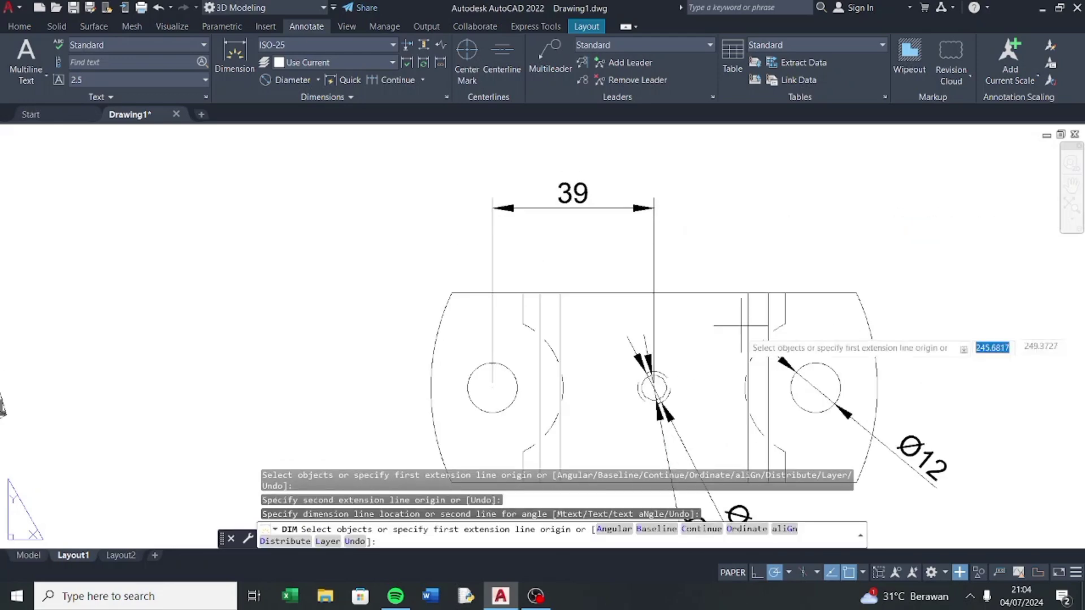
scroll(565, 339, down, 1)
scroll(565, 367, up, 1)
click(534, 287)
click(533, 477)
click(452, 293)
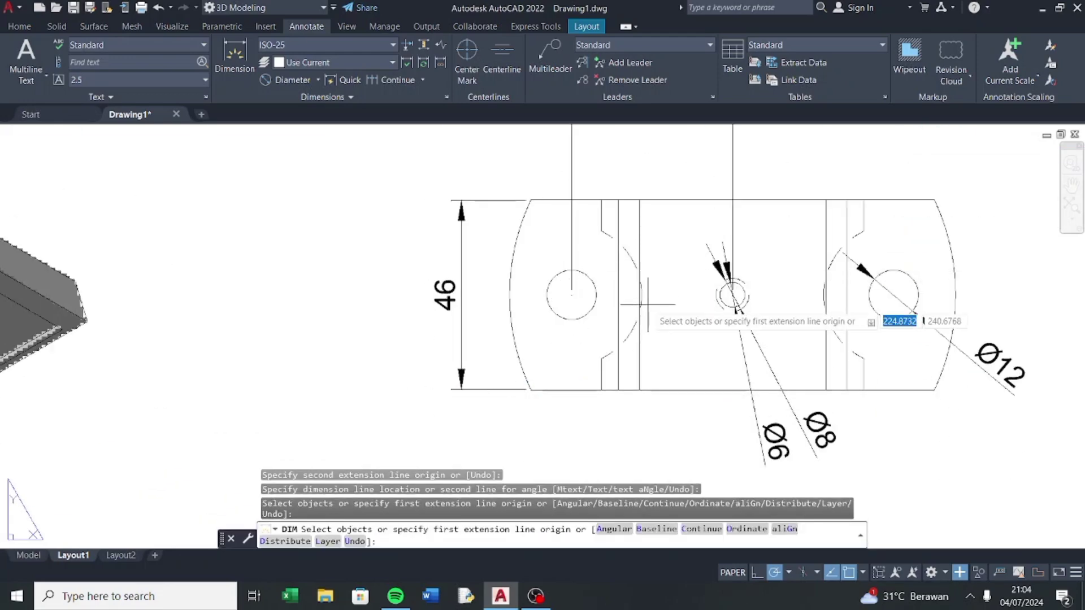
scroll(622, 339, down, 5)
scroll(833, 411, up, 4)
key(Escape)
Step: Give the post base an 8 height and 12 width, and start its overall length dimension
scroll(833, 411, up, 5)
key(Return)
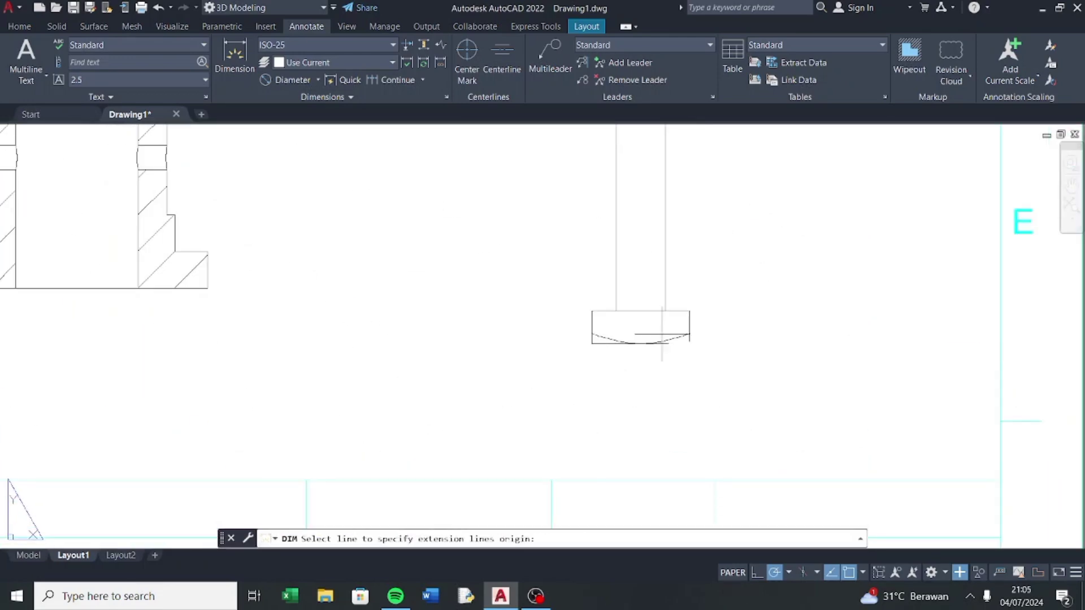
click(689, 310)
click(656, 455)
click(731, 440)
middle_drag(566, 441, 601, 368)
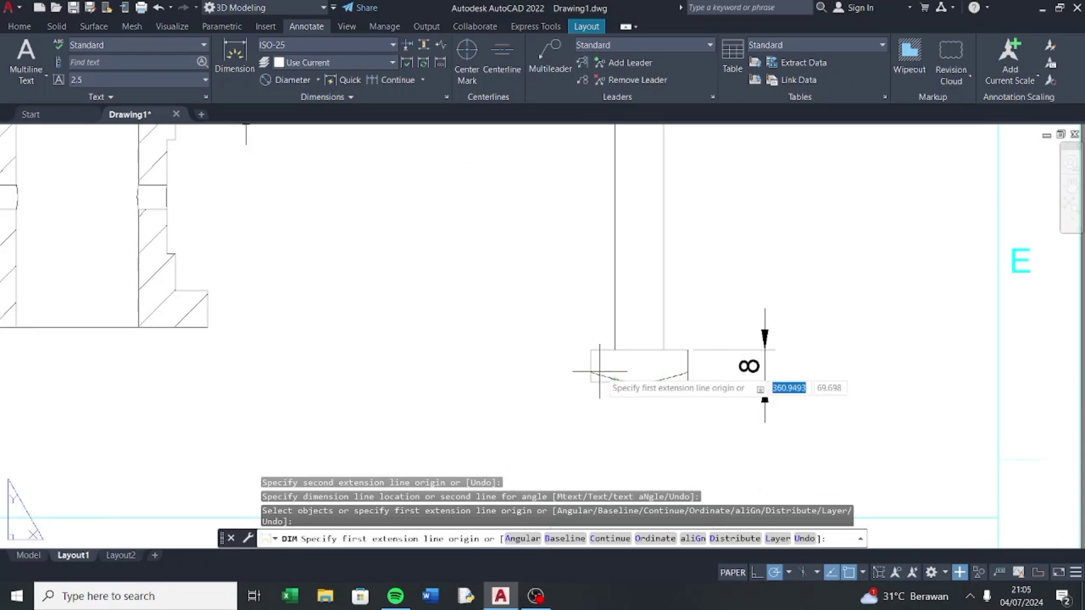
click(618, 351)
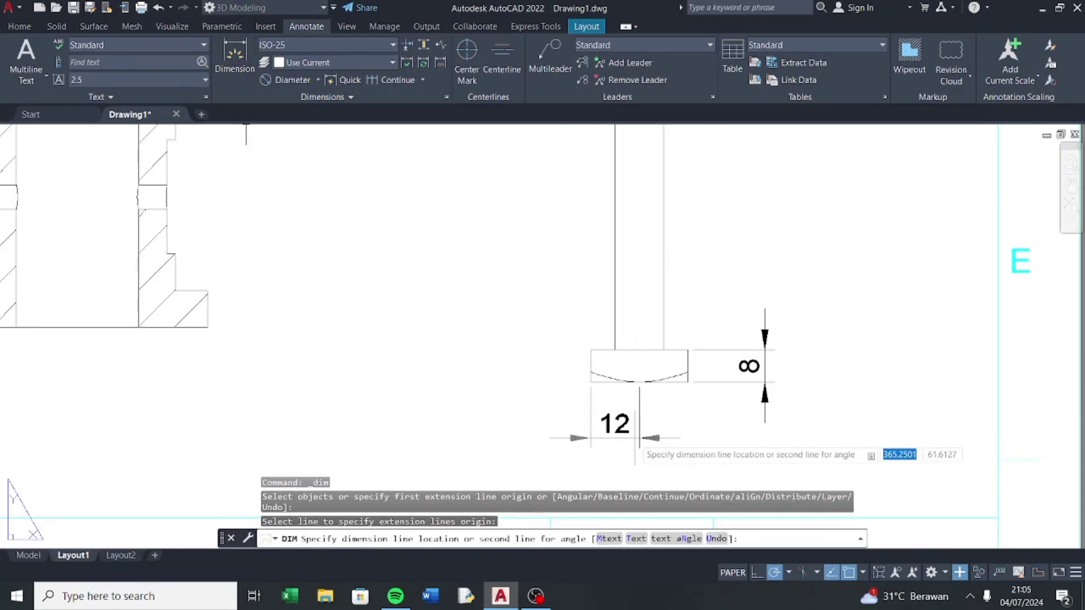
click(630, 440)
scroll(678, 452, down, 3)
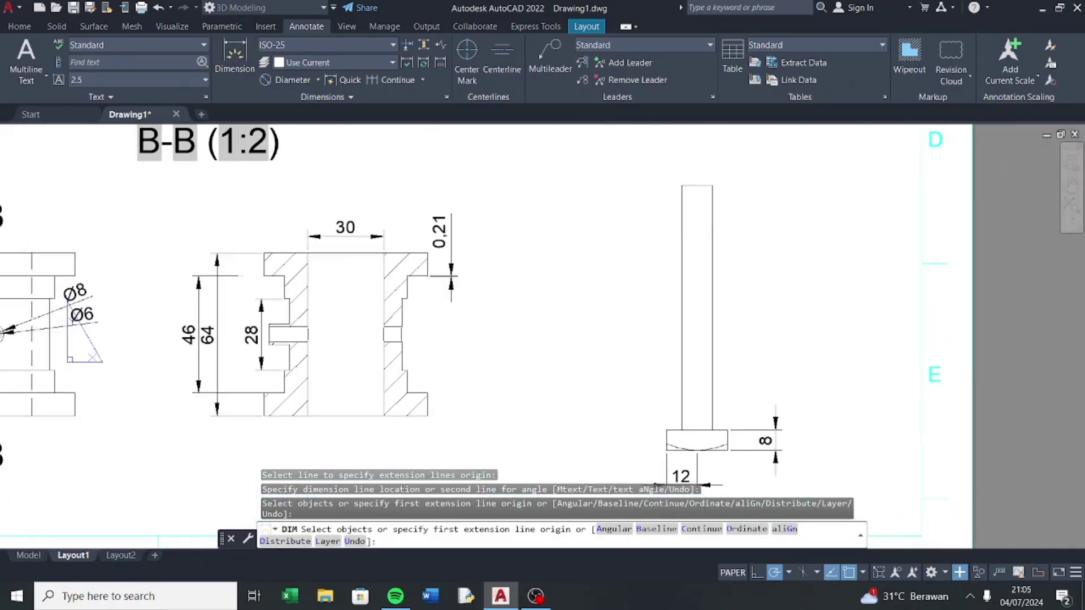
click(682, 449)
middle_drag(689, 136, 641, 509)
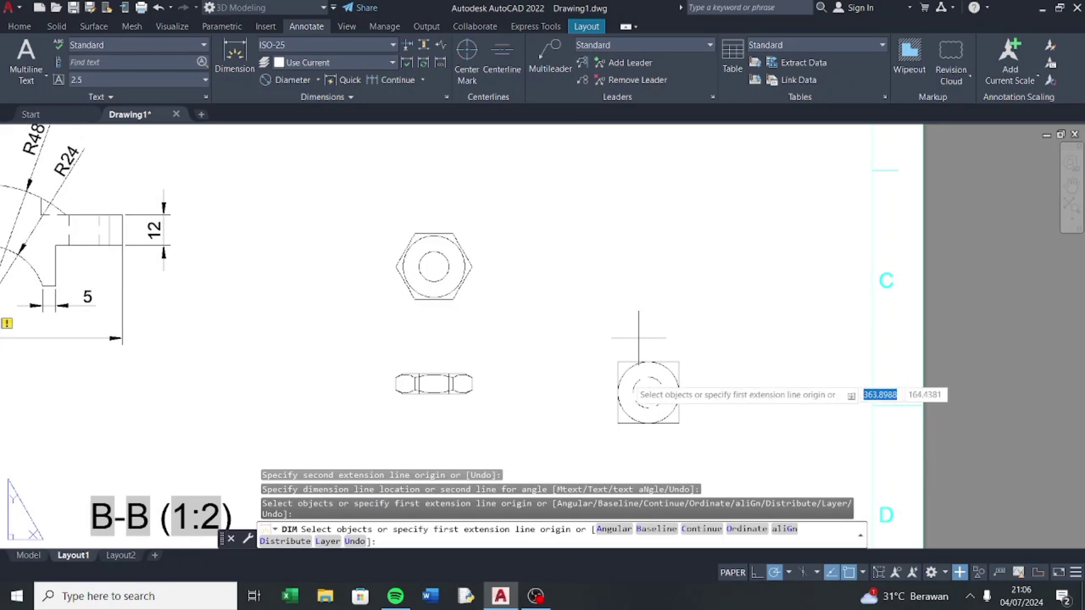
Step: Dimension the nut's square view with a 24 width and a 24 height
key(Return)
click(617, 423)
click(682, 424)
click(683, 450)
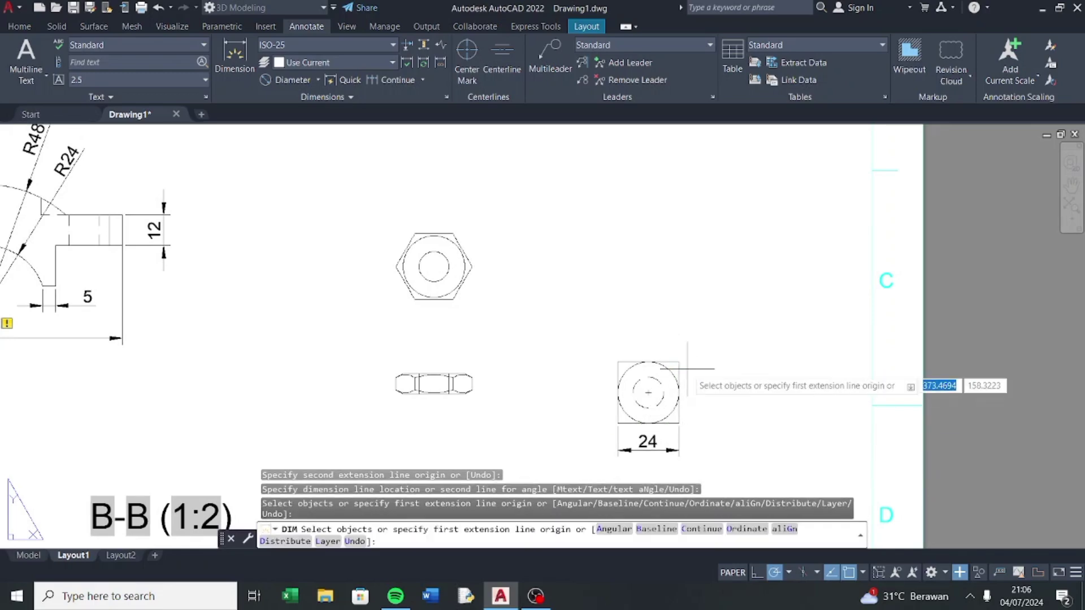
click(678, 422)
click(706, 395)
Step: Add the 8 and 12 thickness dimensions to the two nut side views
scroll(396, 385, up, 4)
click(588, 401)
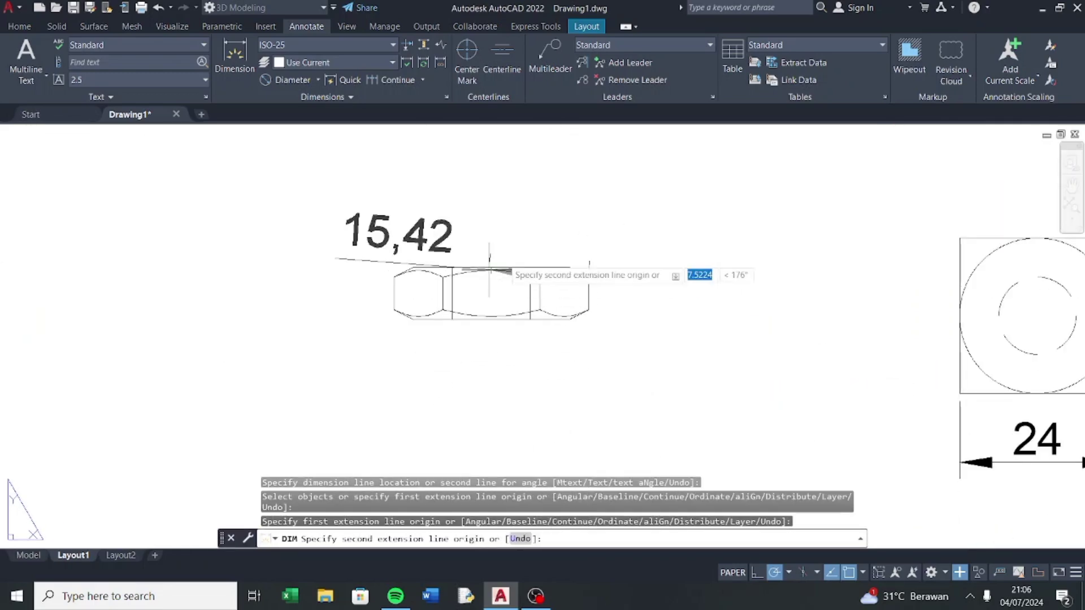
scroll(526, 425, up, 4)
click(844, 316)
scroll(574, 320, down, 4)
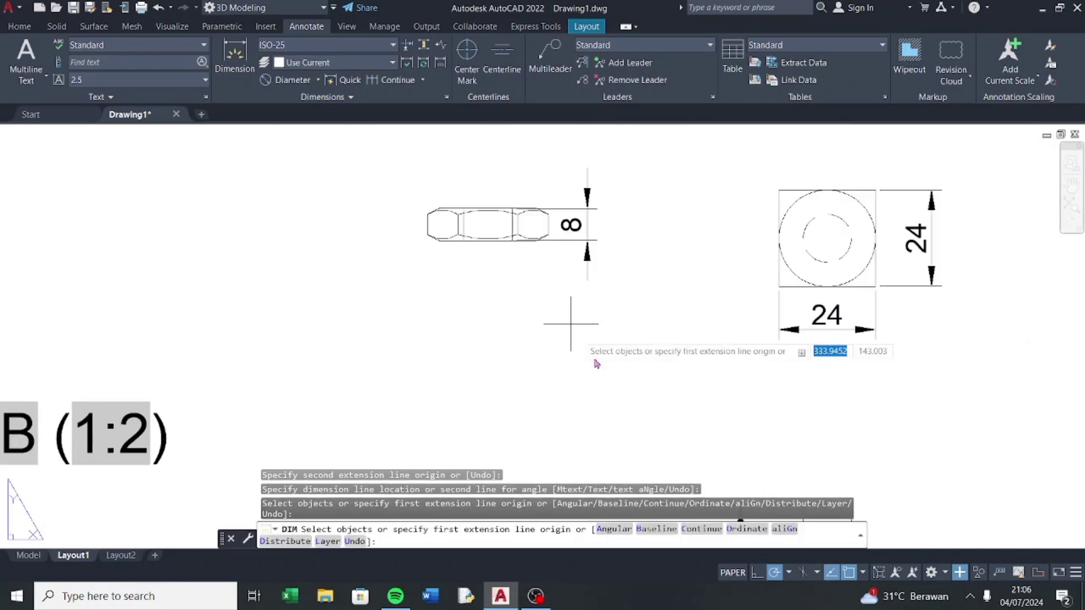
scroll(549, 203, up, 4)
click(597, 238)
click(597, 313)
click(691, 283)
scroll(639, 294, down, 4)
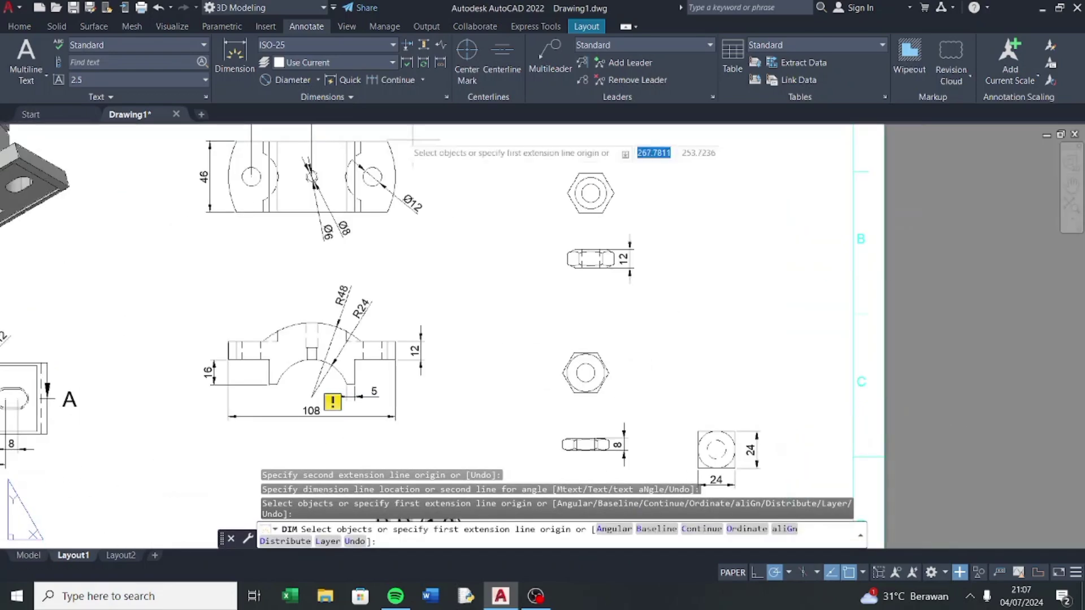
Step: Put a Ø12 diameter on the hex nut's hole and a 26 across-flats dimension
text(ddi)
key(Return)
scroll(627, 358, up, 4)
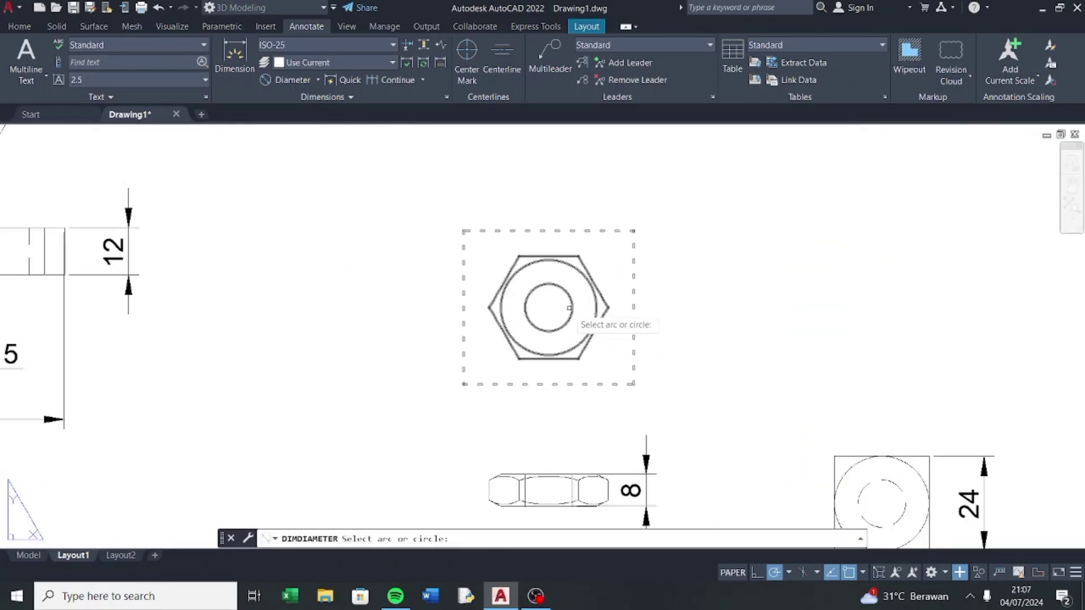
click(569, 308)
click(673, 331)
middle_drag(430, 167, 448, 186)
click(234, 56)
click(536, 276)
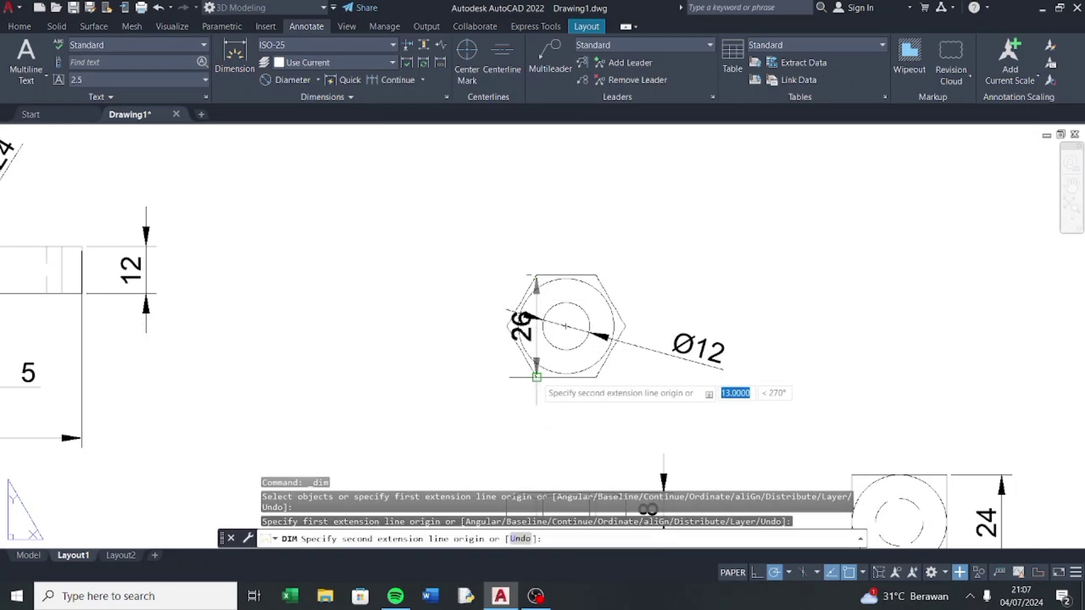
scroll(621, 339, down, 3)
scroll(508, 305, up, 3)
key(Escape)
Step: Add Ø12 to the second nut's hole, then display the shaded isometric assembly in model space
text(ddi)
key(Return)
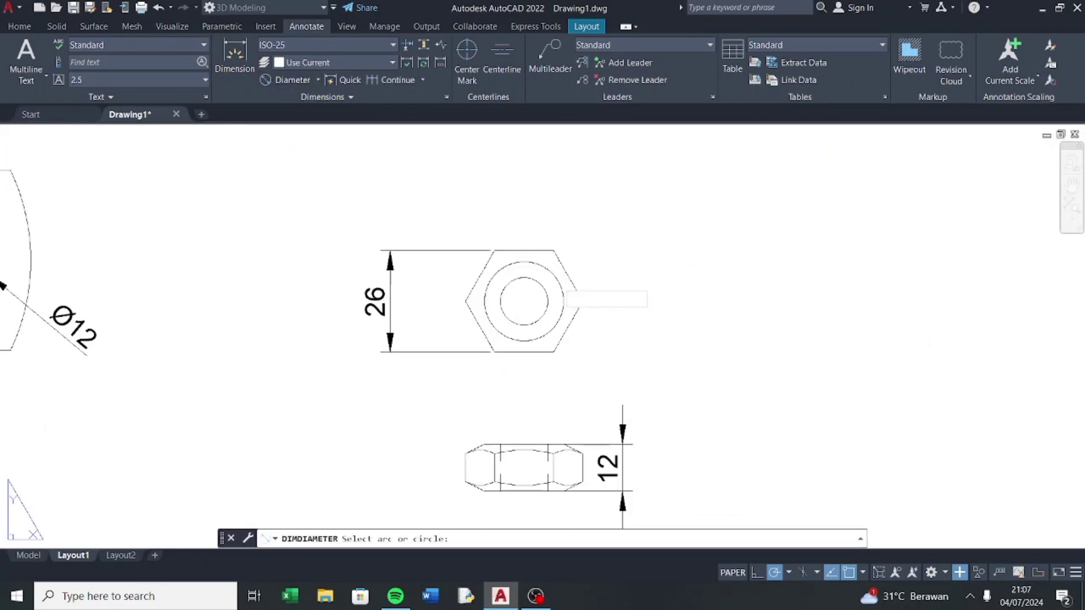
click(563, 299)
click(588, 265)
middle_click(791, 305)
middle_click(791, 305)
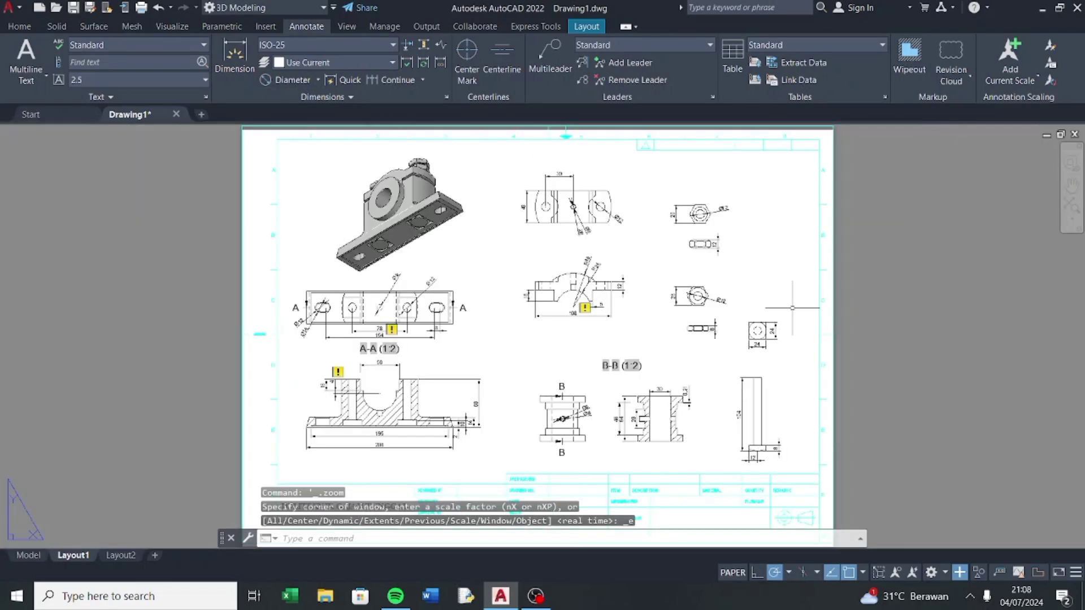
click(28, 555)
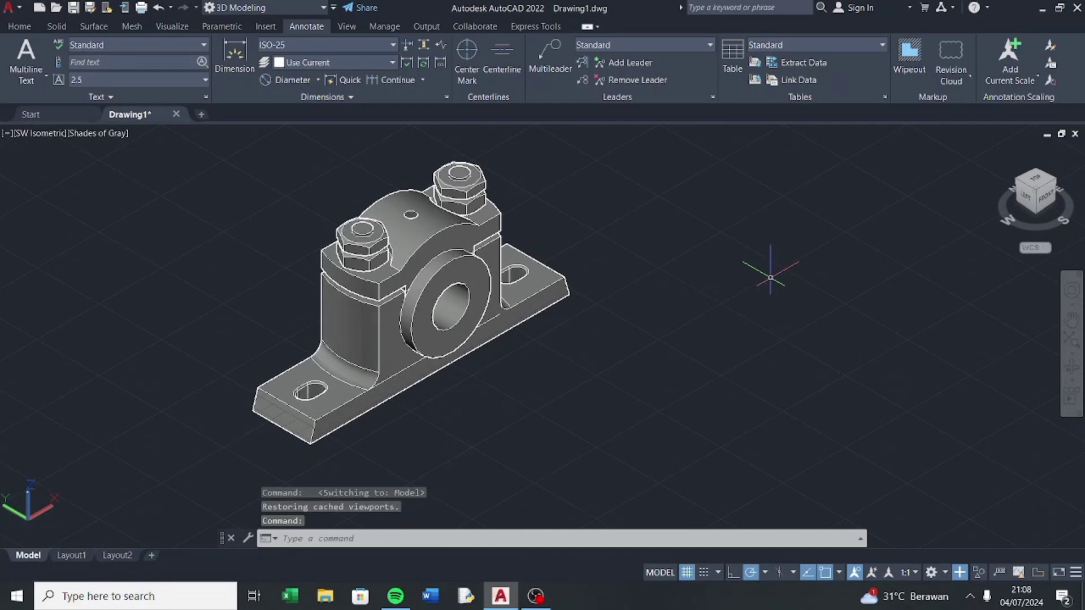